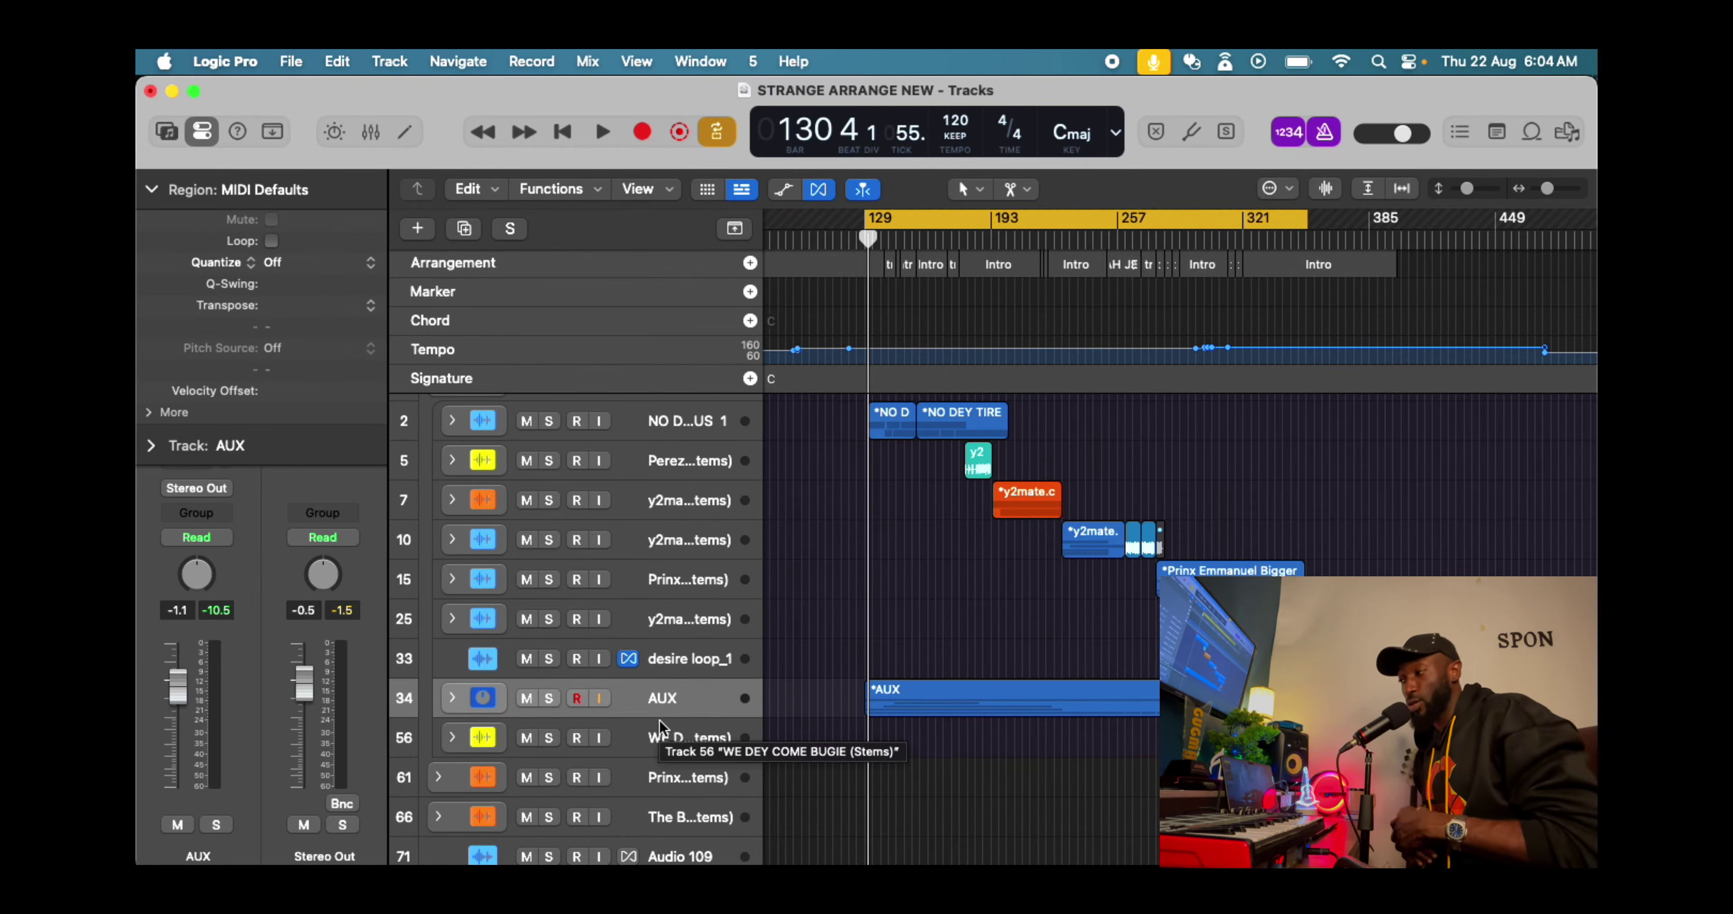
Expand the AUX track stack to show the instrument tracks inside it
key("super+Down")
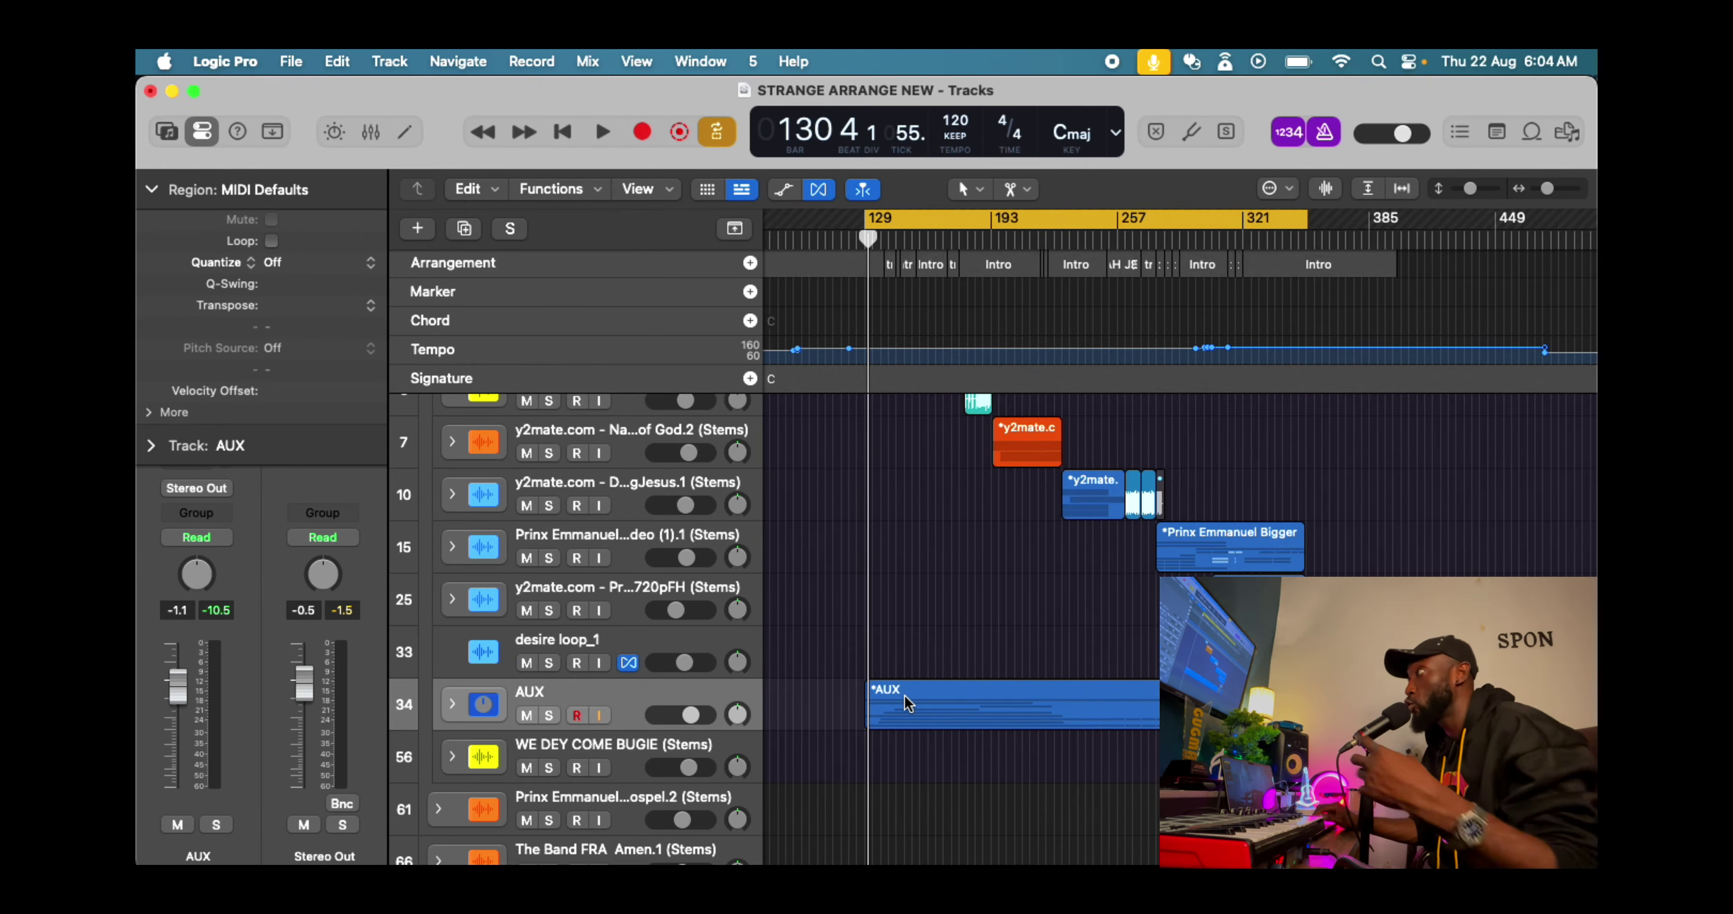
right_click(875, 665)
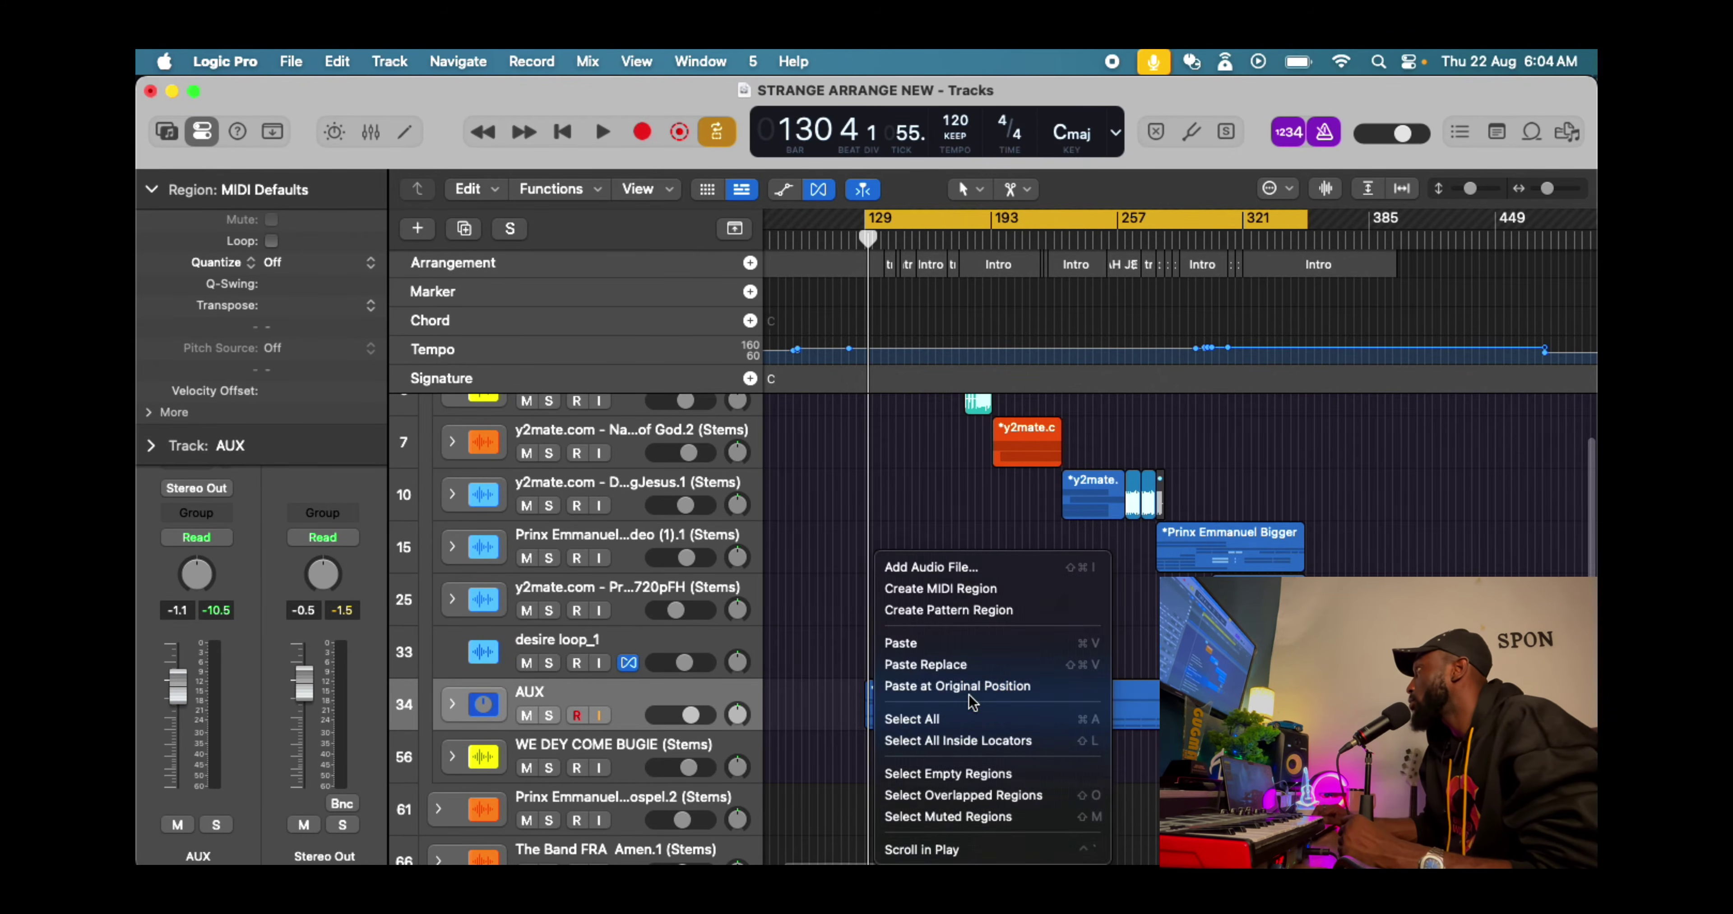
left_click(976, 708)
key("super+Right")
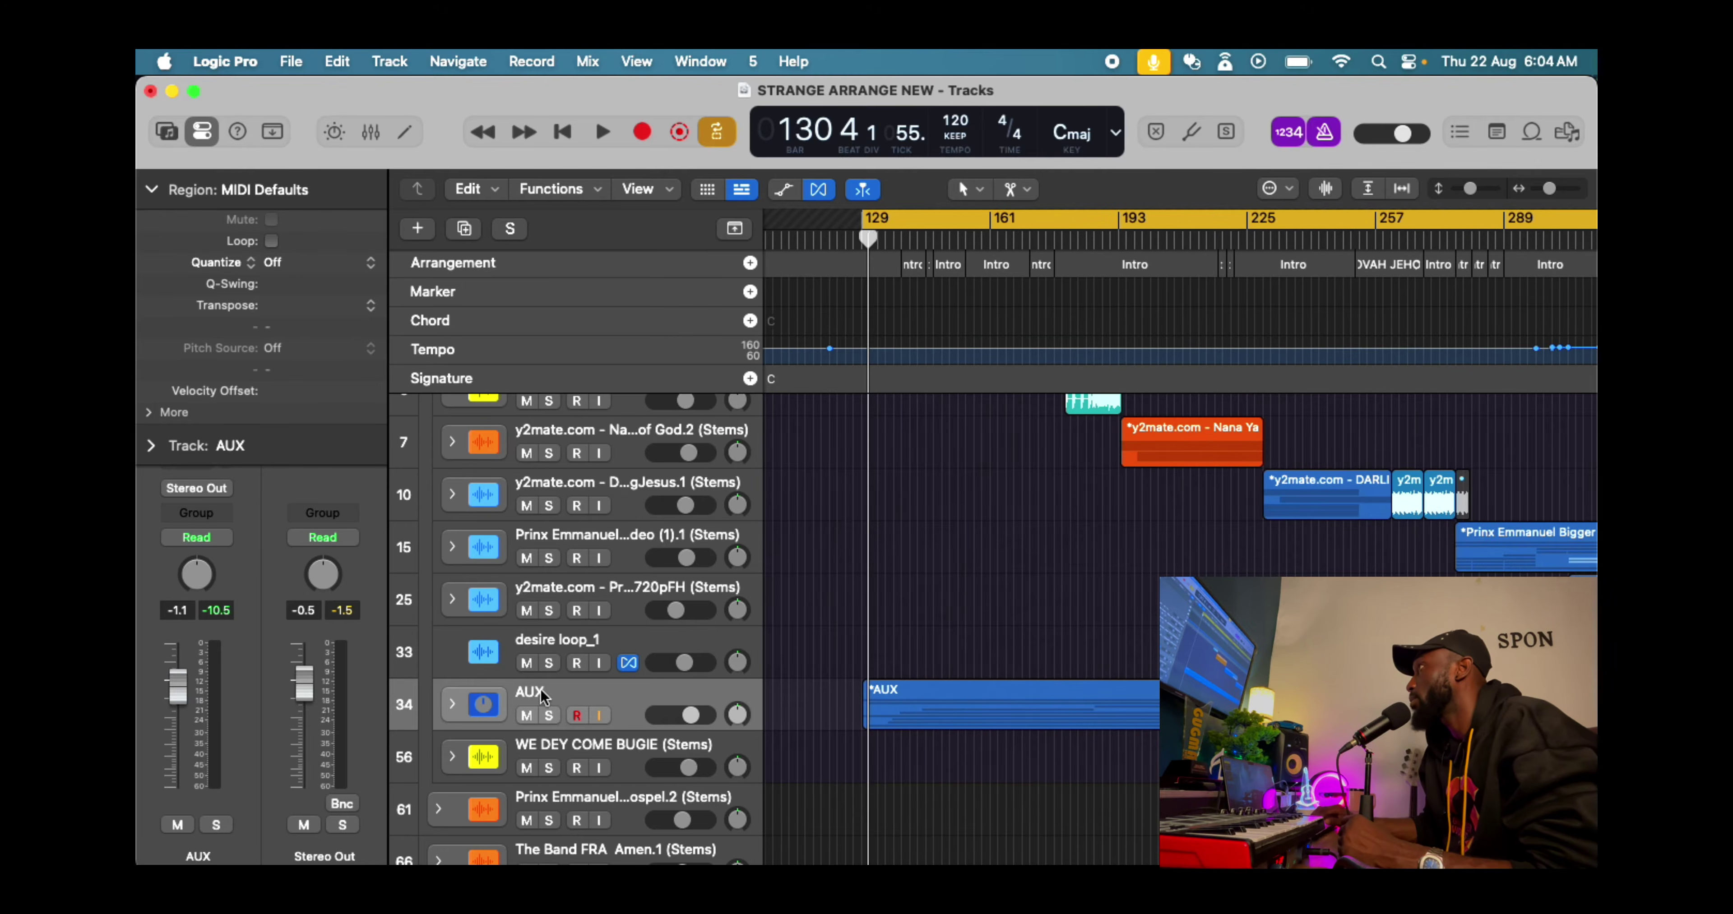
left_click(452, 706)
scroll(976, 633, "down", 5)
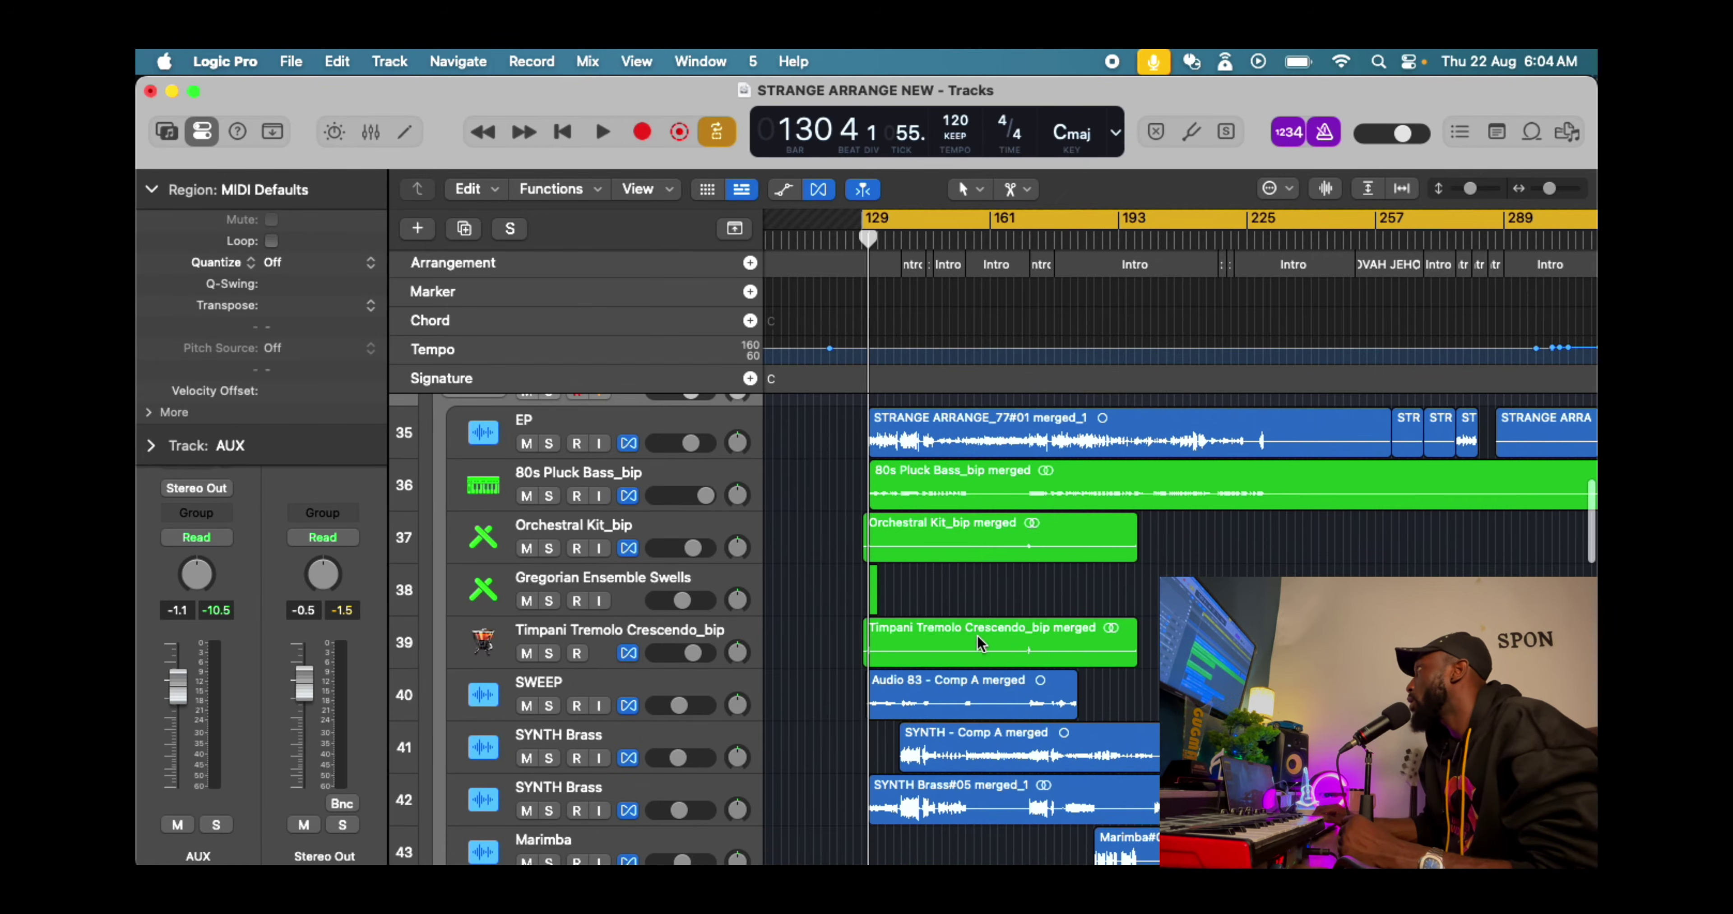
Play the full arrangement briefly from bar 129 and stop
scroll(991, 634, "up", 3)
key("space")
scroll(961, 489, "up", 2)
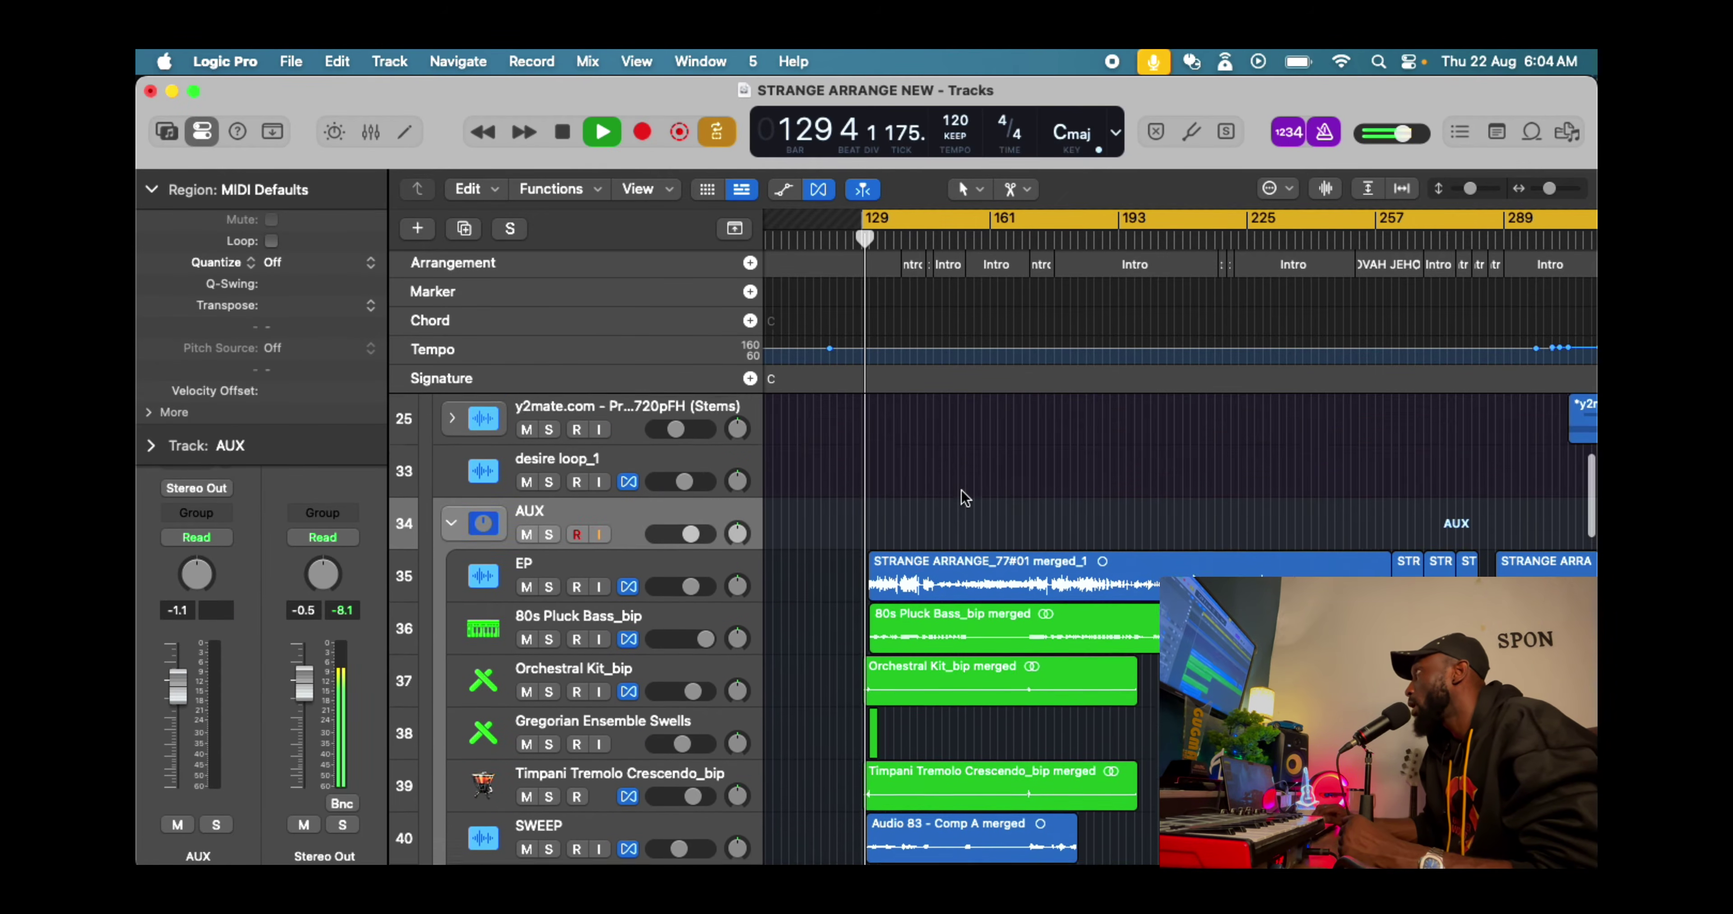
key("space")
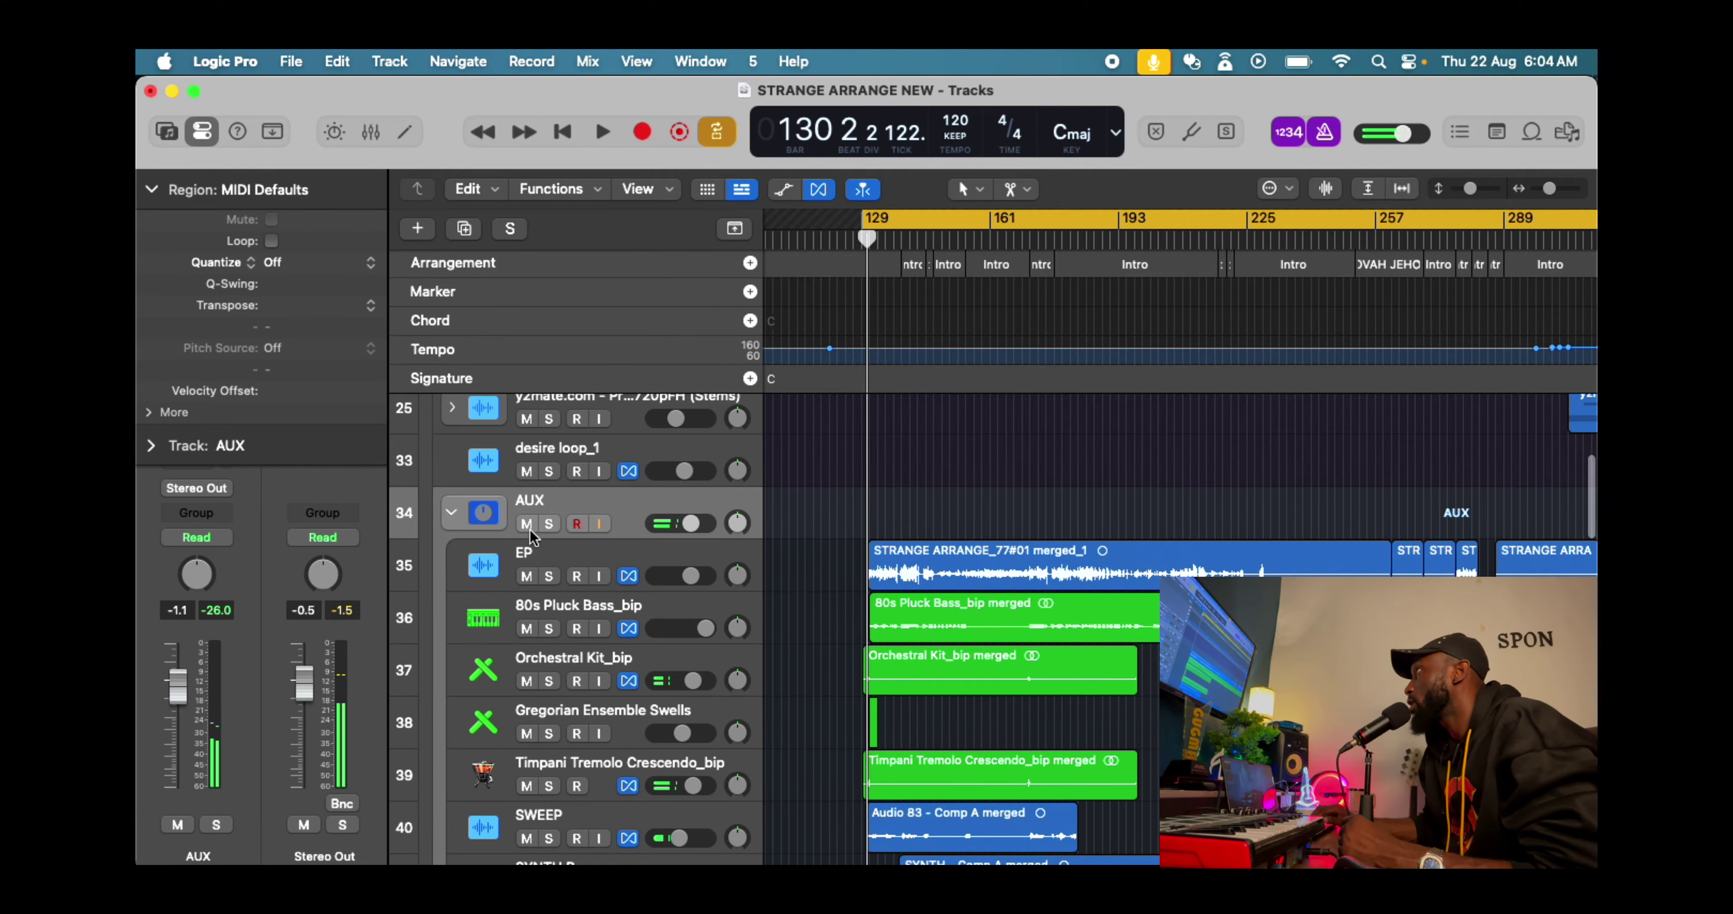
Solo the EP track together with NO DEY TIRE JESUS 1 and play them from bar 129
left_click(548, 523)
left_click(549, 576)
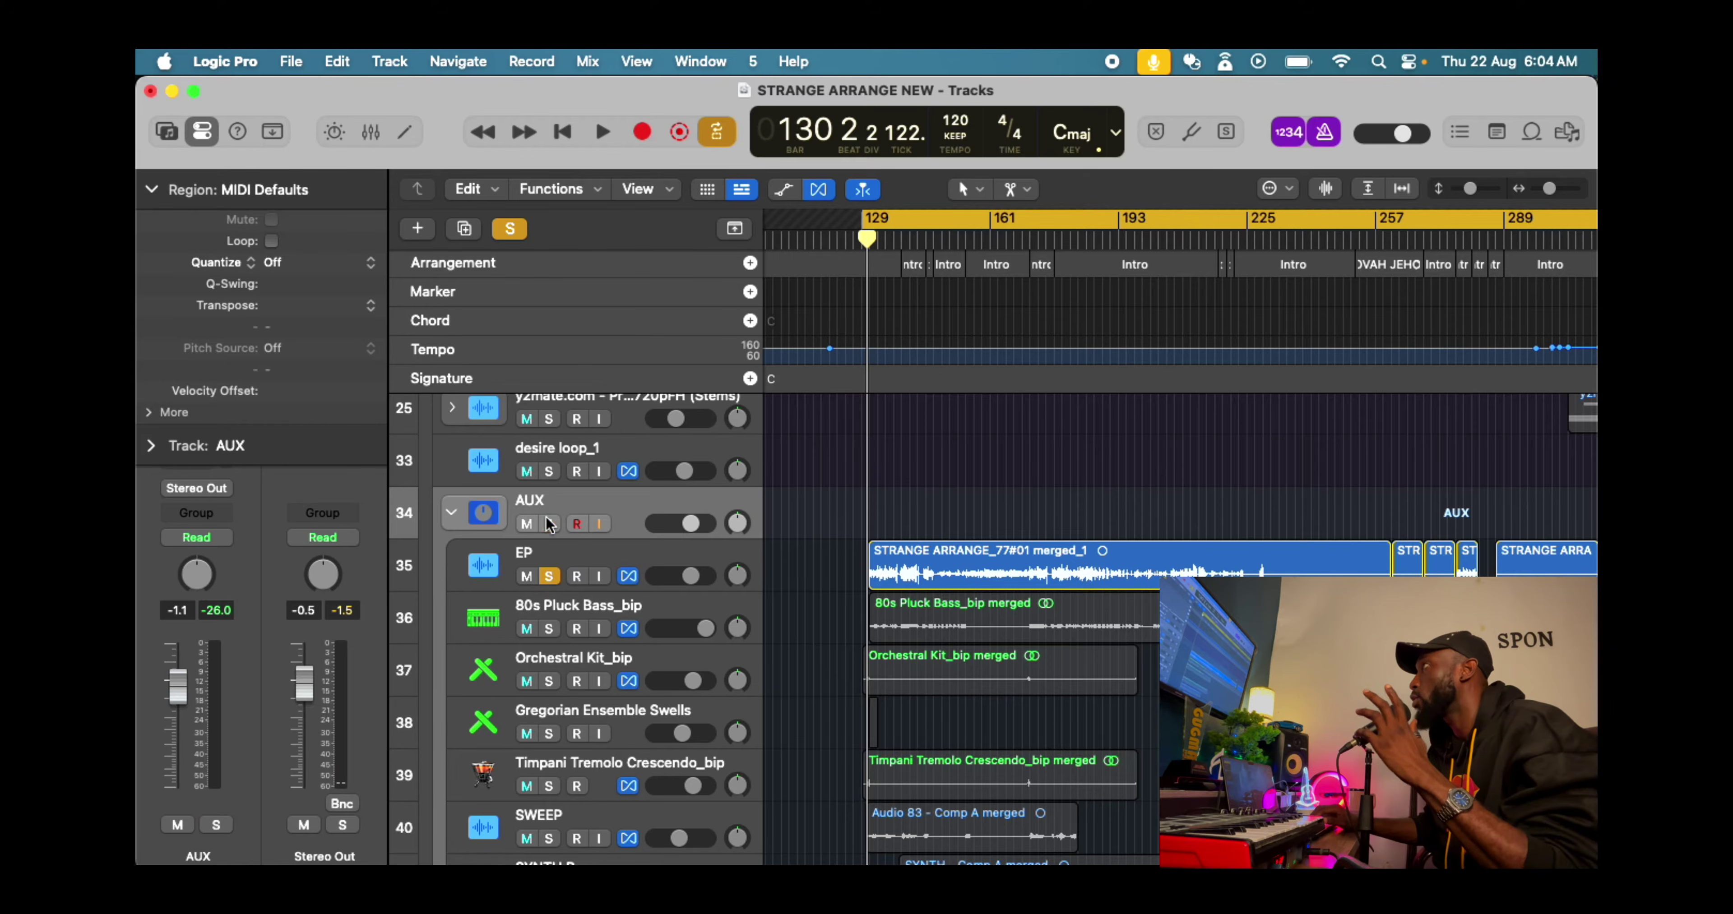
scroll(574, 575, "up", 5)
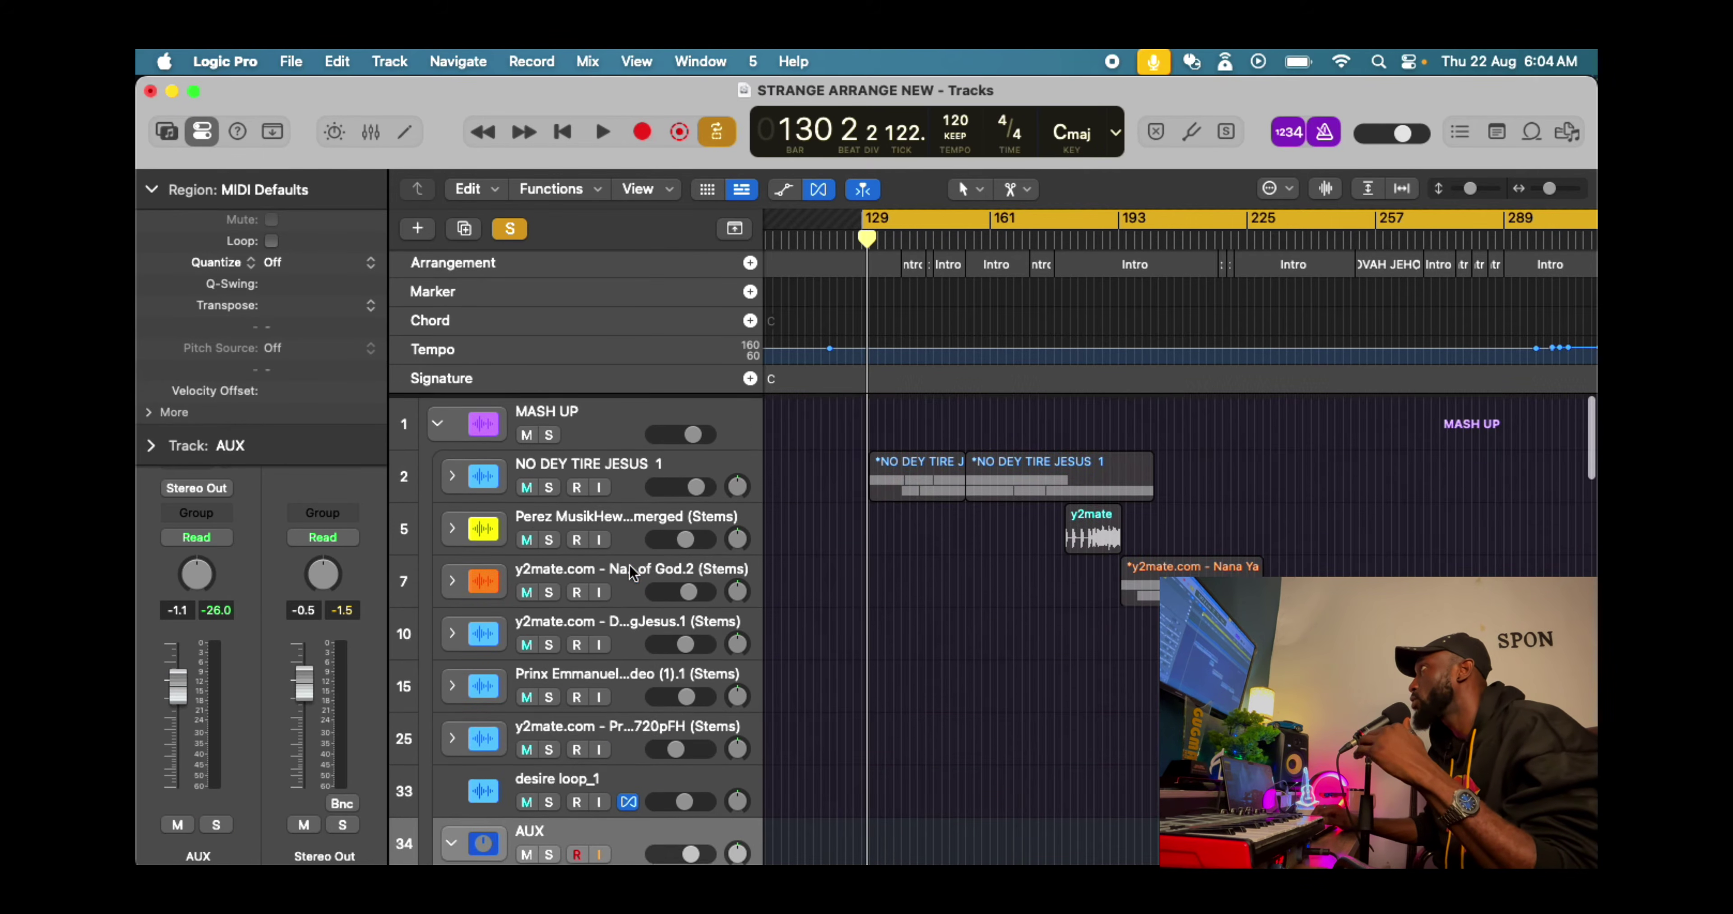
left_click(548, 471)
key("space")
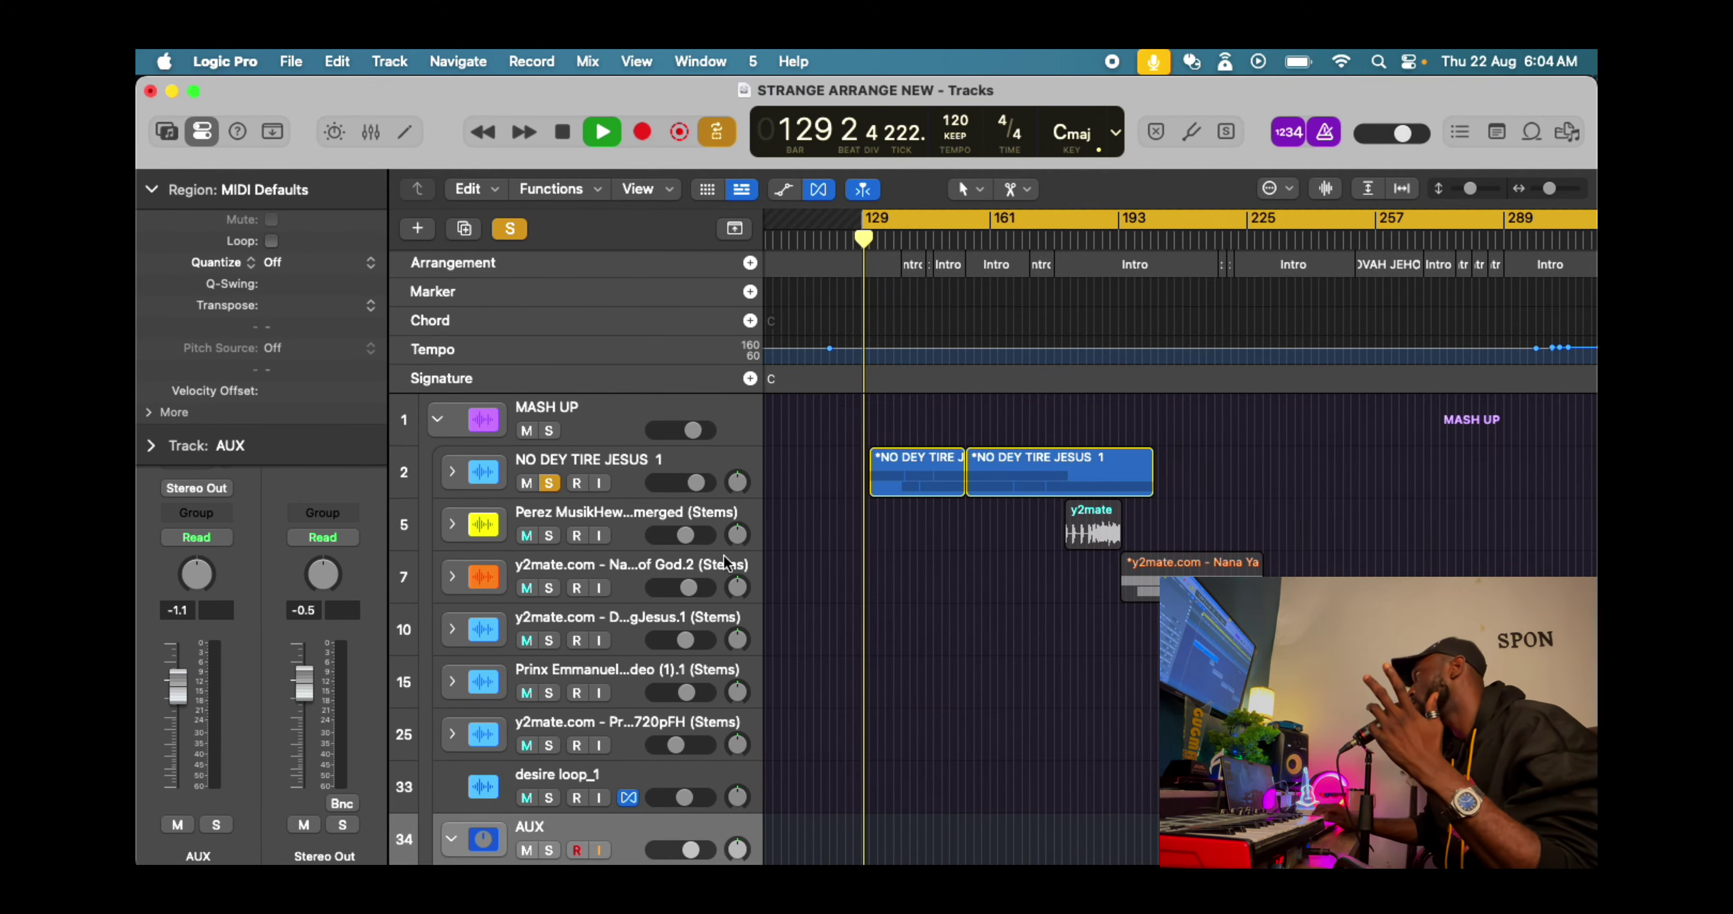
scroll(723, 553, "down", 5)
scroll(863, 591, "up", 3)
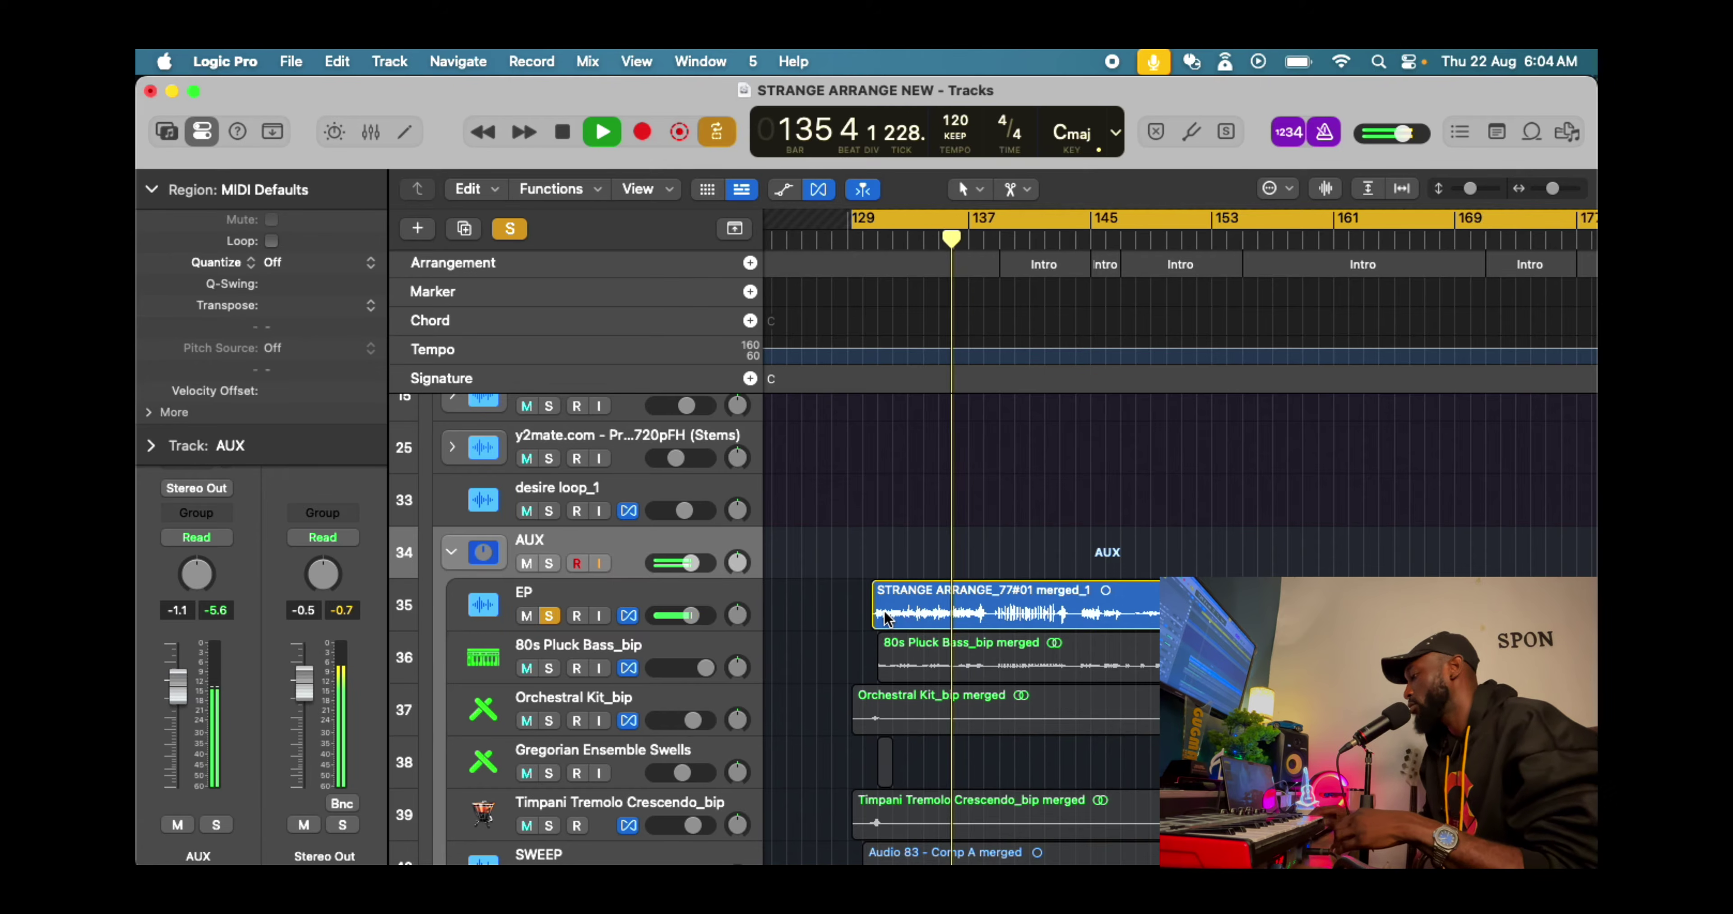
Turn off cycle mode and replay the soloed EP and song tracks from around bar 139
key("c")
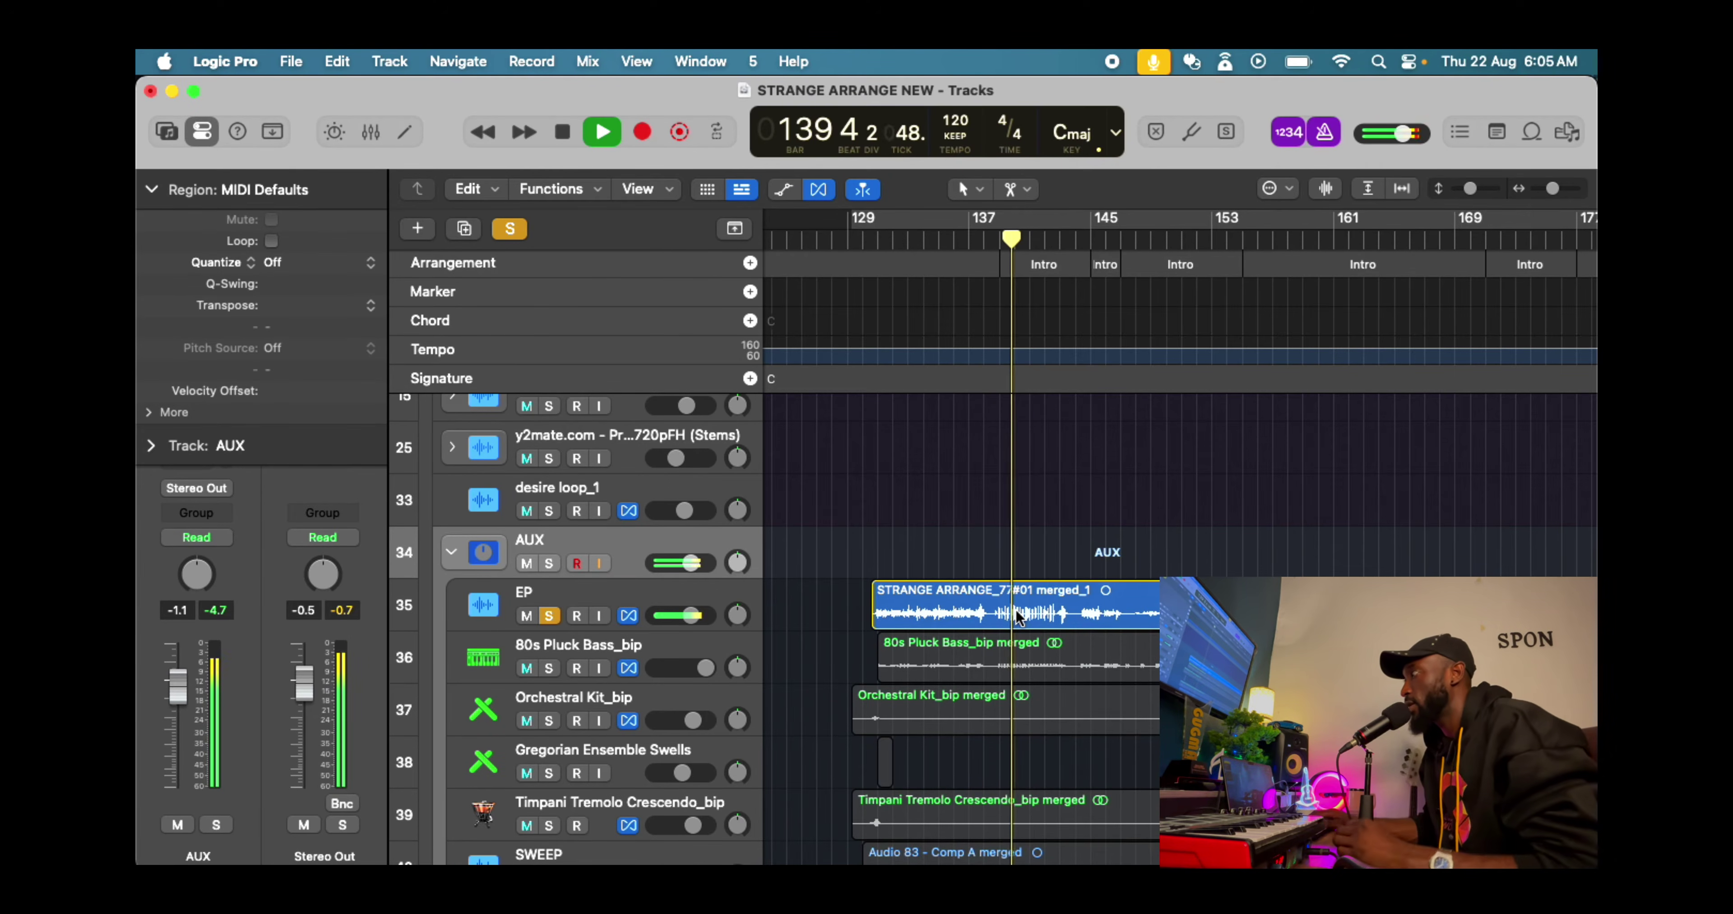
key("space")
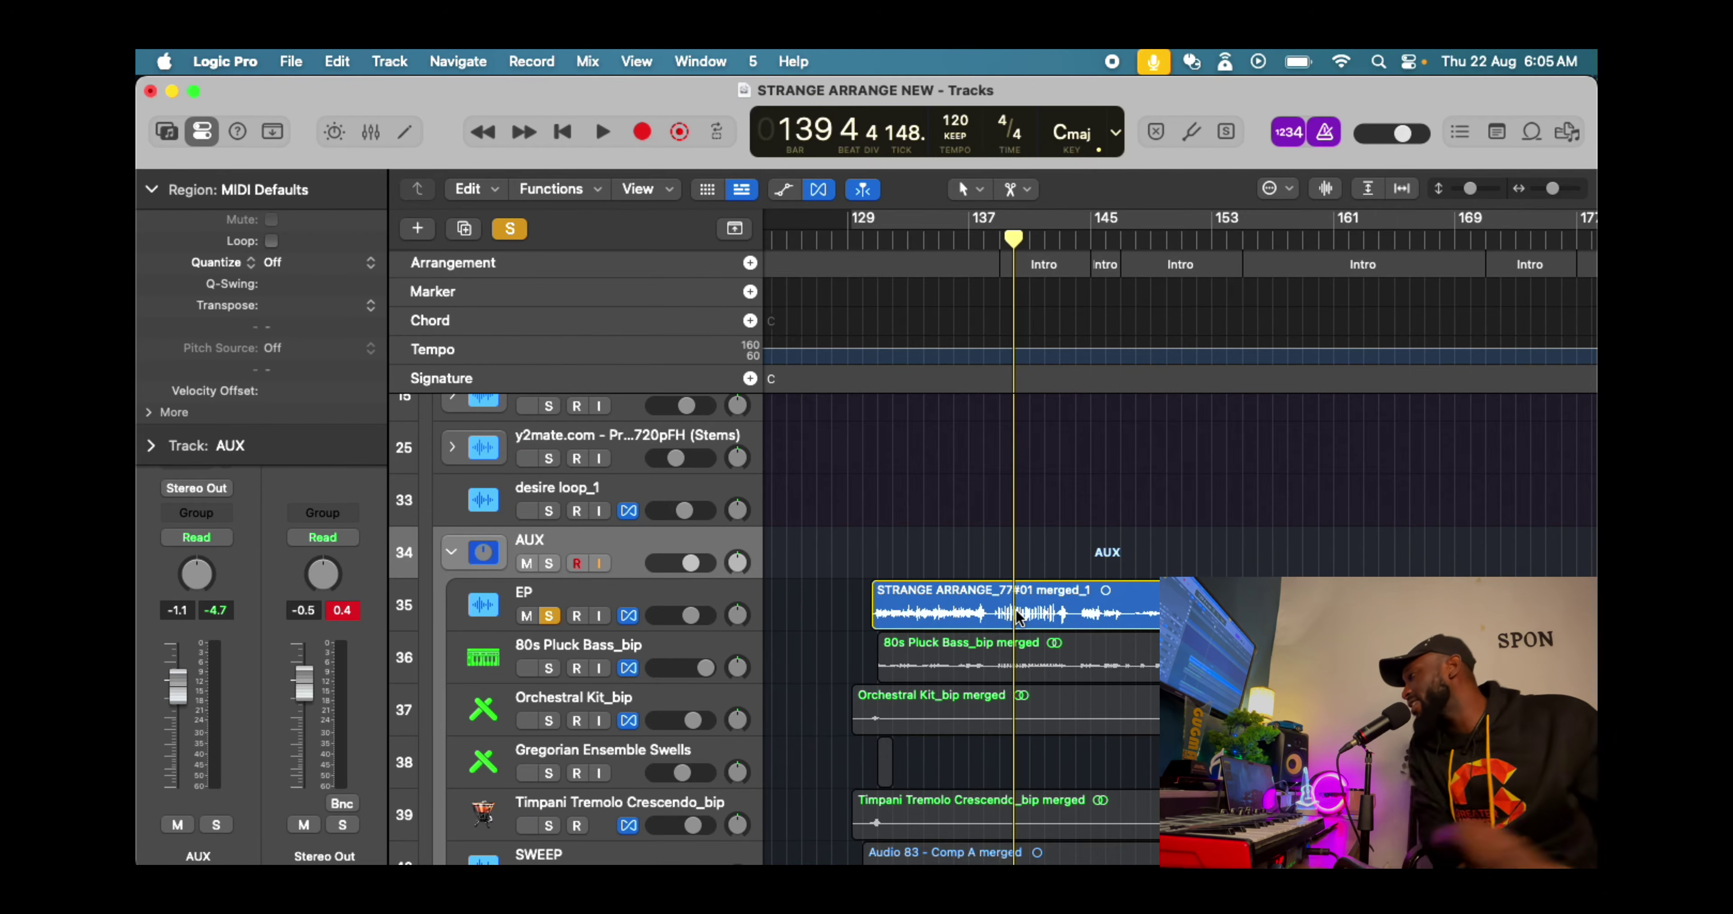
key("comma")
key("comma")
key("comma")
key("space")
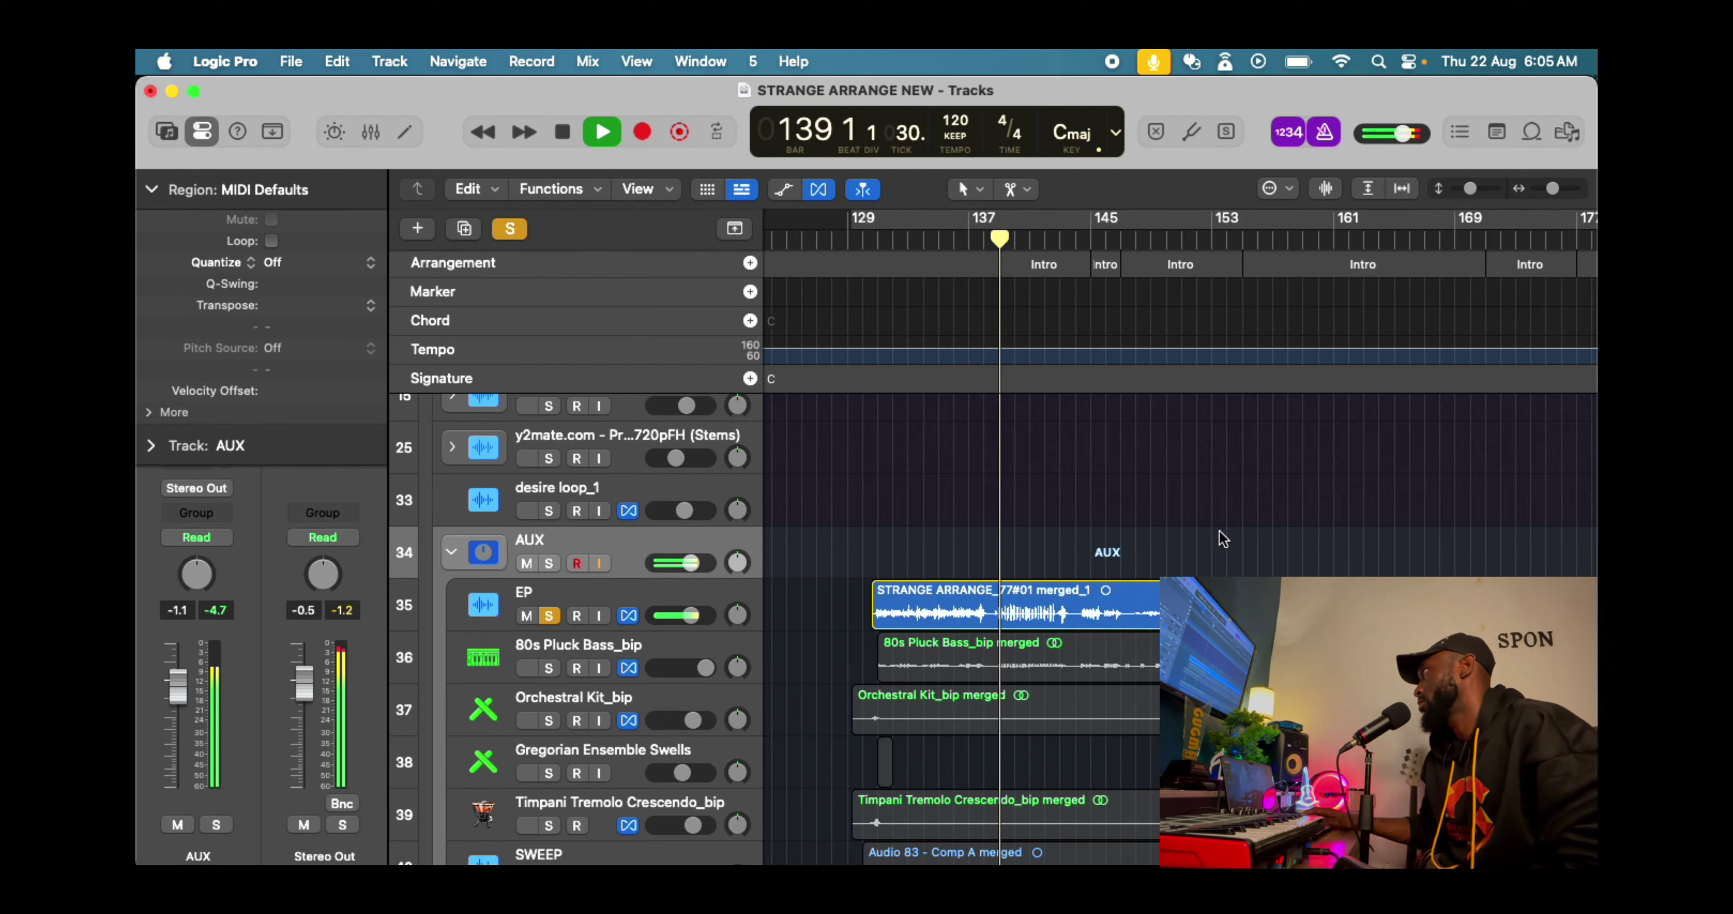
Rewind to around bar 137 and listen to the EP part over the song in short passes
key("comma")
key("comma")
key("comma")
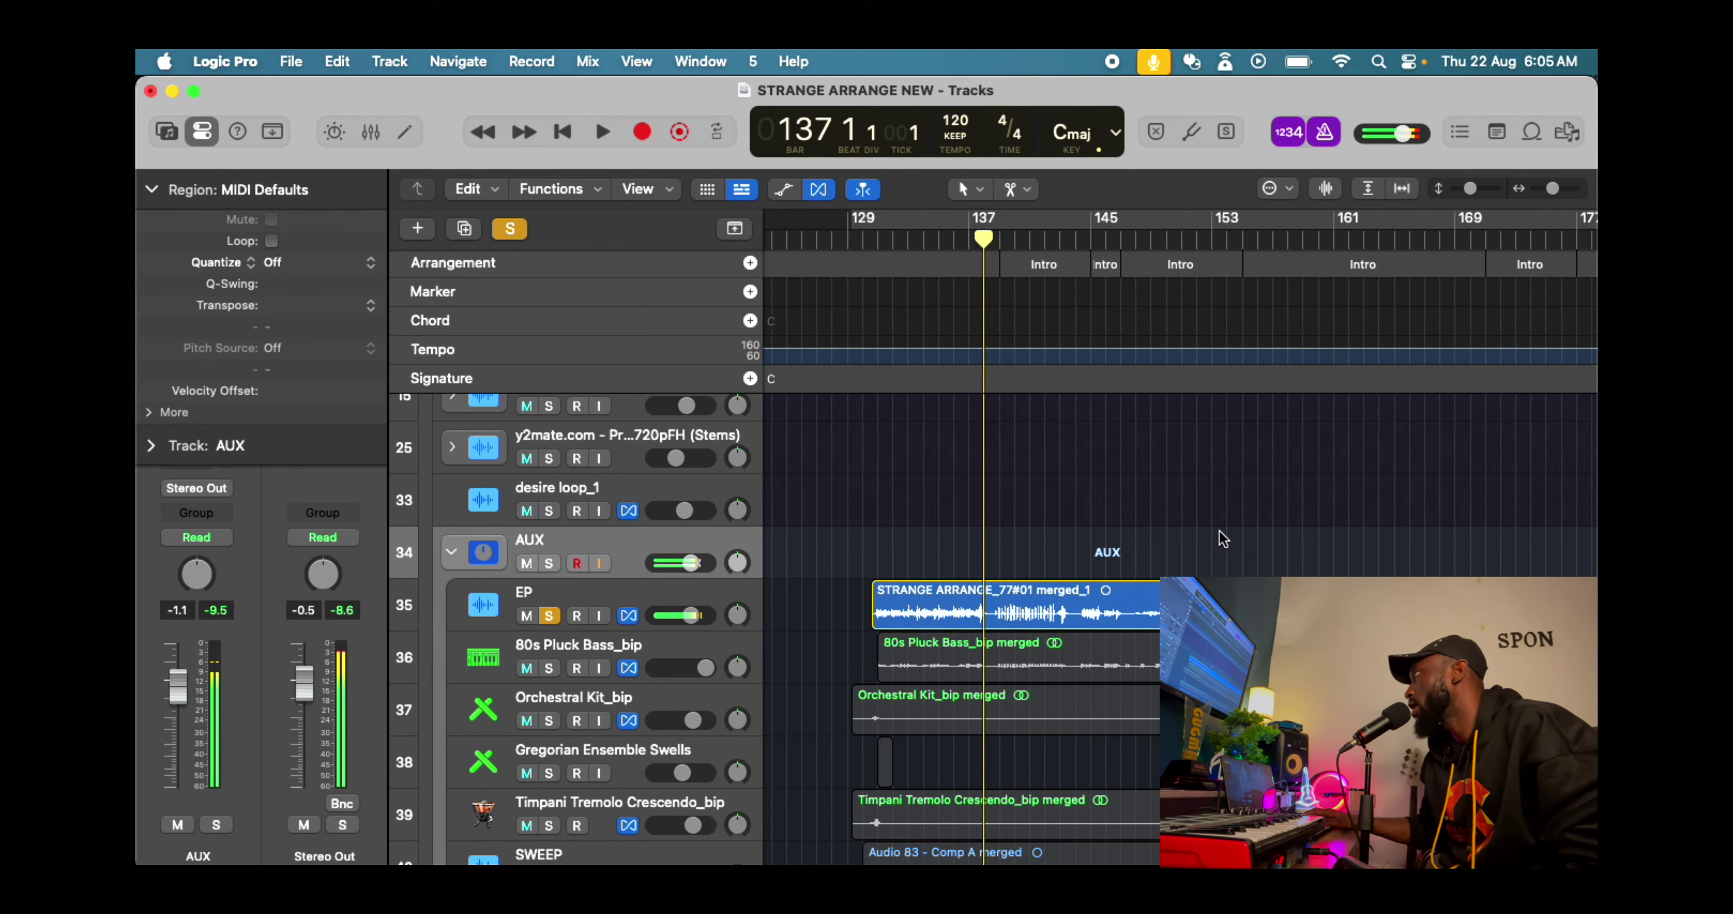
key("comma")
key("comma")
key("comma")
key("comma")
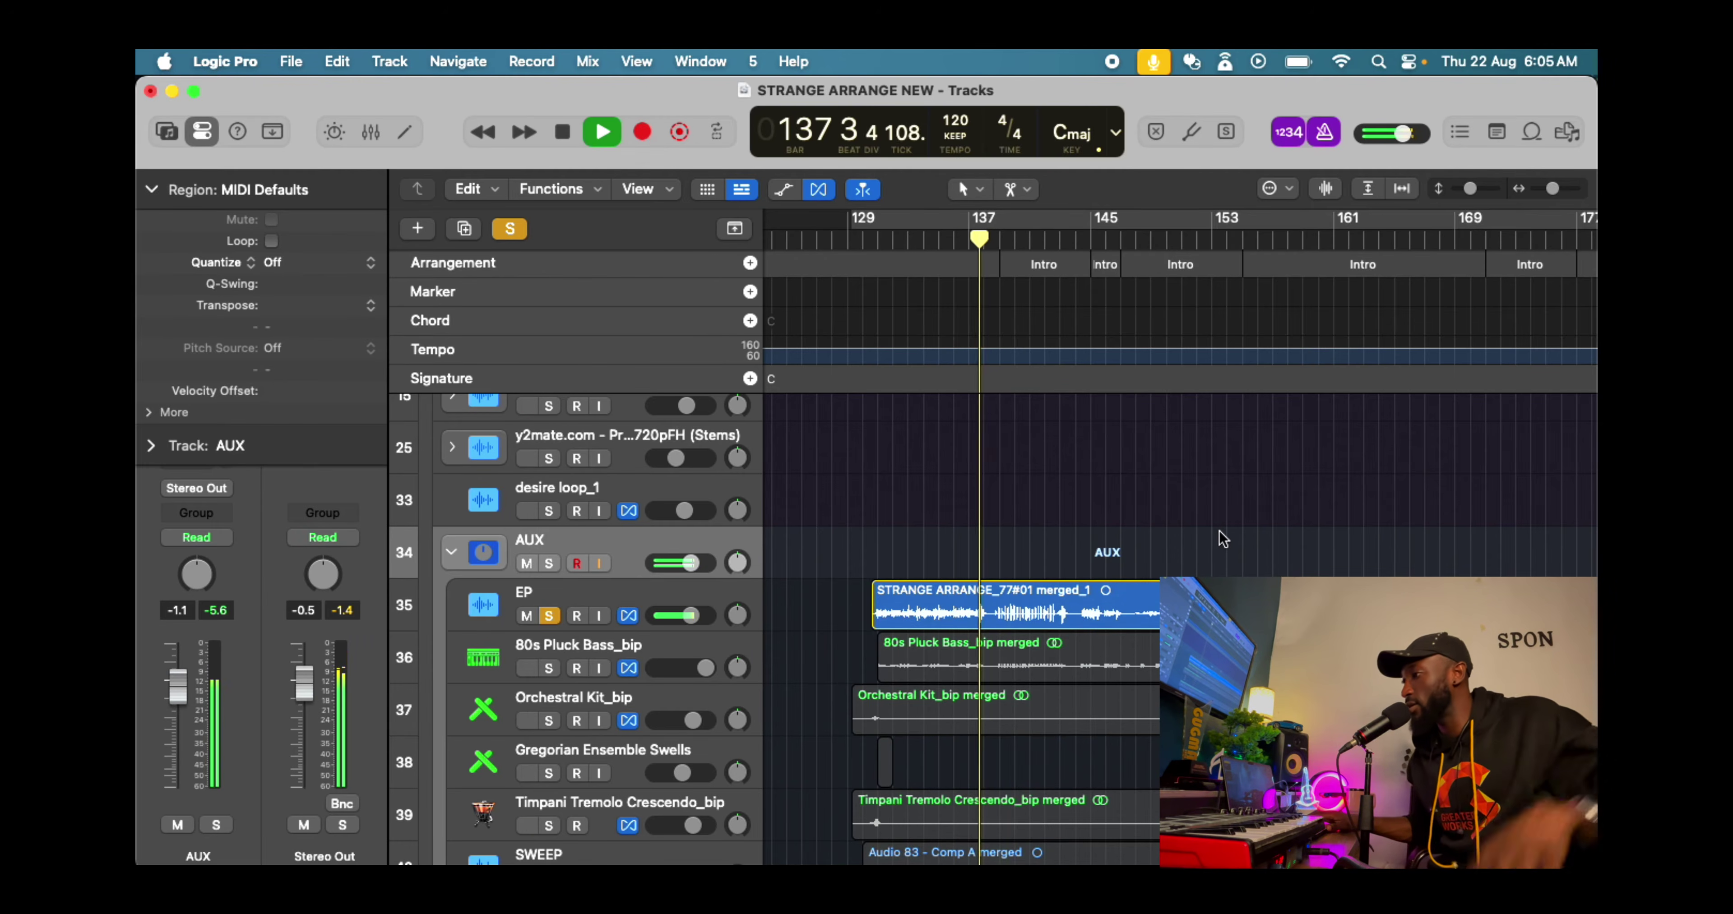
key("space")
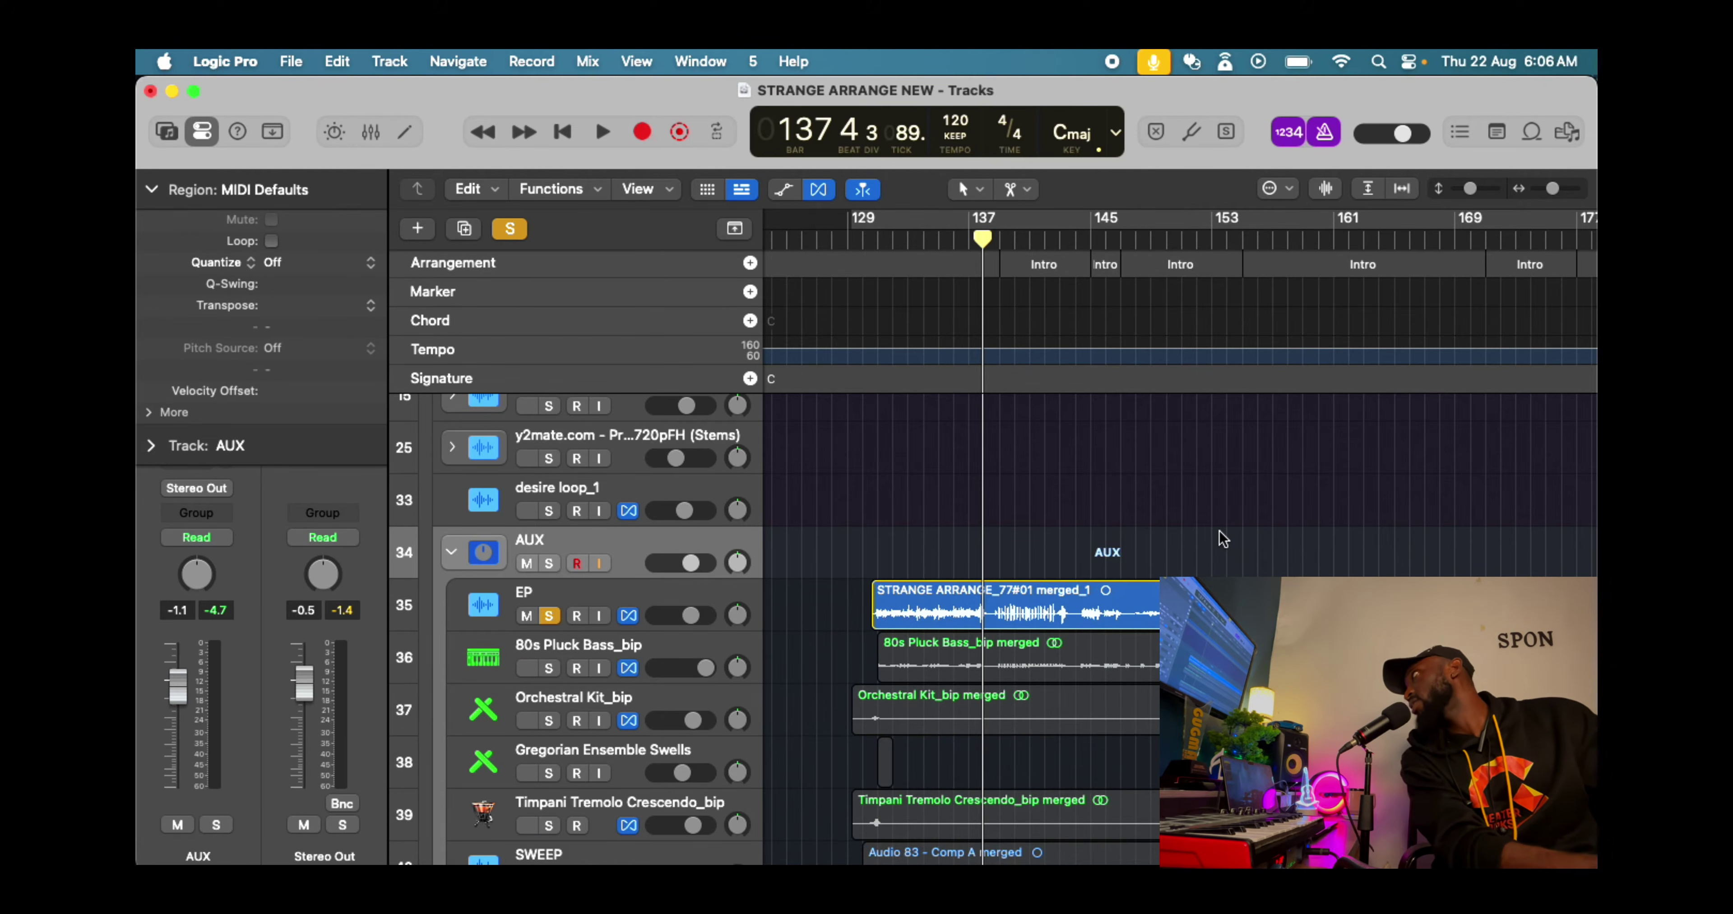
Play on from bar 137 to about bar 145 to hear the EP part's next section, and stop
key("space")
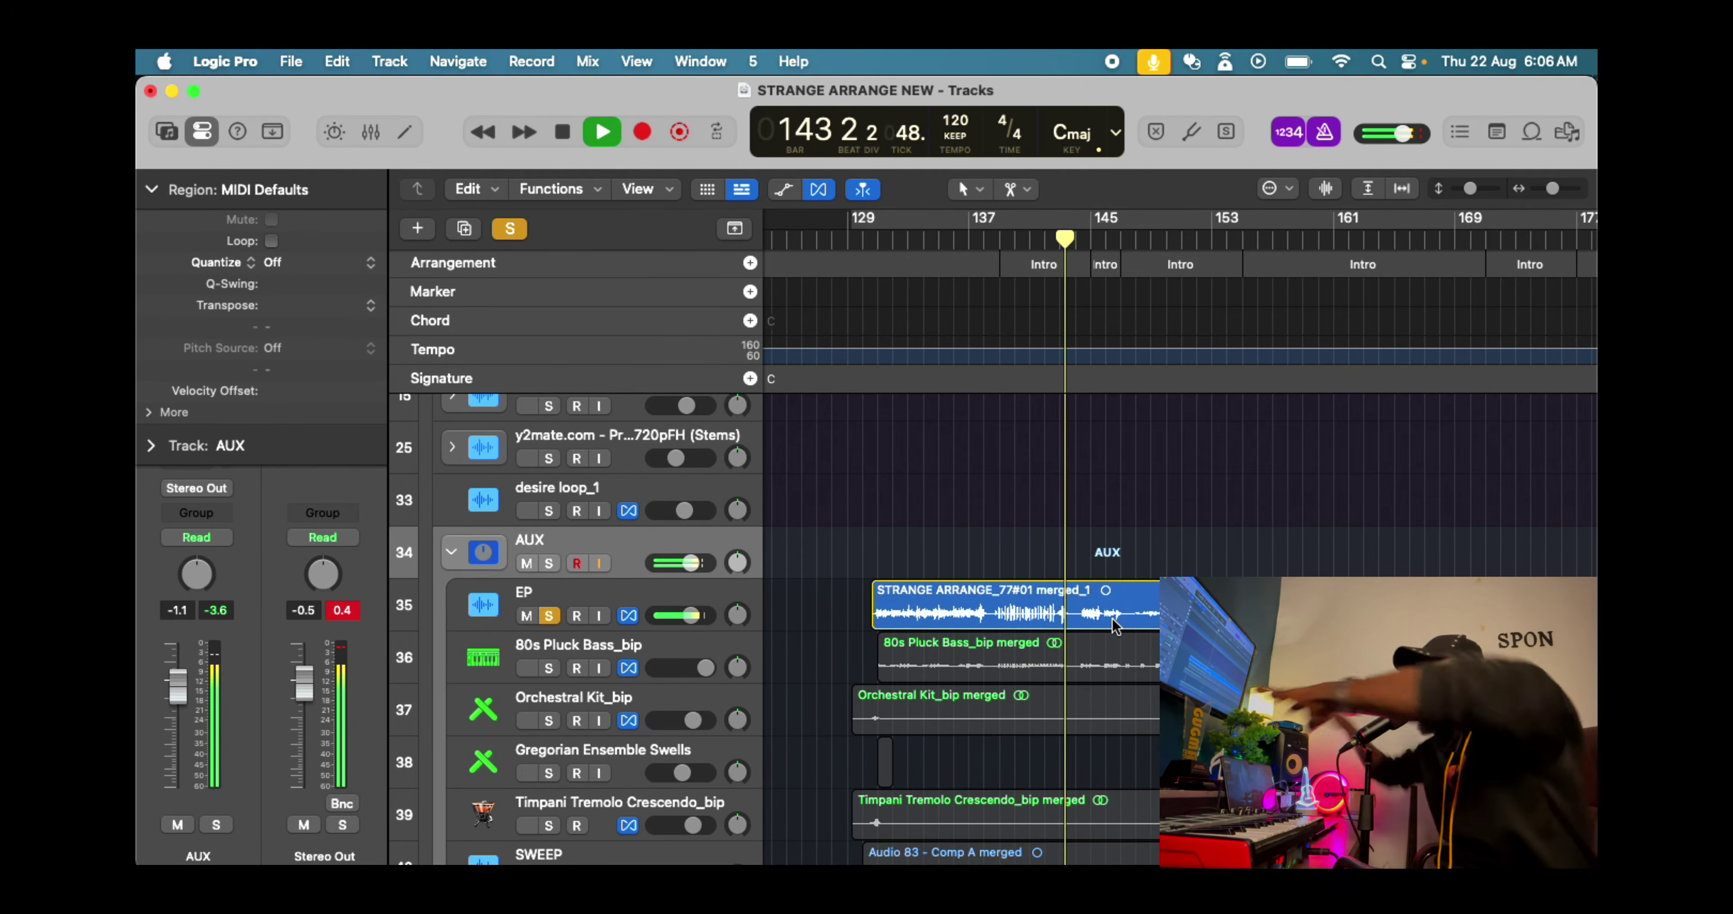
key("super+Right")
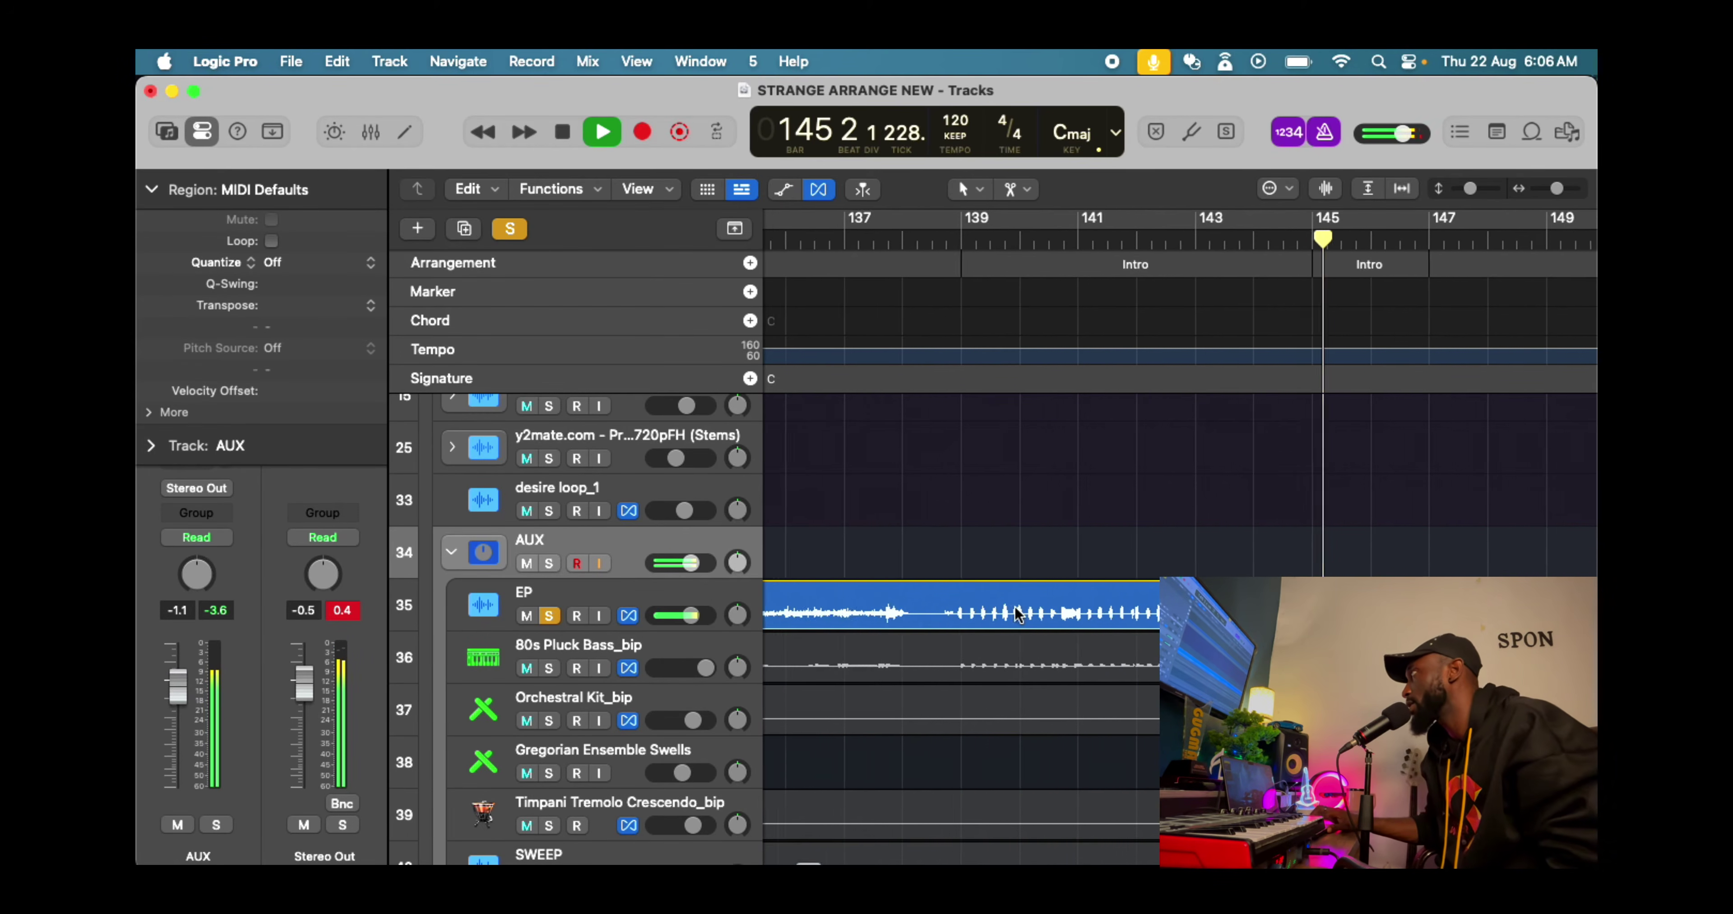
key("super+Left")
key("super+Left")
key("space")
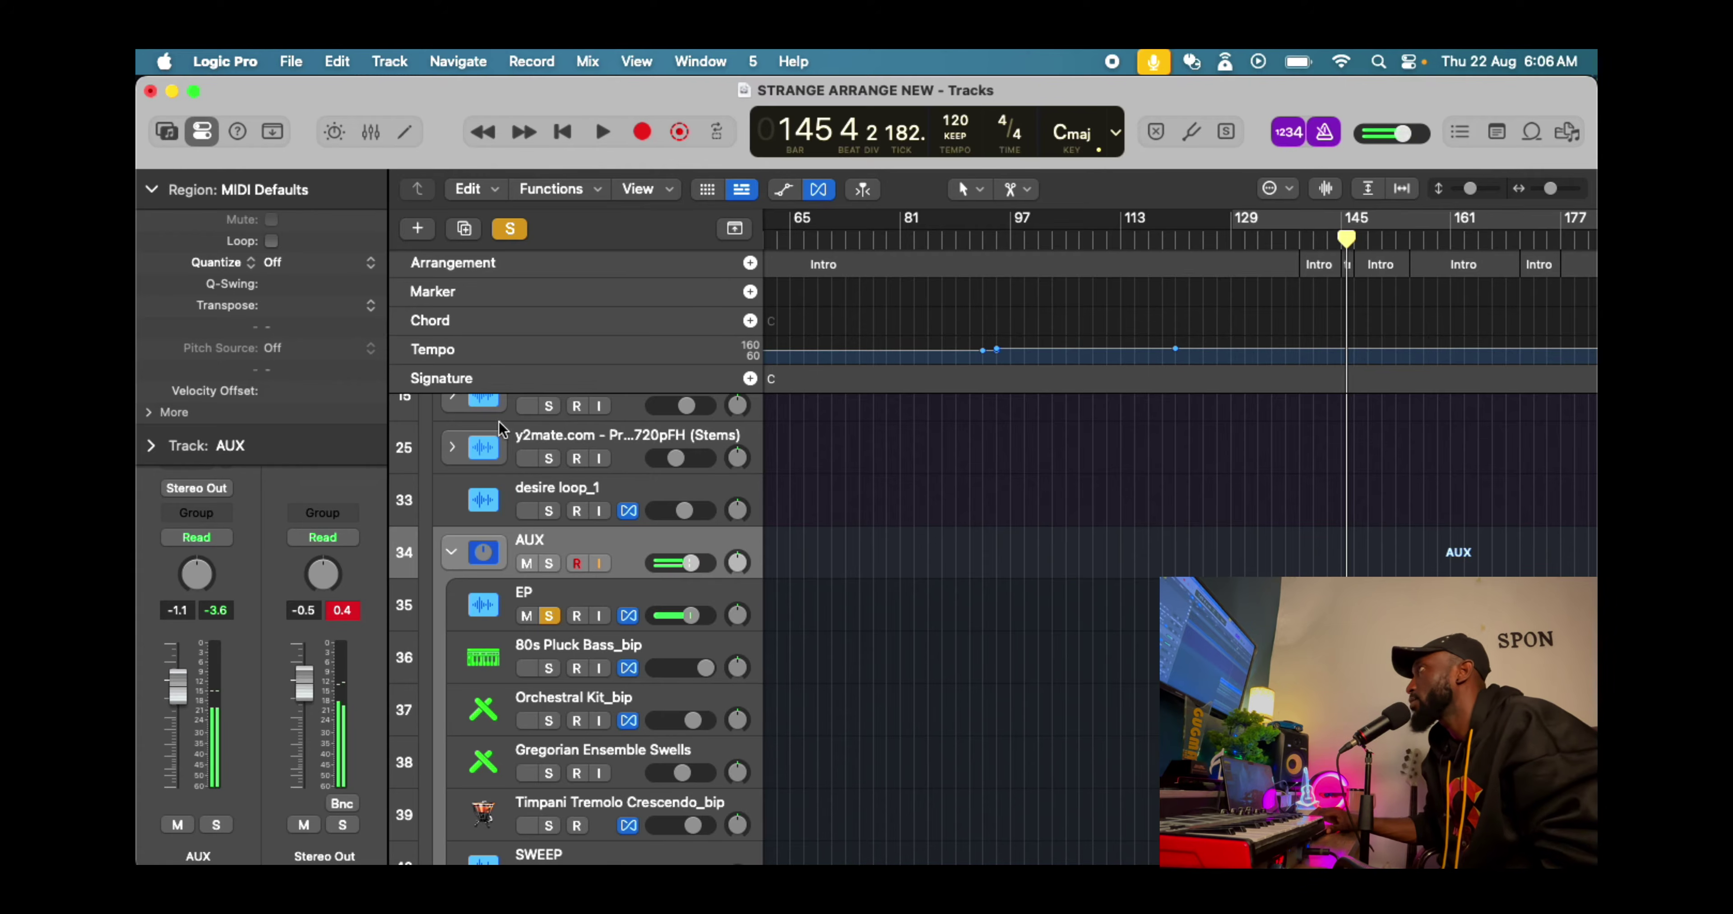
Audition the EP part around bar 146 in short starts and stops
key("space")
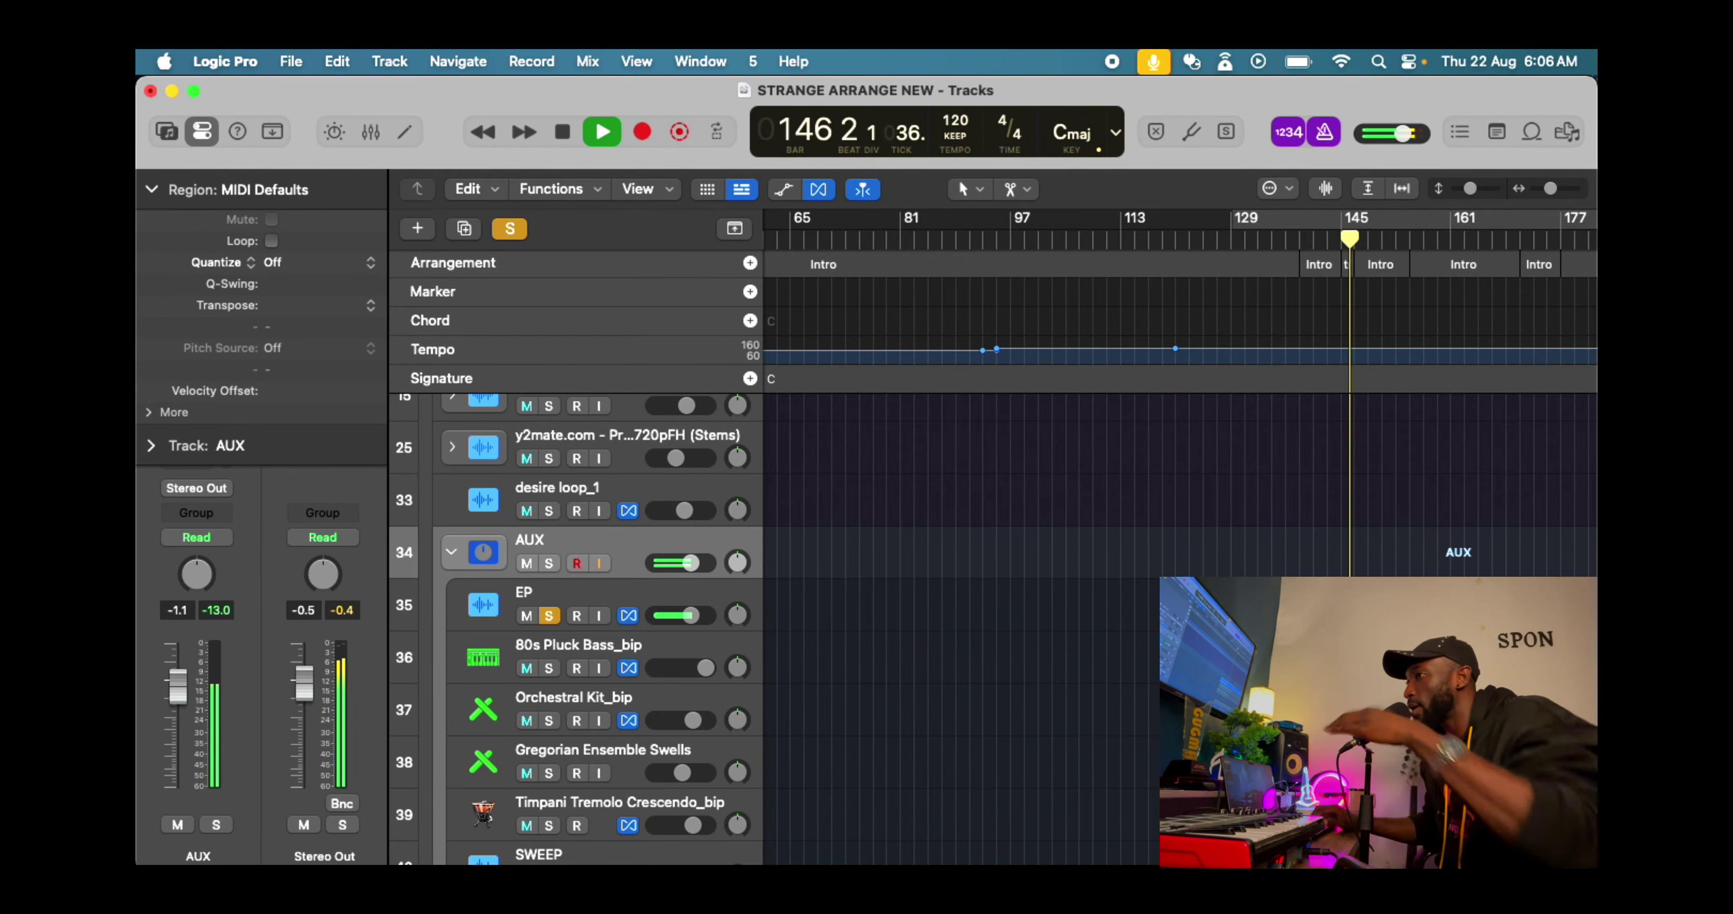
key("space")
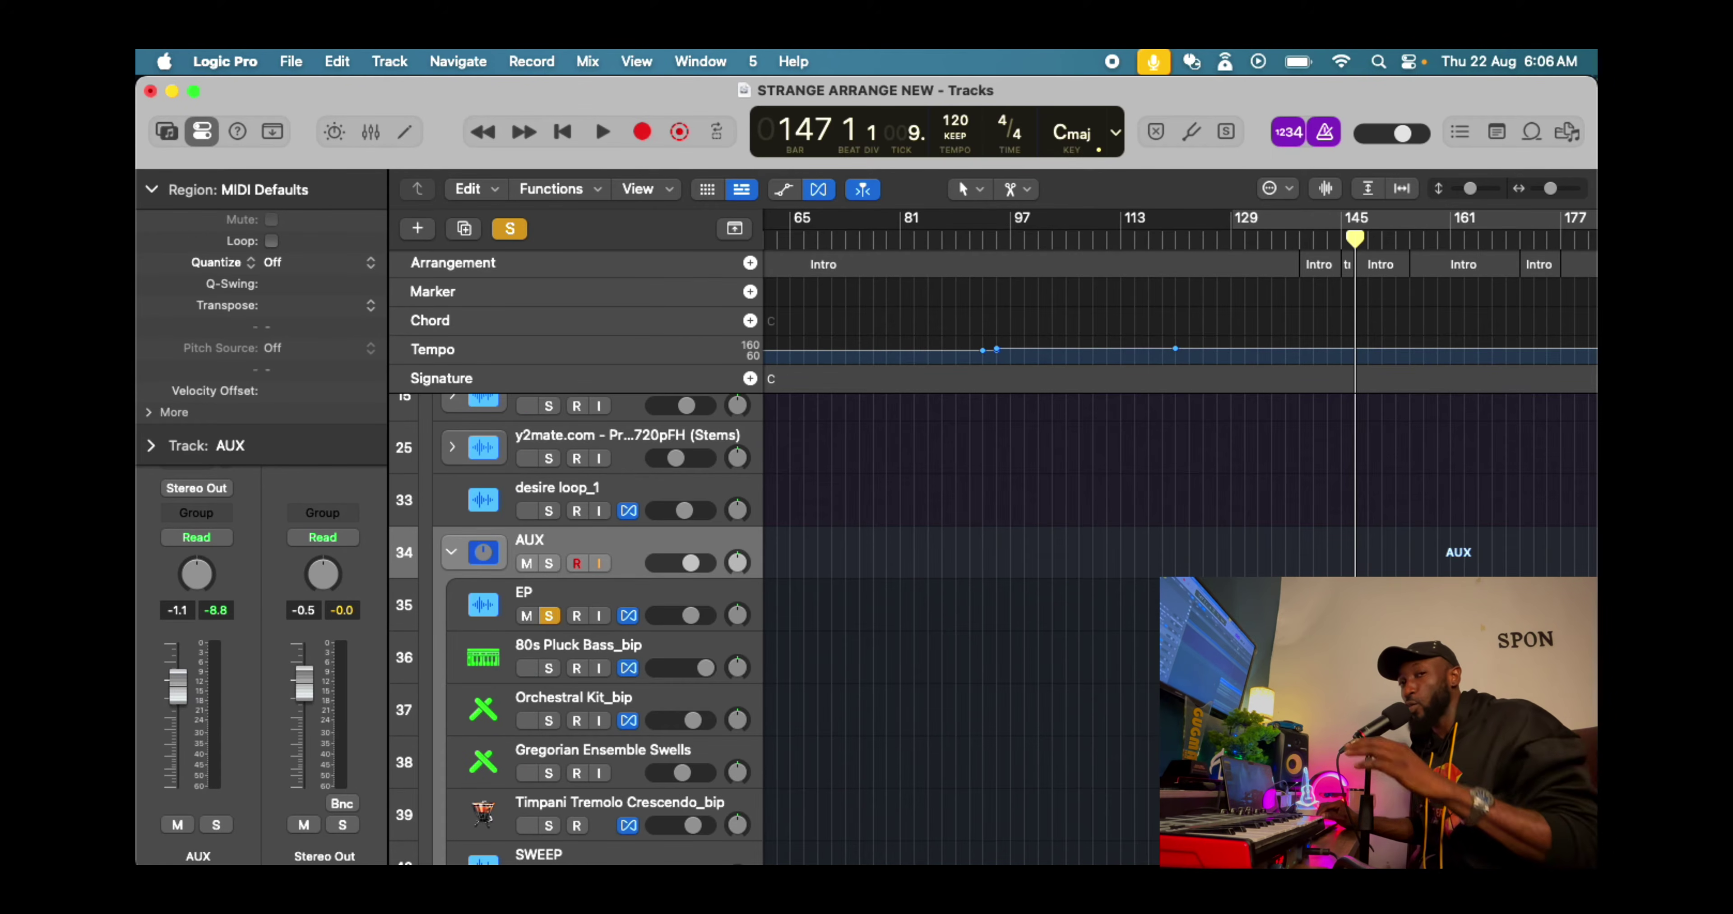
left_click(596, 118)
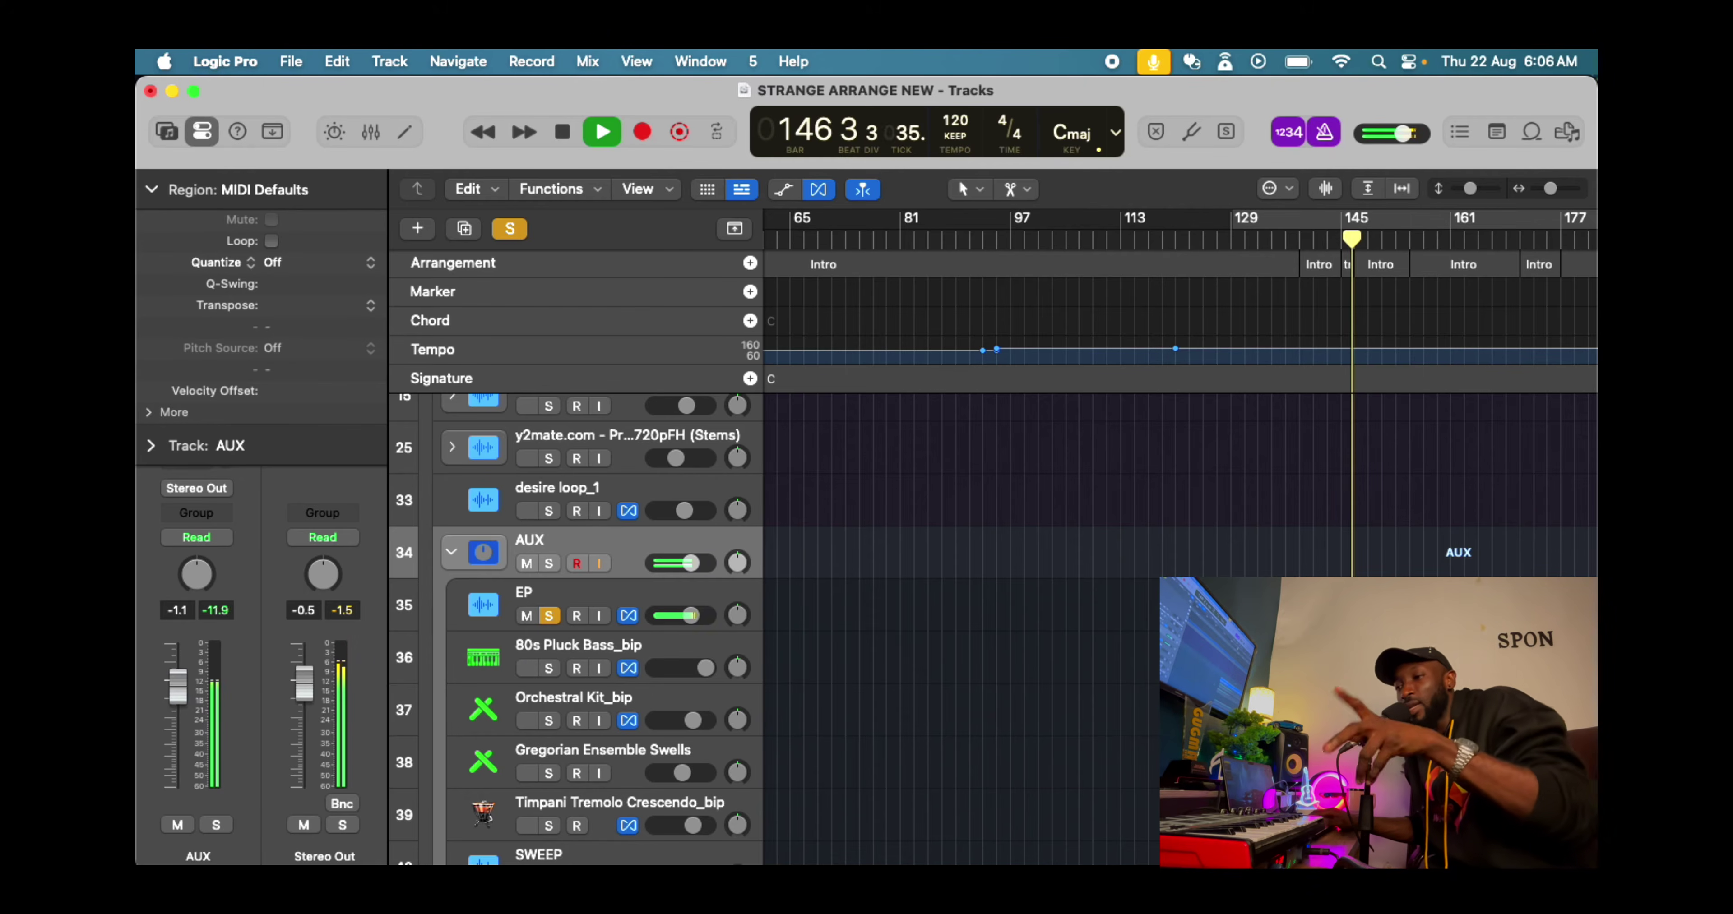
left_click(596, 118)
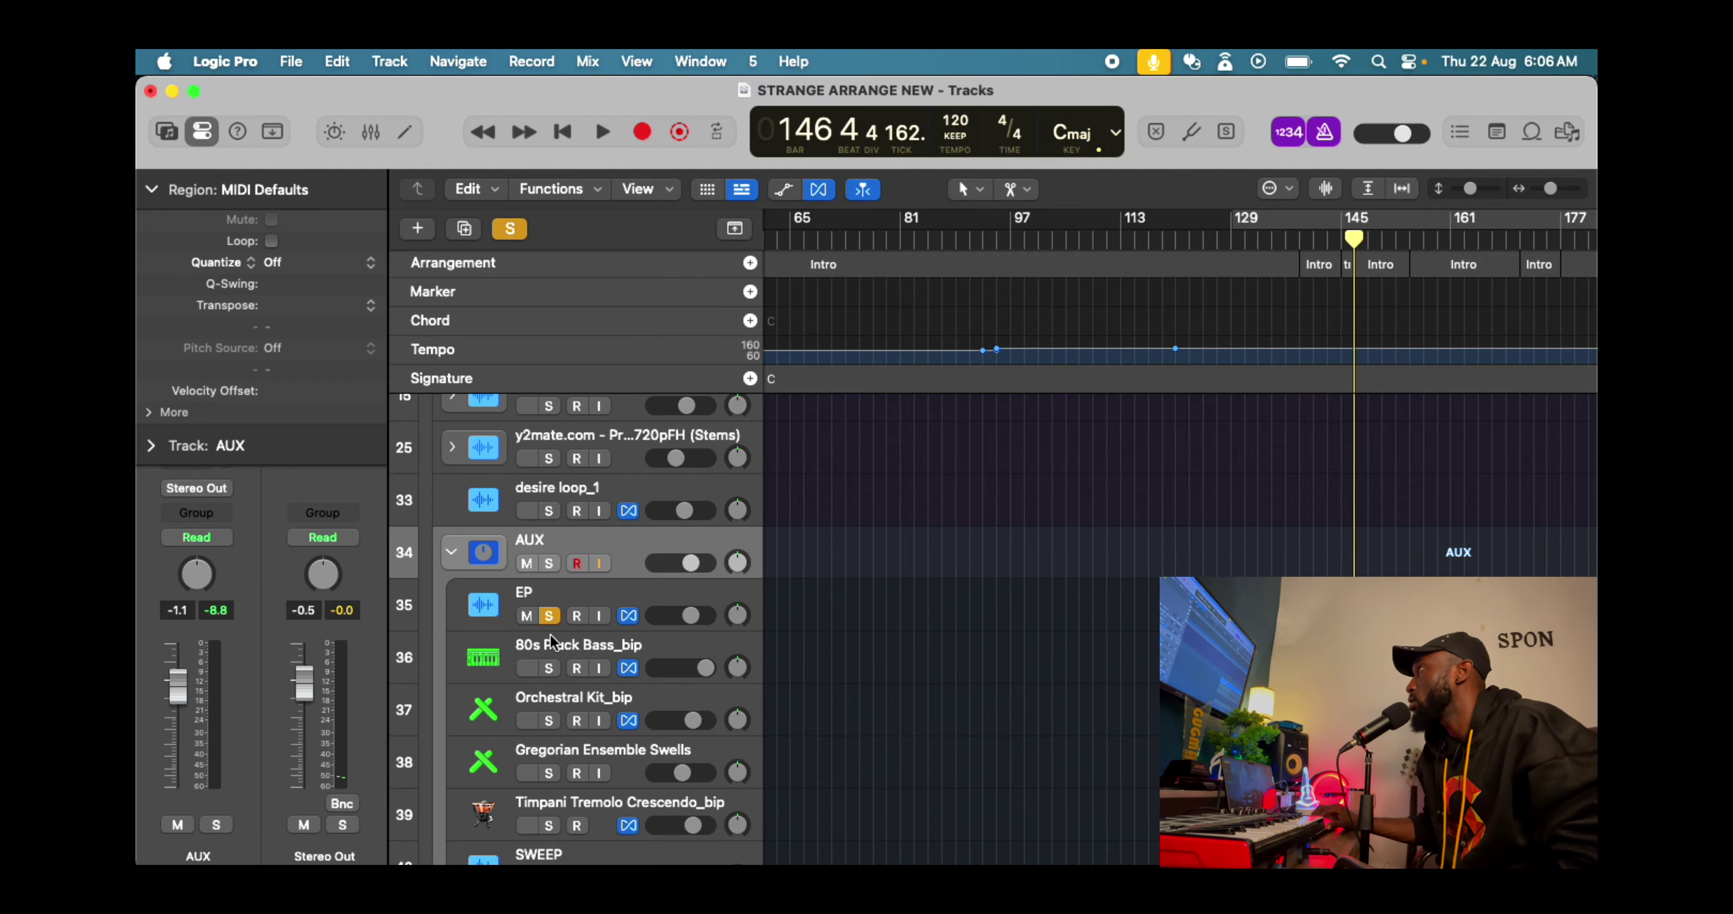
Add the 80s Pluck Bass_bip and Orchestral Kit_bip tracks to the solo and play from bar 133
left_click(549, 668)
left_click(1257, 239)
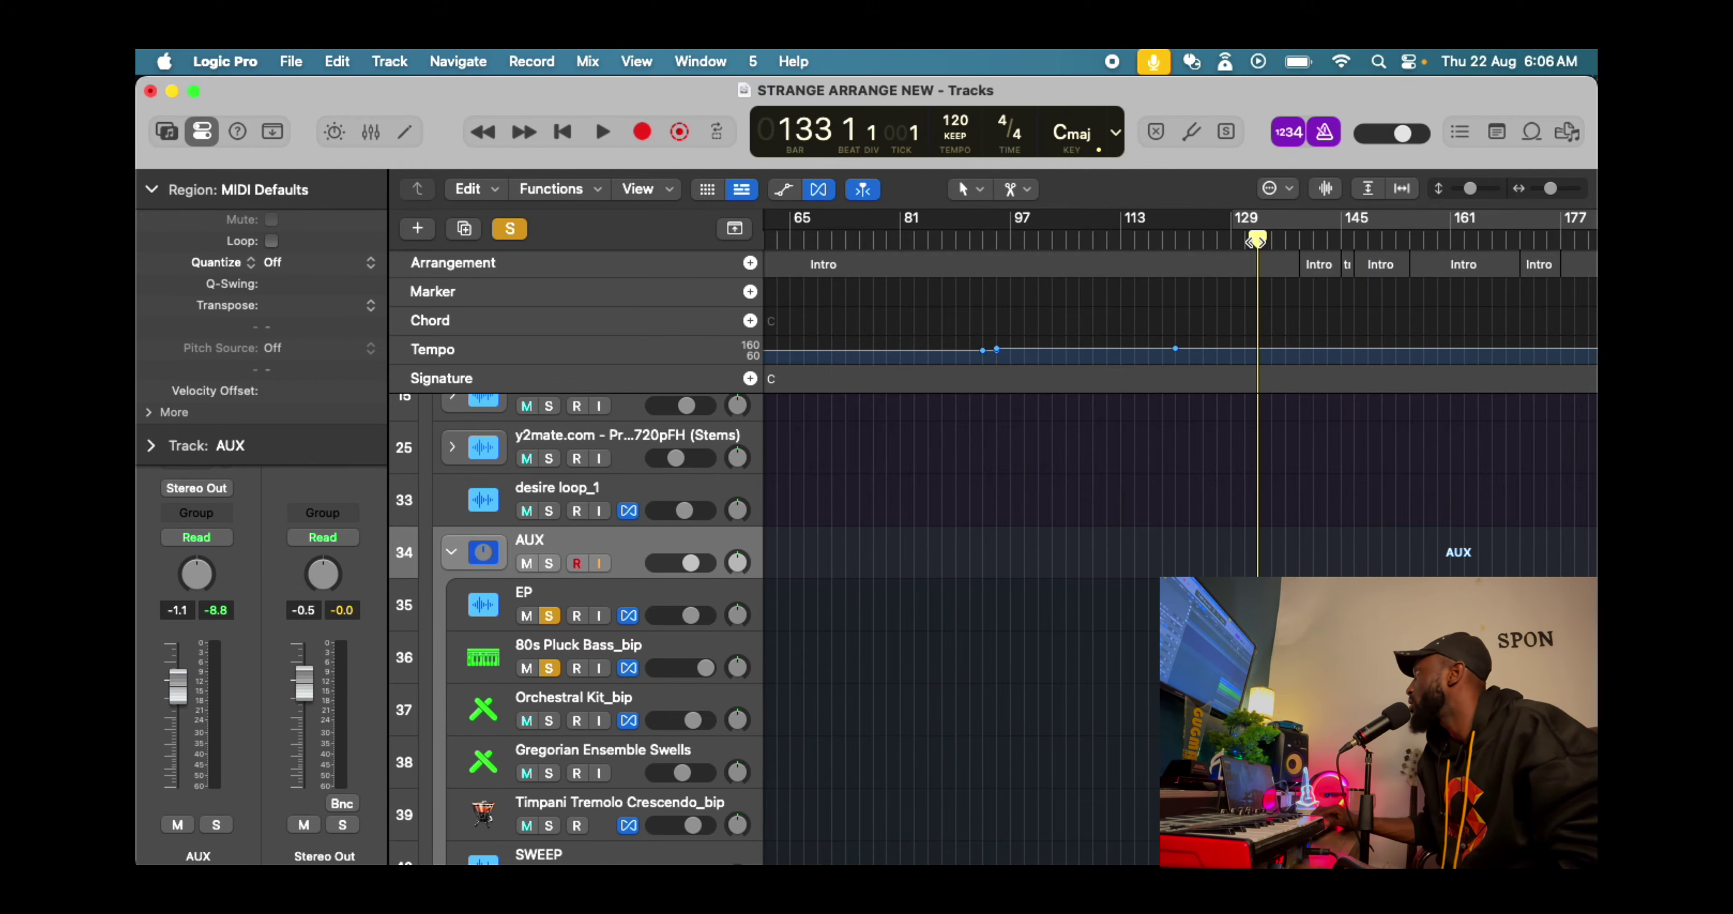
scroll(1161, 496, "down", 3)
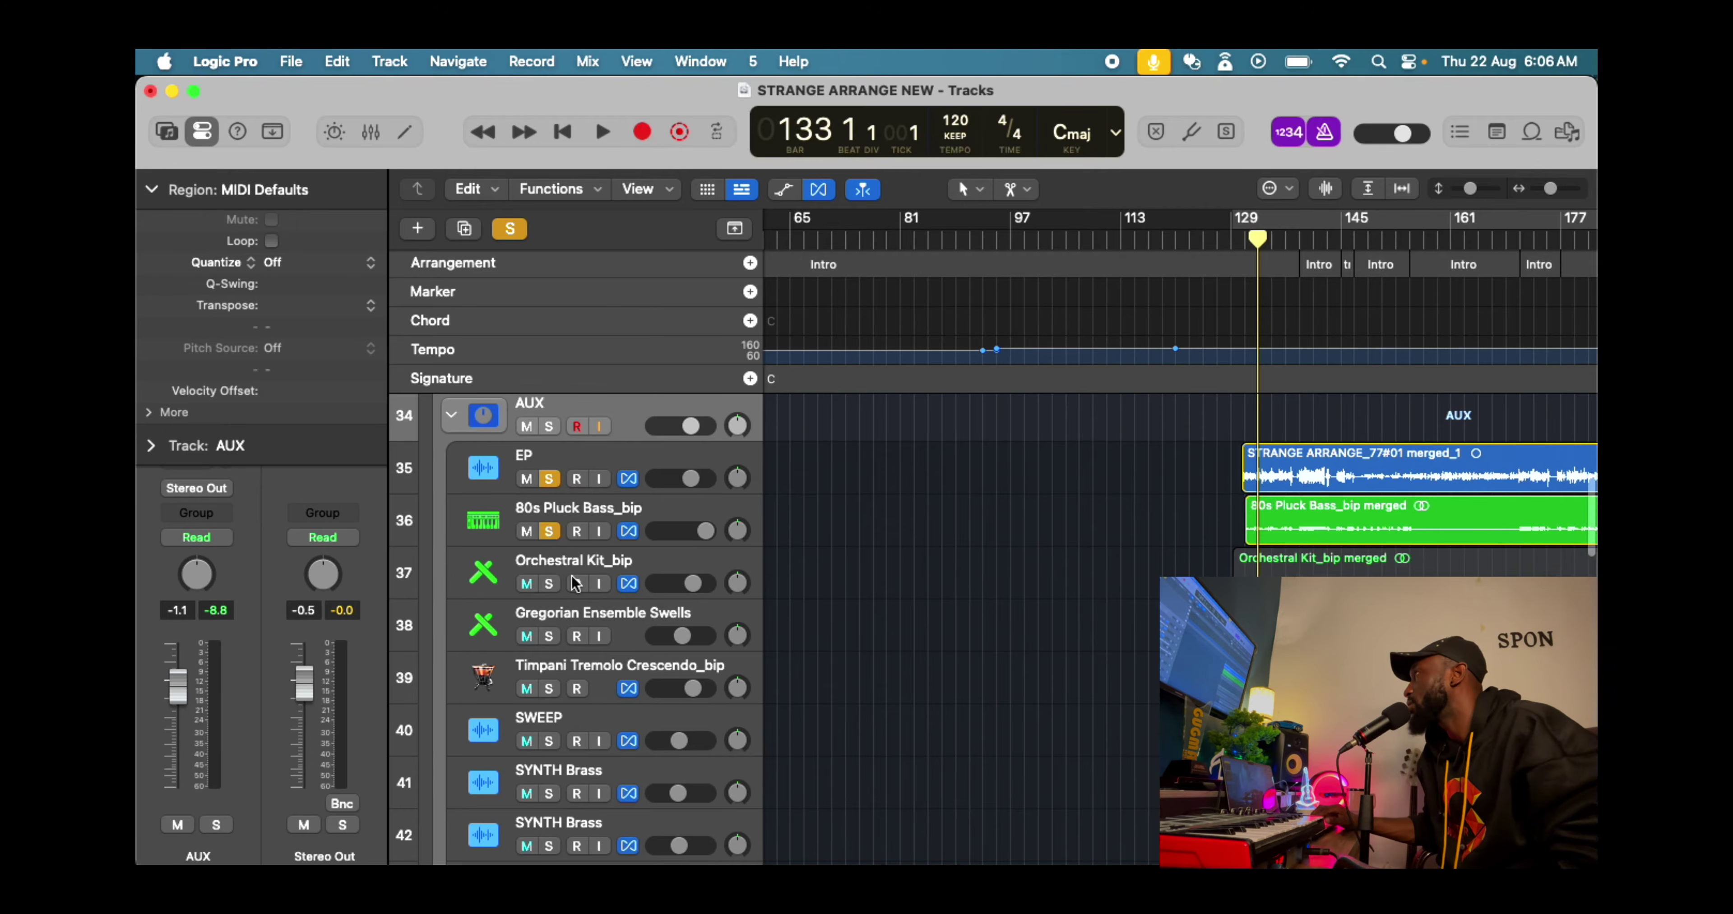
scroll(1020, 620, "up", 3)
left_click(983, 469)
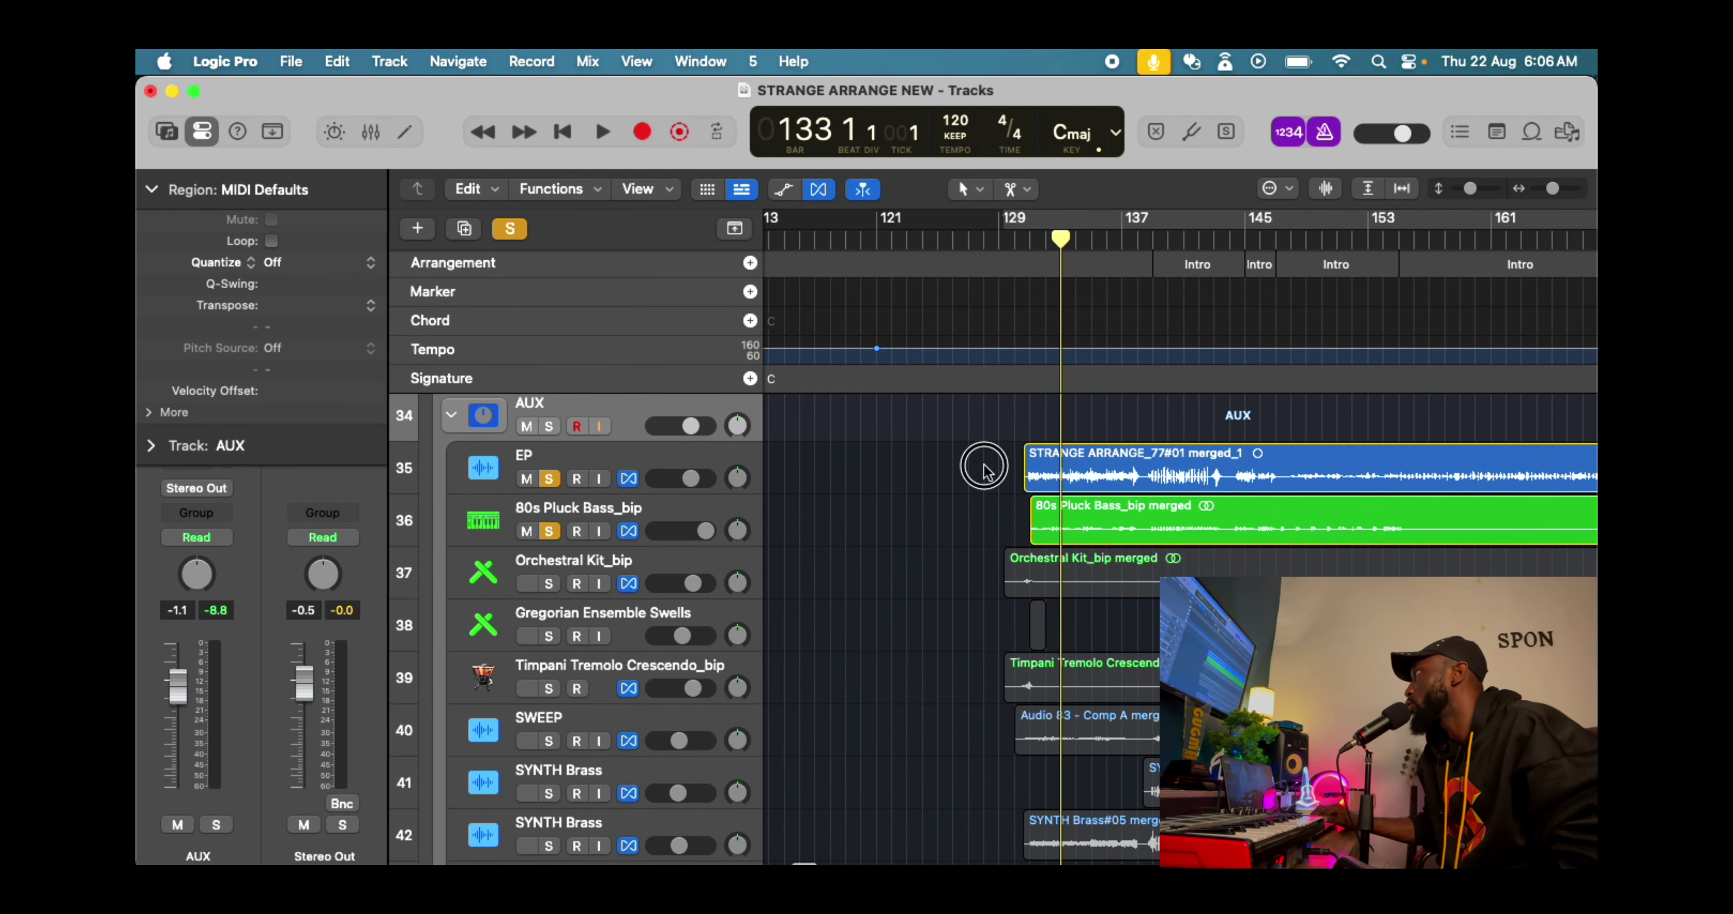
left_click_drag(983, 469, 1067, 617)
left_click(548, 583)
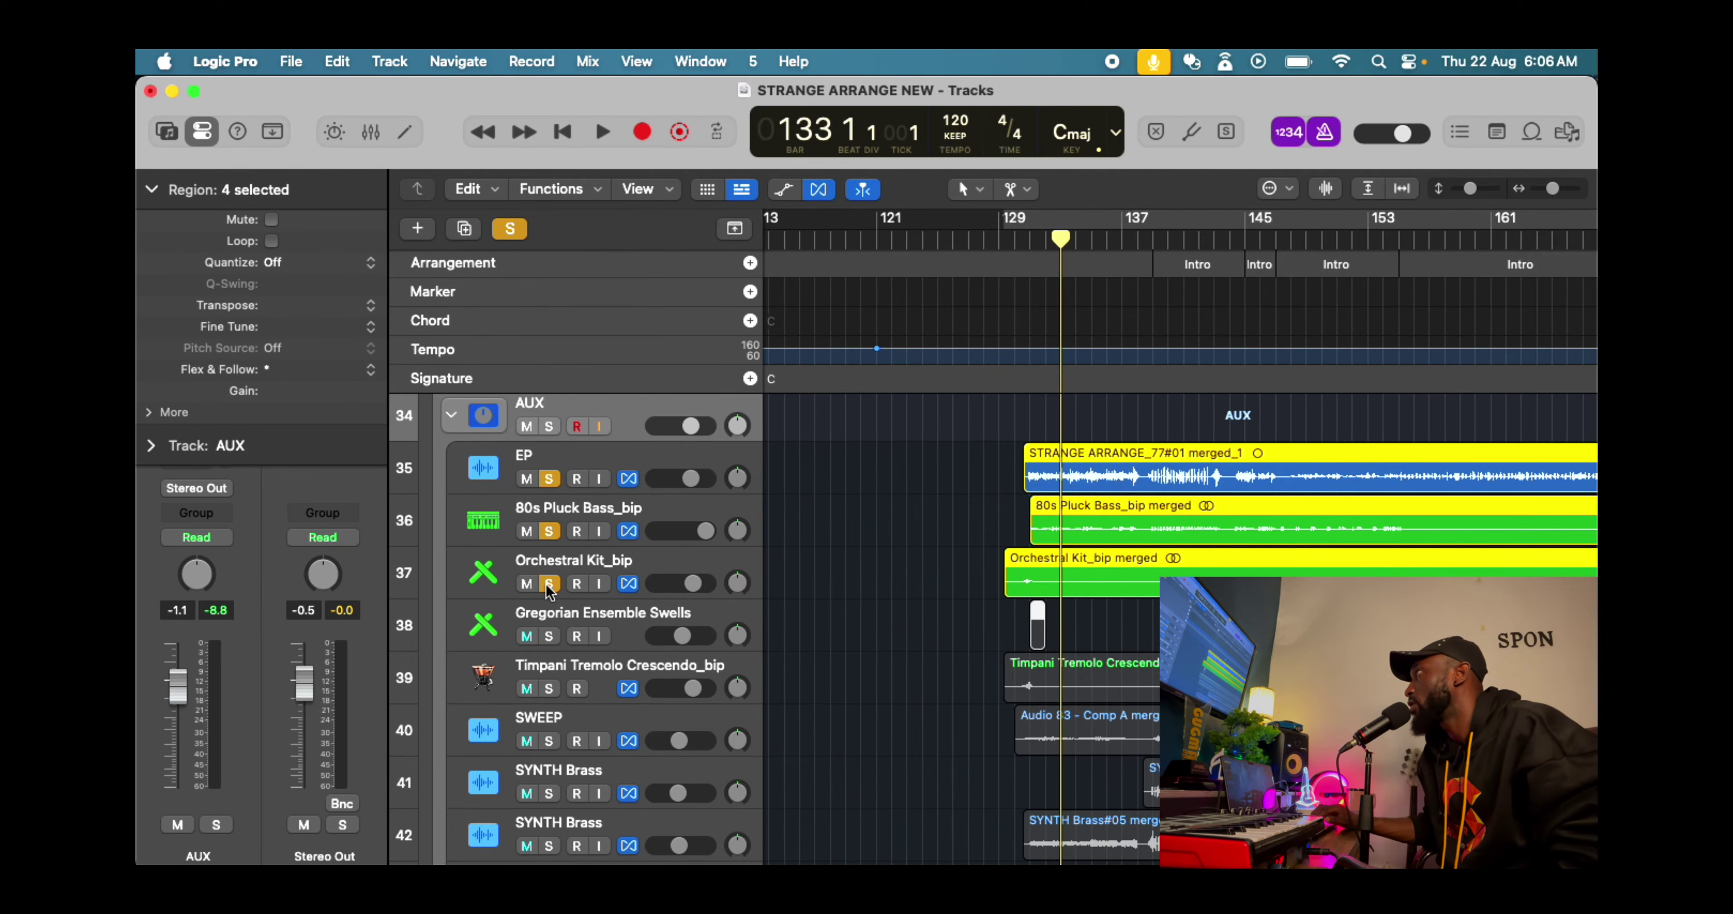
key("space")
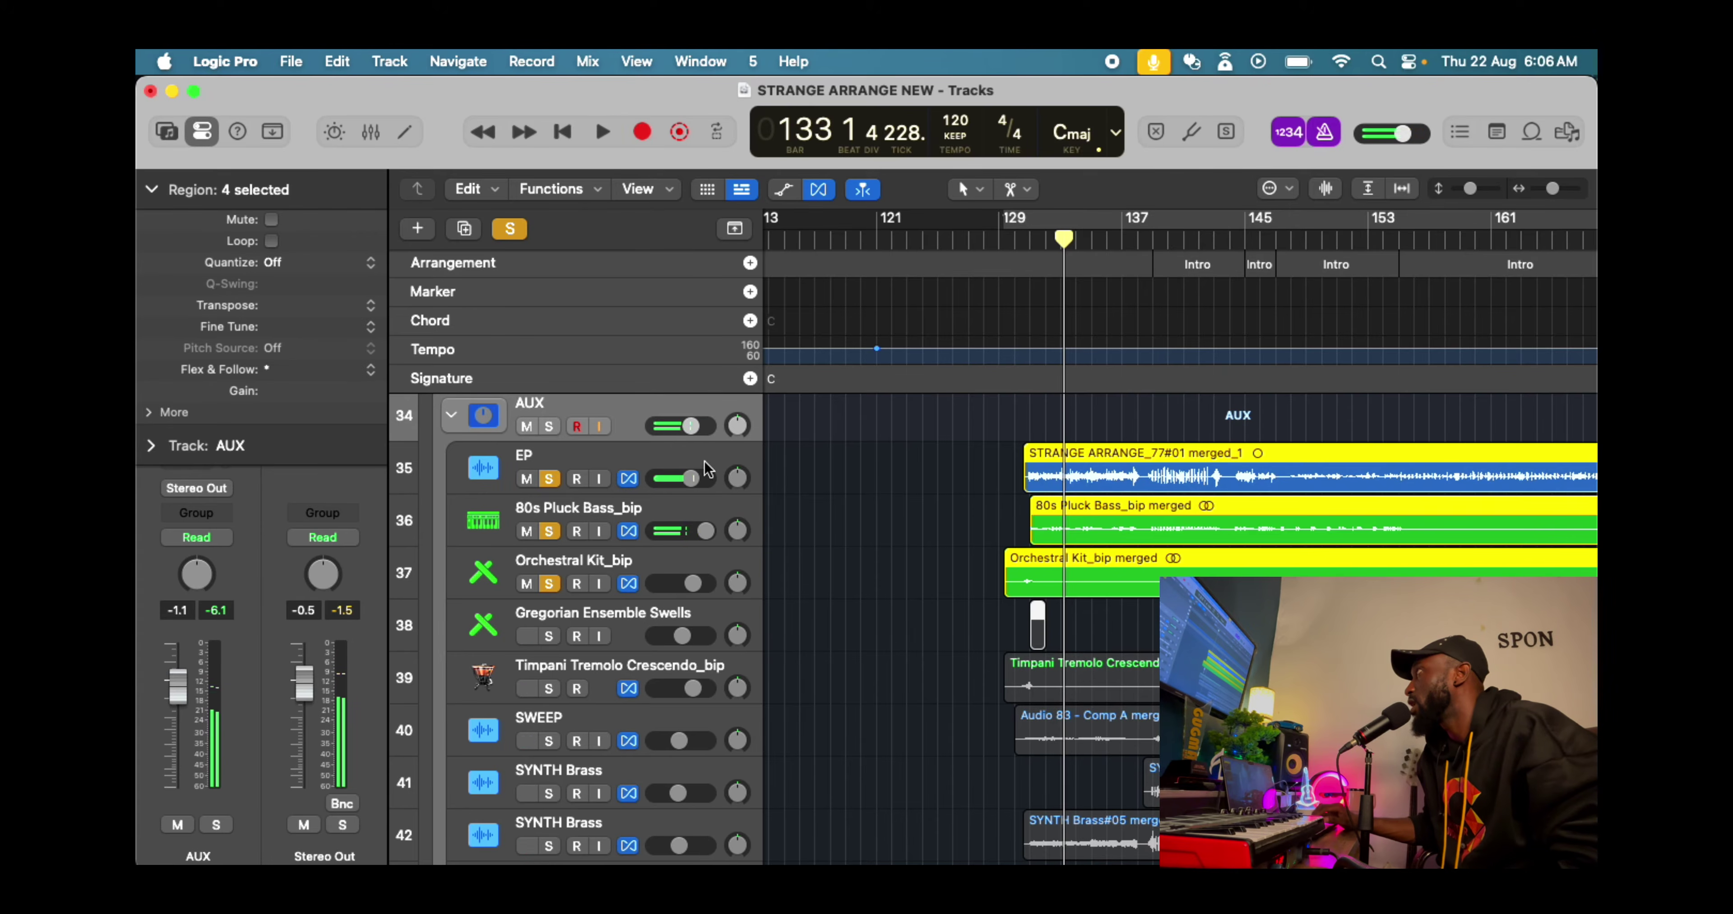
Turn on cycle mode from bar 129 and clear the solo on all tracks
left_click(1047, 217)
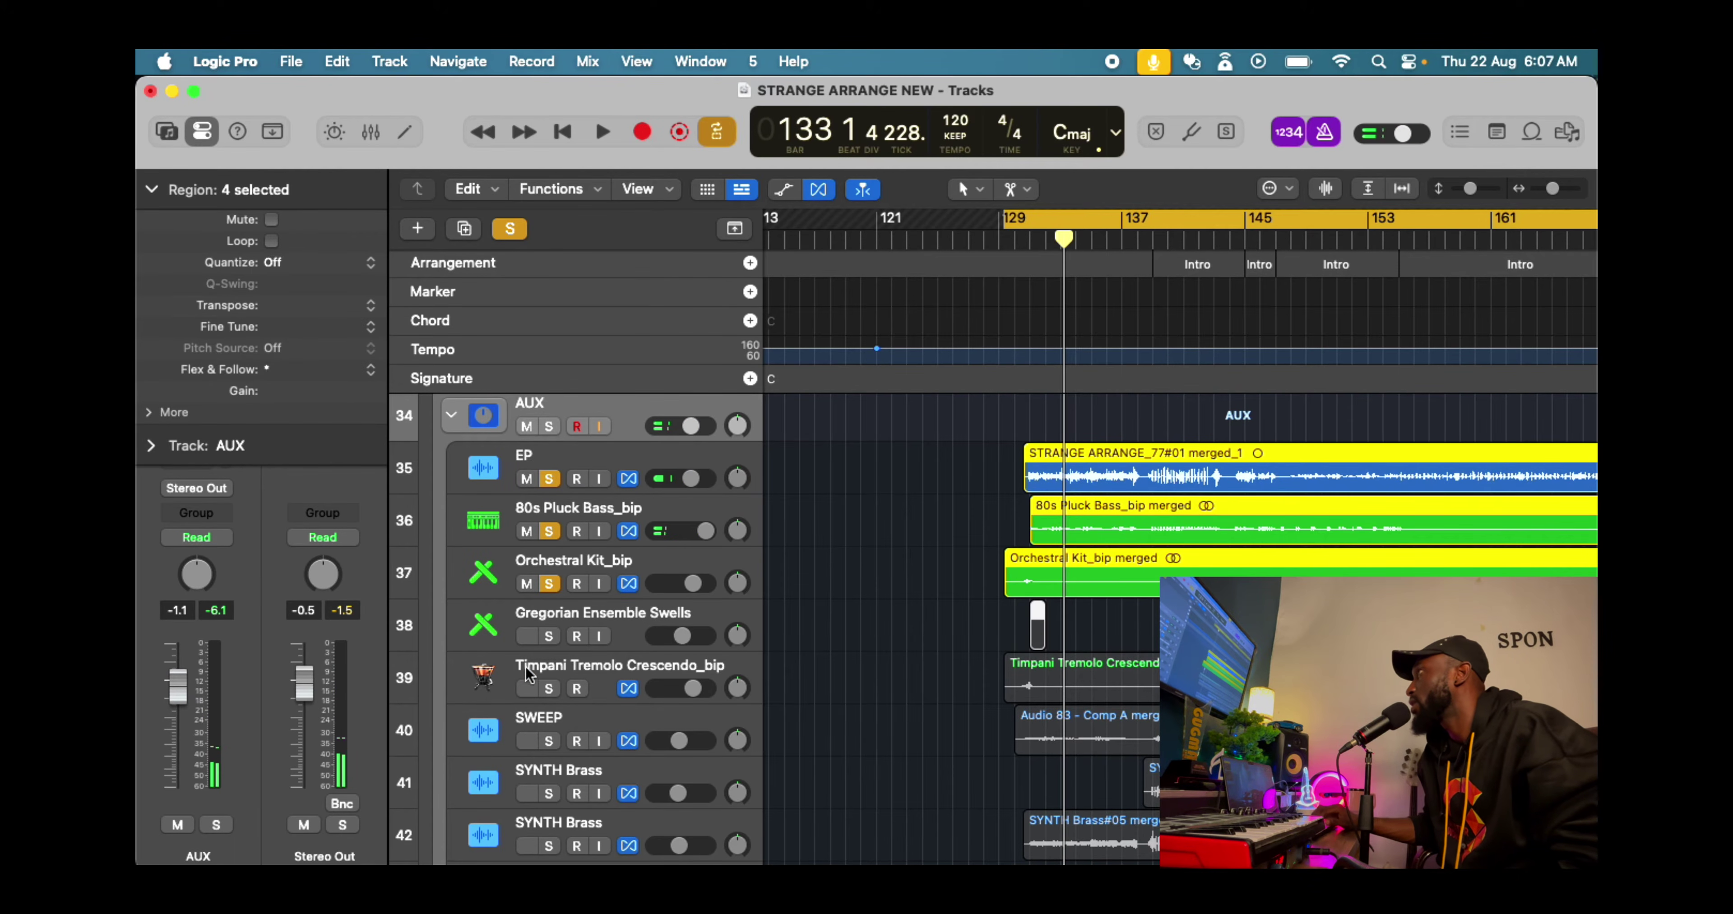
left_click_drag(549, 635, 555, 737)
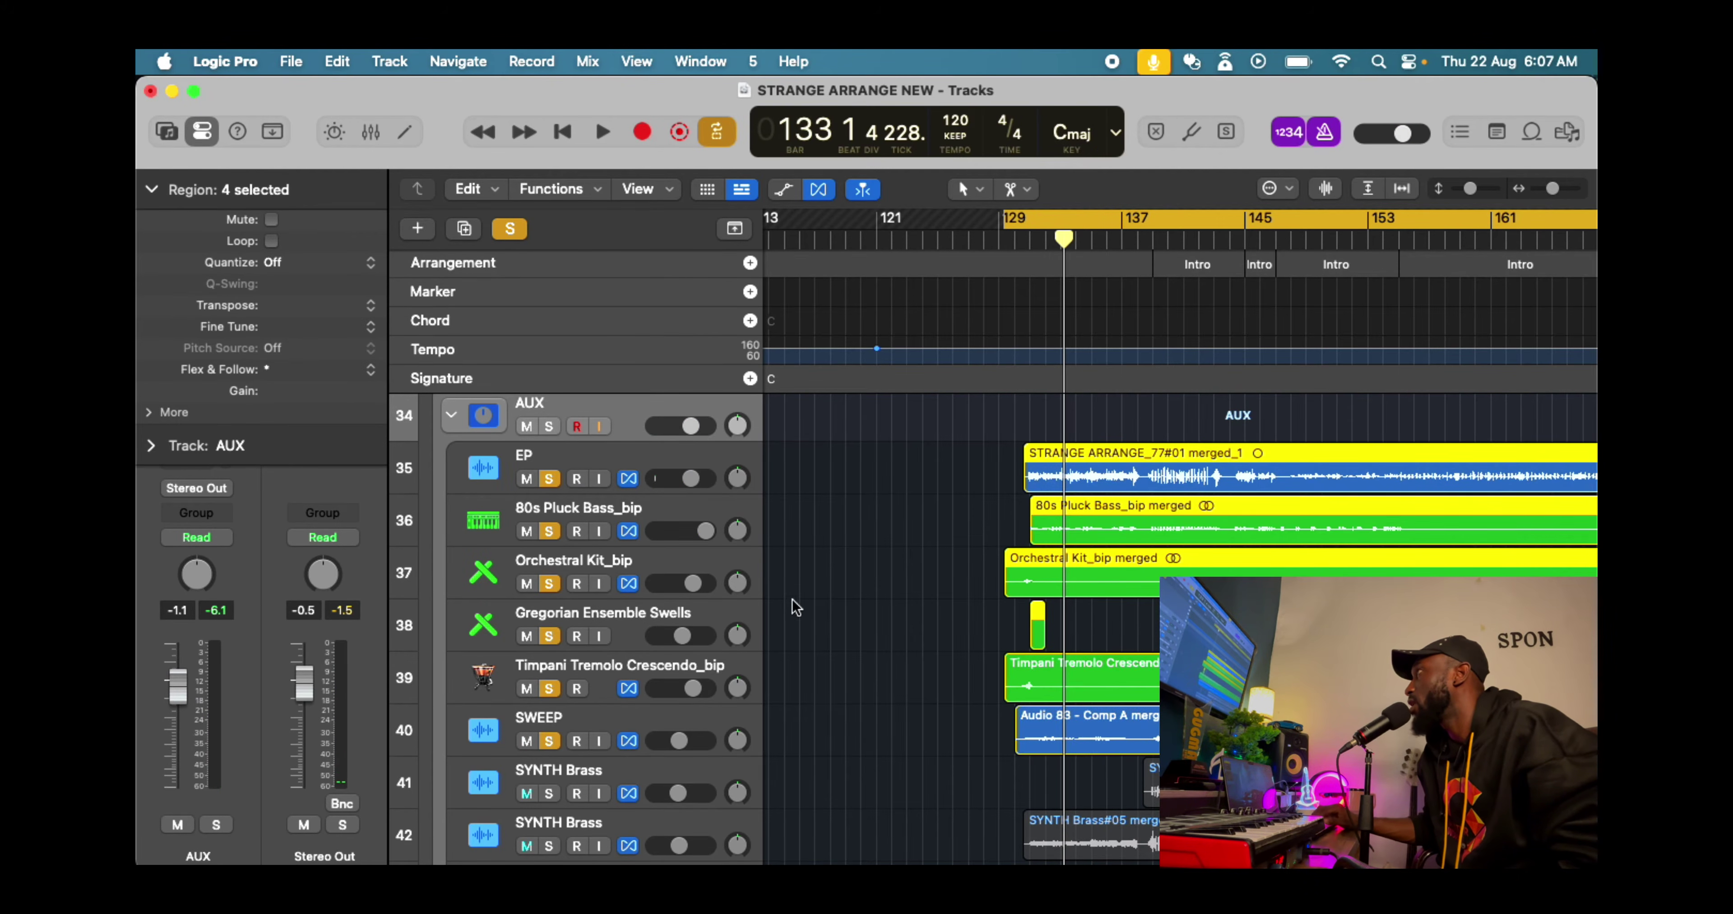
left_click_drag(544, 484, 572, 744)
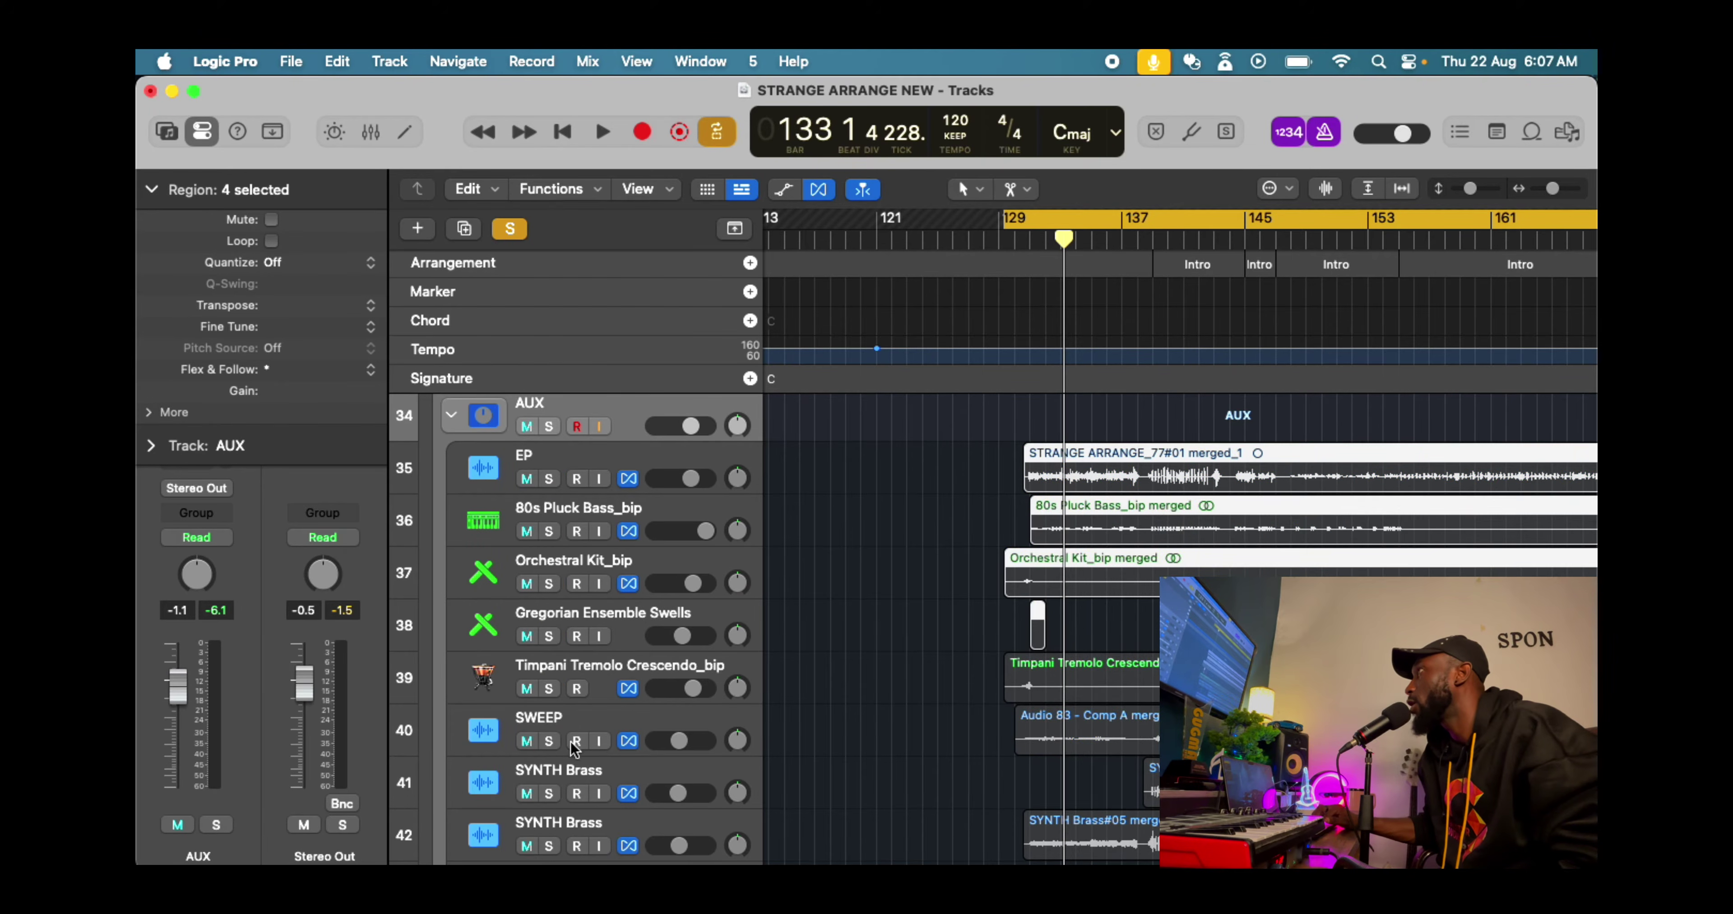
left_click(512, 228)
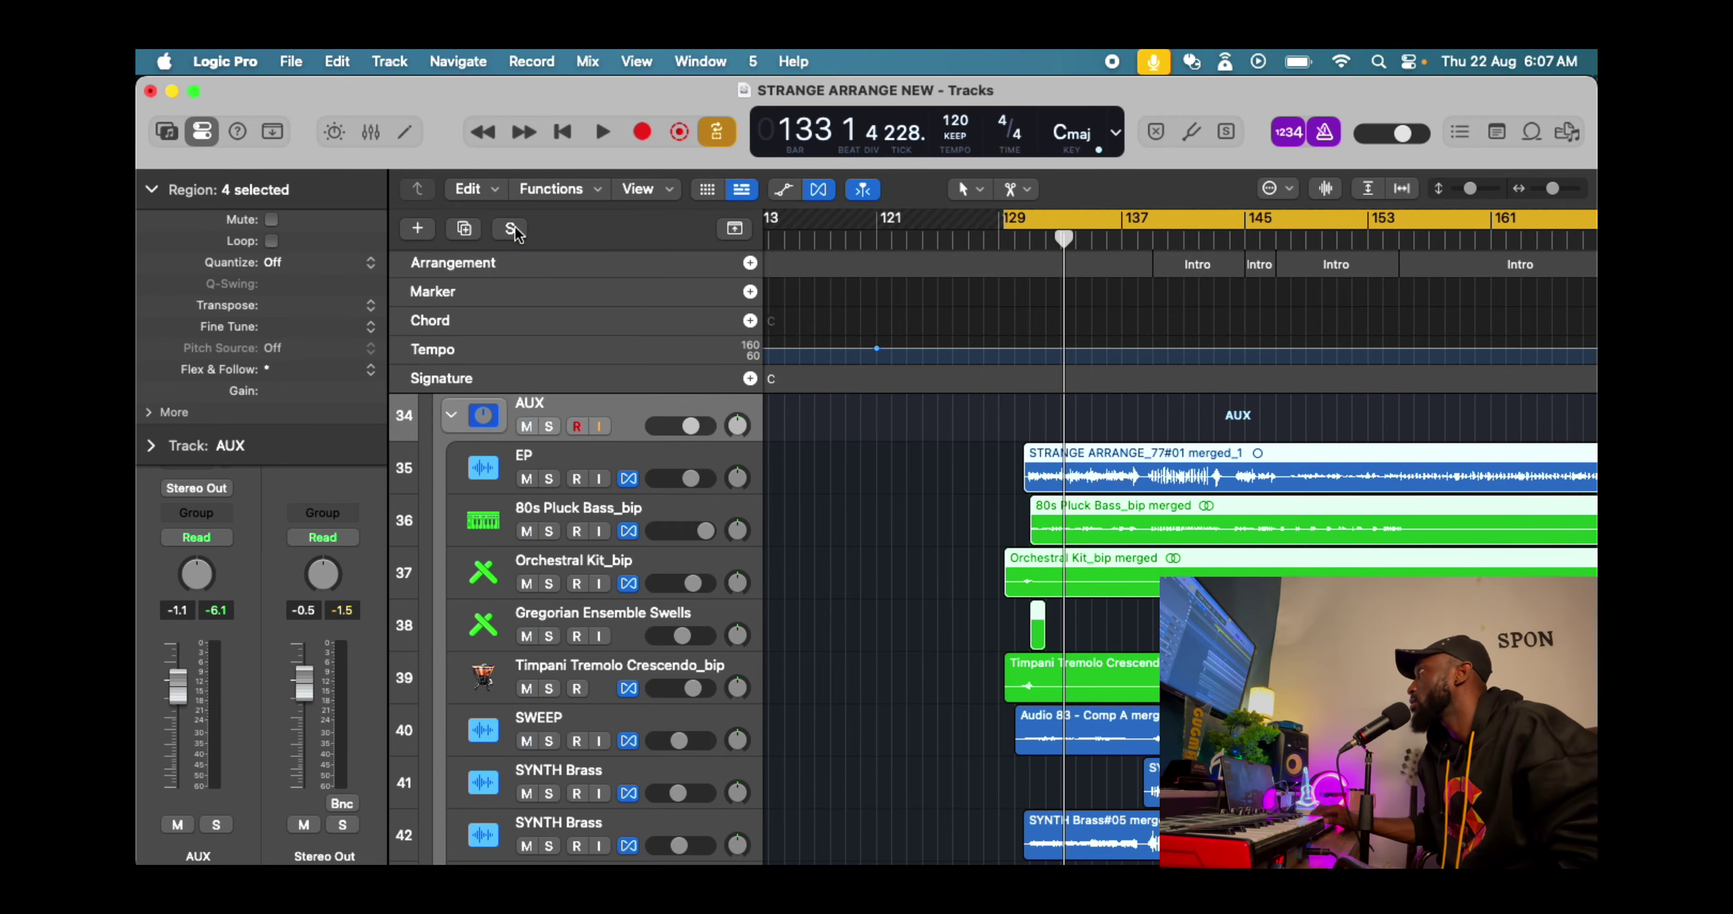
Play the full mix from bar 129 with the Orchestral Kit_bip region selected, and solo the Orchestral Kit_bip track
left_click(1064, 568)
key("shift+space")
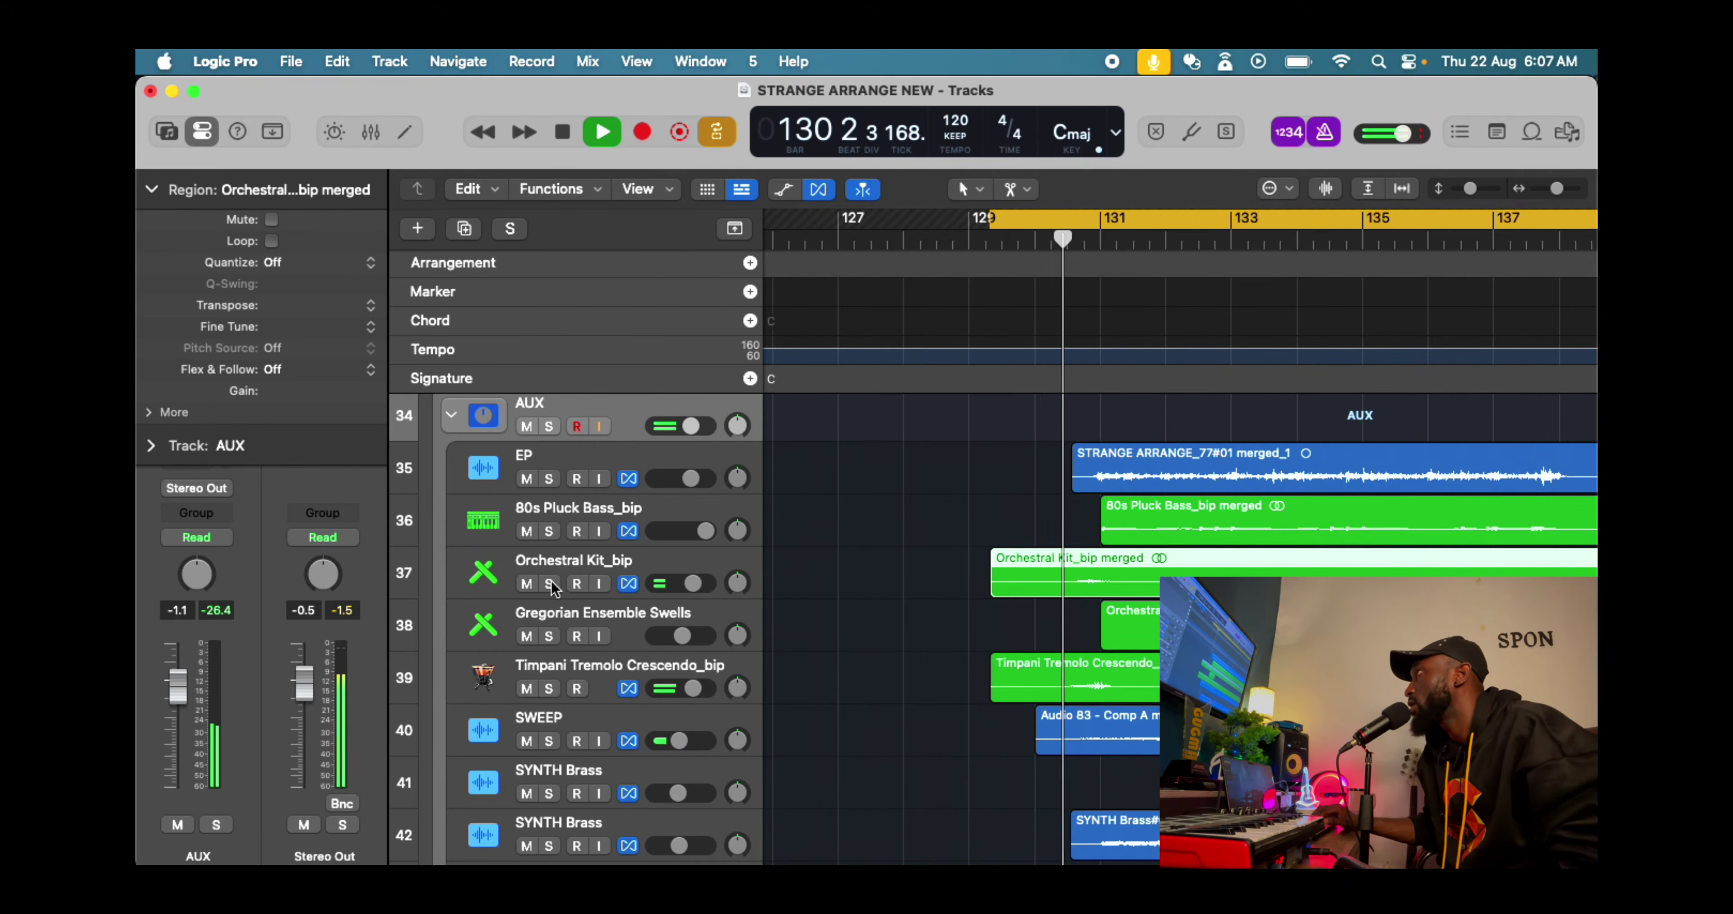
key("space")
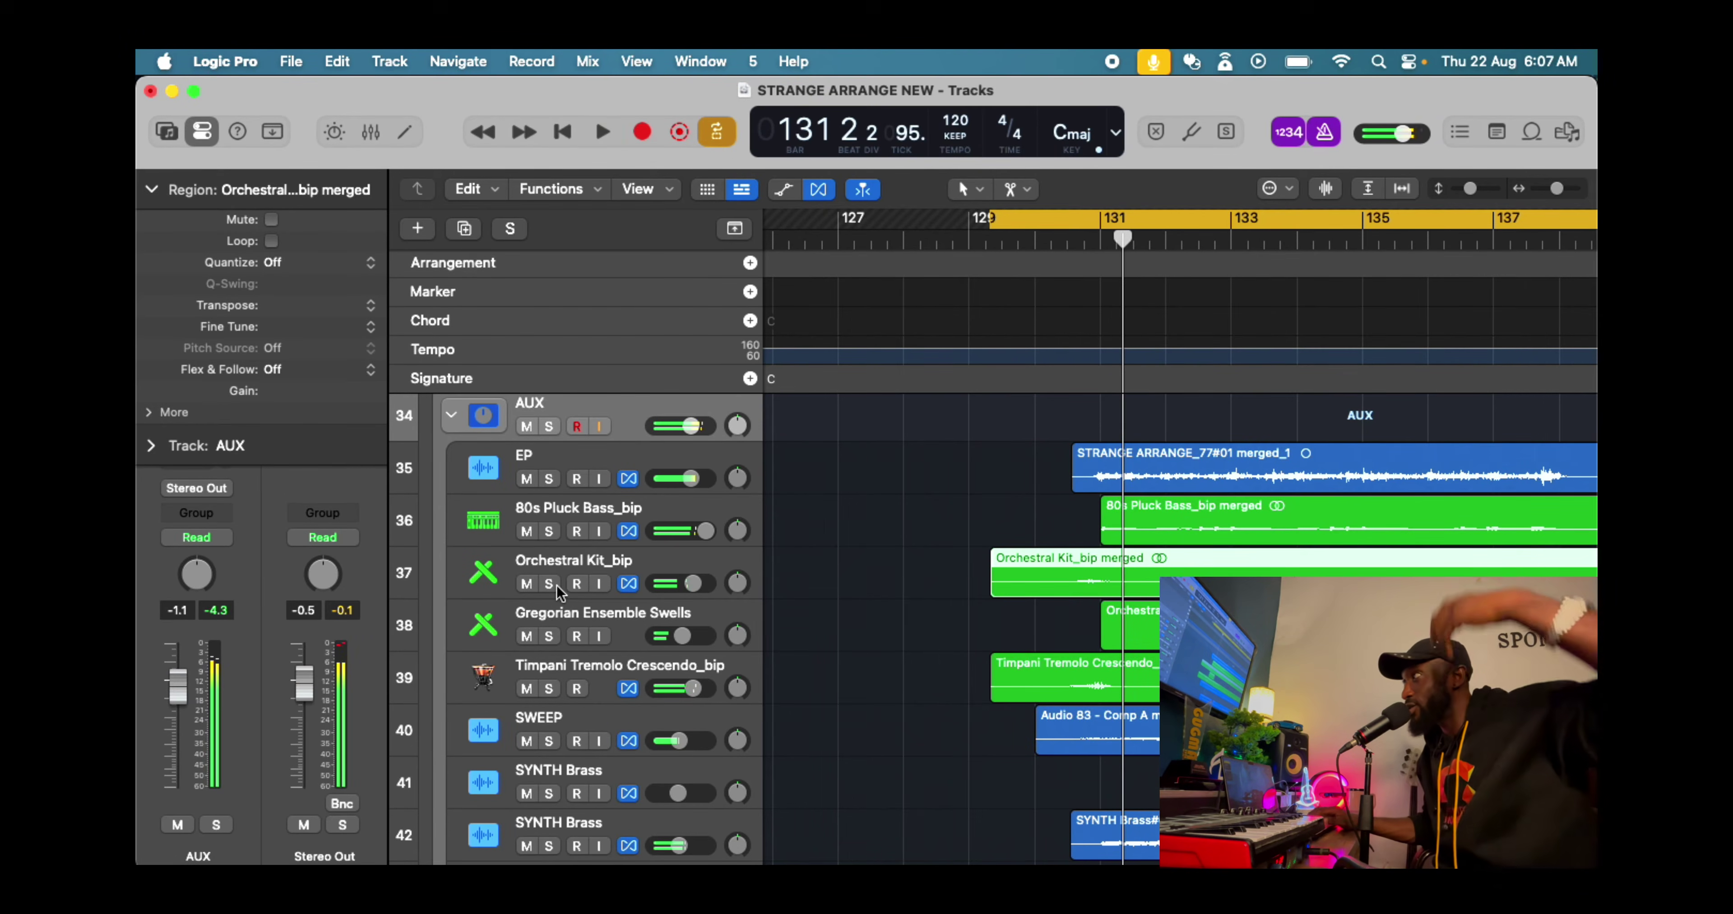
left_click(548, 583)
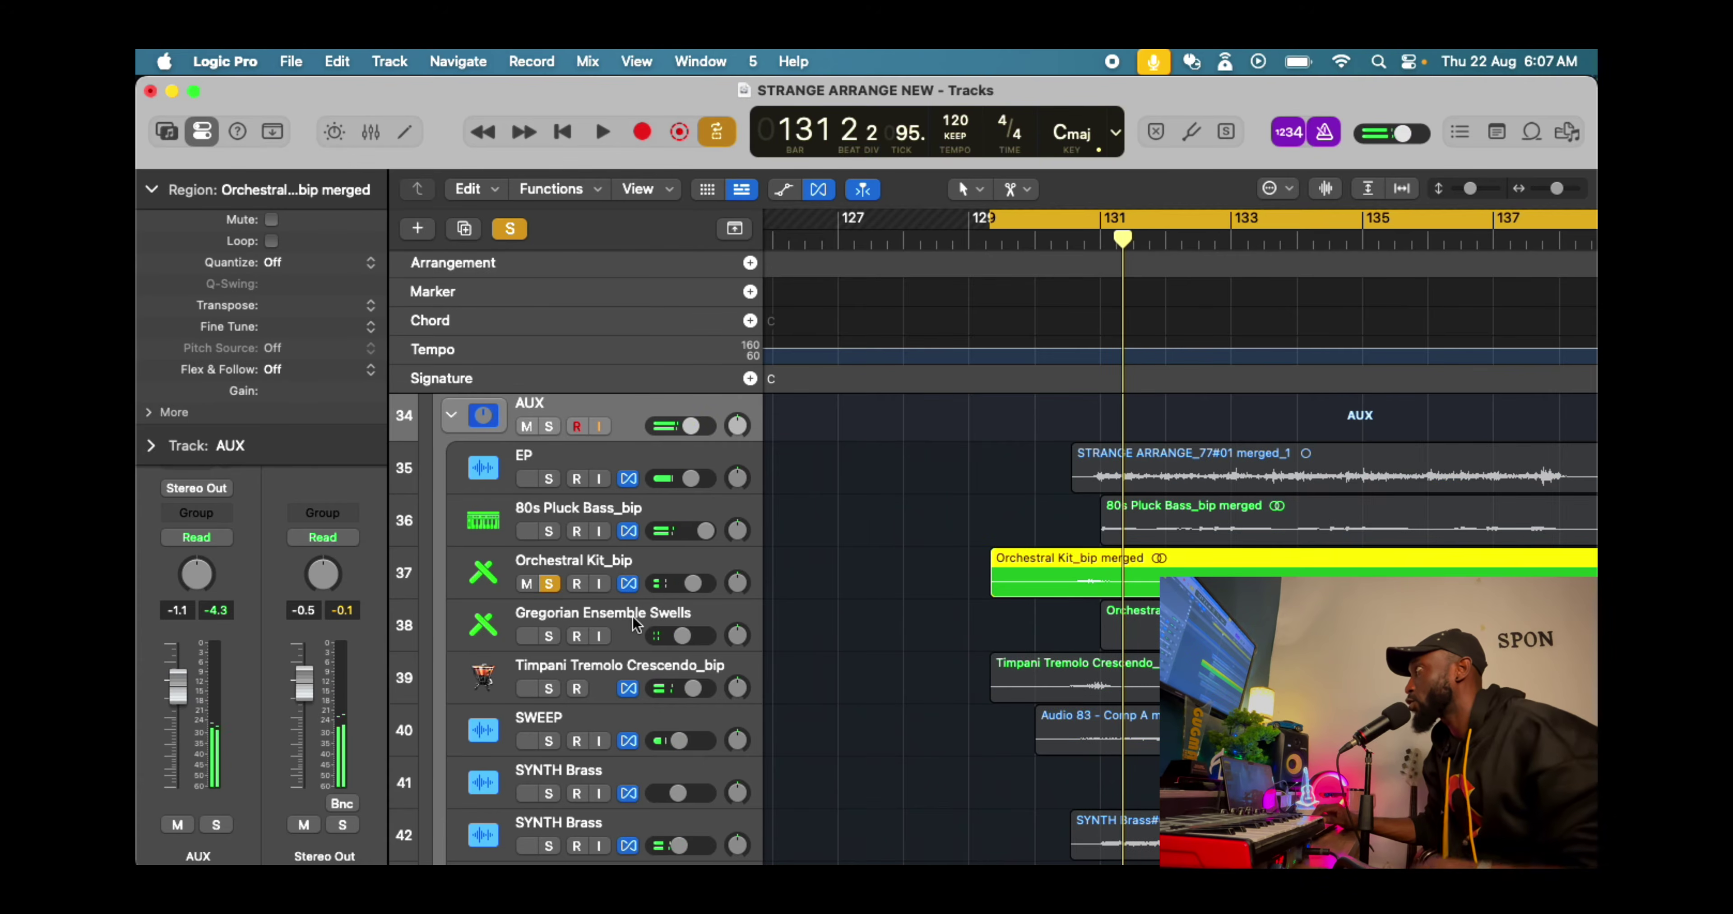
Play the soloed Orchestral Kit_bip from bar 129 and add the Timpani Tremolo Crescendo_bip track to the solo
key("space")
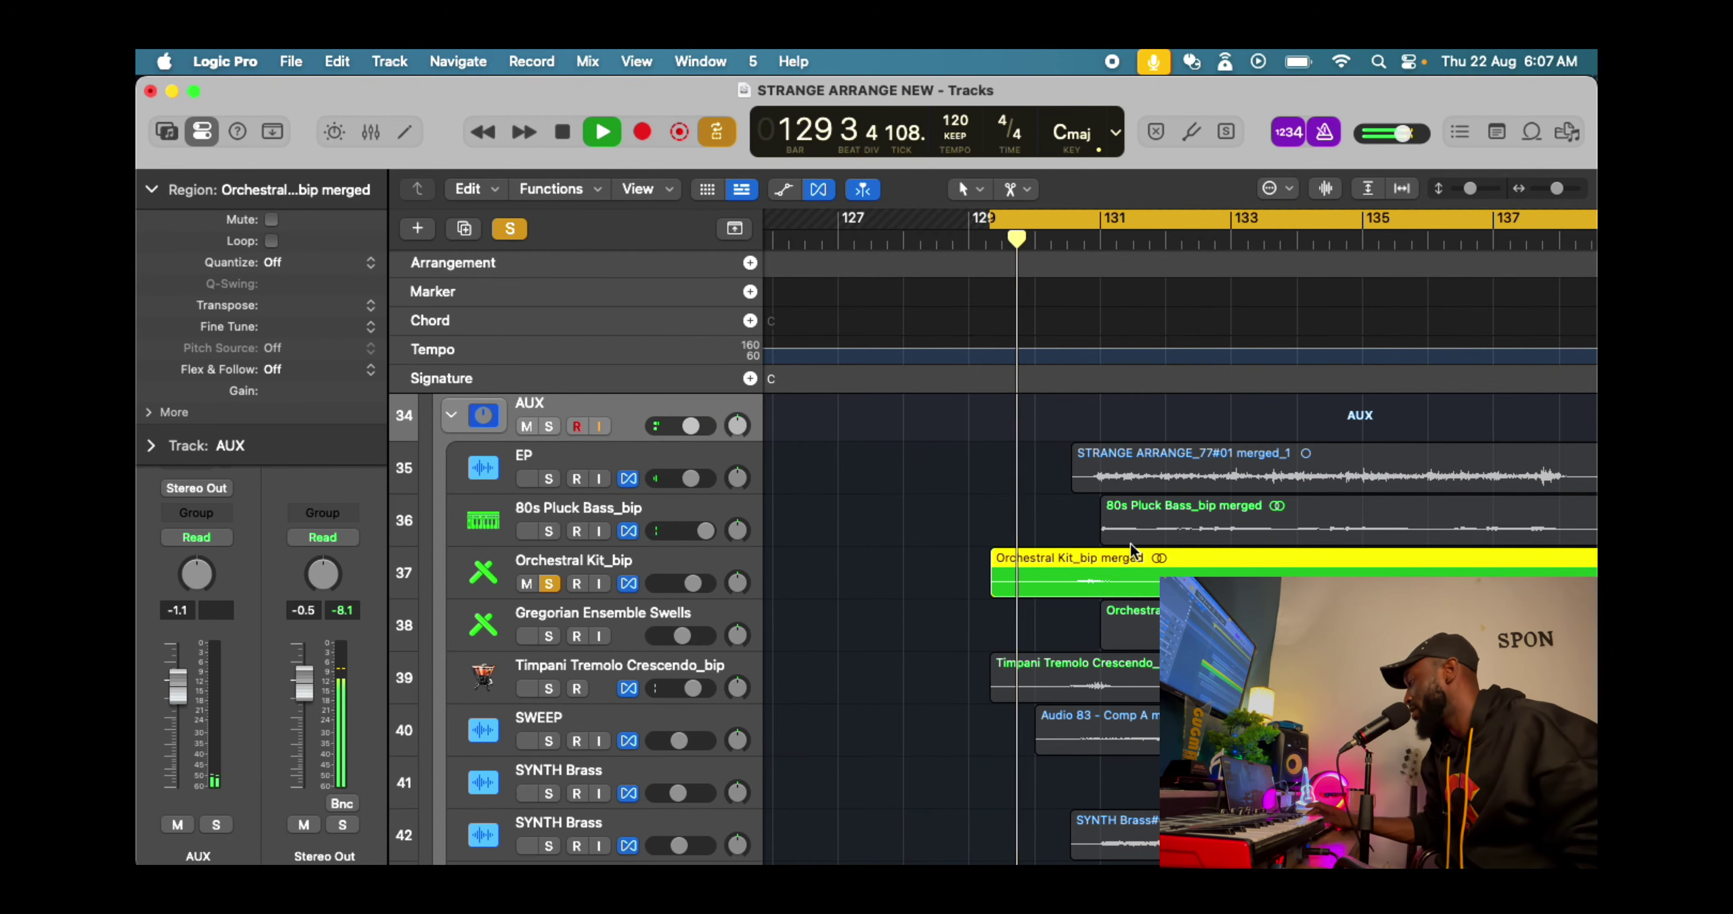
key("comma")
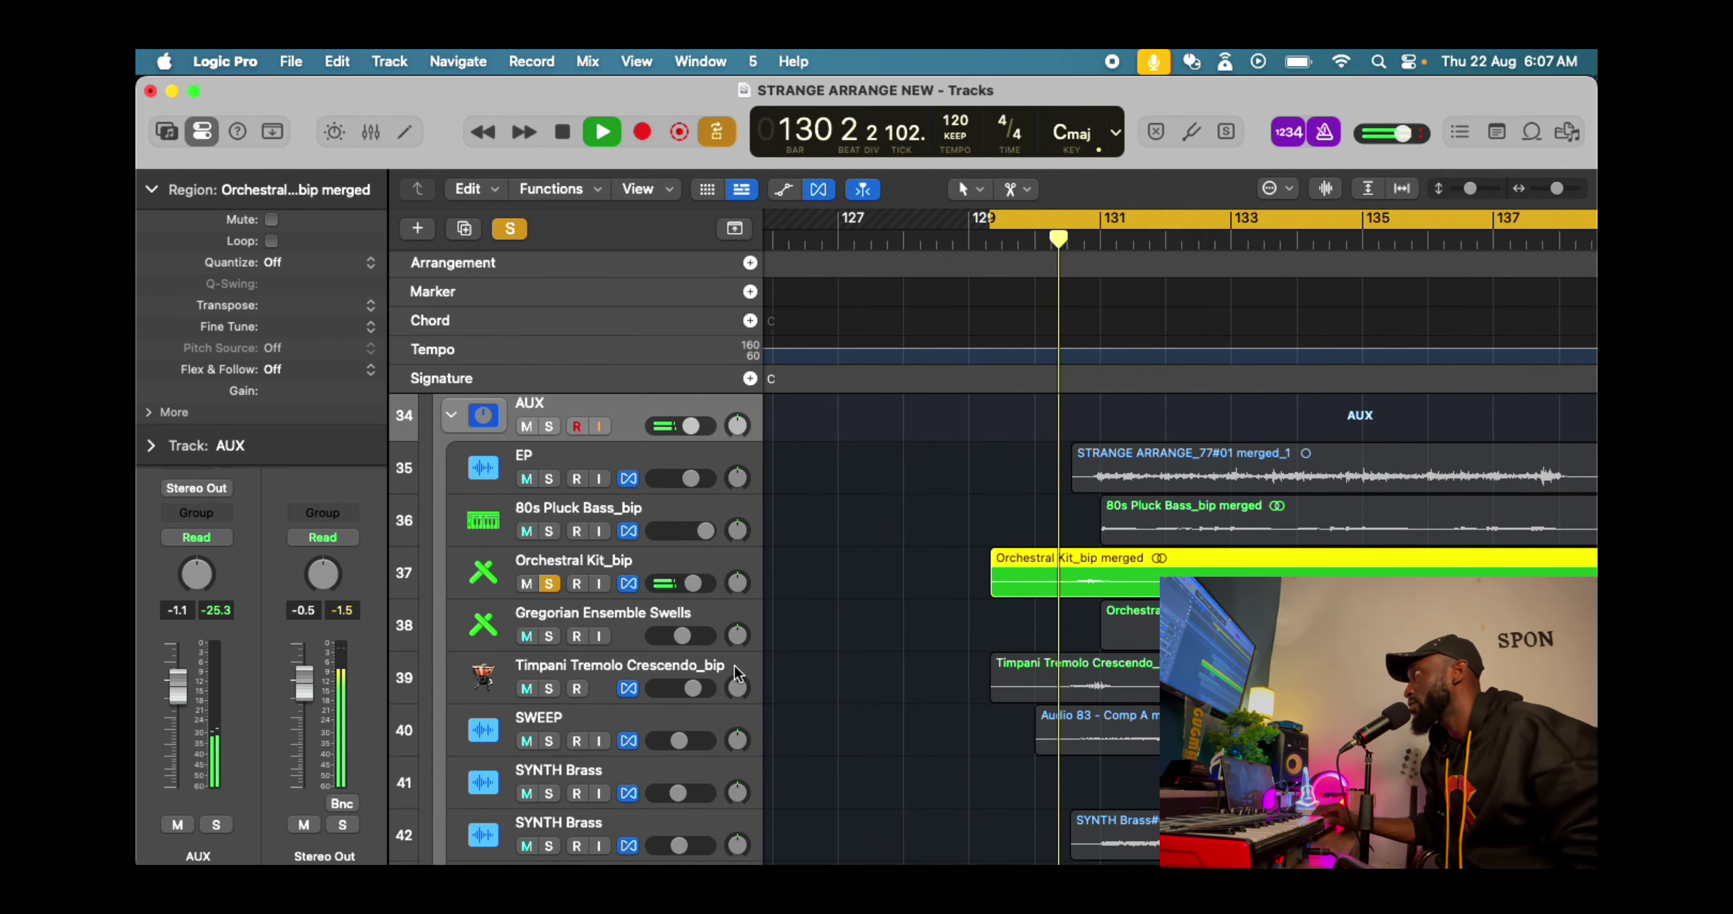
left_click(548, 688)
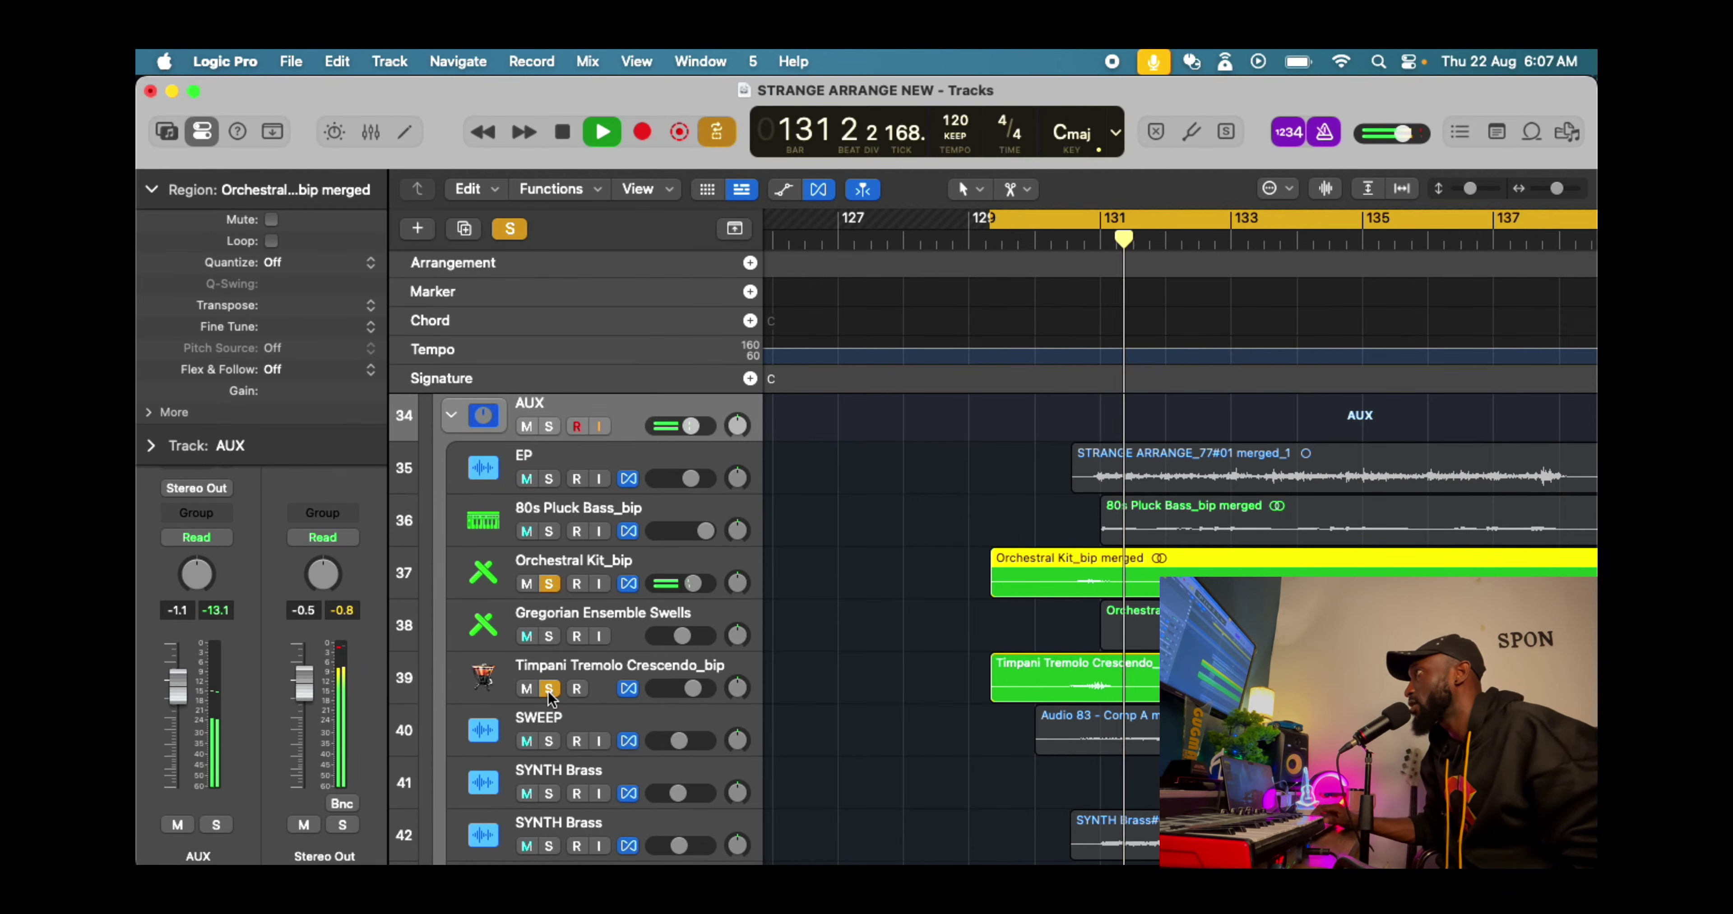
key("comma")
key("comma")
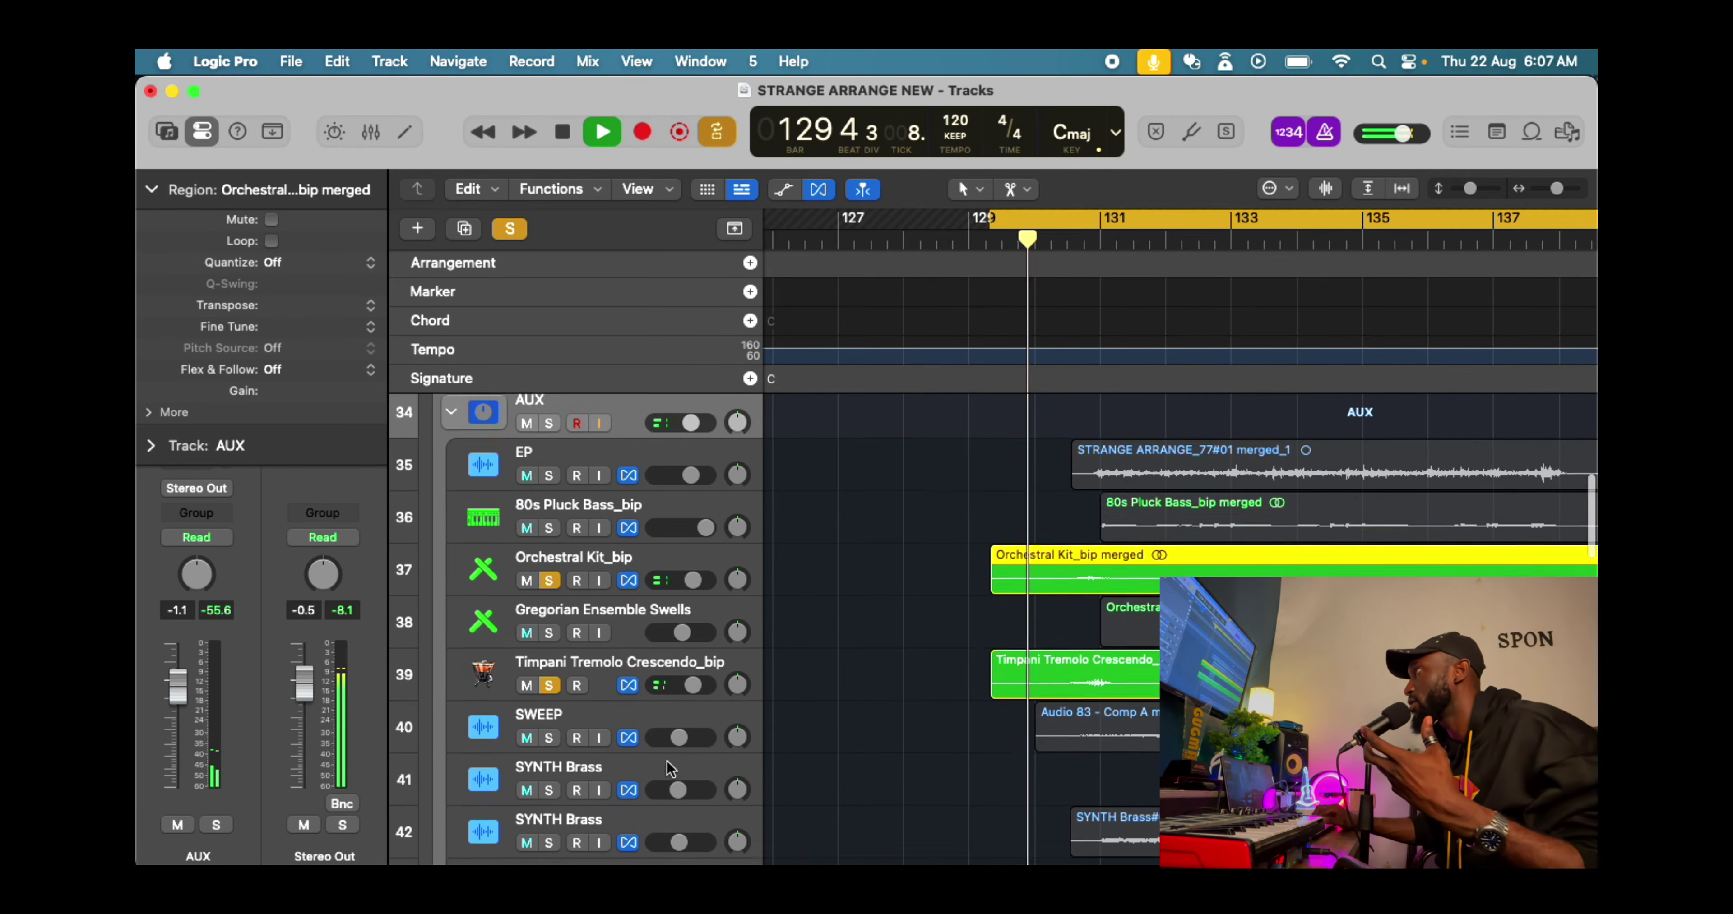
Add the SWEEP track to the solo and replay the soloed parts from around bar 129
scroll(673, 763, "down", 3)
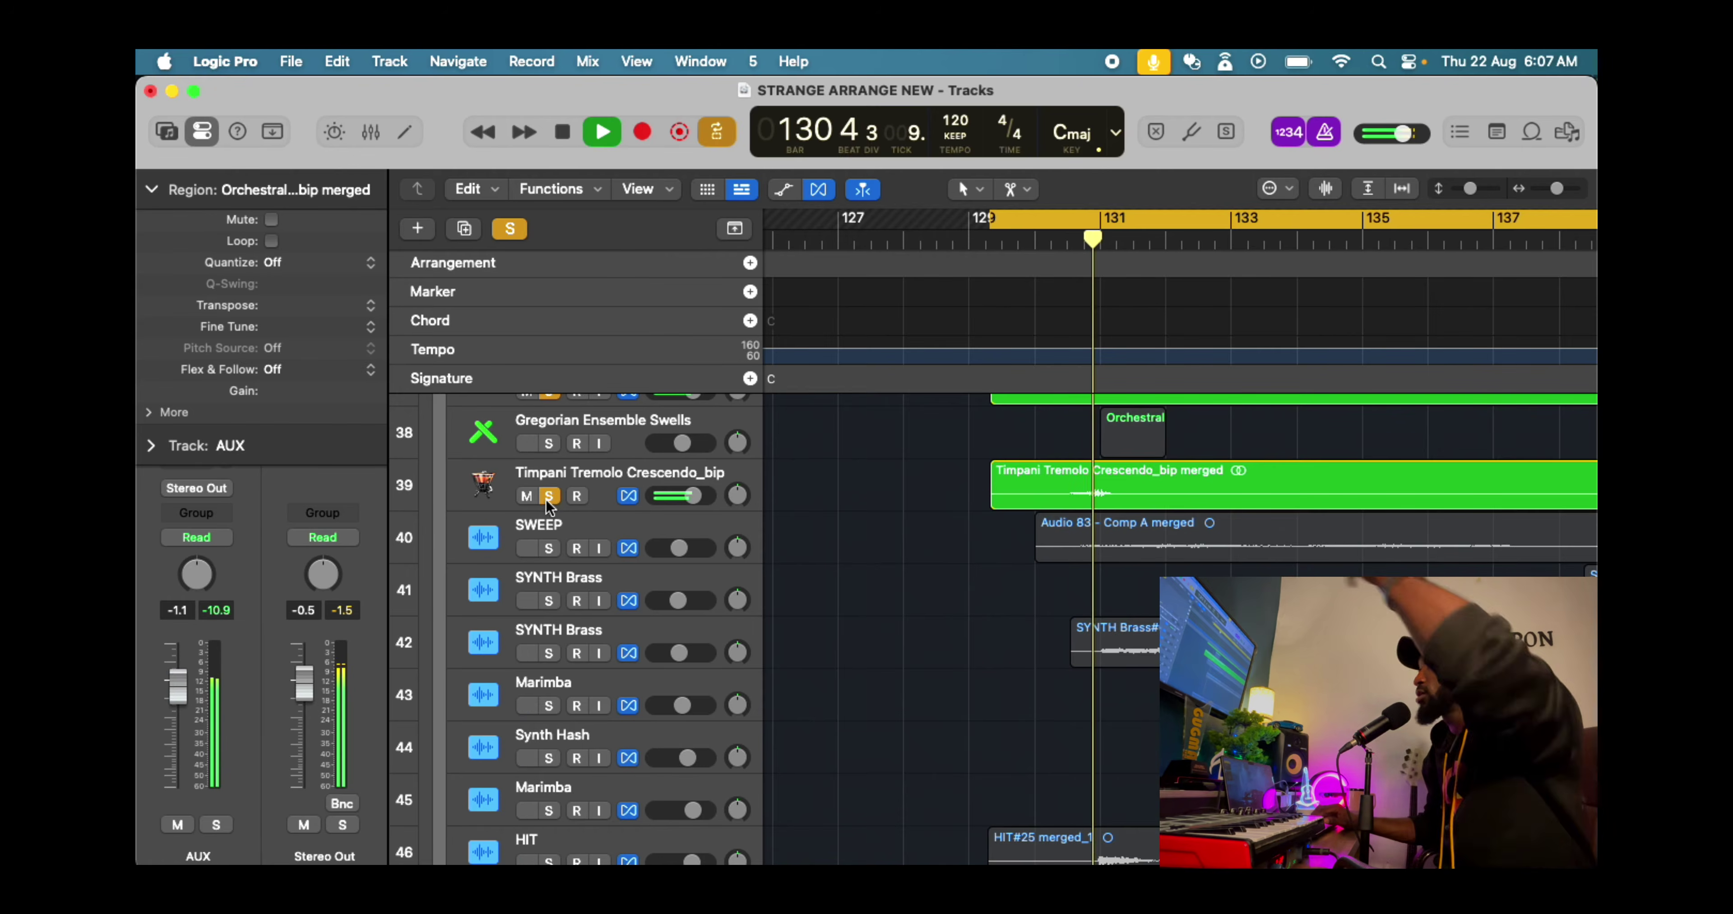
left_click(548, 548)
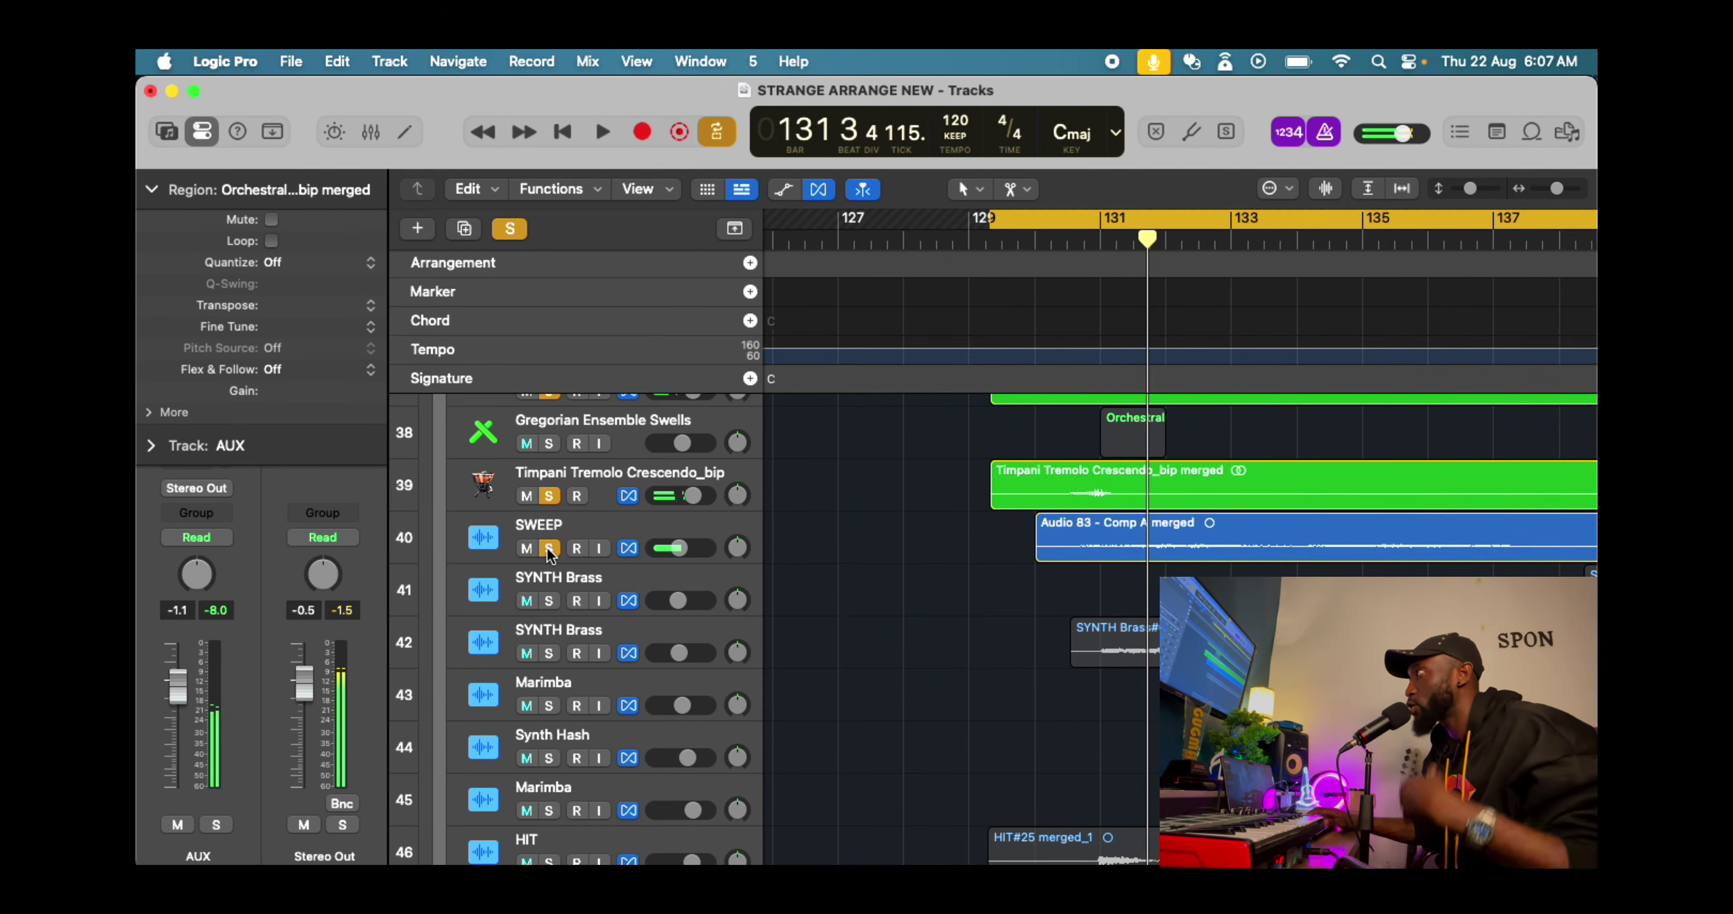
key("comma")
key("comma")
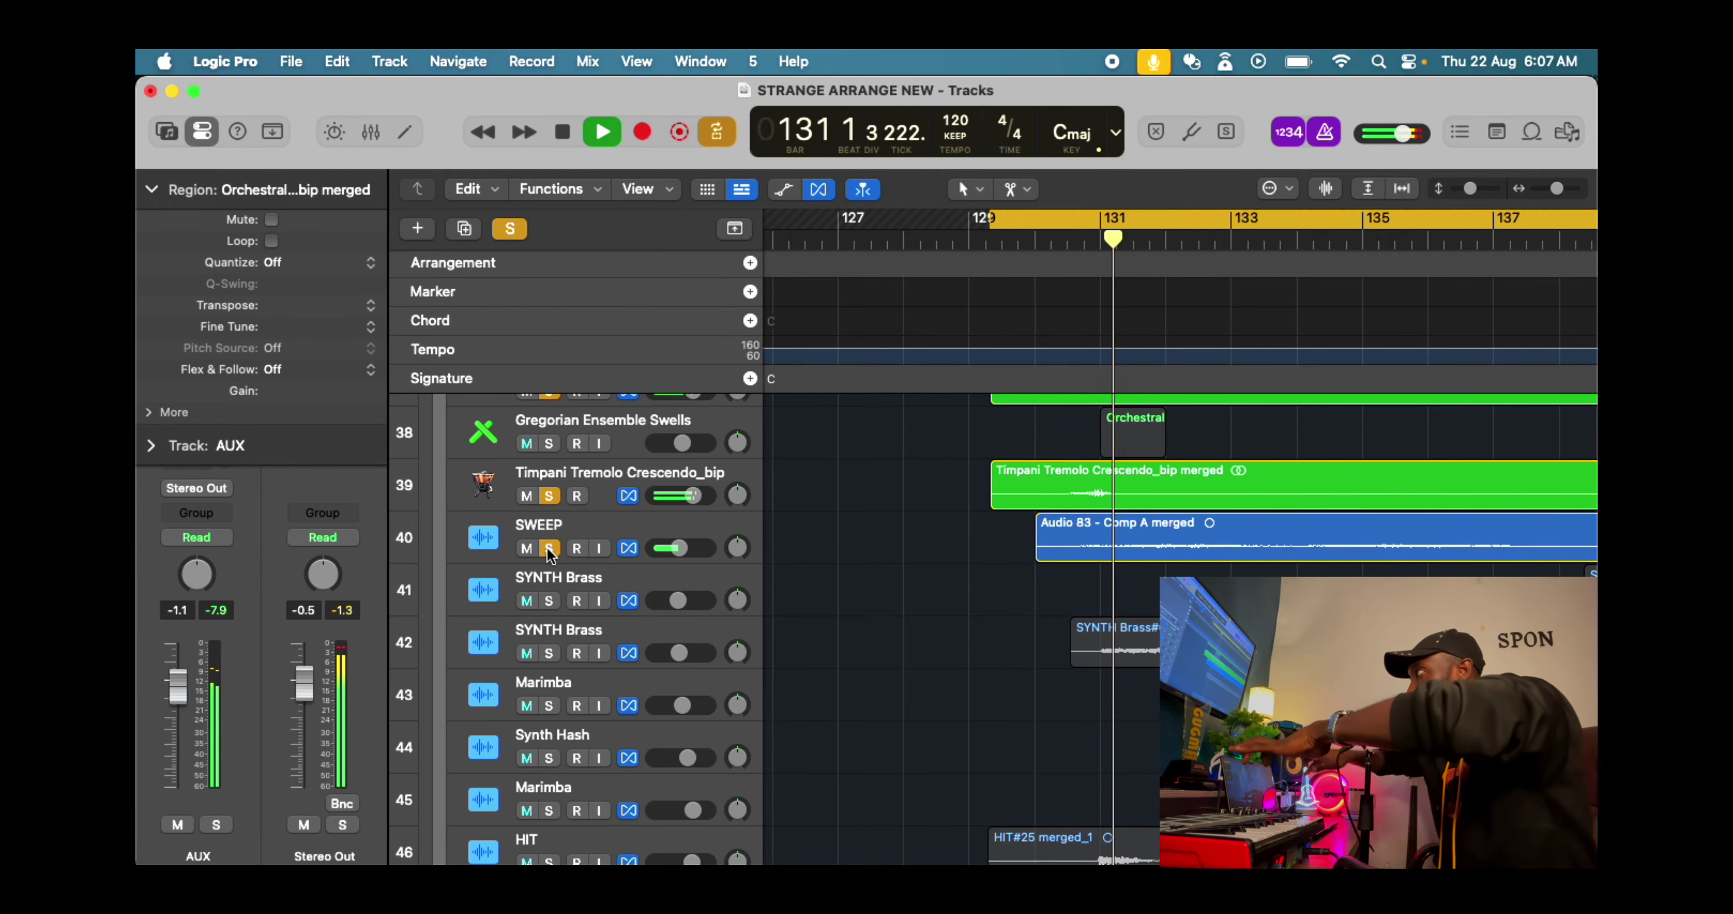
Add the SYNTH Brass on track 42 to the solo, and end the audition by clearing all solos
scroll(548, 538, "up", 15)
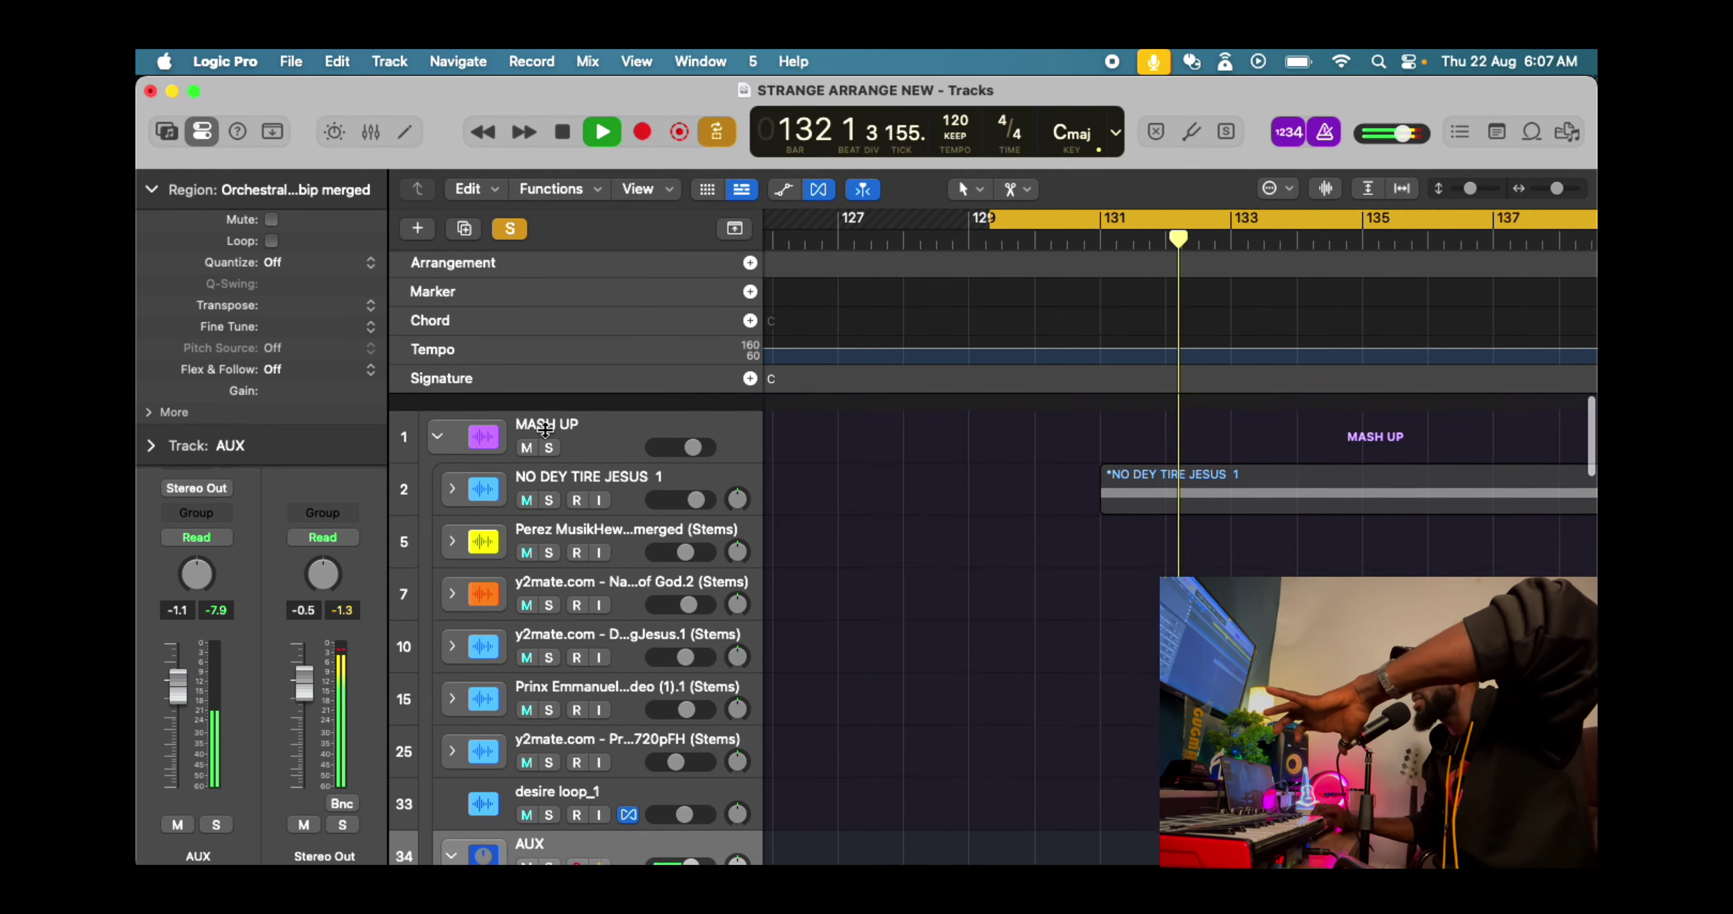
scroll(549, 478, "down", 15)
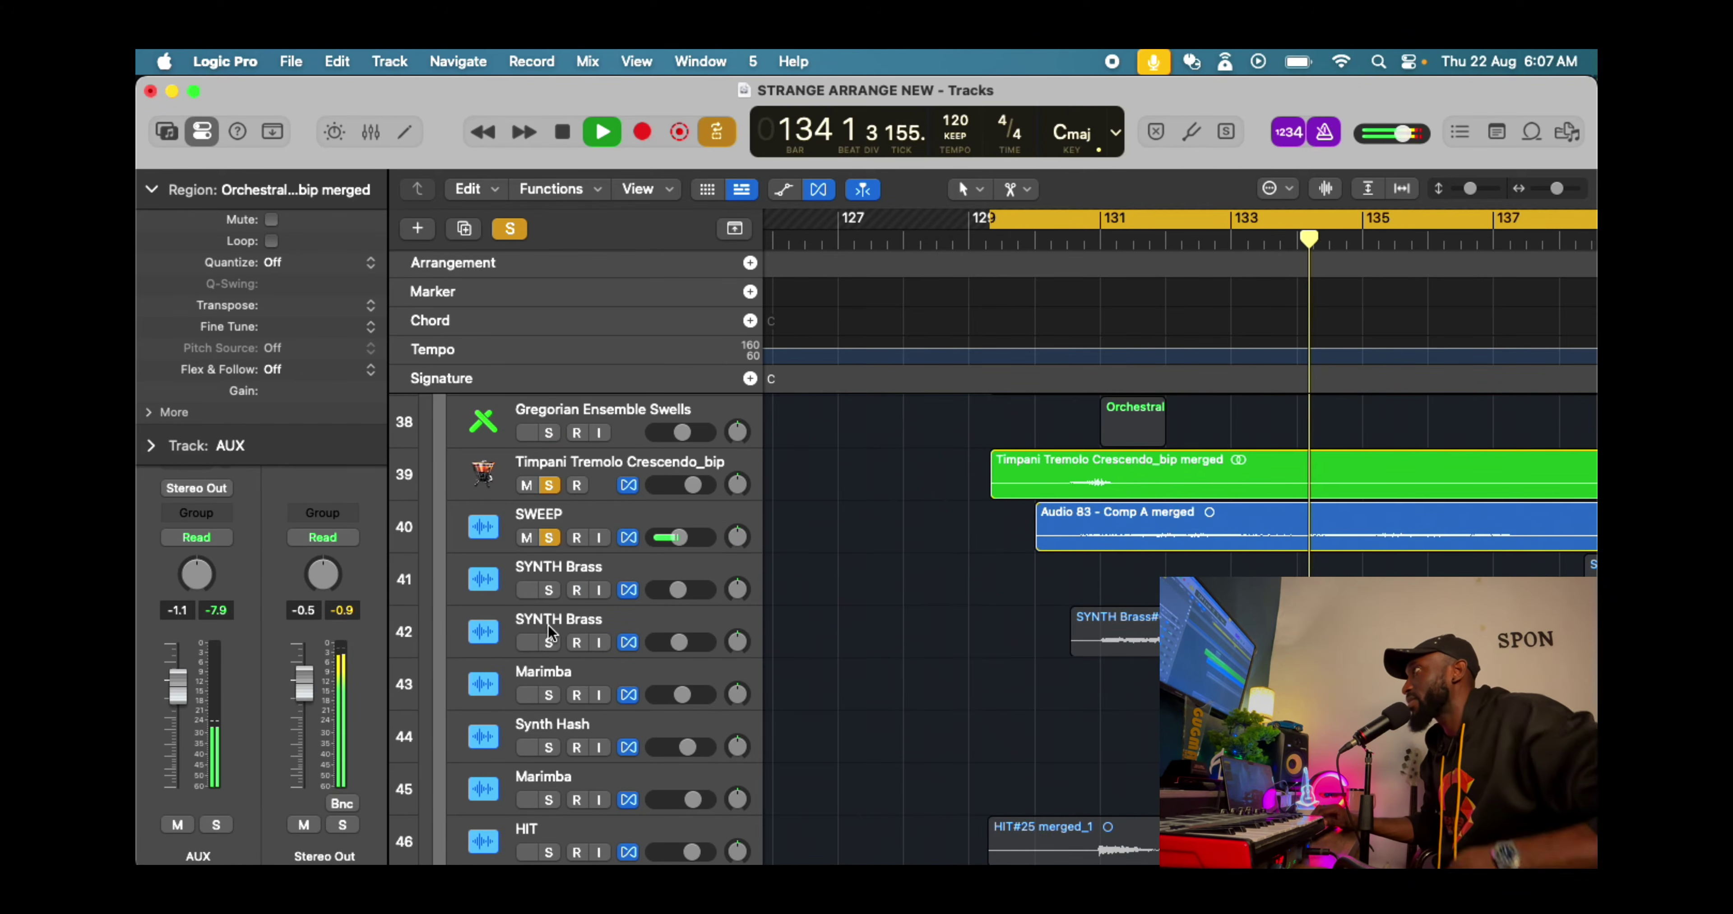
left_click(550, 641)
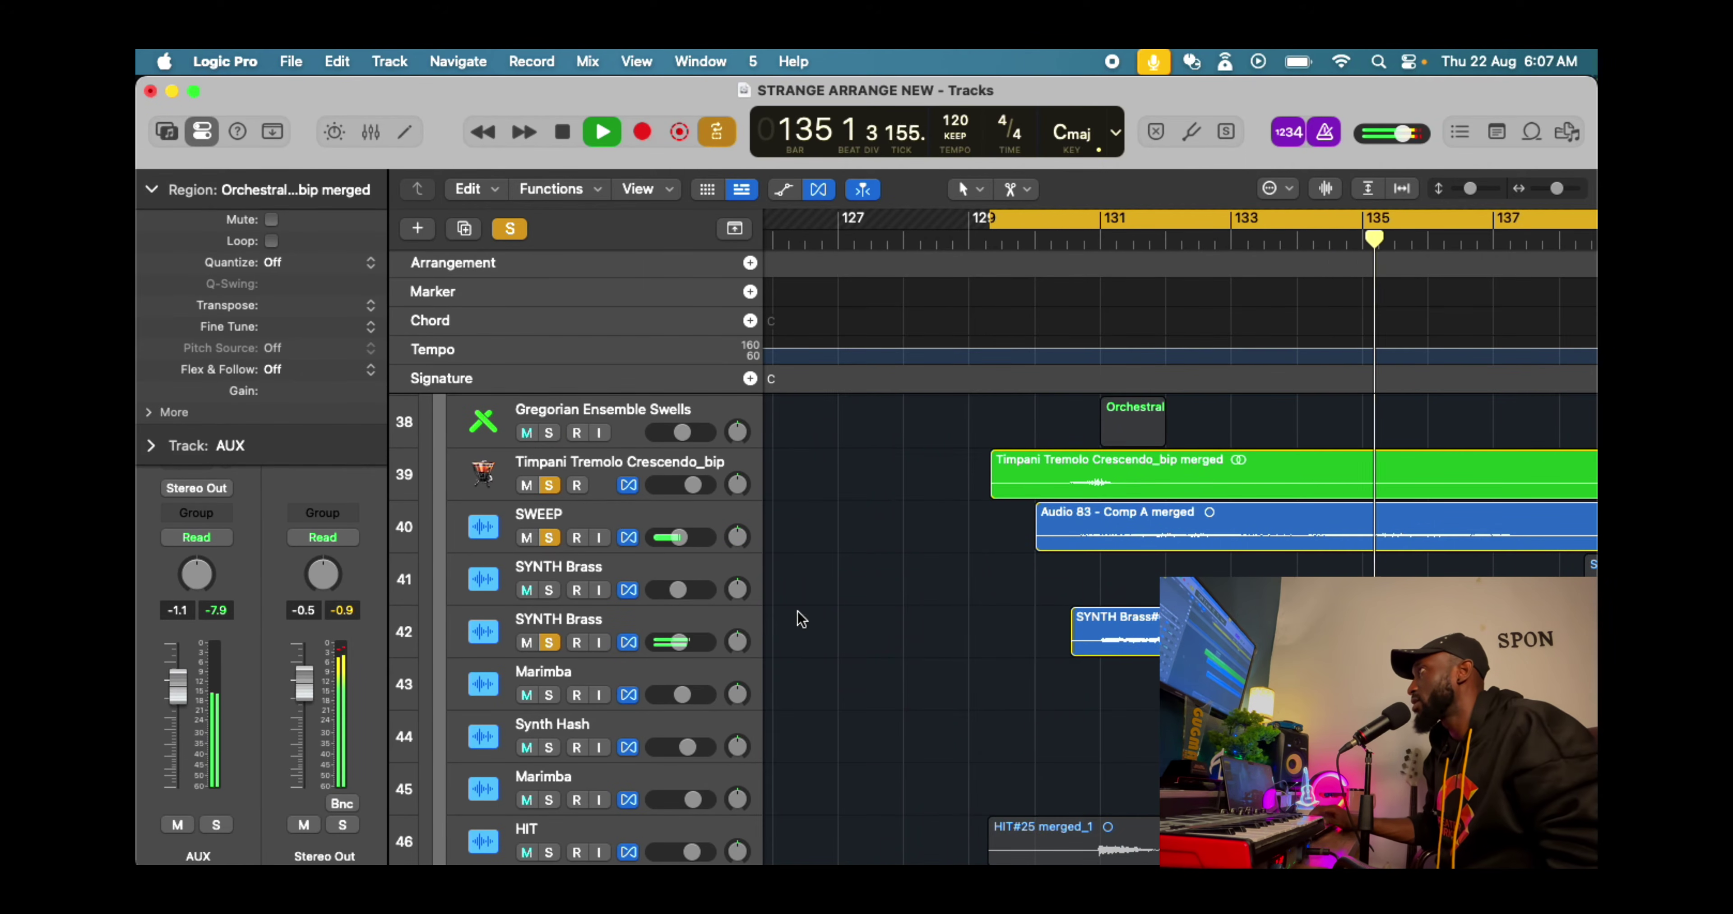
left_click(510, 229)
key("space")
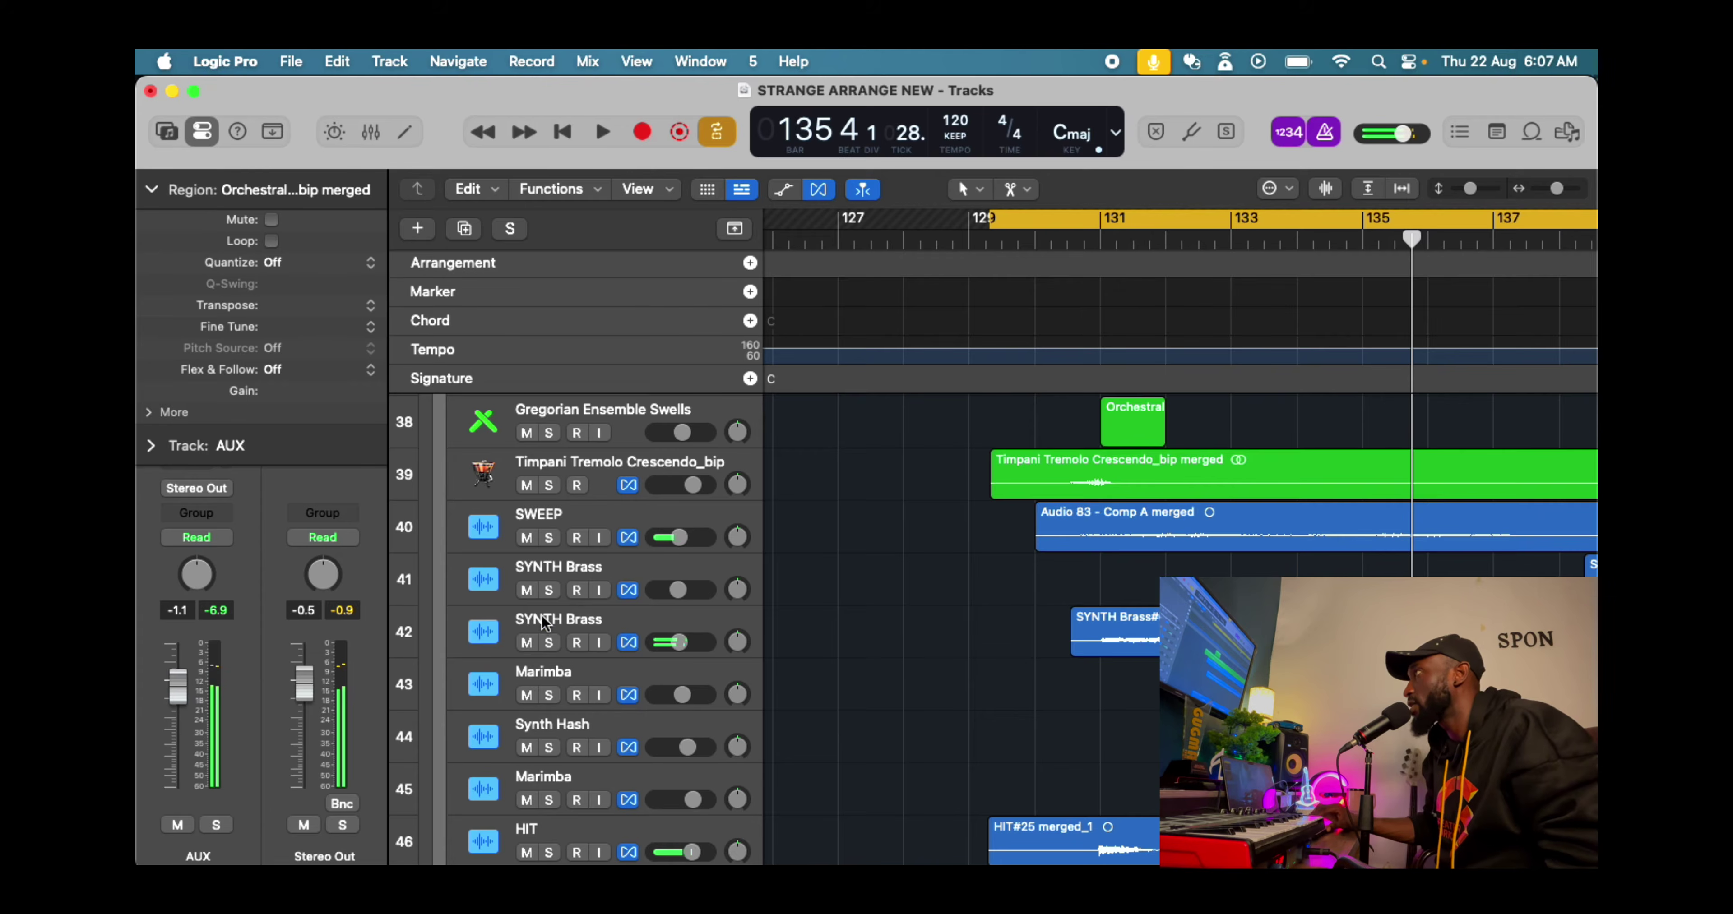
Solo only the SYNTH Brass on track 42 and play it from about bar 129
left_click(549, 642)
key("comma")
key("comma")
key("comma")
key("comma")
key("comma")
key("comma")
key("comma")
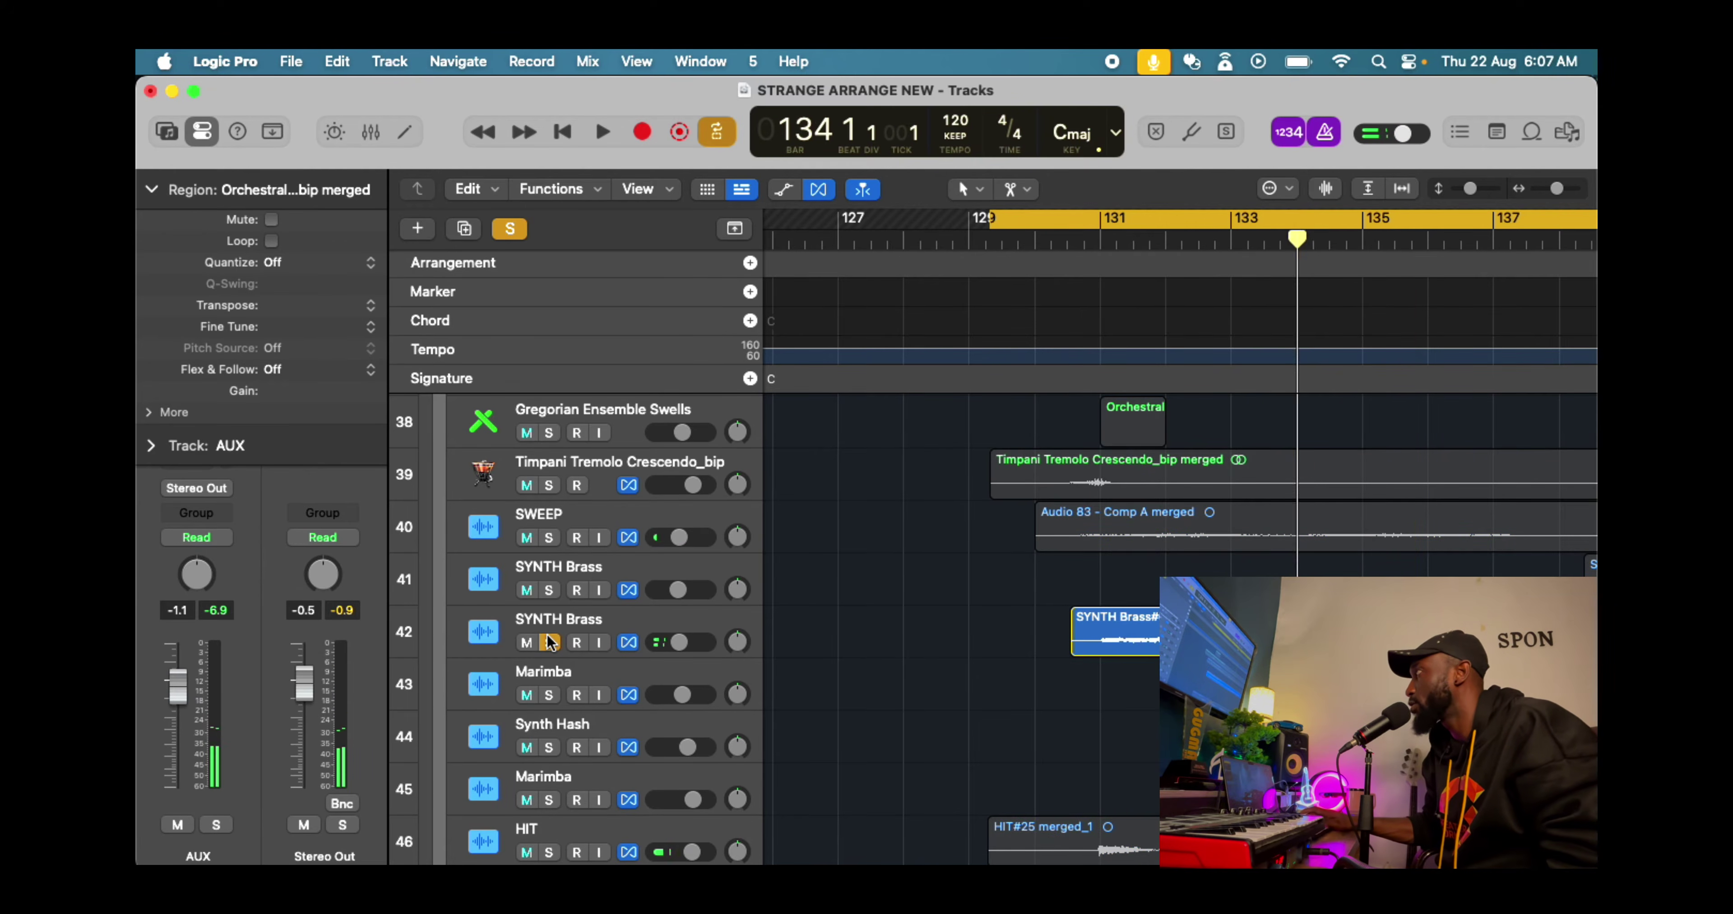
key("space")
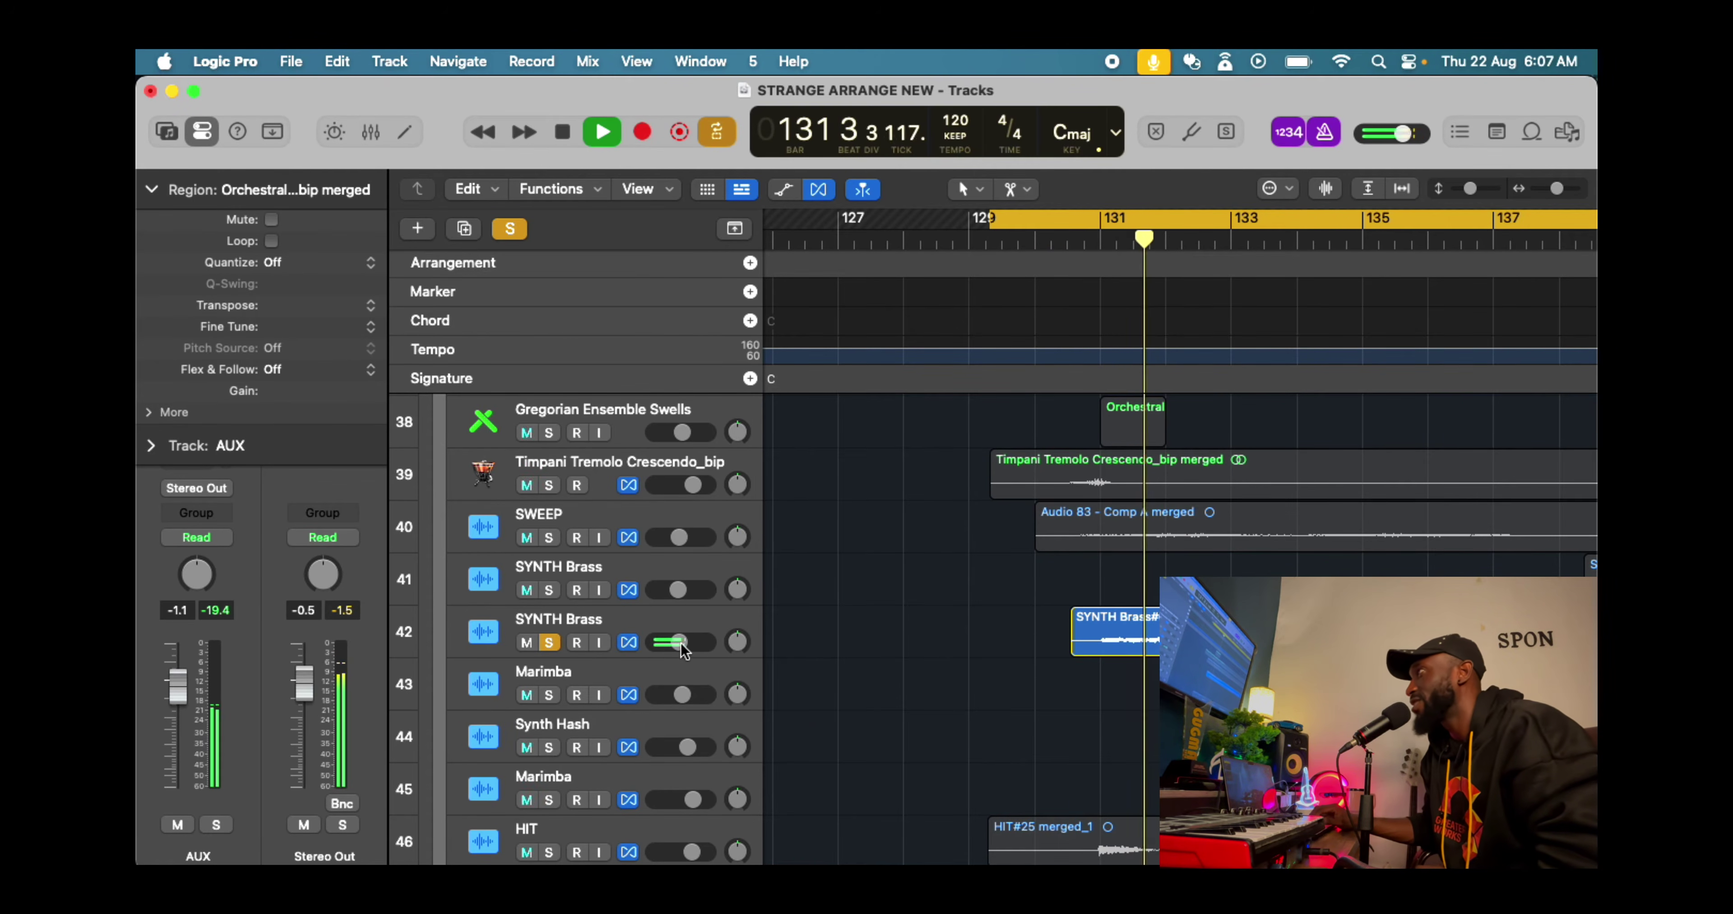
Add the HIT track to the playing SYNTH Brass solo and stop playback around bar 135
scroll(563, 562, "up", 10)
scroll(562, 568, "up", 3)
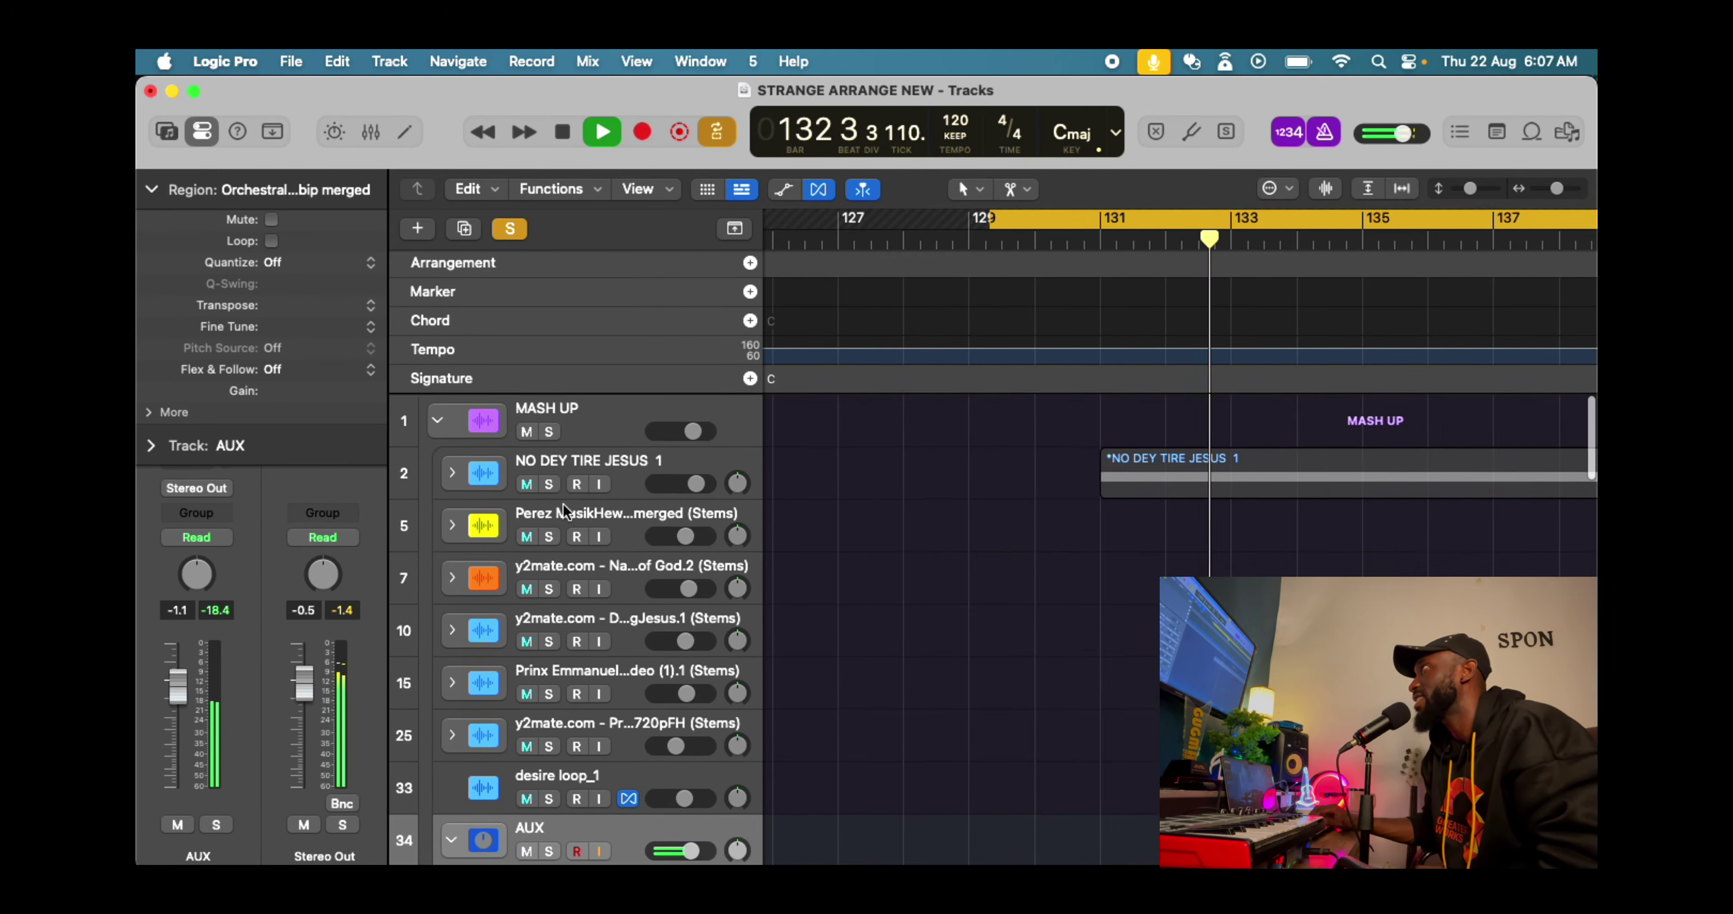
scroll(609, 584, "down", 12)
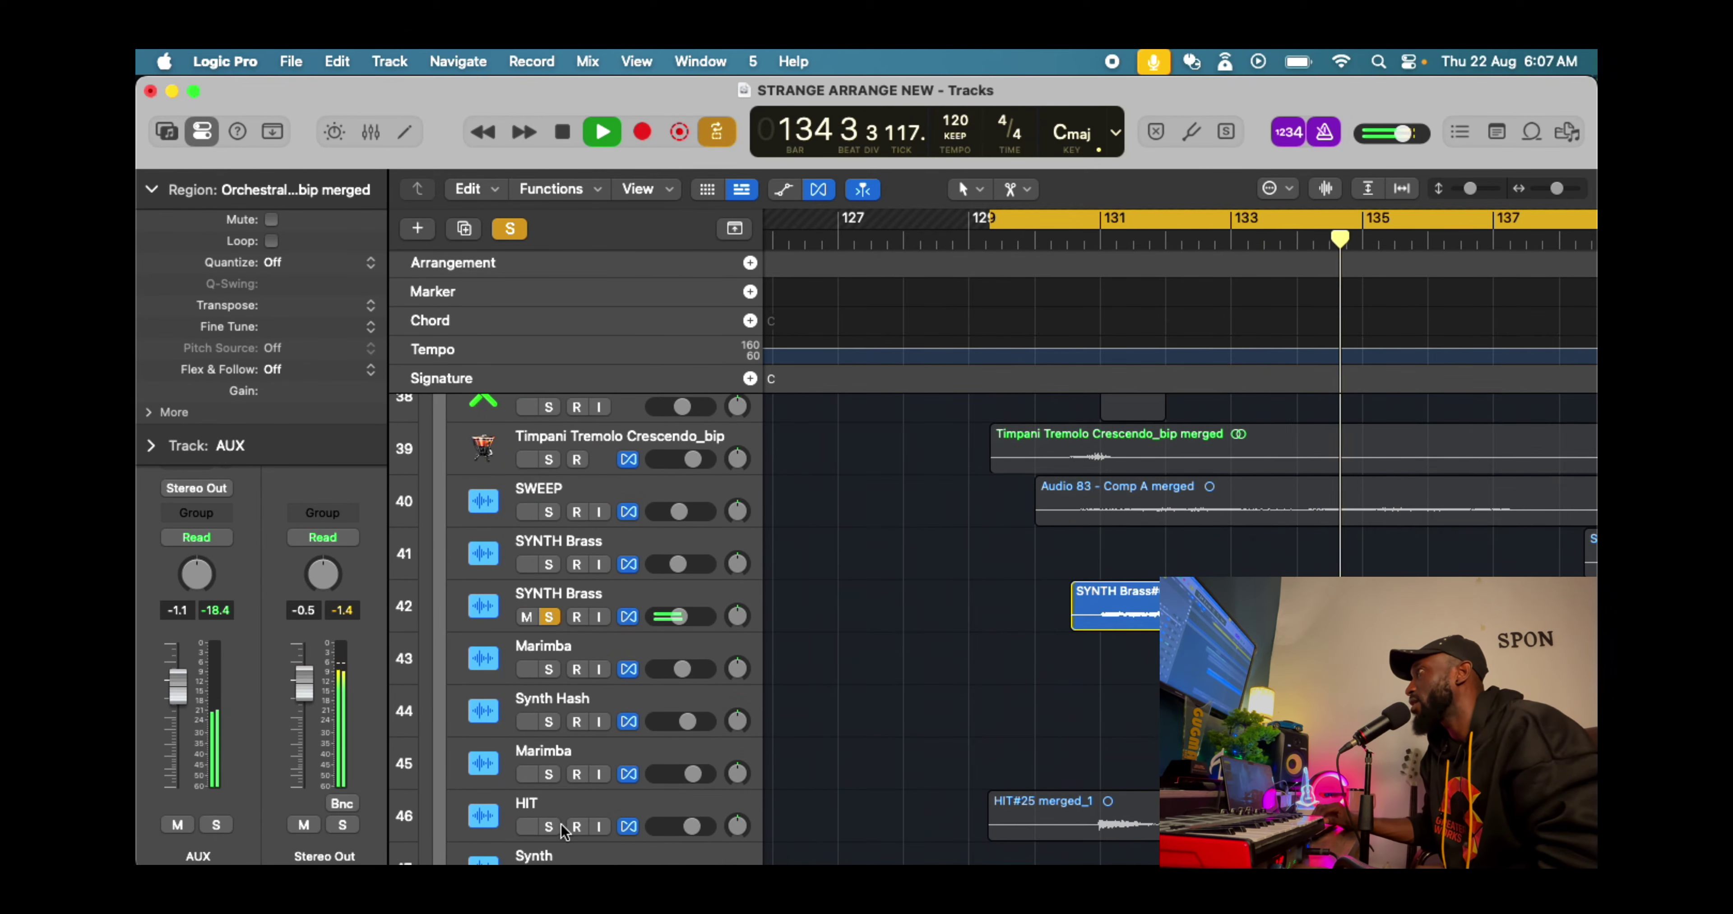
left_click(548, 826)
scroll(558, 832, "down", 3)
key("space")
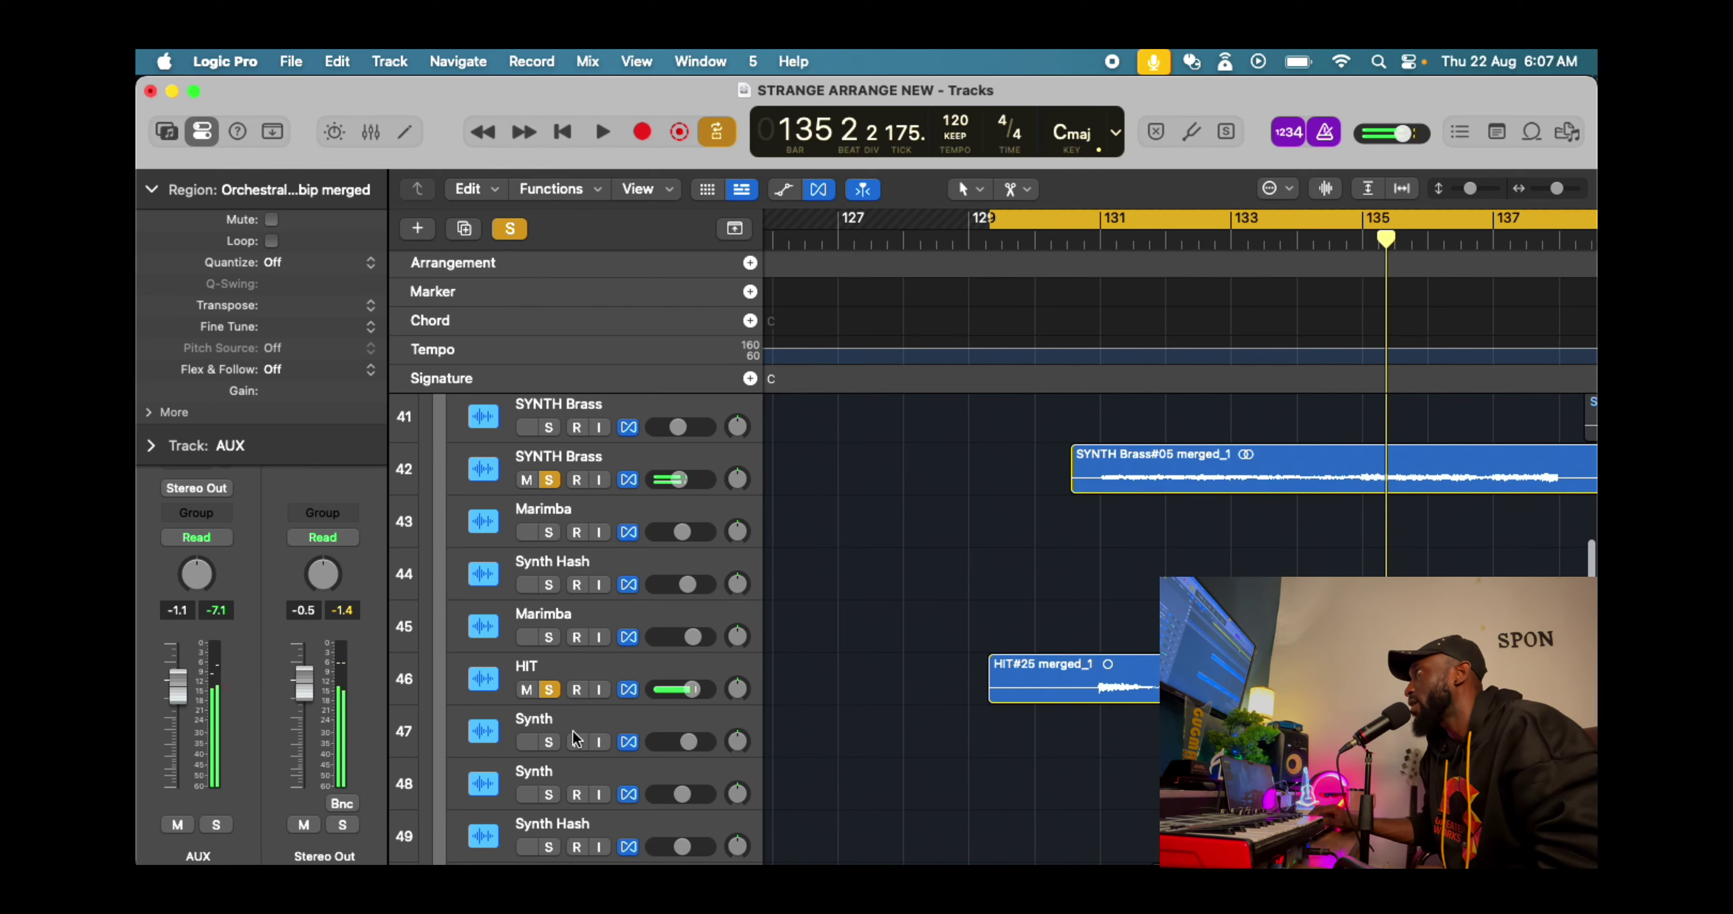
Play from bar 129 with the J POP track soloed and stop around bar 133
scroll(616, 651, "up", 5)
scroll(615, 651, "down", 11)
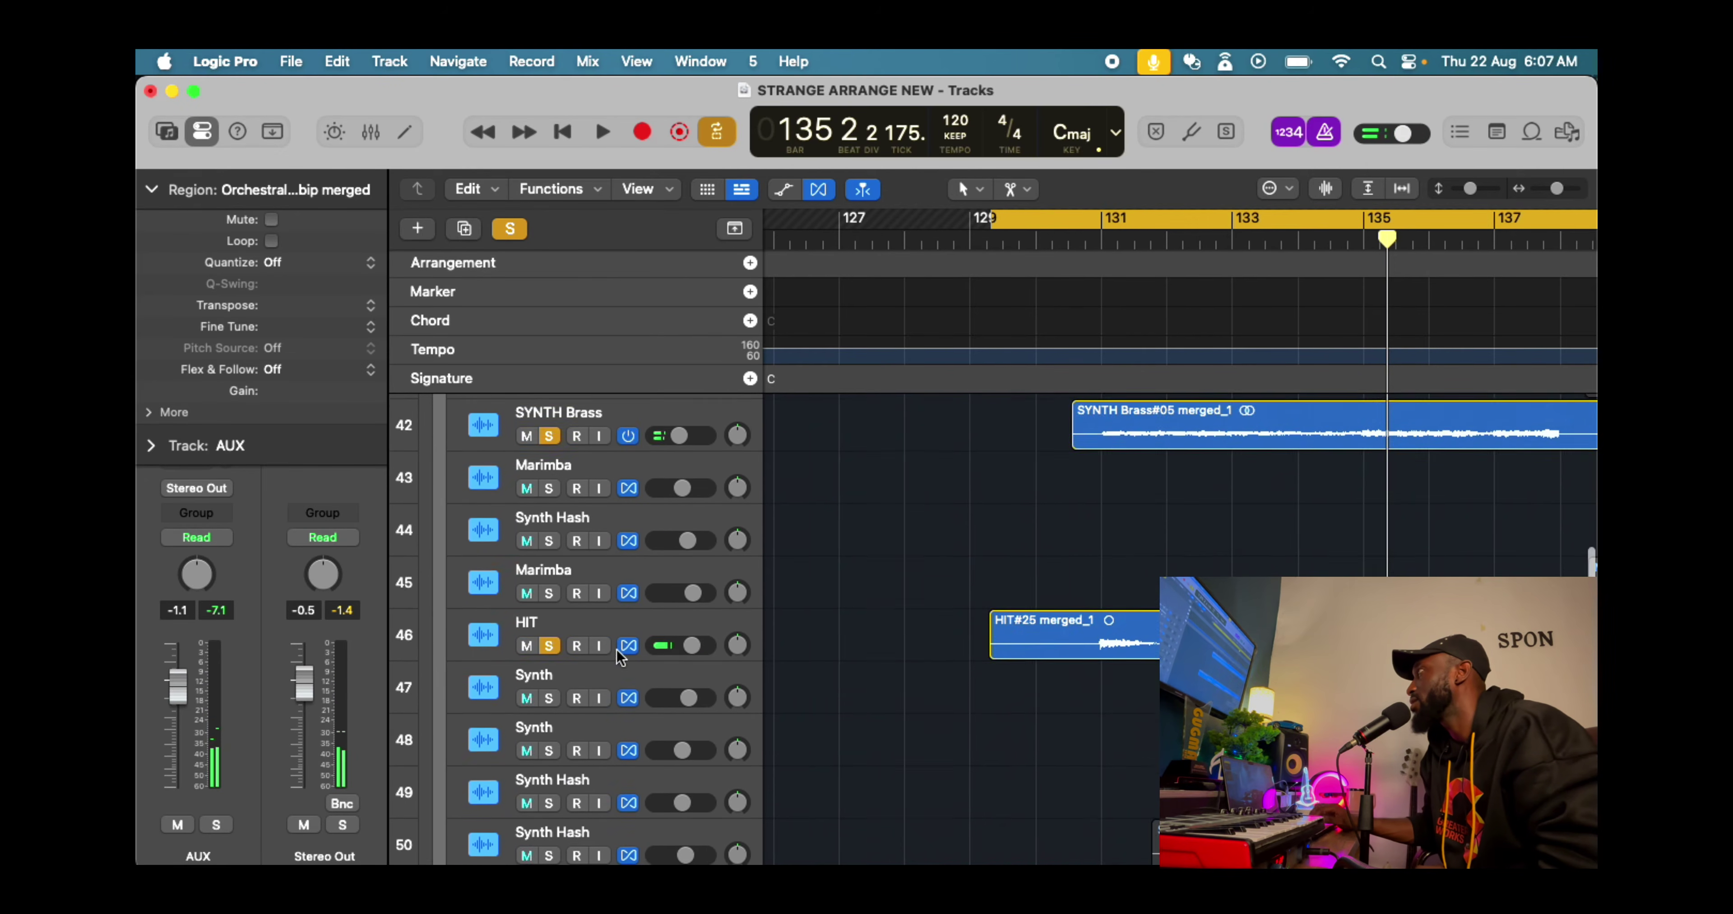
scroll(617, 653, "up", 7)
scroll(617, 654, "up", 3)
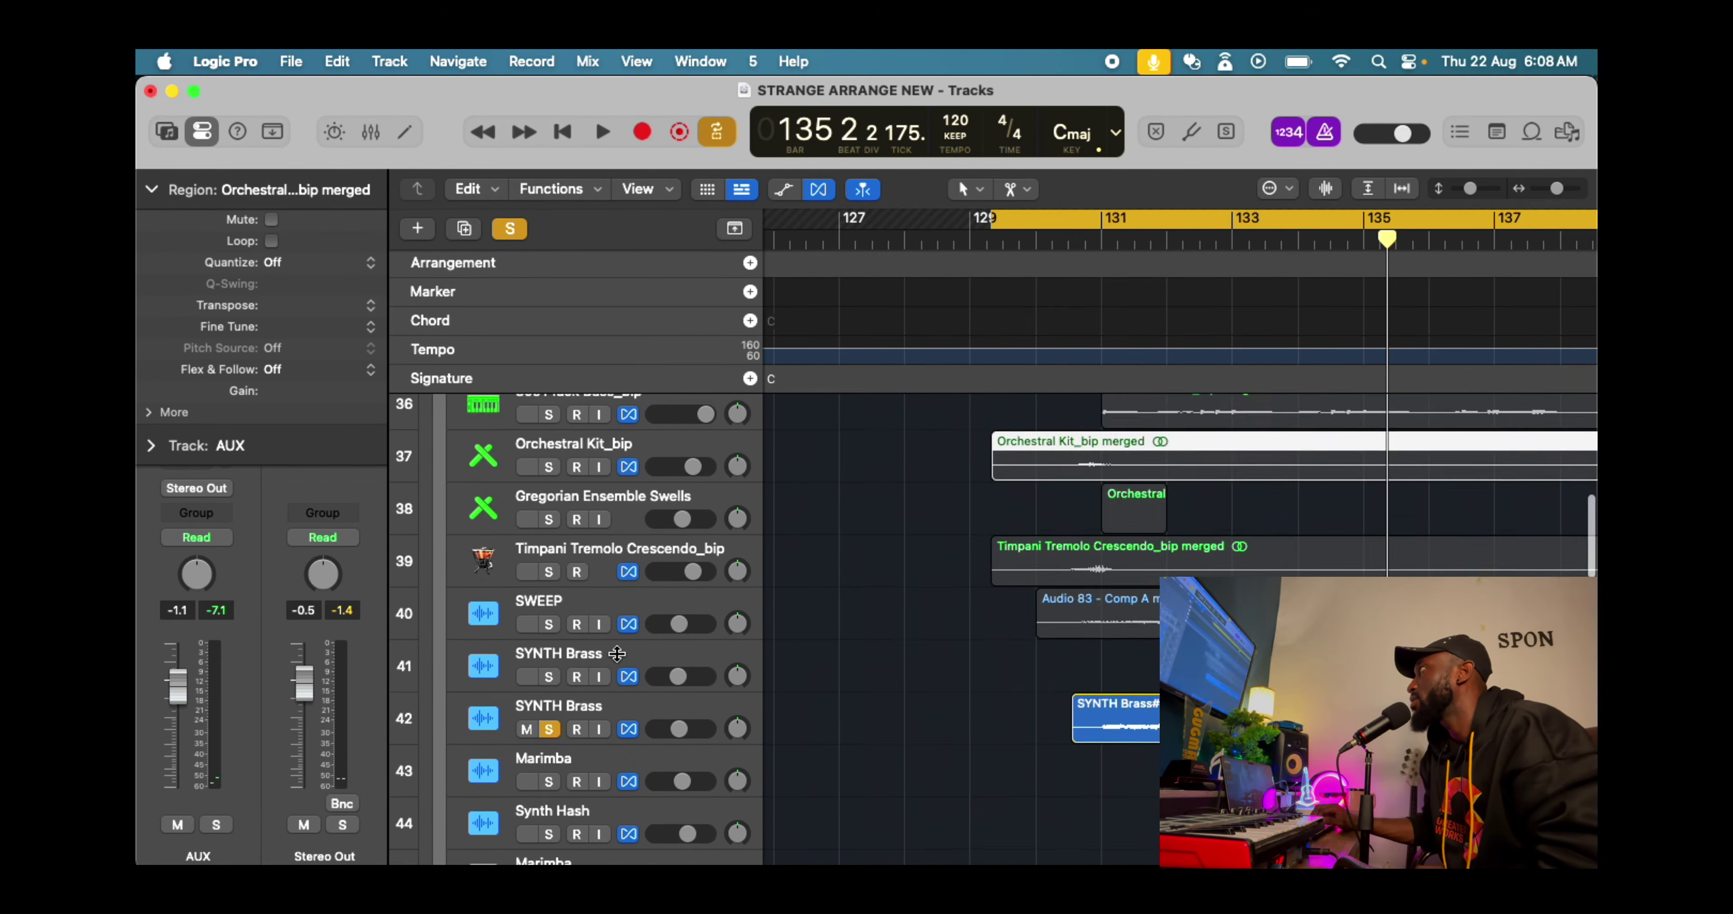
scroll(633, 653, "down", 12)
key("space")
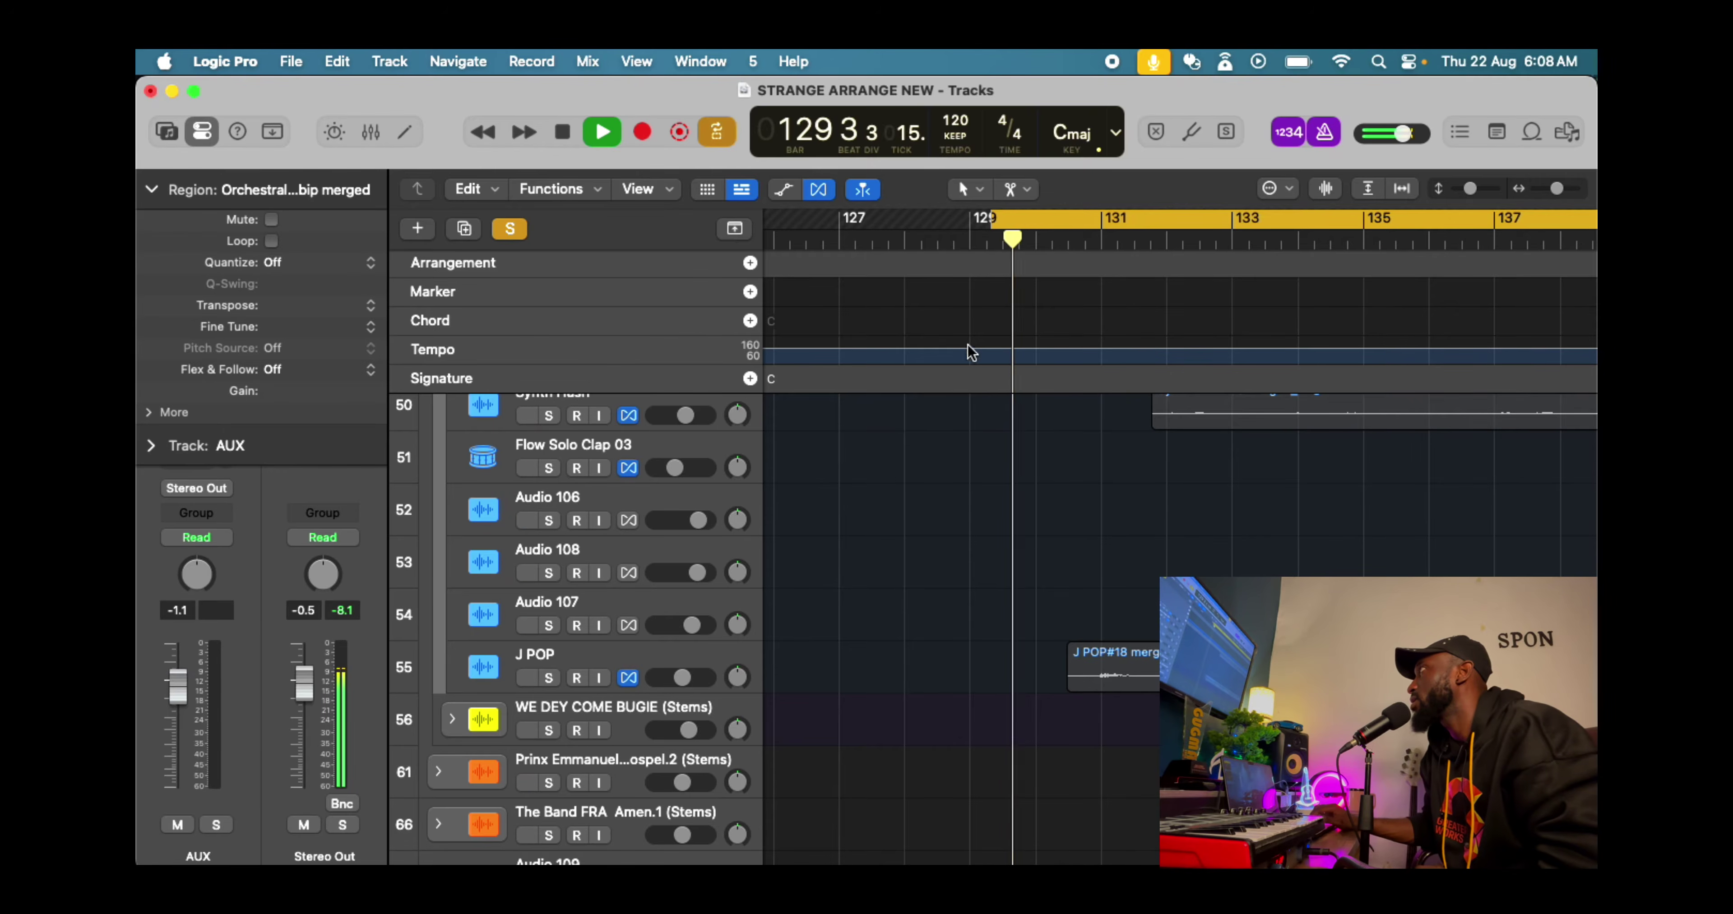
left_click(548, 678)
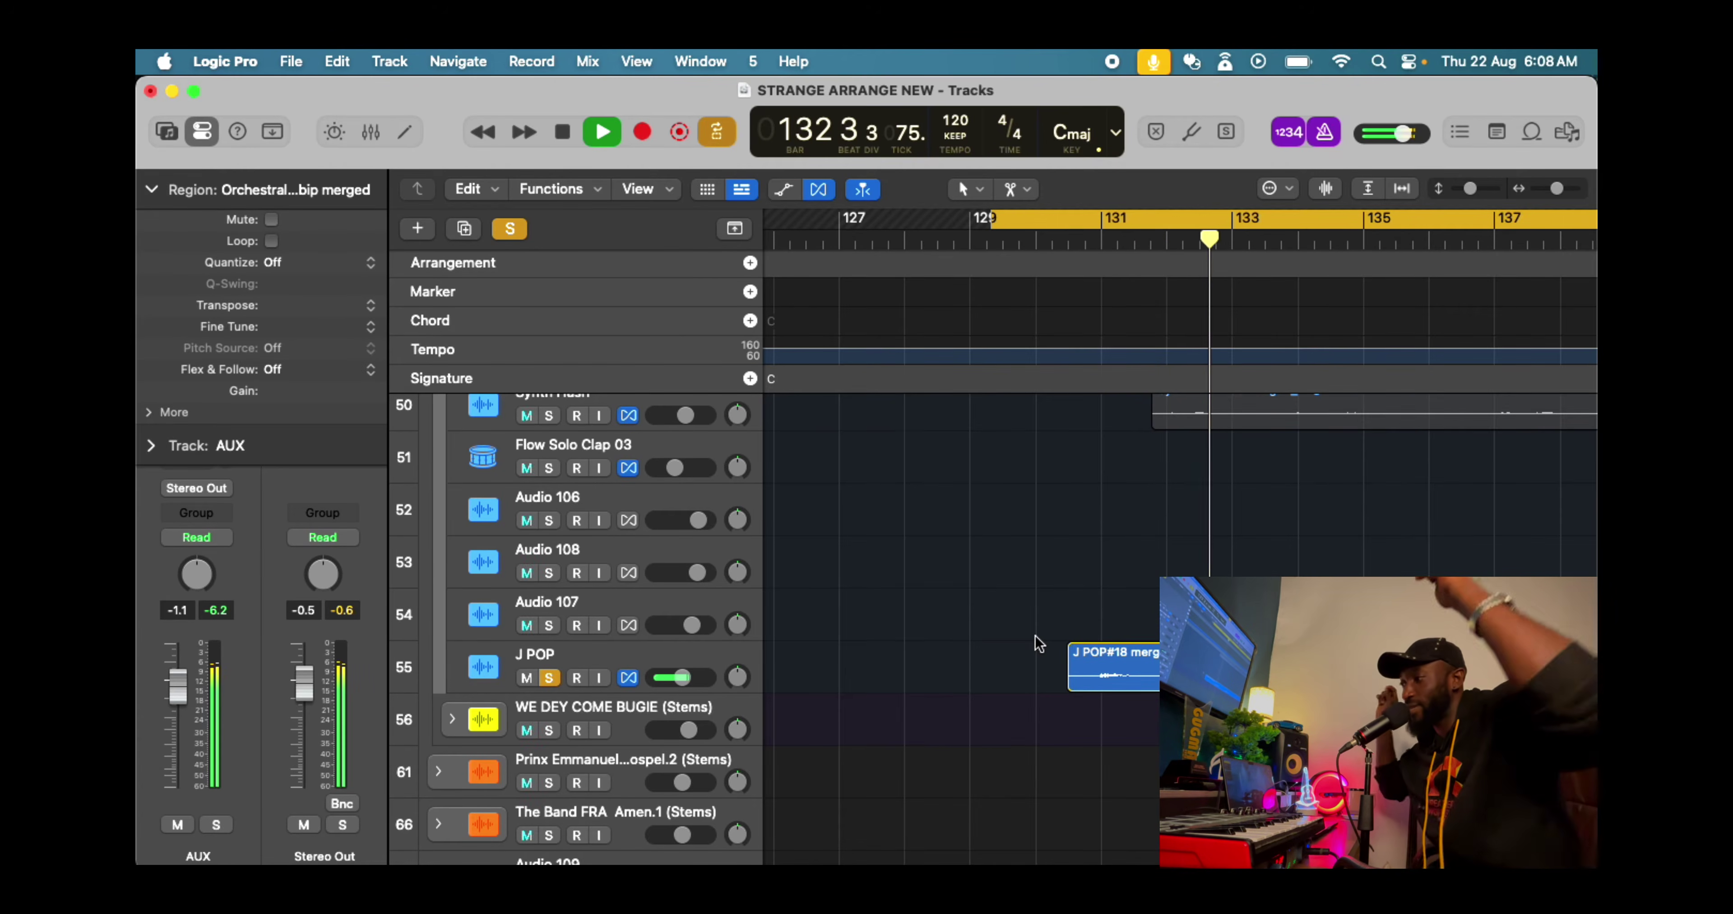
key("space")
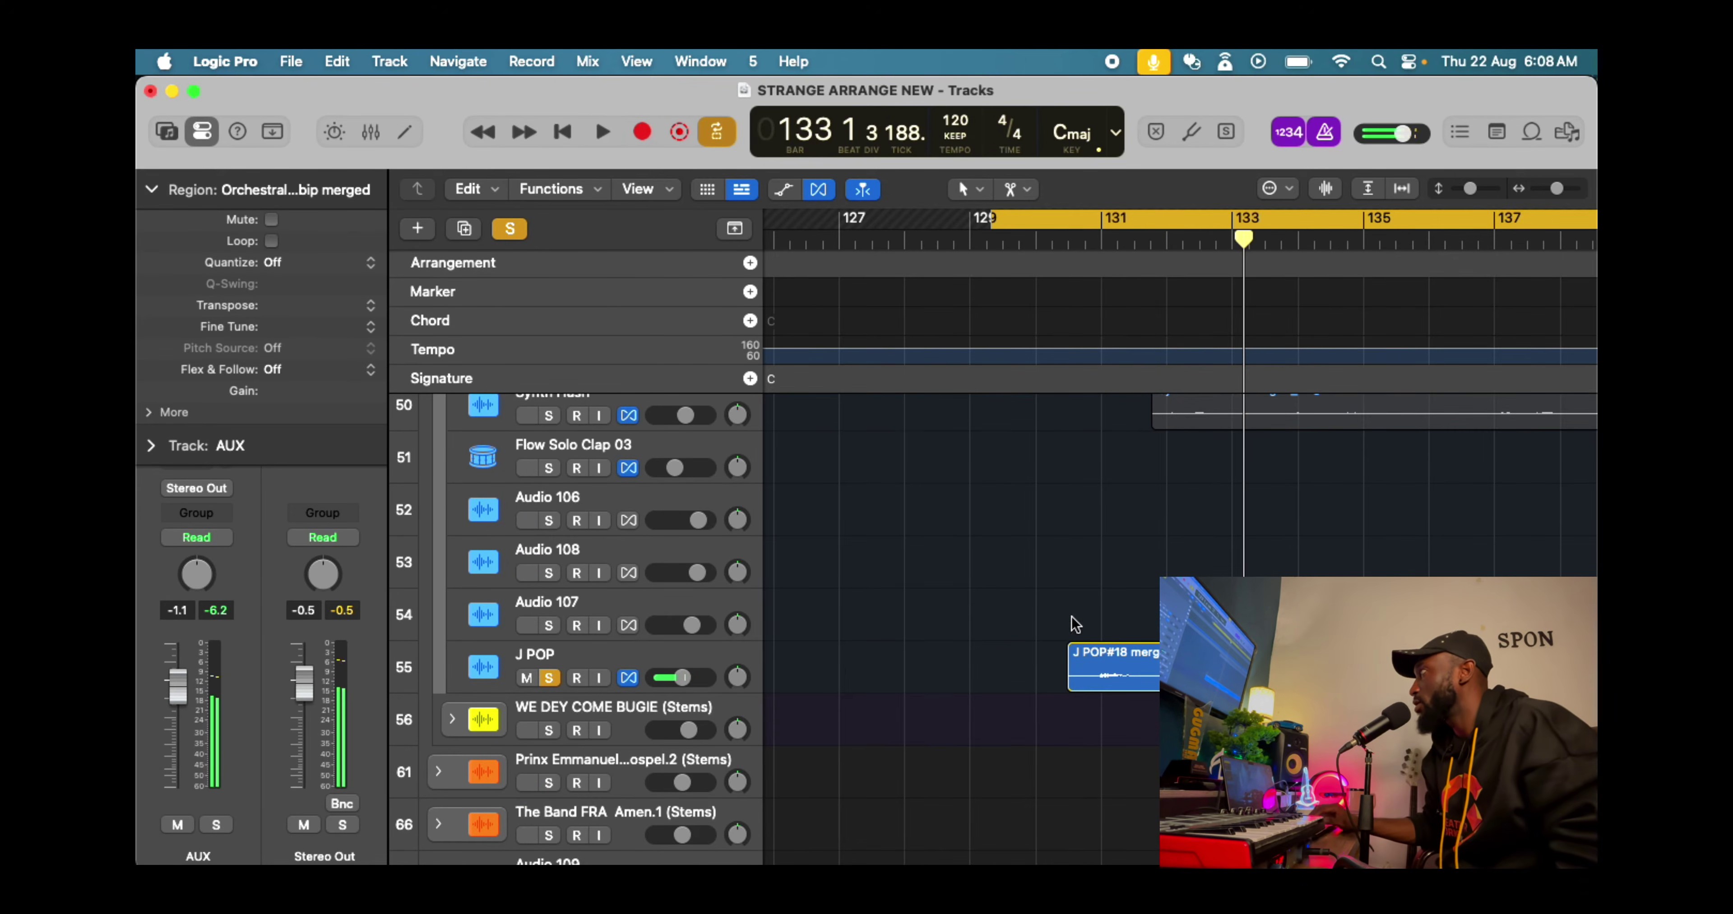
Clear the solo on all tracks and play the full mix from the start of the Orchestral Kit_bip region
left_click(509, 229)
scroll(817, 449, "up", 3)
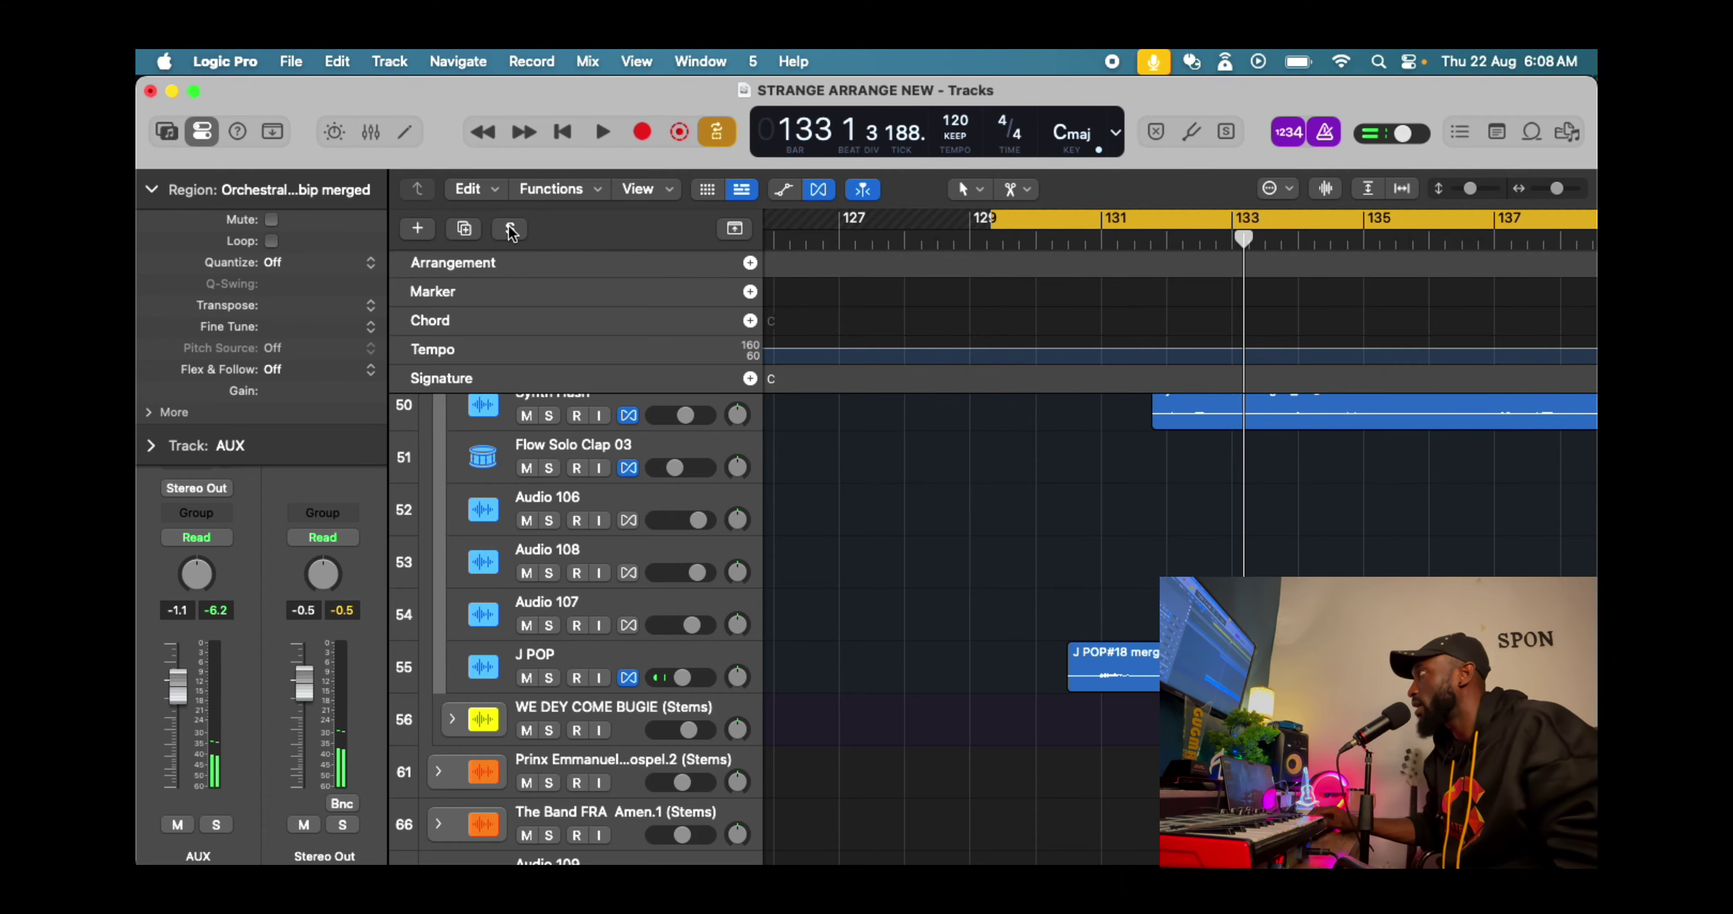
scroll(817, 449, "up", 10)
key("shift+space")
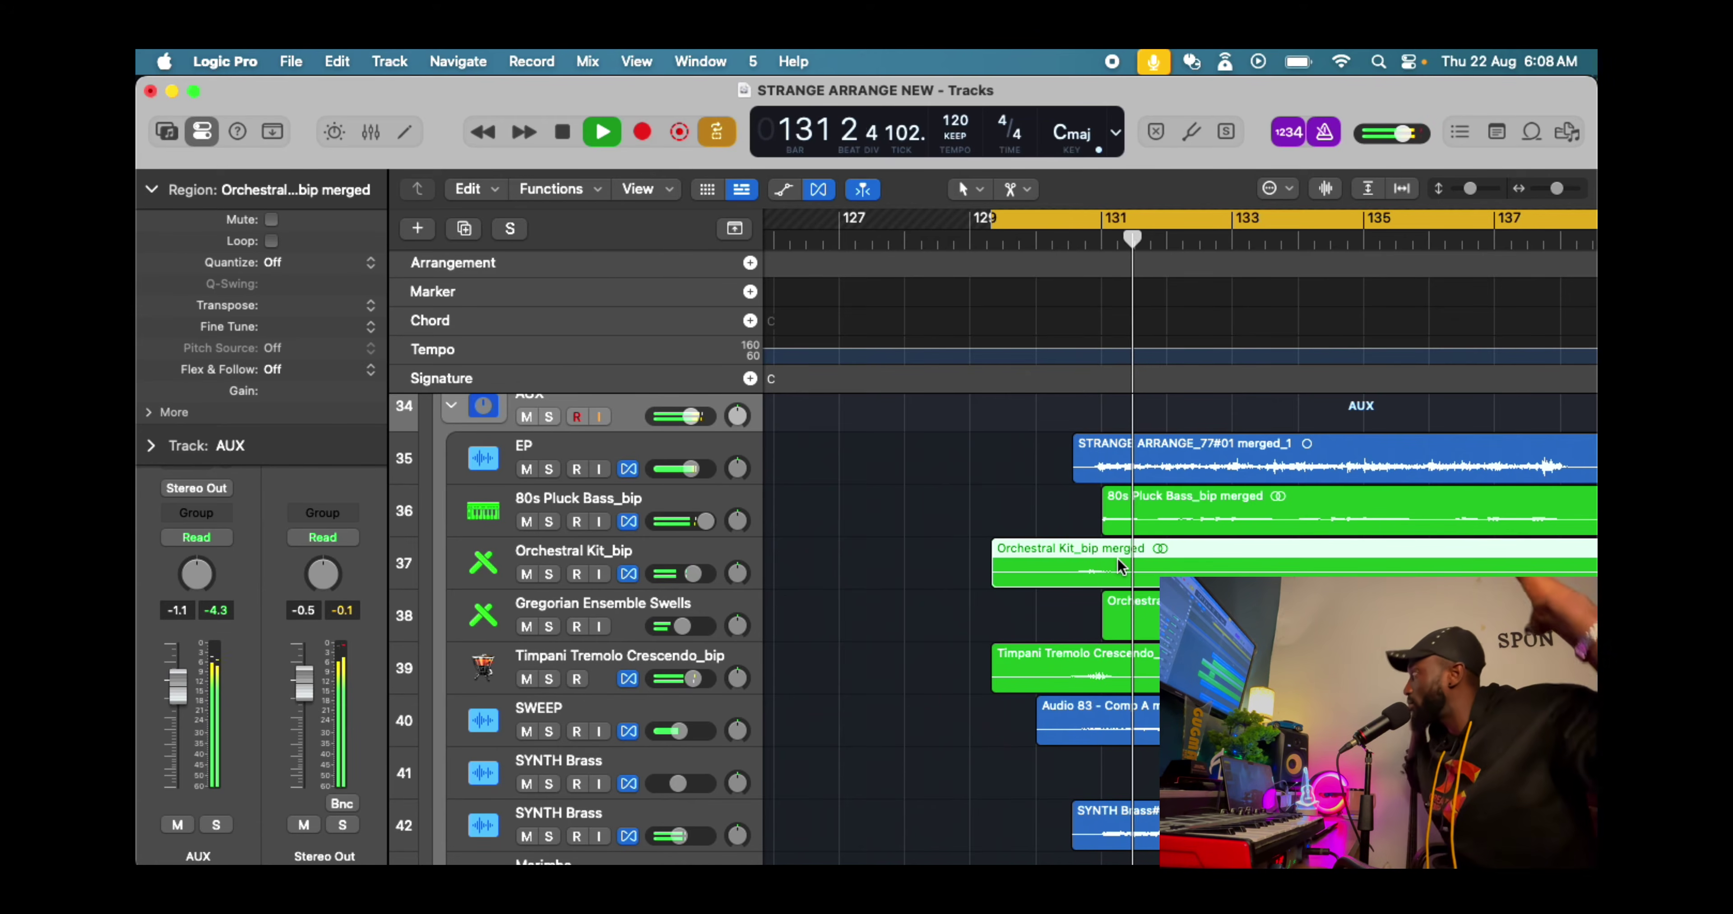
Examine the AUX stack's brass, HIT and synth regions leading into the Intro while the full mix plays to bar 138
scroll(1165, 555, "right", 5)
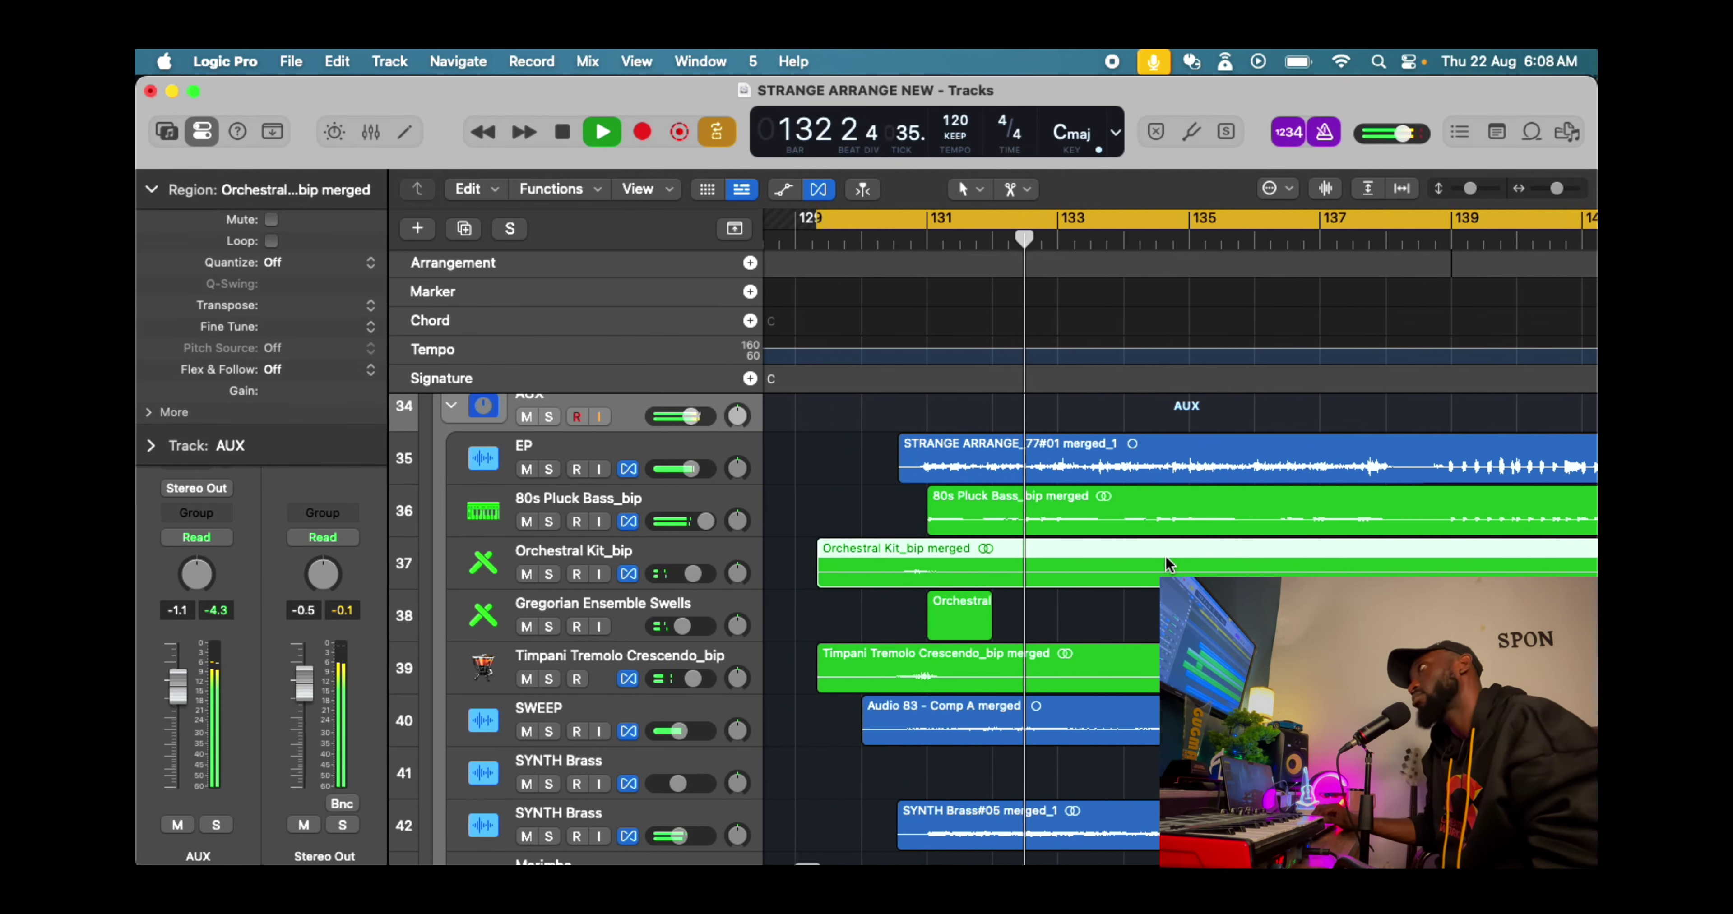
scroll(1119, 590, "down", 6)
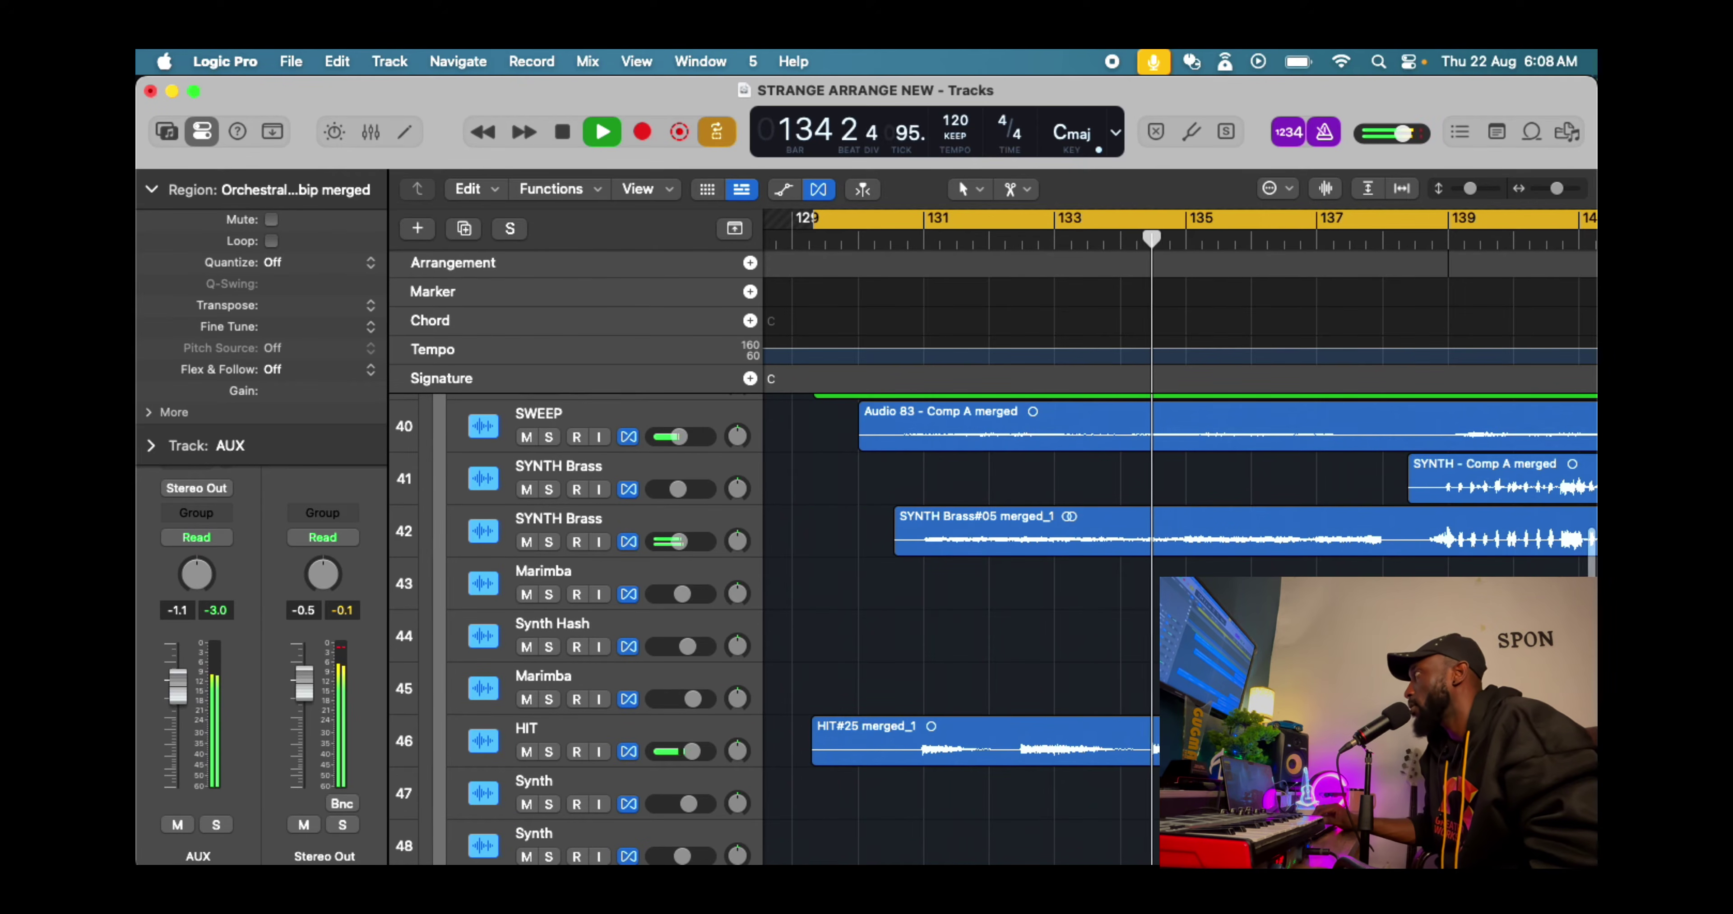
scroll(1118, 591, "down", 4)
scroll(1118, 591, "right", 2)
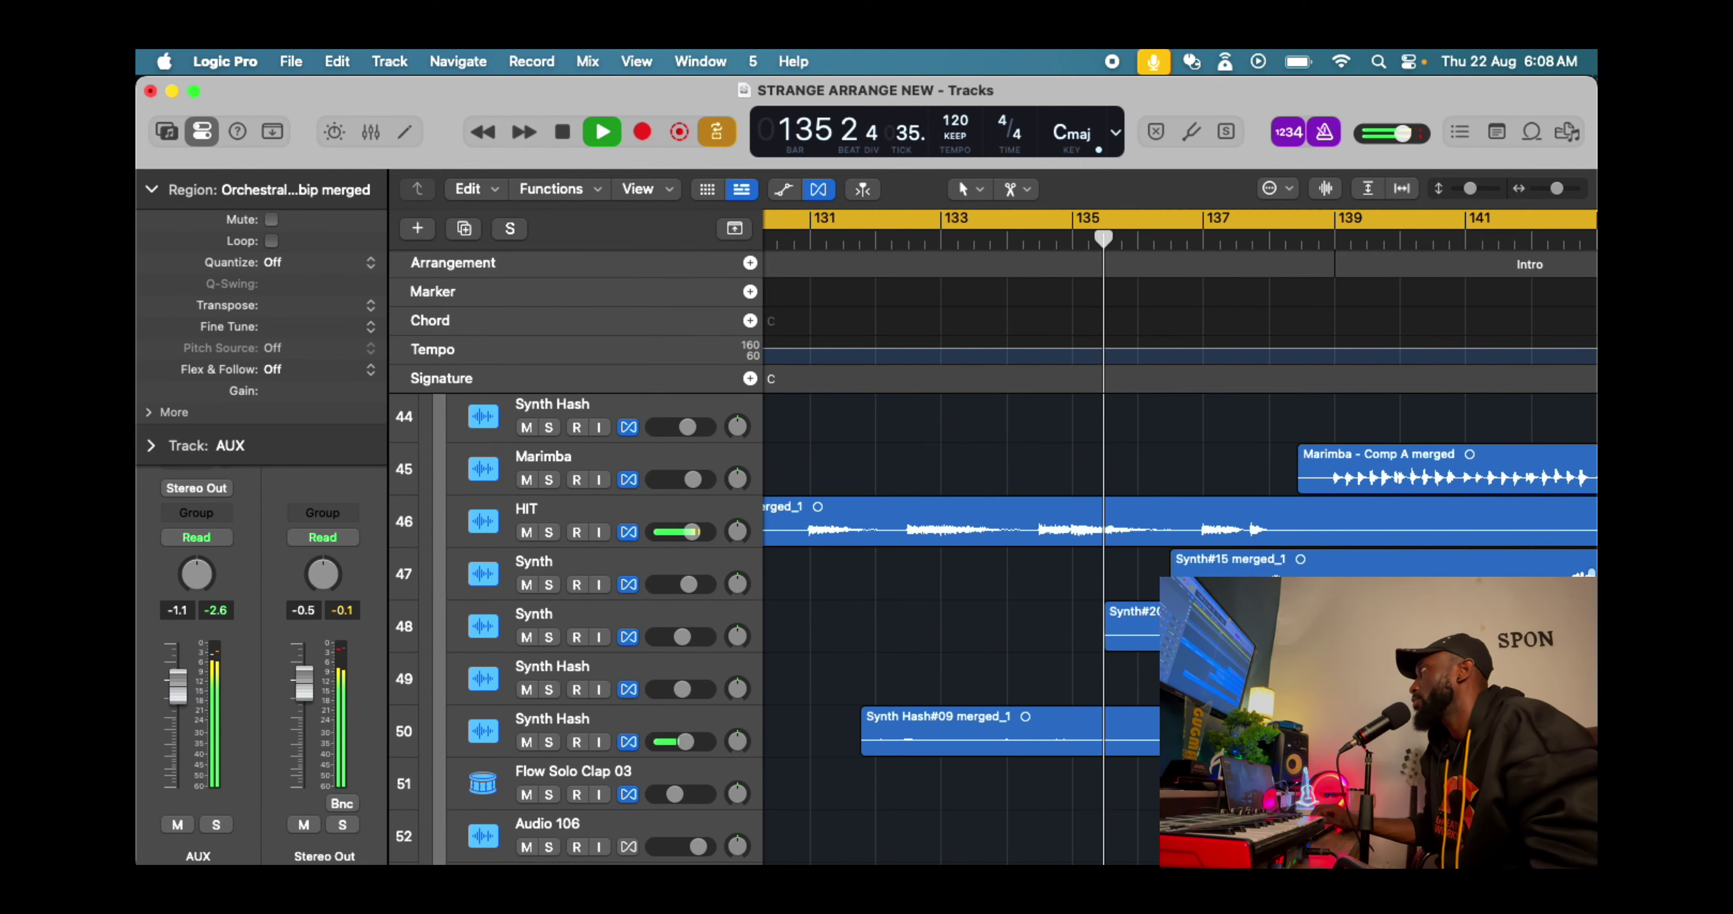
scroll(1118, 591, "up", 2)
scroll(1119, 591, "up", 3)
scroll(1118, 591, "right", 2)
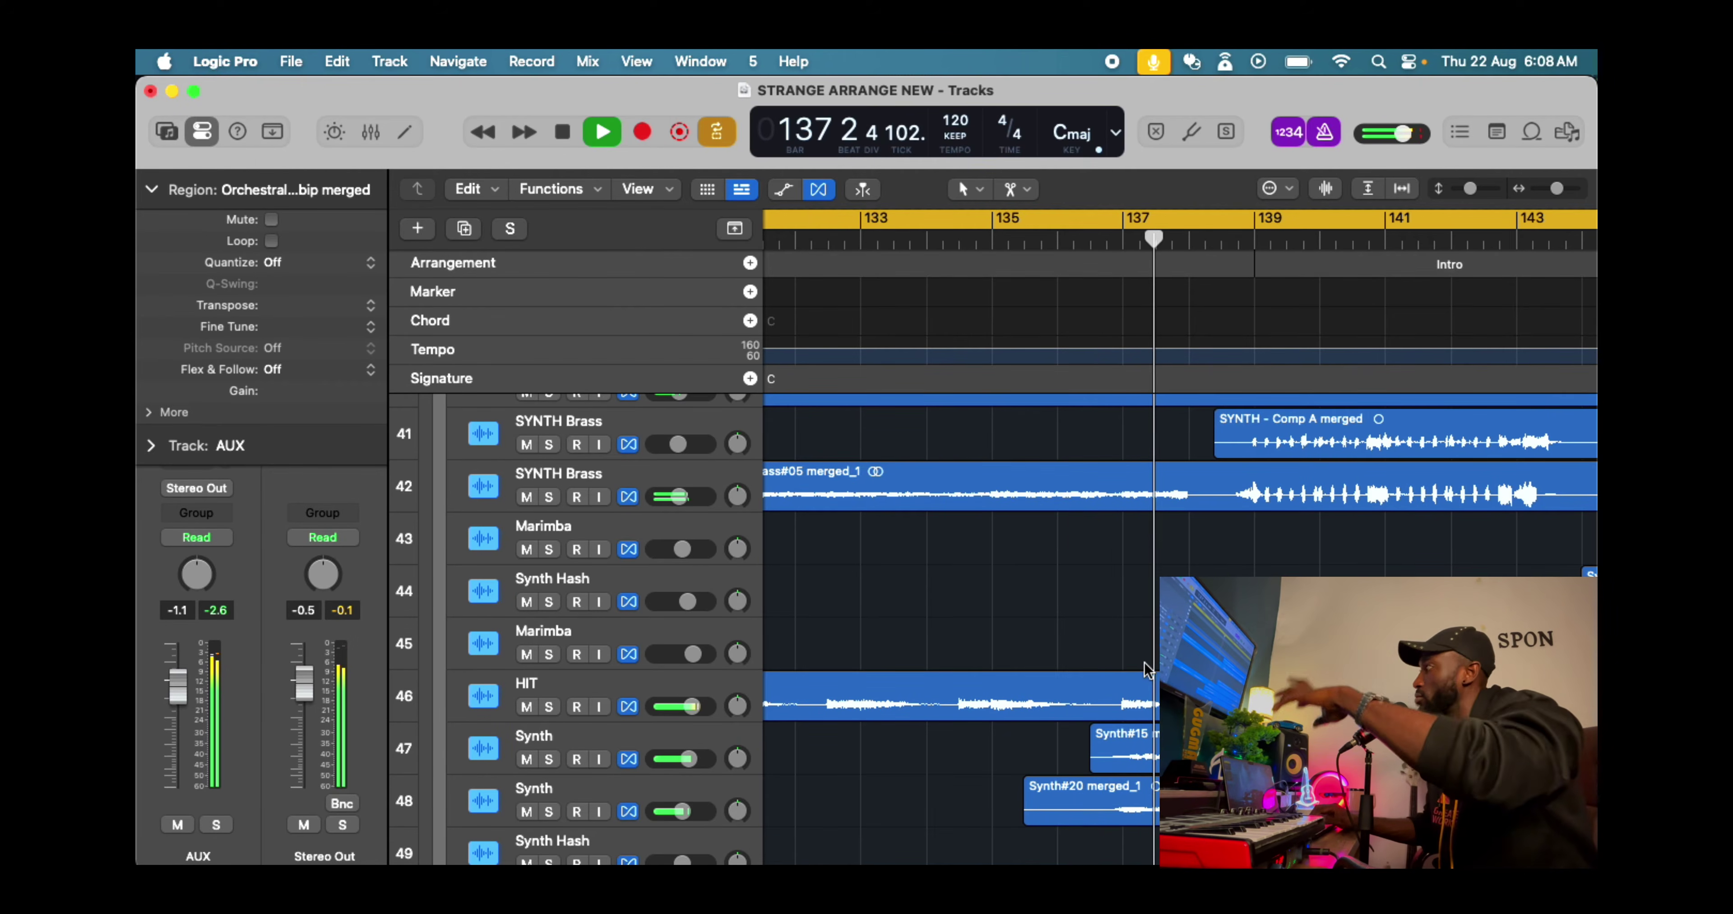
key("space")
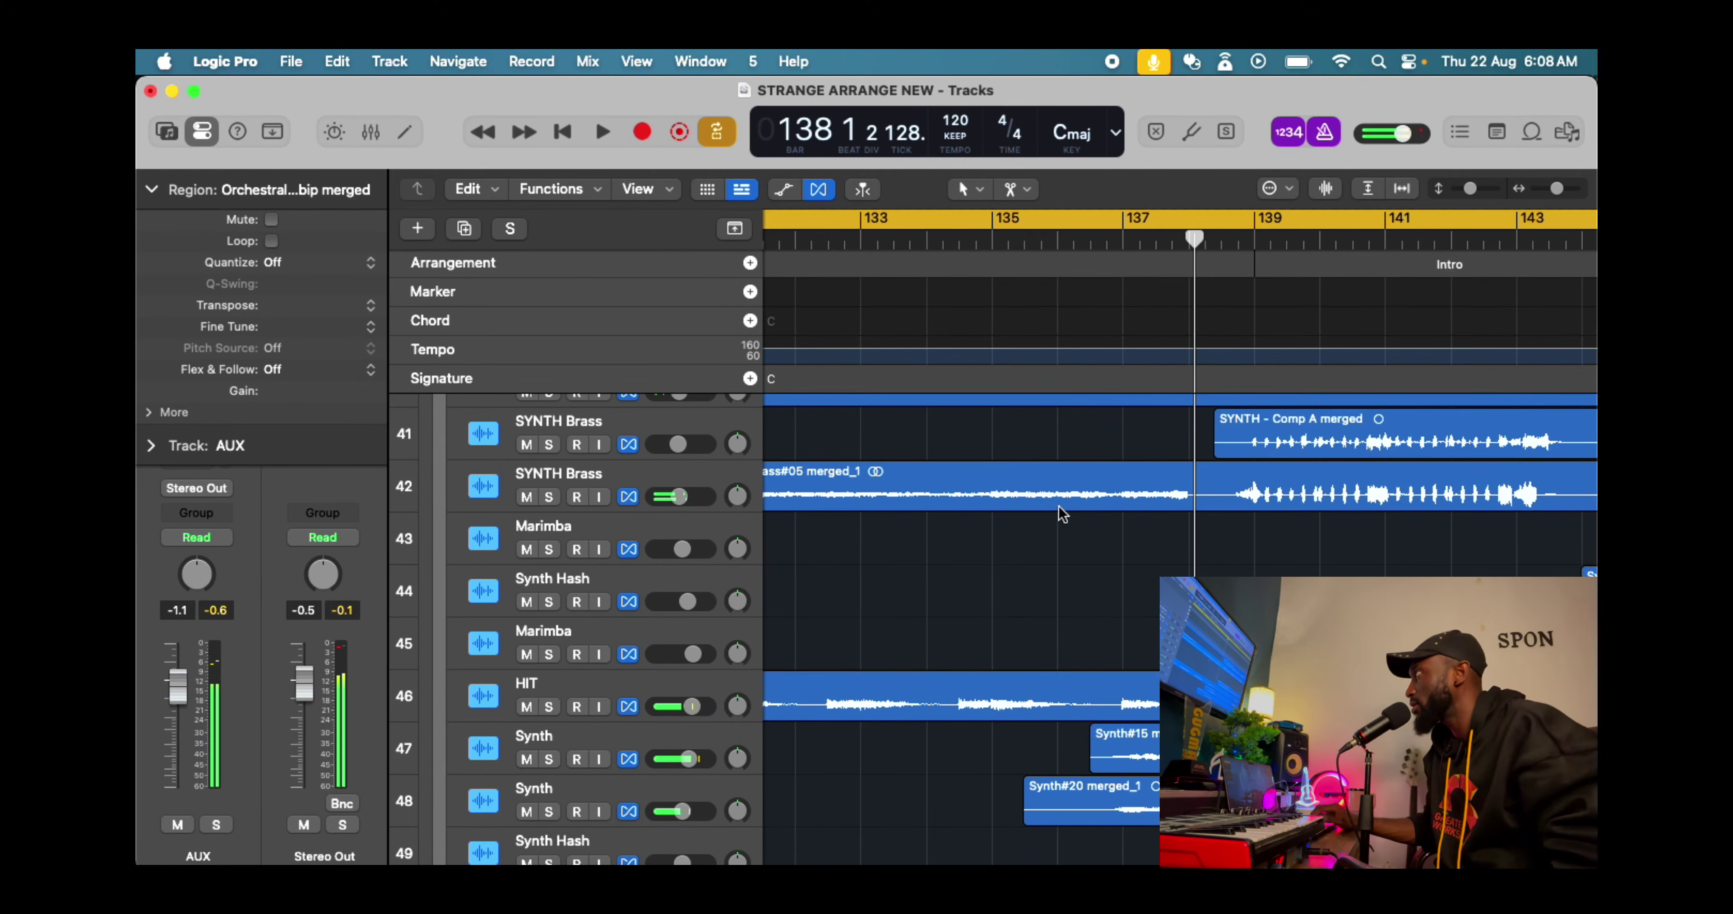
Turn off cycle mode, solo the Synth on track 48 and play it from bar 136 to bar 138
left_click(1015, 226)
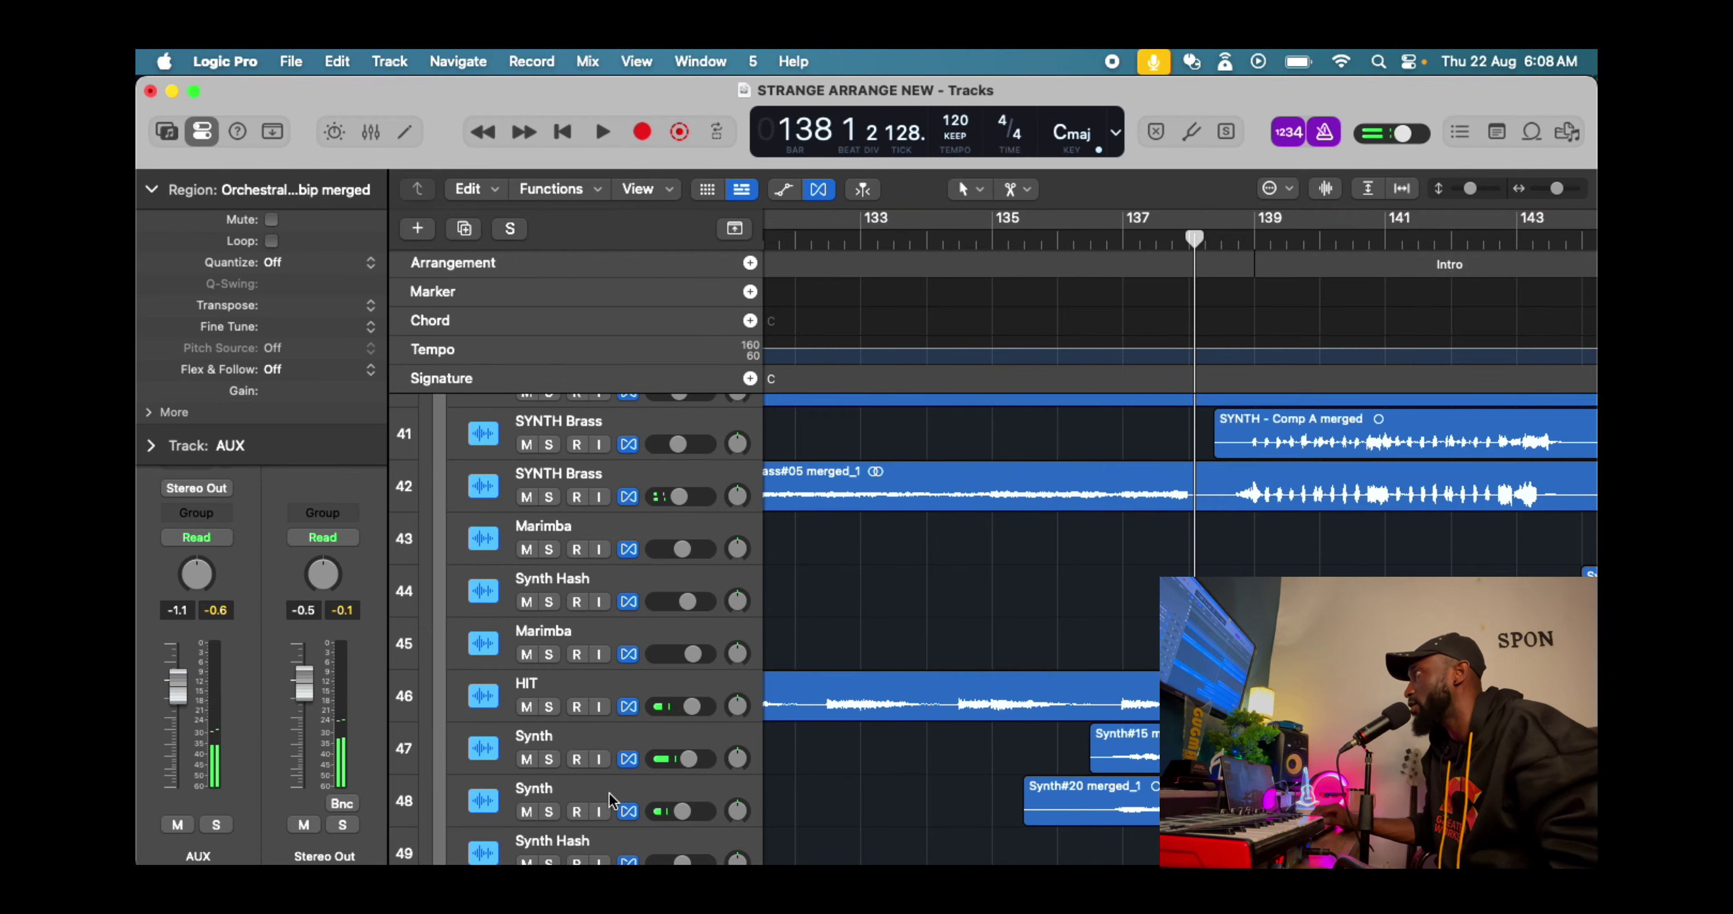
left_click(552, 806)
key("comma")
key("comma")
key("space")
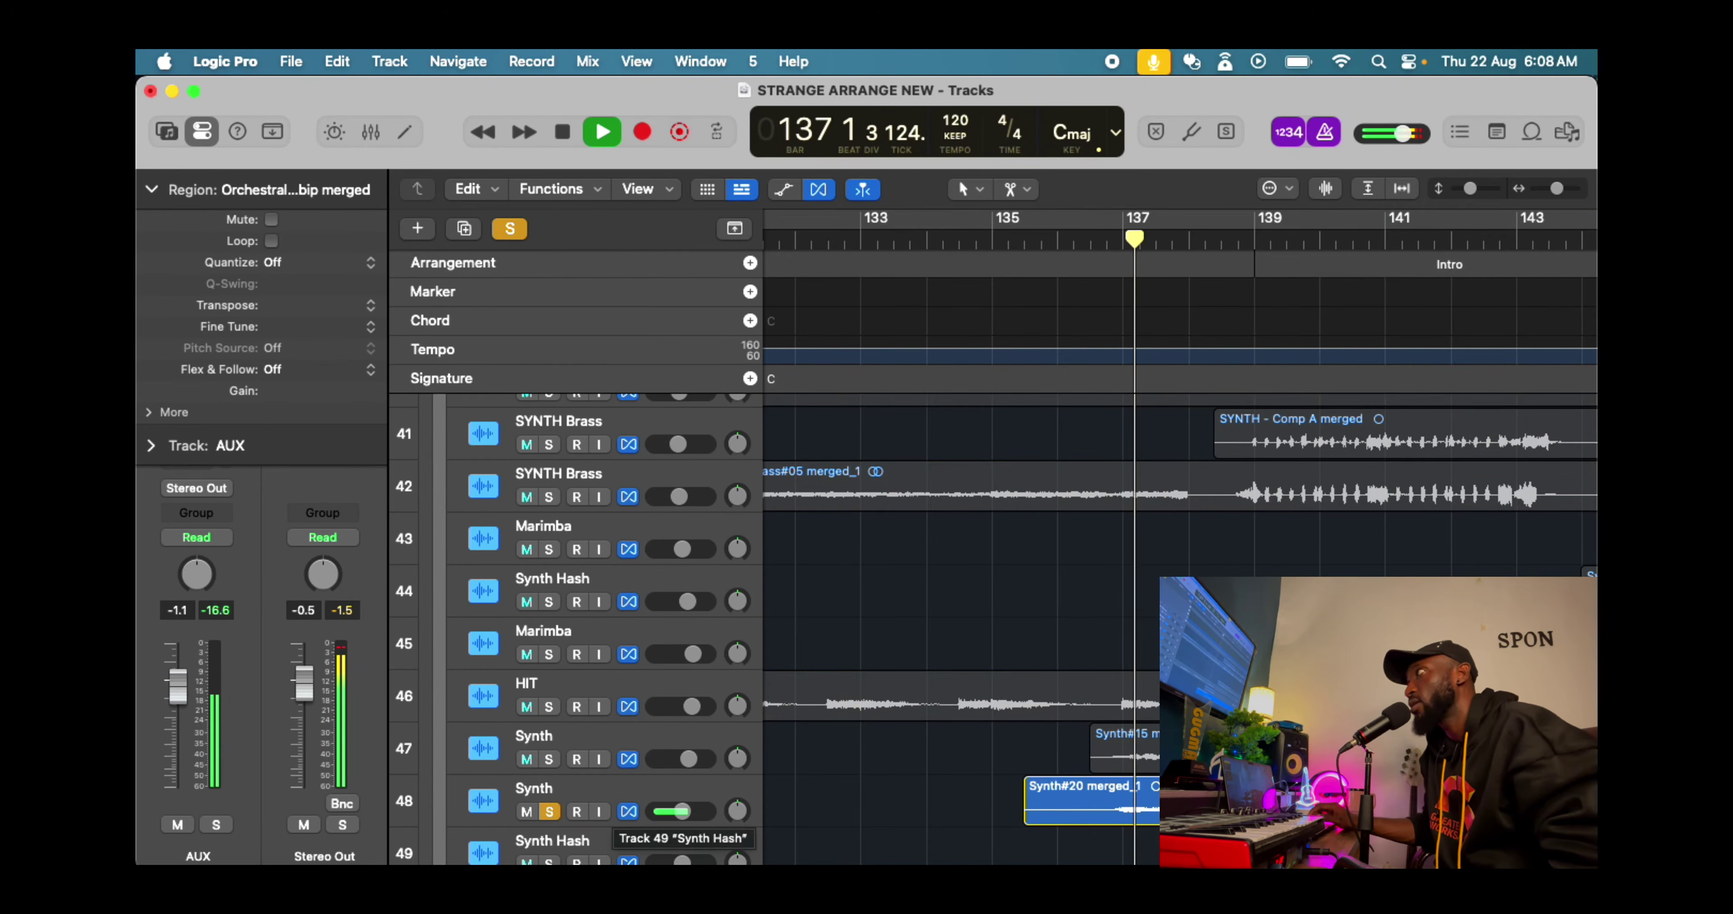
key("space")
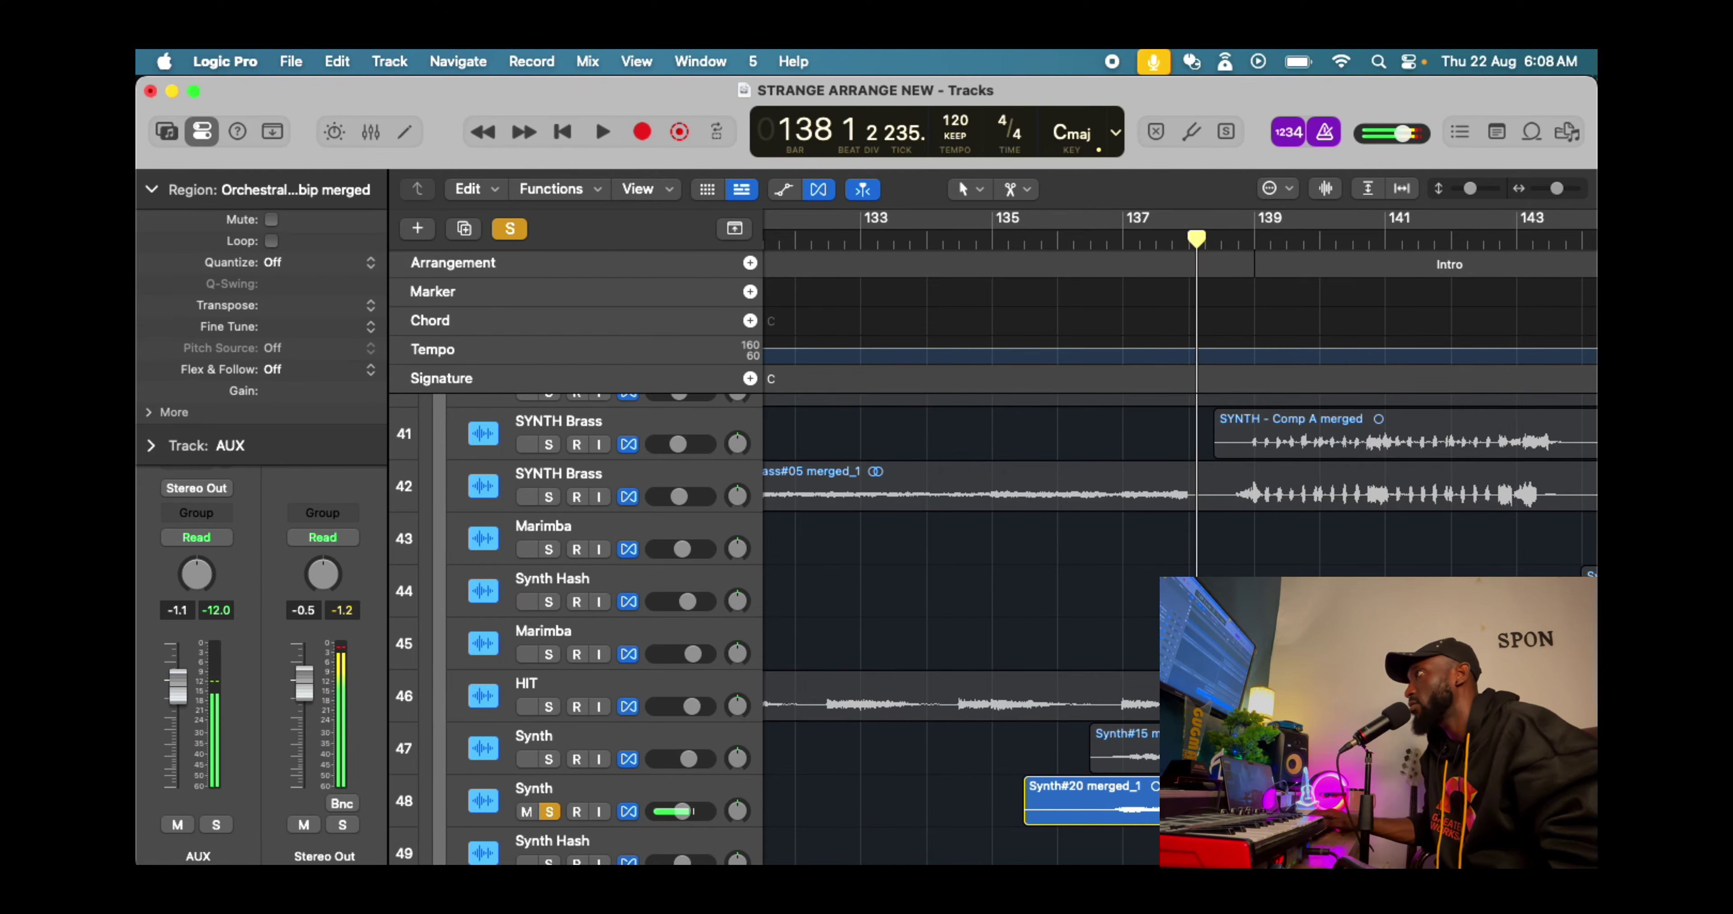
Audition the Synth on track 47 from bar 136, first with track 48 unsoloed and then with it back in the solo
key("space")
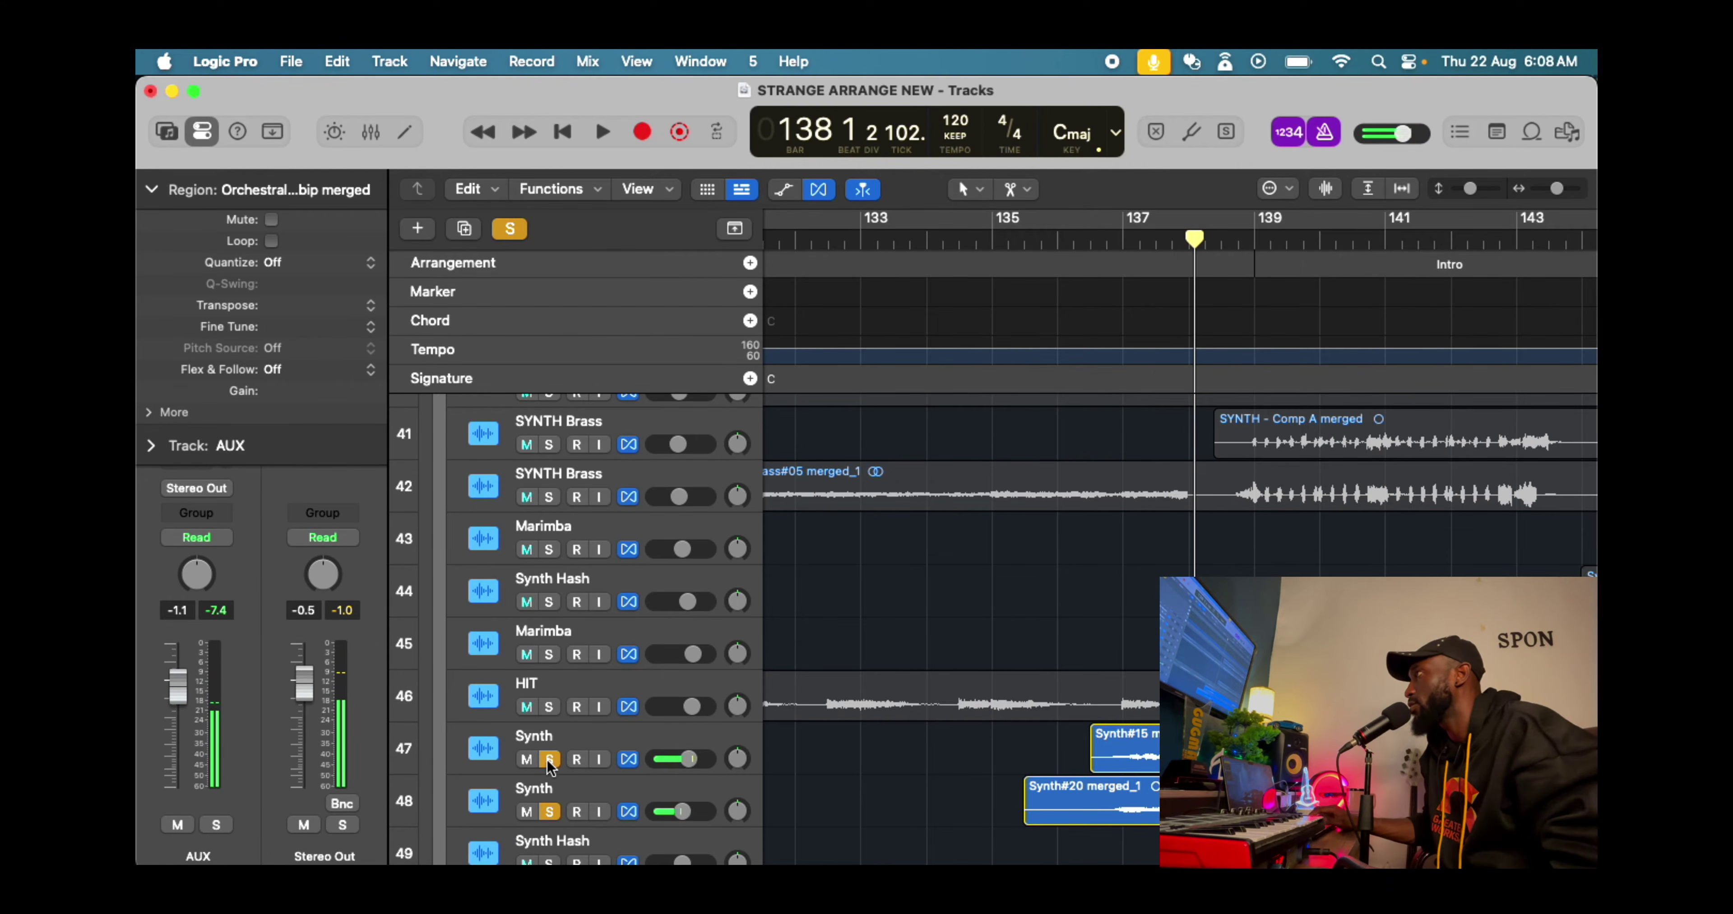
key("comma")
key("comma")
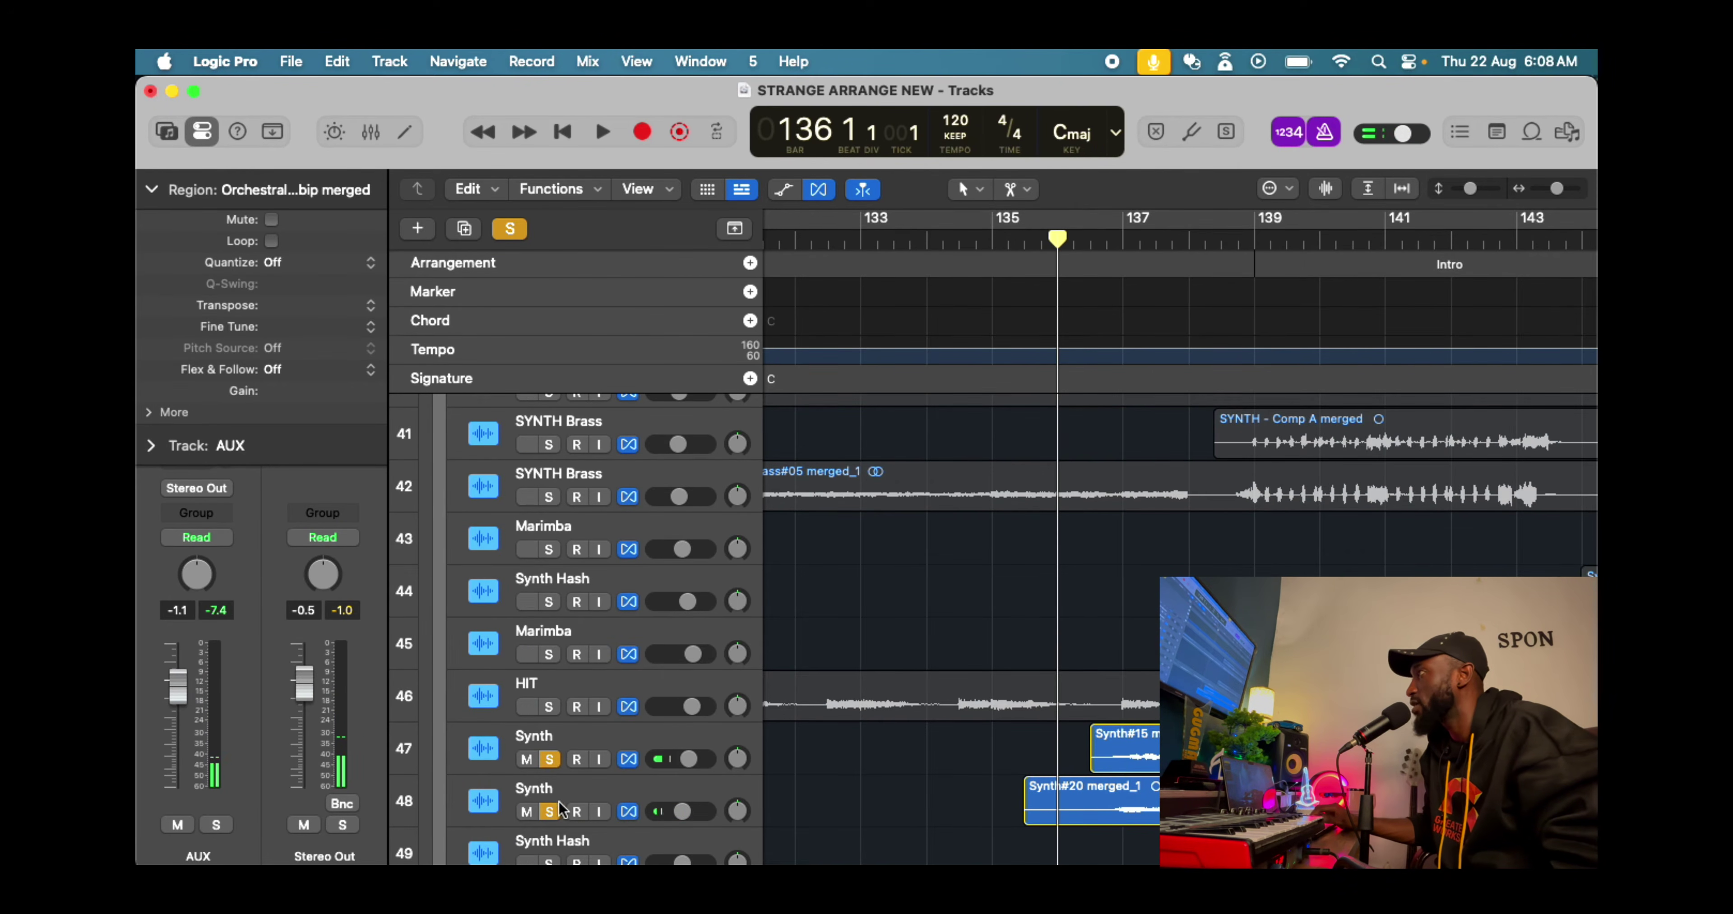
left_click(550, 812)
key("space")
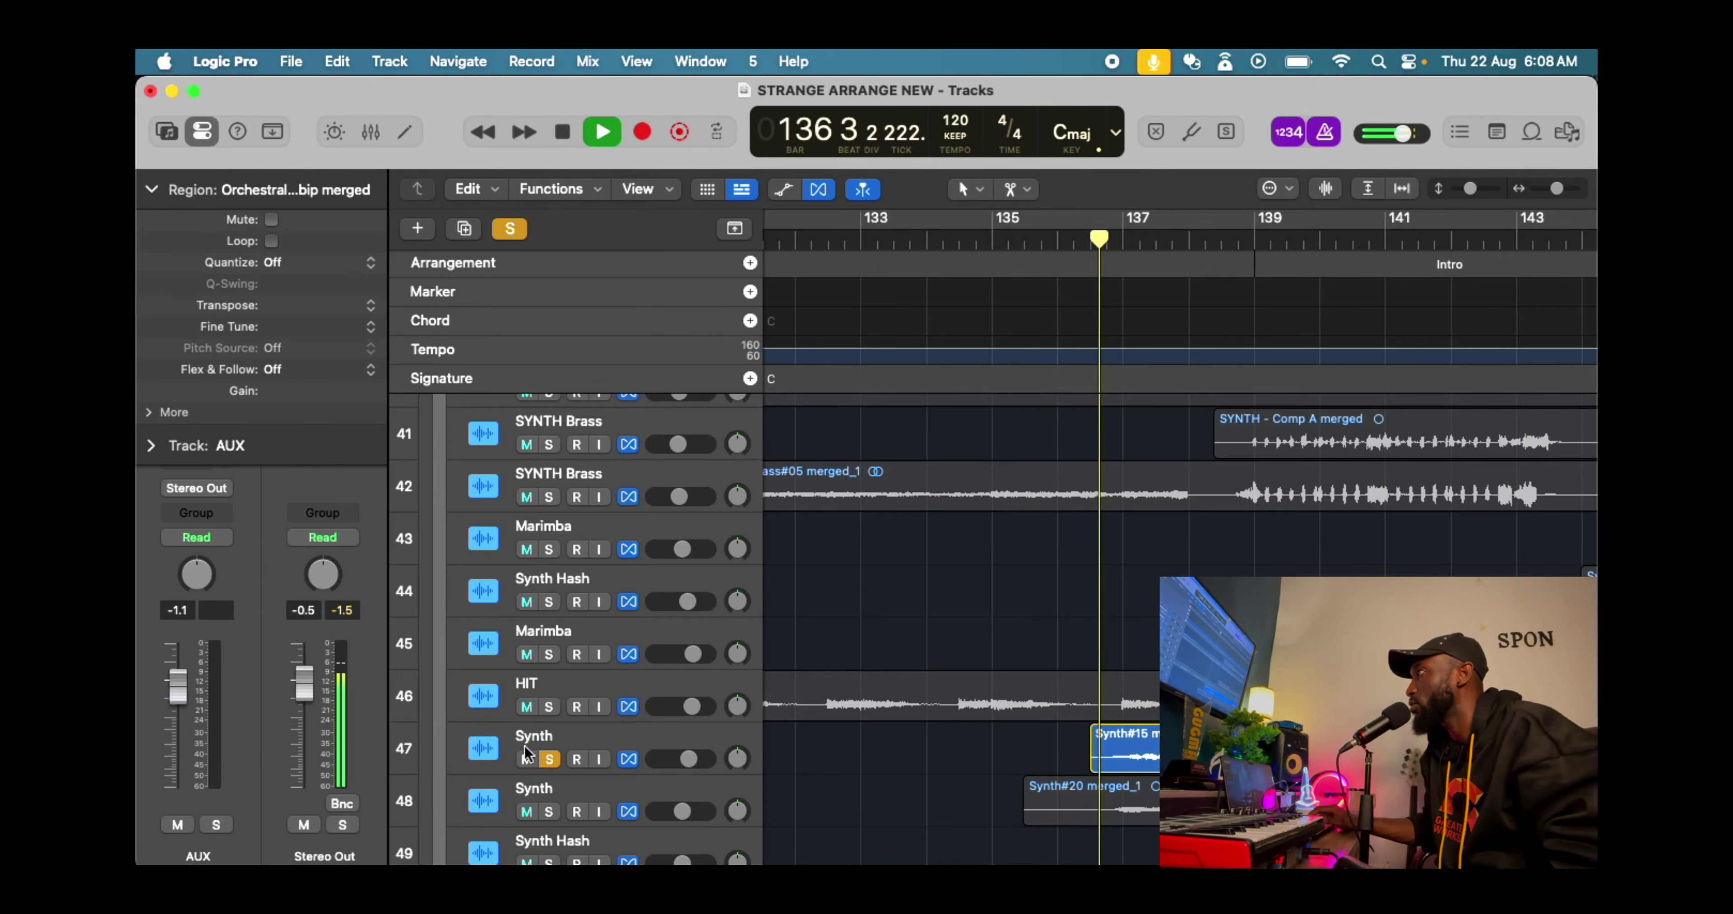
left_click(548, 812)
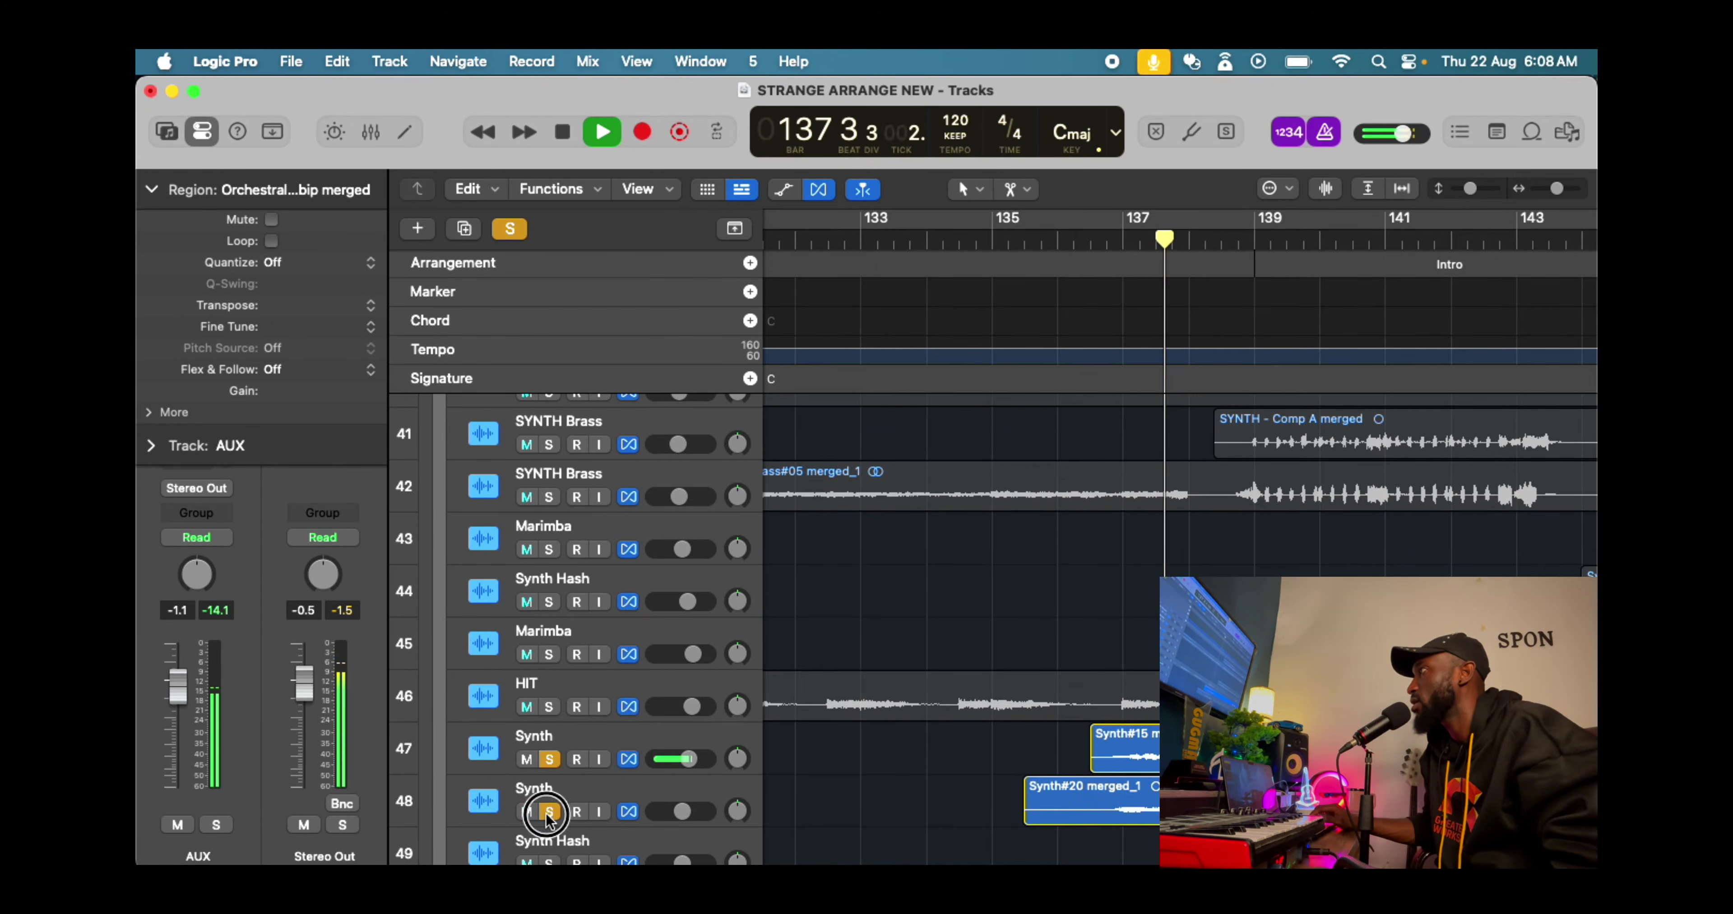
Add the Synth Hash on track 50 and J POP to the solo and play them with the Synth from bar 137
scroll(617, 778, "down", 5)
key("space")
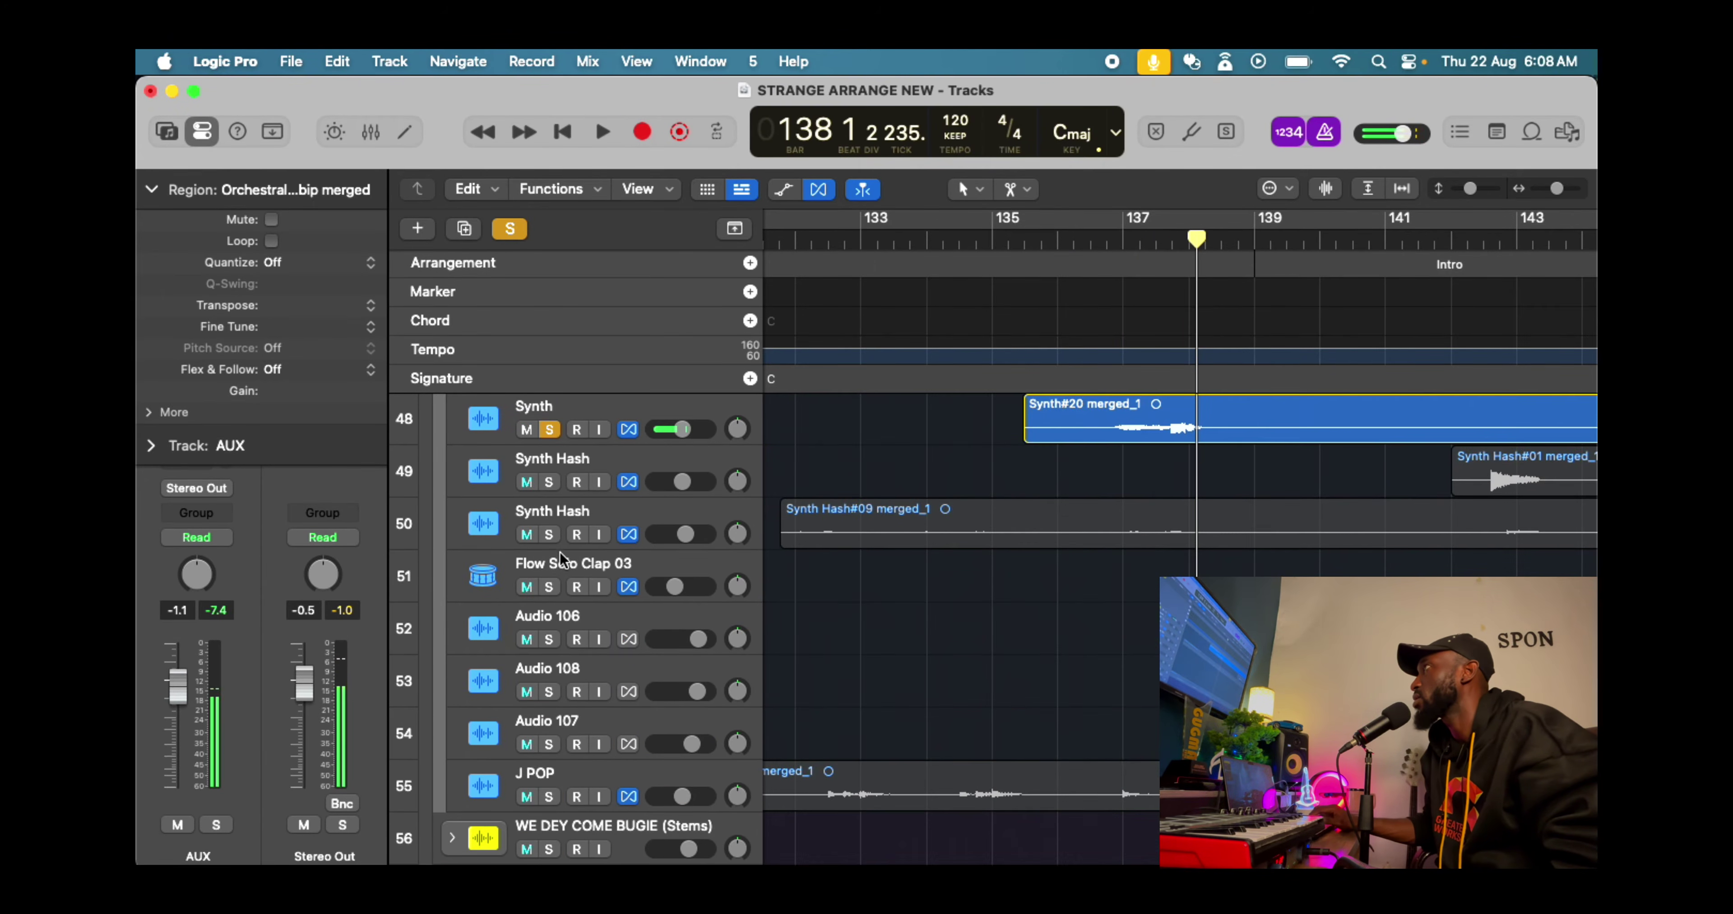
left_click(550, 535)
left_click(548, 796)
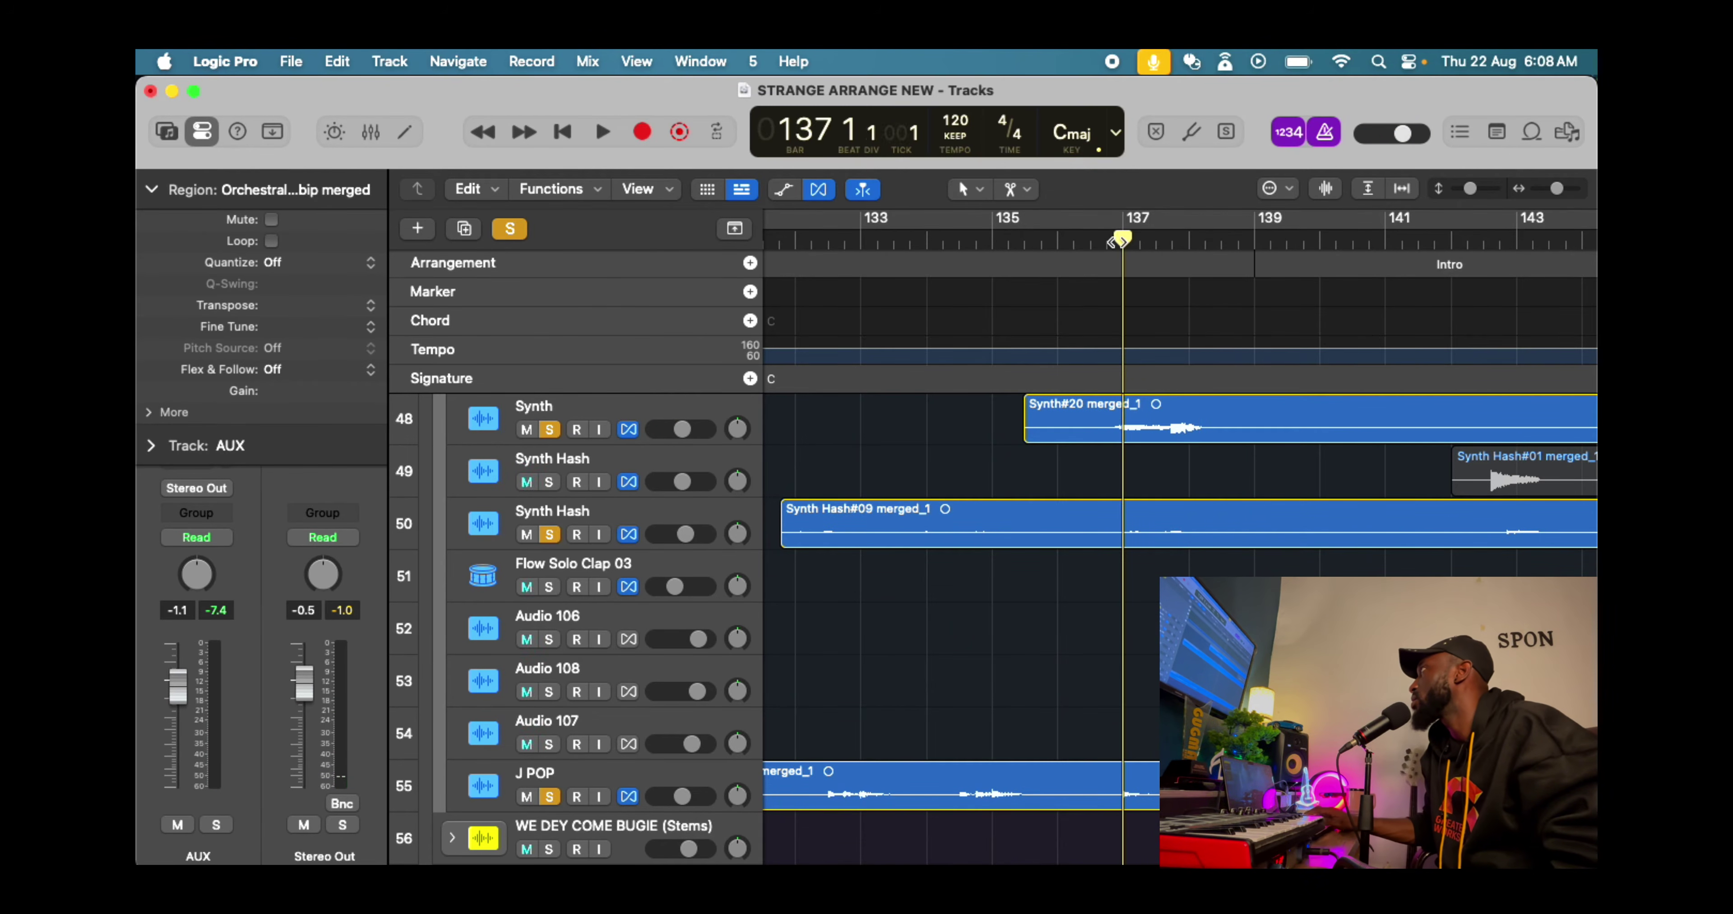
key("space")
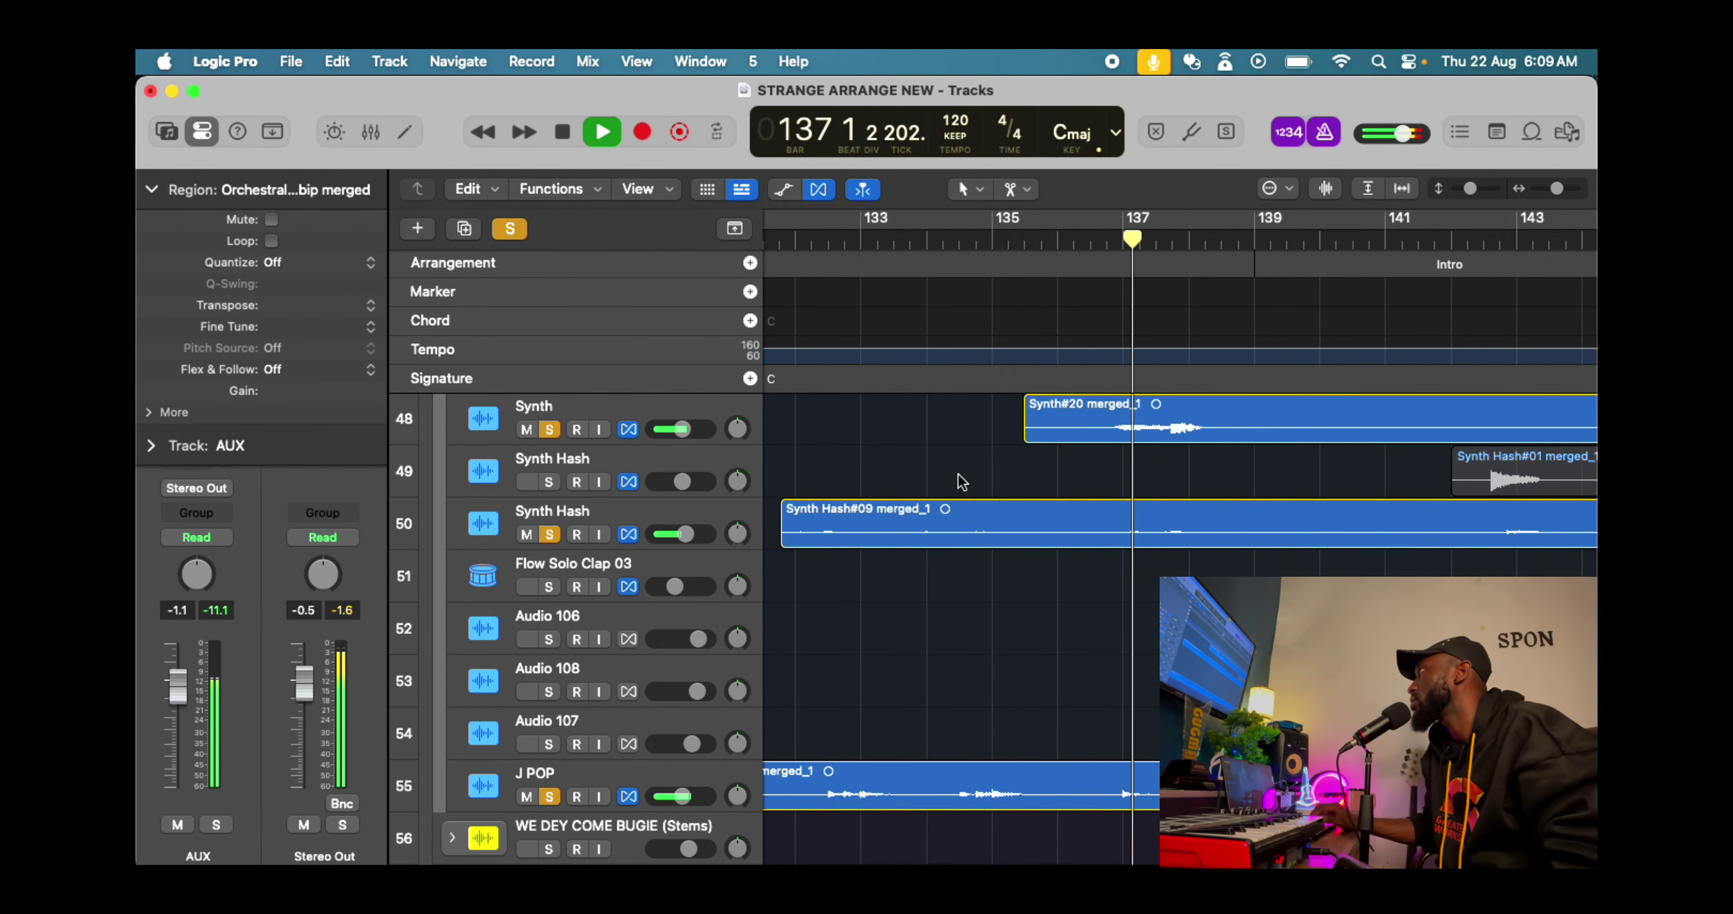
Unsolo the Synth Hash on track 50 and audition SYNTH Brass on track 41, switching the solo to the Marimba on track 45
left_click(550, 534)
scroll(551, 431, "up", 10)
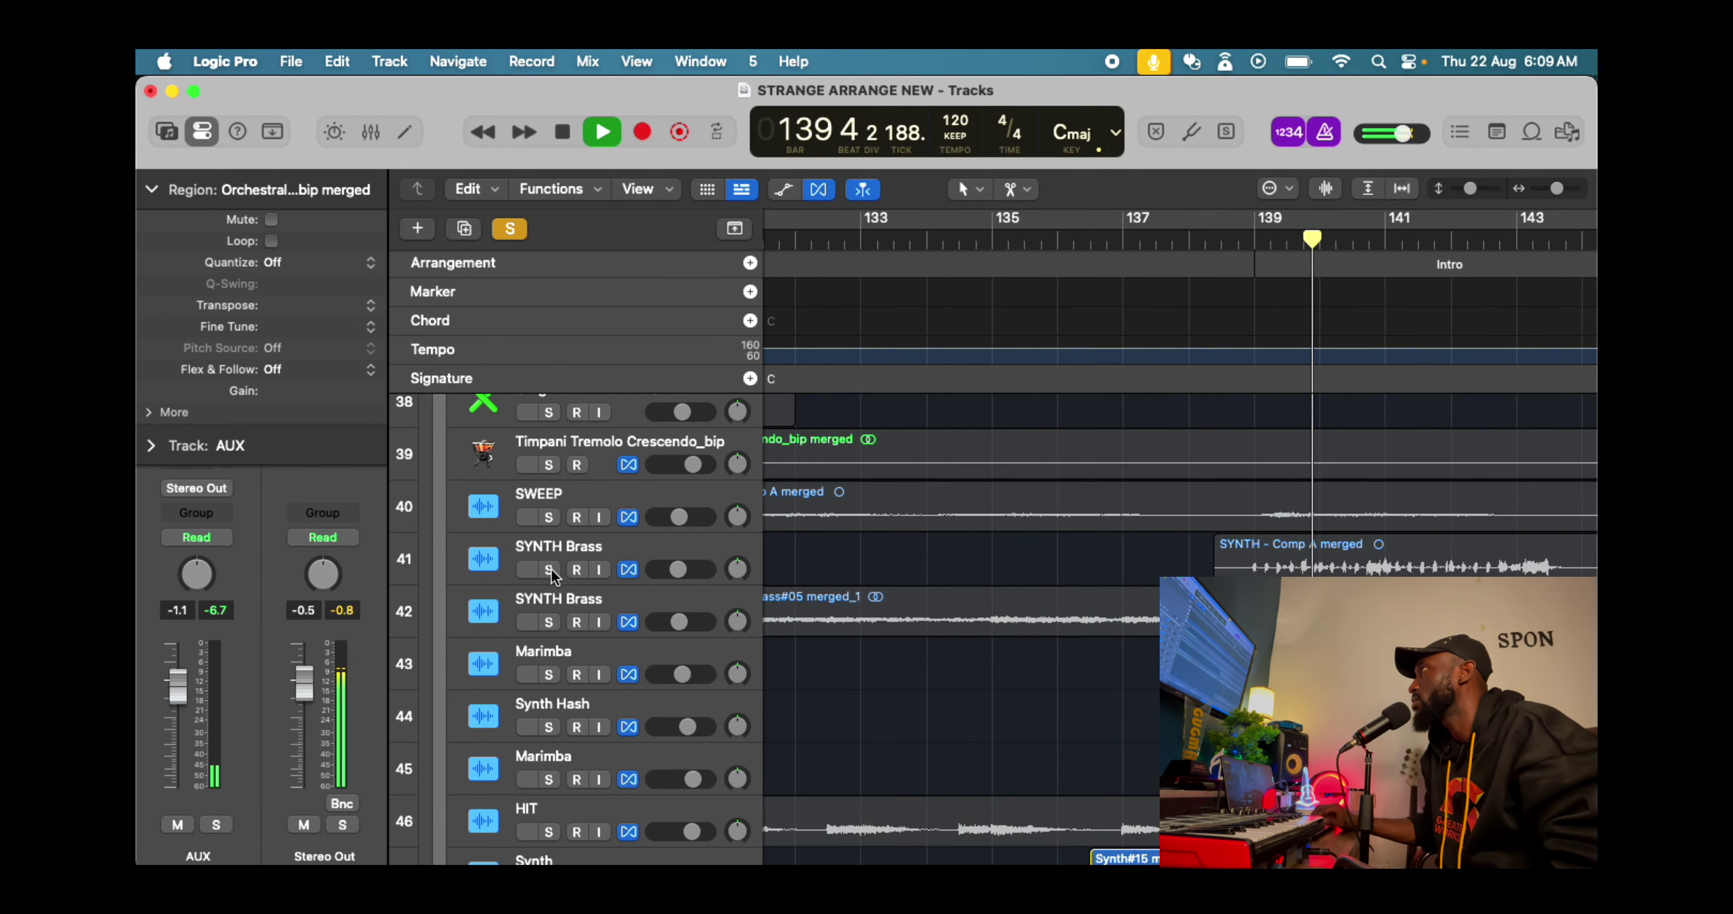
left_click(550, 569)
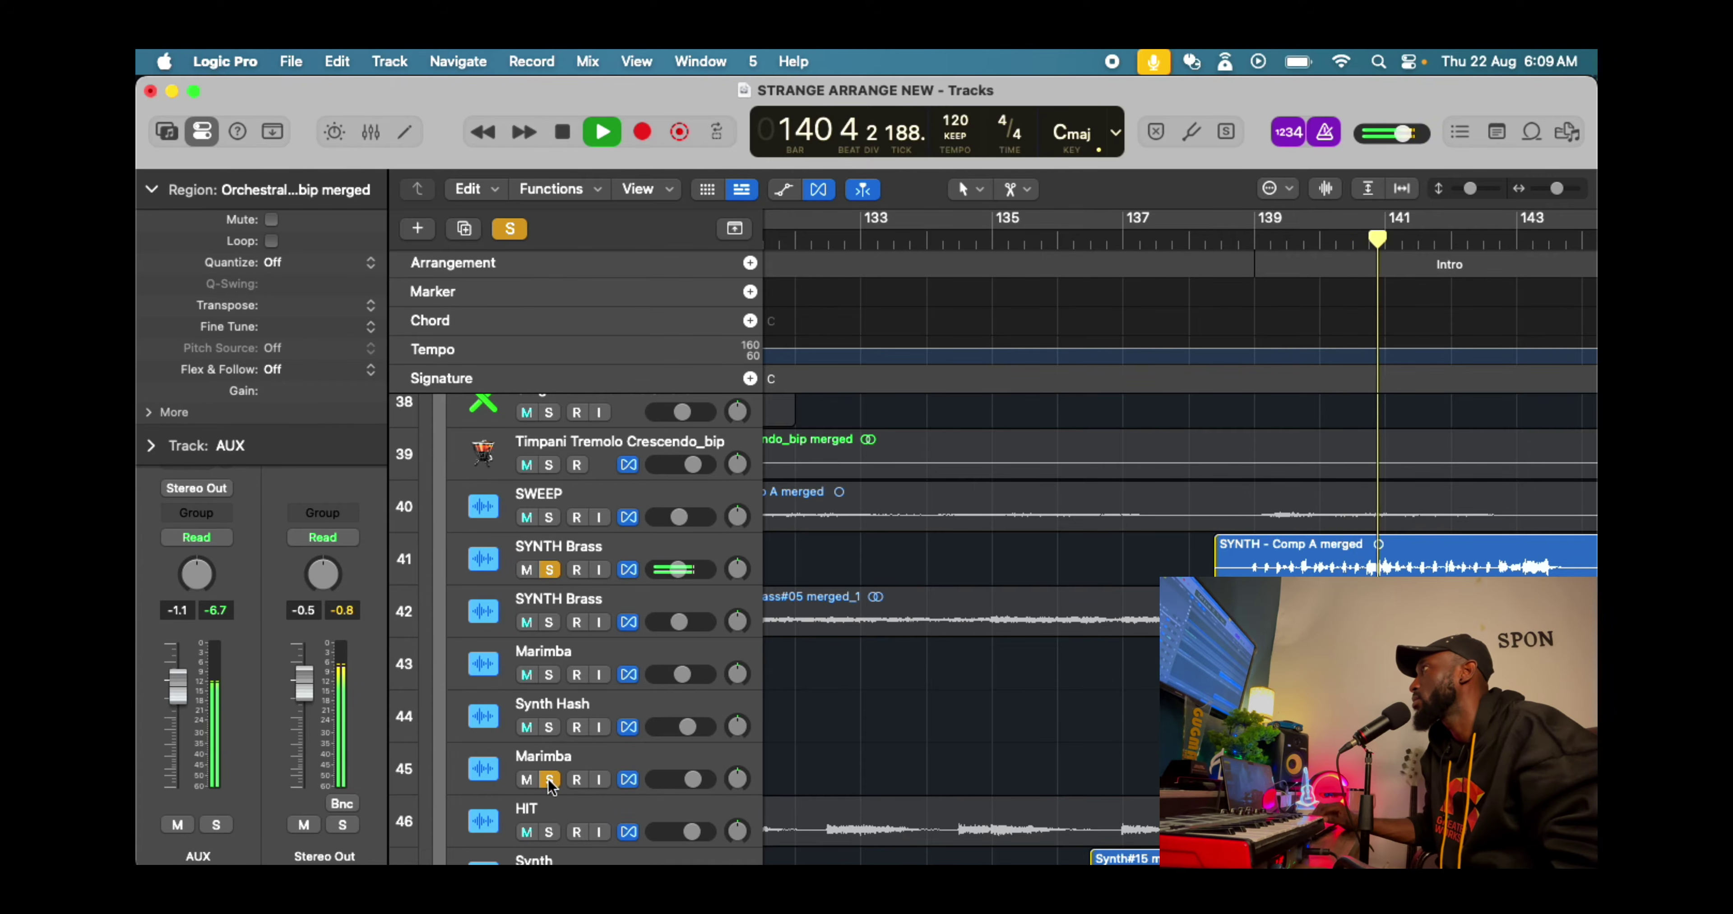
left_click(549, 778)
left_click(548, 569)
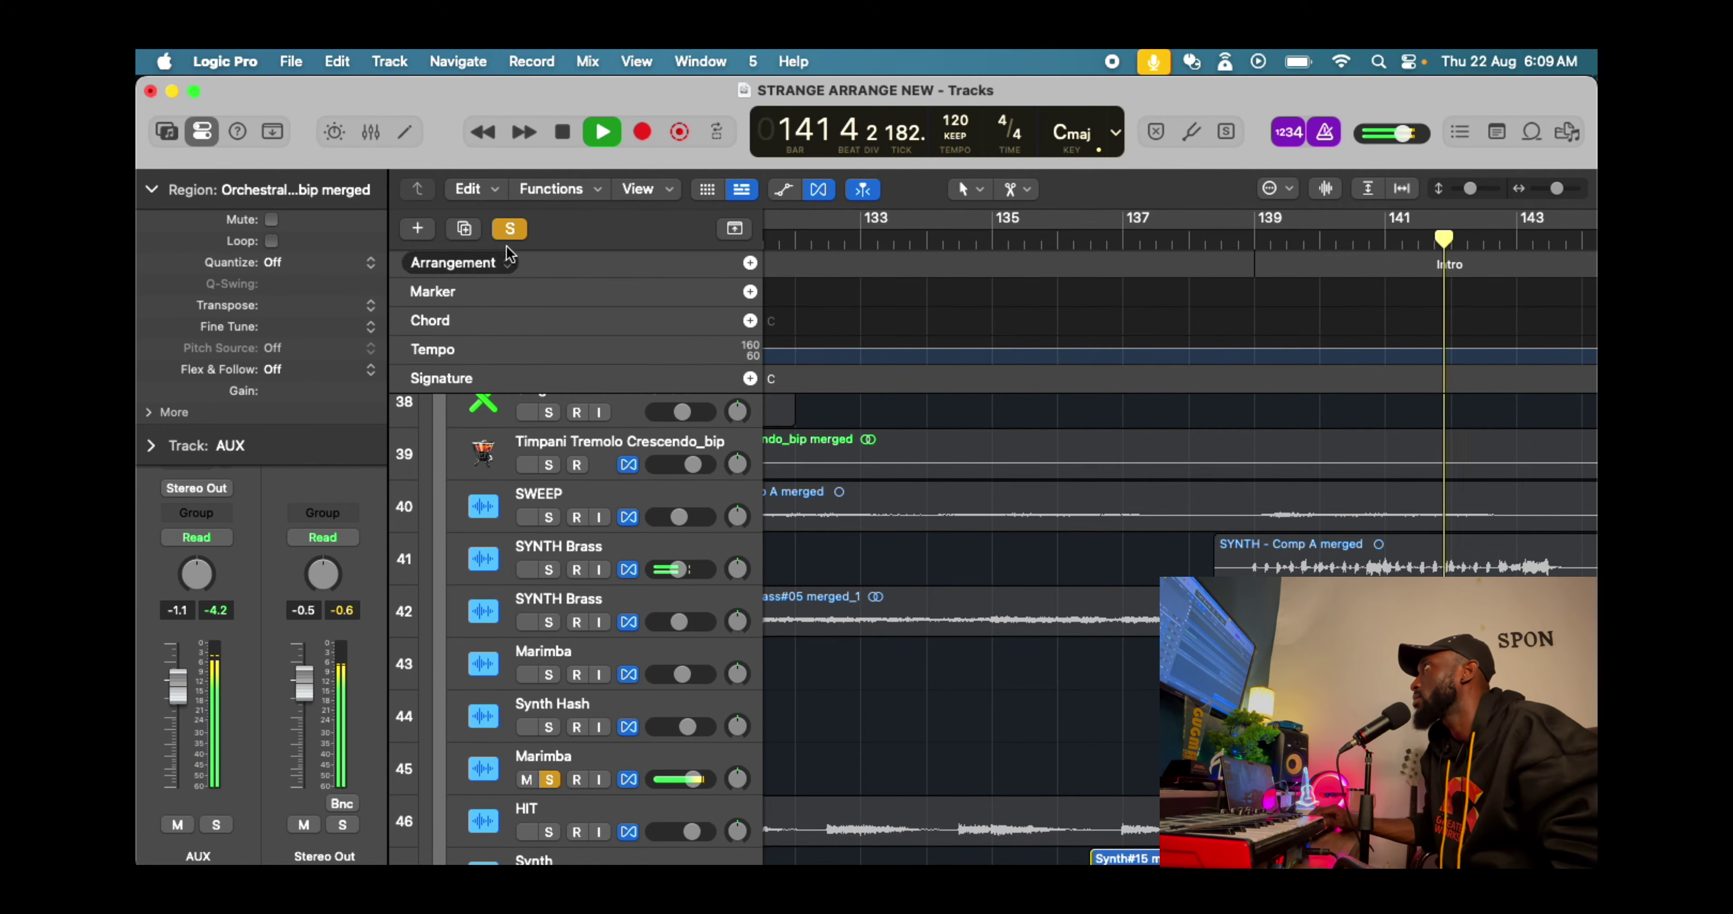
Clear the solo on all tracks, play the full mix from bar 133 and examine the AUX stack's regions through the Intro
left_click(509, 229)
left_click(899, 238)
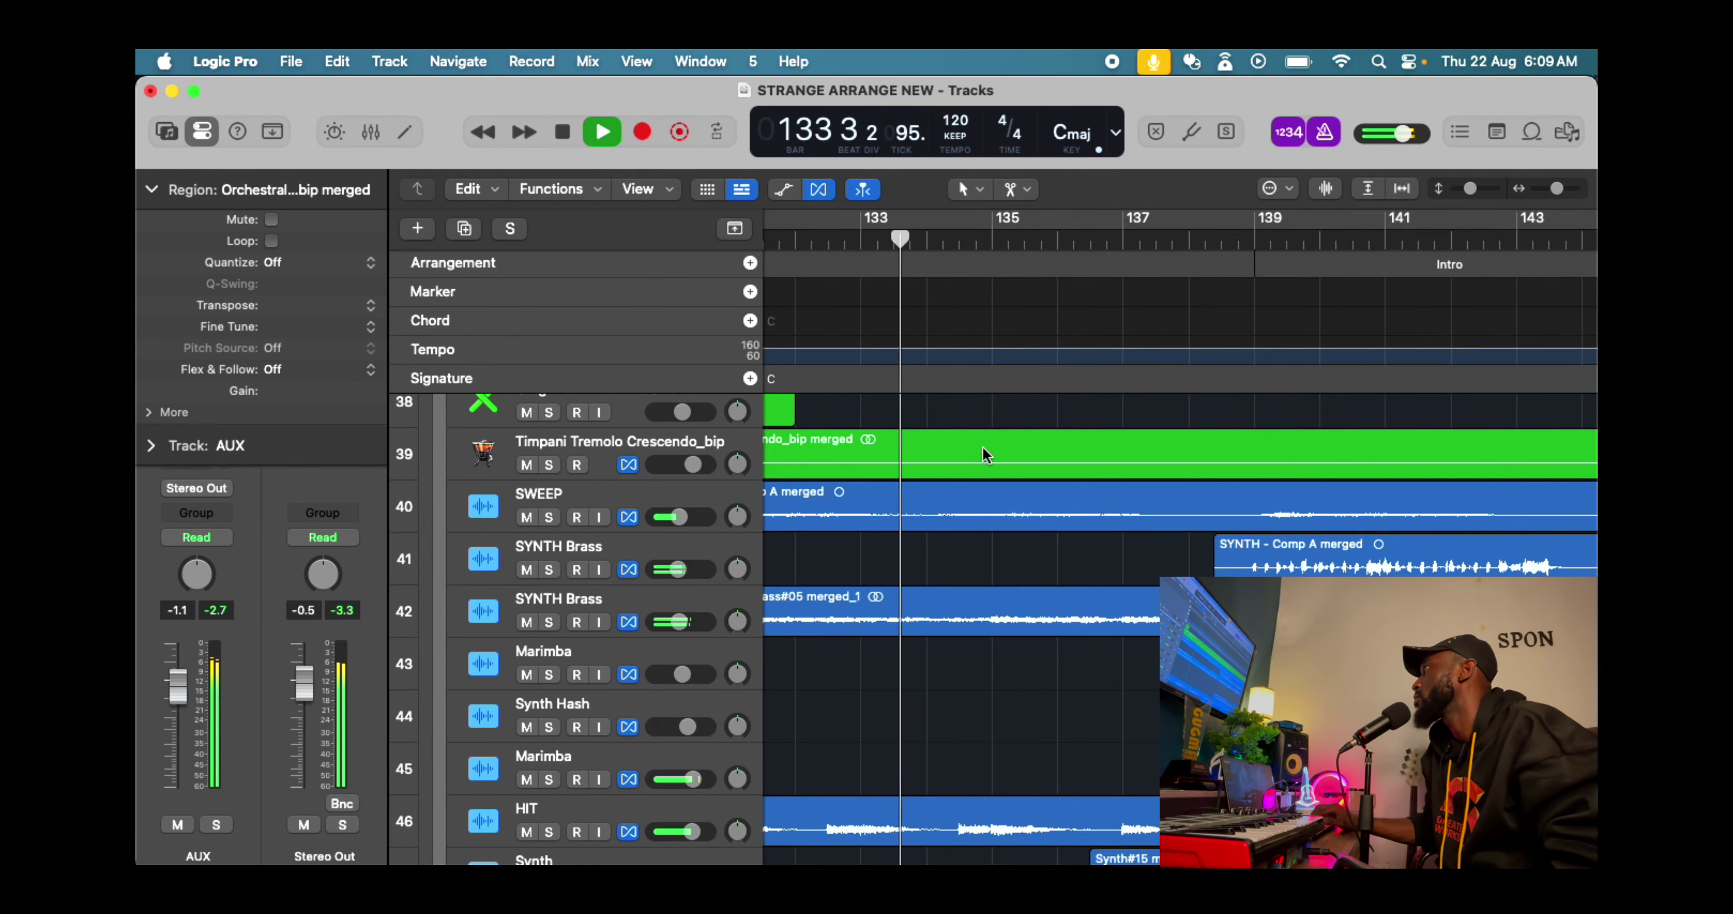
scroll(983, 446, "down", 8)
scroll(983, 446, "up", 5)
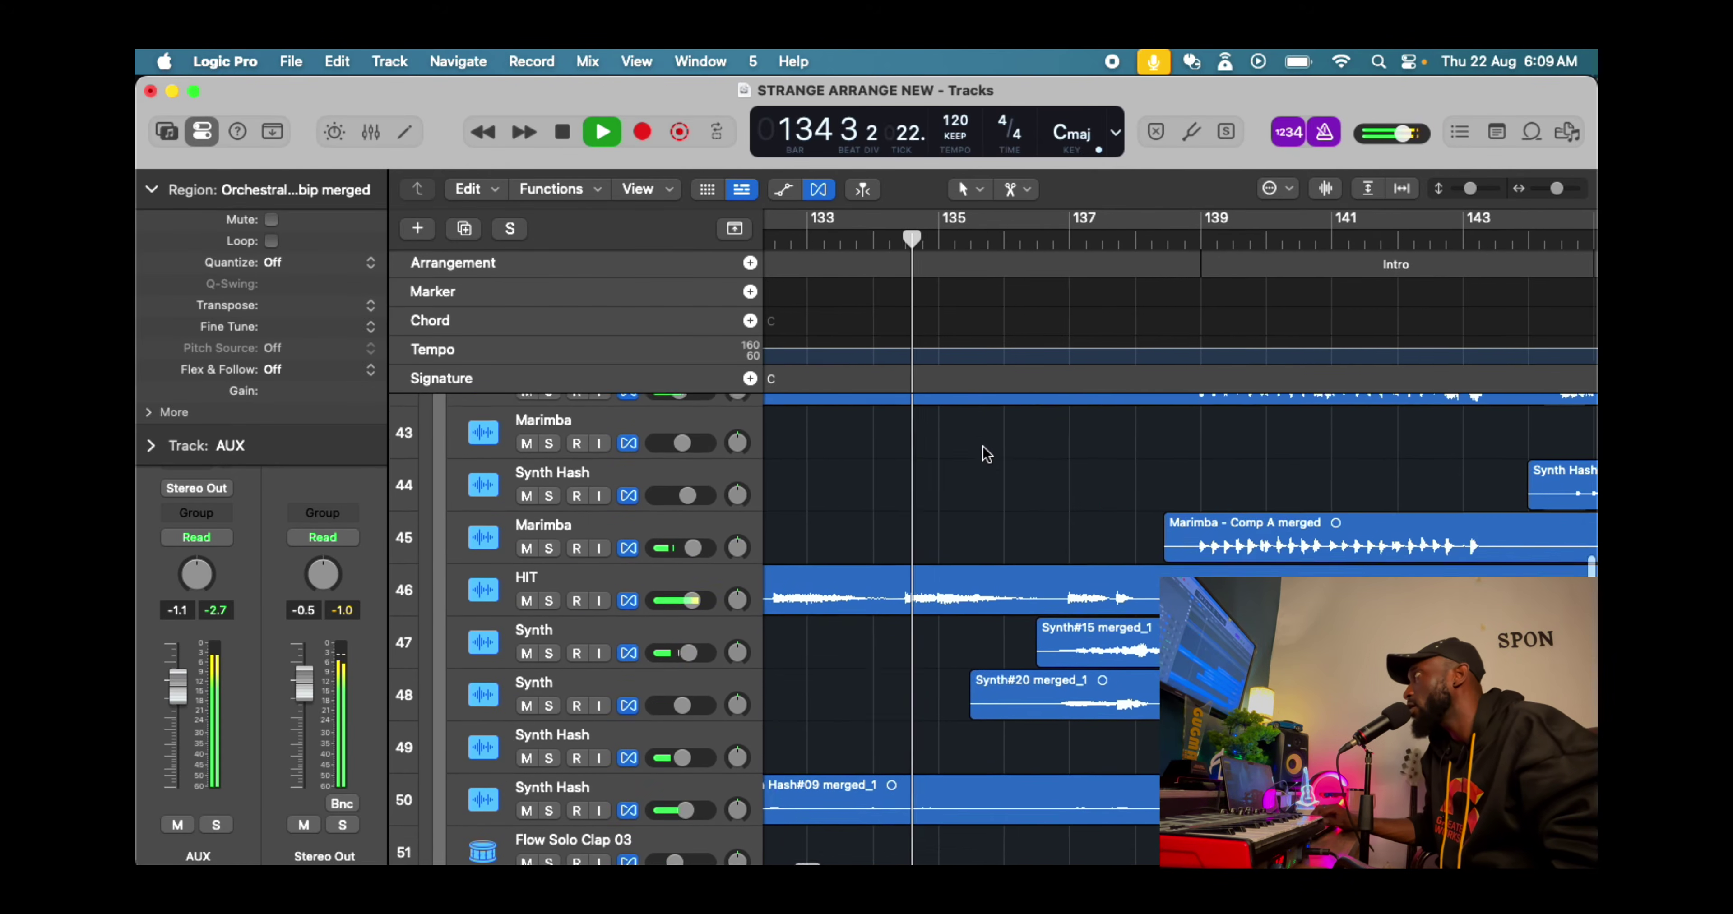
scroll(986, 456, "up", 2)
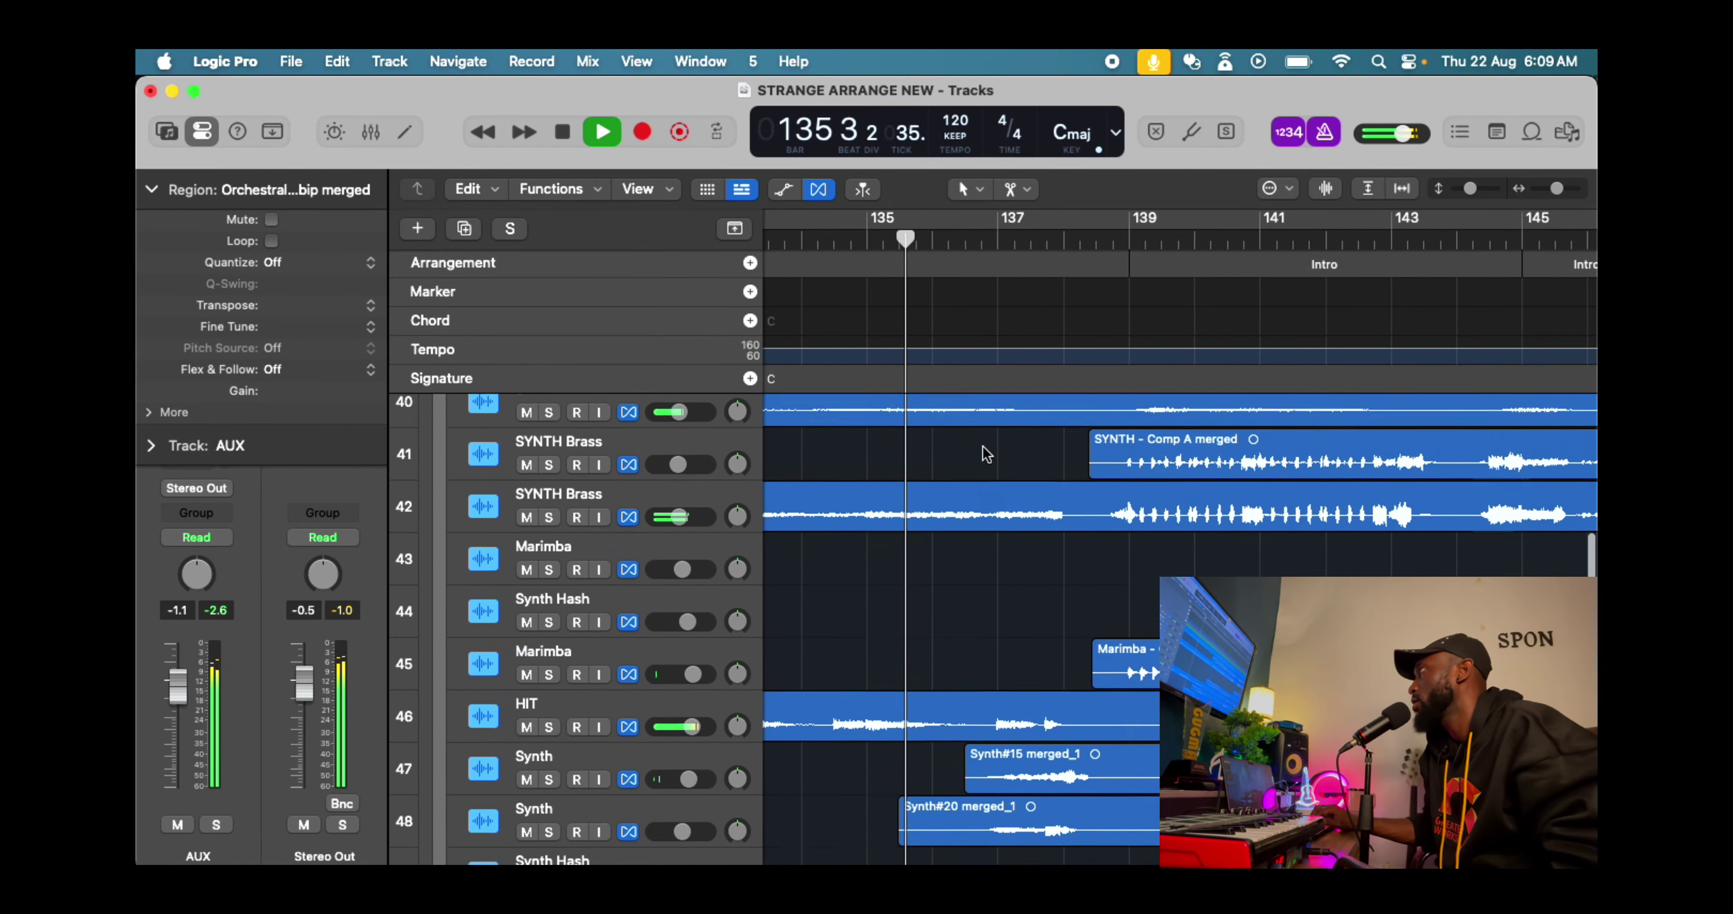
scroll(1002, 491, "down", 2)
scroll(1013, 518, "up", 2)
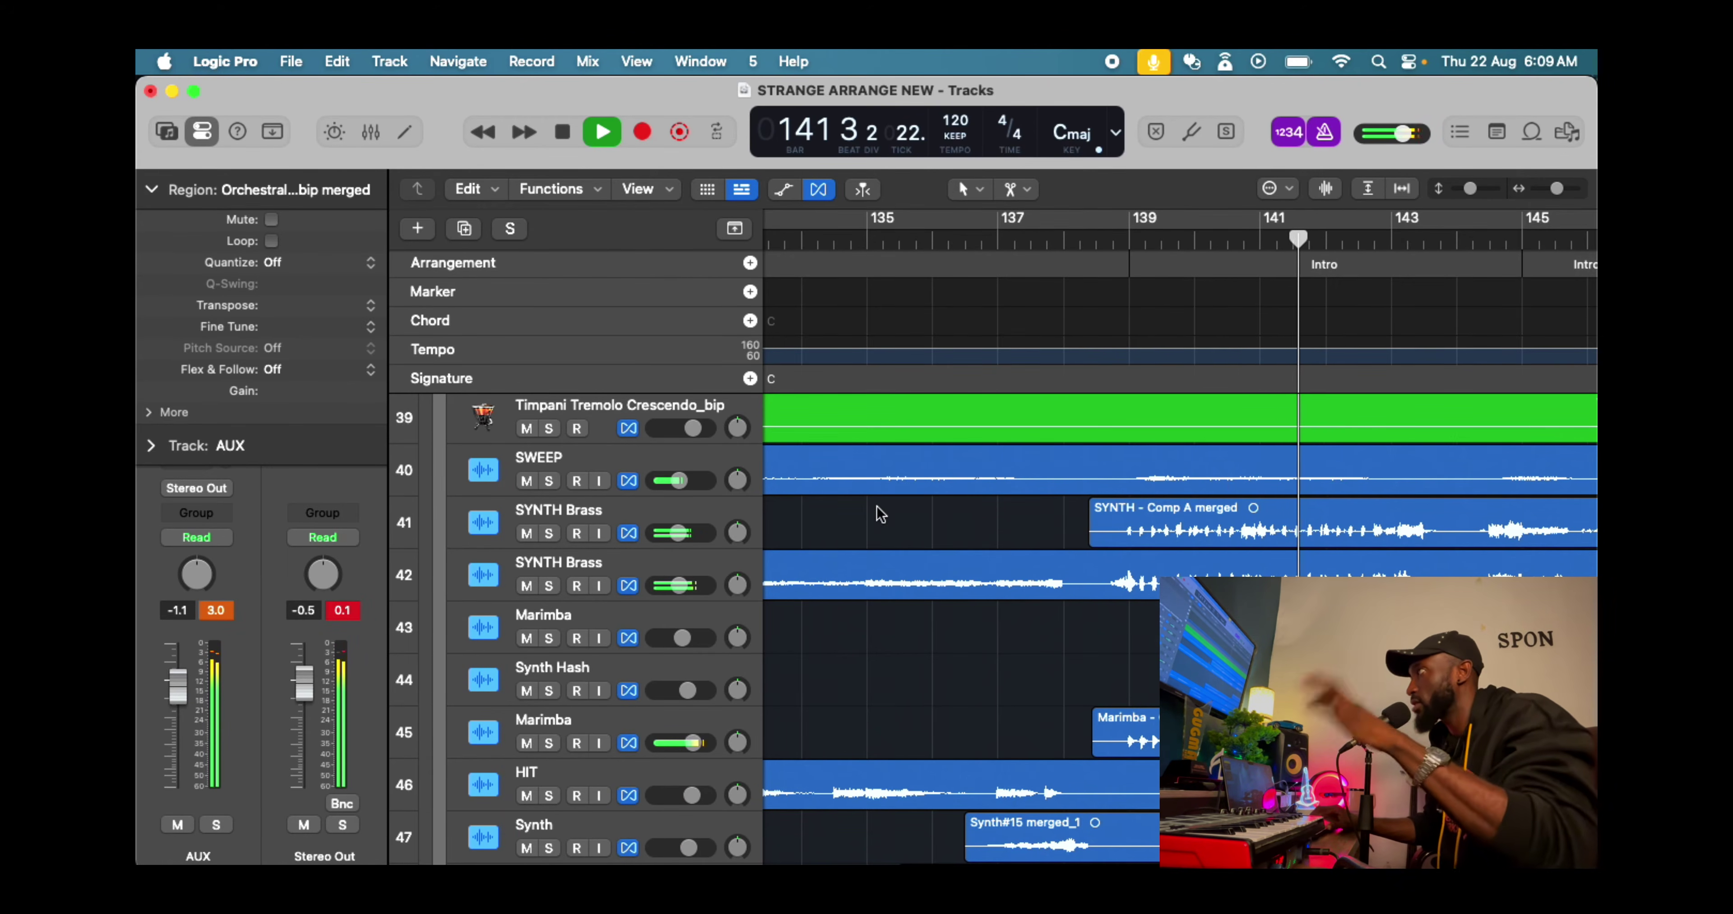
scroll(561, 514, "up", 3)
scroll(562, 514, "down", 3)
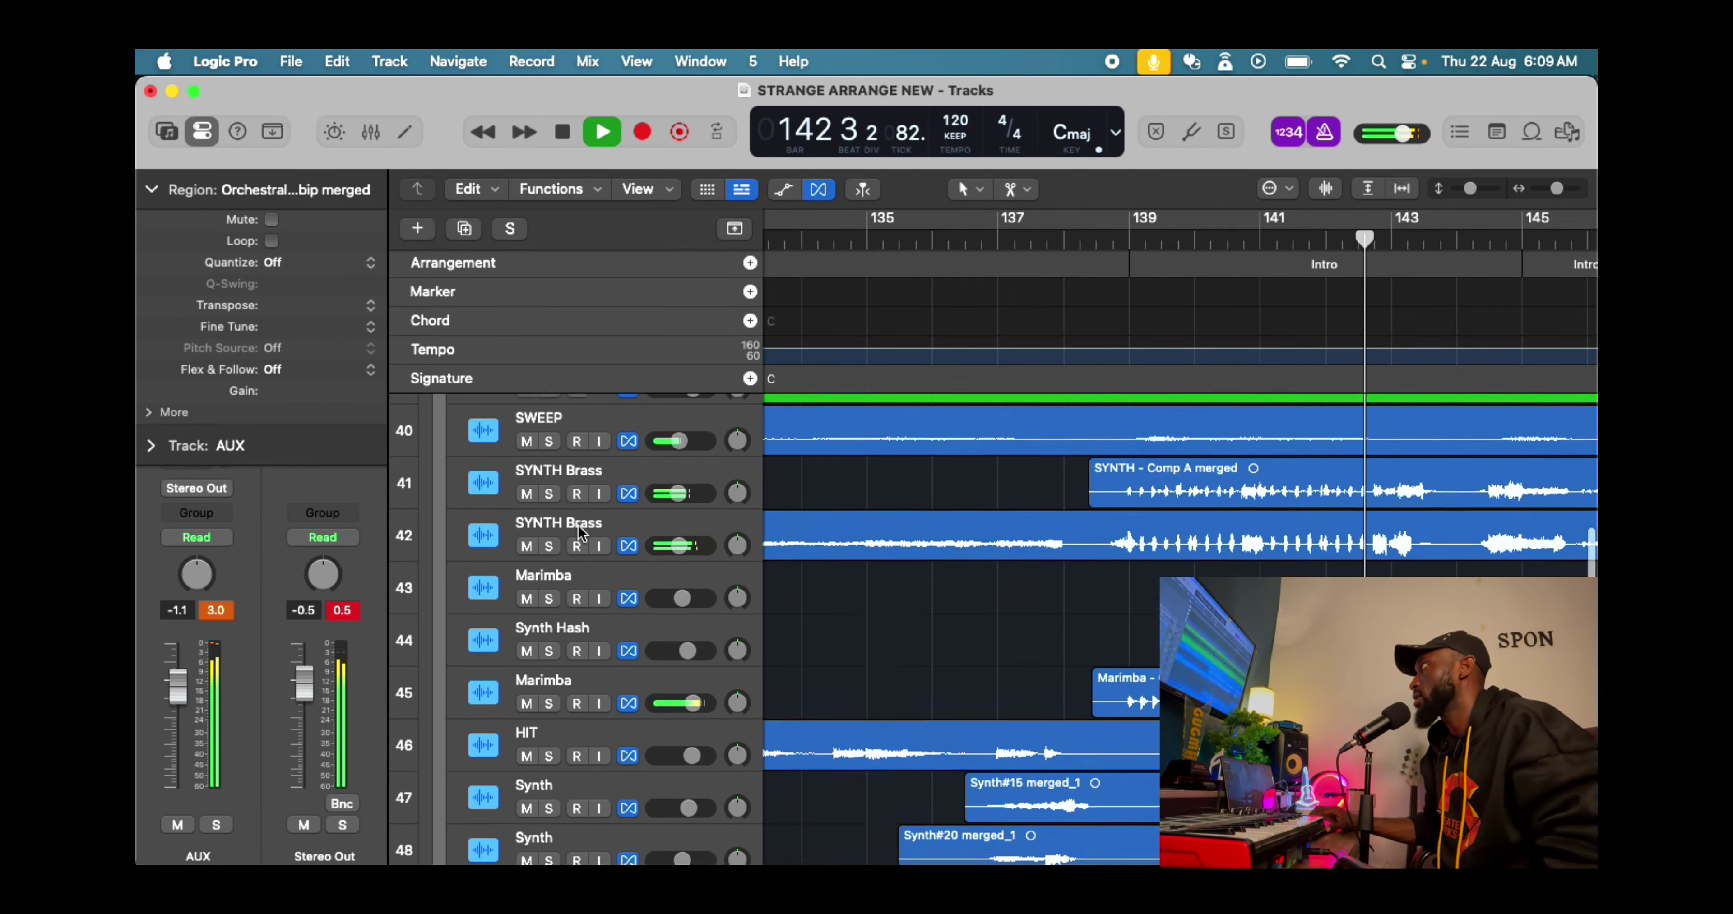
scroll(703, 591, "up", 2)
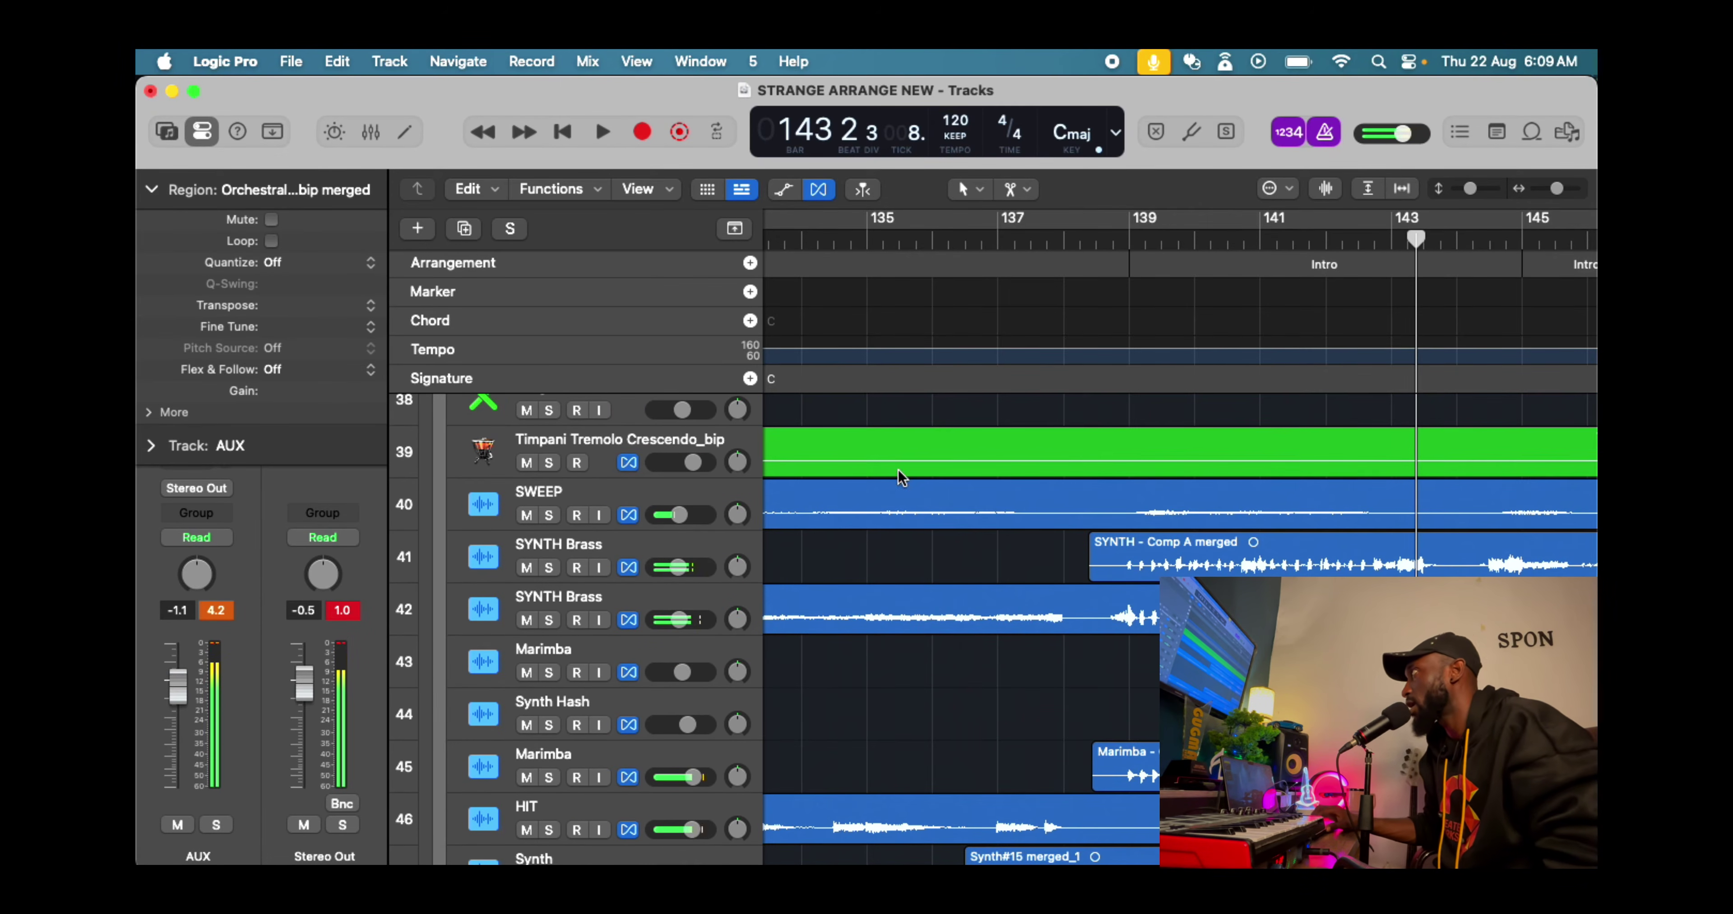
Set a cycle range from bar 139 to bar 144 and play both SYNTH Brass tracks soloed from bar 139
left_click(1133, 231)
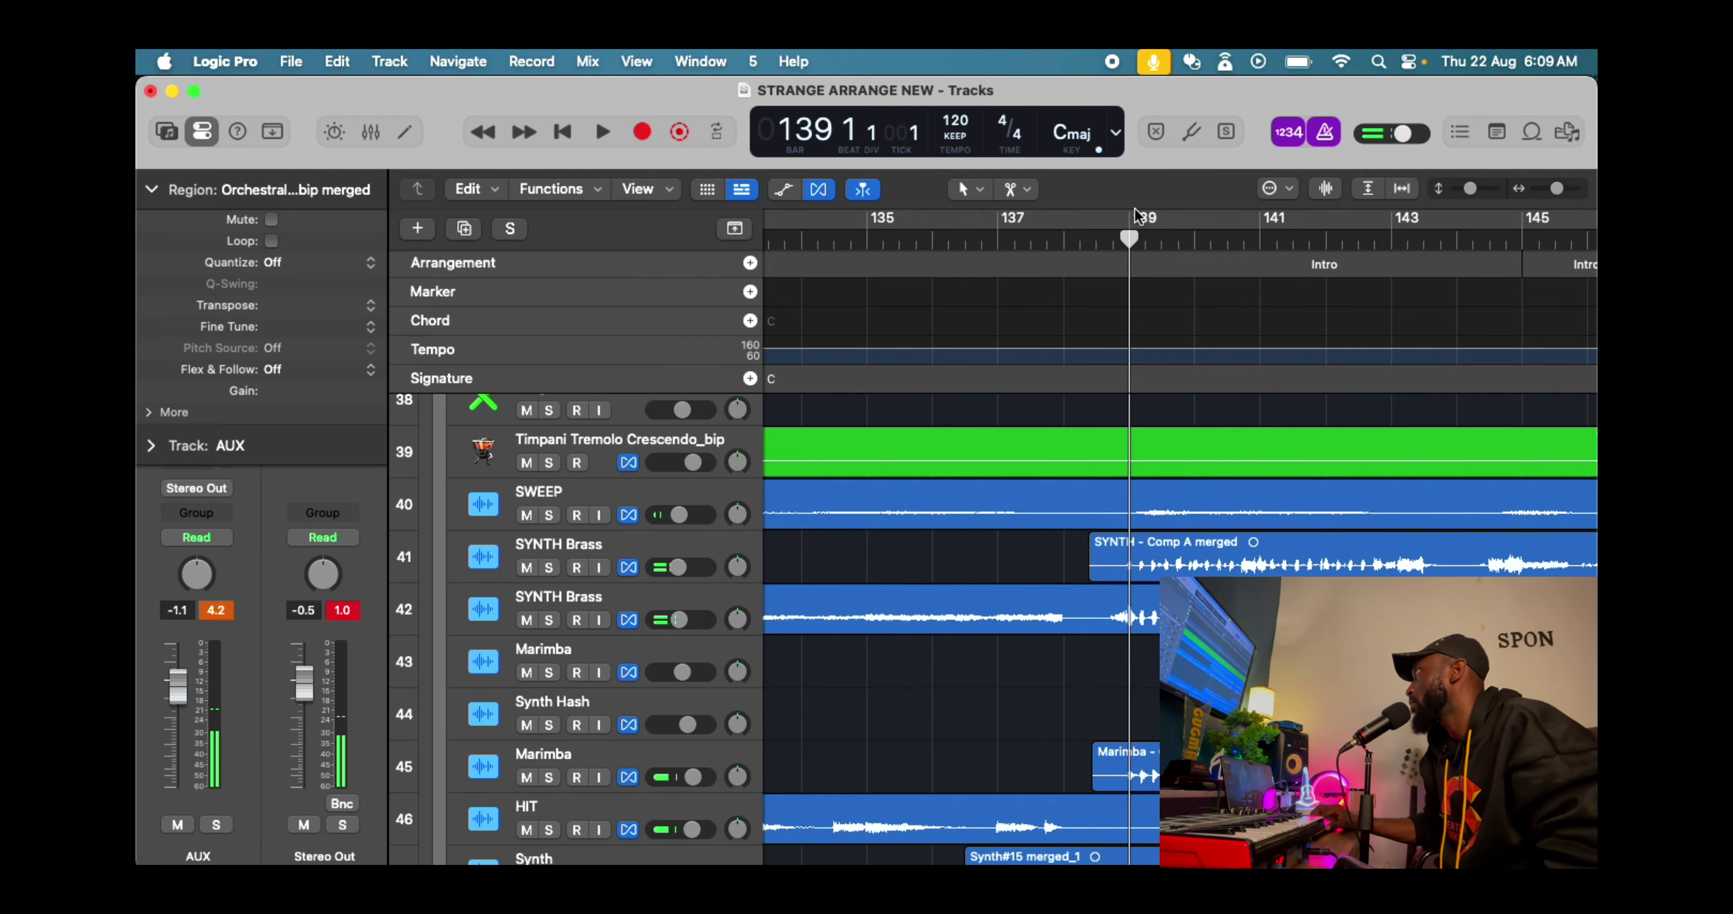
left_click(1135, 217)
left_click_drag(1130, 219, 1453, 239)
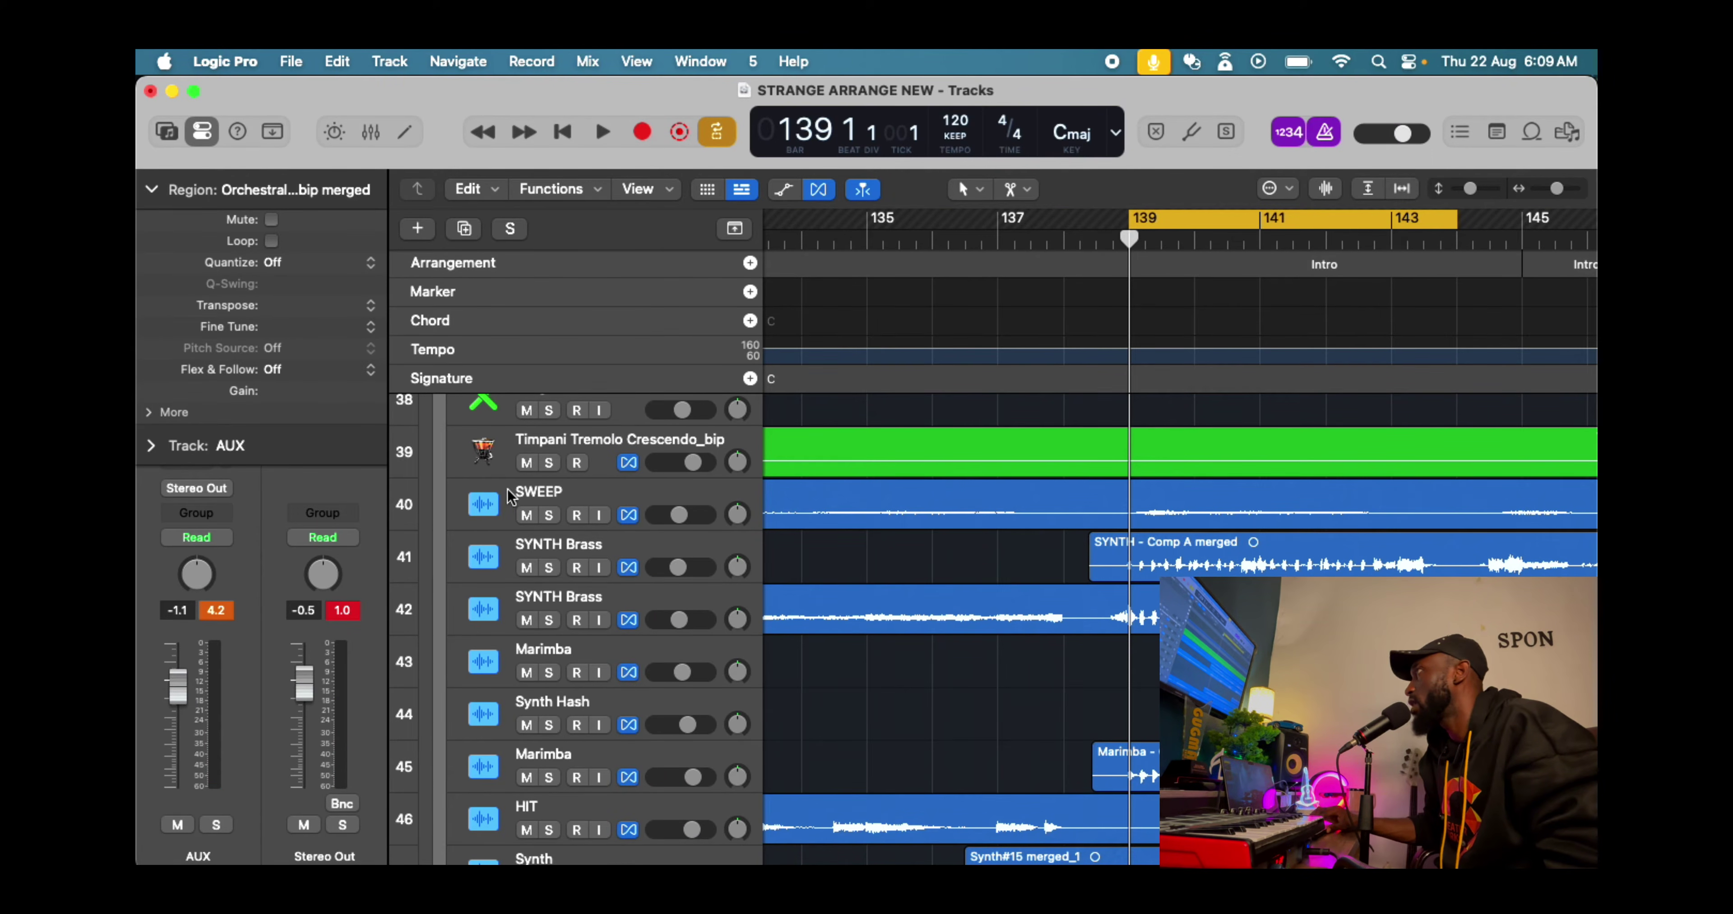
left_click_drag(549, 568, 550, 612)
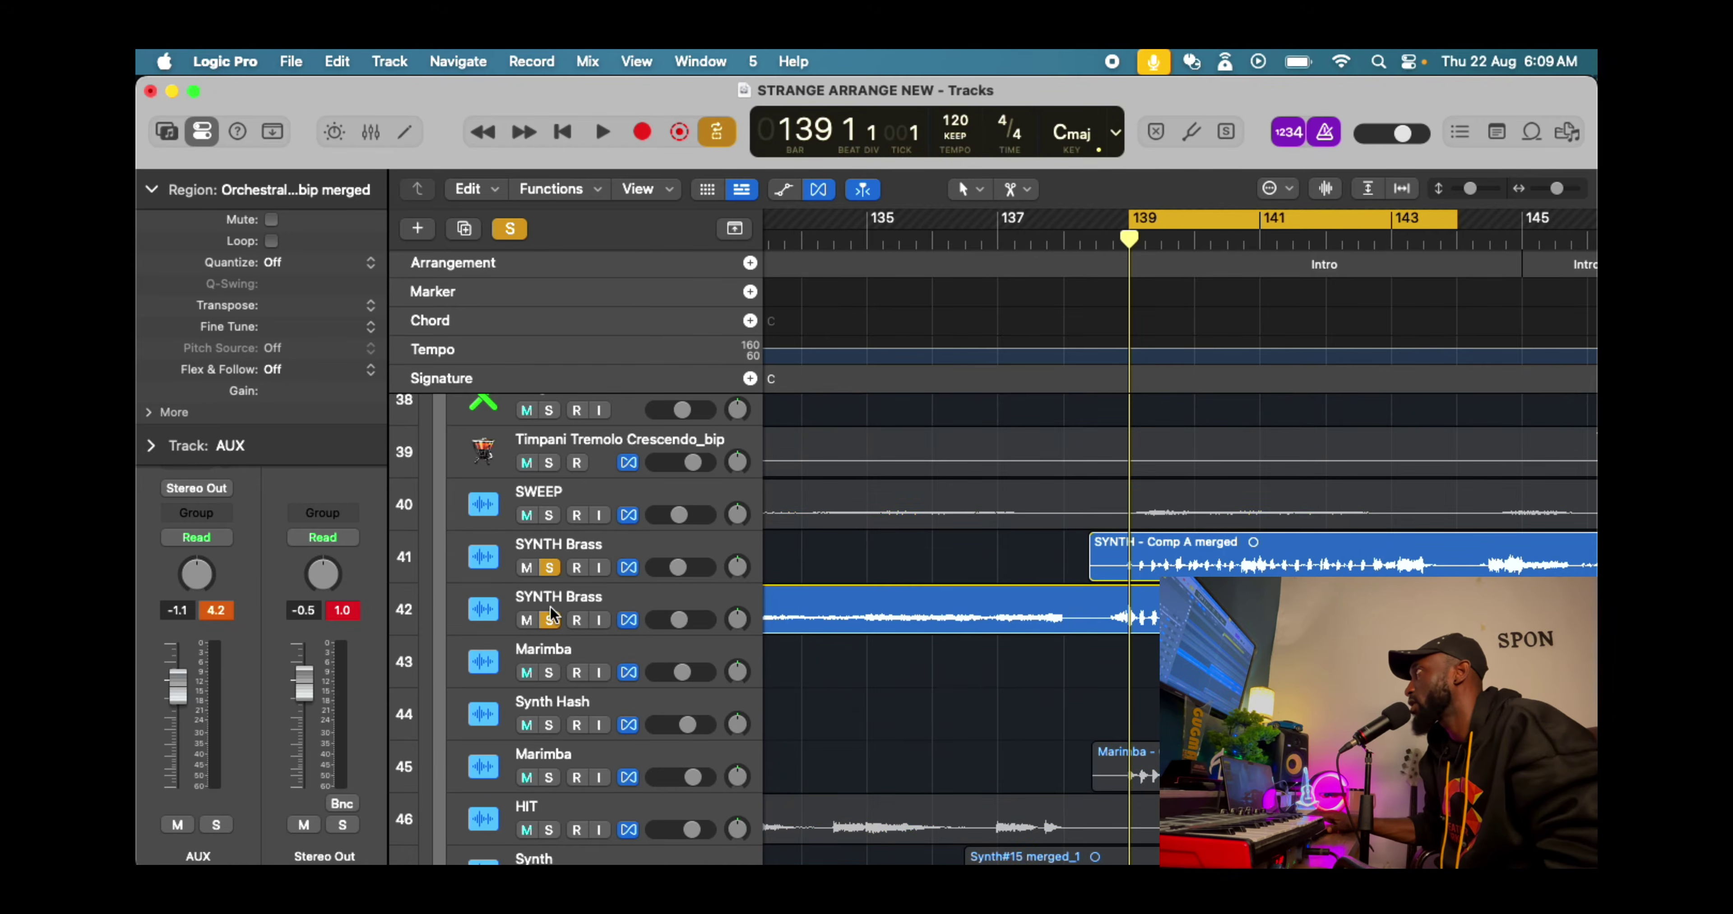
key("space")
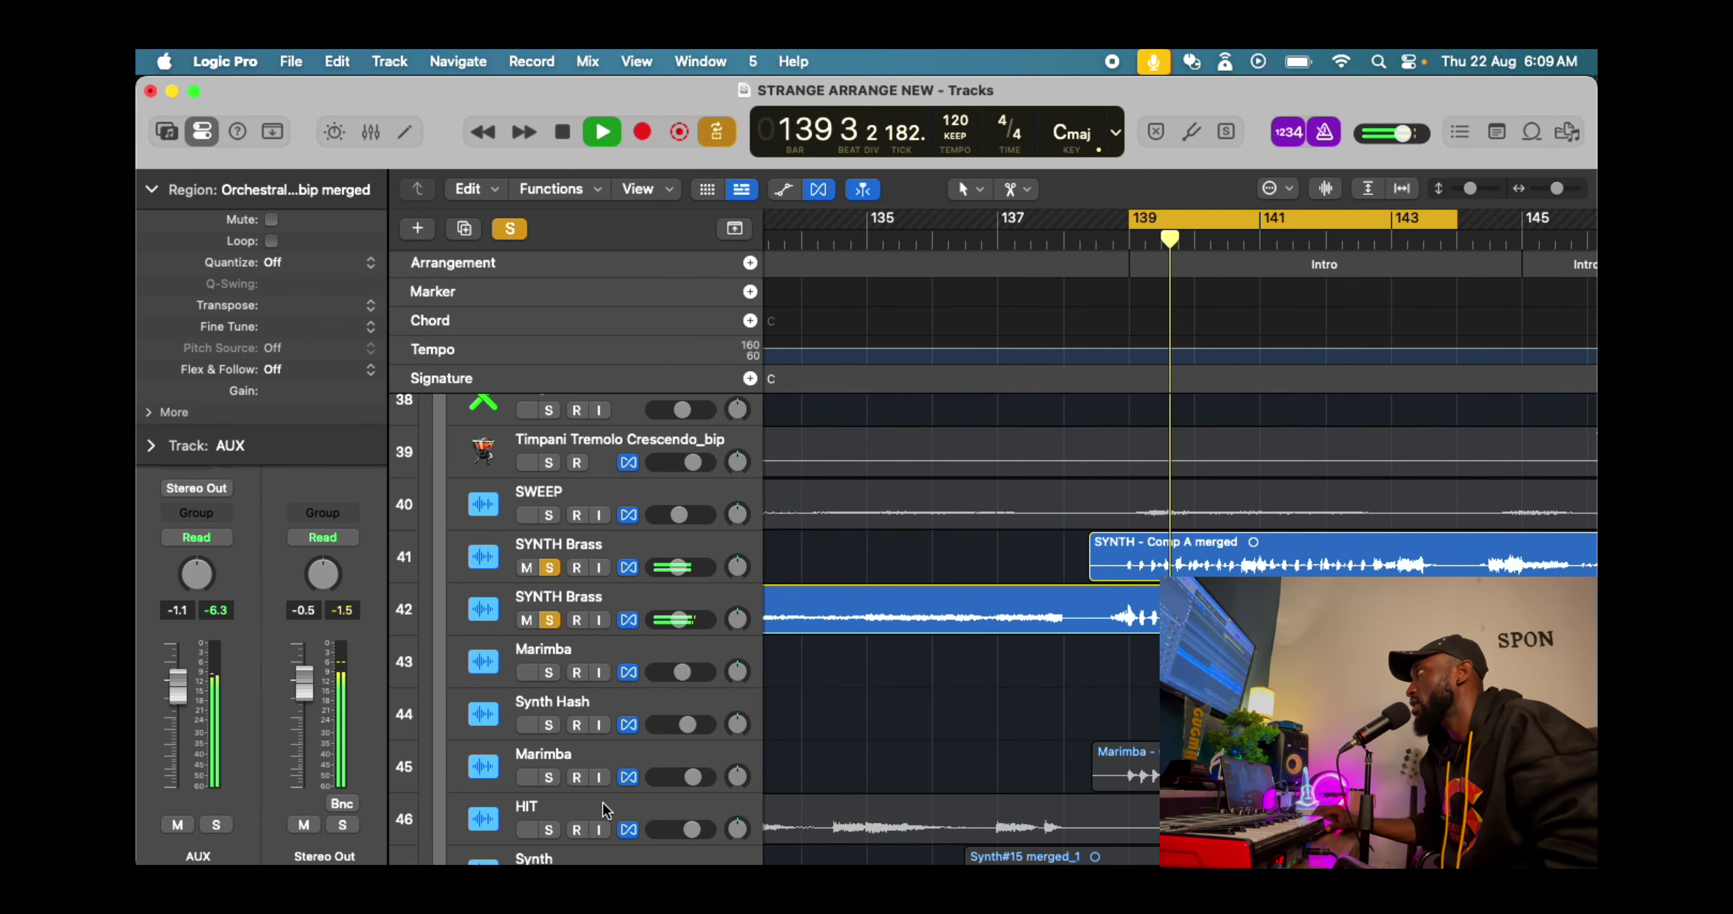
Audition the Marimba on track 45 alone from bar 139, and again with both SYNTH Brass tracks back in the solo
left_click(548, 778)
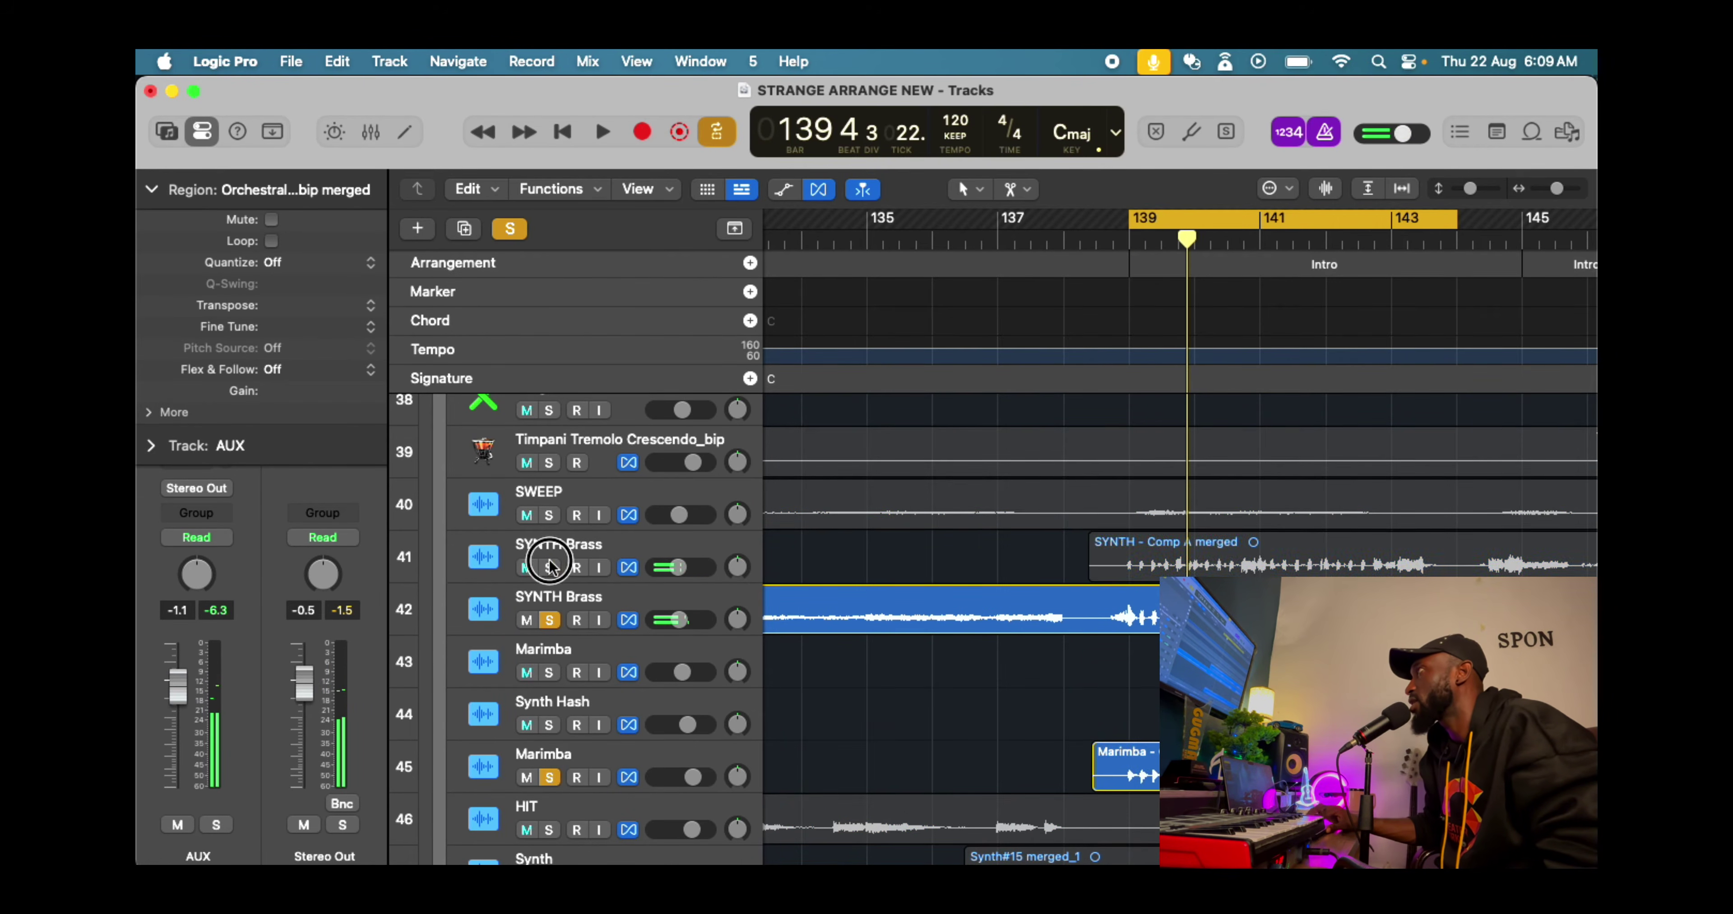
left_click_drag(549, 568, 547, 619)
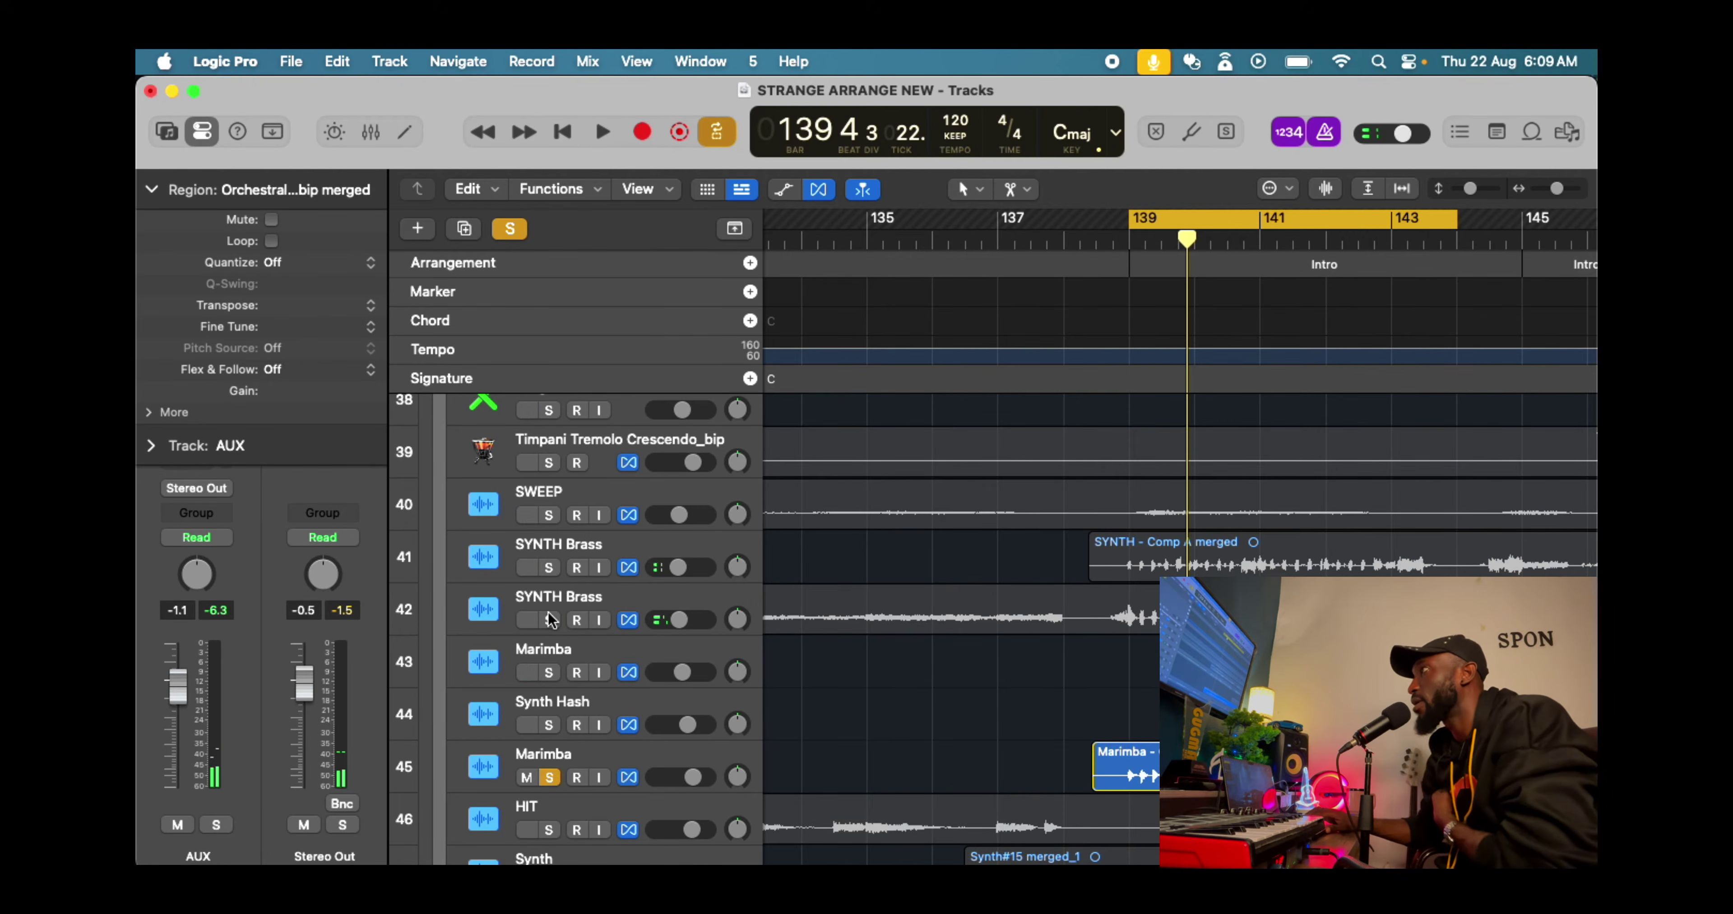
key("space")
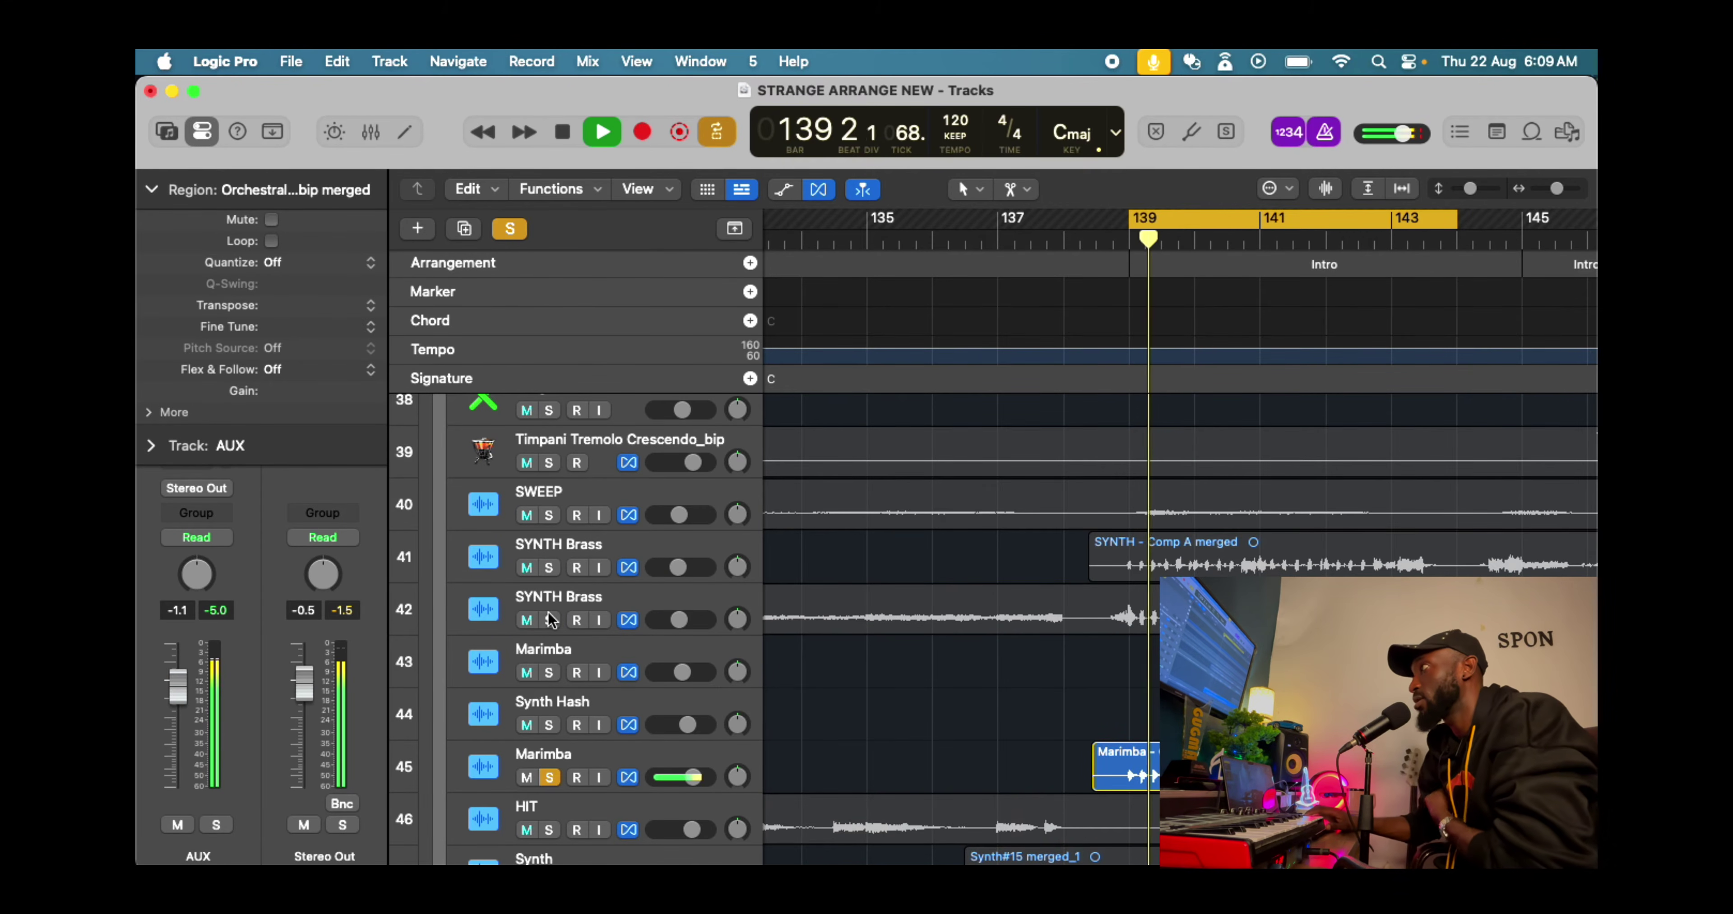
scroll(546, 611, "down", 8)
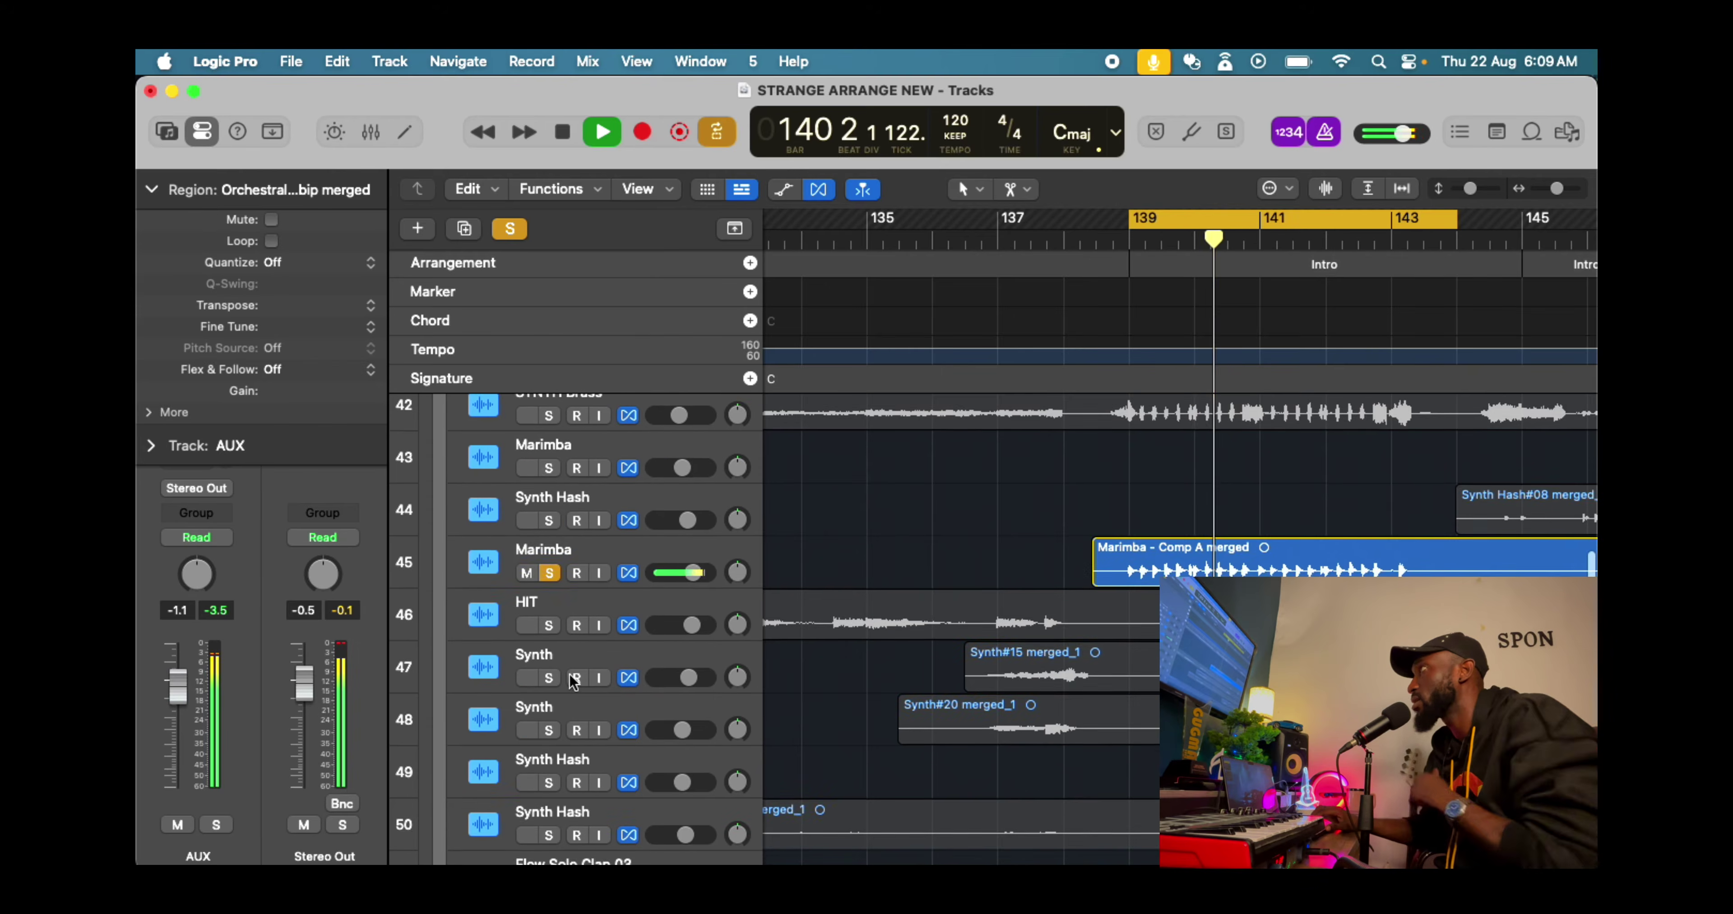
scroll(572, 664, "up", 8)
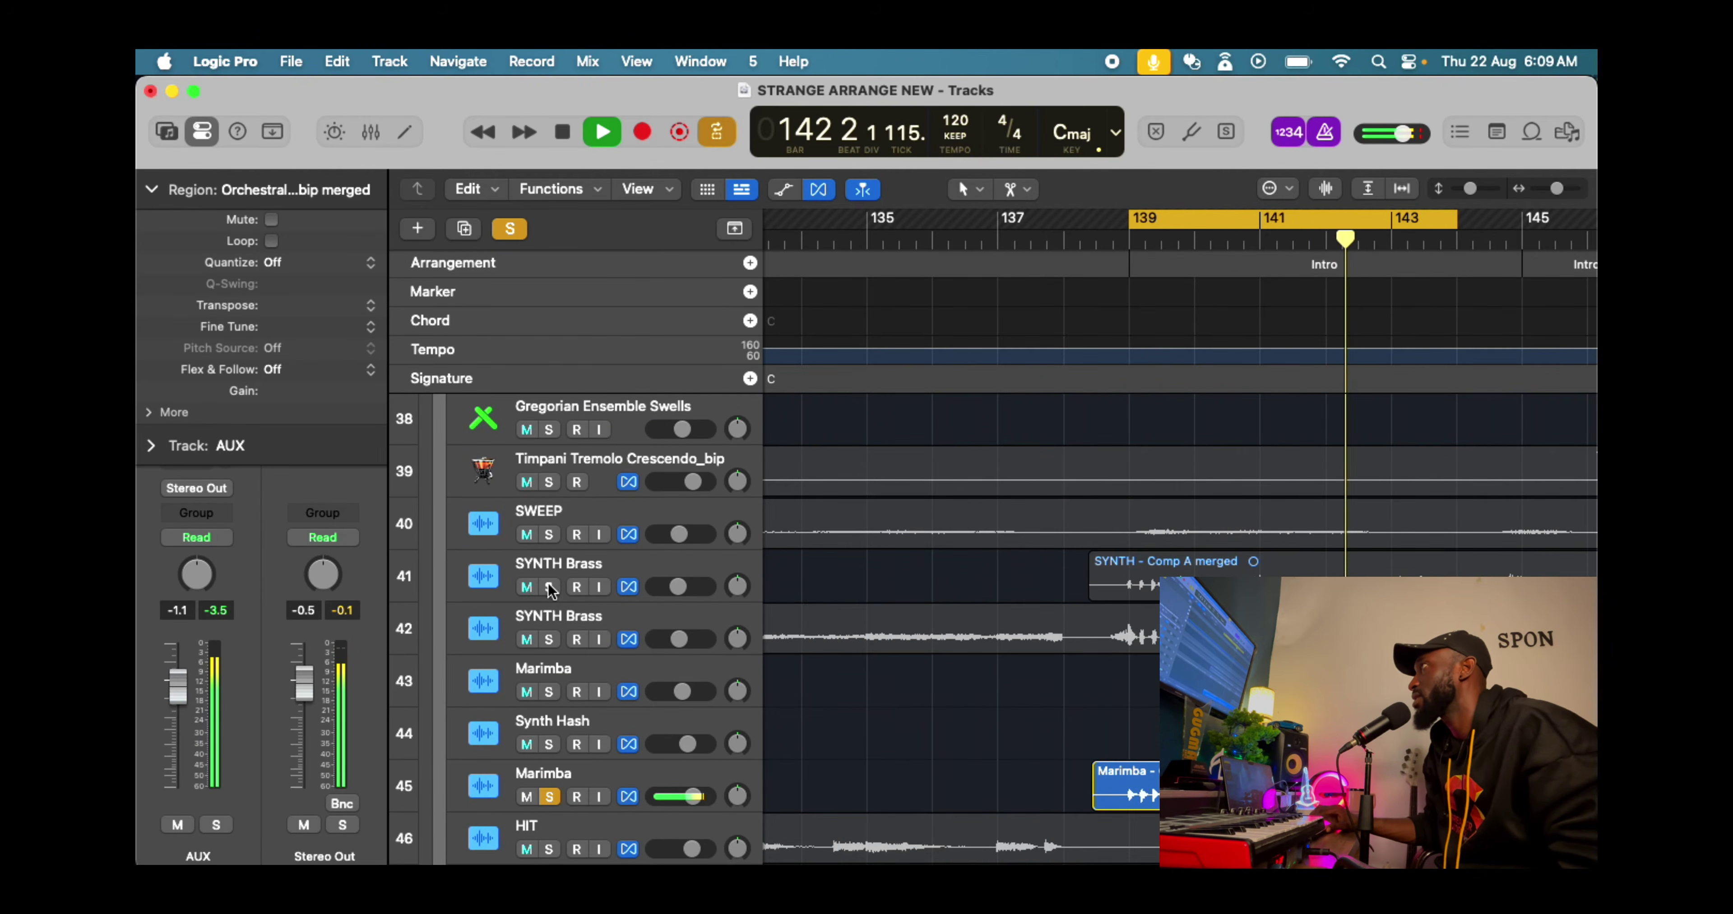
left_click_drag(549, 589, 549, 632)
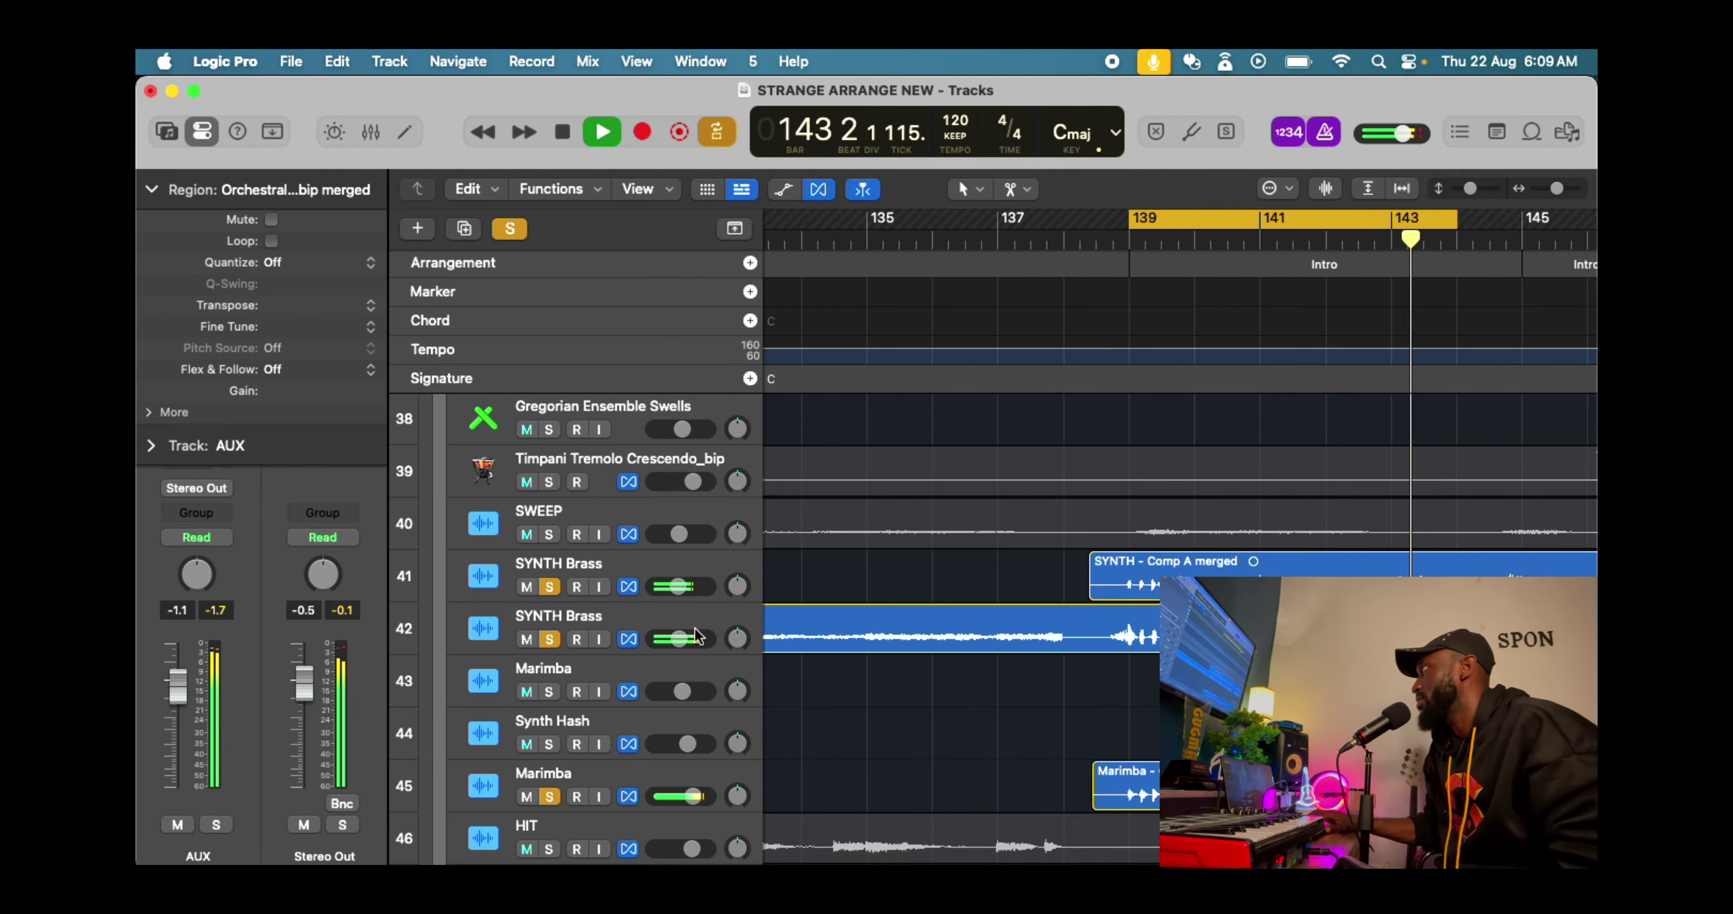
scroll(740, 633, "down", 4)
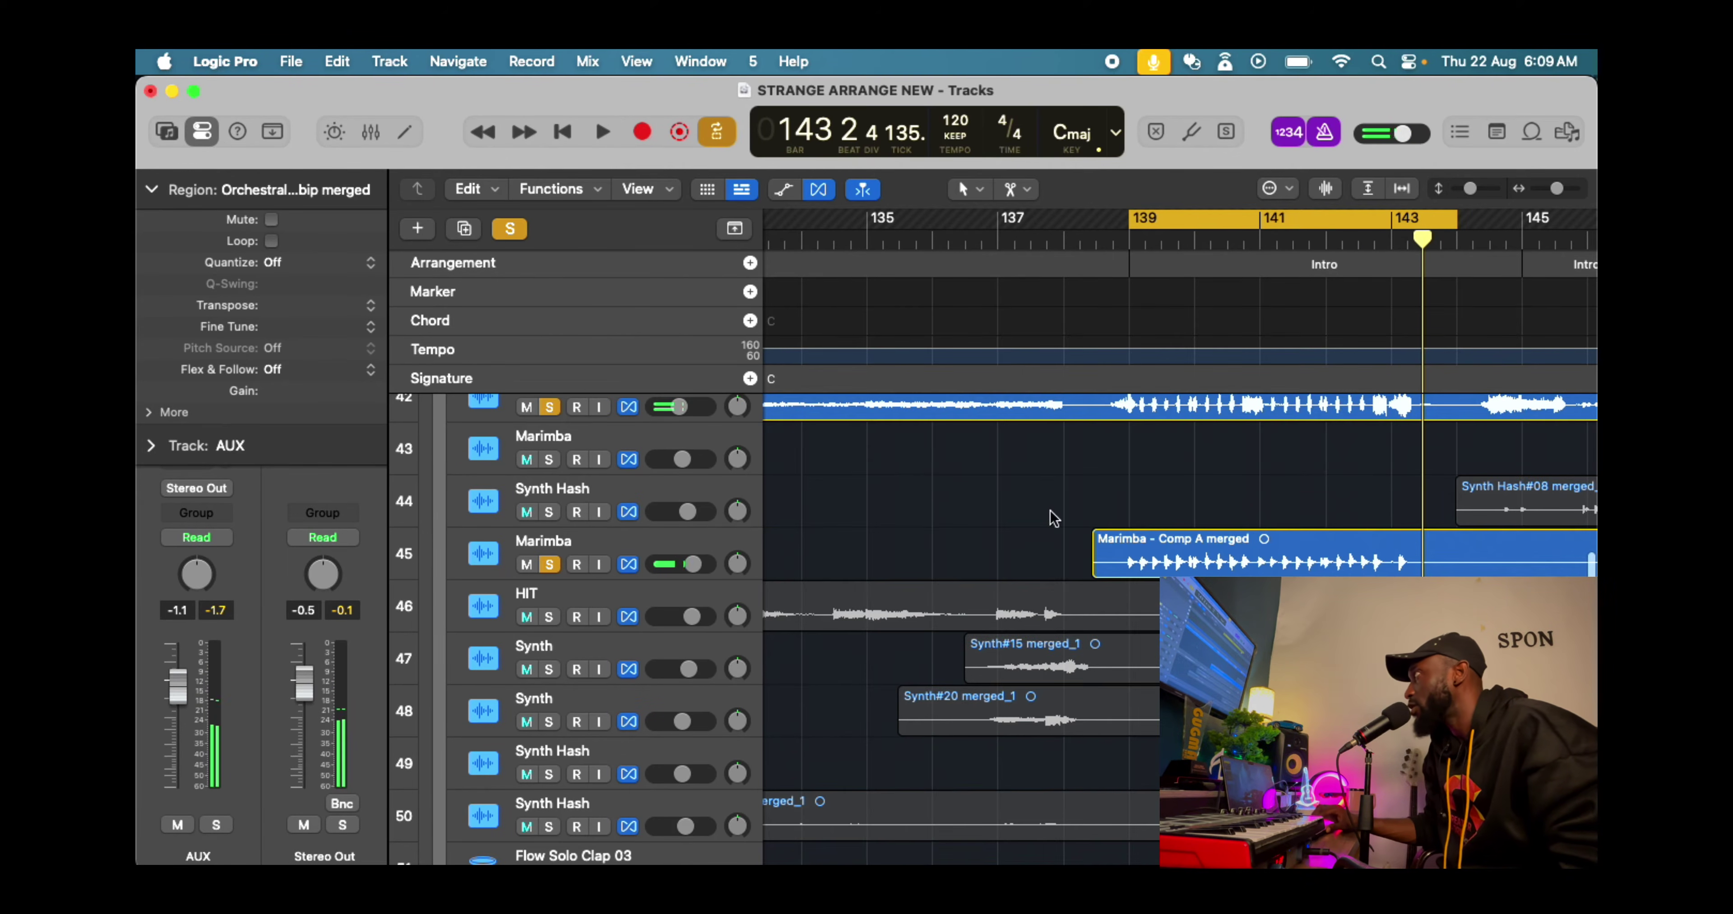
Turn off cycle mode and add HIT and the Synth on track 47 to the soloed brass and Marimba during playback
left_click(1238, 224)
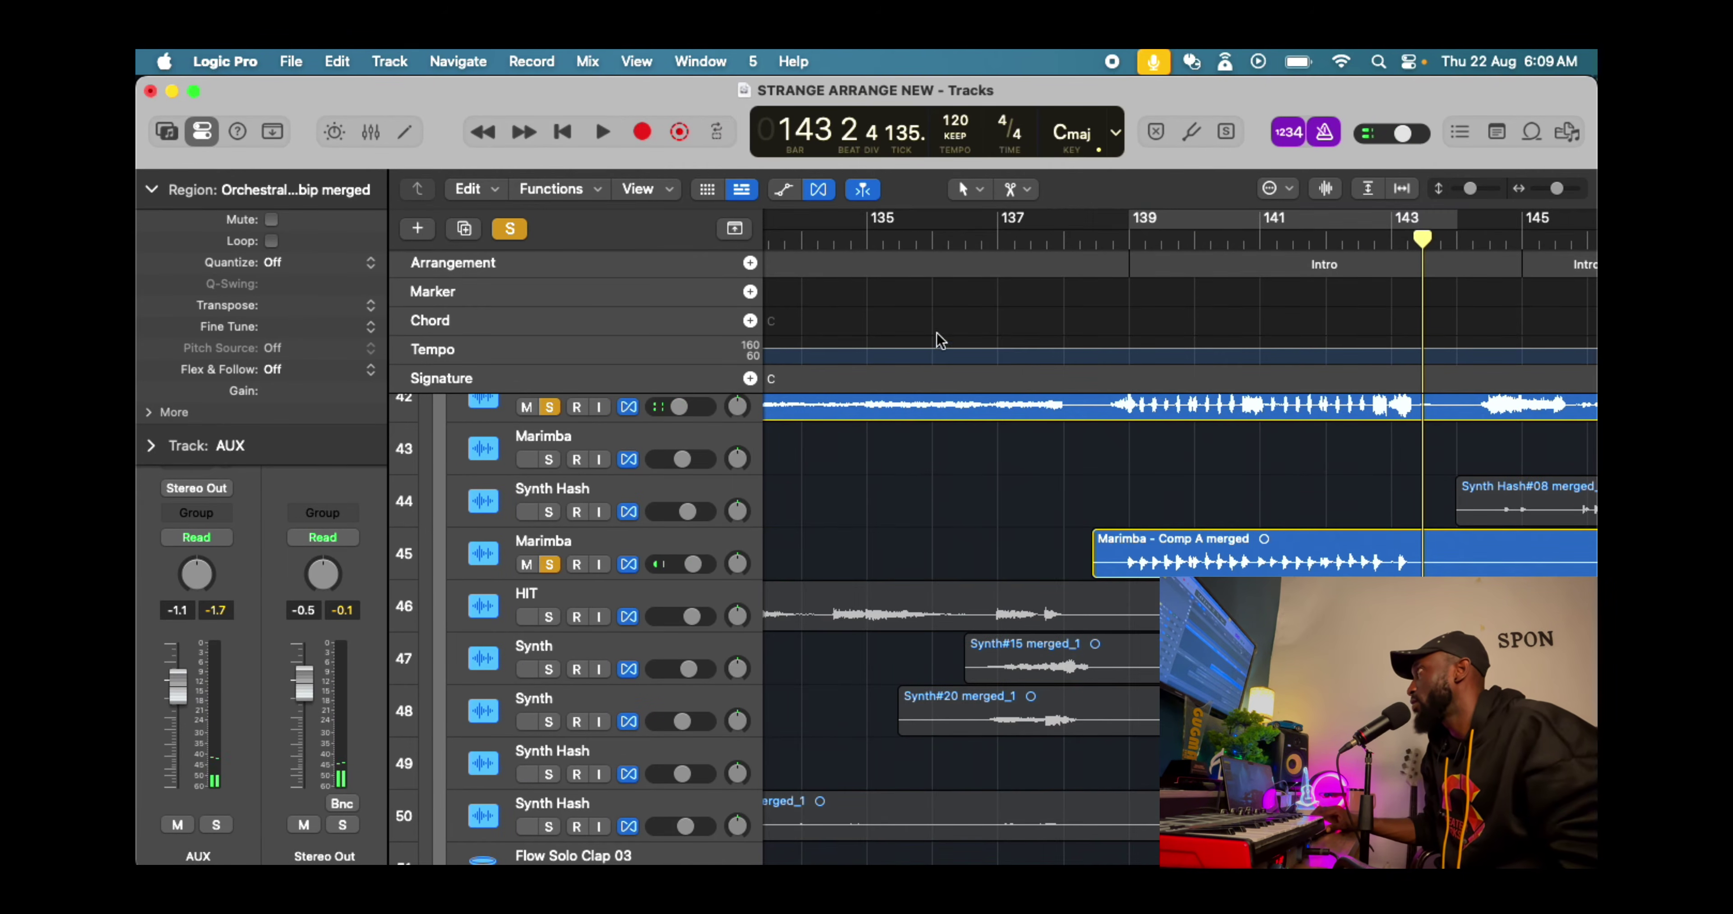
left_click(549, 618)
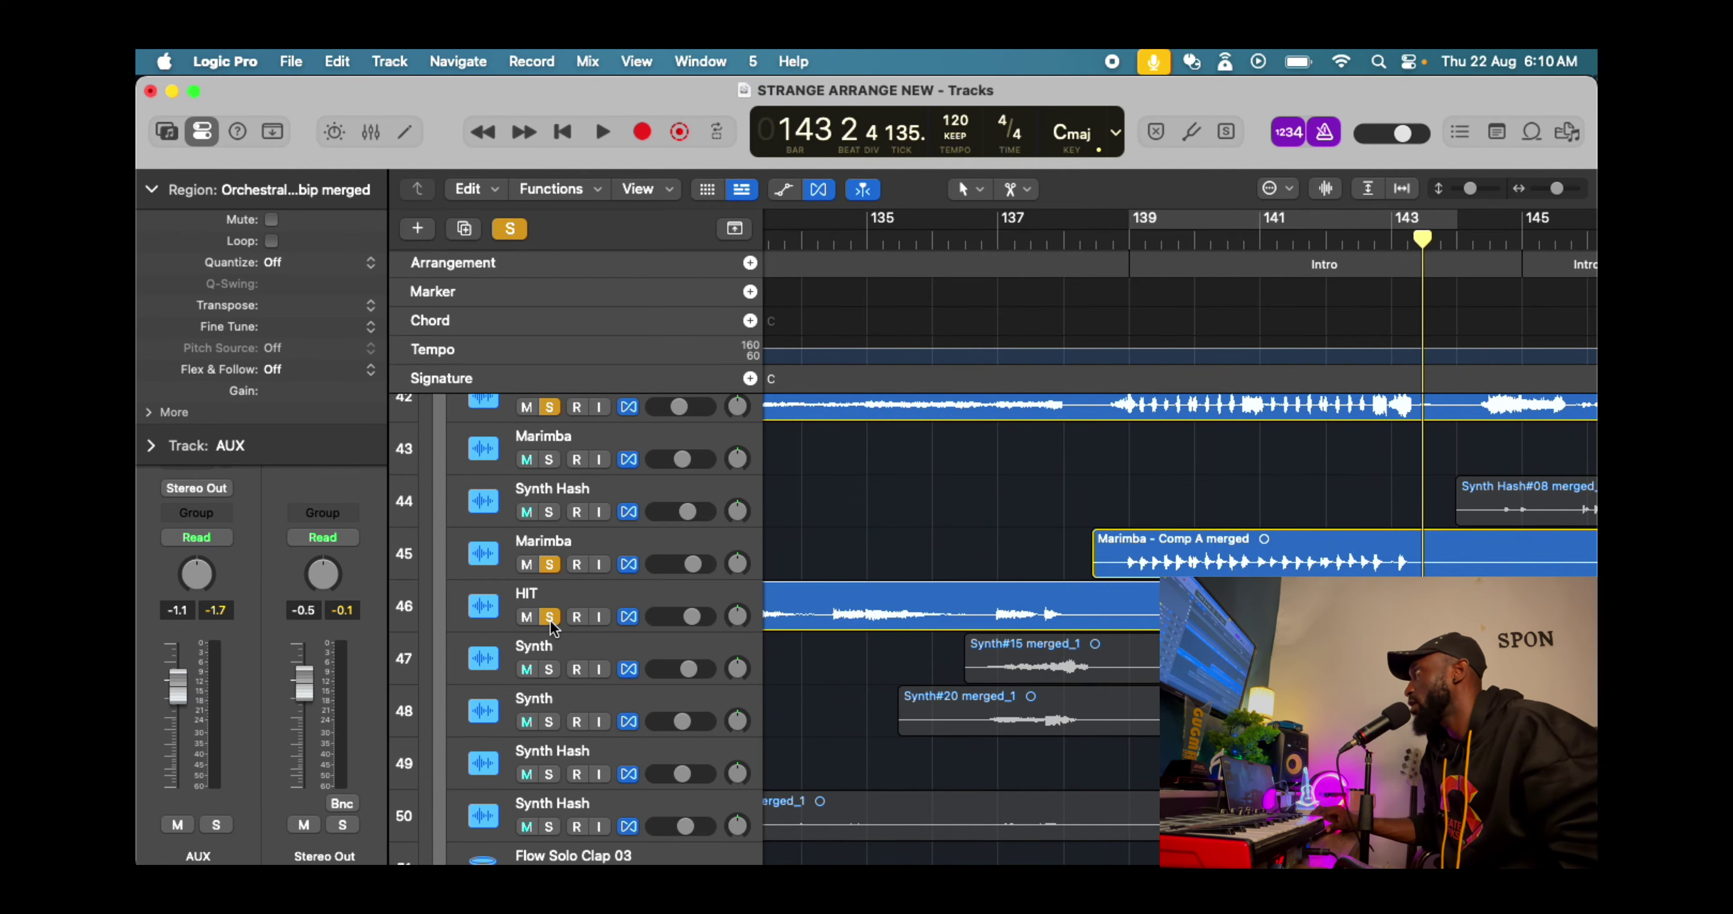
key("space")
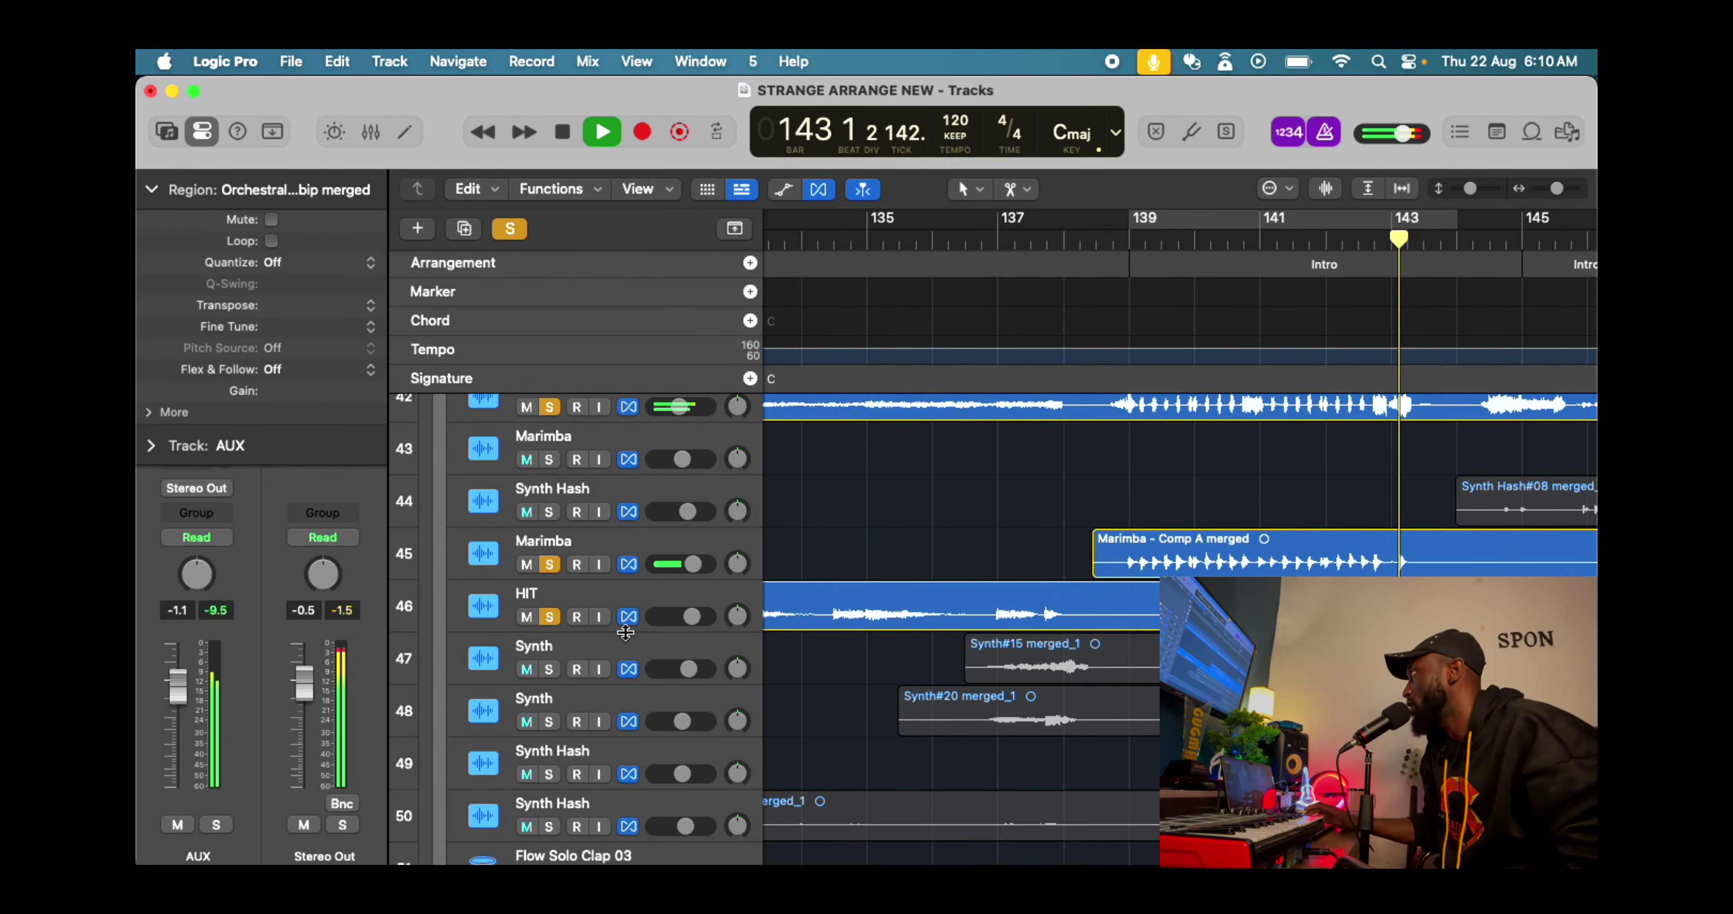
left_click(549, 670)
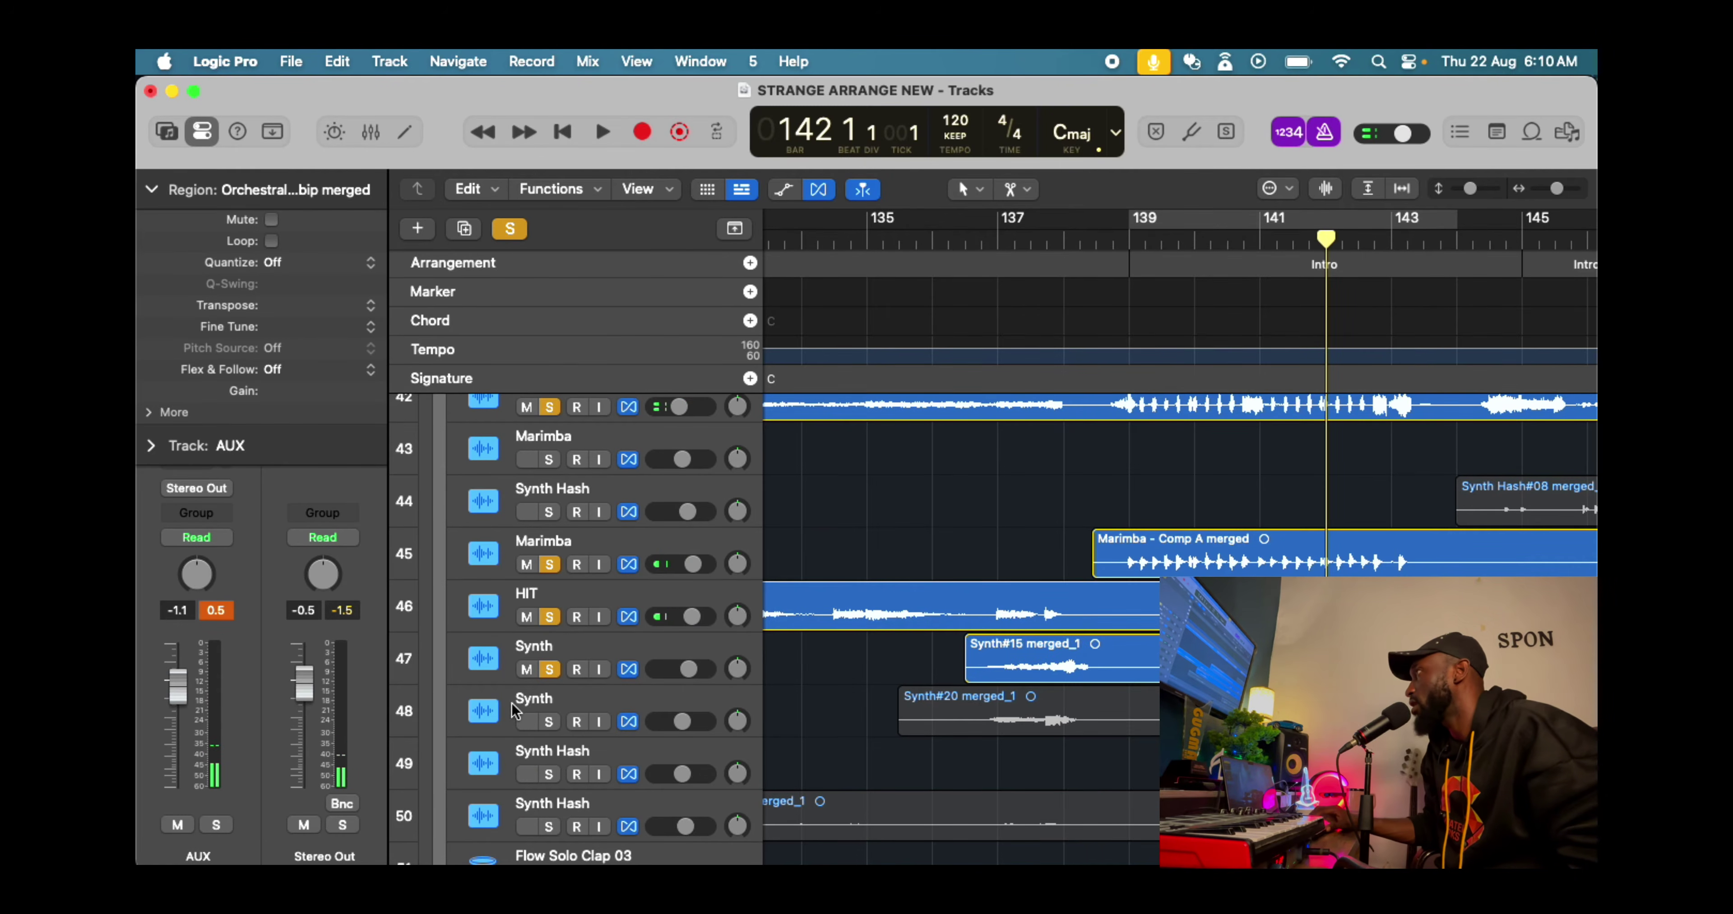
Compare the soloed parts with and without the Synth Hash on track 49, playing from bar 142 and again from bar 141
left_click(549, 774)
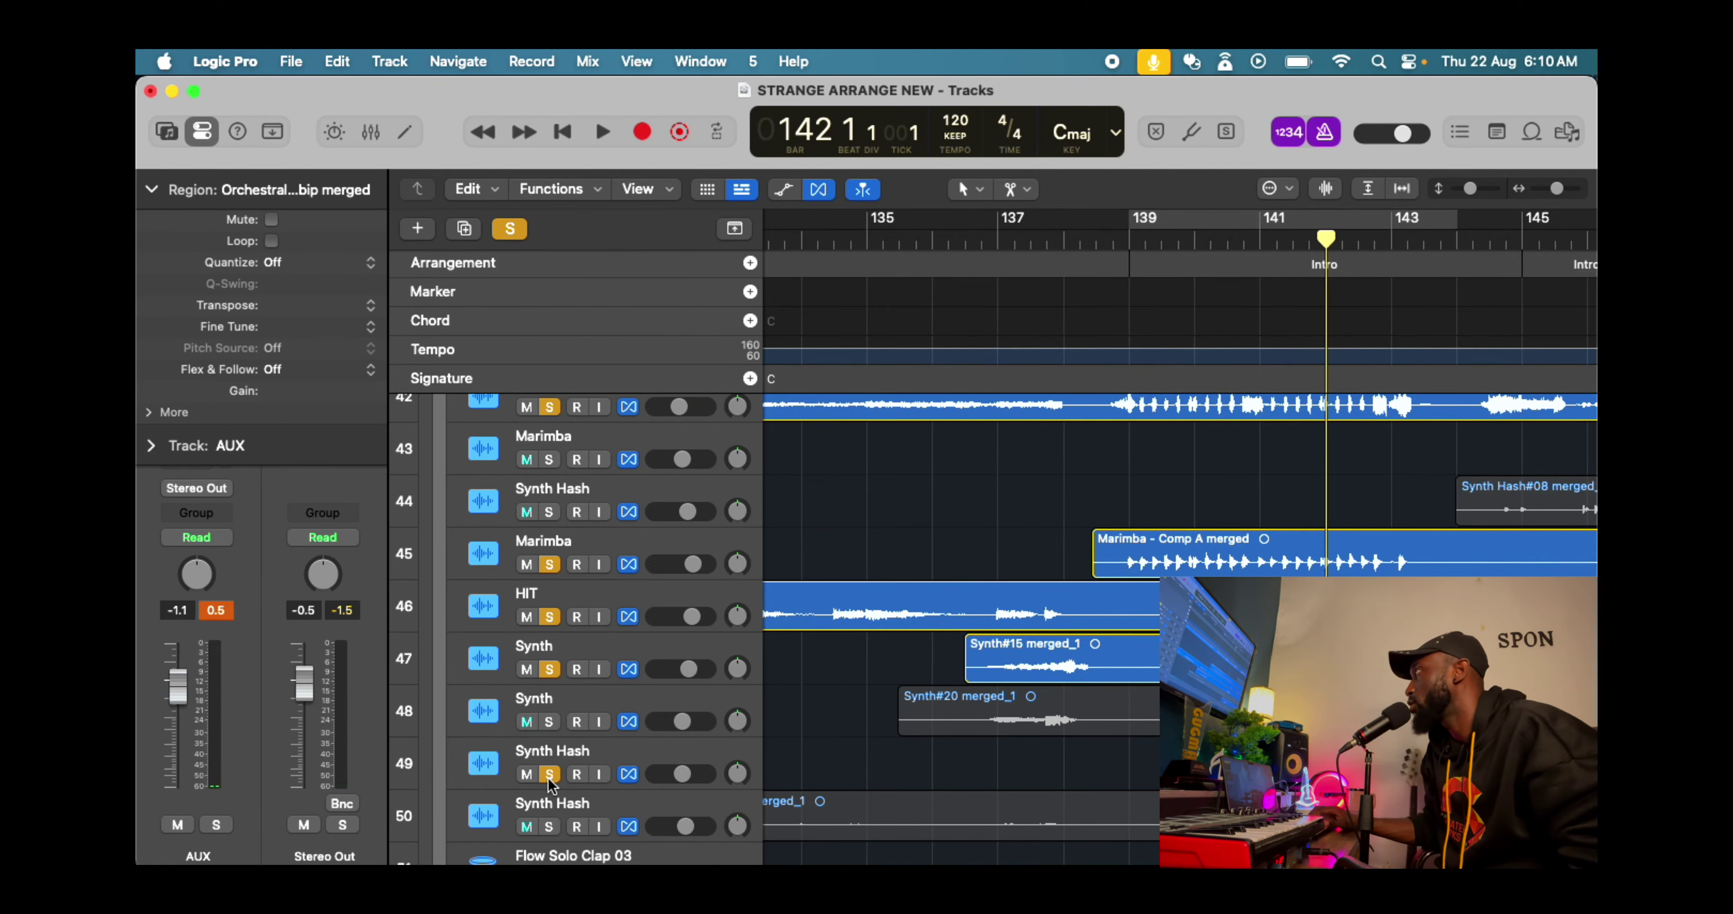
key("space")
left_click(549, 774)
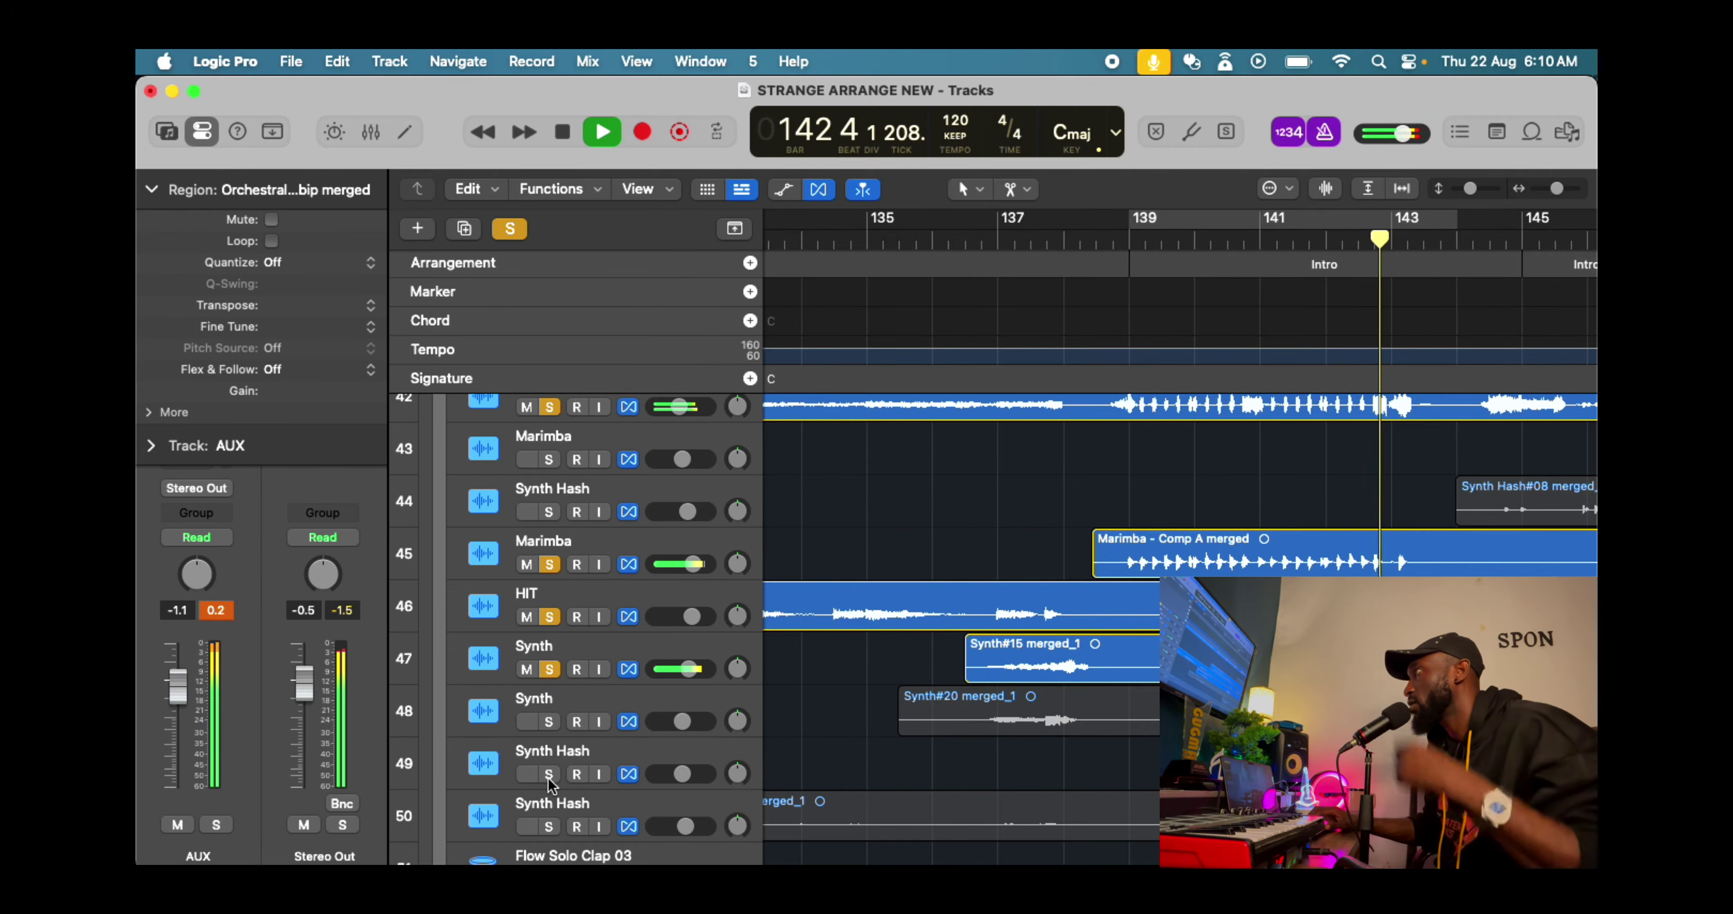
key("space")
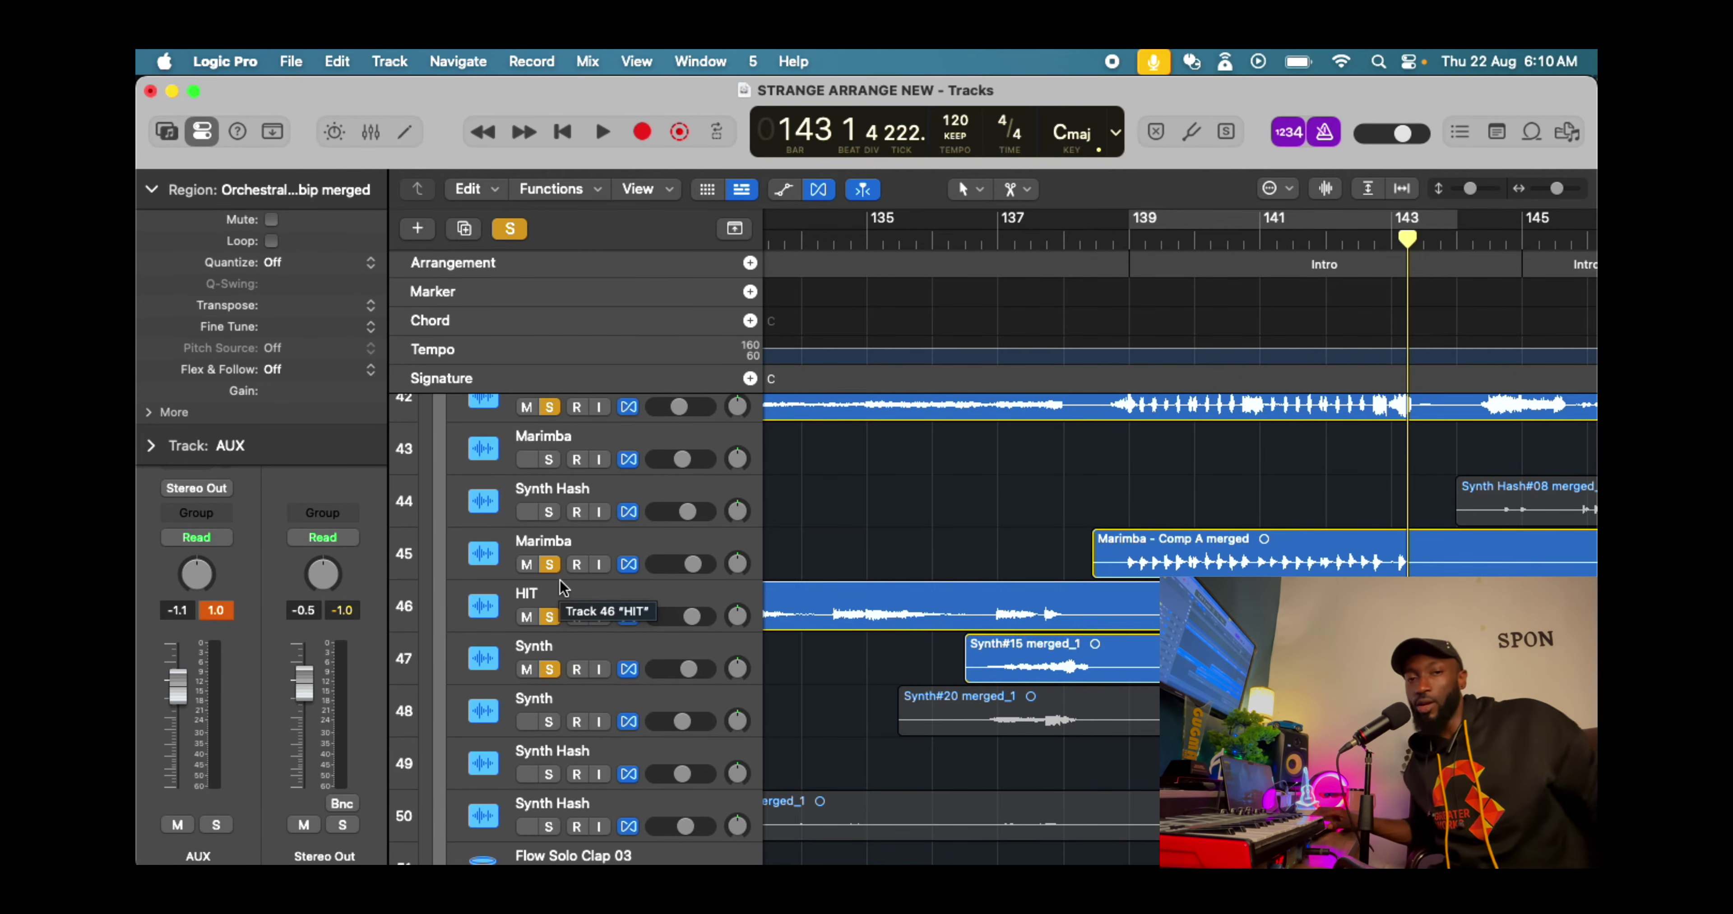
key("comma")
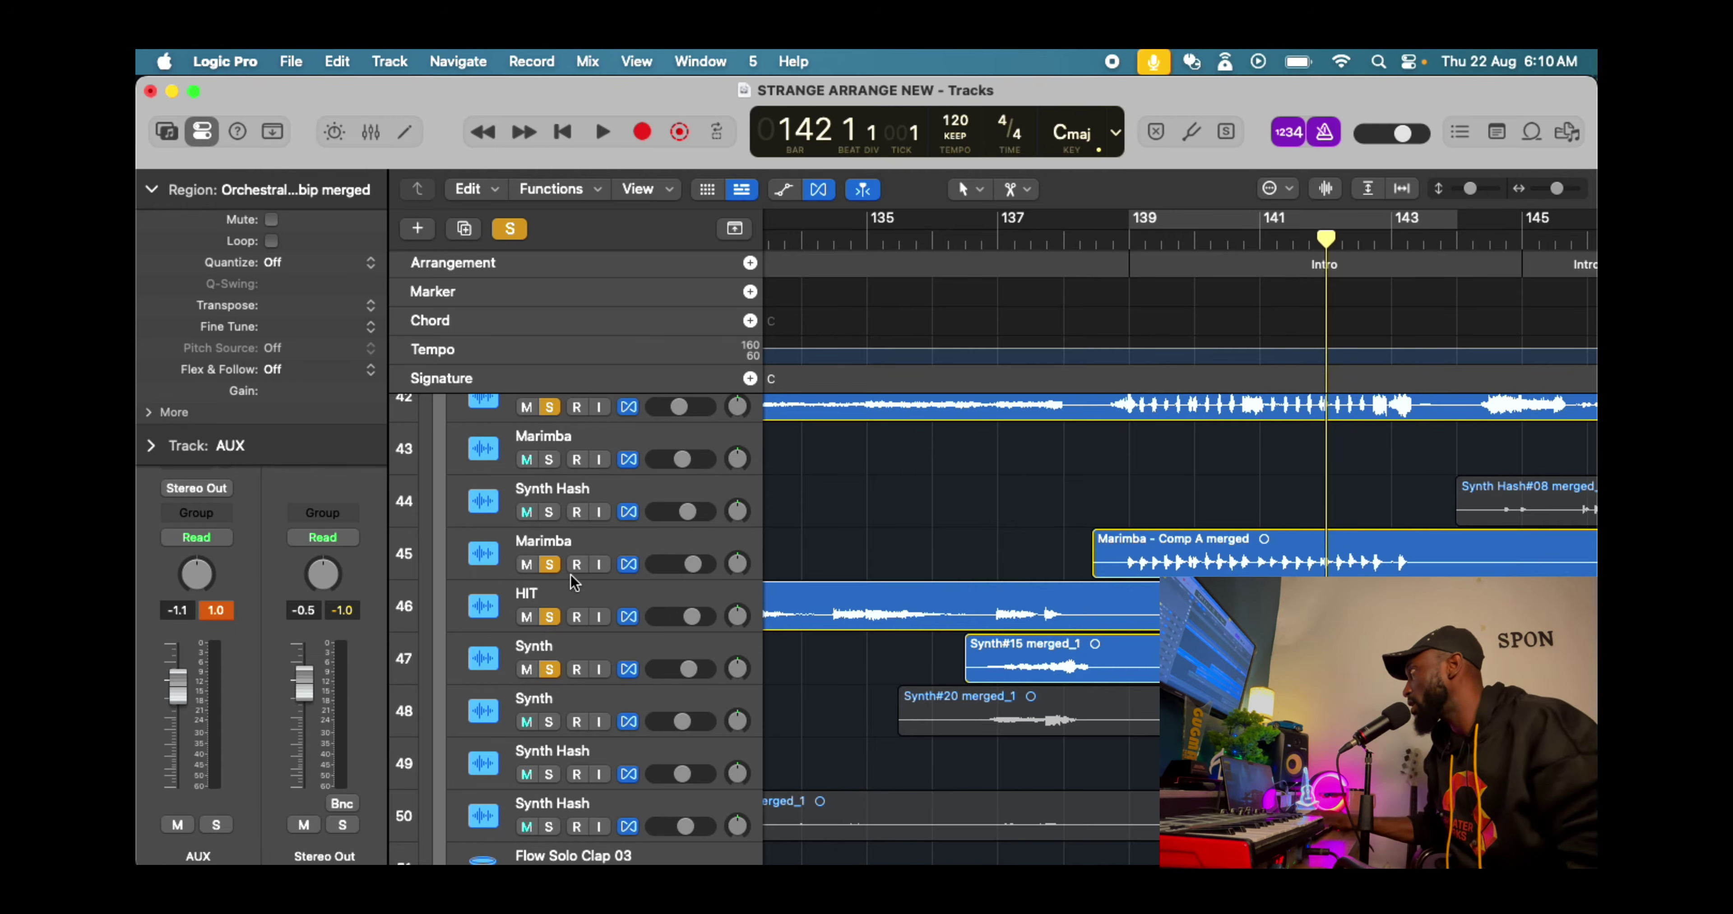
key("comma")
key("space")
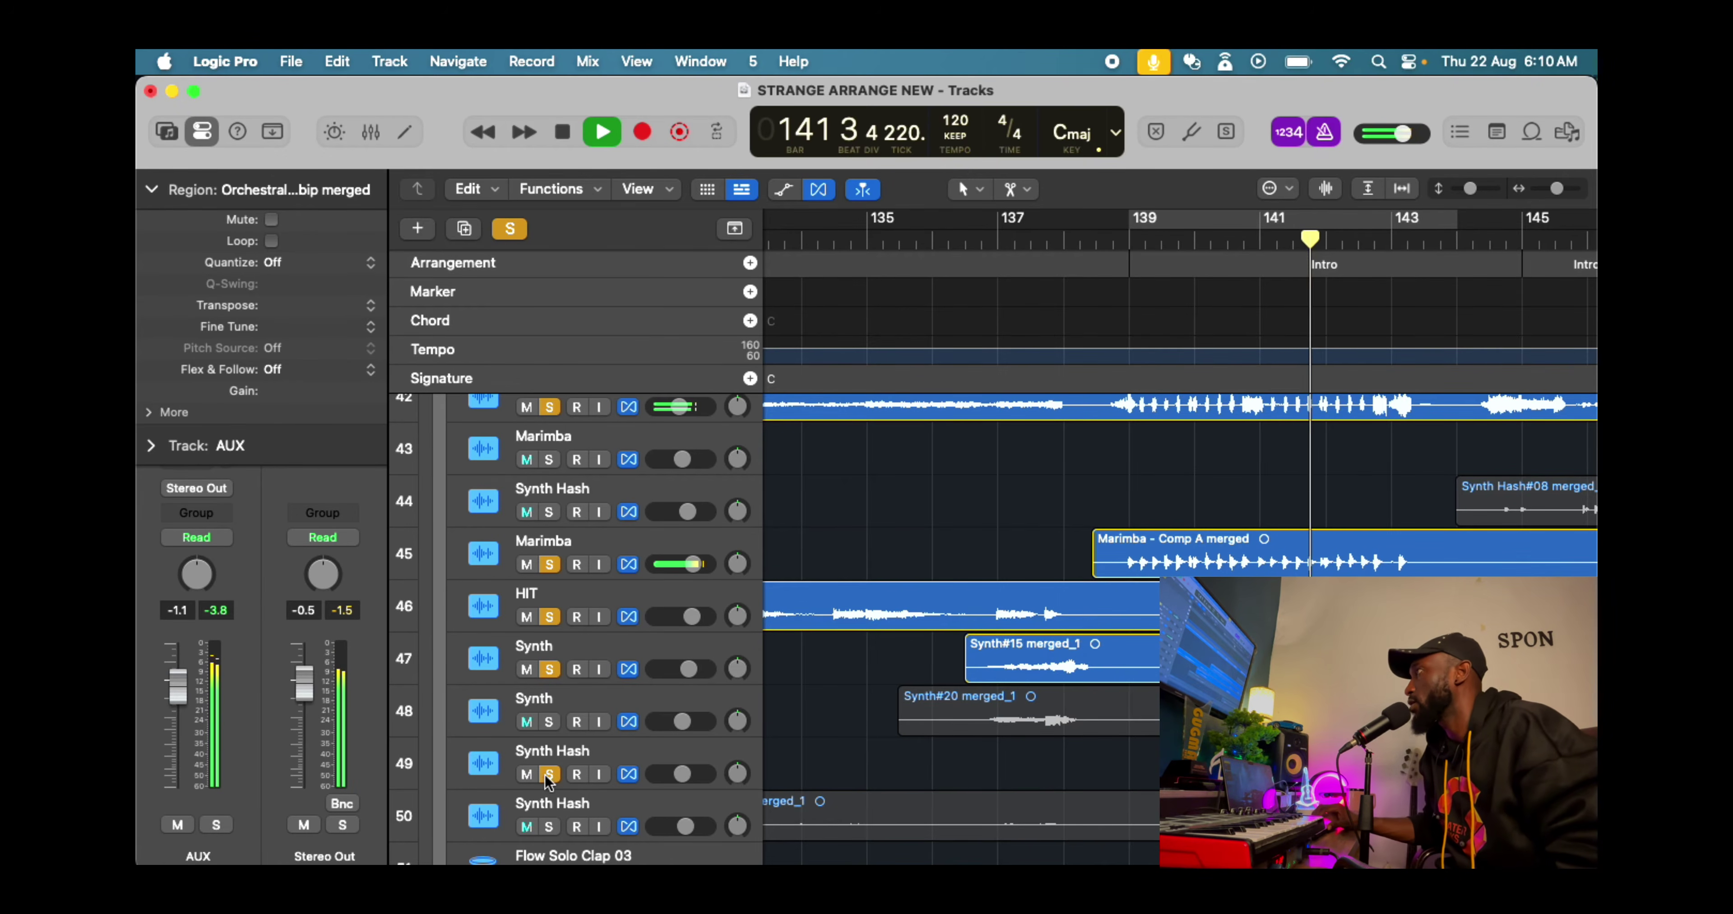
Clear the track solos, solo the AUX stack and listen to it while checking its lower tracks down to J POP
left_click(510, 230)
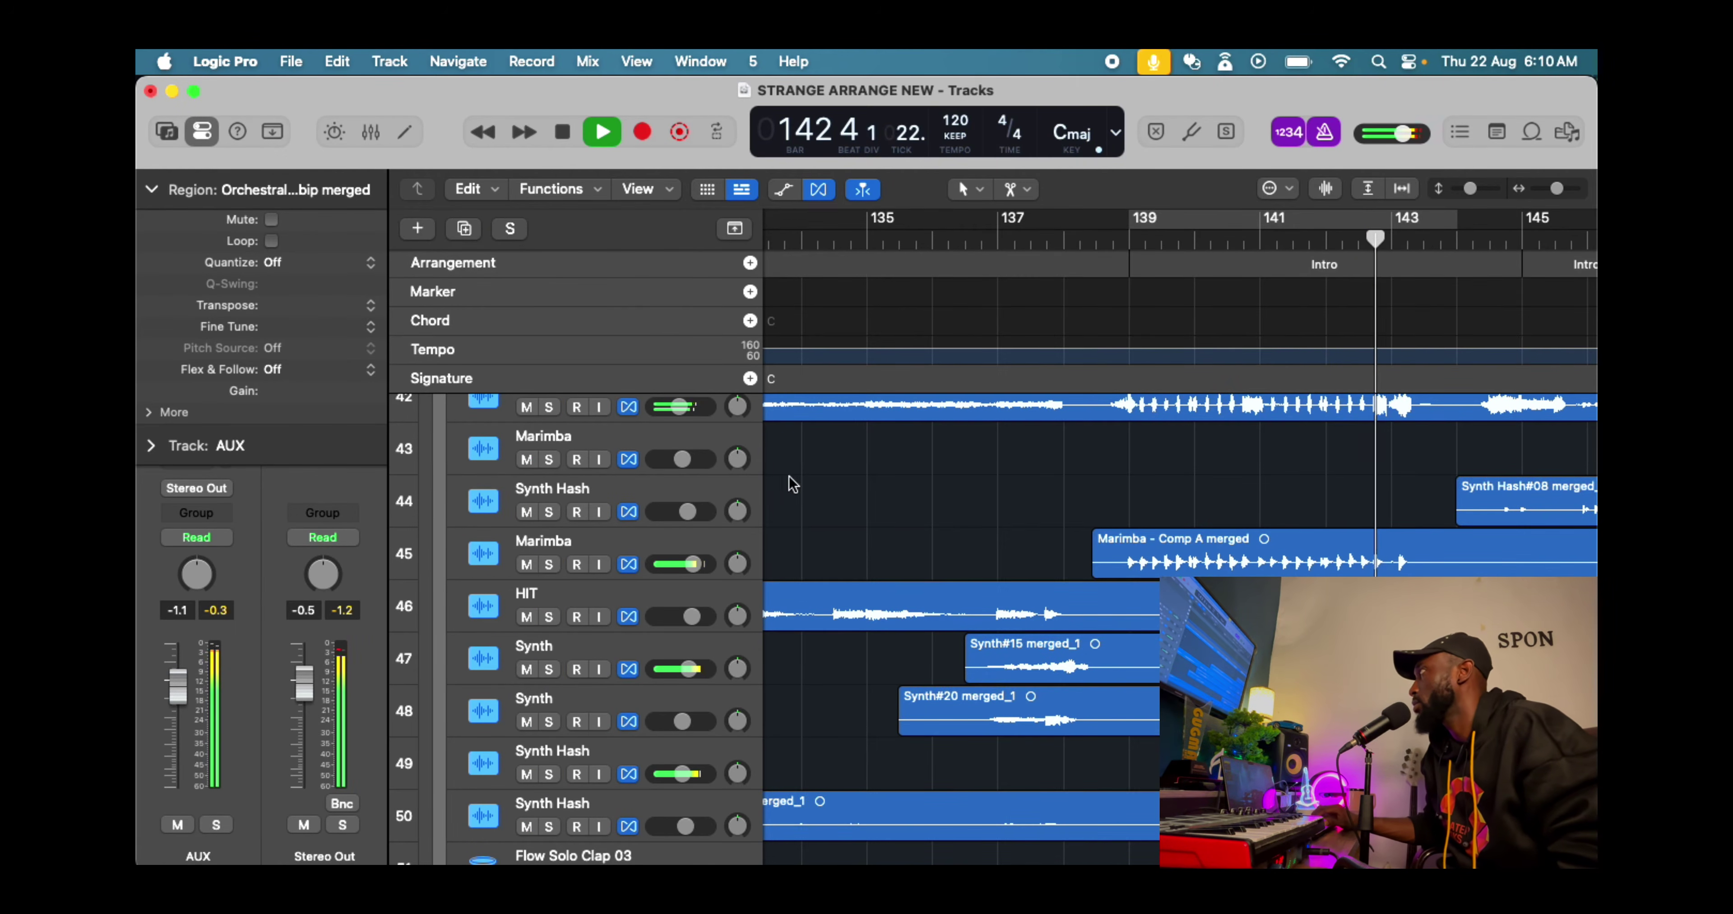
scroll(667, 461, "up", 4)
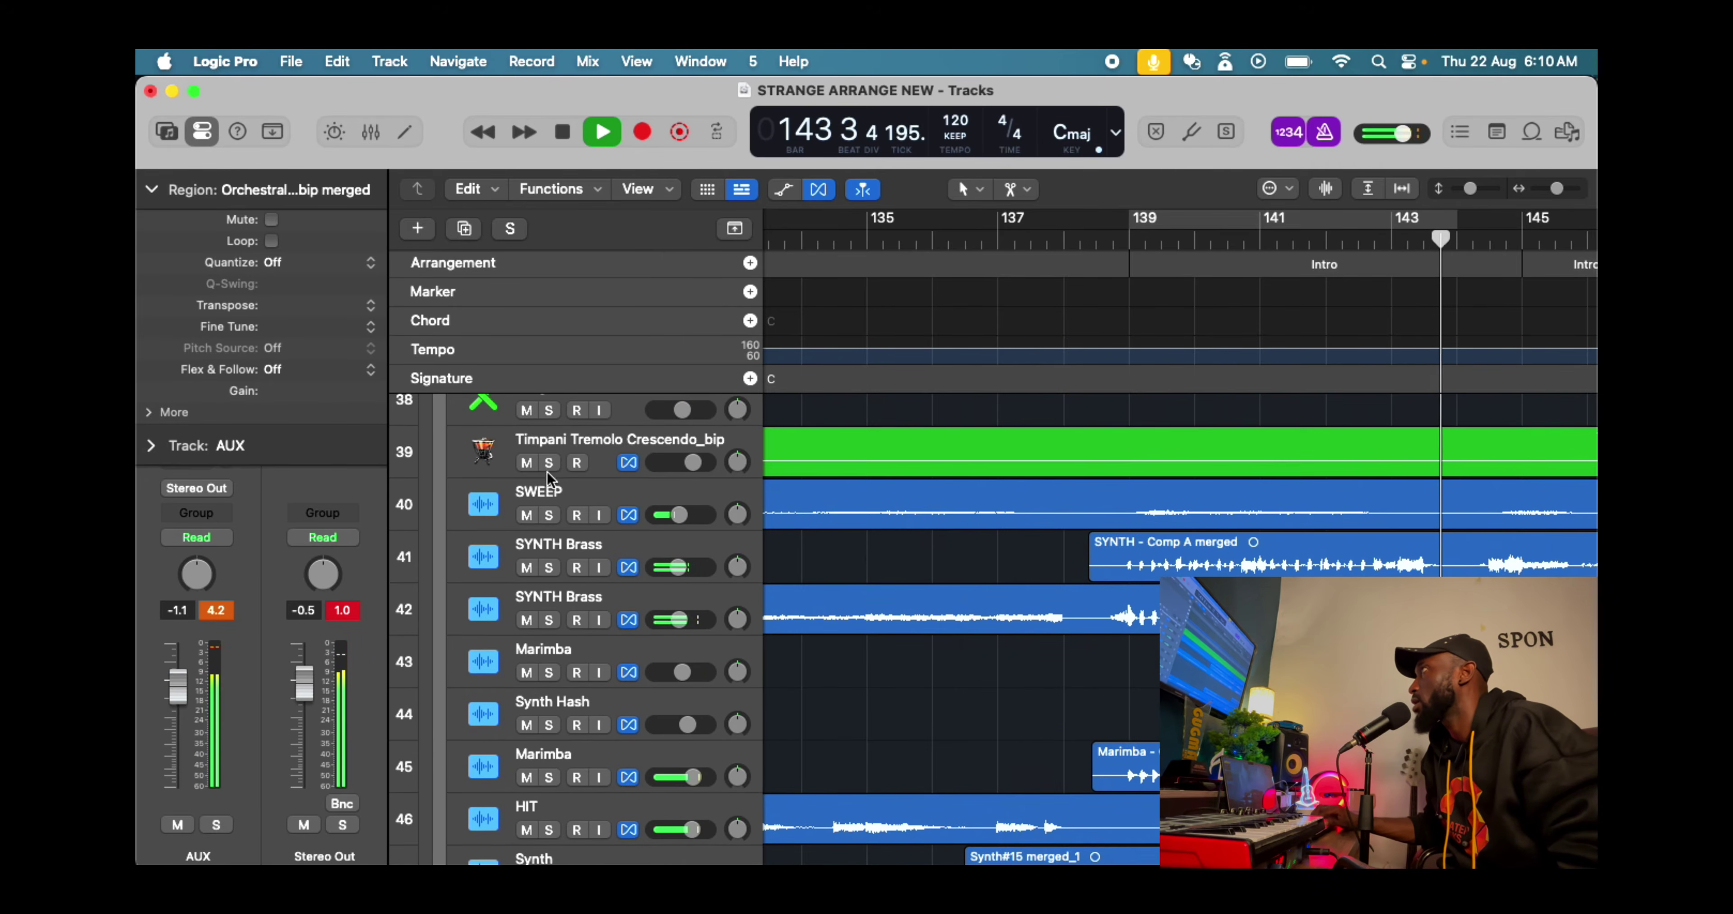
scroll(549, 471, "up", 5)
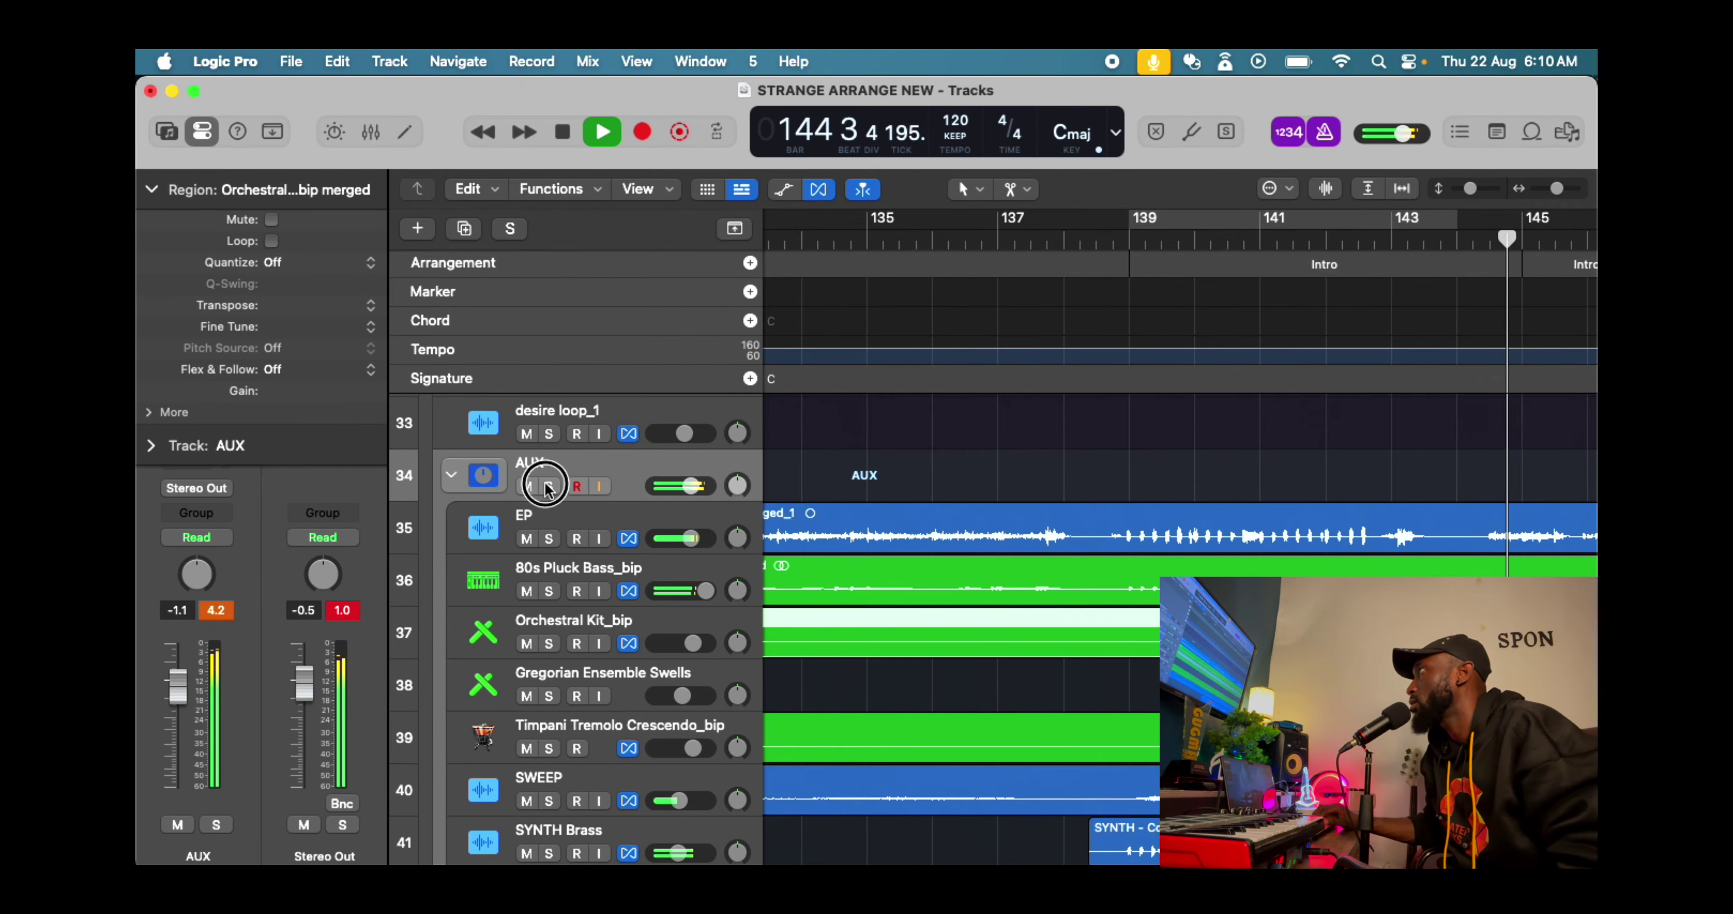
left_click(548, 487)
key("comma")
key("comma")
key("comma")
scroll(548, 487, "down", 14)
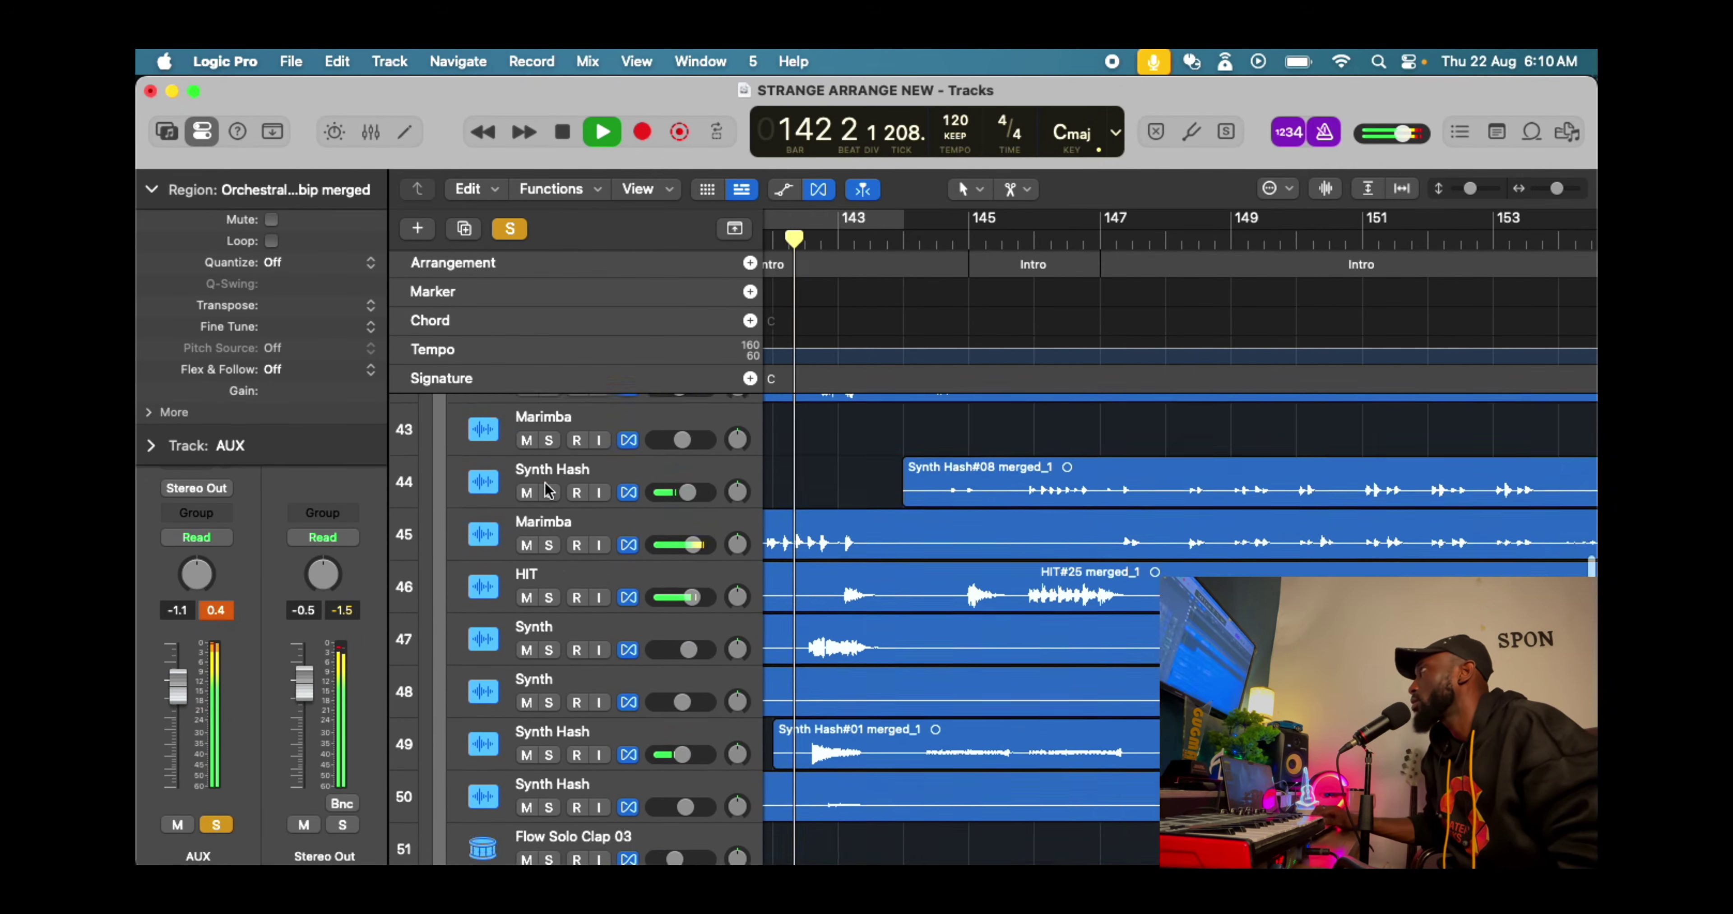
scroll(817, 678, "down", 2)
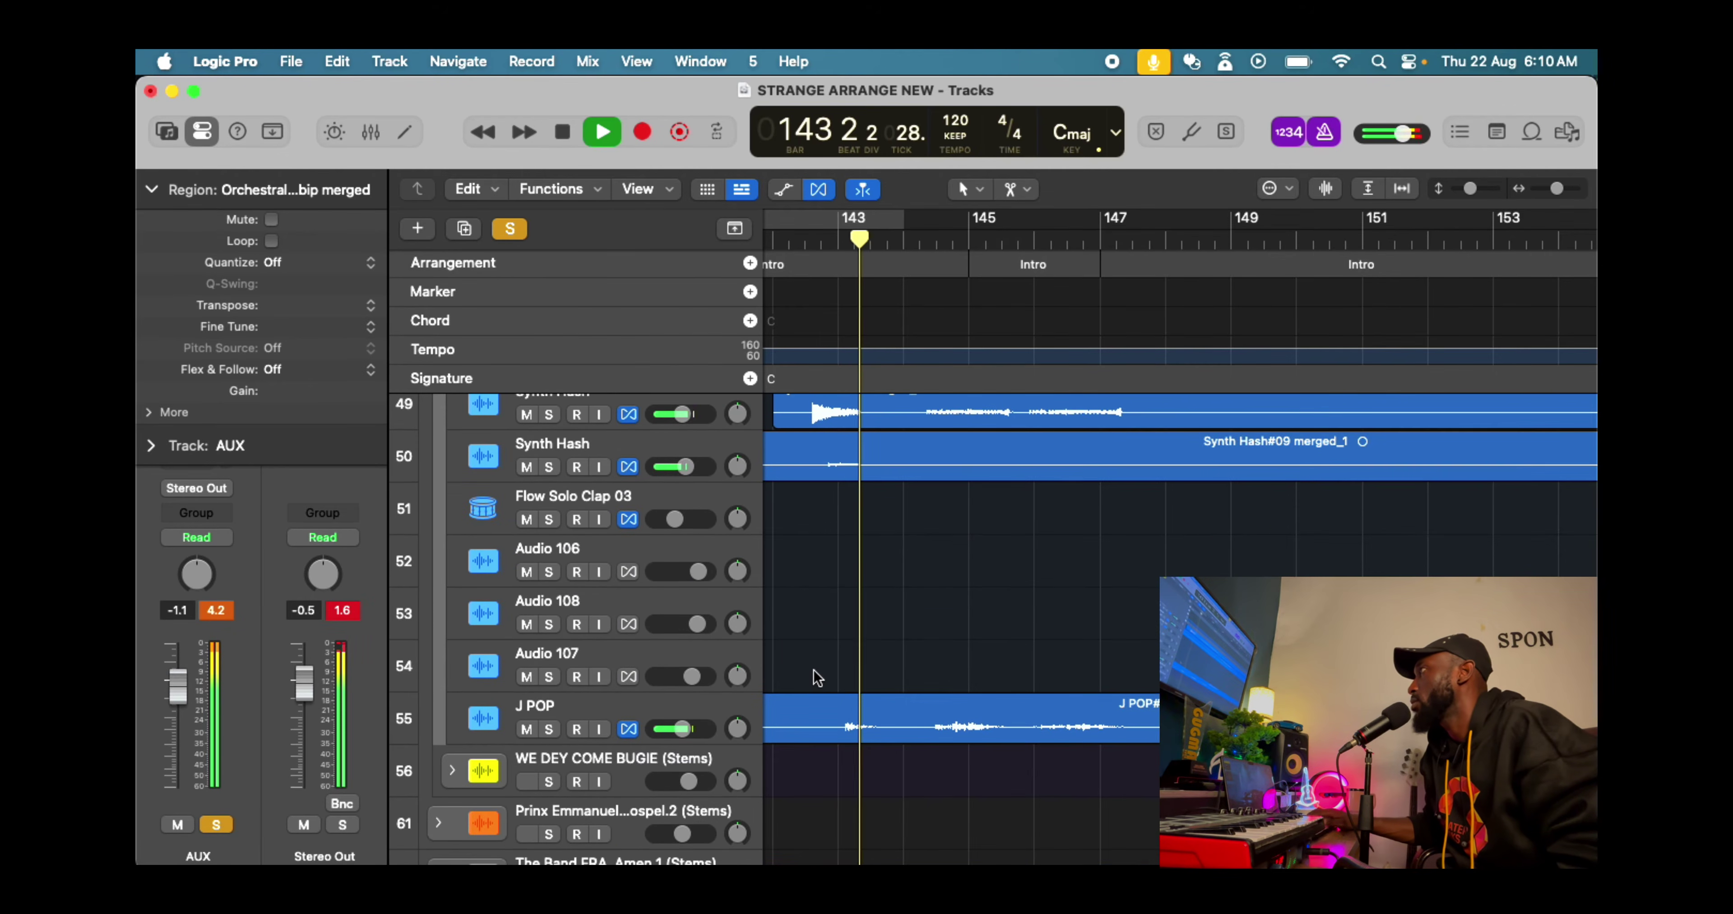
Raise the J POP track's volume slightly and replay the soloed AUX stack from bar 142
key("space")
left_click_drag(679, 732, 696, 733)
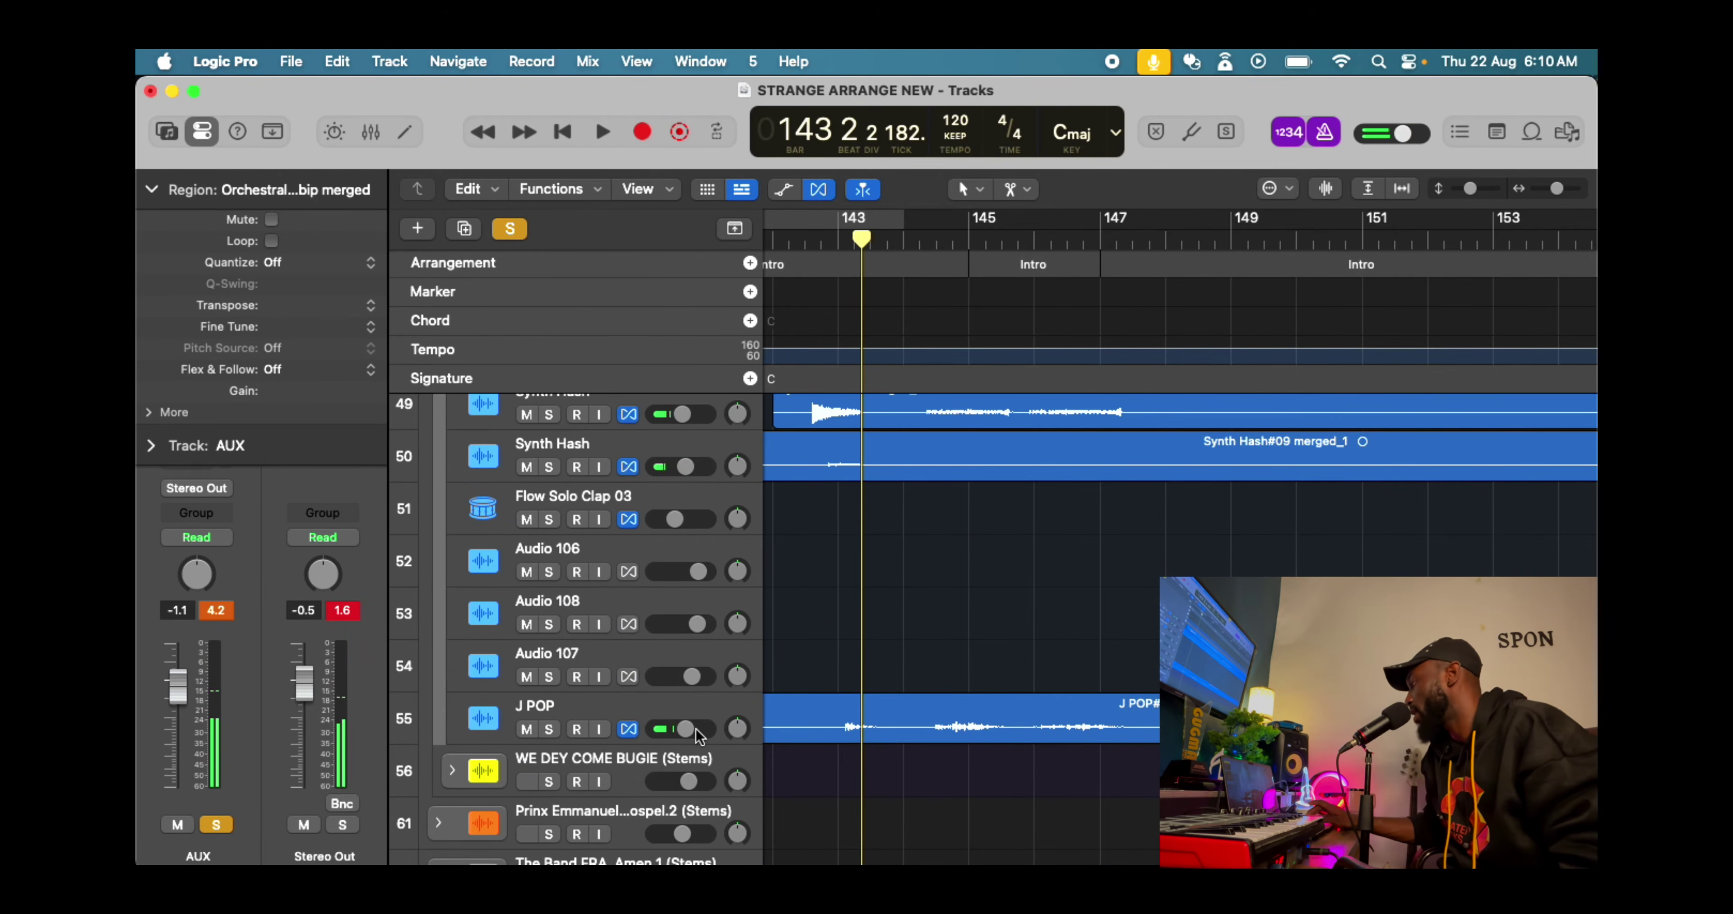
key("comma")
key("comma")
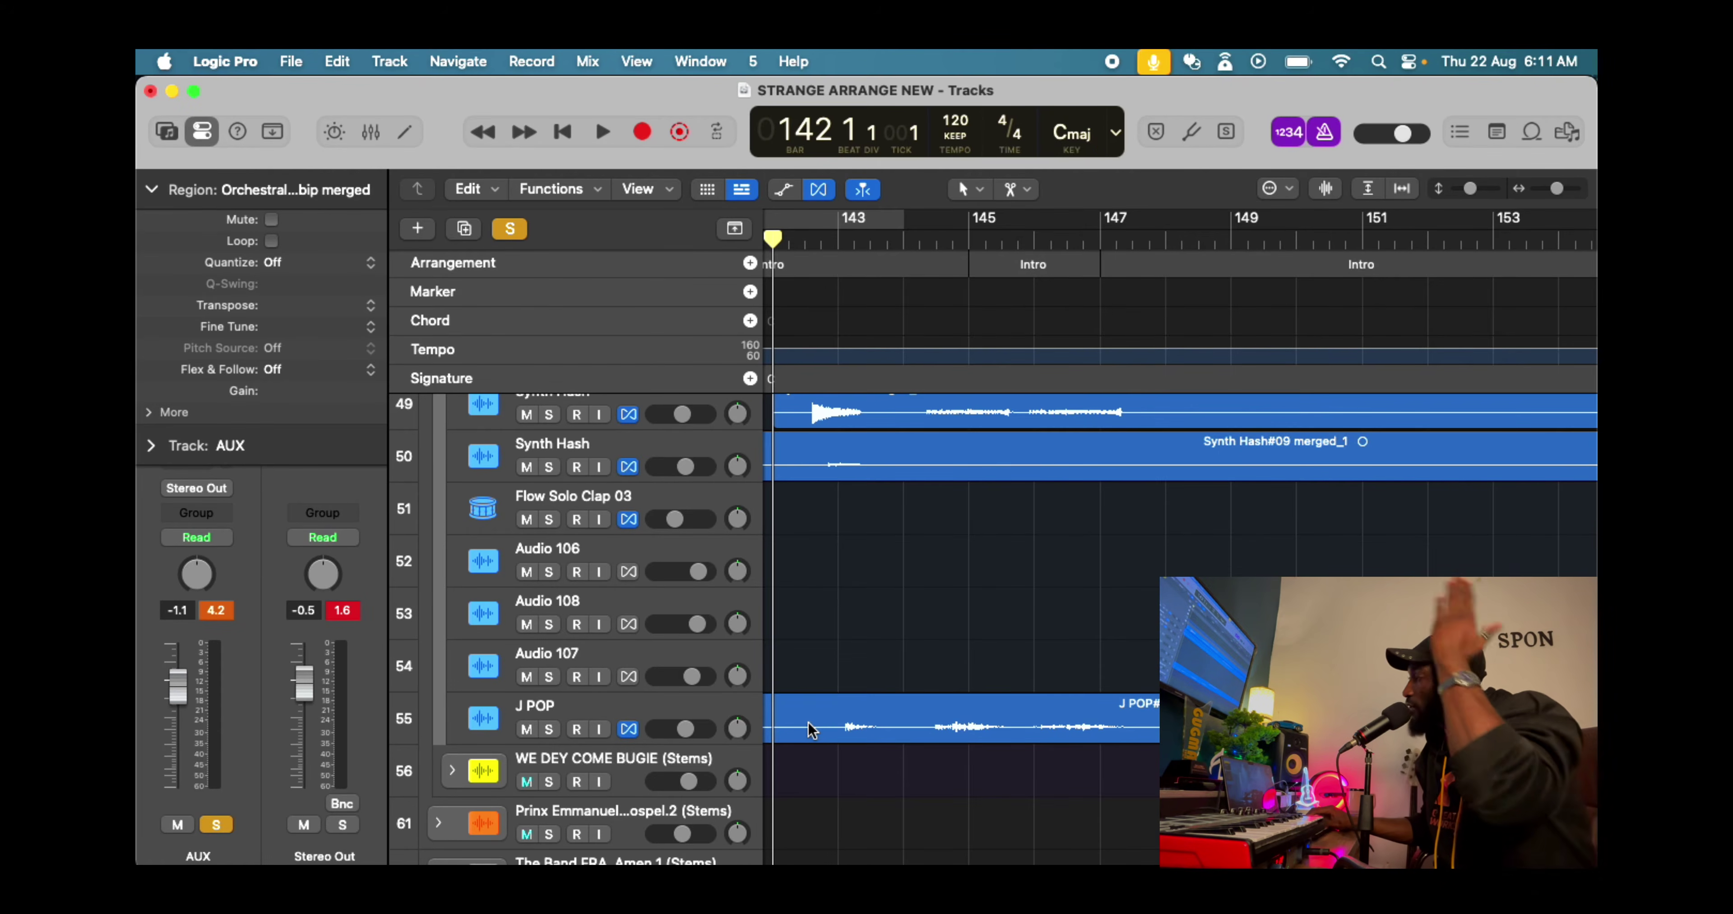
key("space")
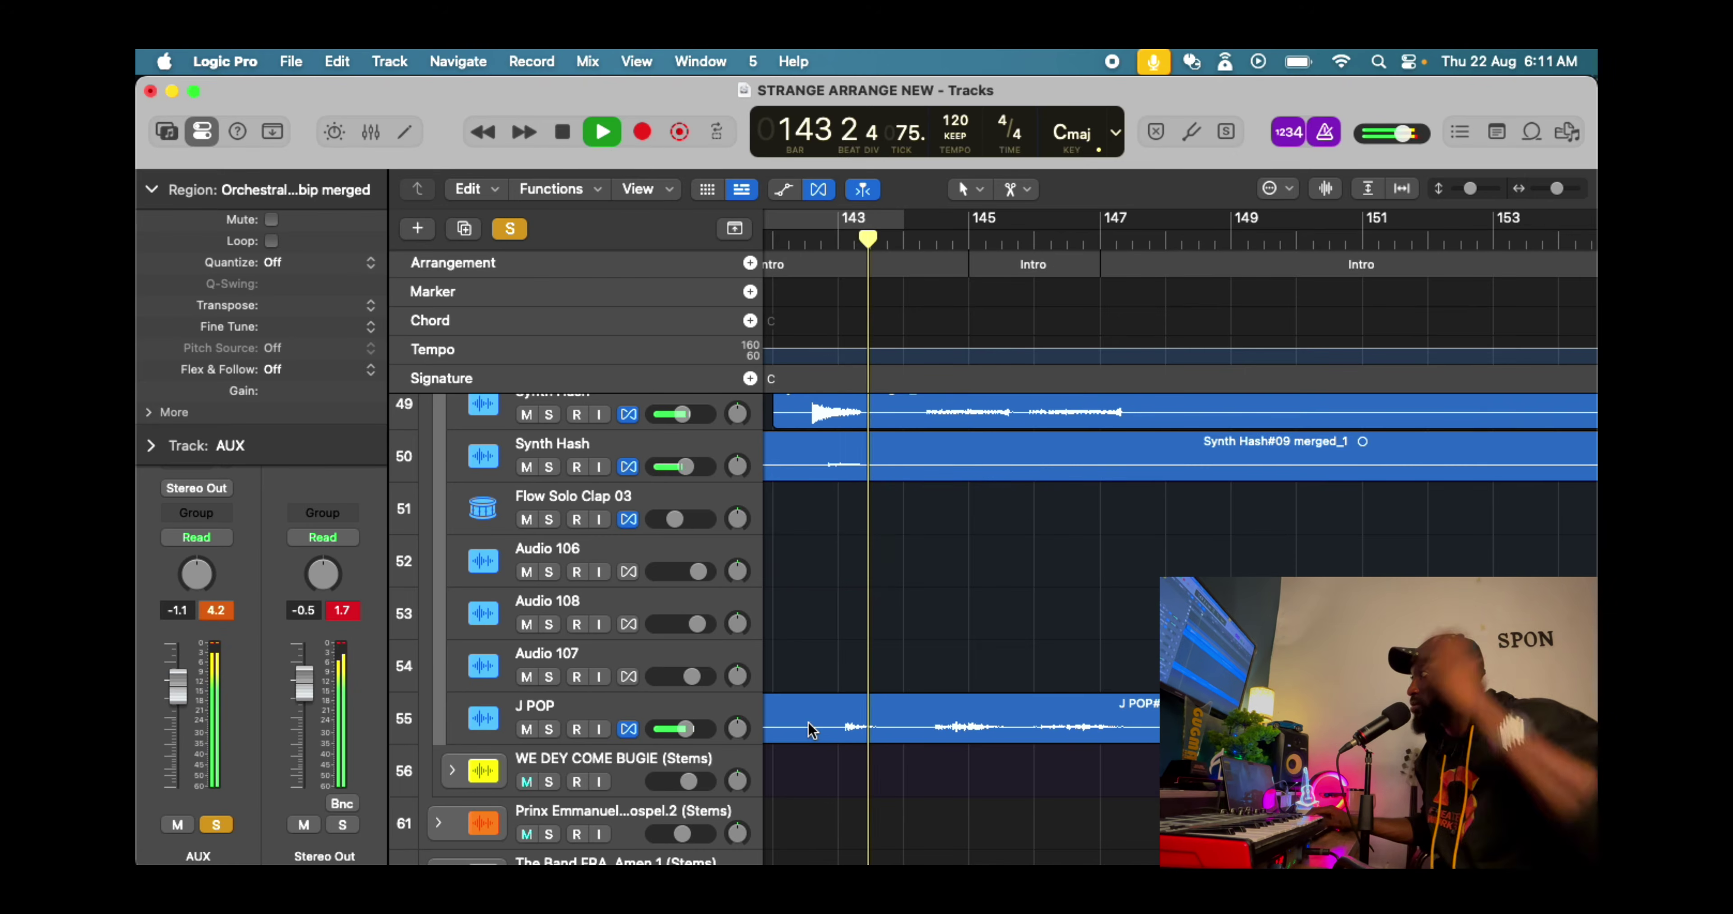
key("space")
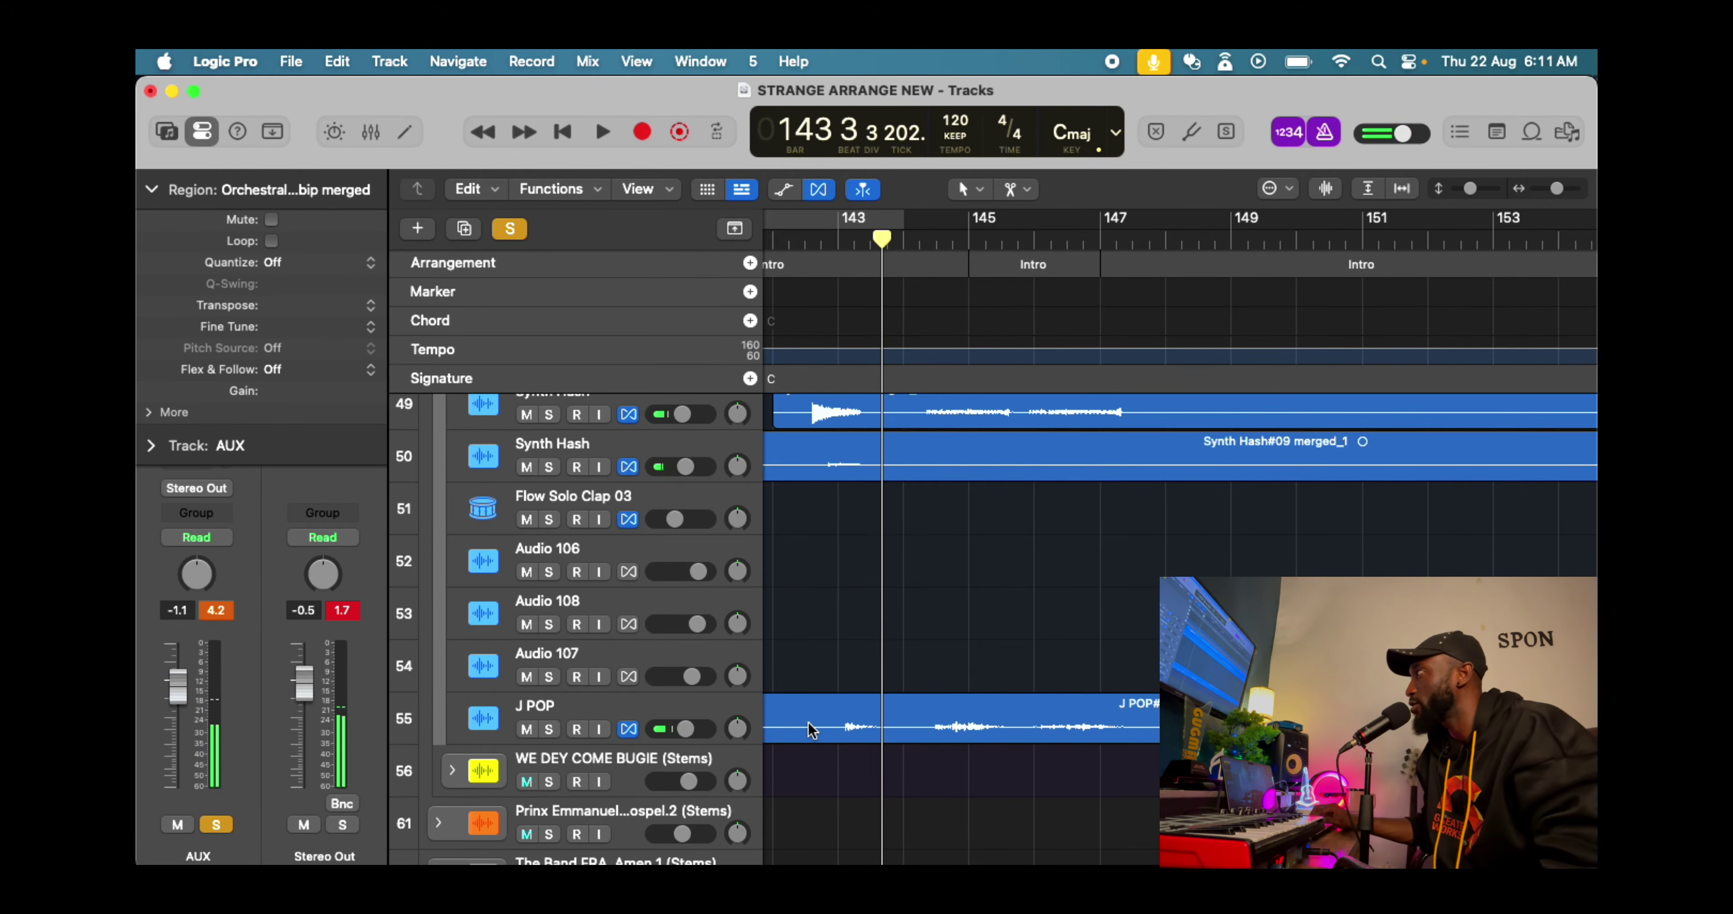
Play the soloed AUX stack from just before bar 142 and look through its tracks during playback
scroll(807, 721, "left", 5)
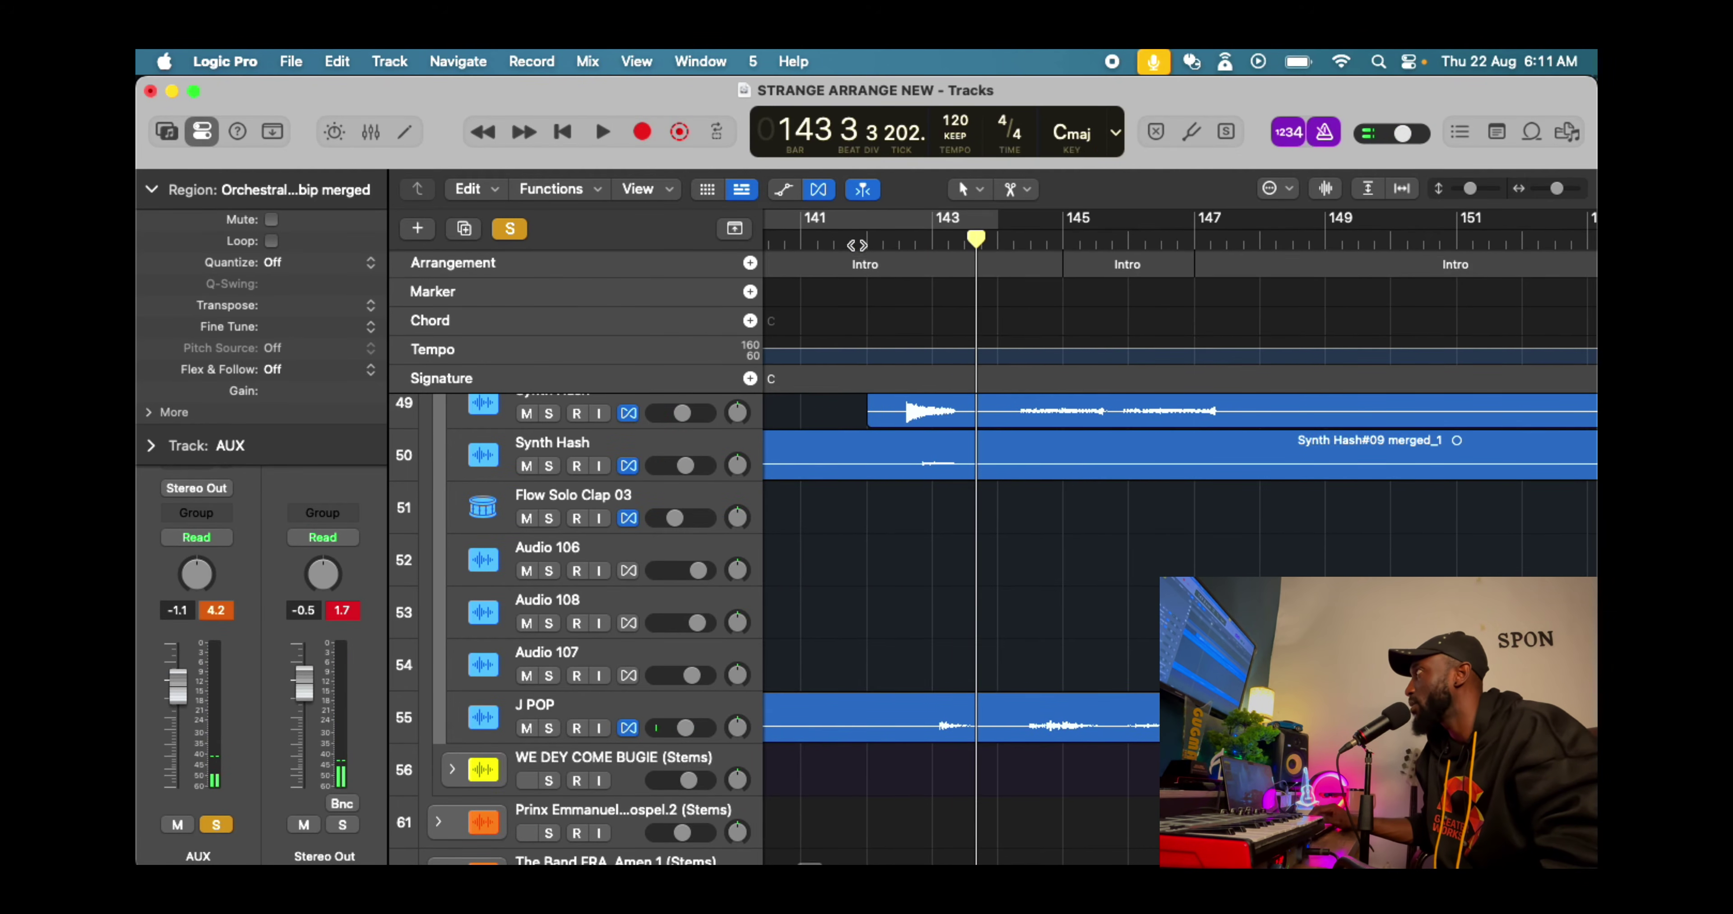
left_click(857, 243)
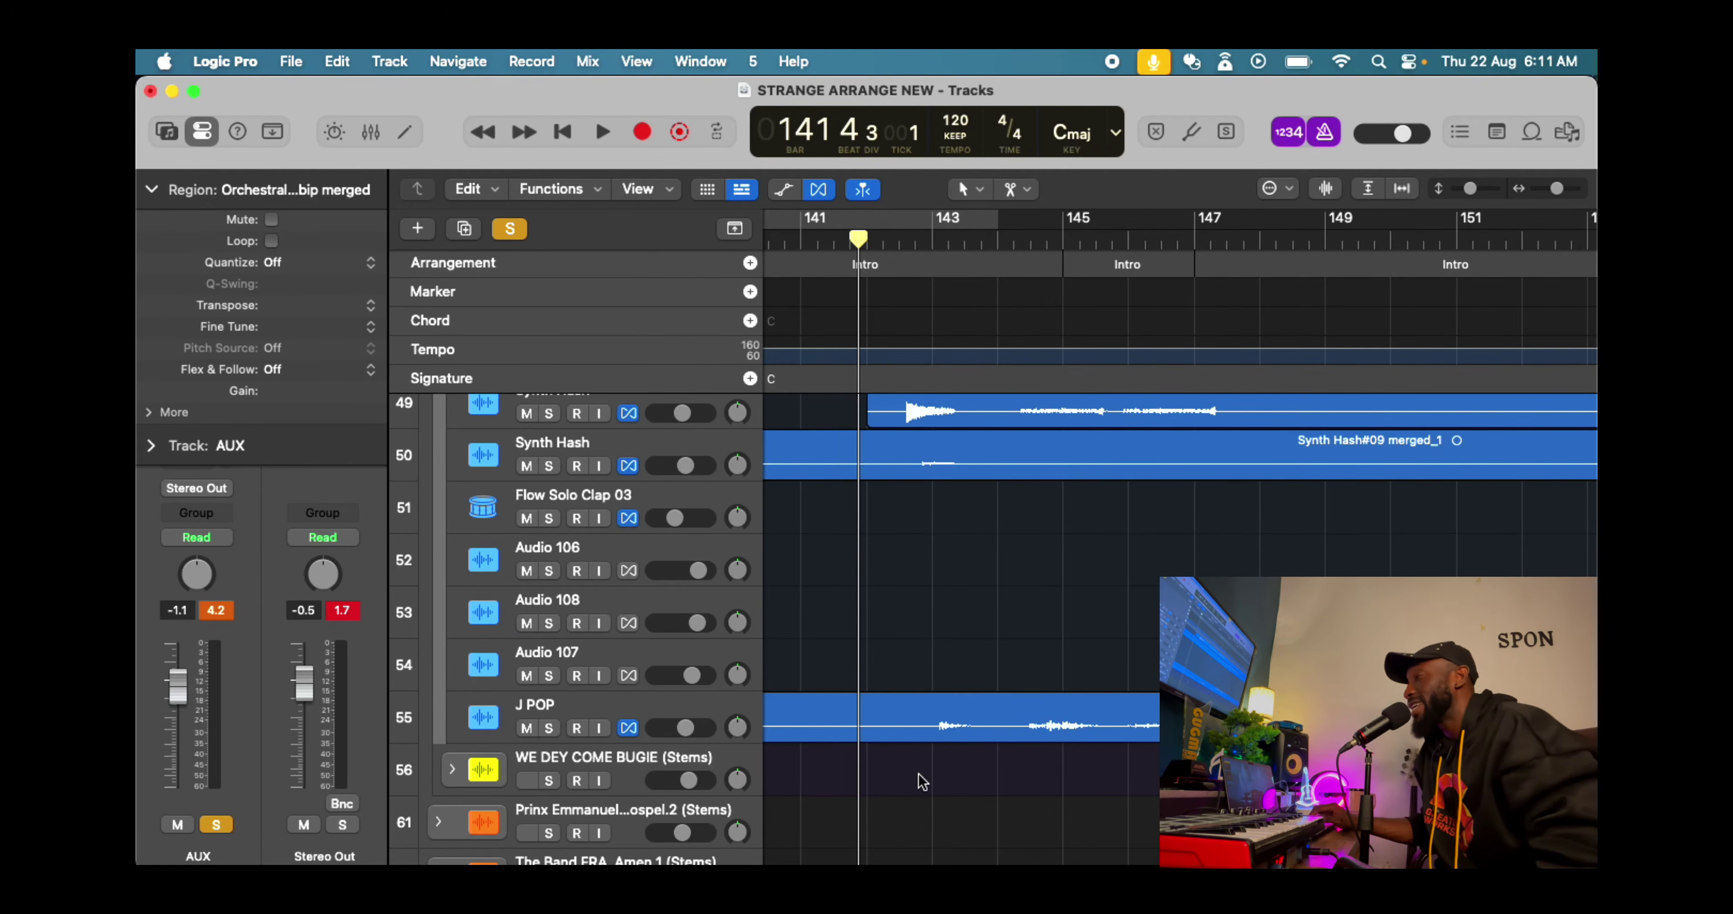
key("space")
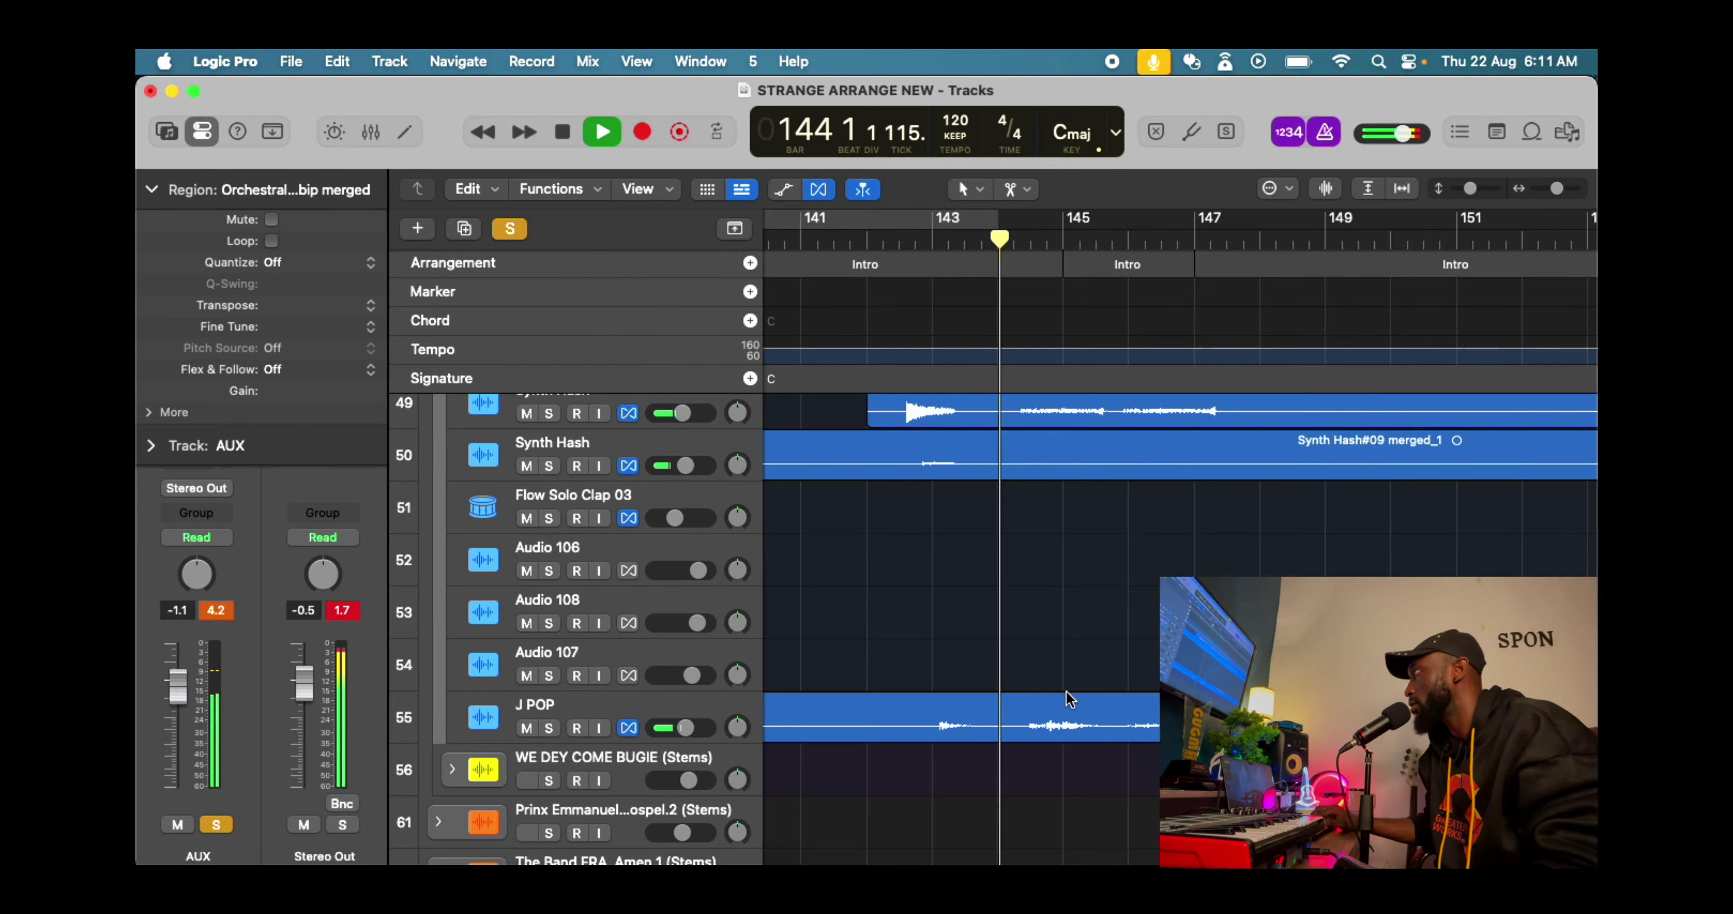
scroll(1069, 698, "up", 2)
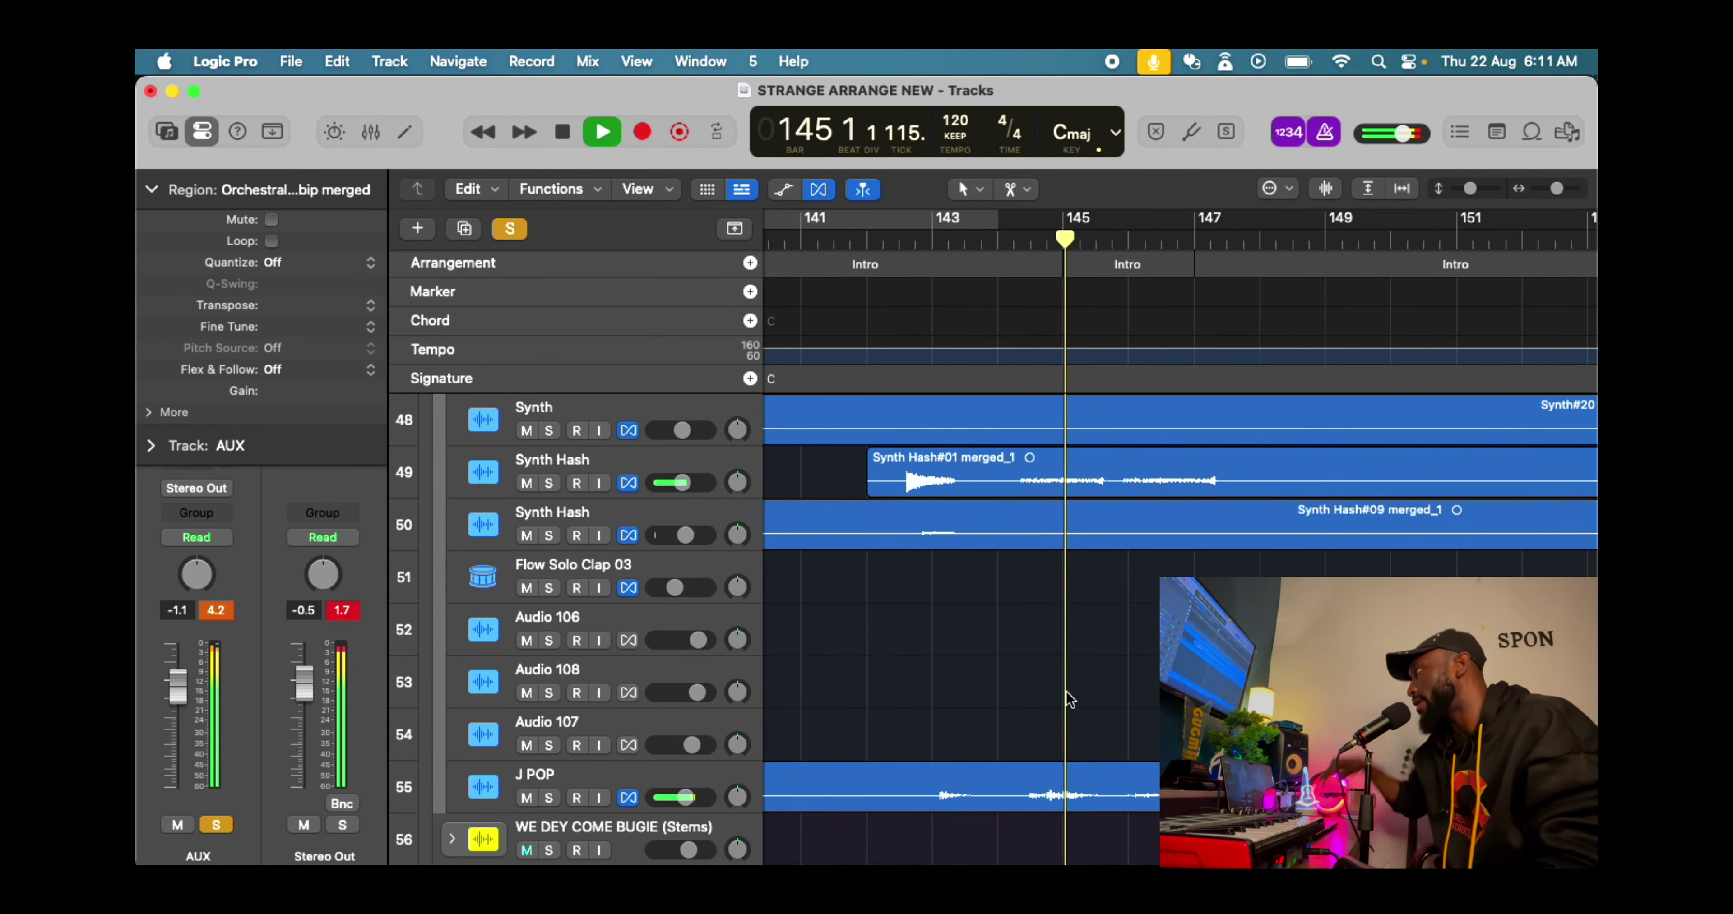
scroll(1069, 699, "up", 2)
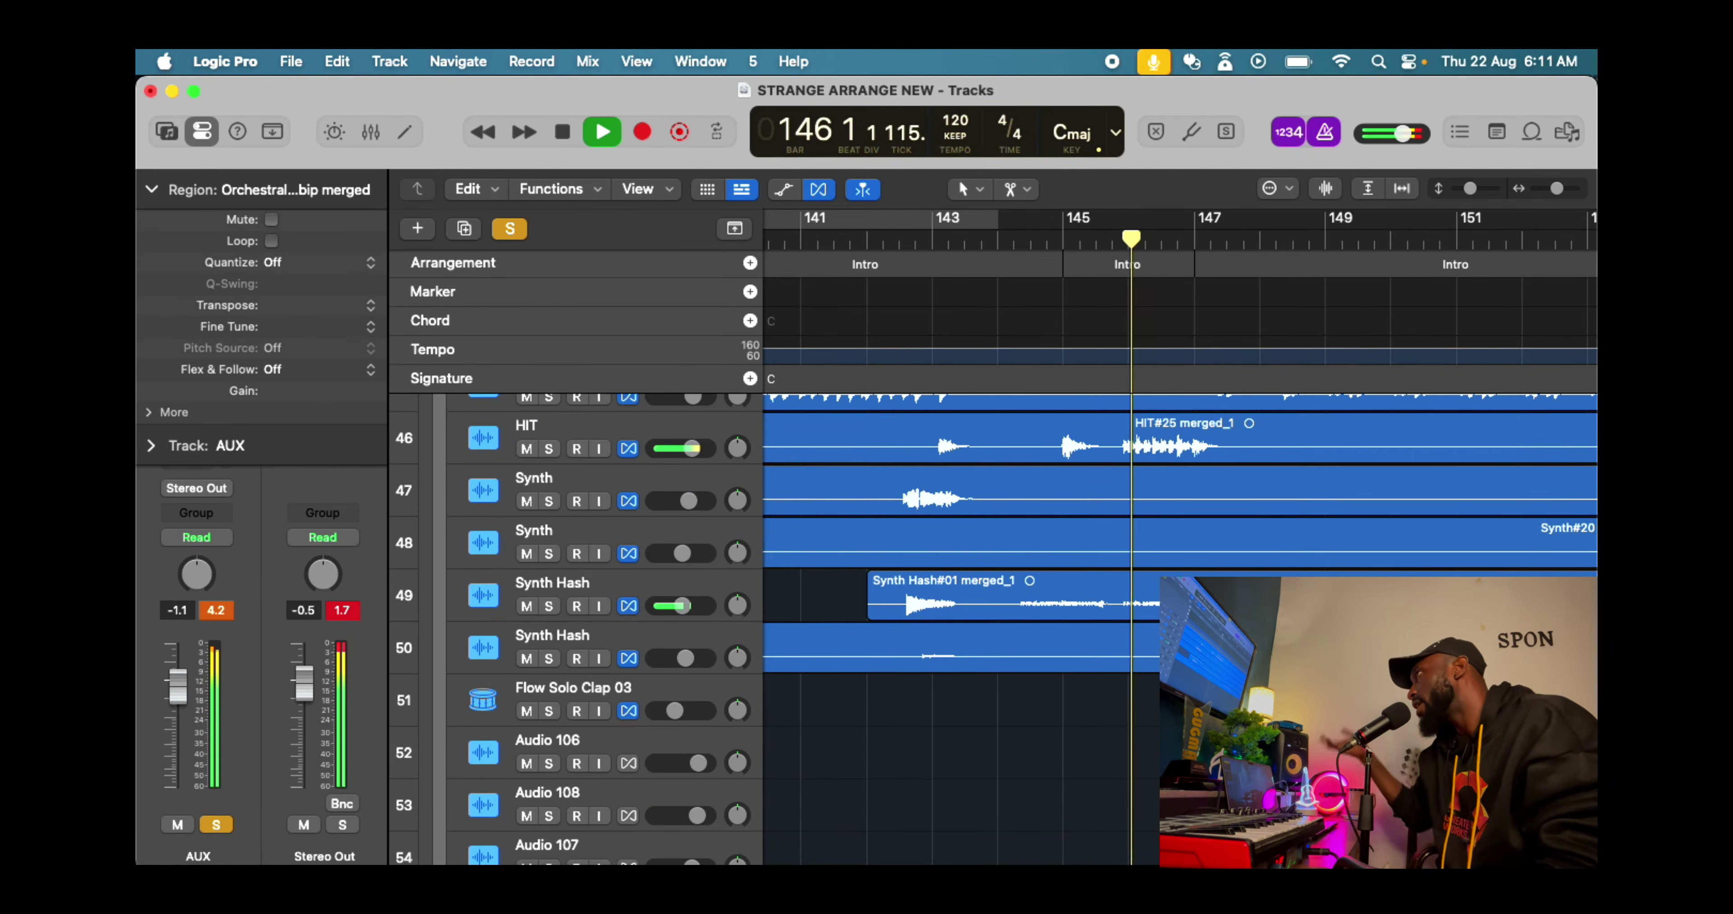
scroll(1069, 699, "down", 5)
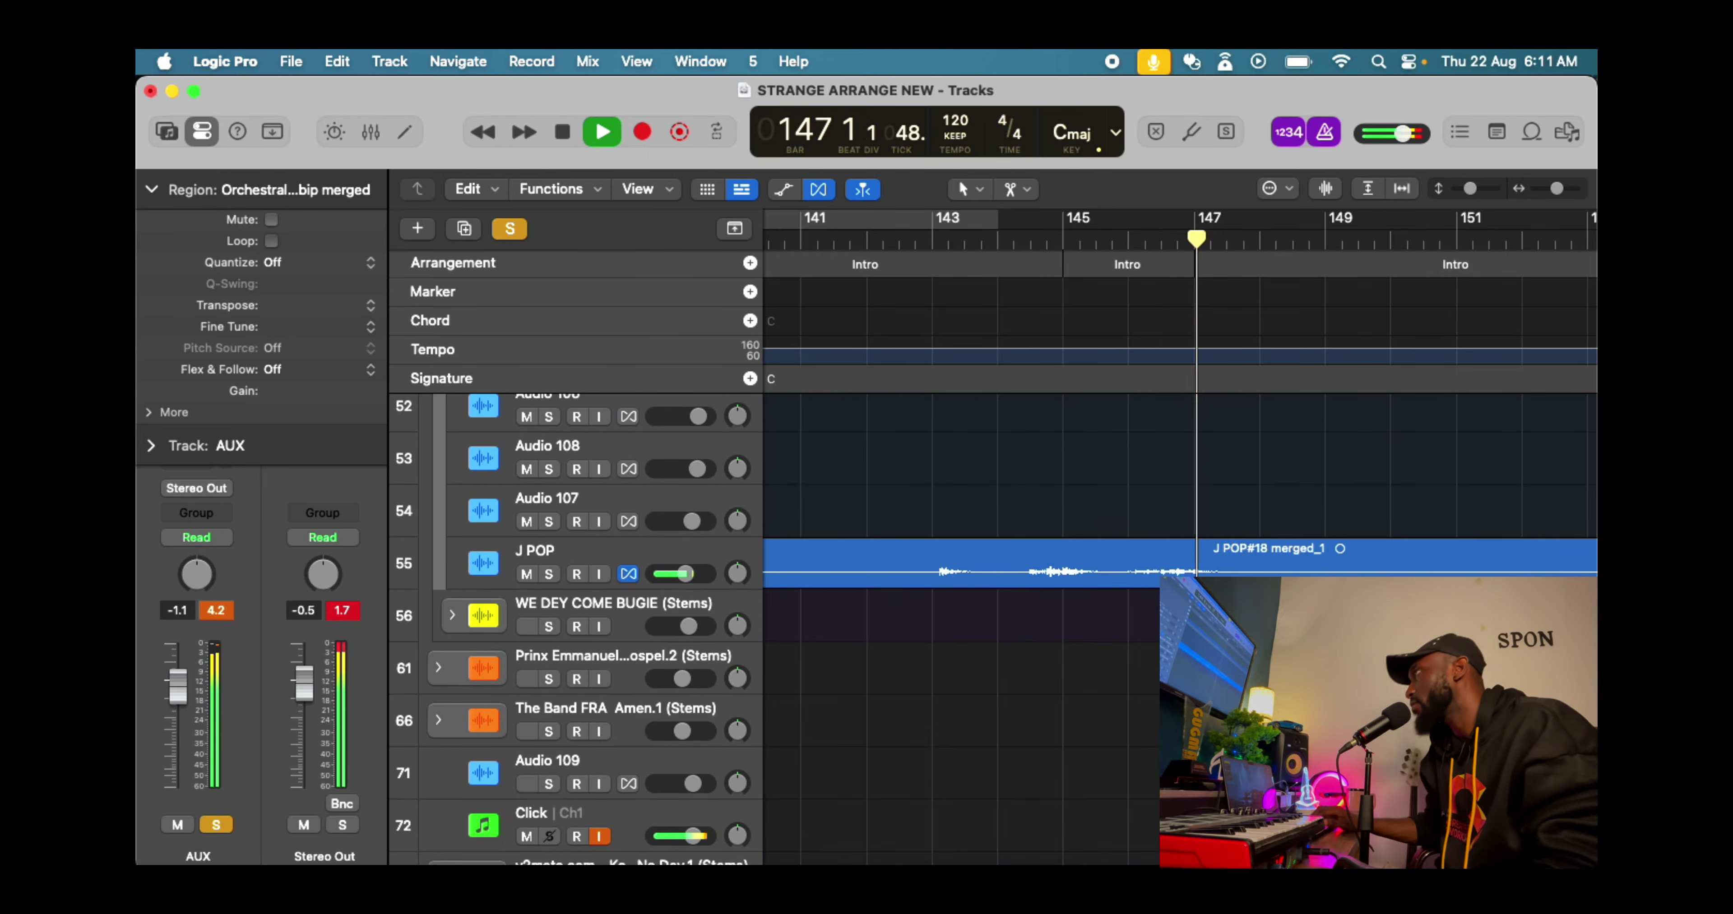
scroll(1061, 574, "up", 10)
scroll(1061, 573, "up", 15)
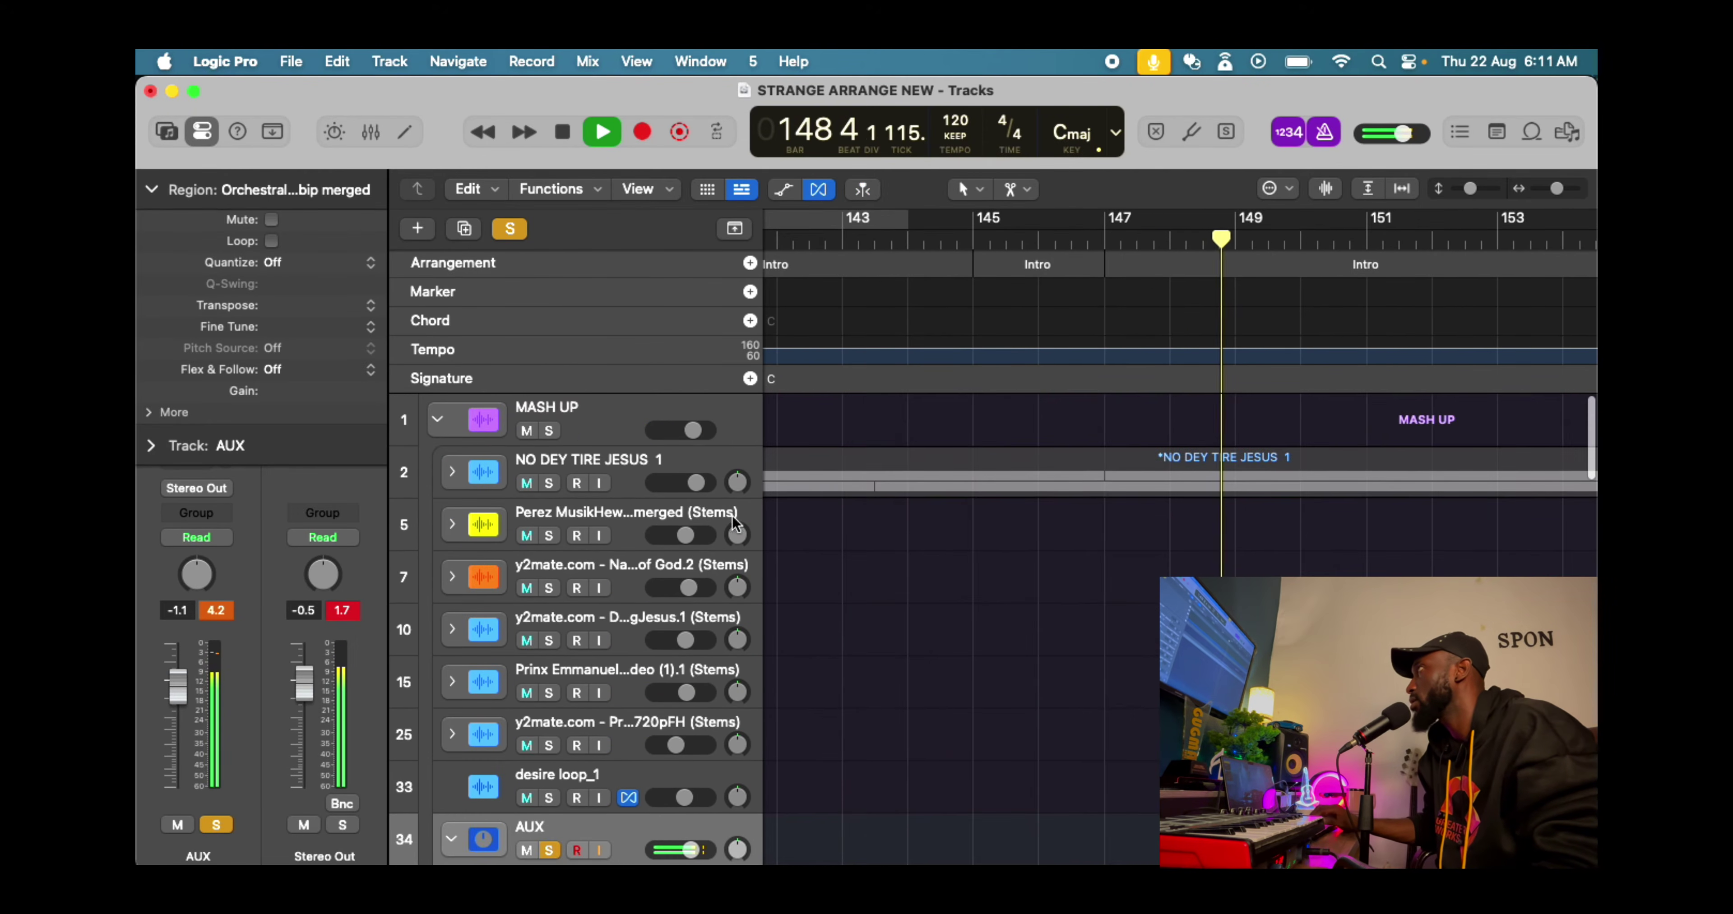
Clear the AUX solo and solo NO DEY TIRE JESUS 1 together with the EP track
left_click(529, 465)
left_click(509, 230)
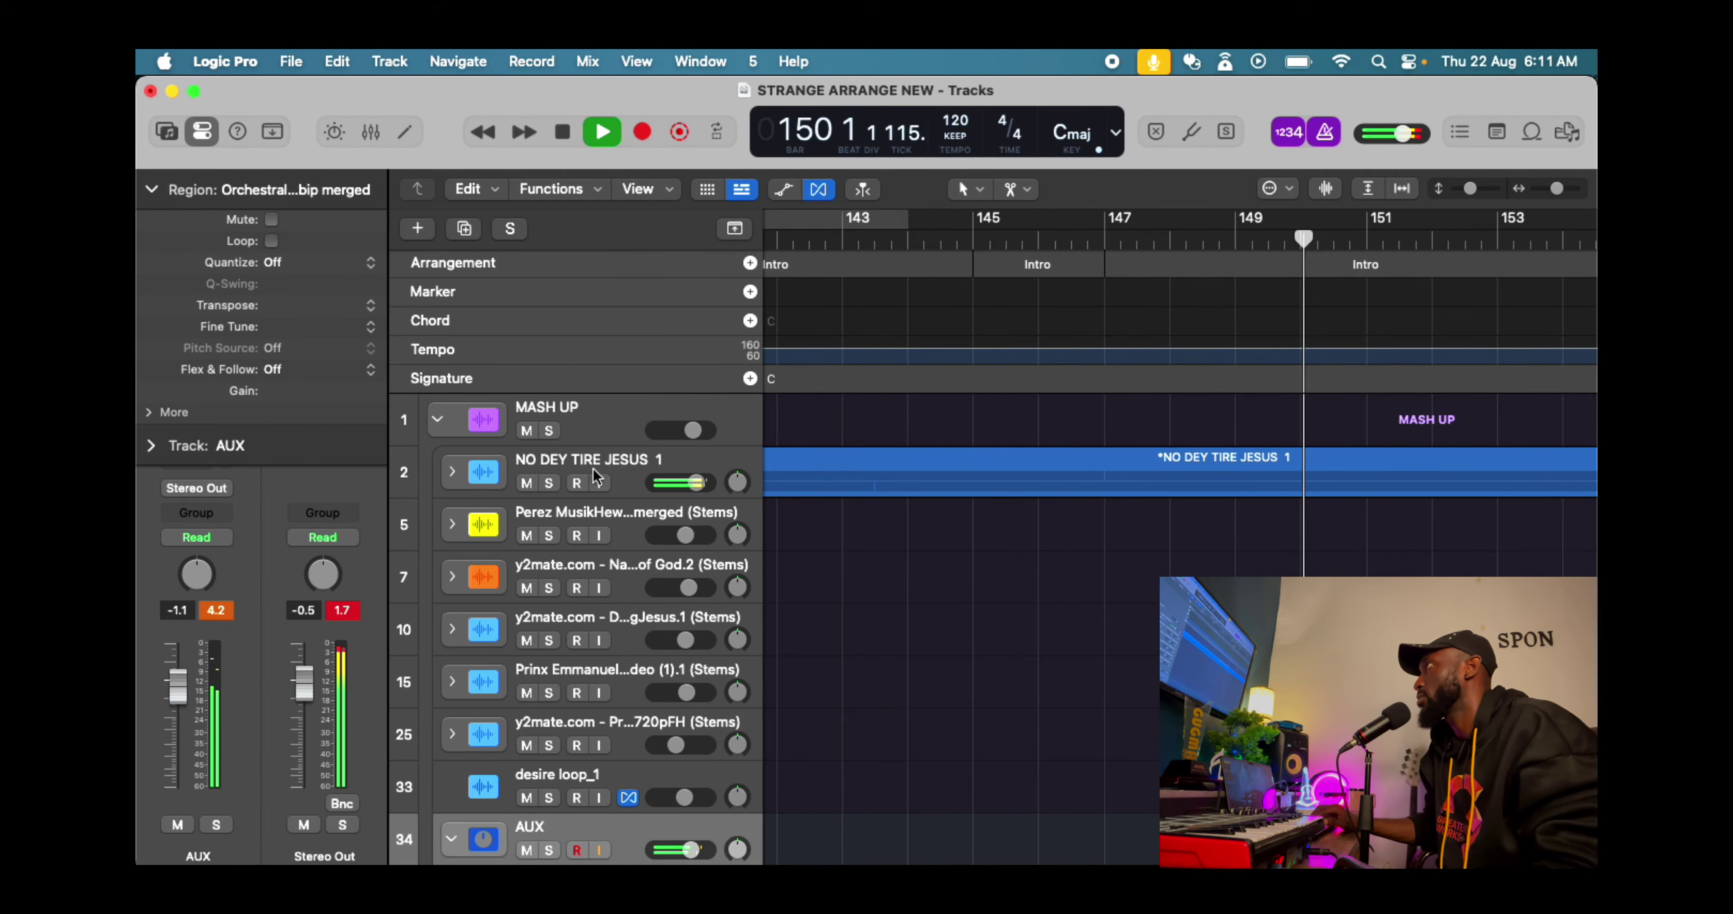
left_click(550, 483)
scroll(550, 481, "down", 4)
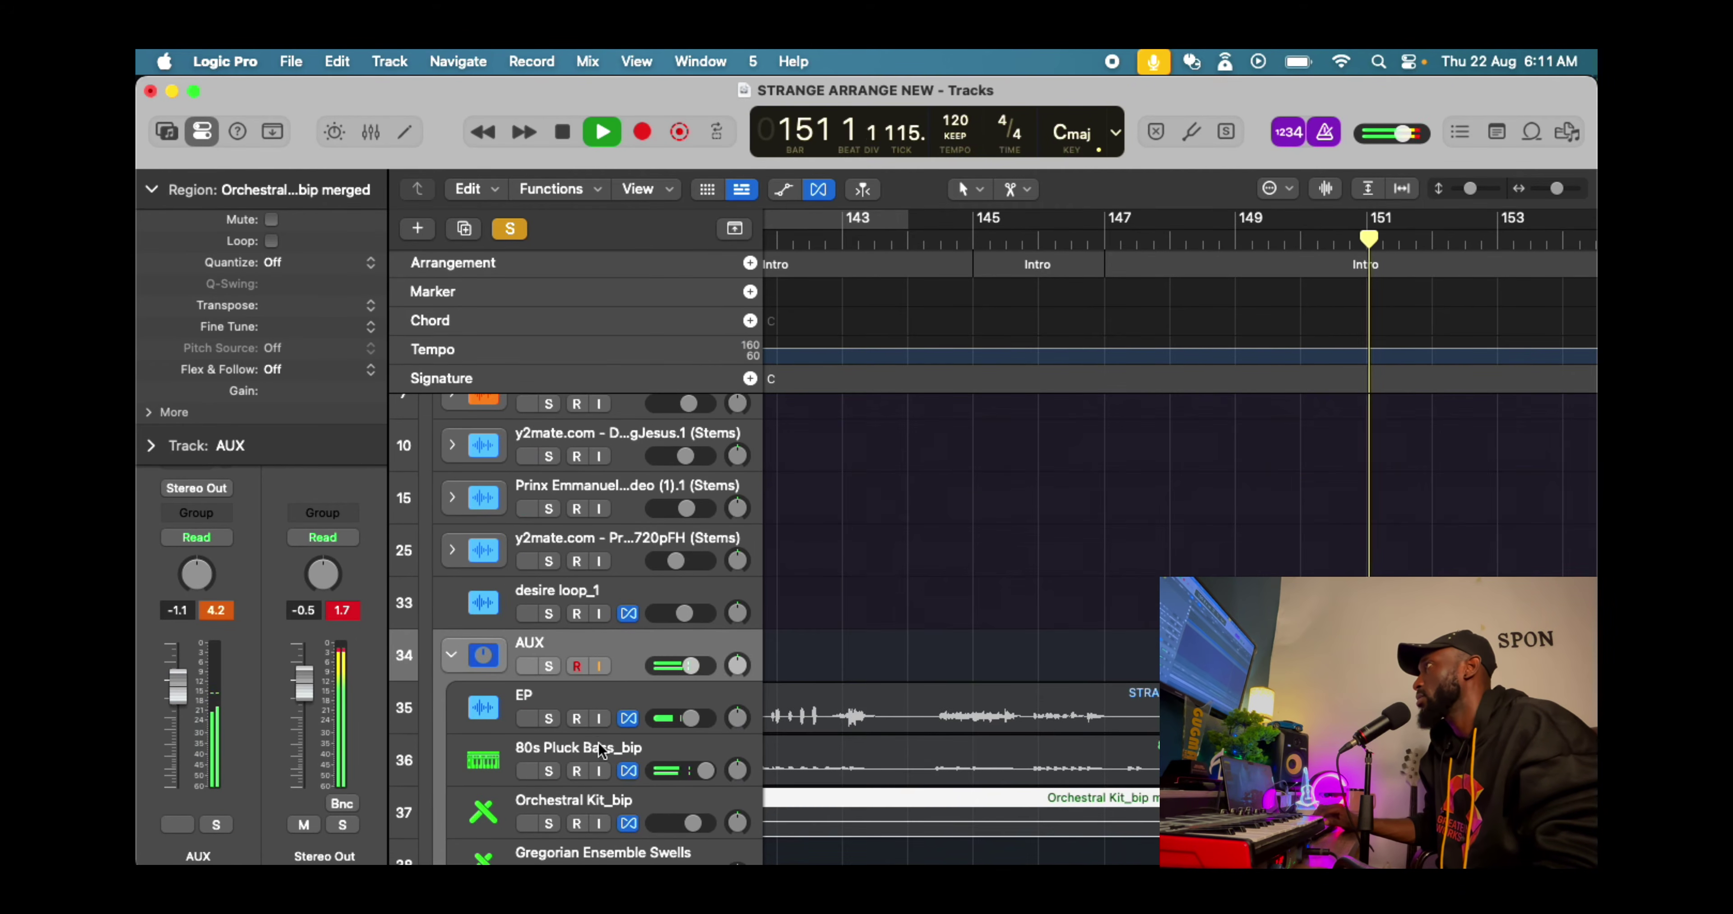
left_click(550, 718)
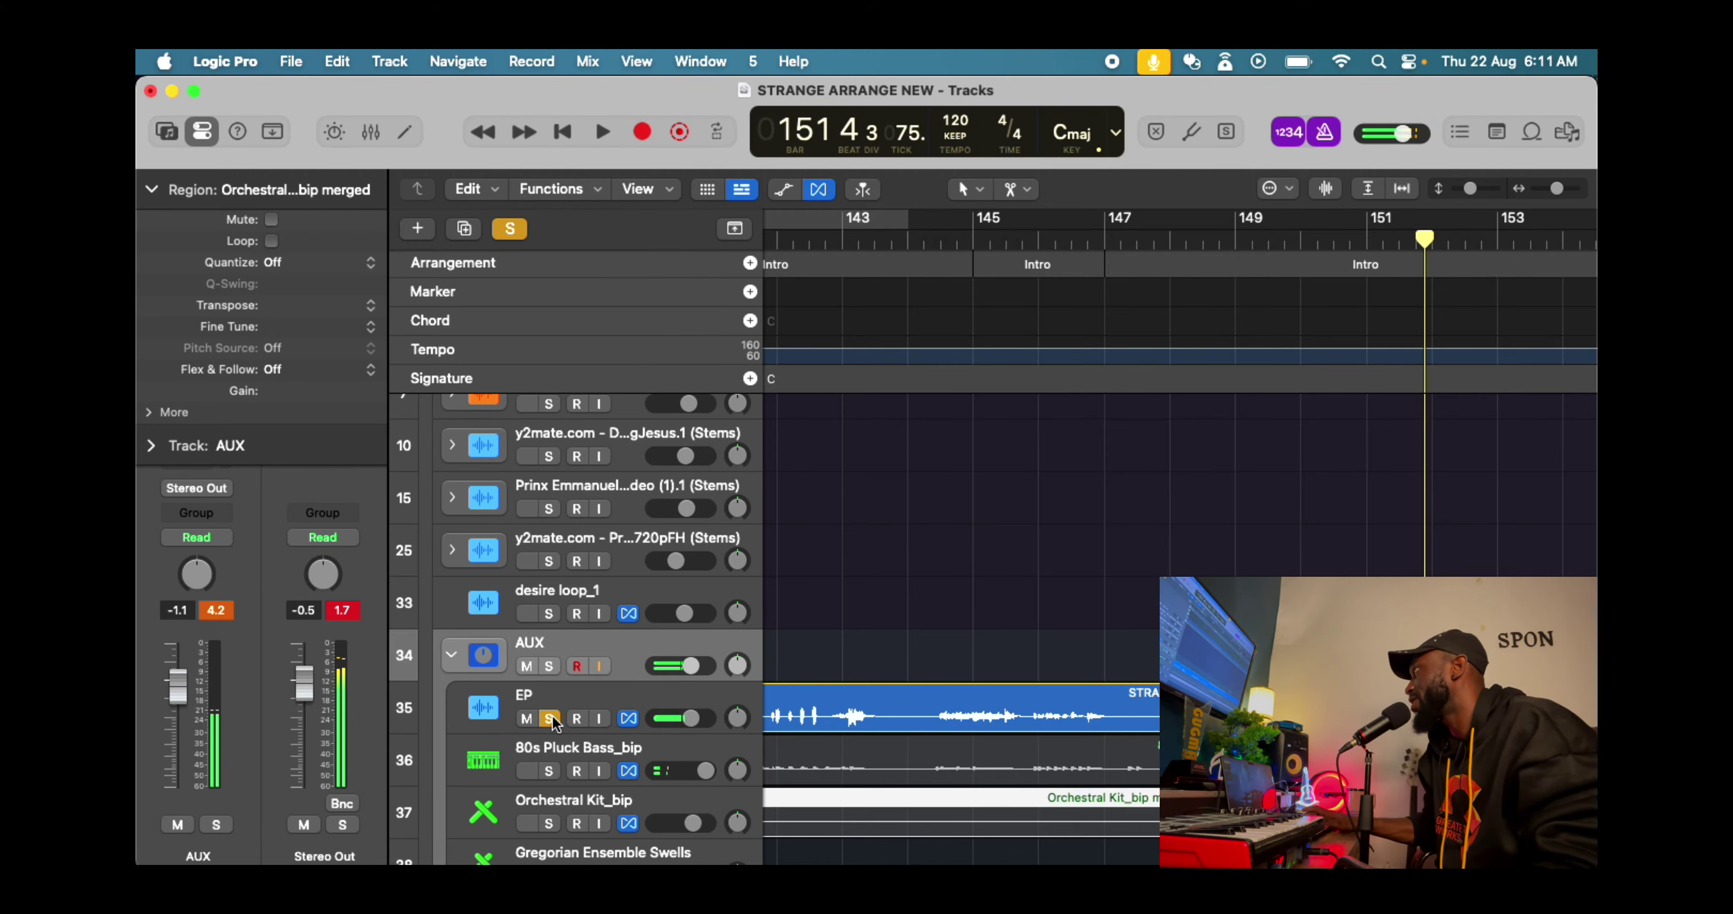
Play NO DEY TIRE JESUS 1 and EP alone from bar 147
key("space")
key("comma")
key("comma")
key("comma")
key("comma")
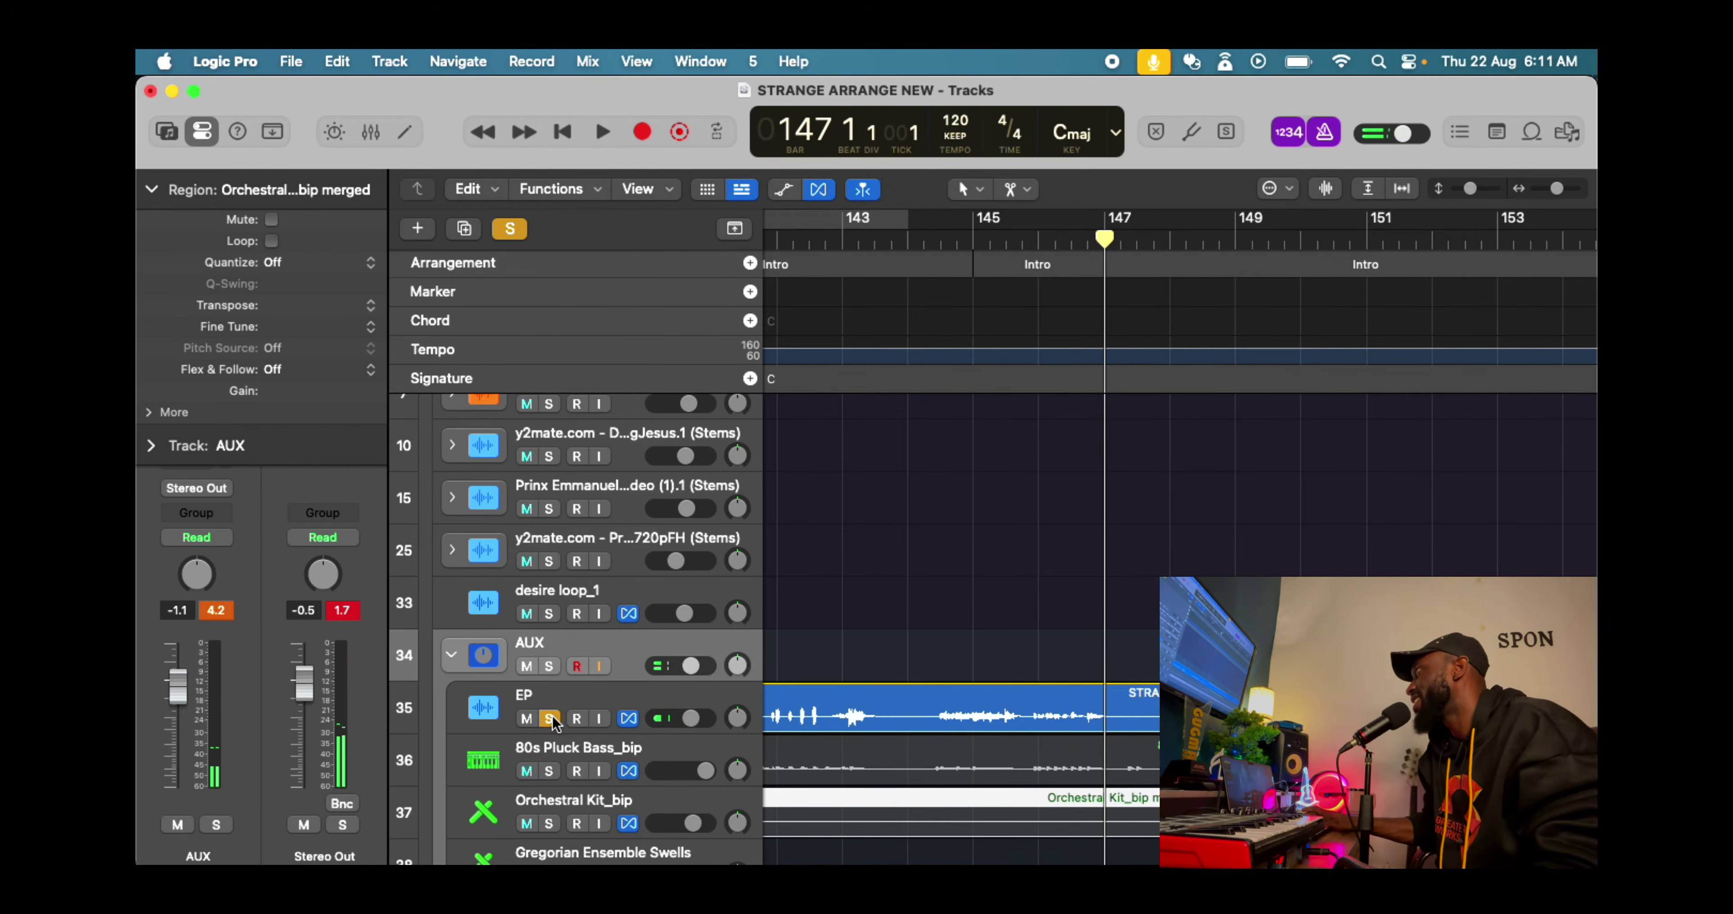
key("space")
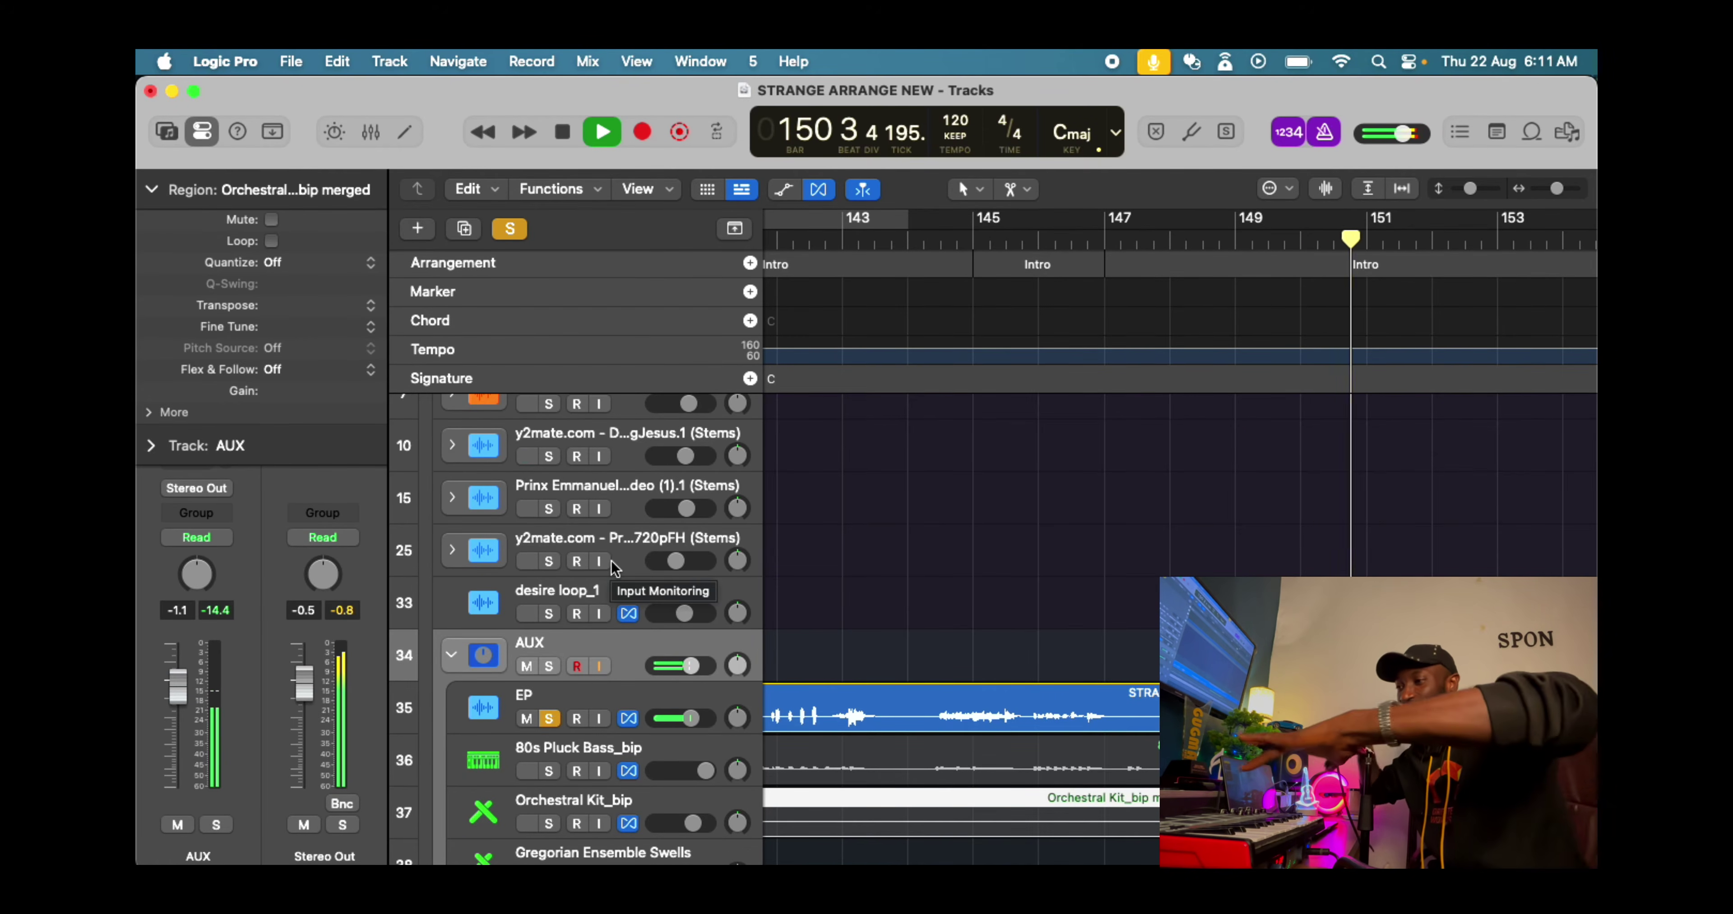
key("space")
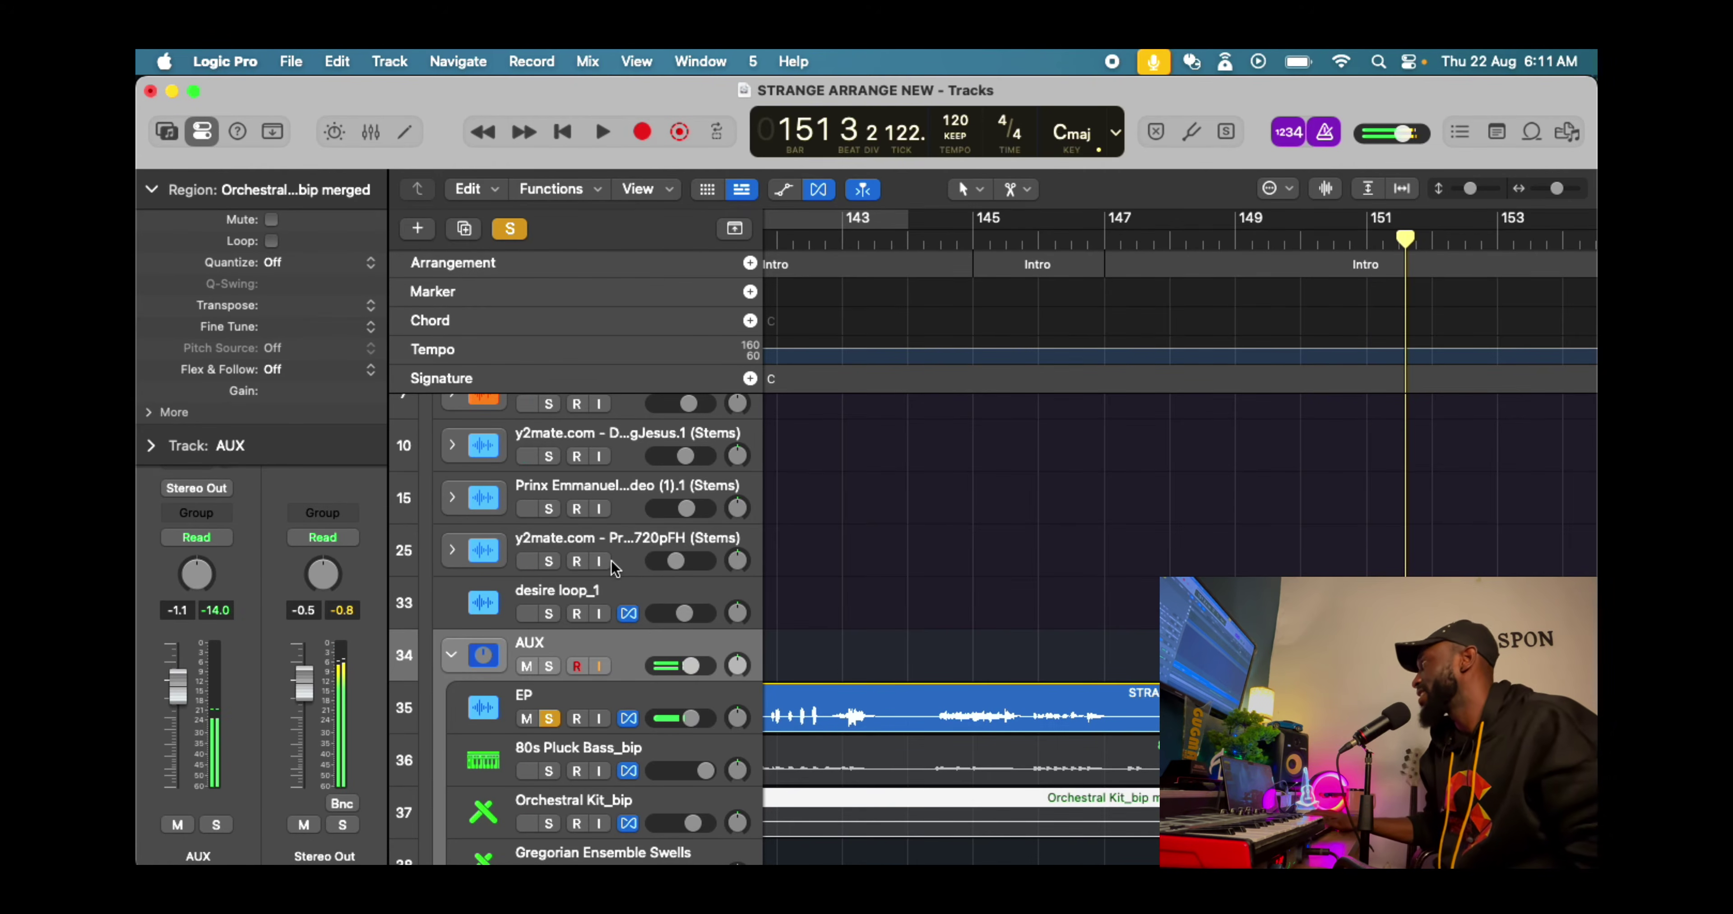
Replay the passage from bar 147 and add 80s Pluck Bass_bip to the solo during playback
key("comma")
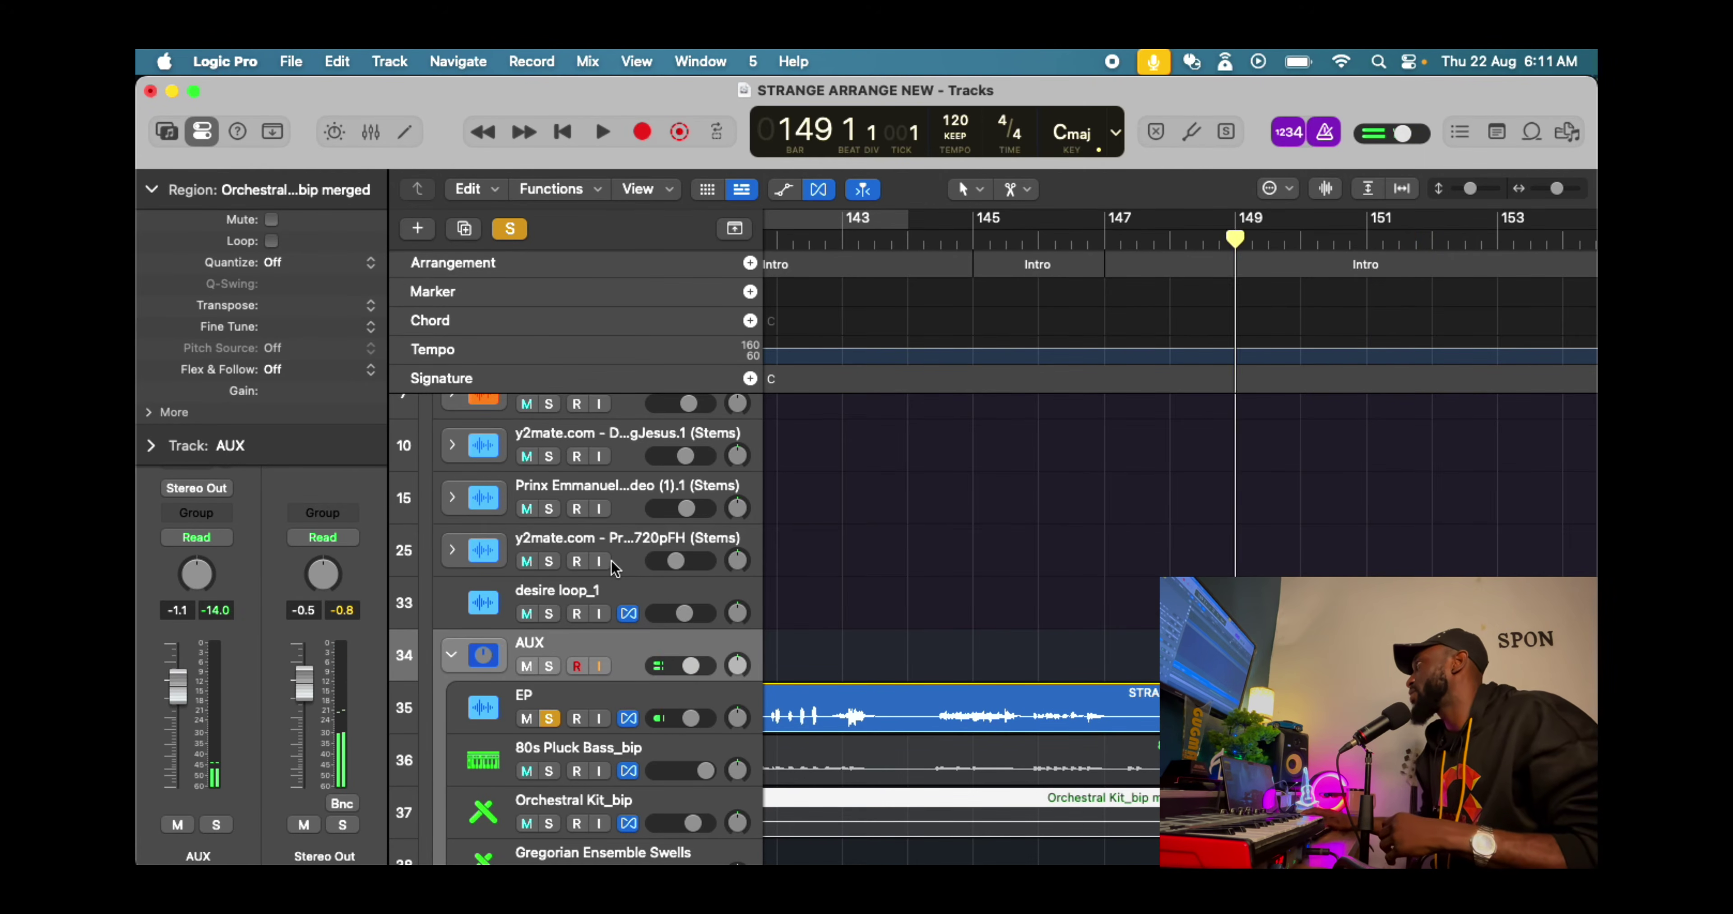
key("comma")
key("comma")
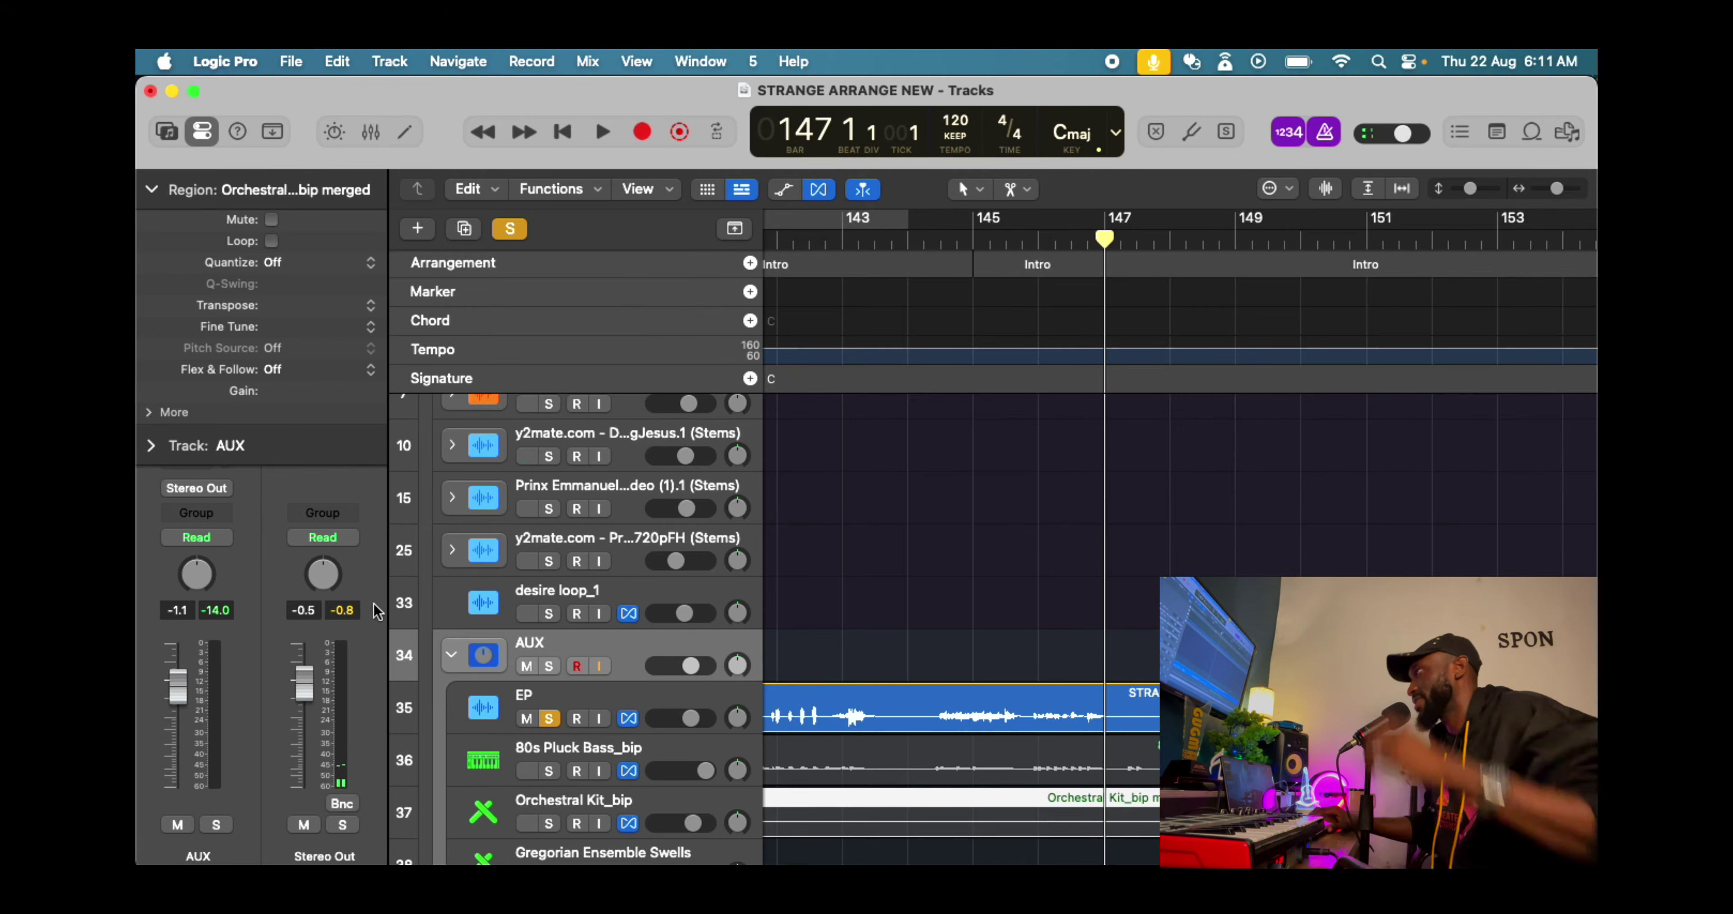
key("space")
left_click(549, 771)
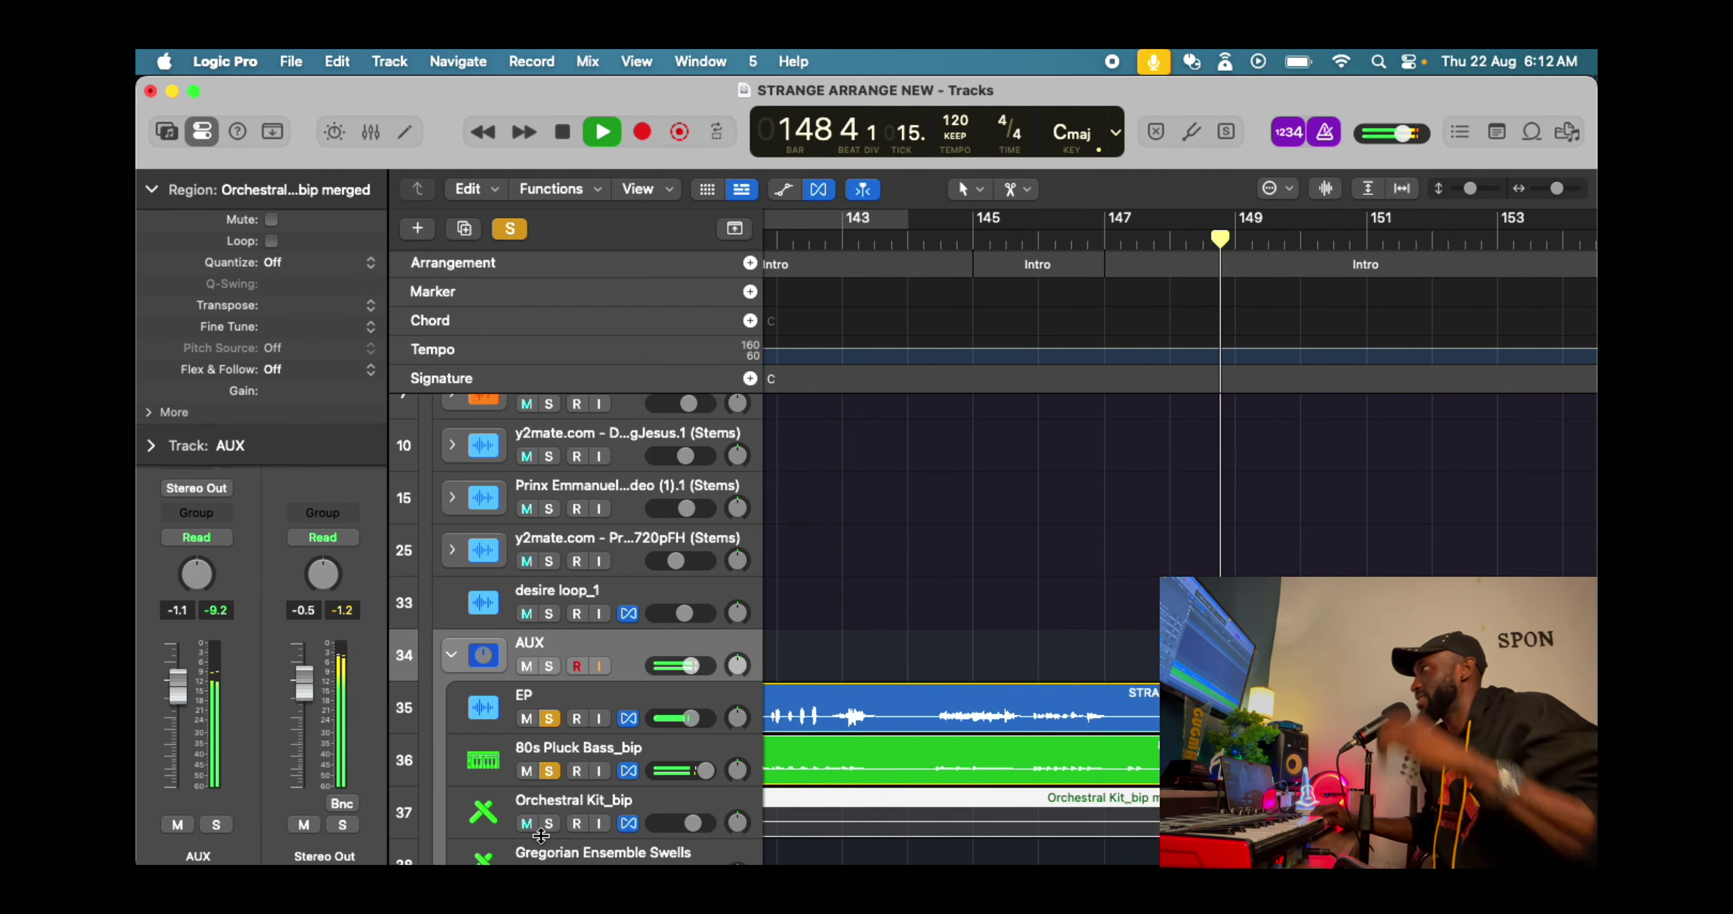
Add the Marimba on track 45, the Synth Hash on track 44 and the SYNTH Brass on track 41 to the solo
scroll(585, 752, "down", 4)
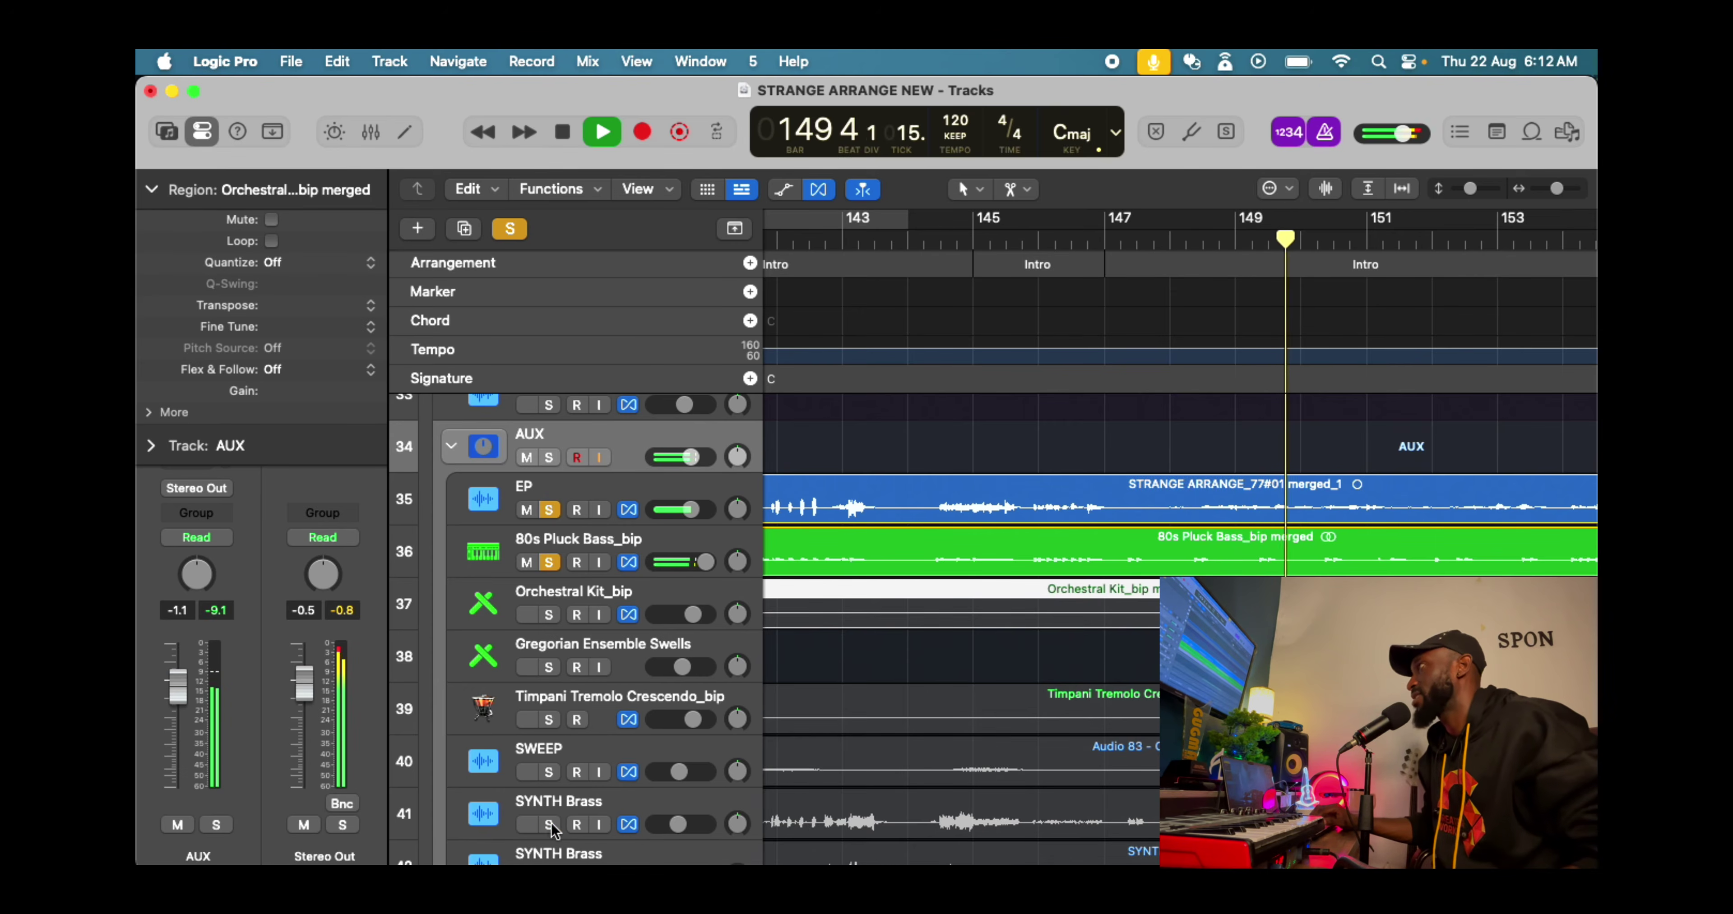
scroll(575, 746, "down", 8)
left_click(549, 584)
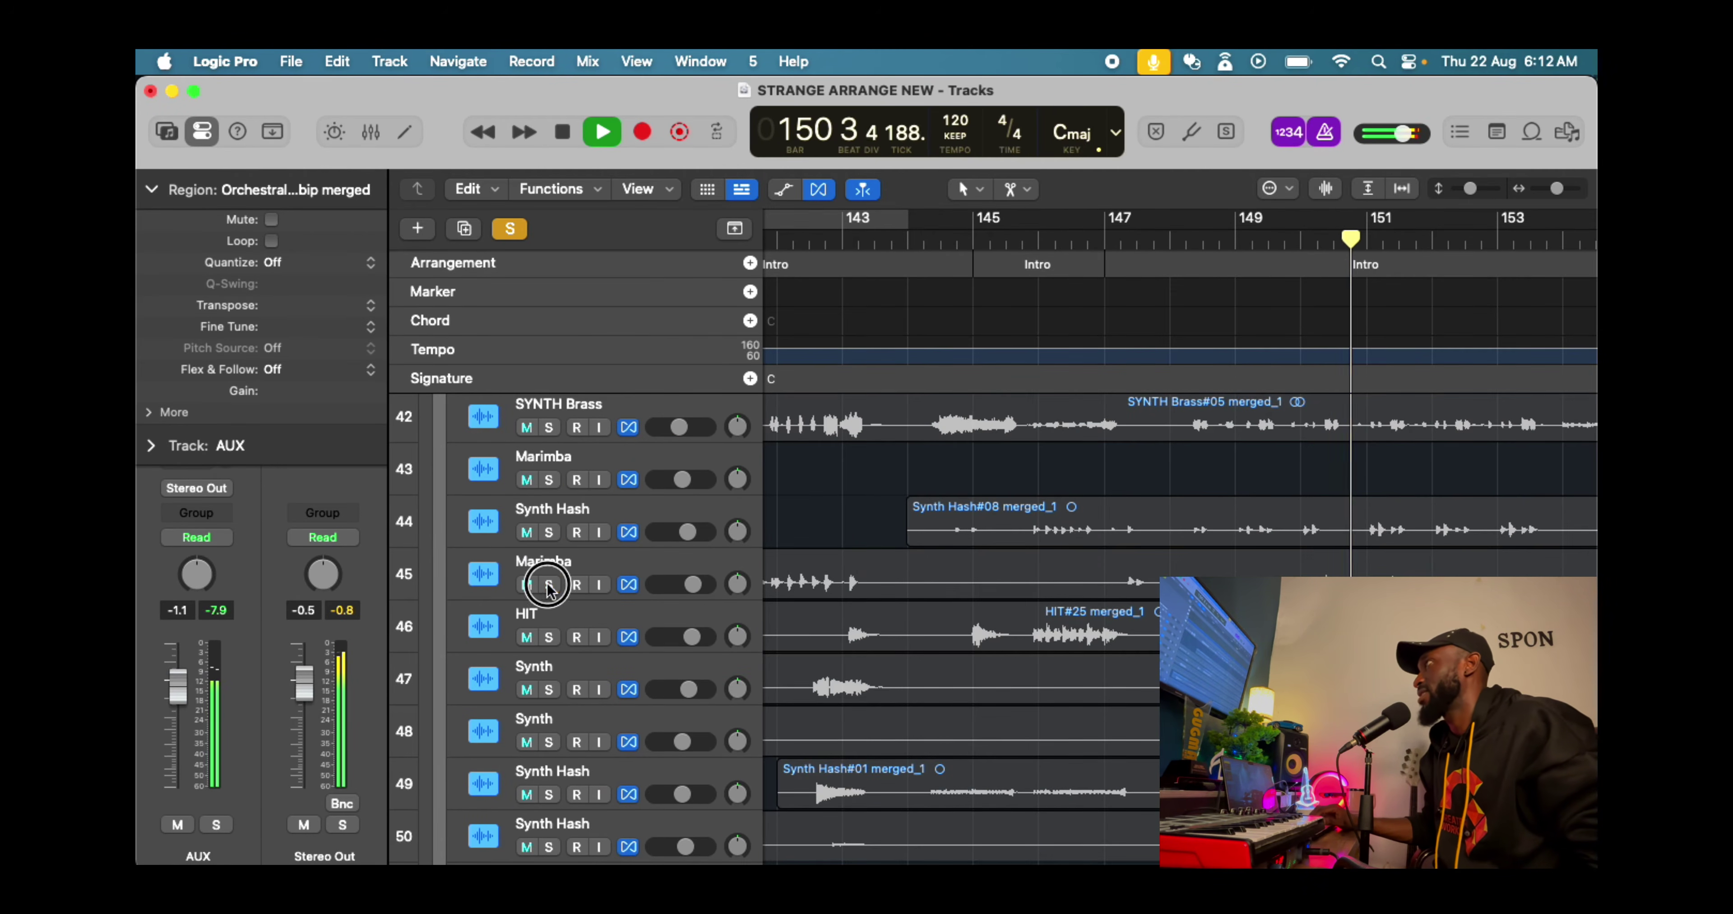
left_click(550, 533)
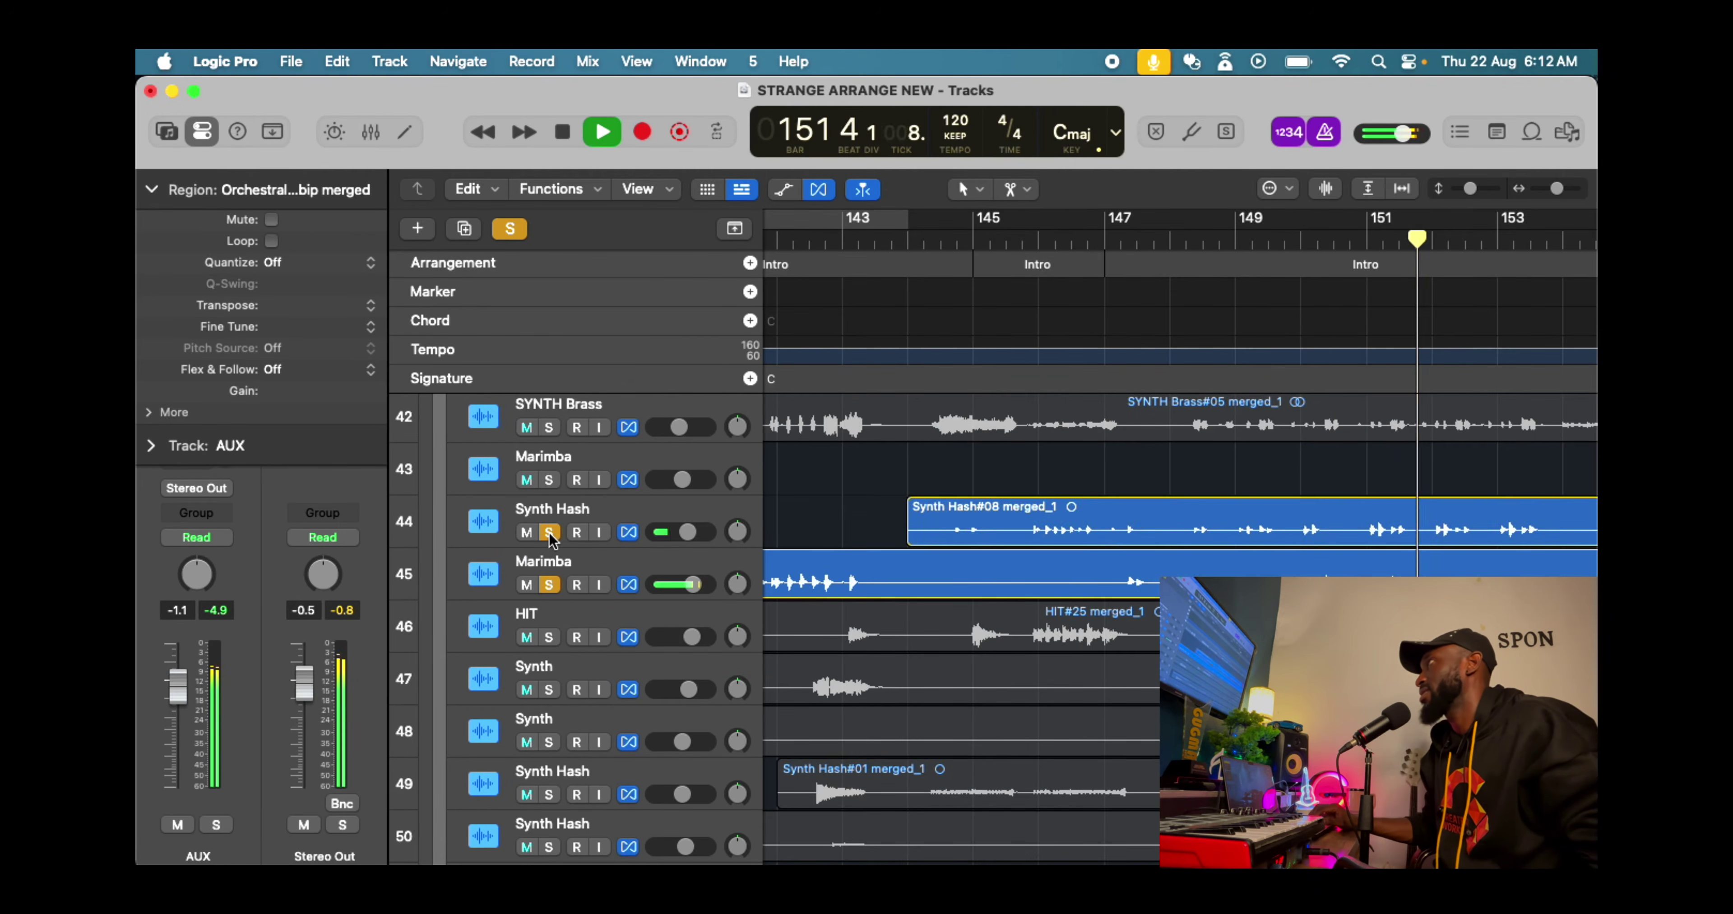
scroll(579, 498, "up", 2)
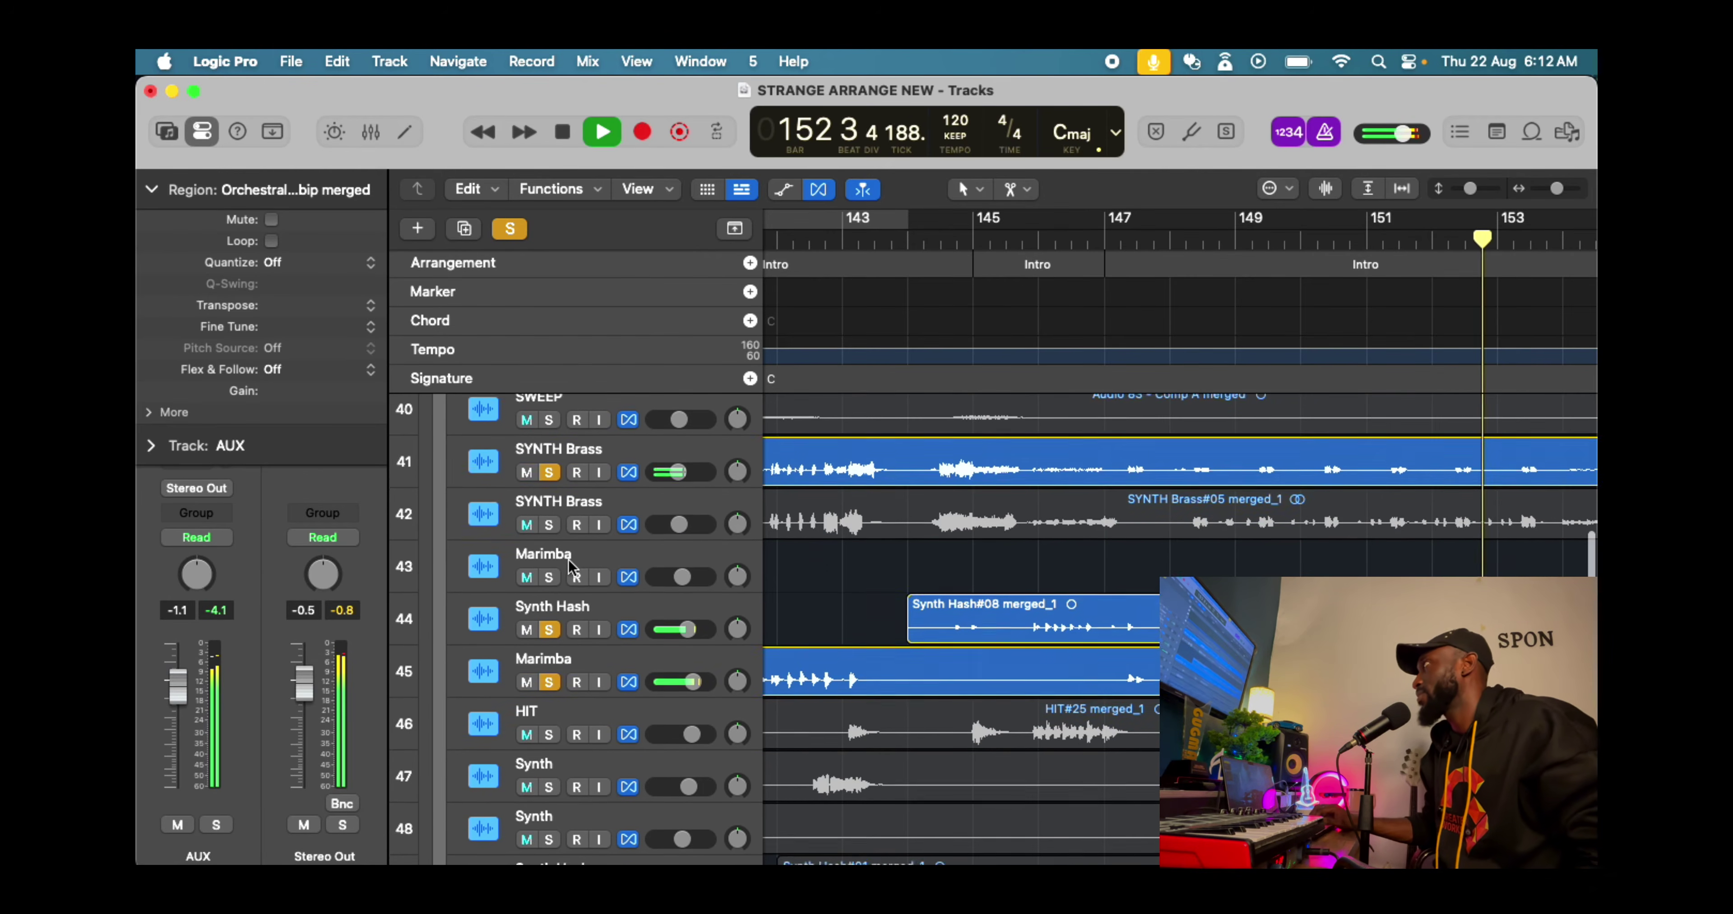
left_click(548, 475)
key("space")
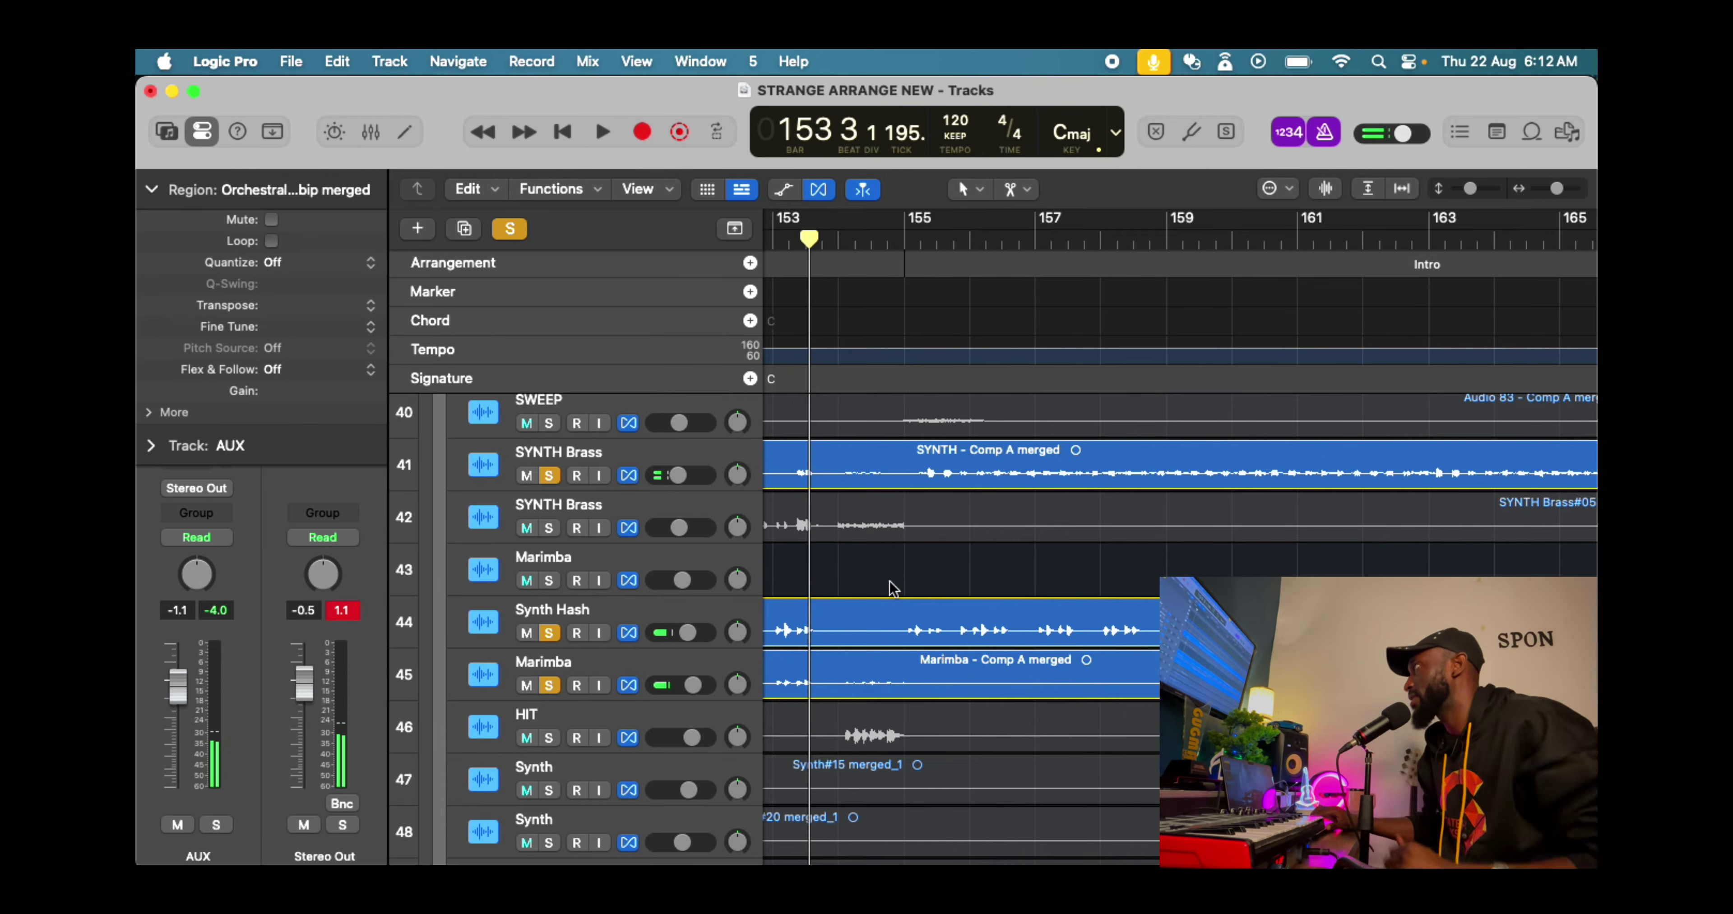
Replay the combined soloed parts from bar 147
scroll(942, 593, "left", 5)
scroll(829, 585, "left", 4)
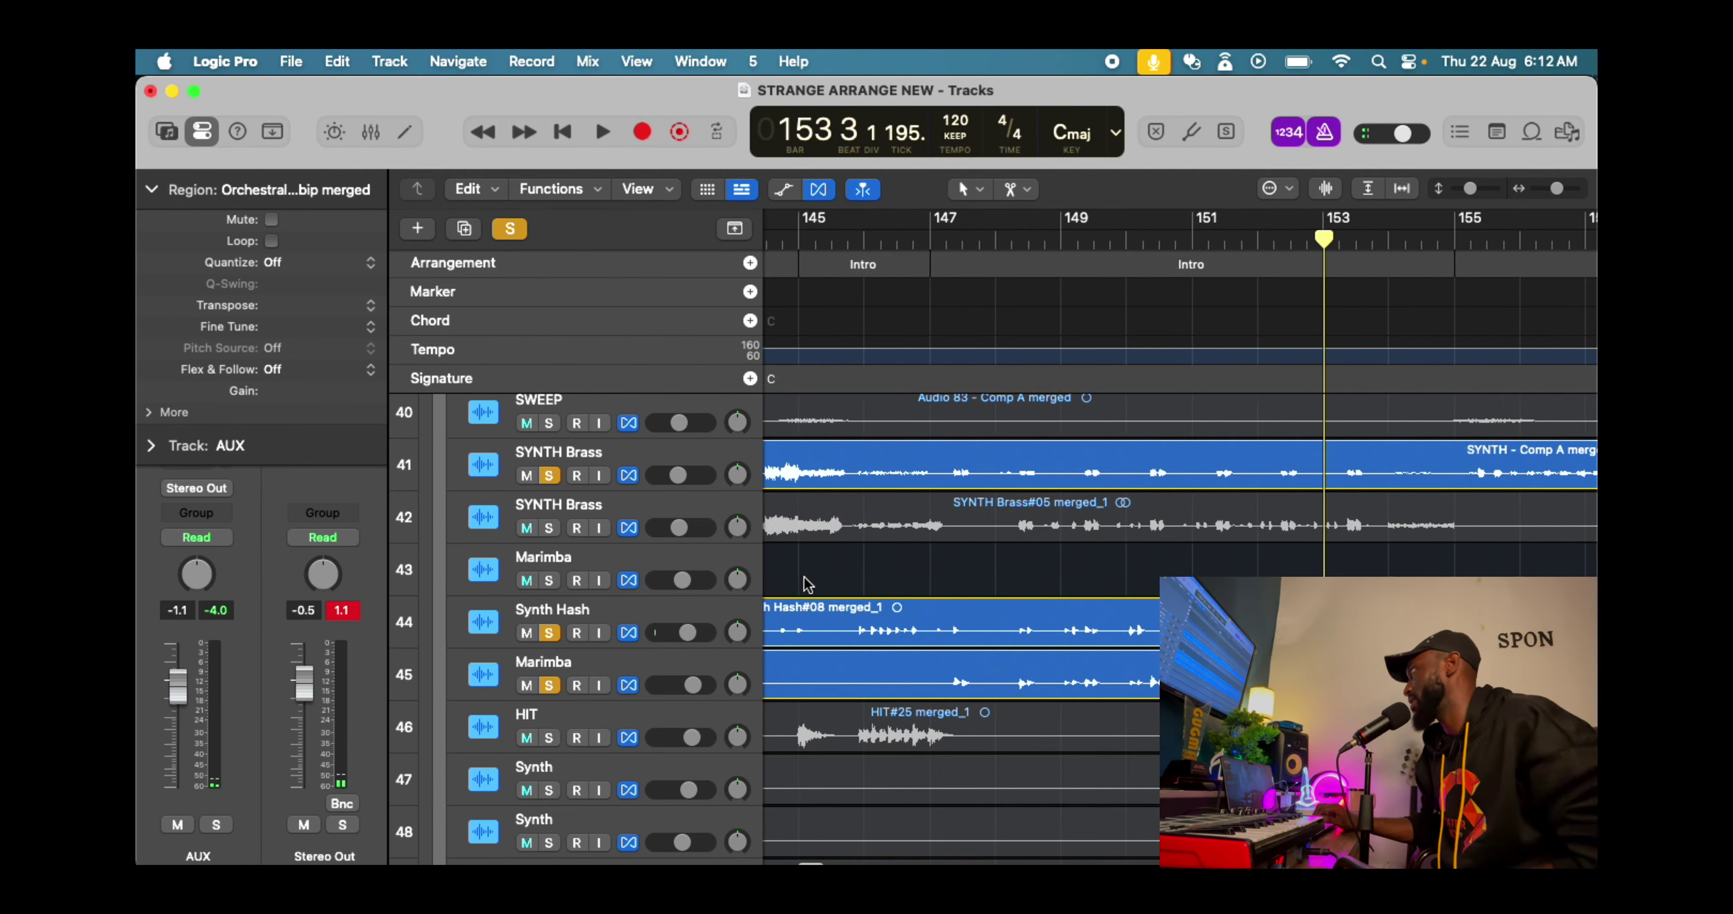
left_click(996, 239)
key("space")
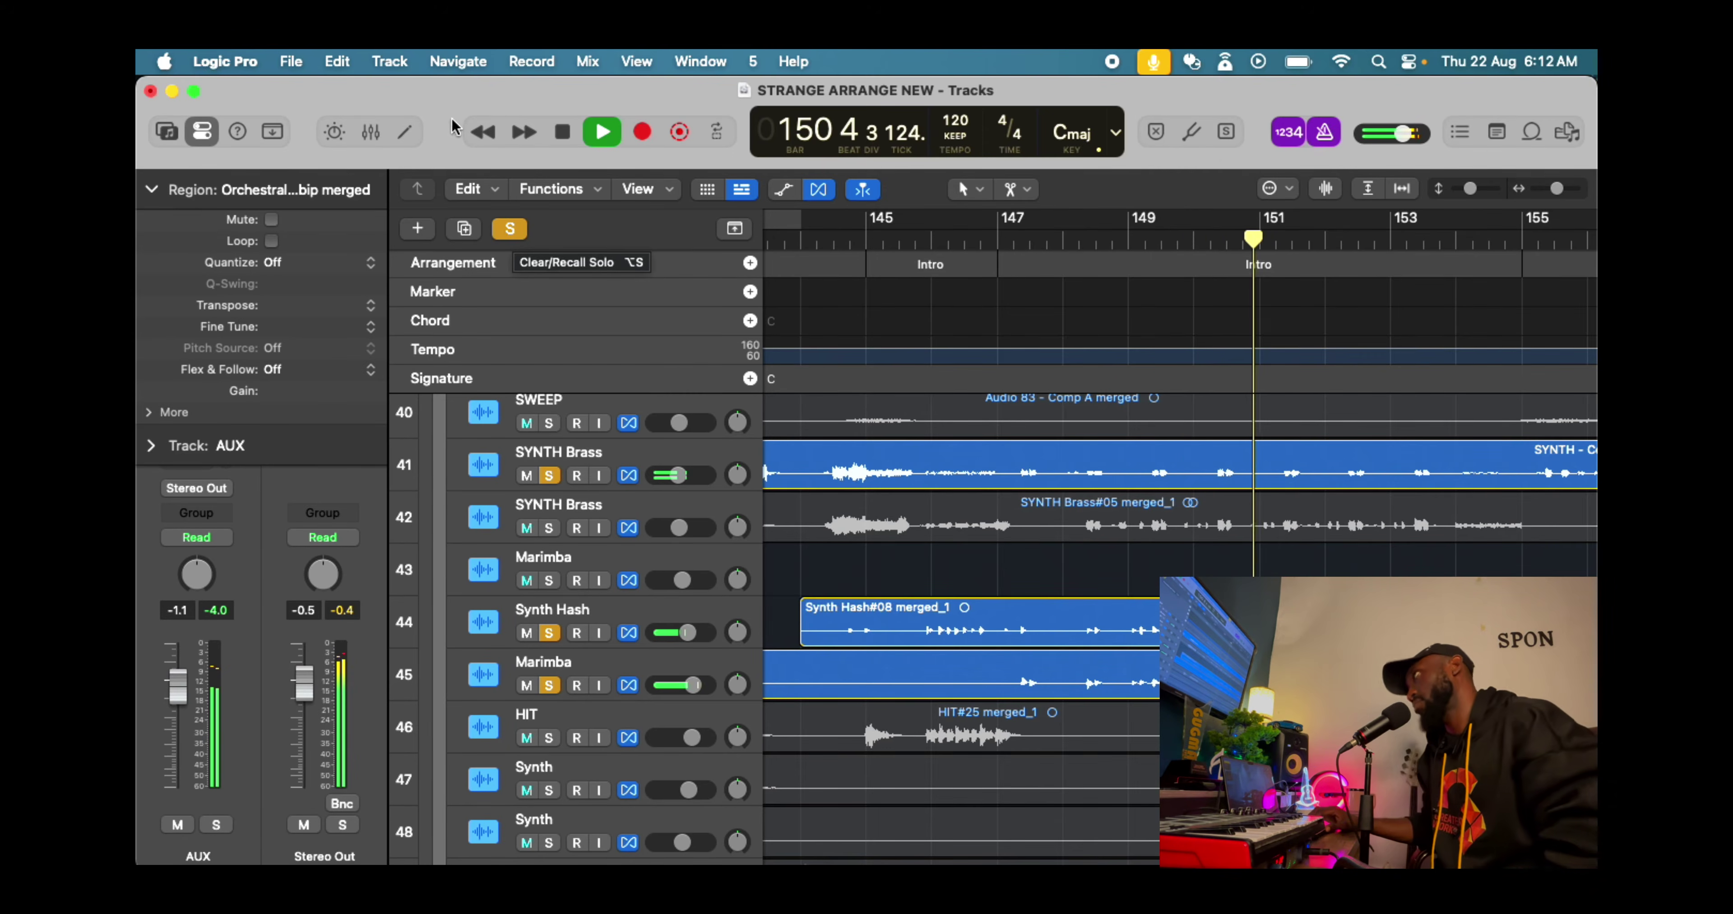
Clear all solos and listen to the full arrangement up to about bar 155
key("alt+s")
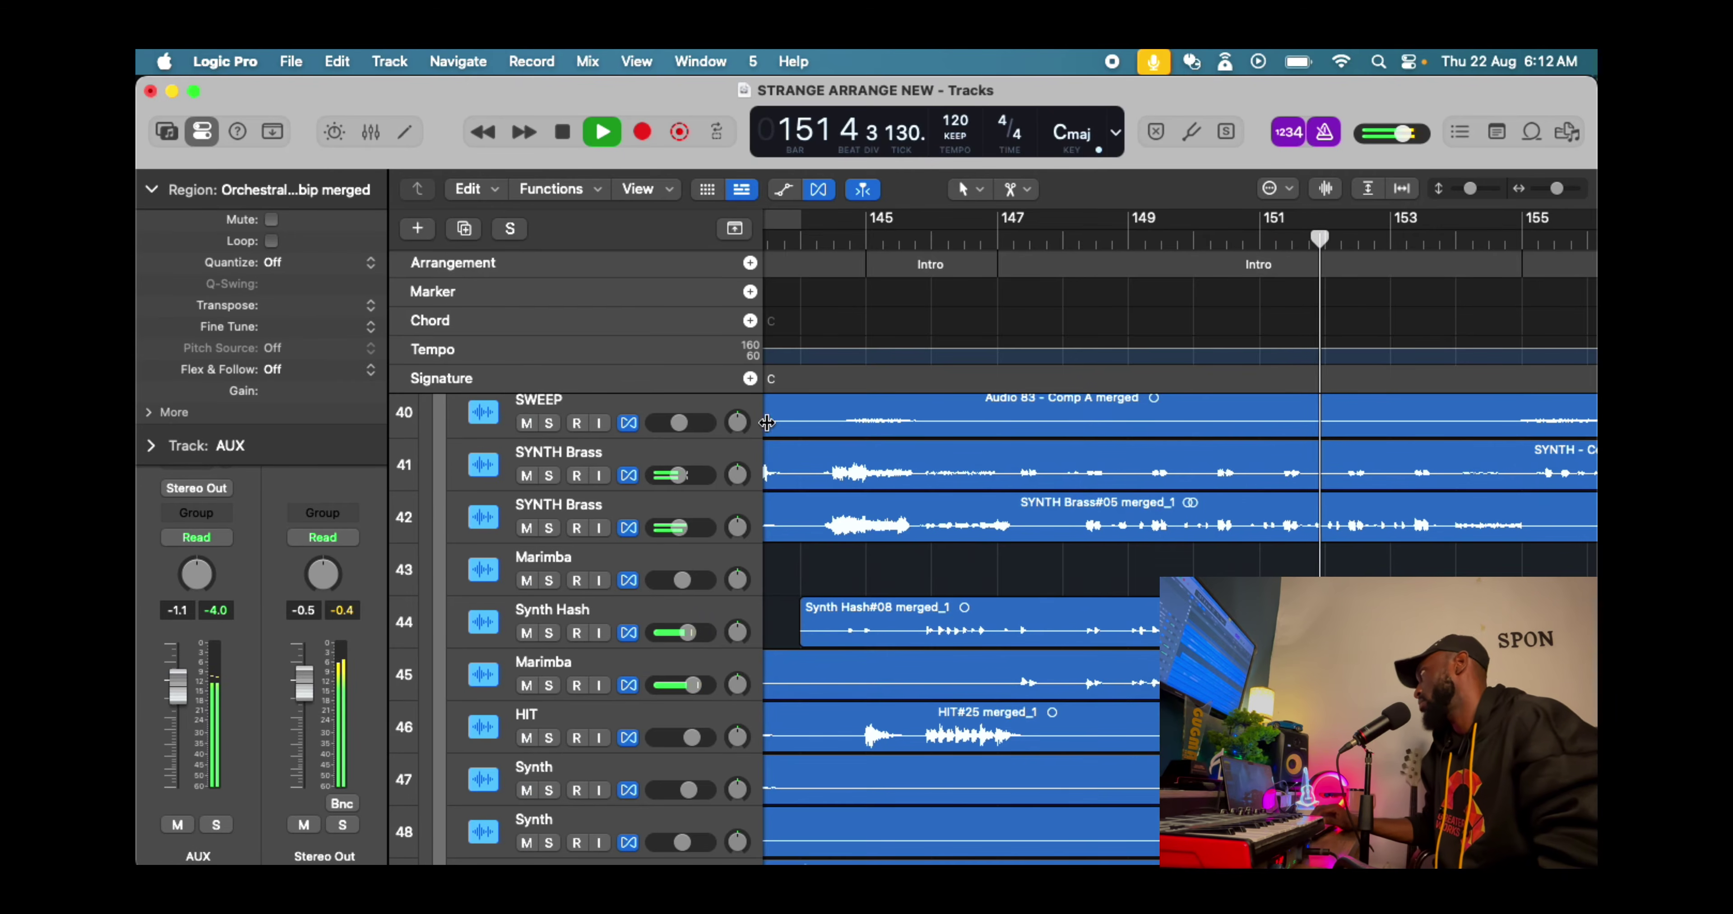
scroll(898, 553, "right", 5)
scroll(898, 553, "down", 3)
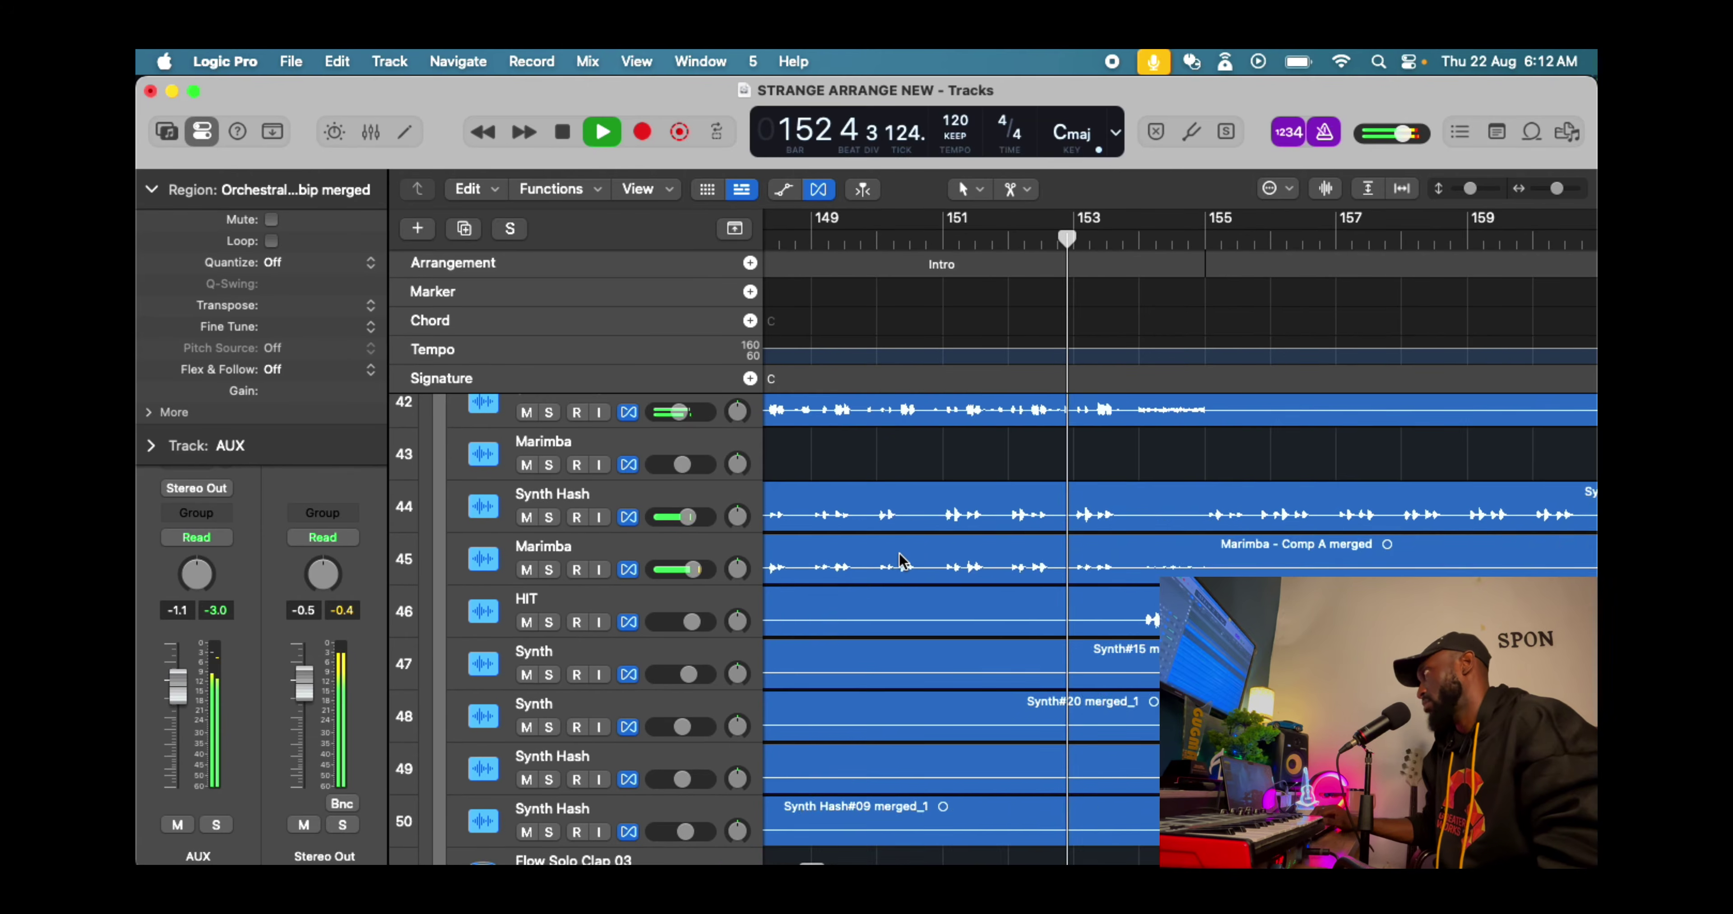
scroll(902, 561, "up", 3)
scroll(901, 561, "down", 3)
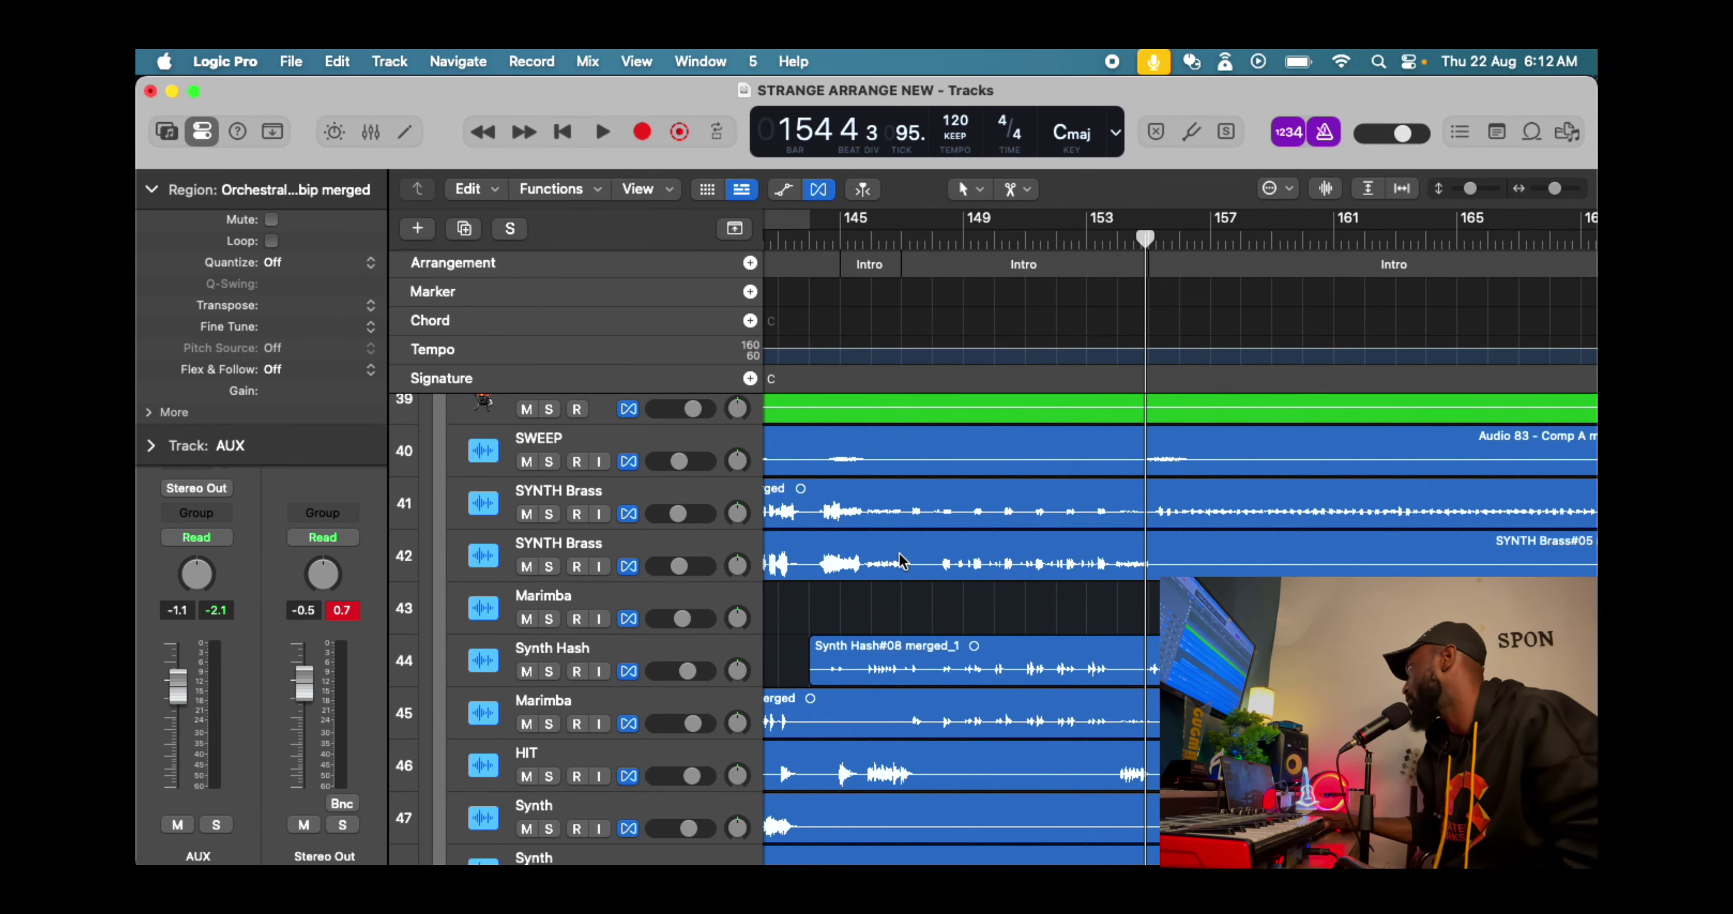
Play the full arrangement from bar 154 to about bar 156
key("space")
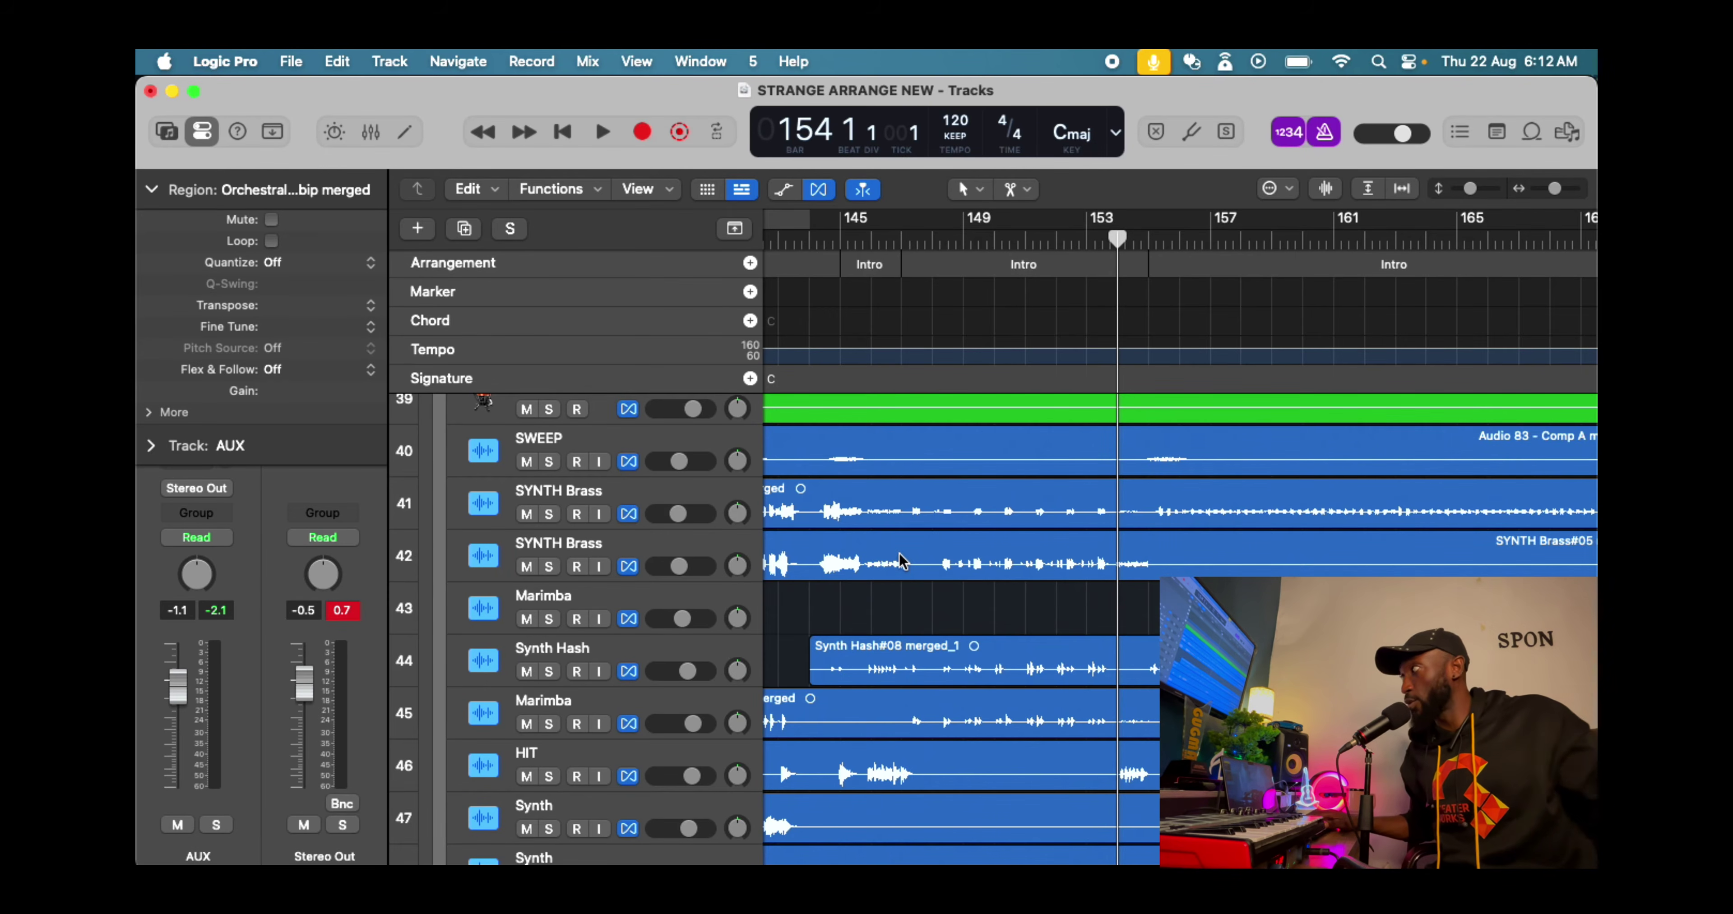
key("space")
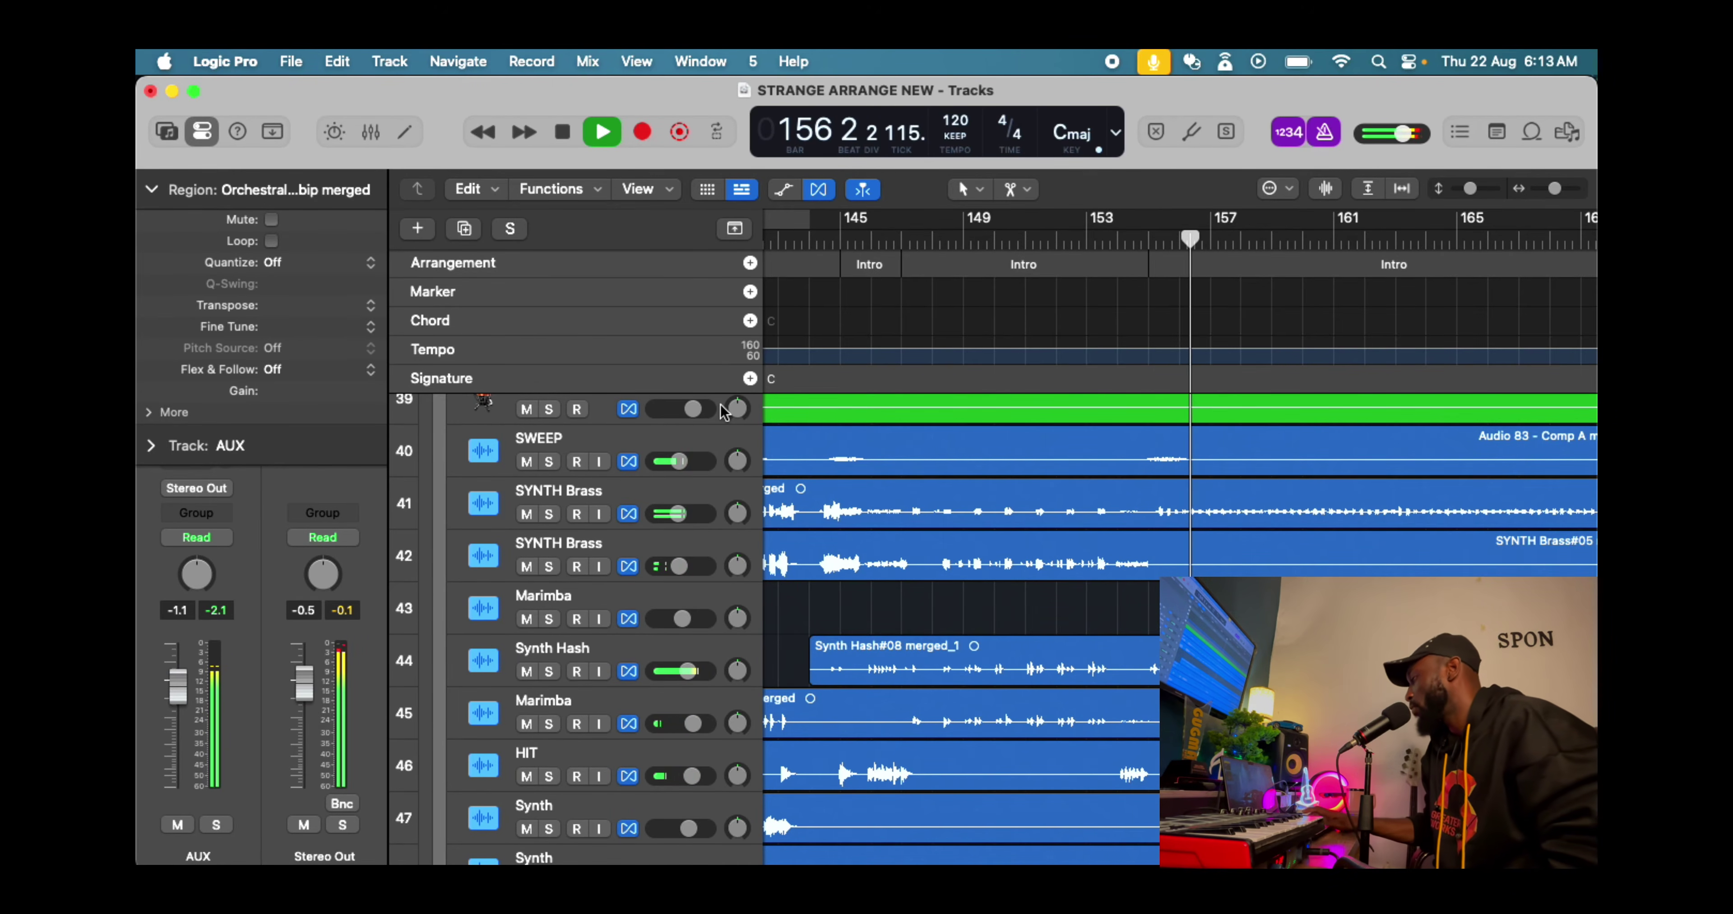
key("space")
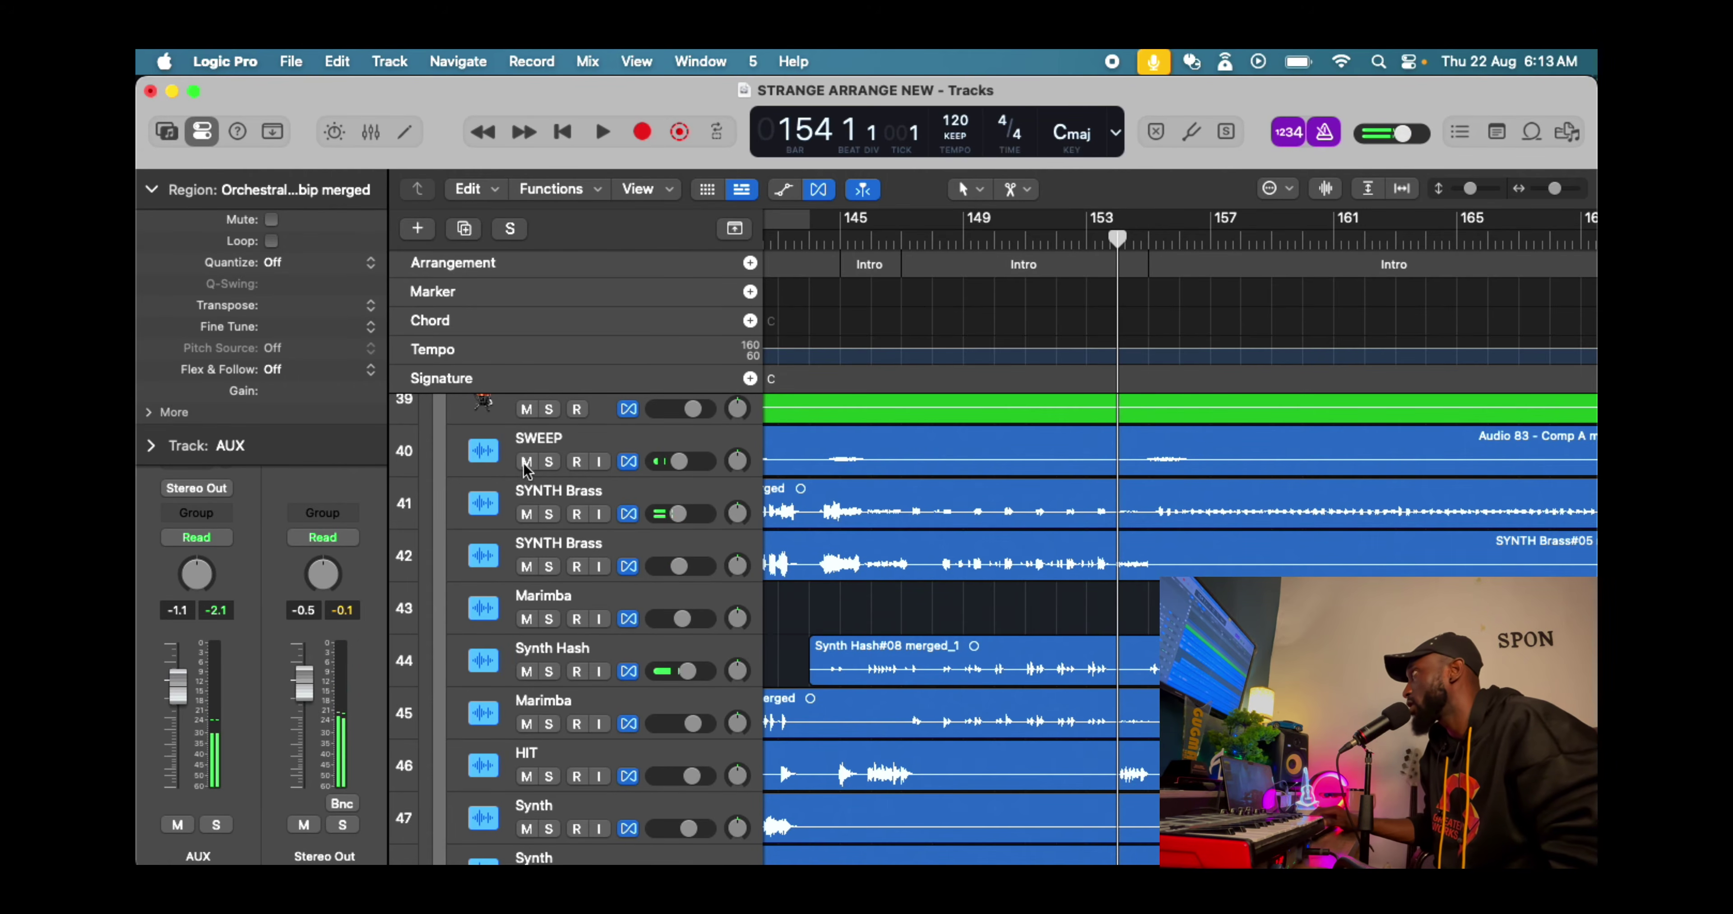
Solo the SWEEP on track 40, play it from bar 154 and compare it with the full mix, then clear the solo
left_click(549, 461)
key("space")
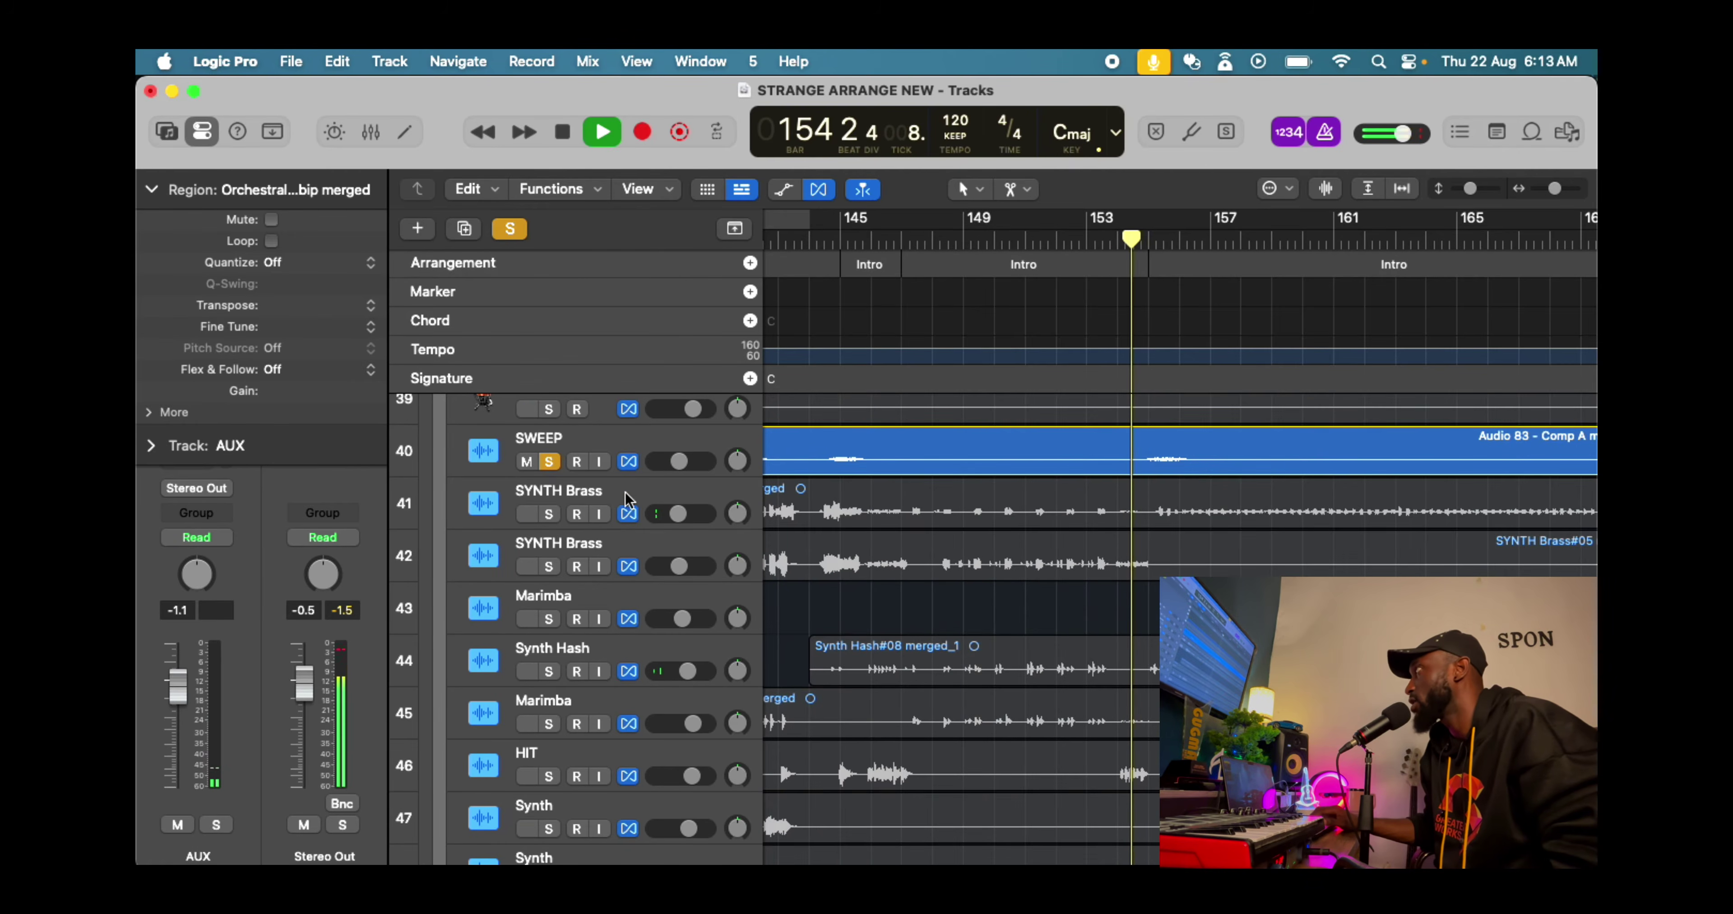
left_click(547, 462)
left_click(547, 461)
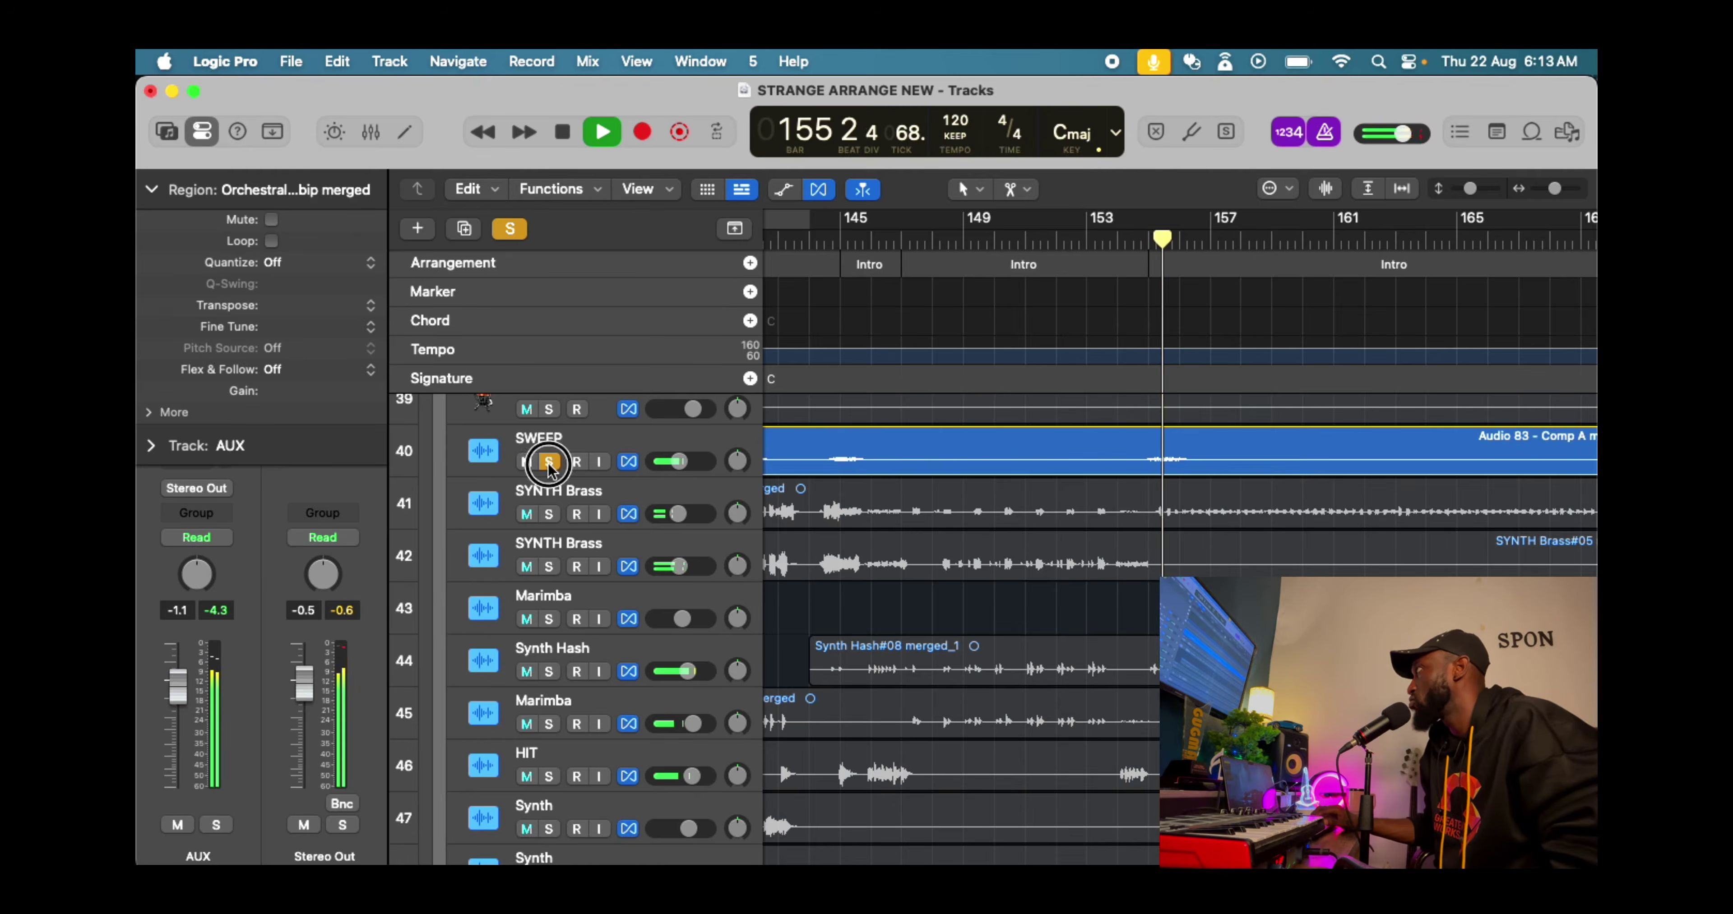
left_click(548, 462)
Examine the AUX stack parts and the upcoming section on the timeline while playback runs to about bar 160
scroll(959, 560, "down", 8)
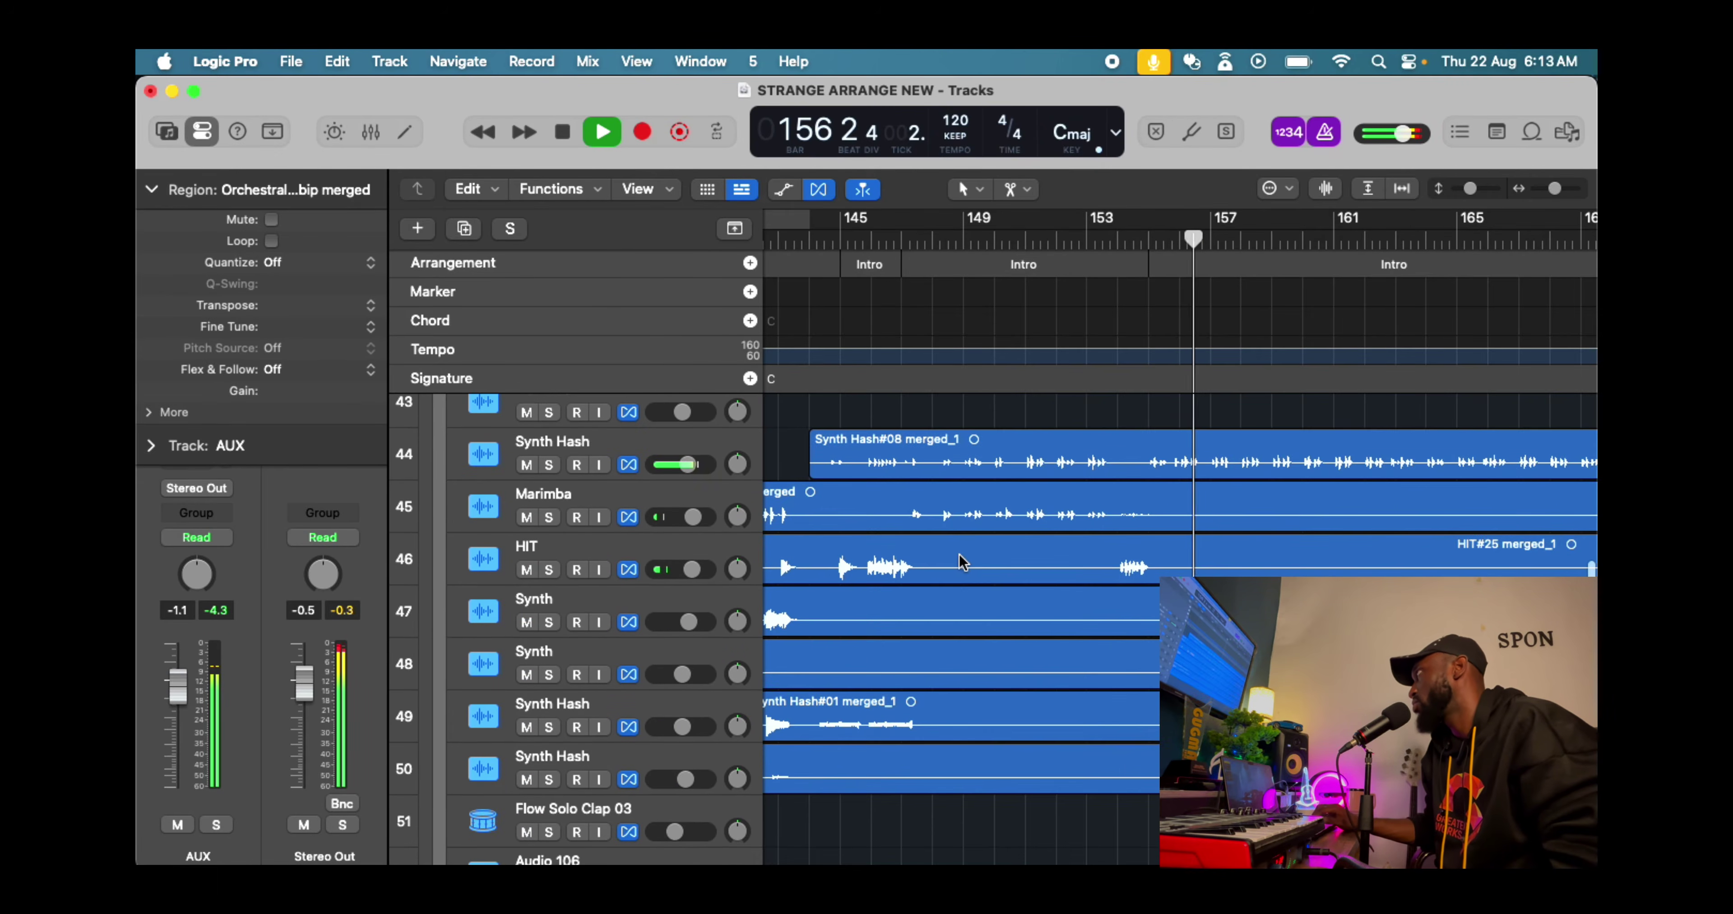
scroll(959, 560, "up", 12)
scroll(960, 557, "up", 3)
scroll(959, 505, "down", 5)
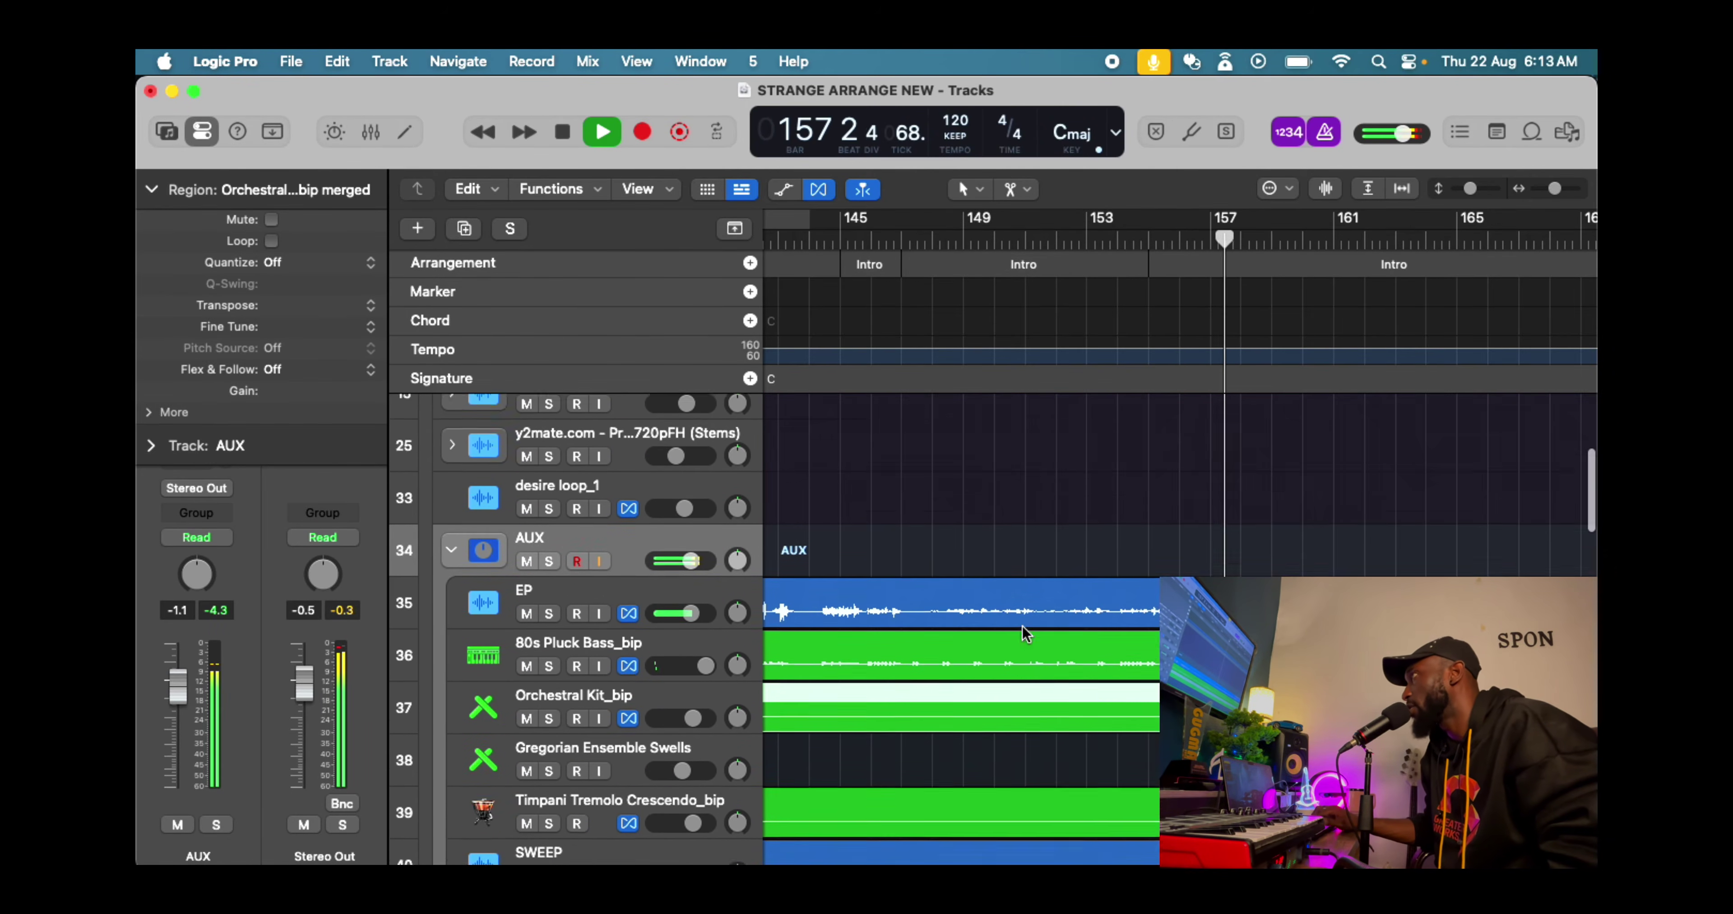
scroll(1065, 596, "down", 3)
scroll(1065, 596, "right", 5)
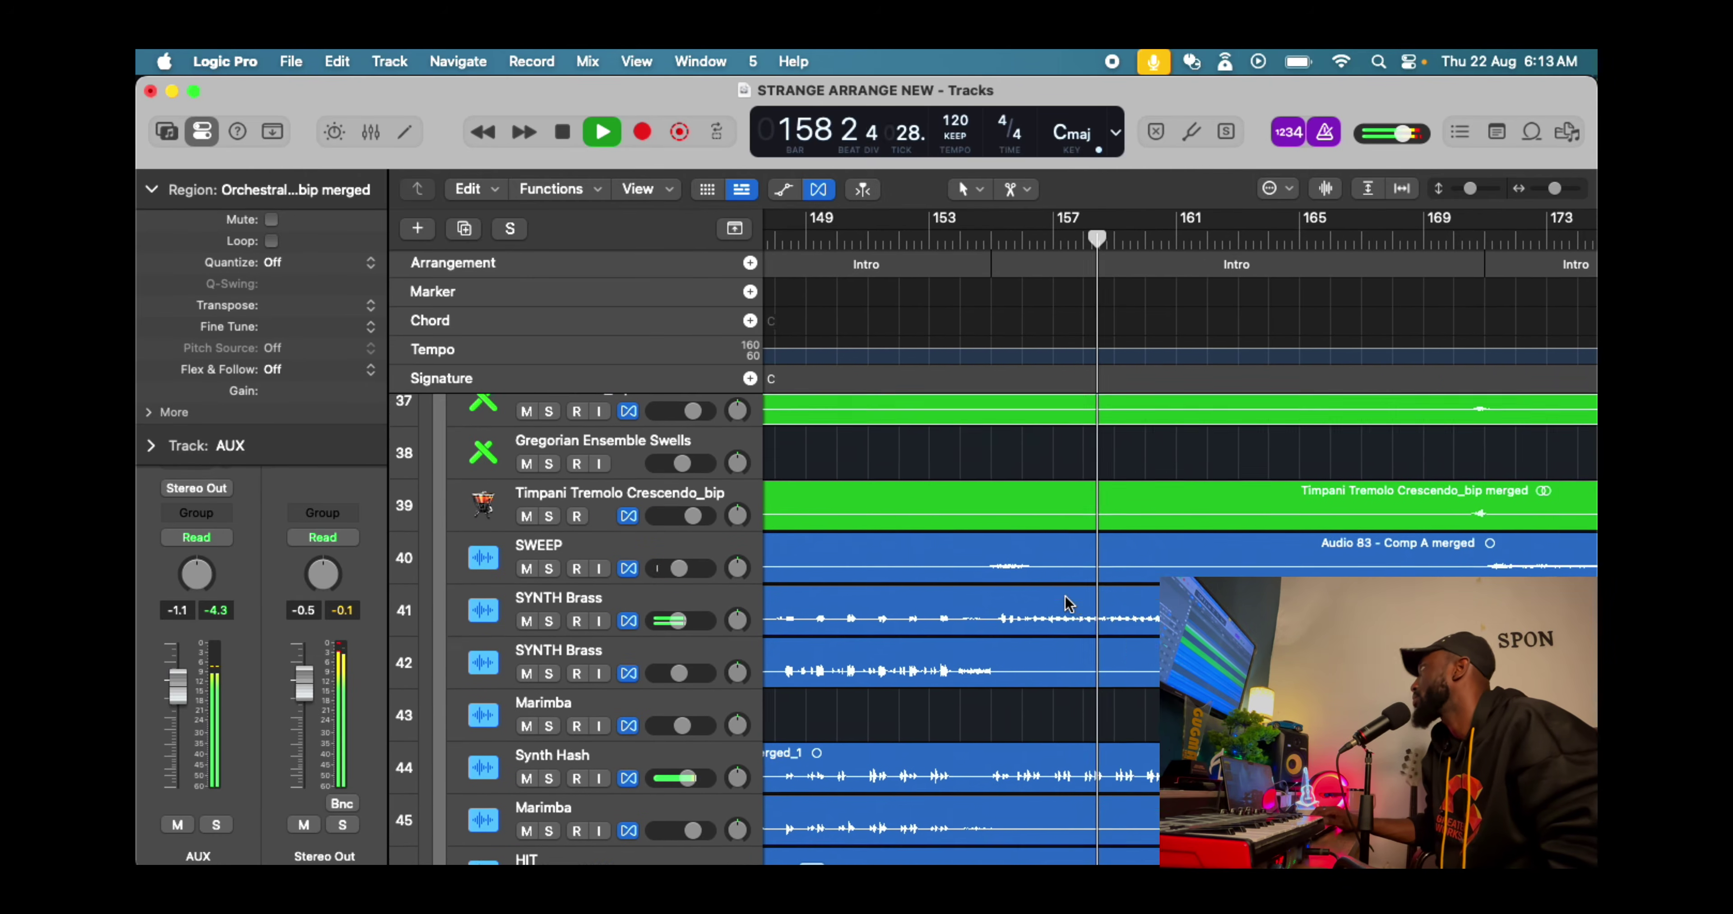
scroll(1065, 595, "up", 4)
scroll(1066, 596, "down", 3)
scroll(1065, 596, "down", 5)
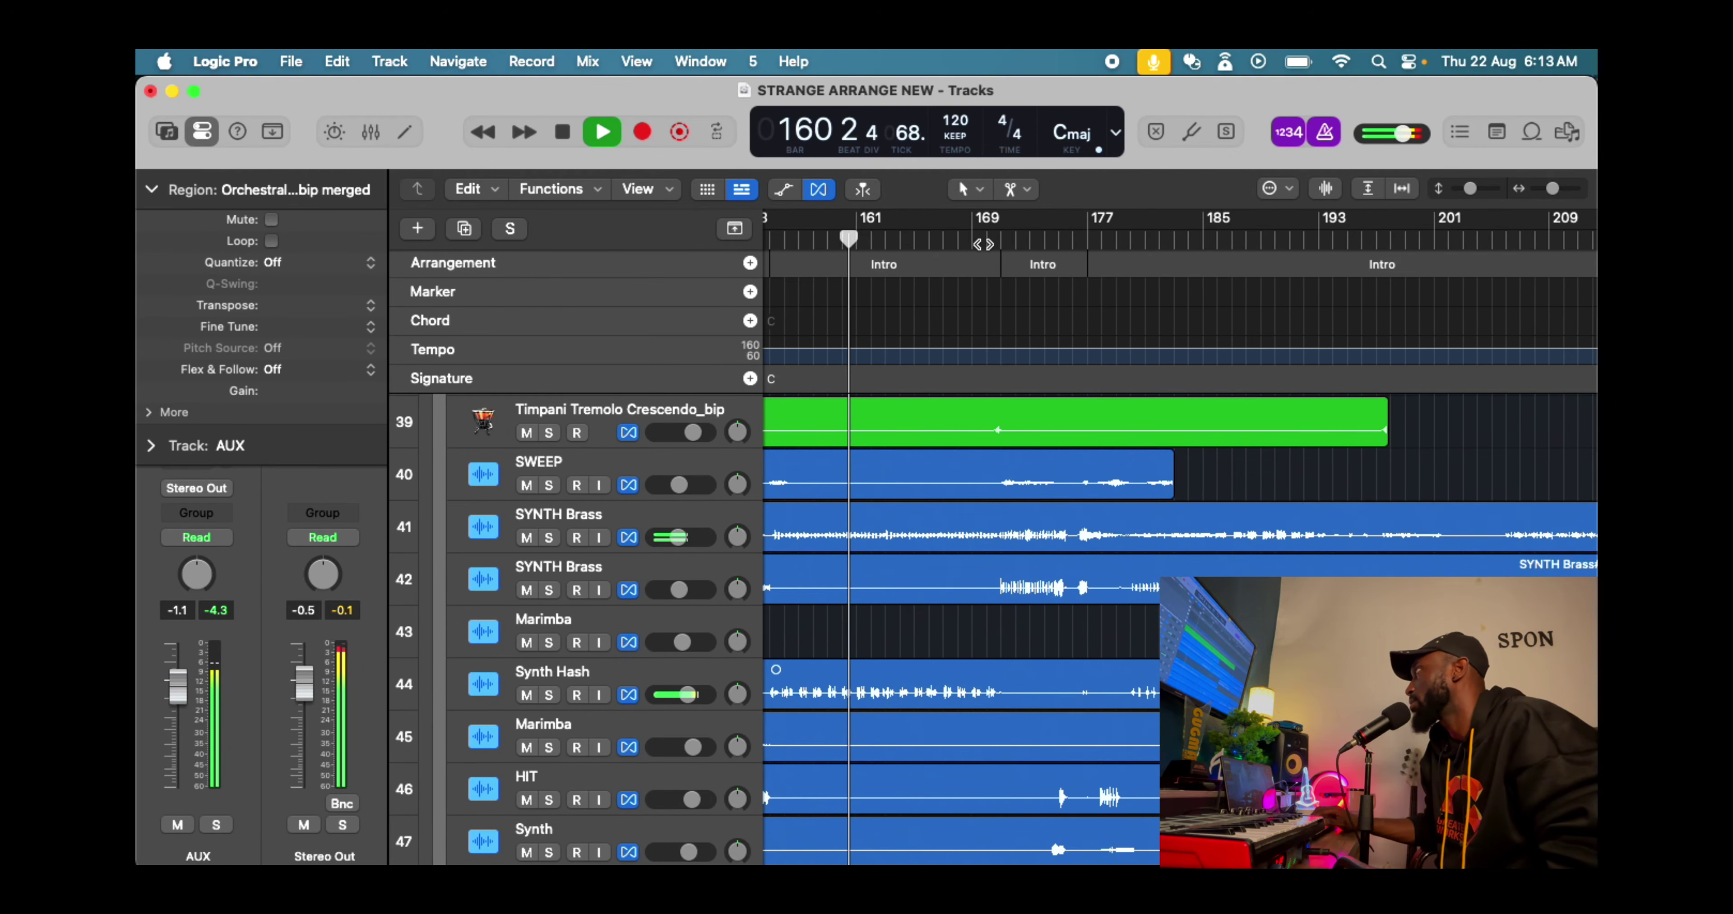
Jump playback to about bar 169 and listen to the arrangement until about bar 179
left_click(982, 241)
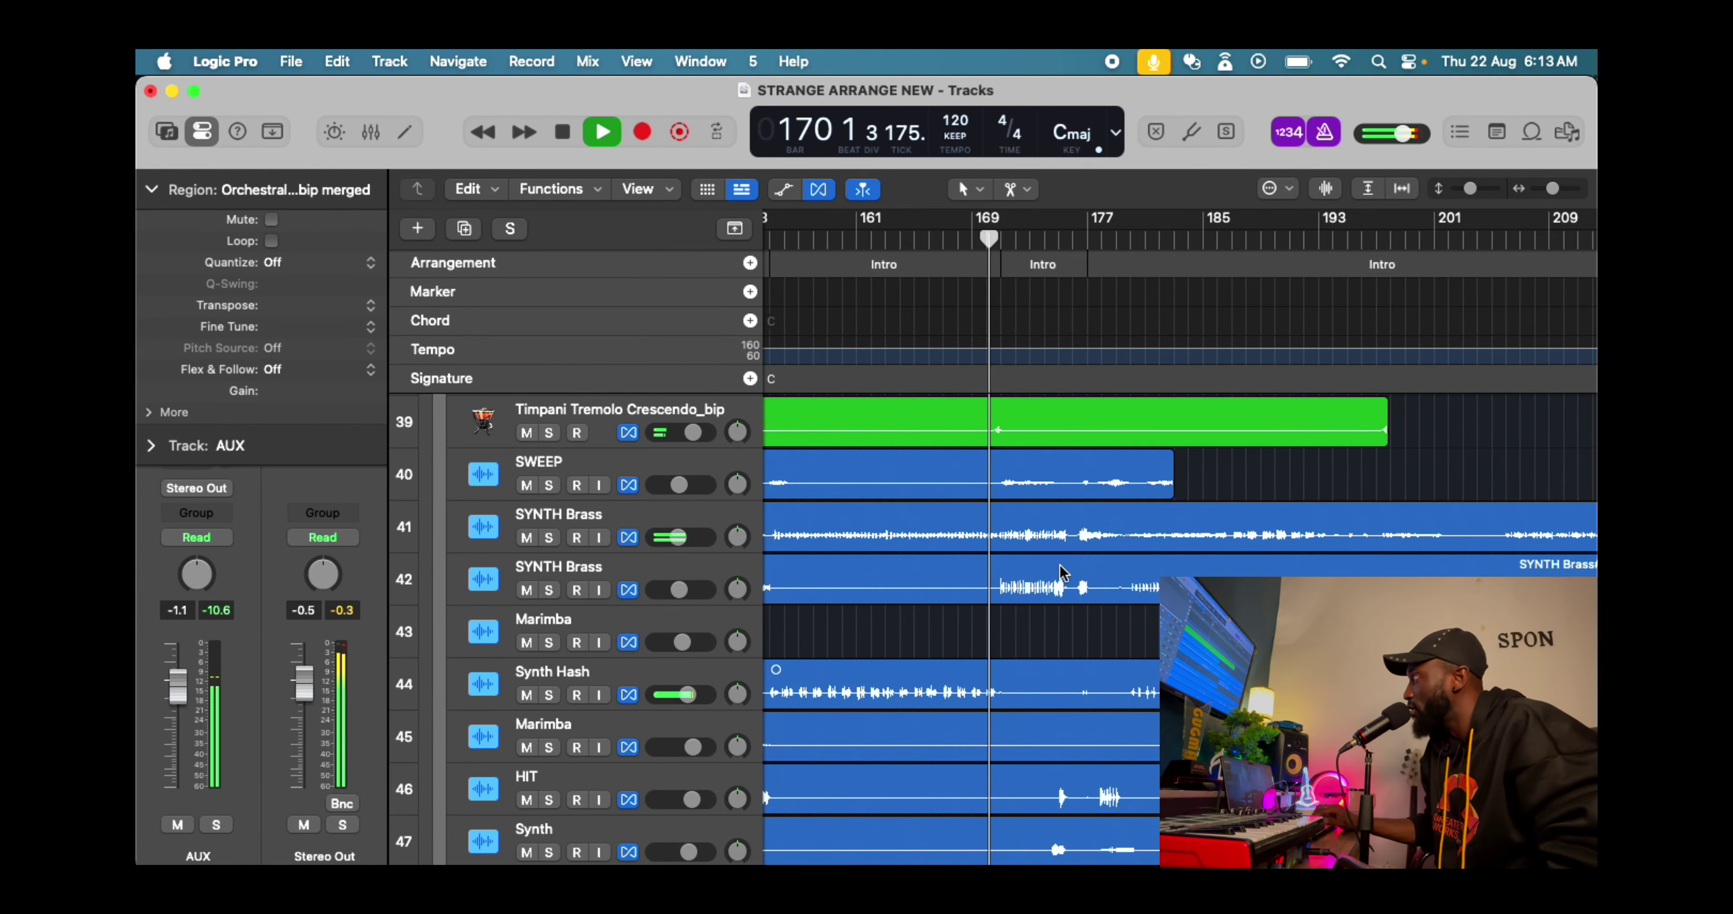
scroll(1047, 554, "up", 3)
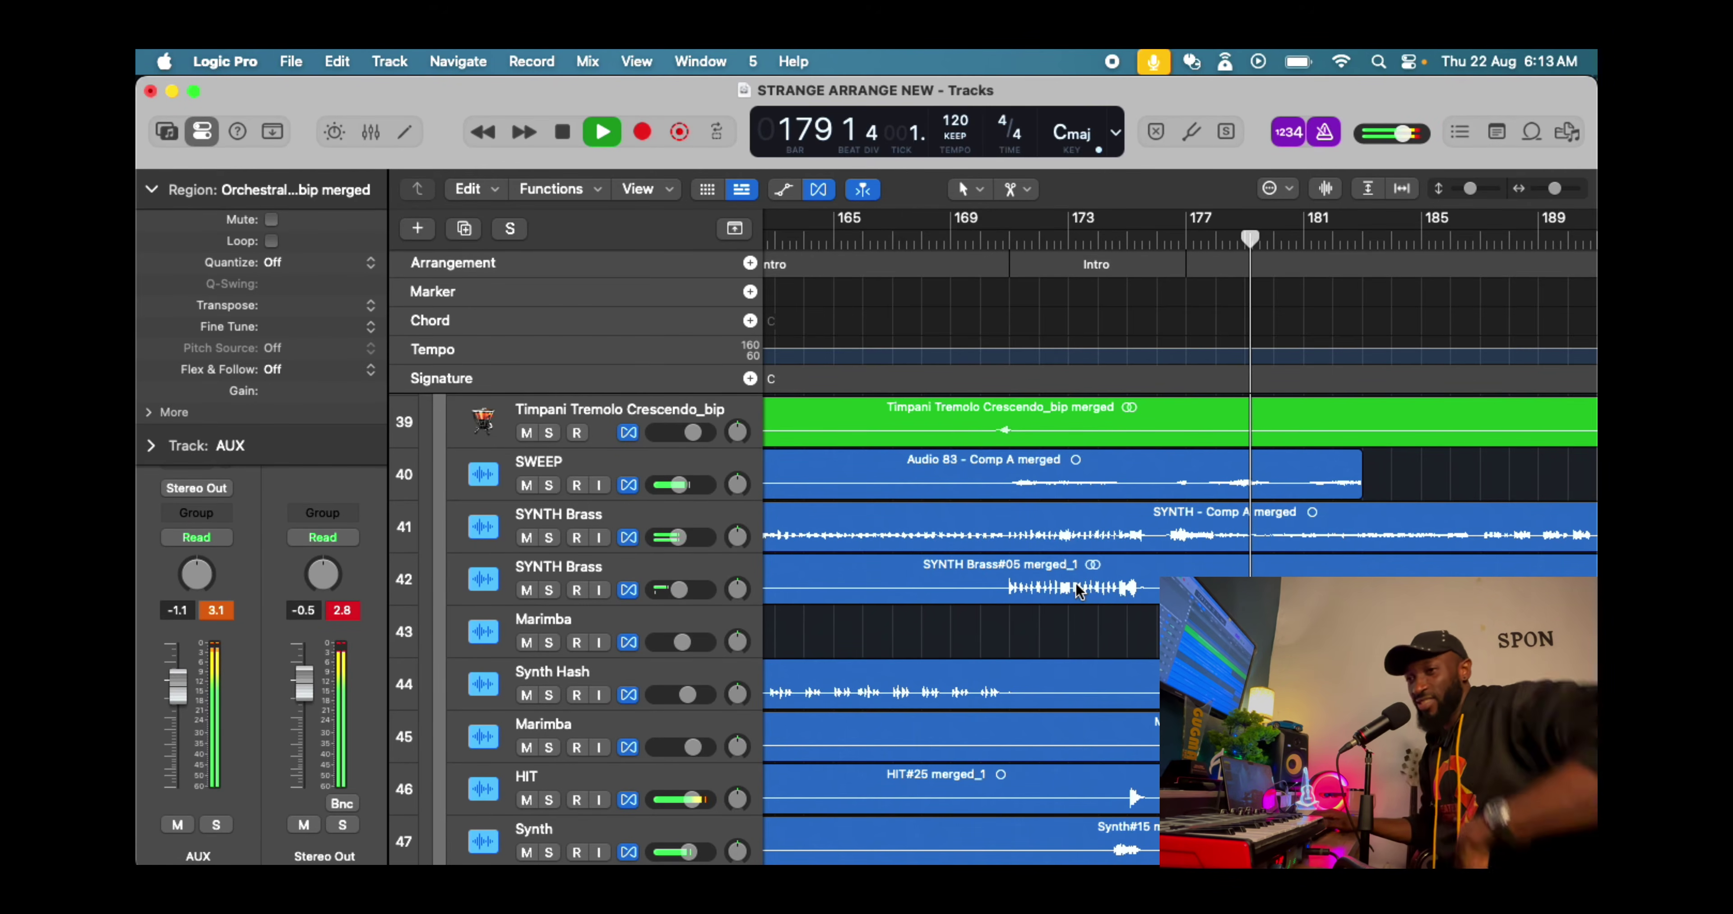
key("space")
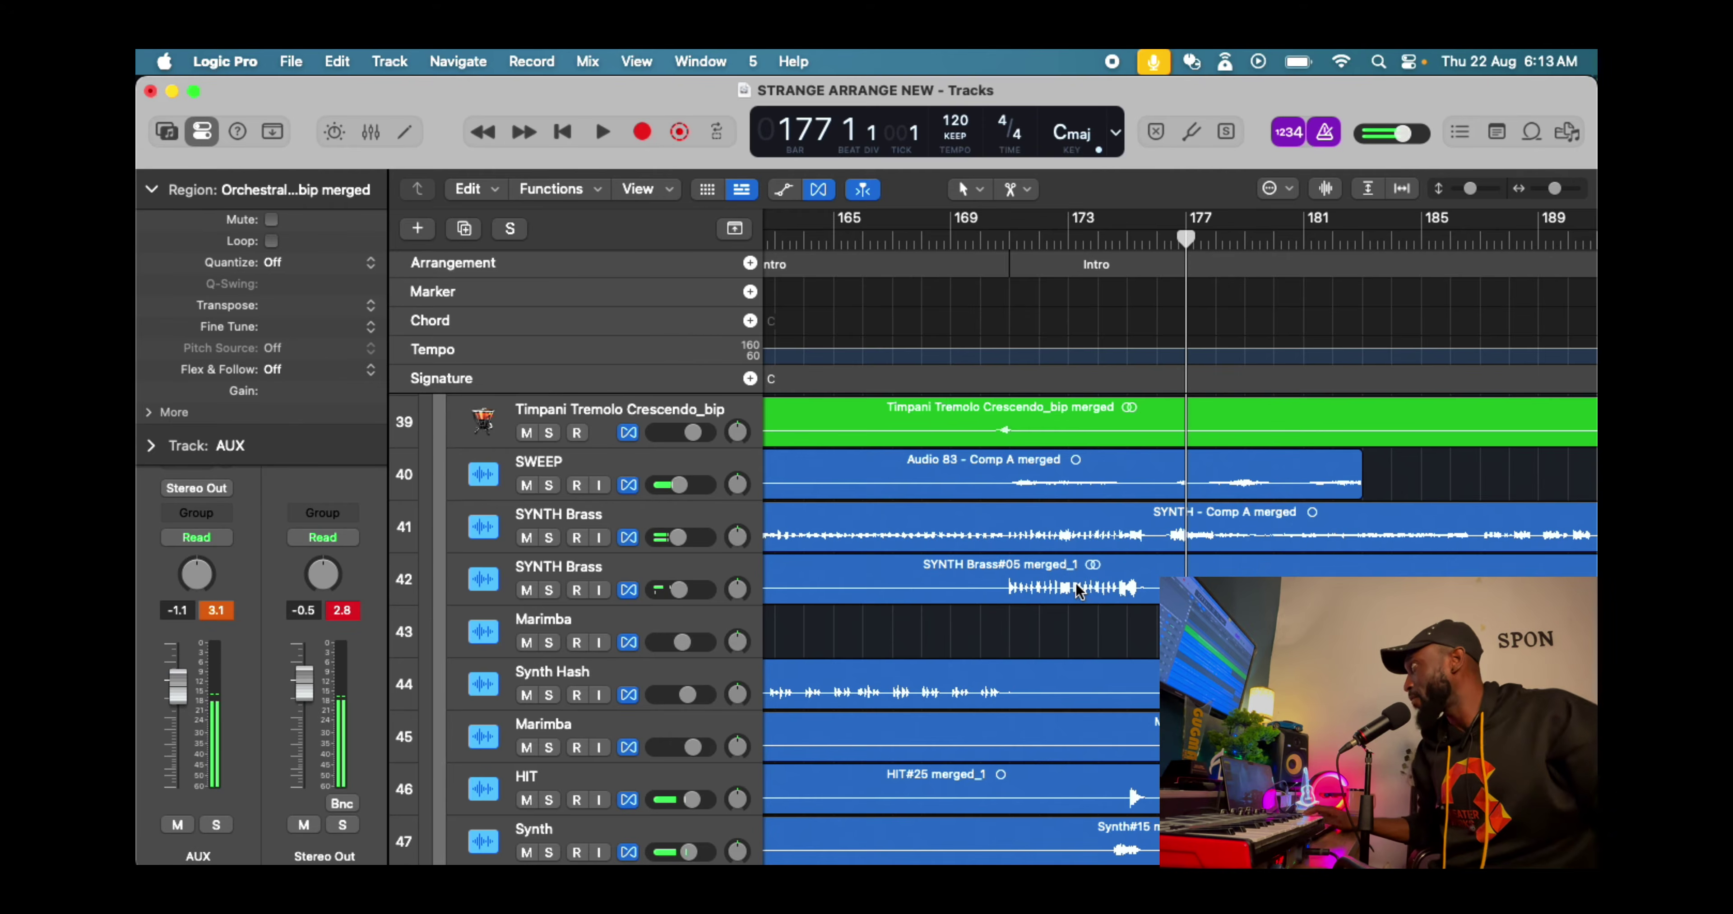
Move the playhead to bar 176 and listen to the mash-up's song change around bars 180 and 181
scroll(965, 558, "up", 15)
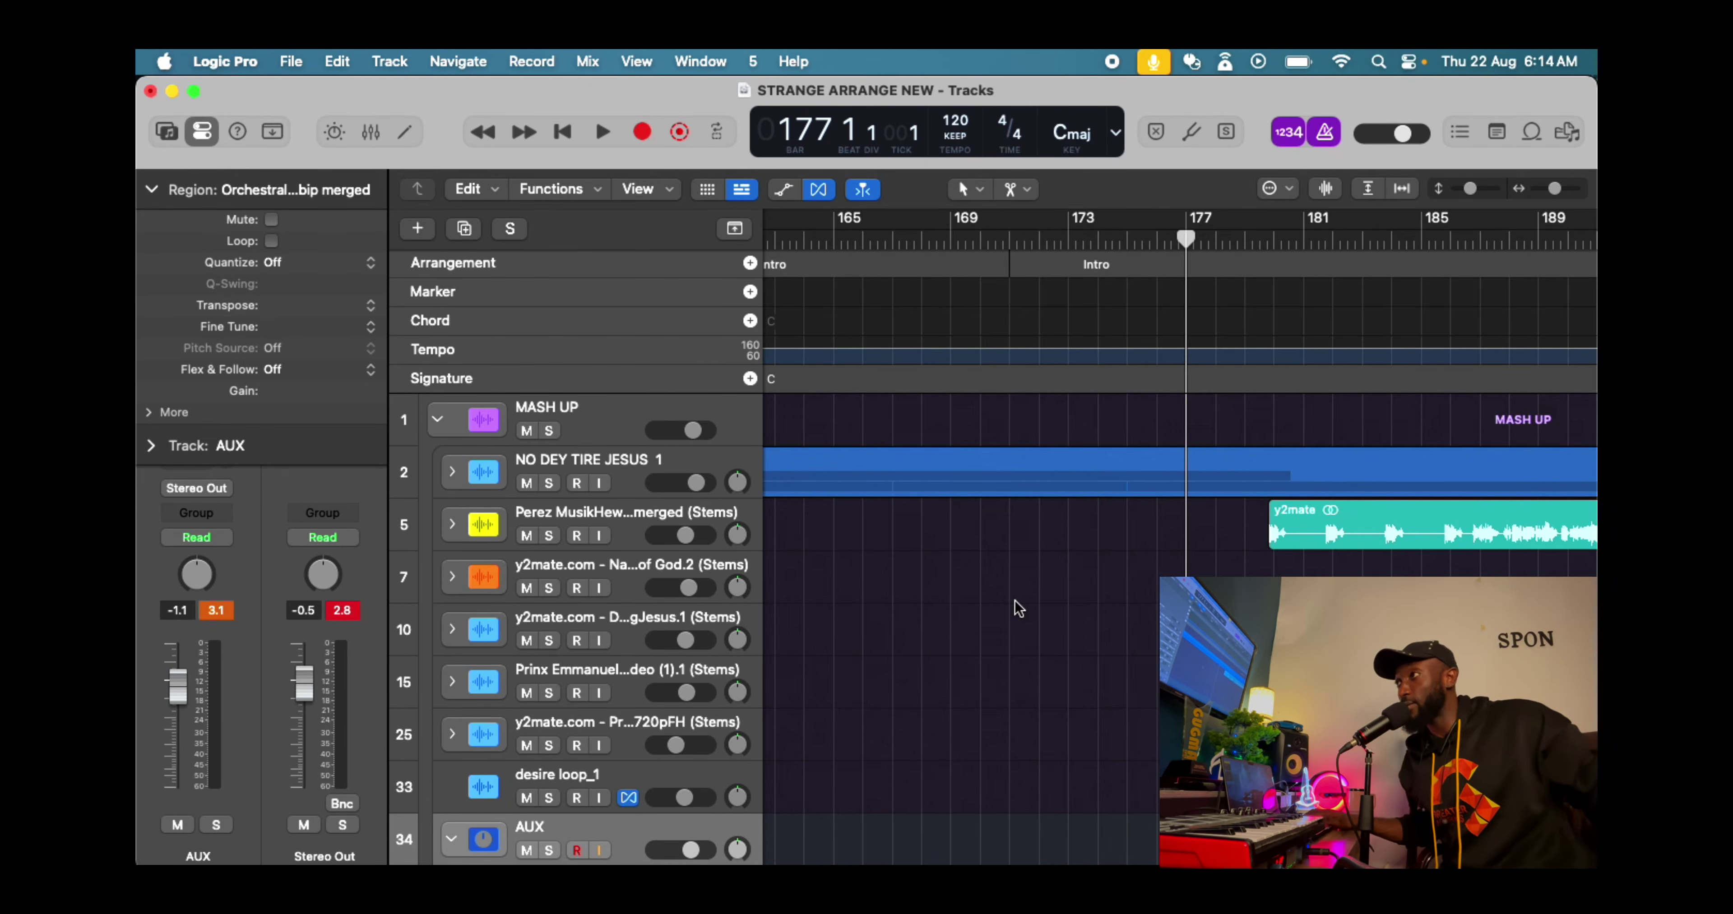
key("comma")
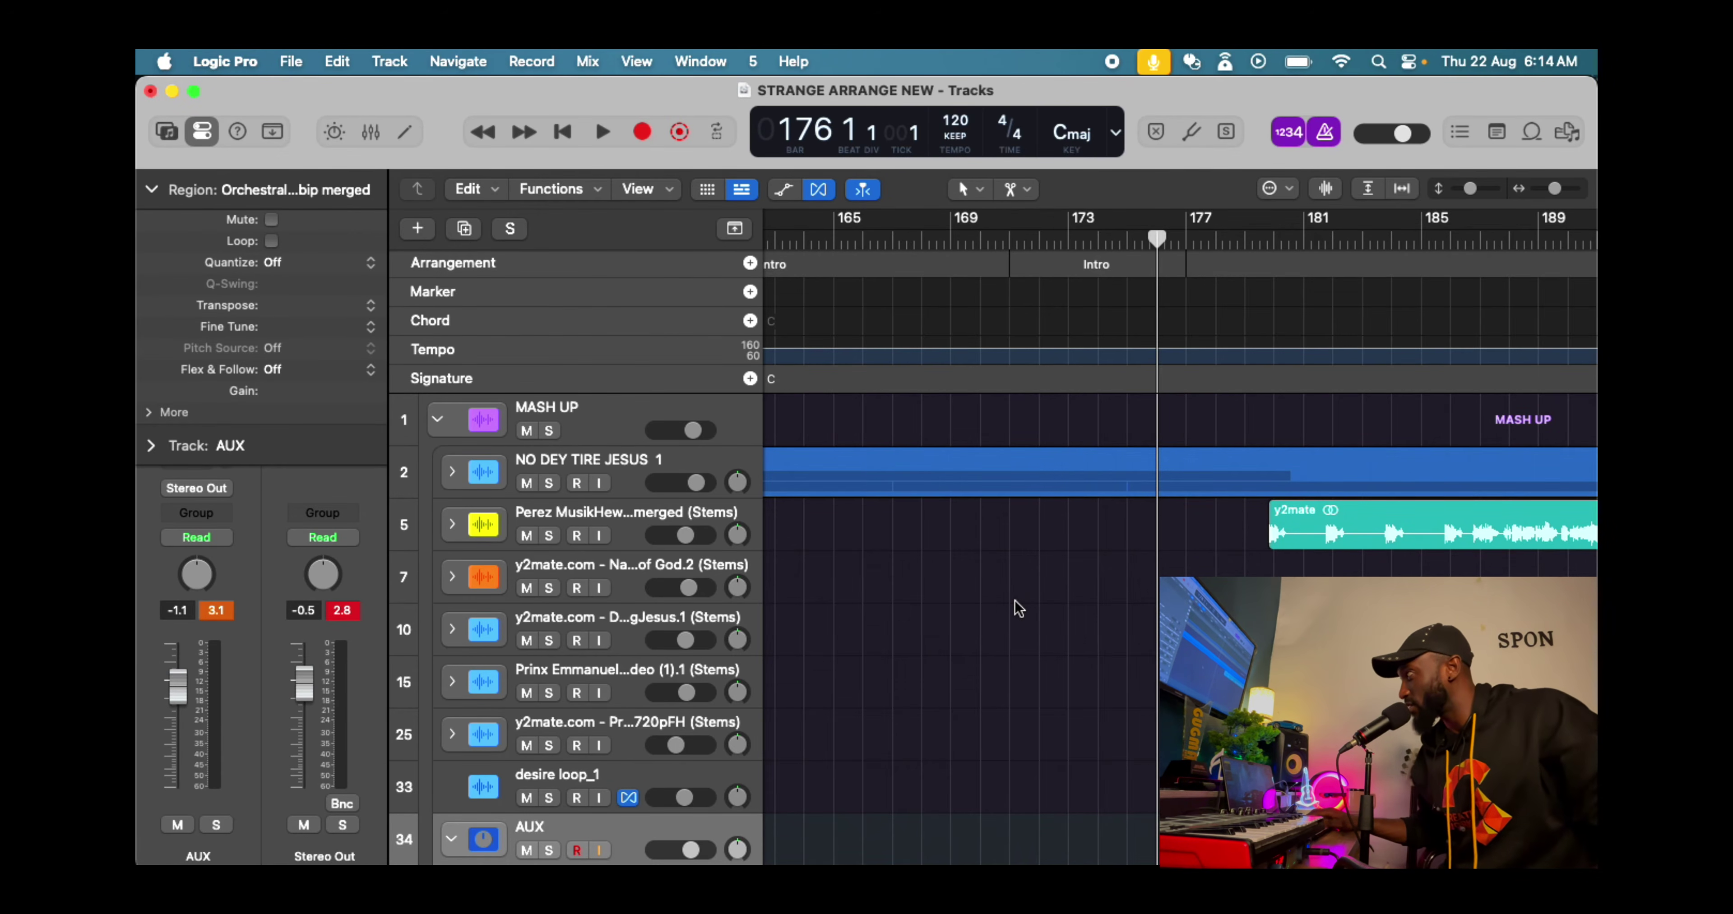
key("space")
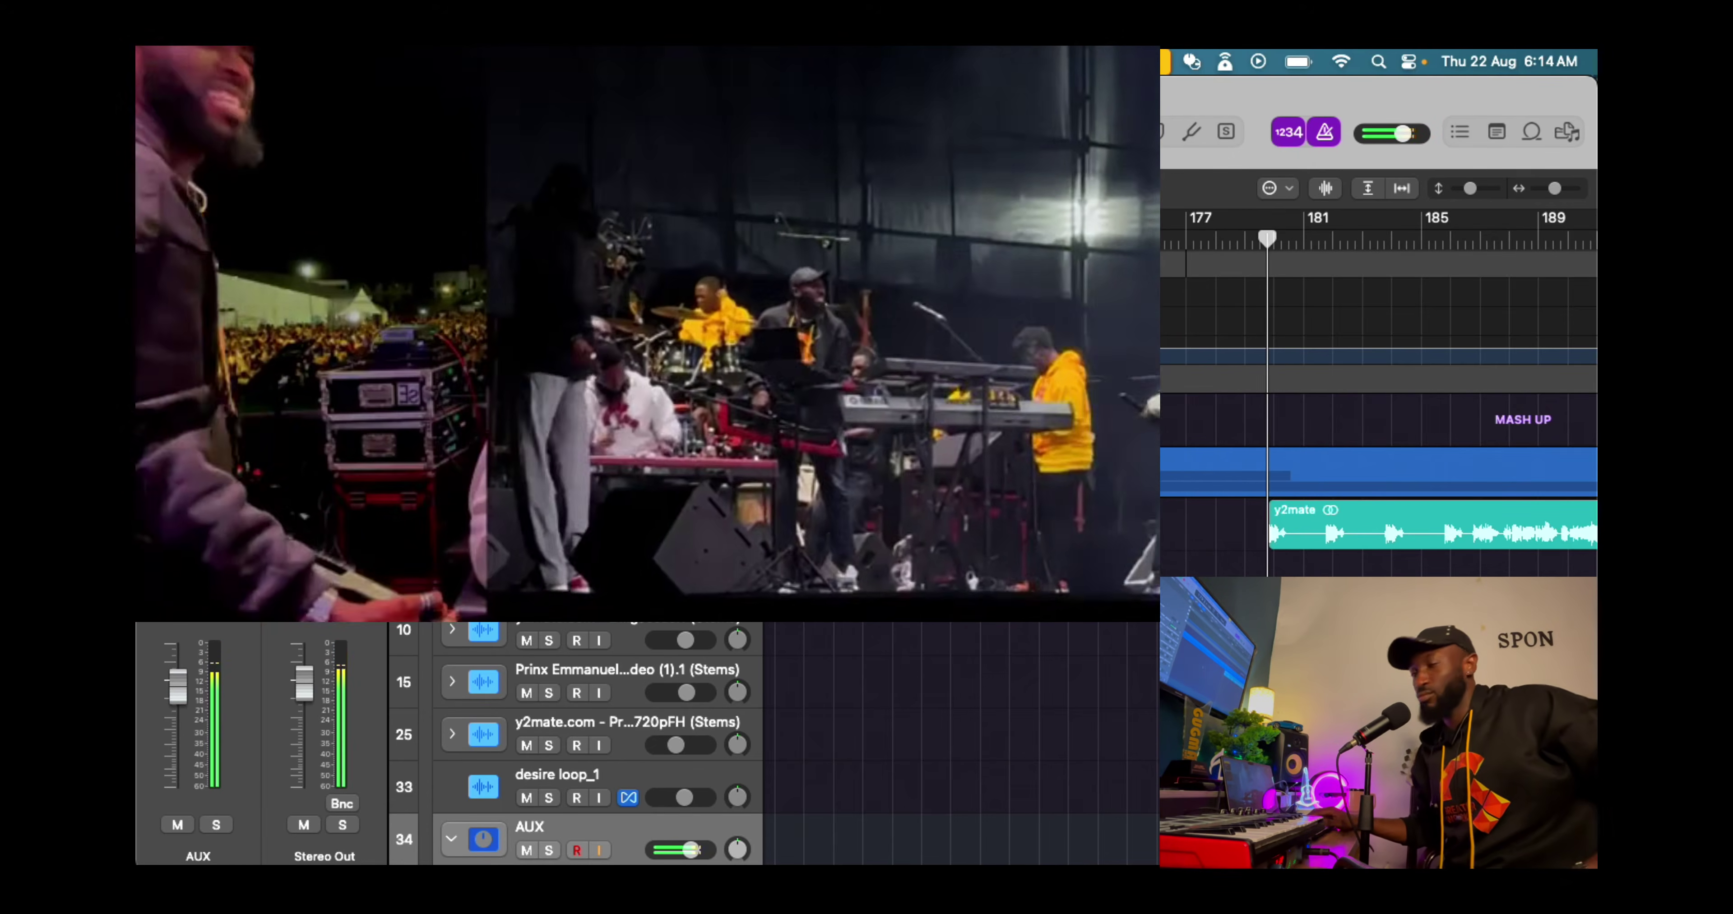
key("space")
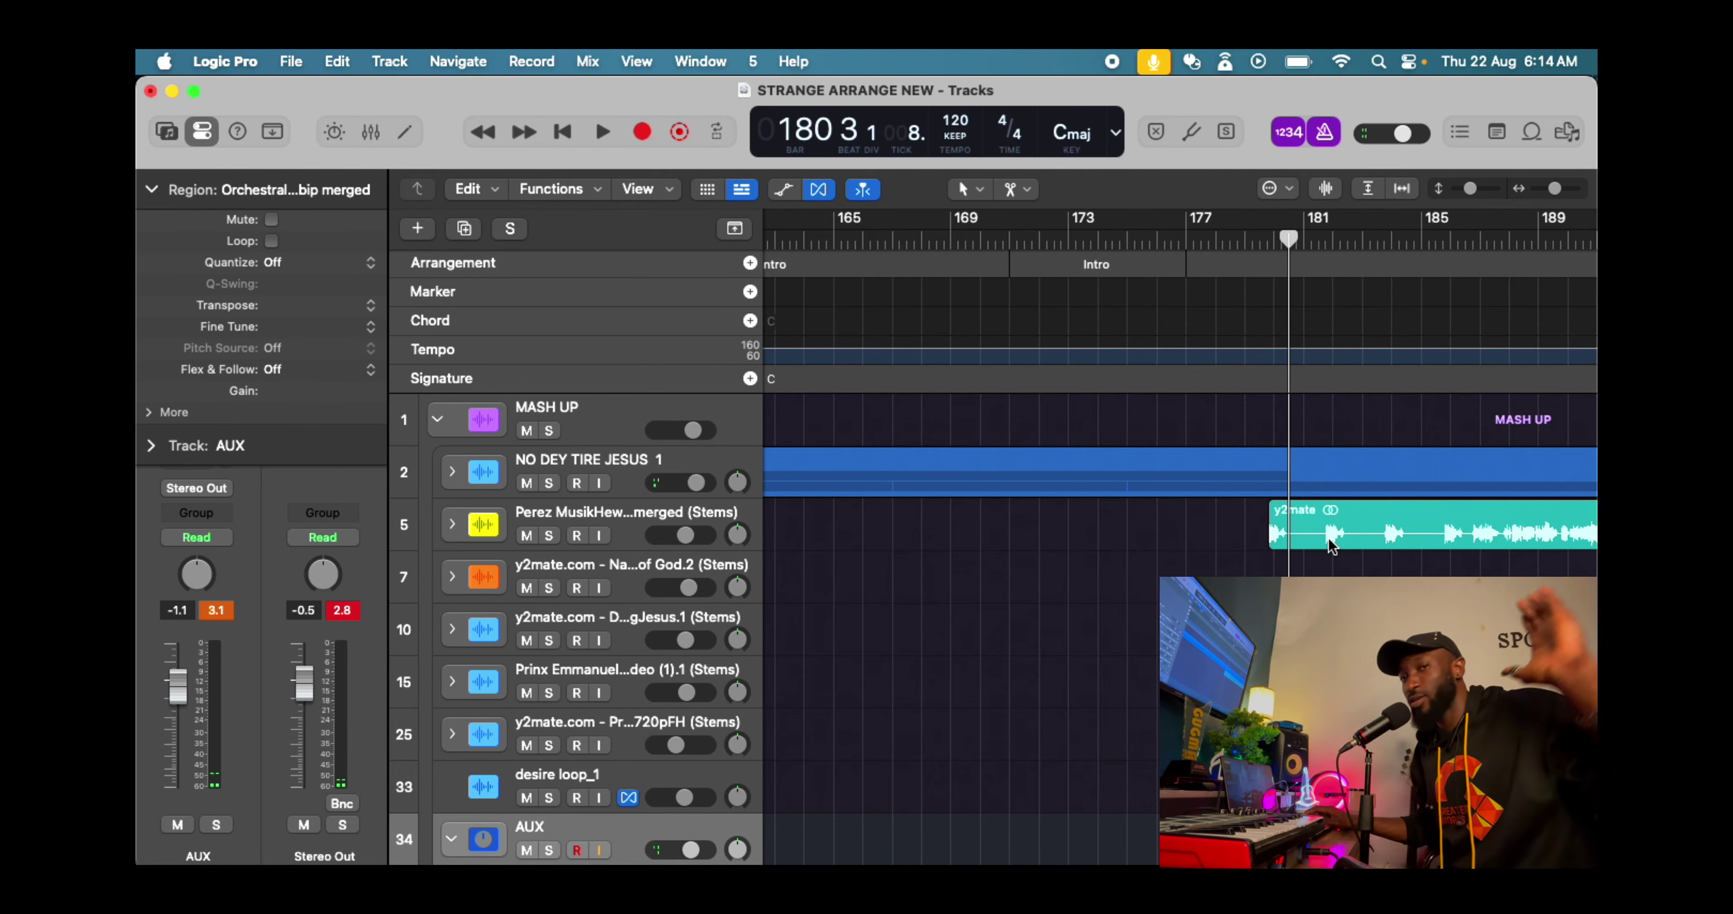
key("space")
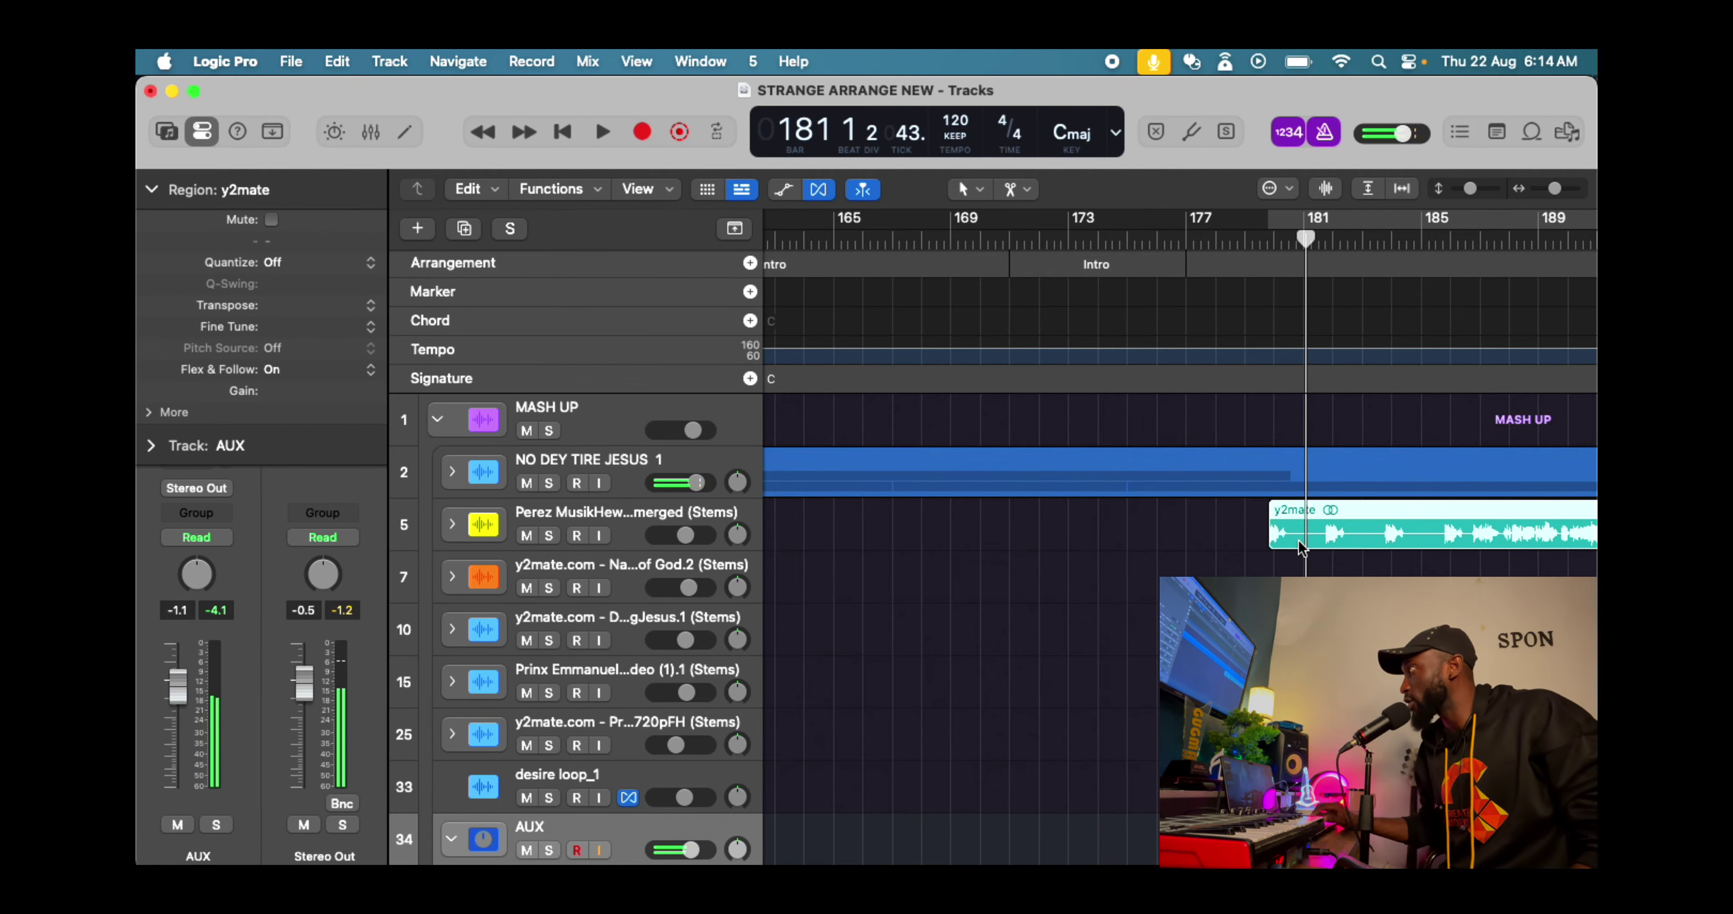
Select the y2mate region on track 5 and move the playhead to bar 180
left_click(1331, 545)
scroll(1321, 541, "right", 3)
scroll(1318, 541, "right", 3)
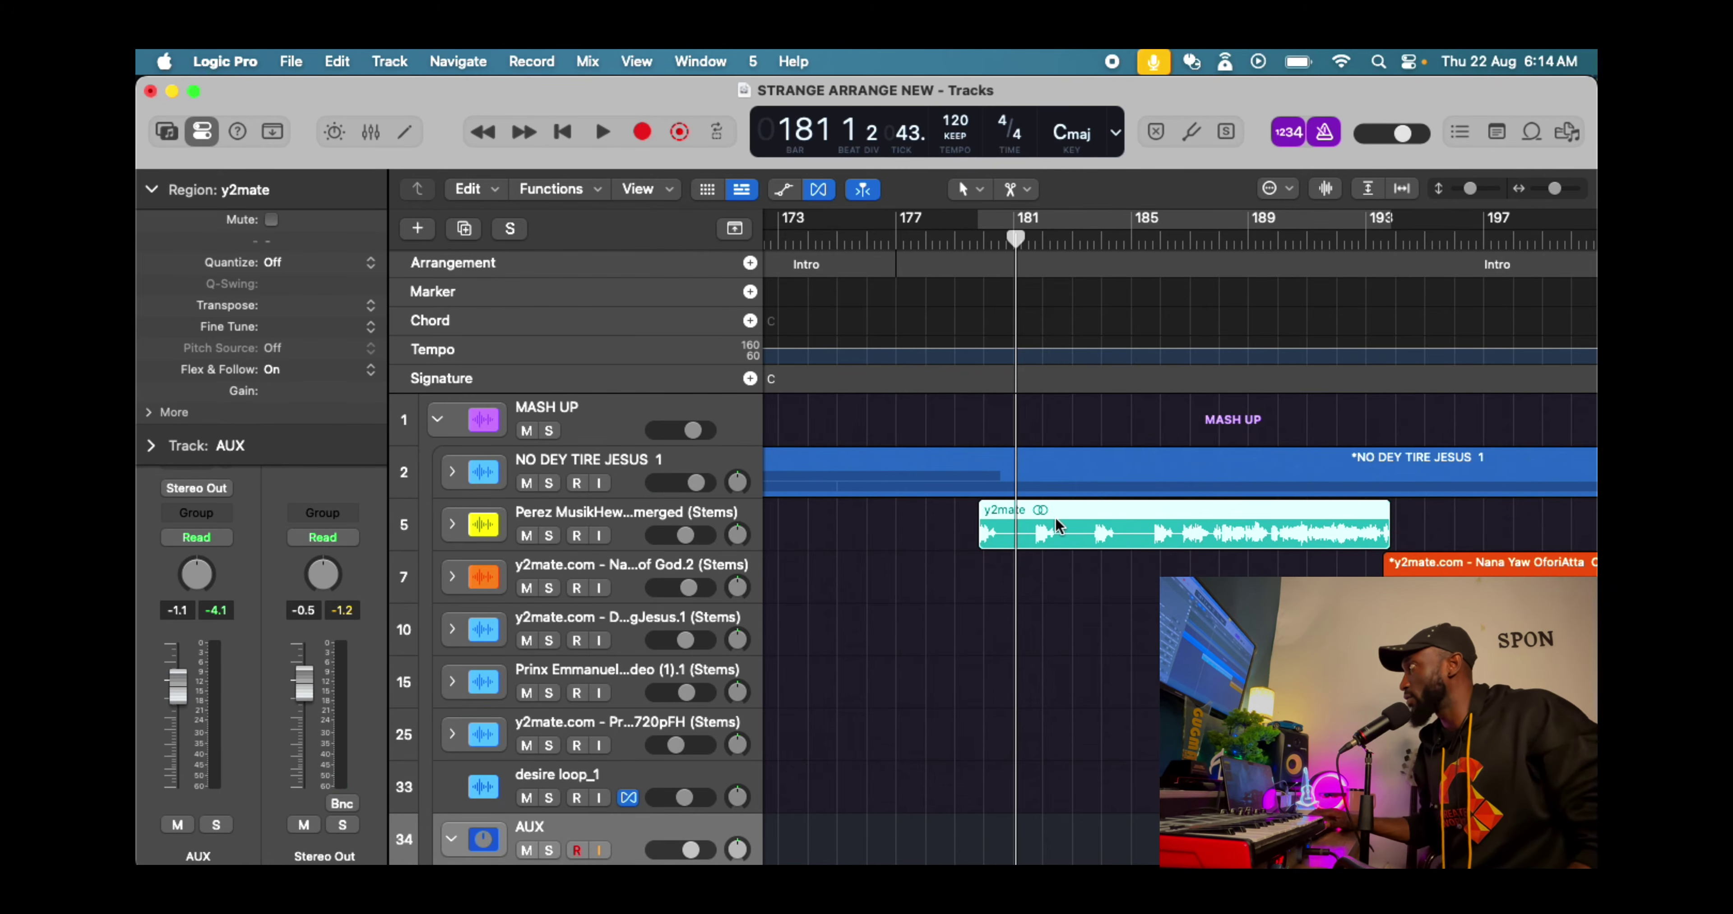
key("comma")
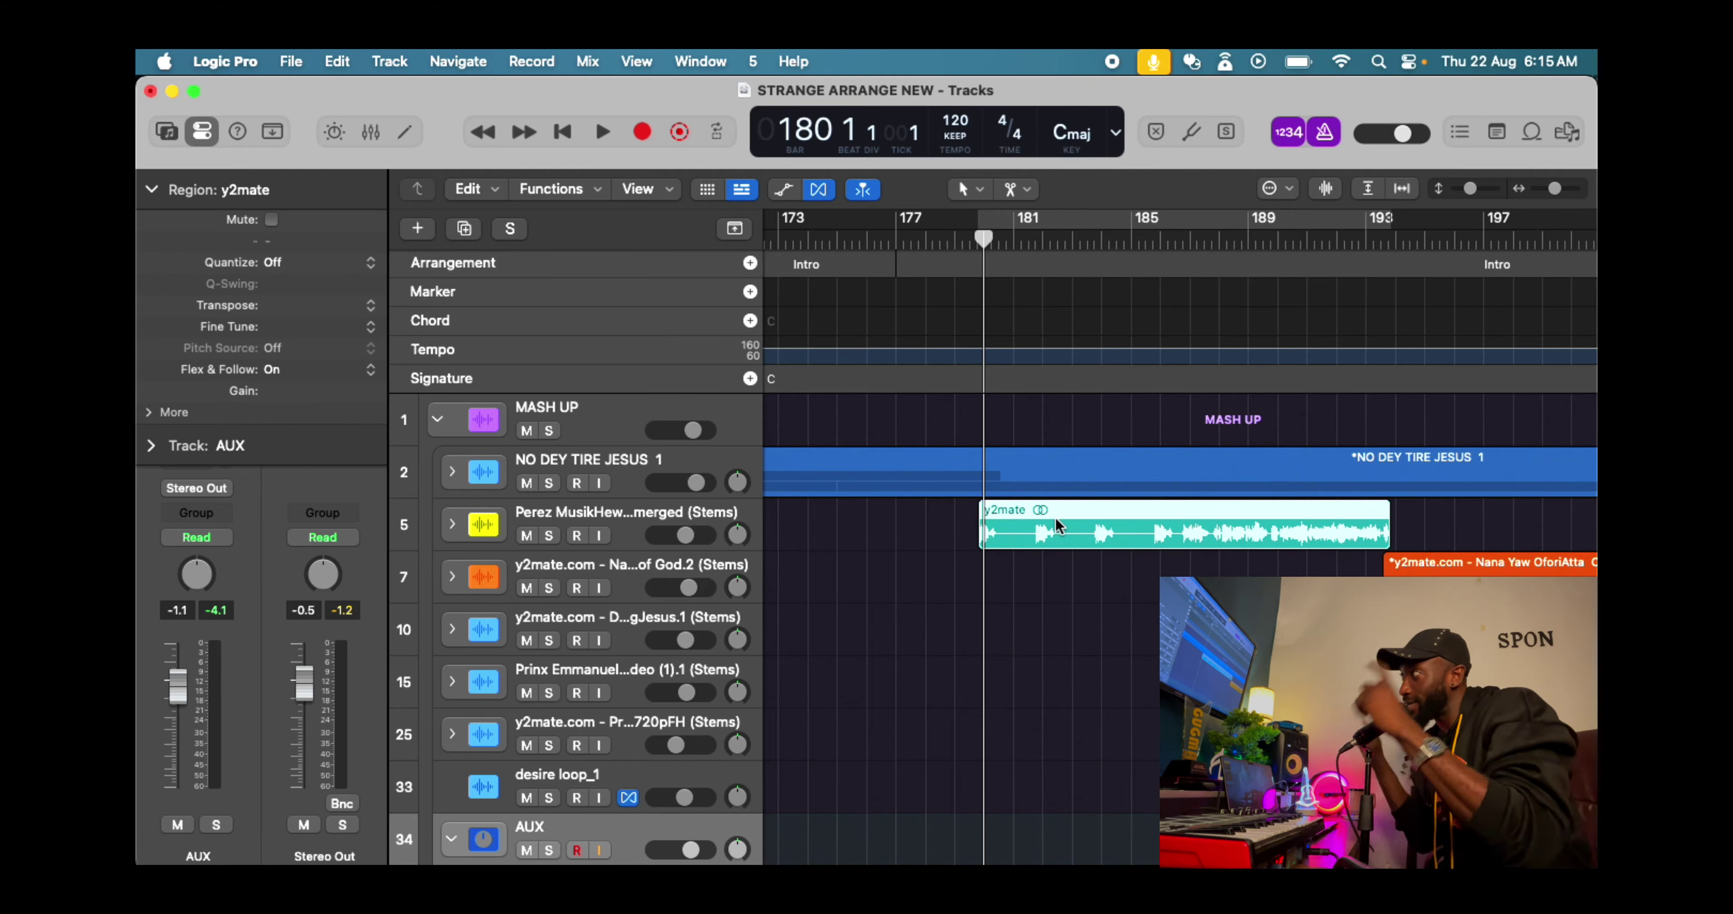
Expand the NO DEY TIRE JESUS 1 stack to show its vocal and Audio 78 tracks around bar 180
left_click(451, 472)
scroll(986, 584, "left", 1)
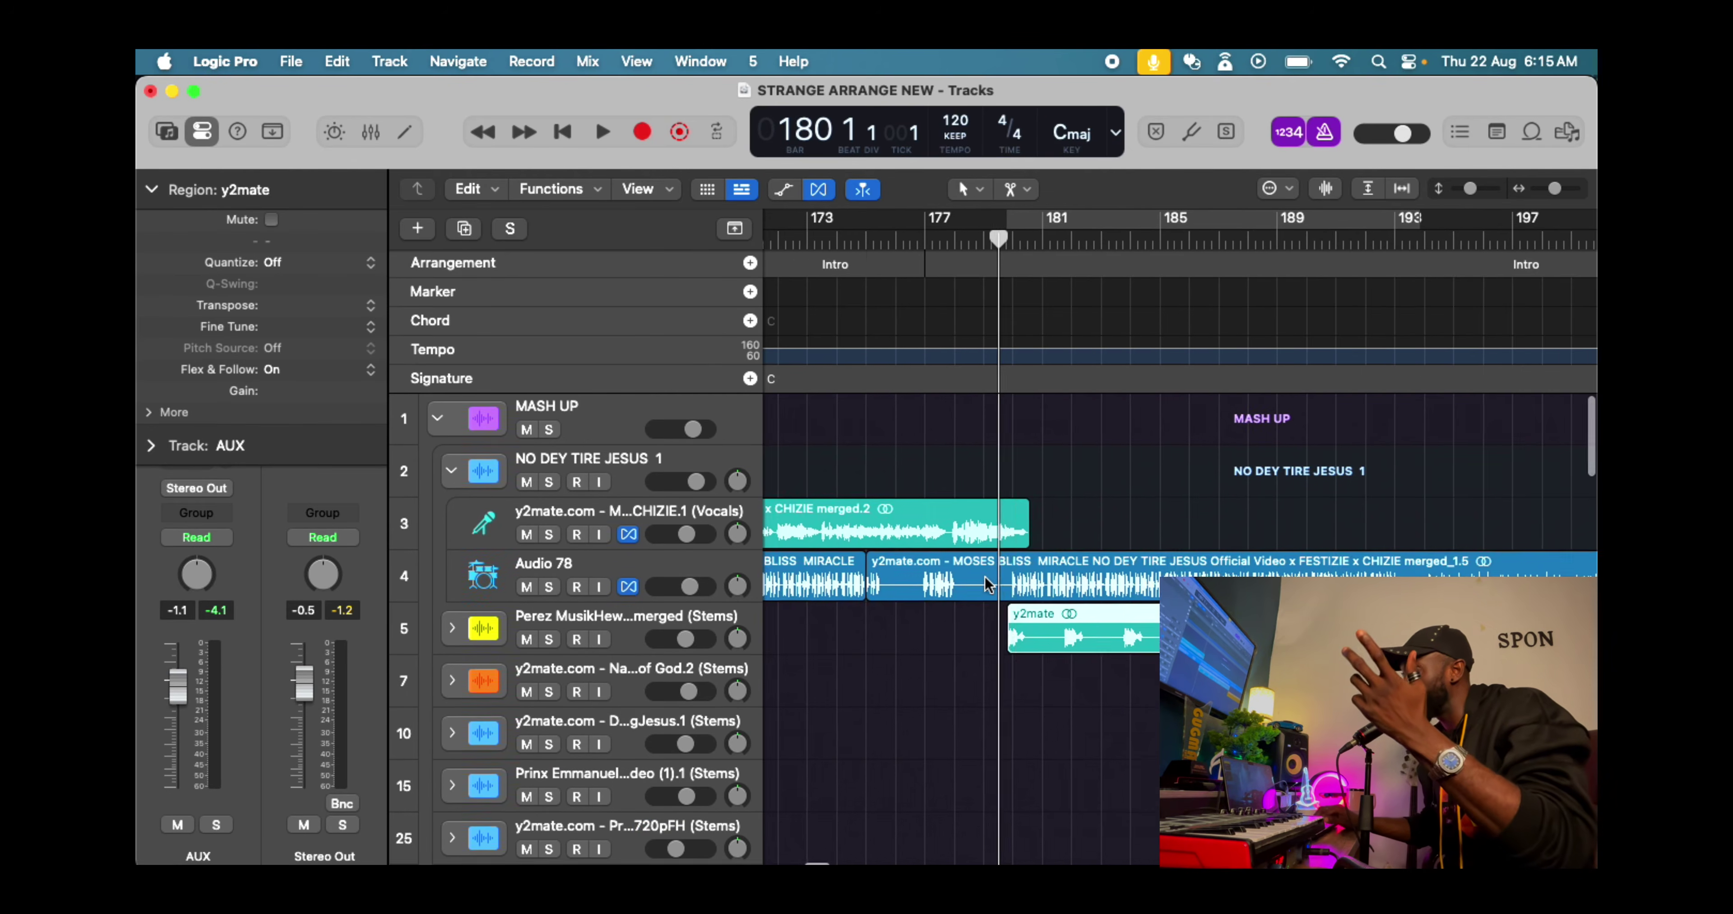
scroll(986, 583, "left", 1)
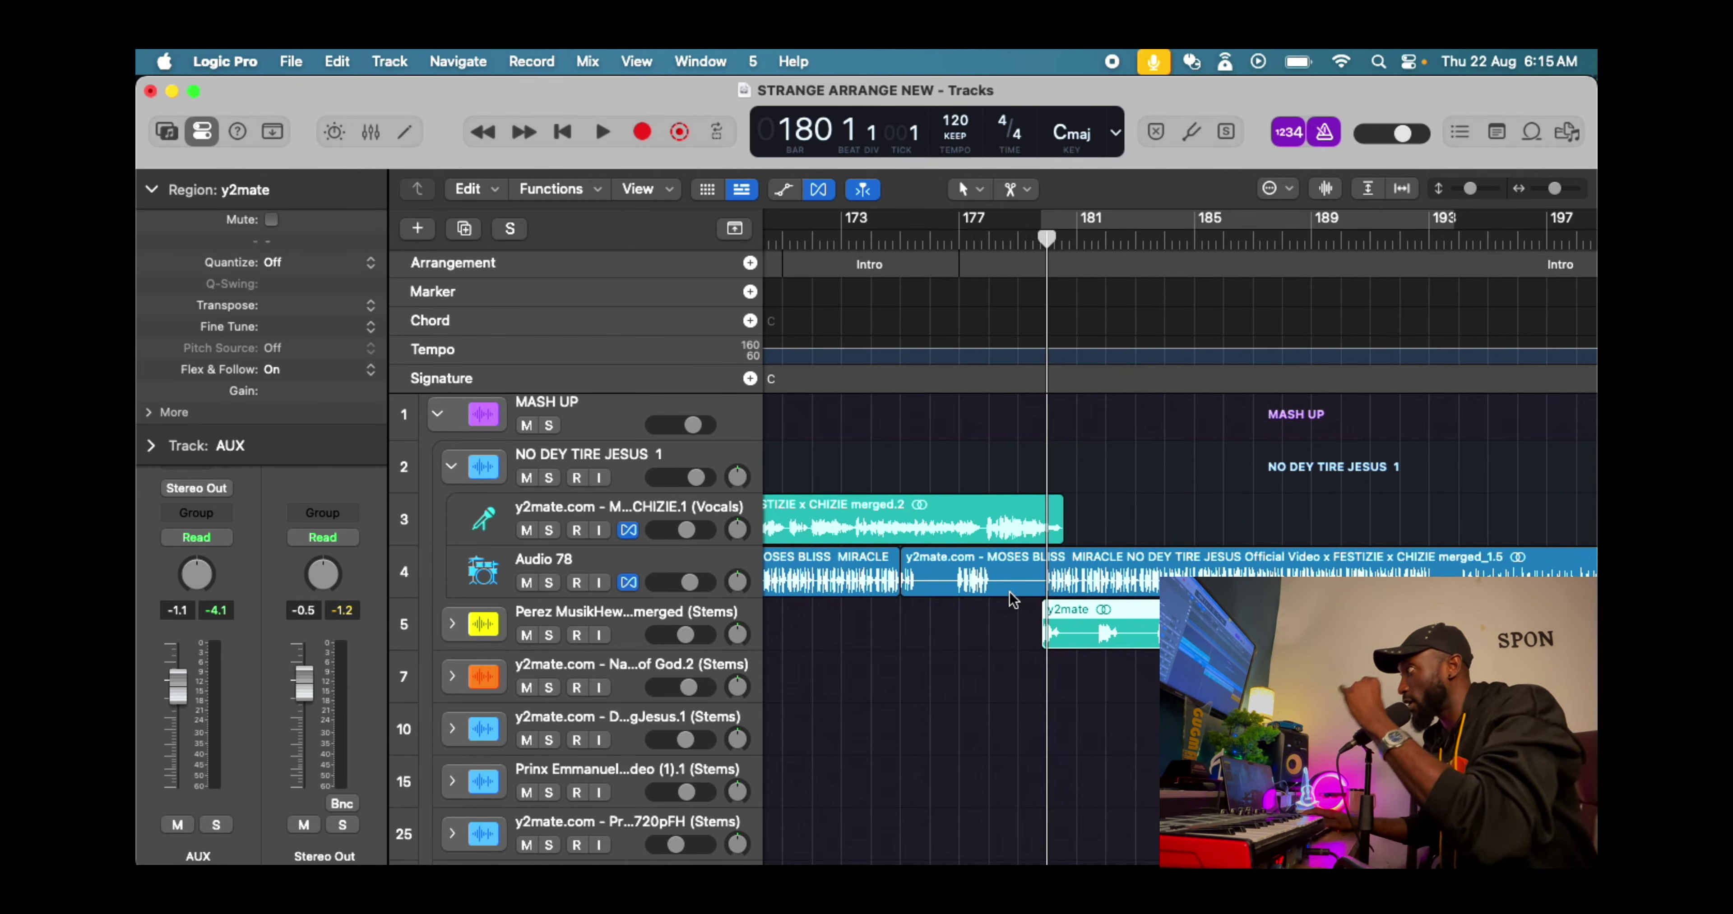
Play from bar 180 and examine how the AUX stack parts line up with the mash-up tracks
key("space")
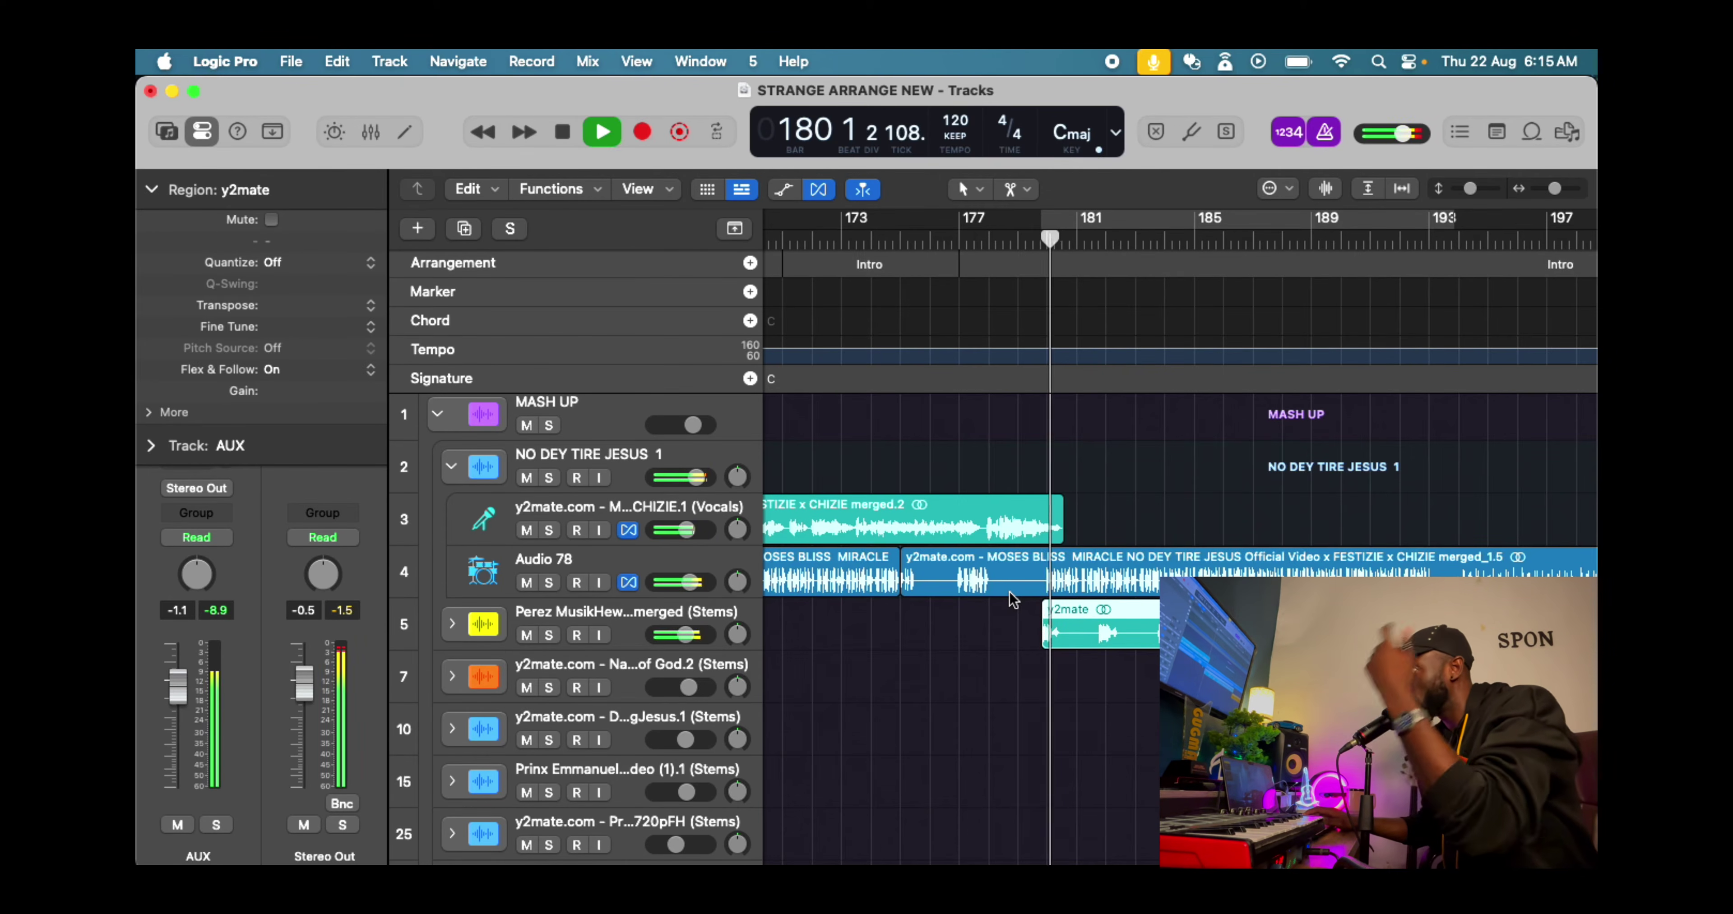
scroll(1010, 591, "down", 5)
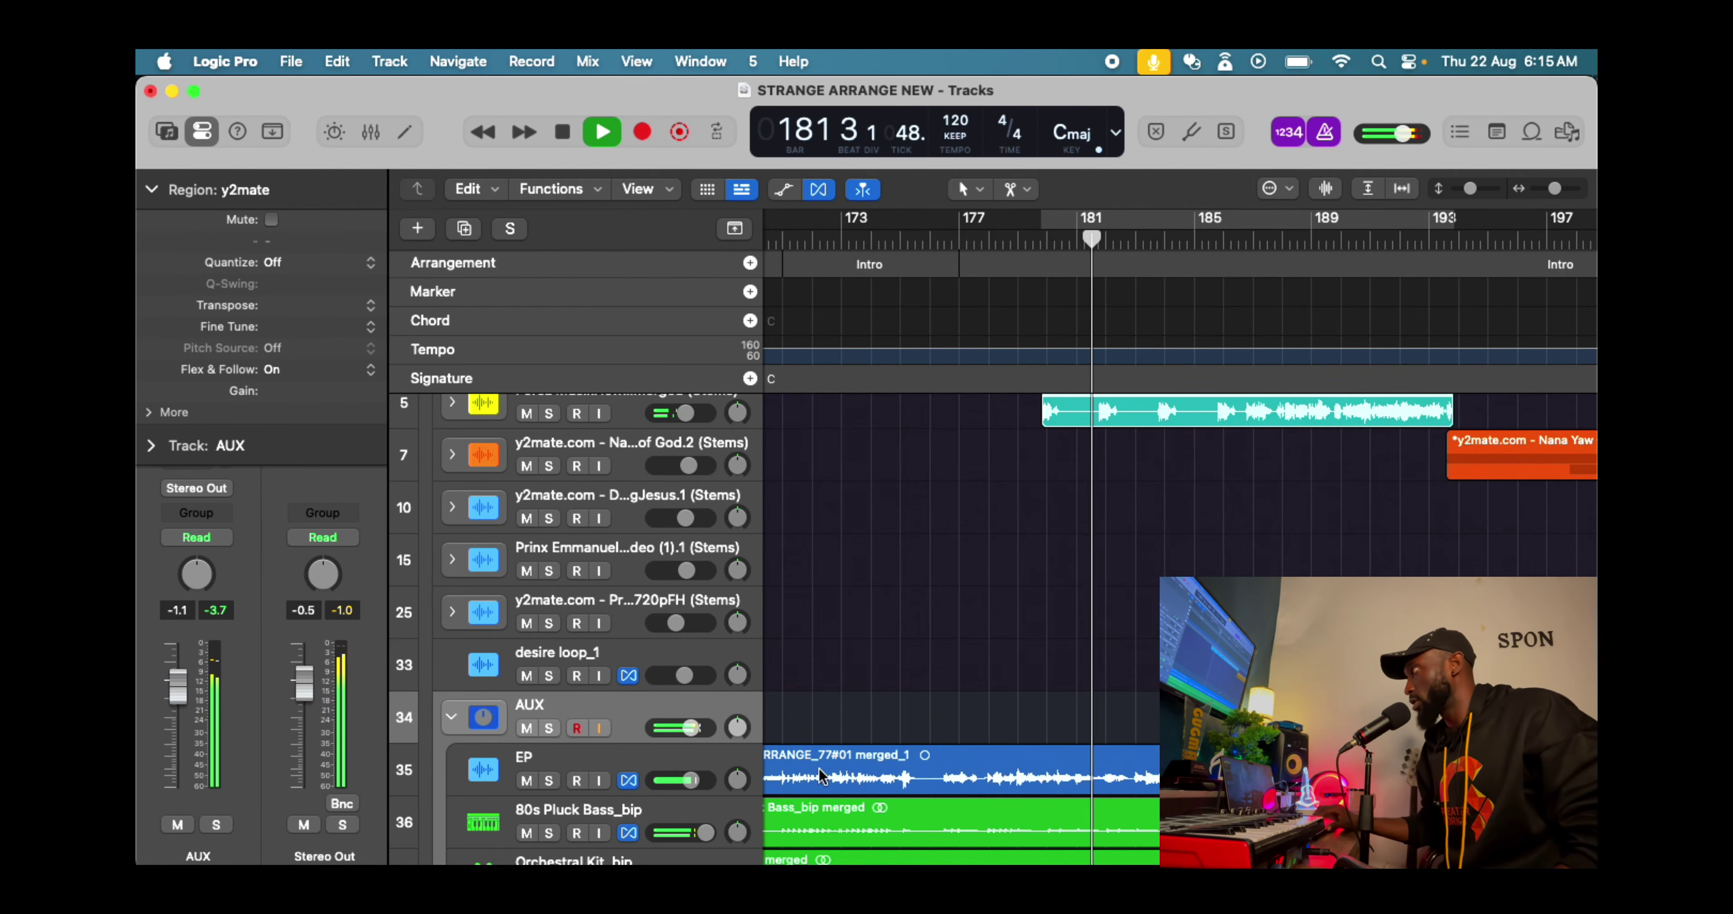
scroll(1091, 751, "down", 6)
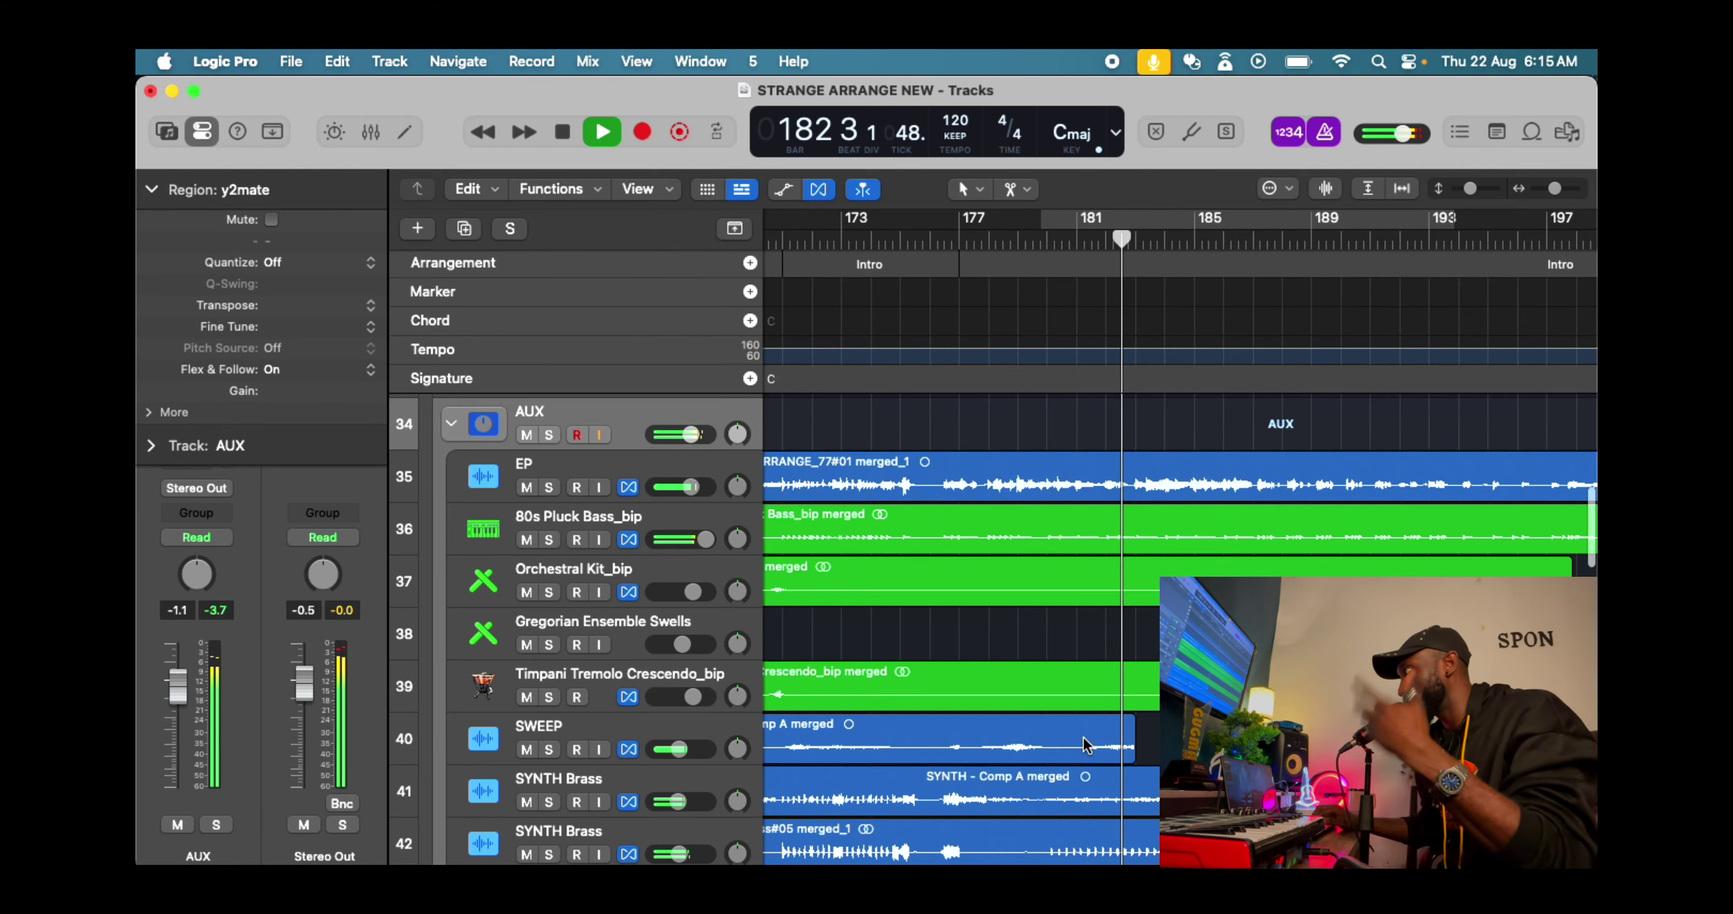
scroll(733, 735, "down", 2)
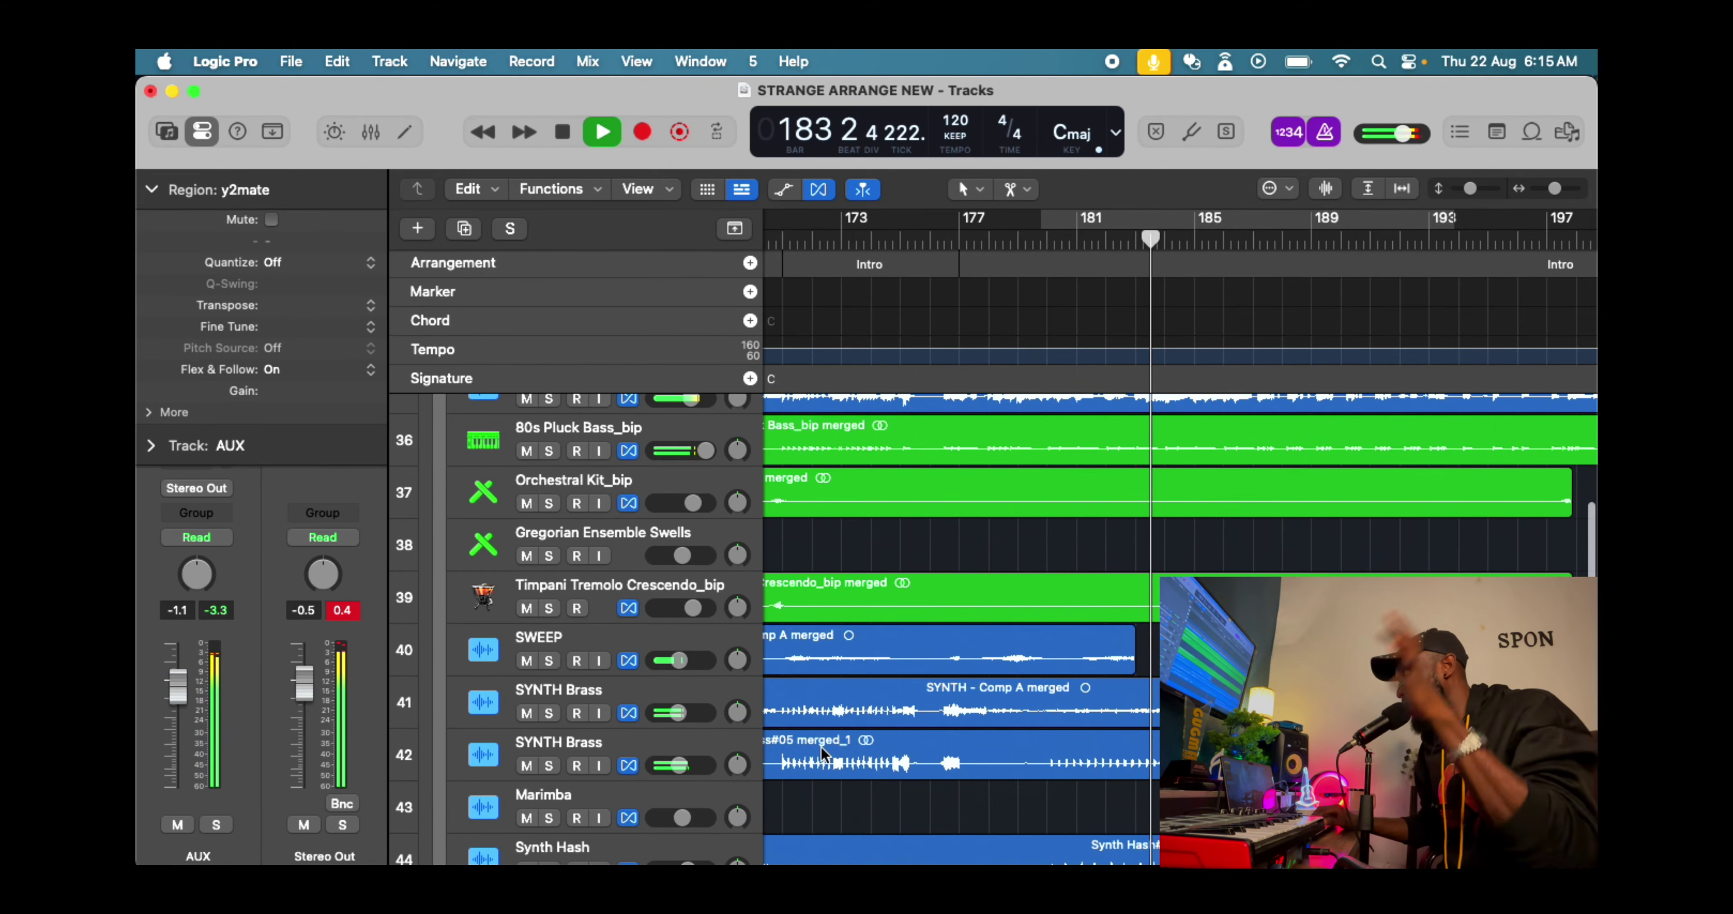
scroll(1059, 792, "down", 1)
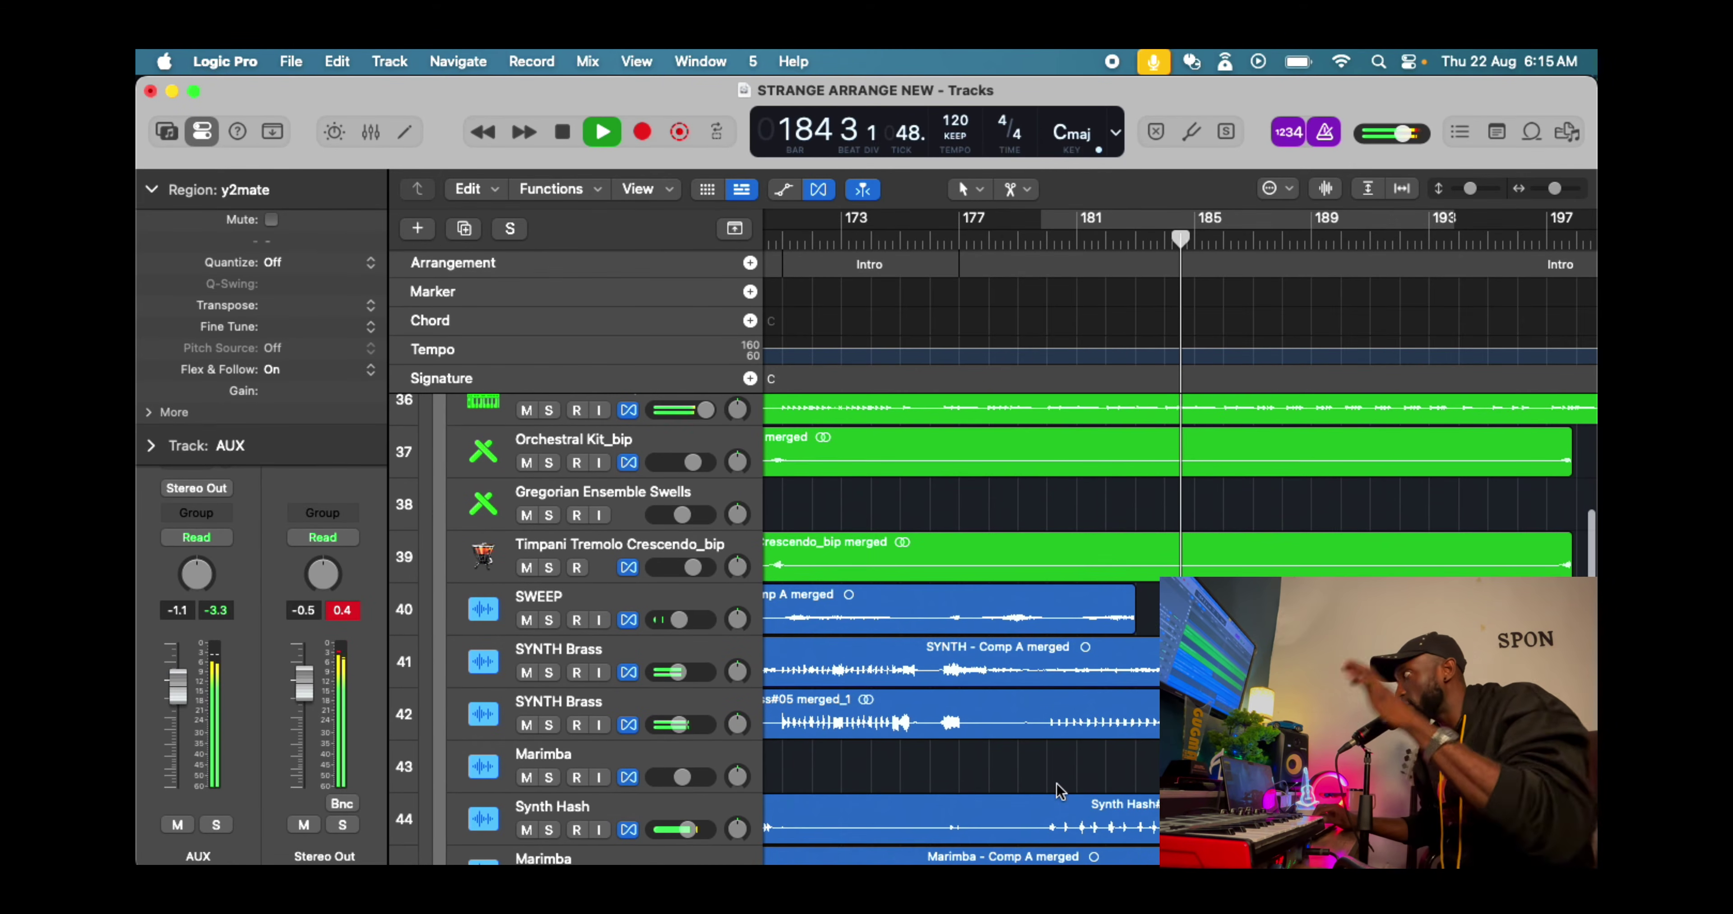
scroll(955, 840, "down", 3)
scroll(1025, 747, "down", 1)
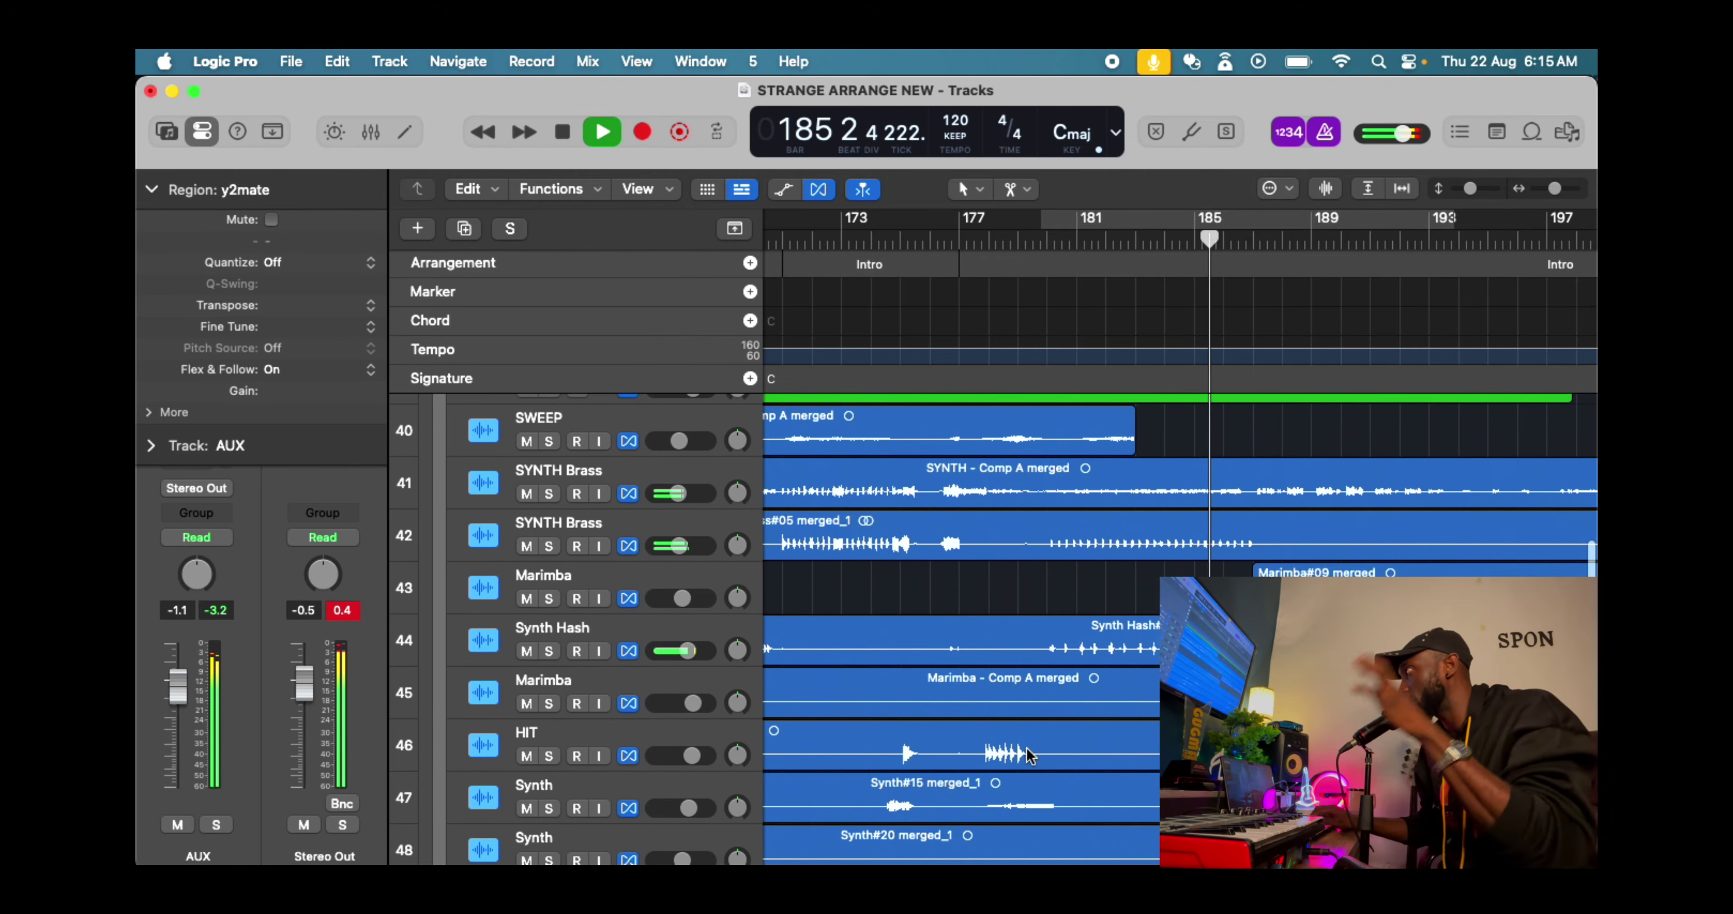
scroll(1026, 747, "up", 10)
scroll(1026, 748, "up", 7)
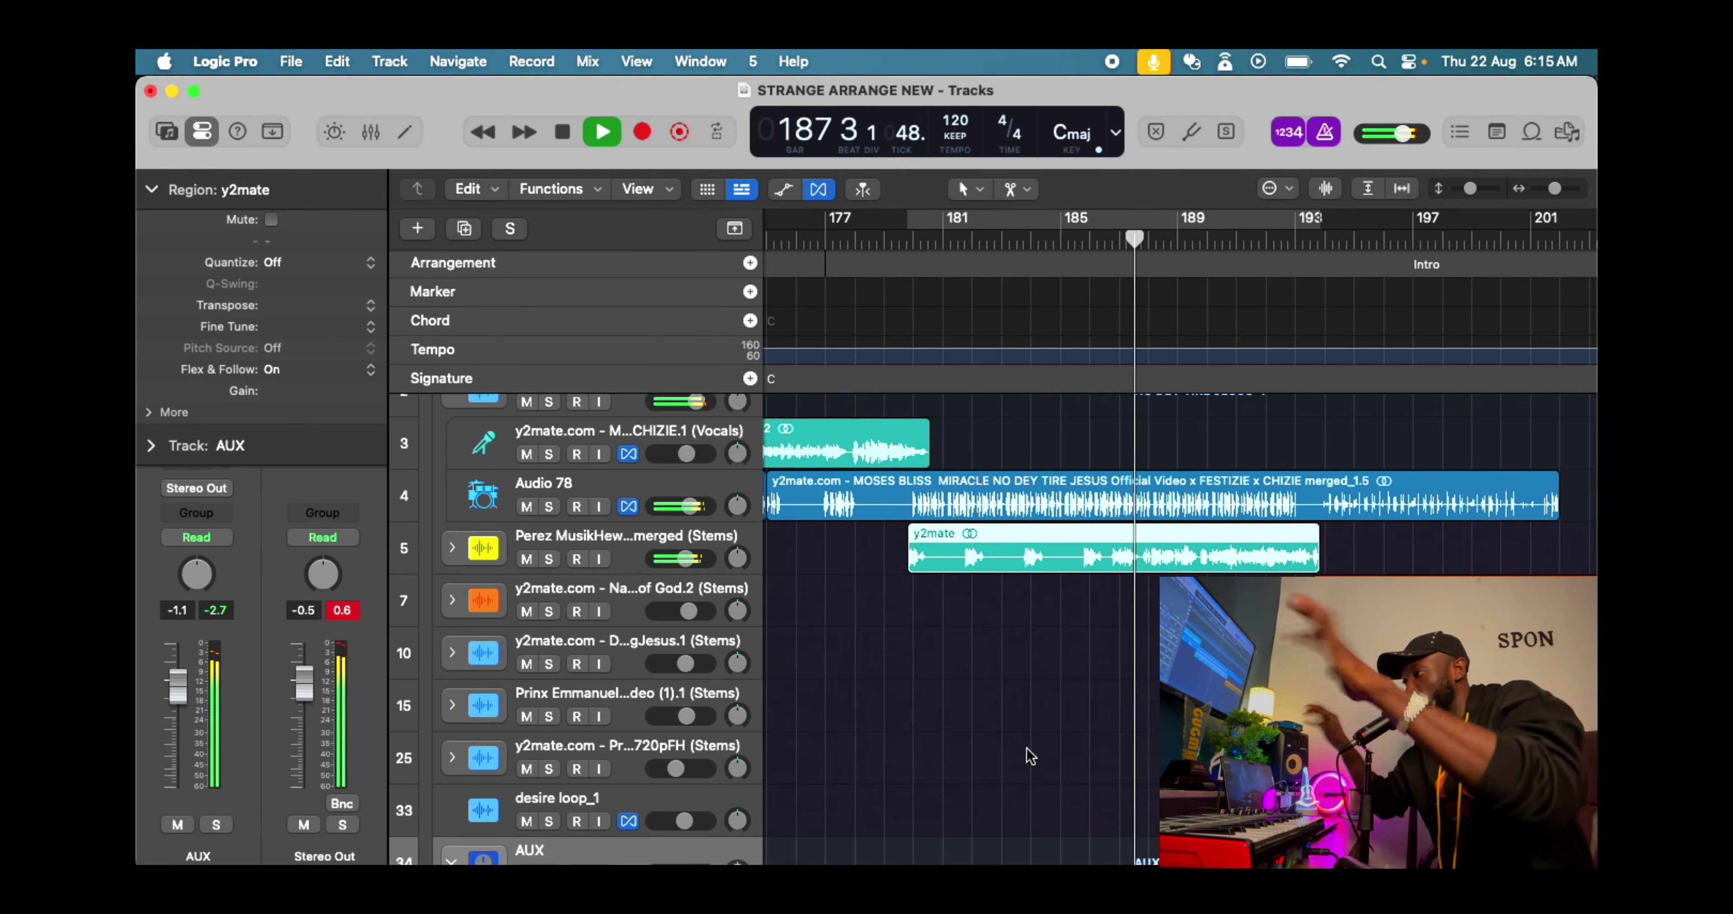
scroll(1026, 748, "down", 8)
scroll(1026, 748, "down", 2)
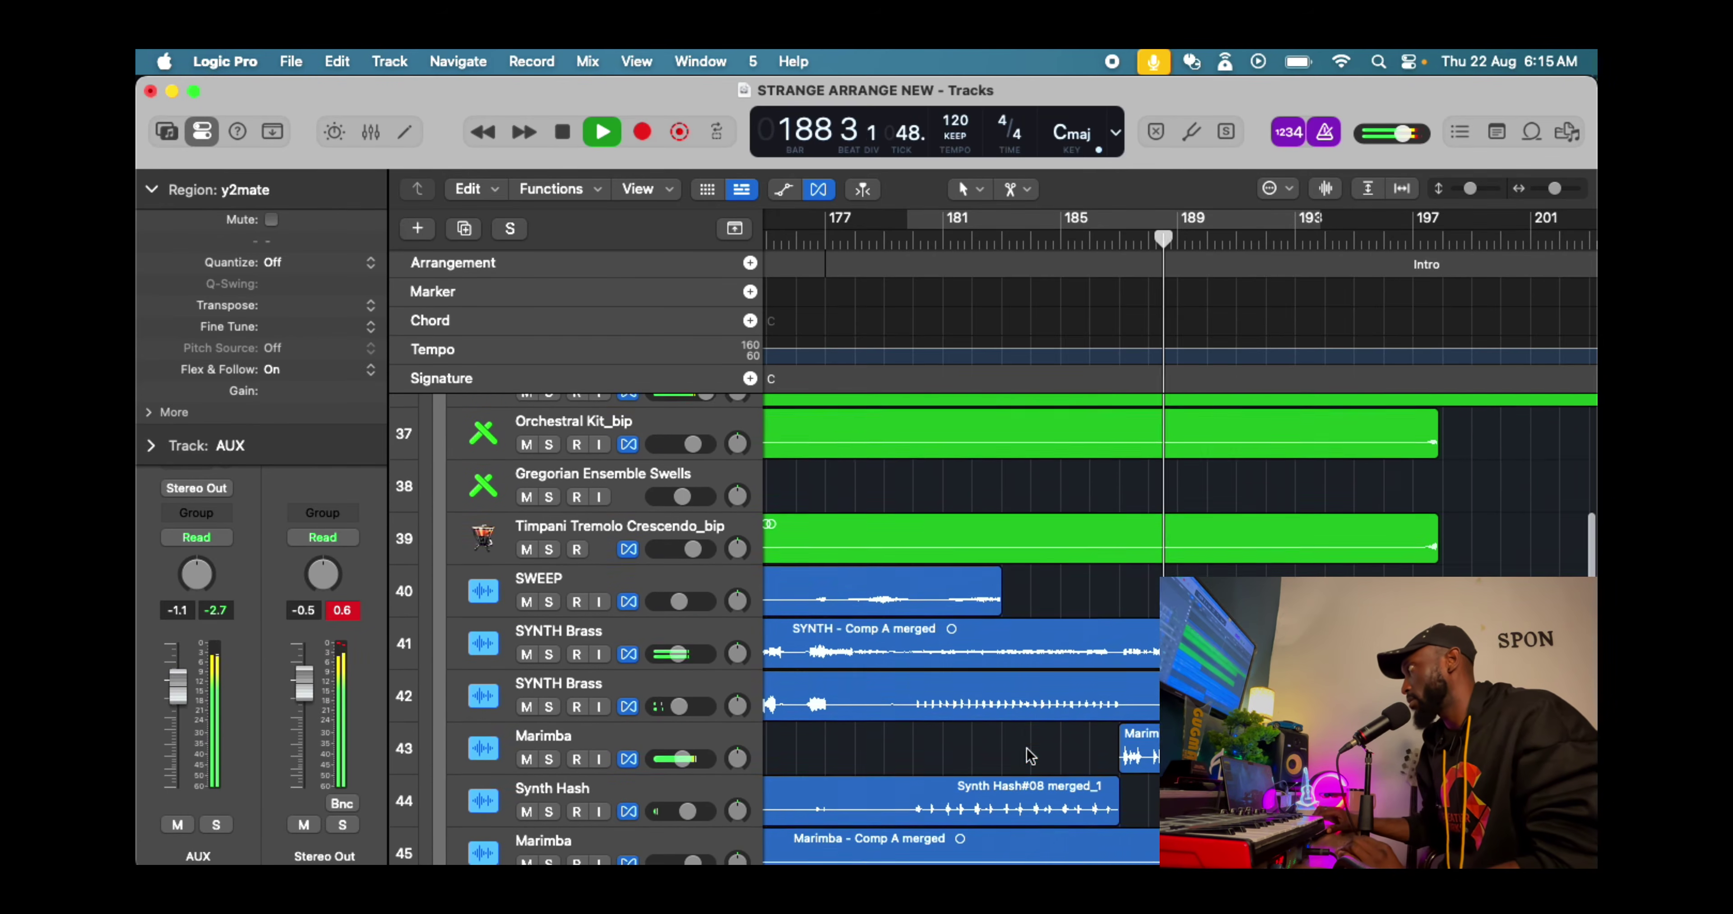
Solo the Marimba on track 43 during playback, clear the solo and stop playback
left_click(561, 706)
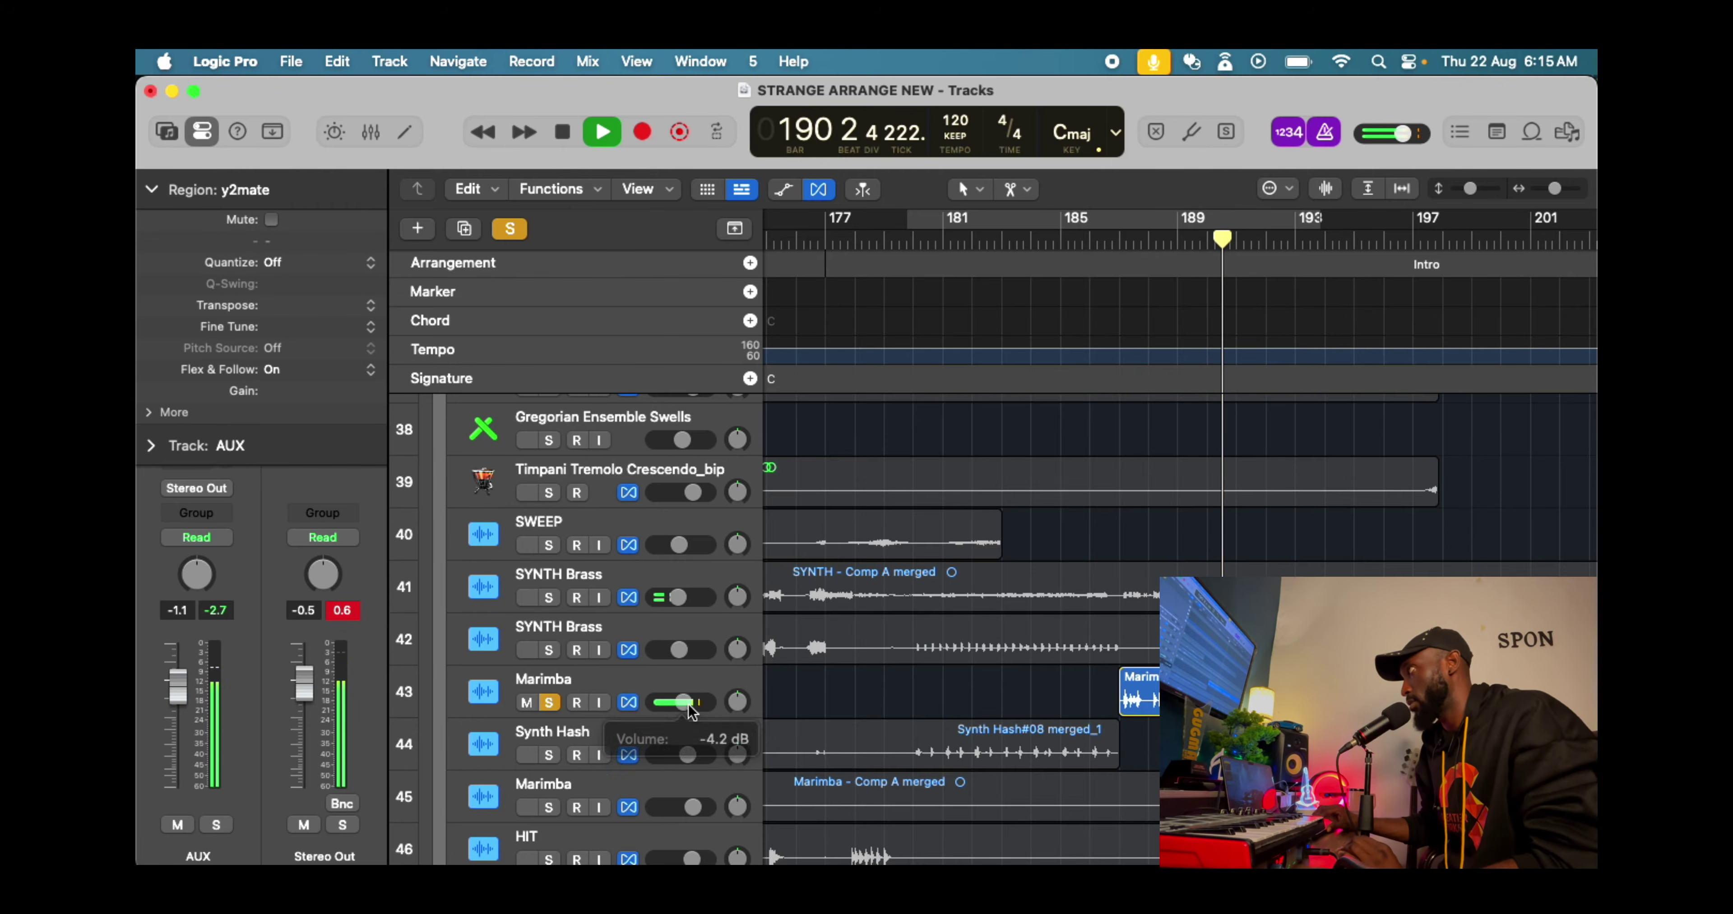
left_click(552, 700)
key("space")
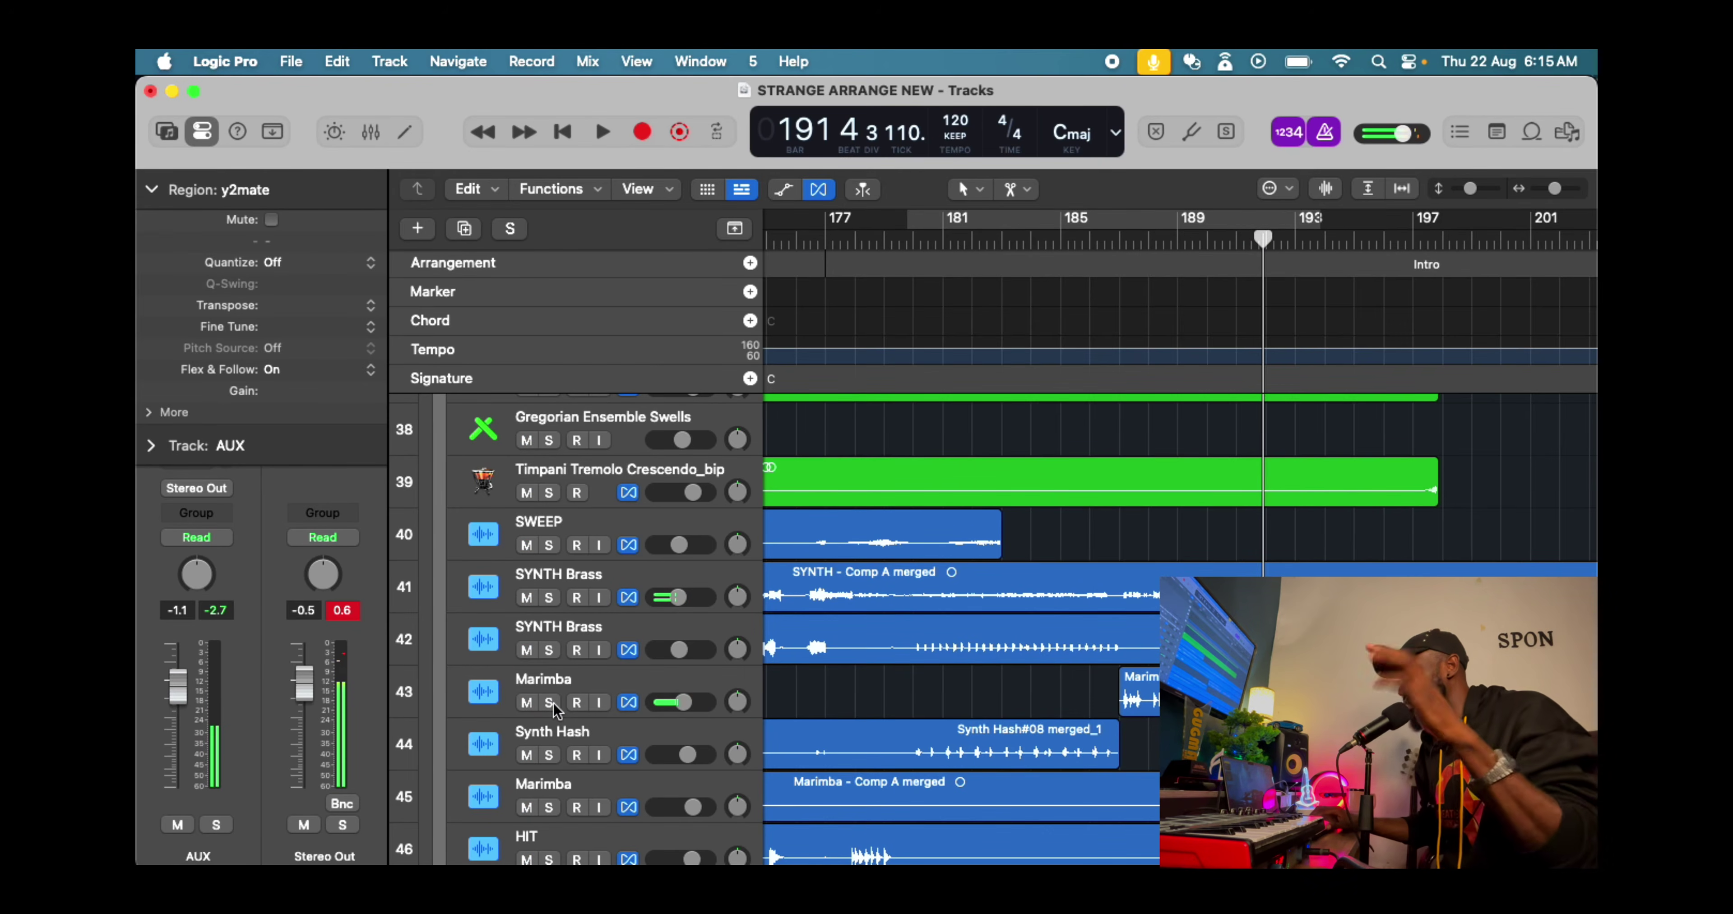
Move the playhead back to bar 186 and replay the passage with all parts audible
key("comma")
key("comma")
key("comma")
key("comma")
key("comma")
key("comma")
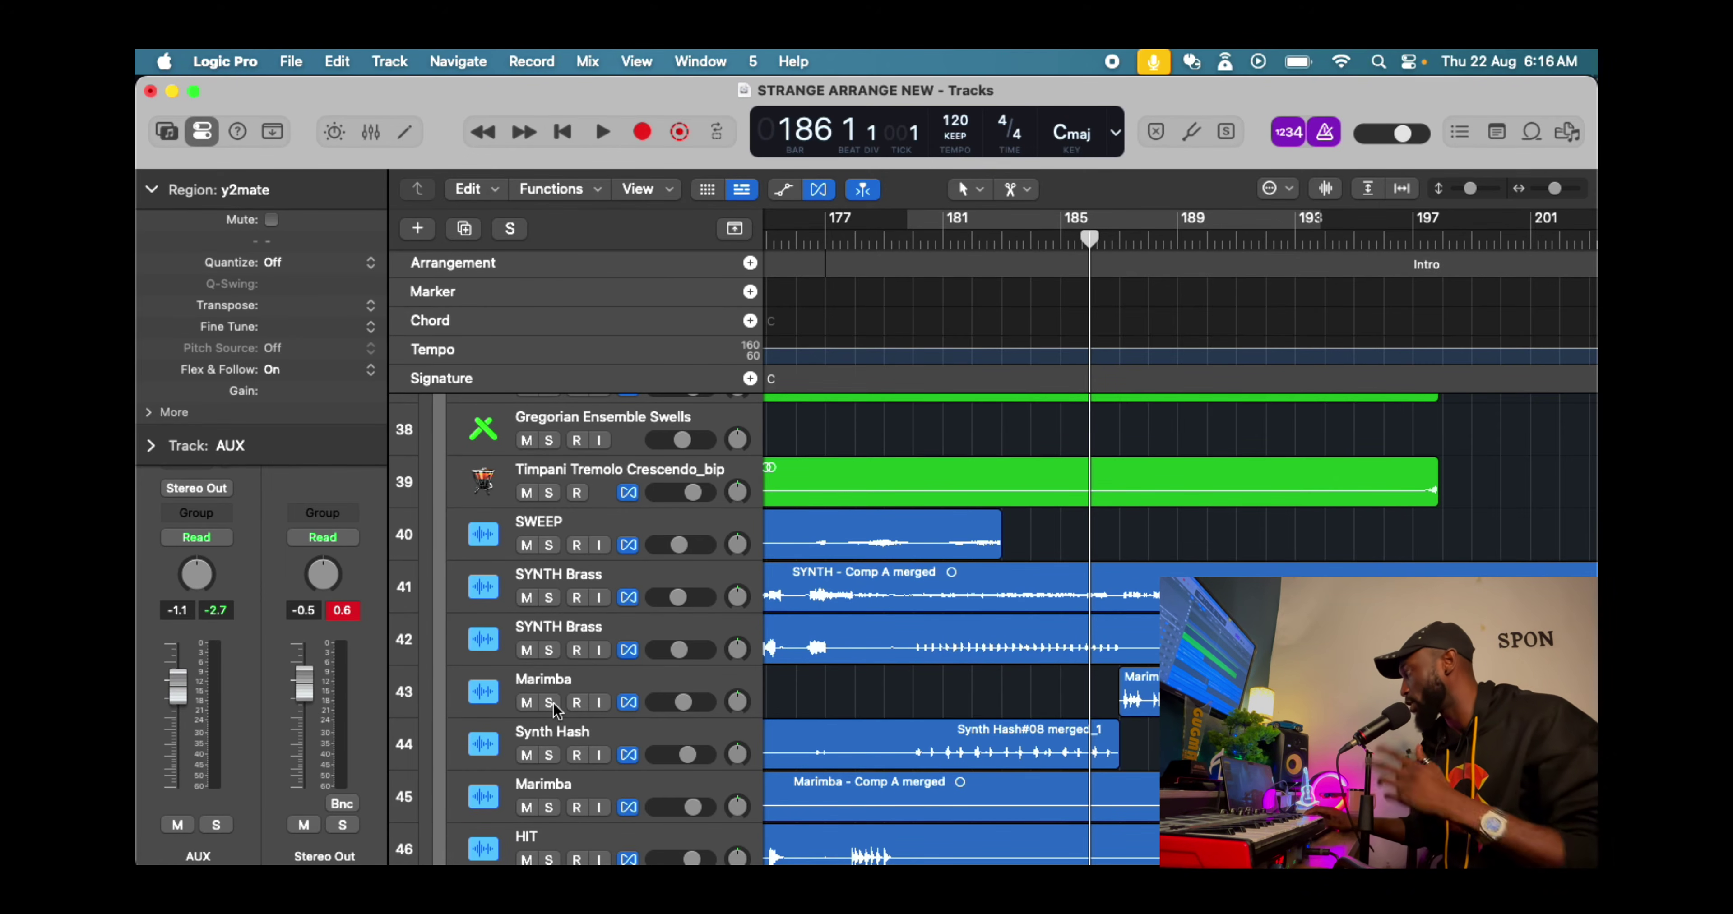
key("space")
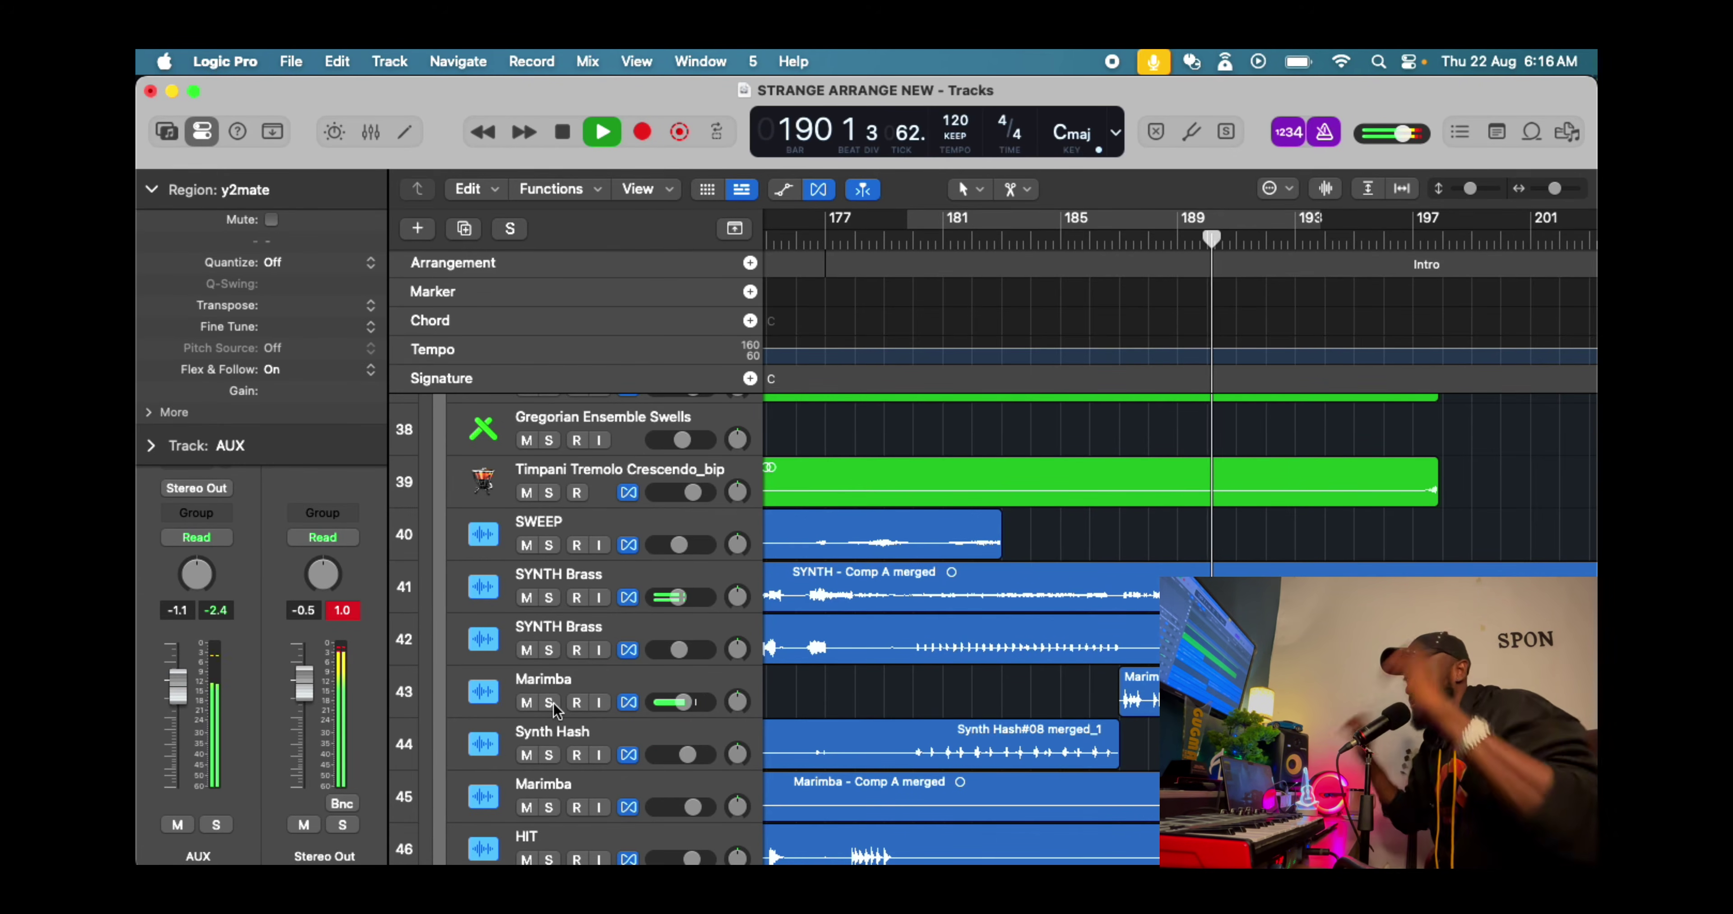
key("space")
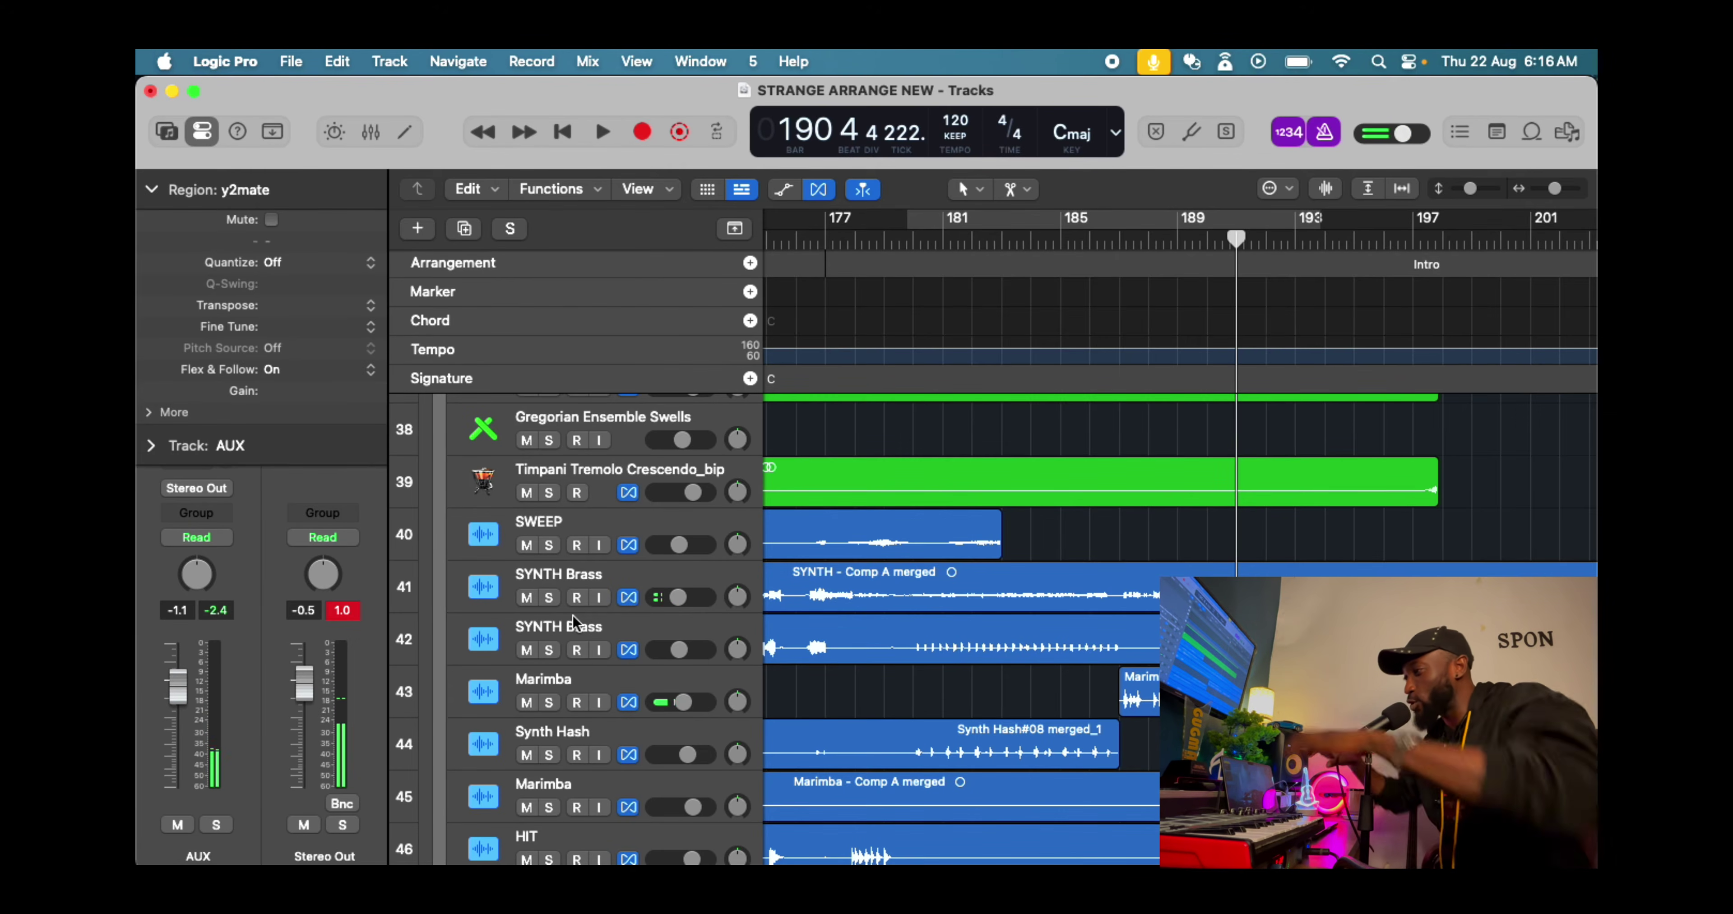
key("space")
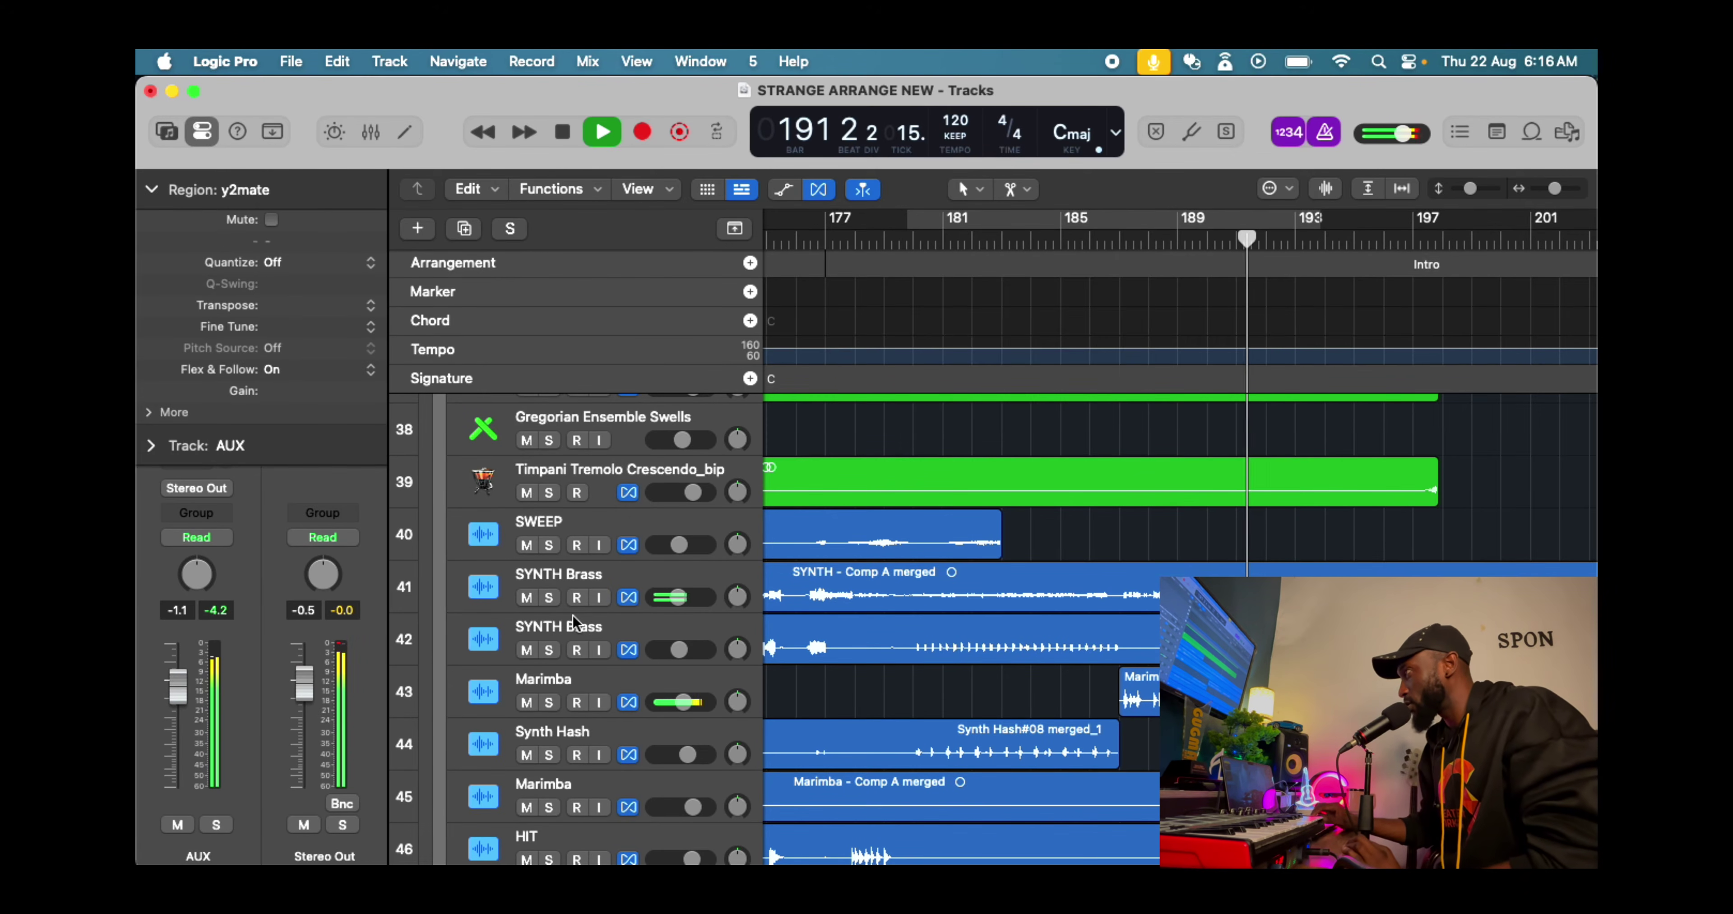
Pause at bar 193, step the playhead back slightly and replay up to bar 194 with tracks 41 to 49 in view
scroll(792, 612, "down", 4)
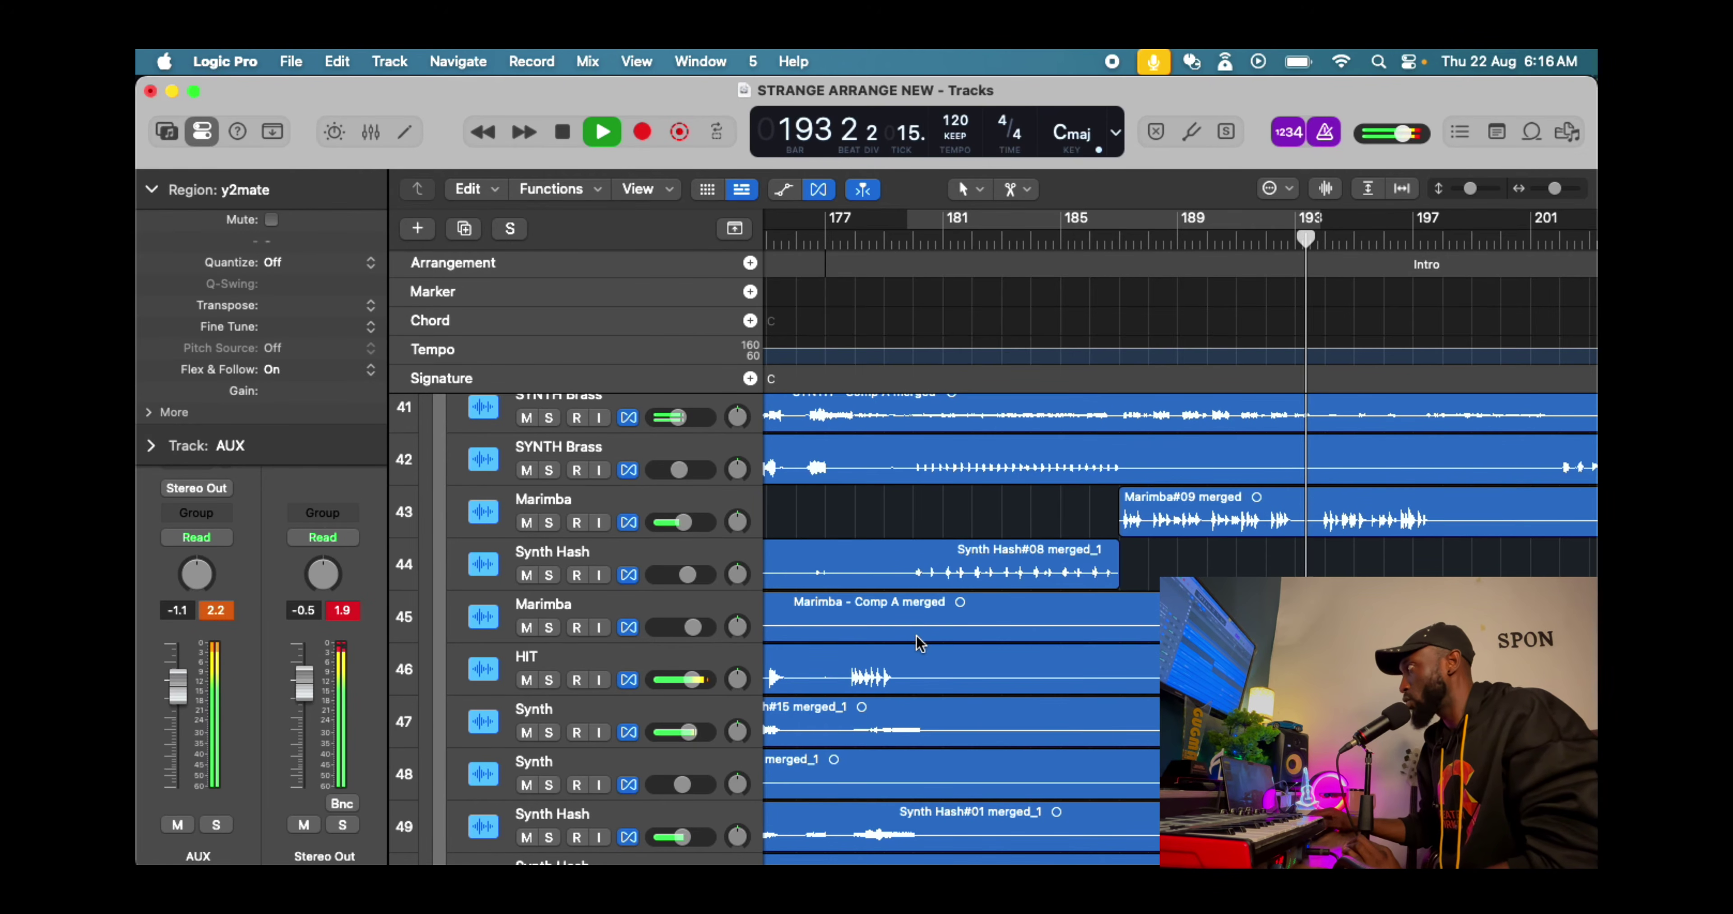
key("space")
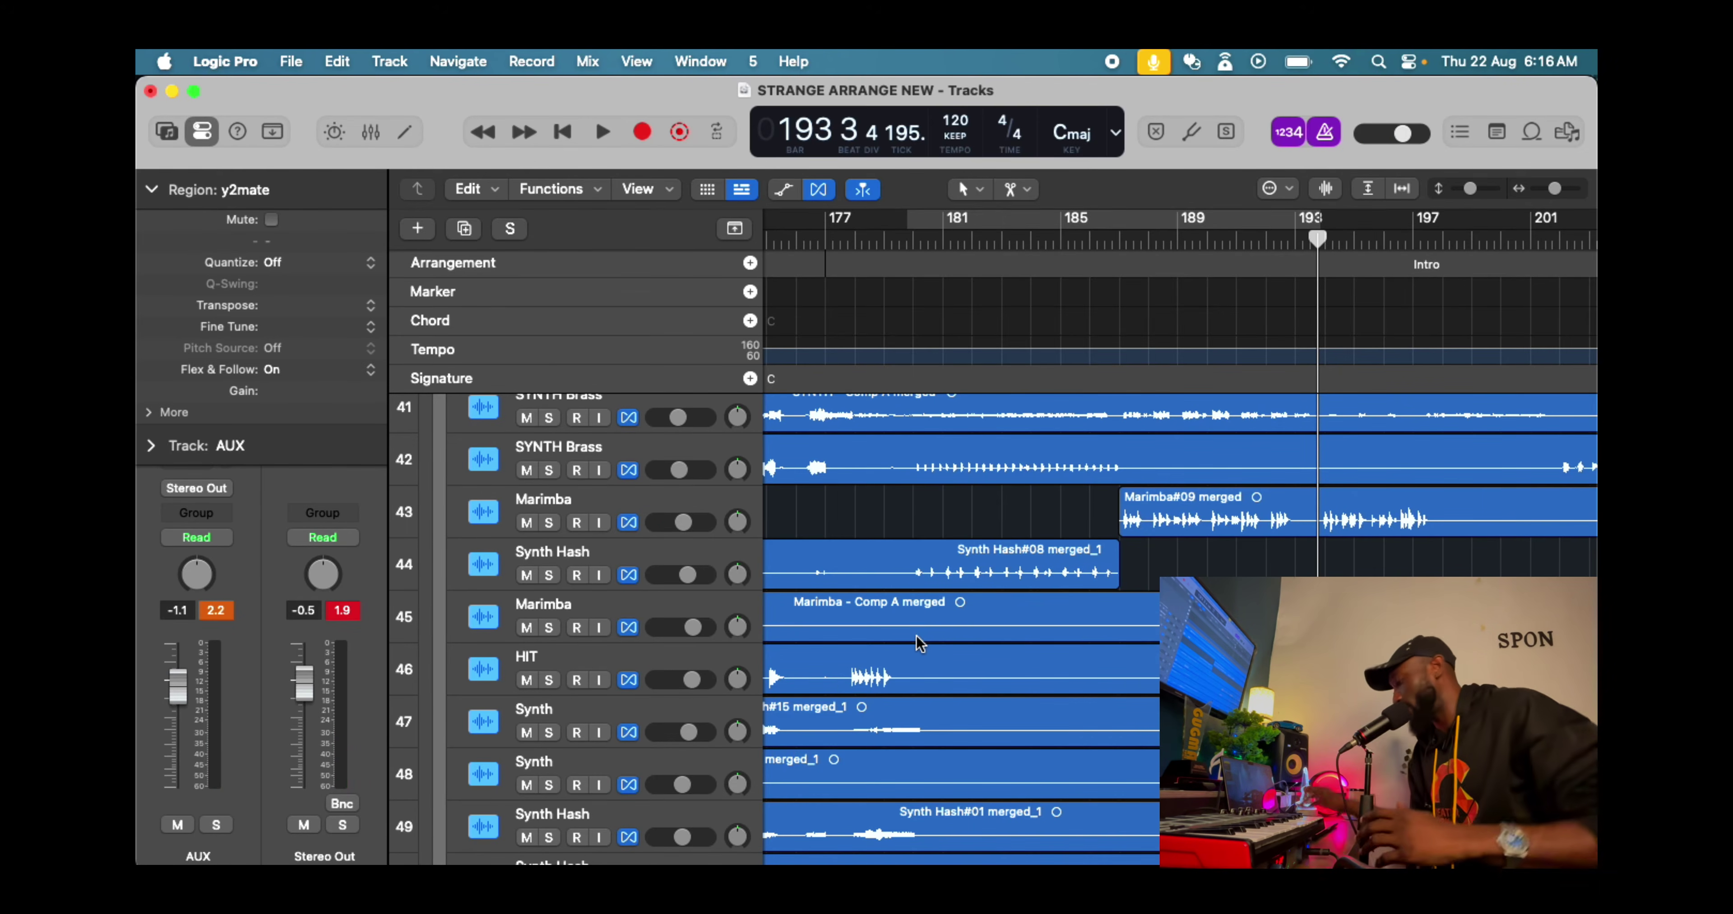
key("comma")
key("comma")
key("space")
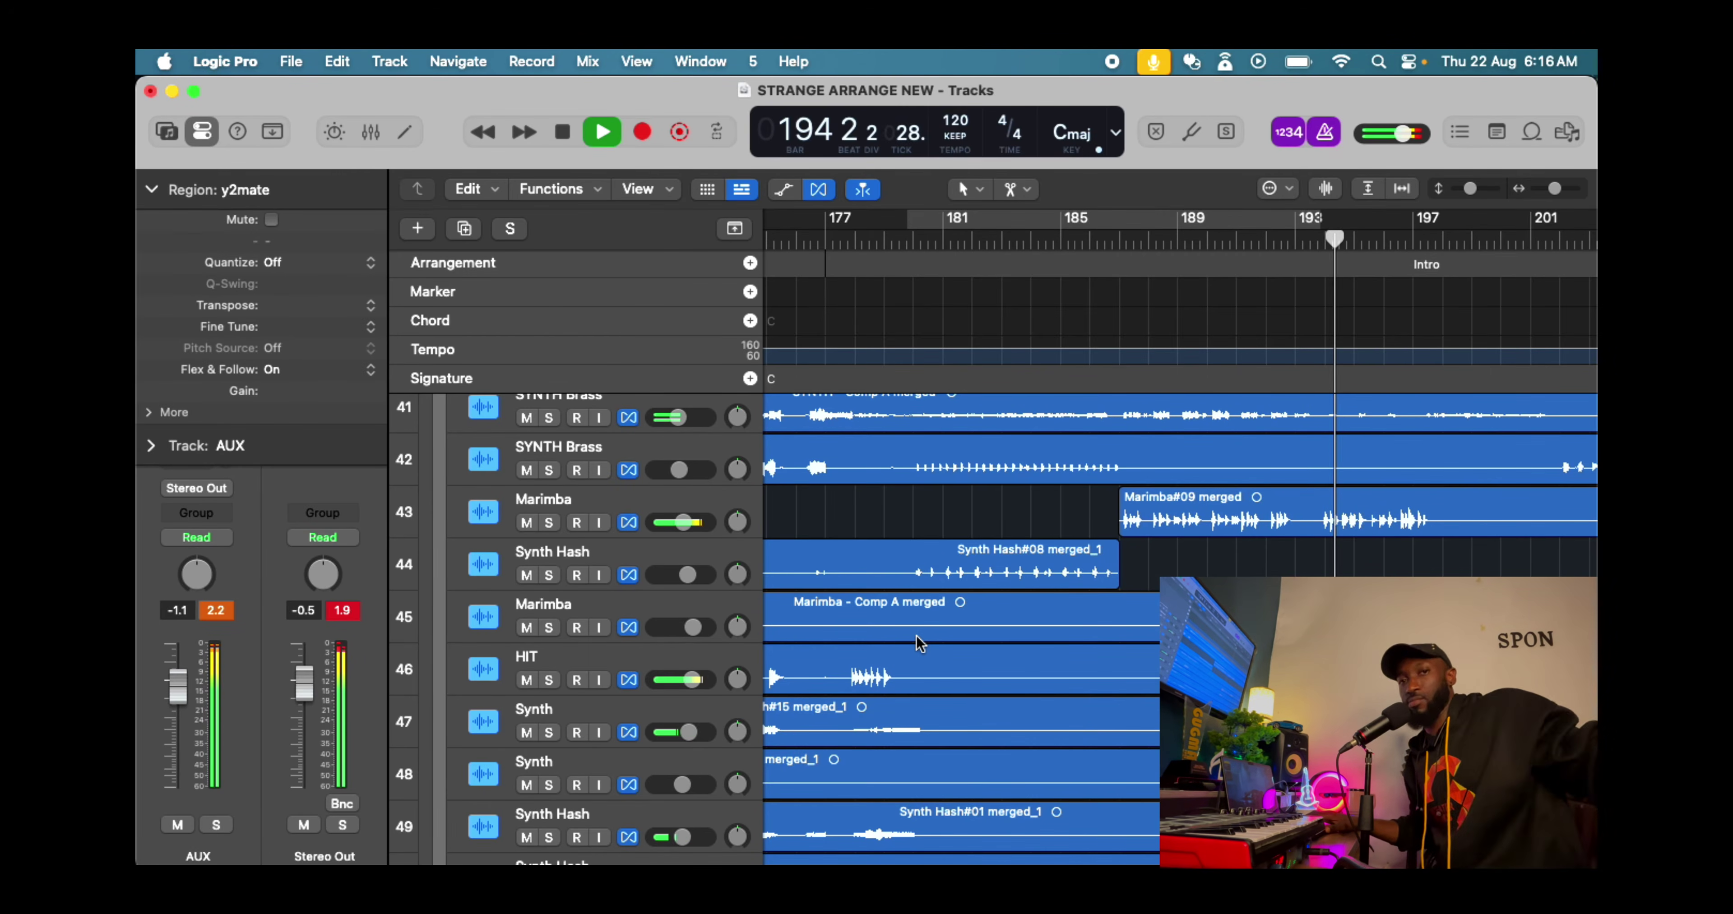
key("space")
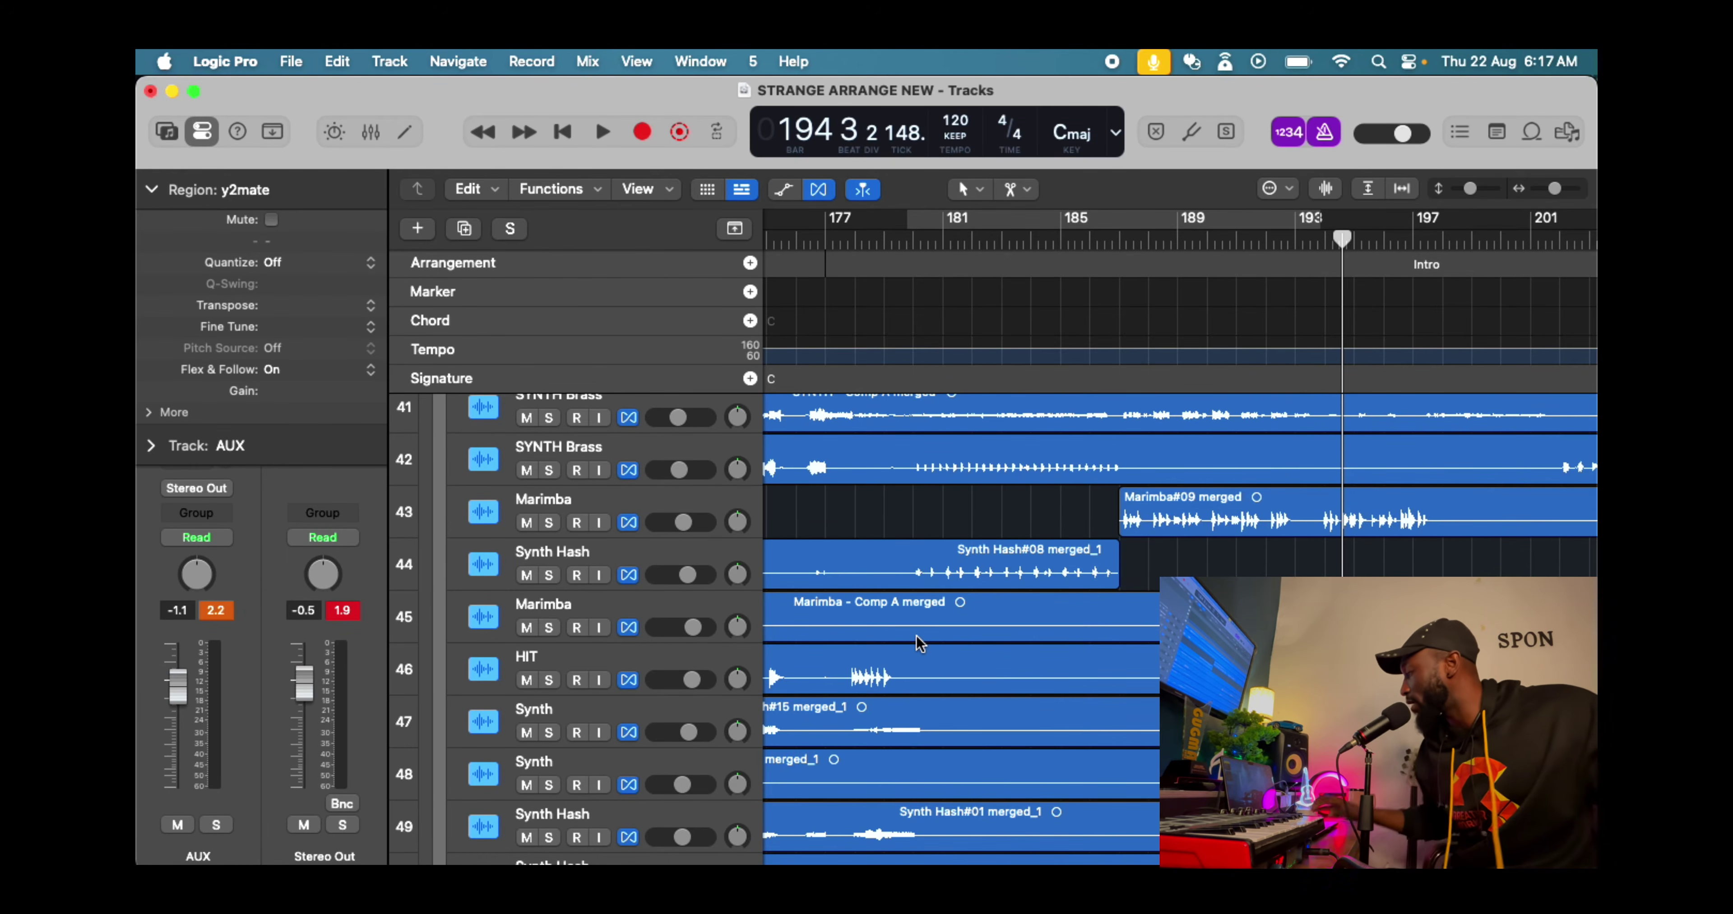
Play on from bar 194 to bar 198, move the playhead back to bar 193 and replay the passage
key("space")
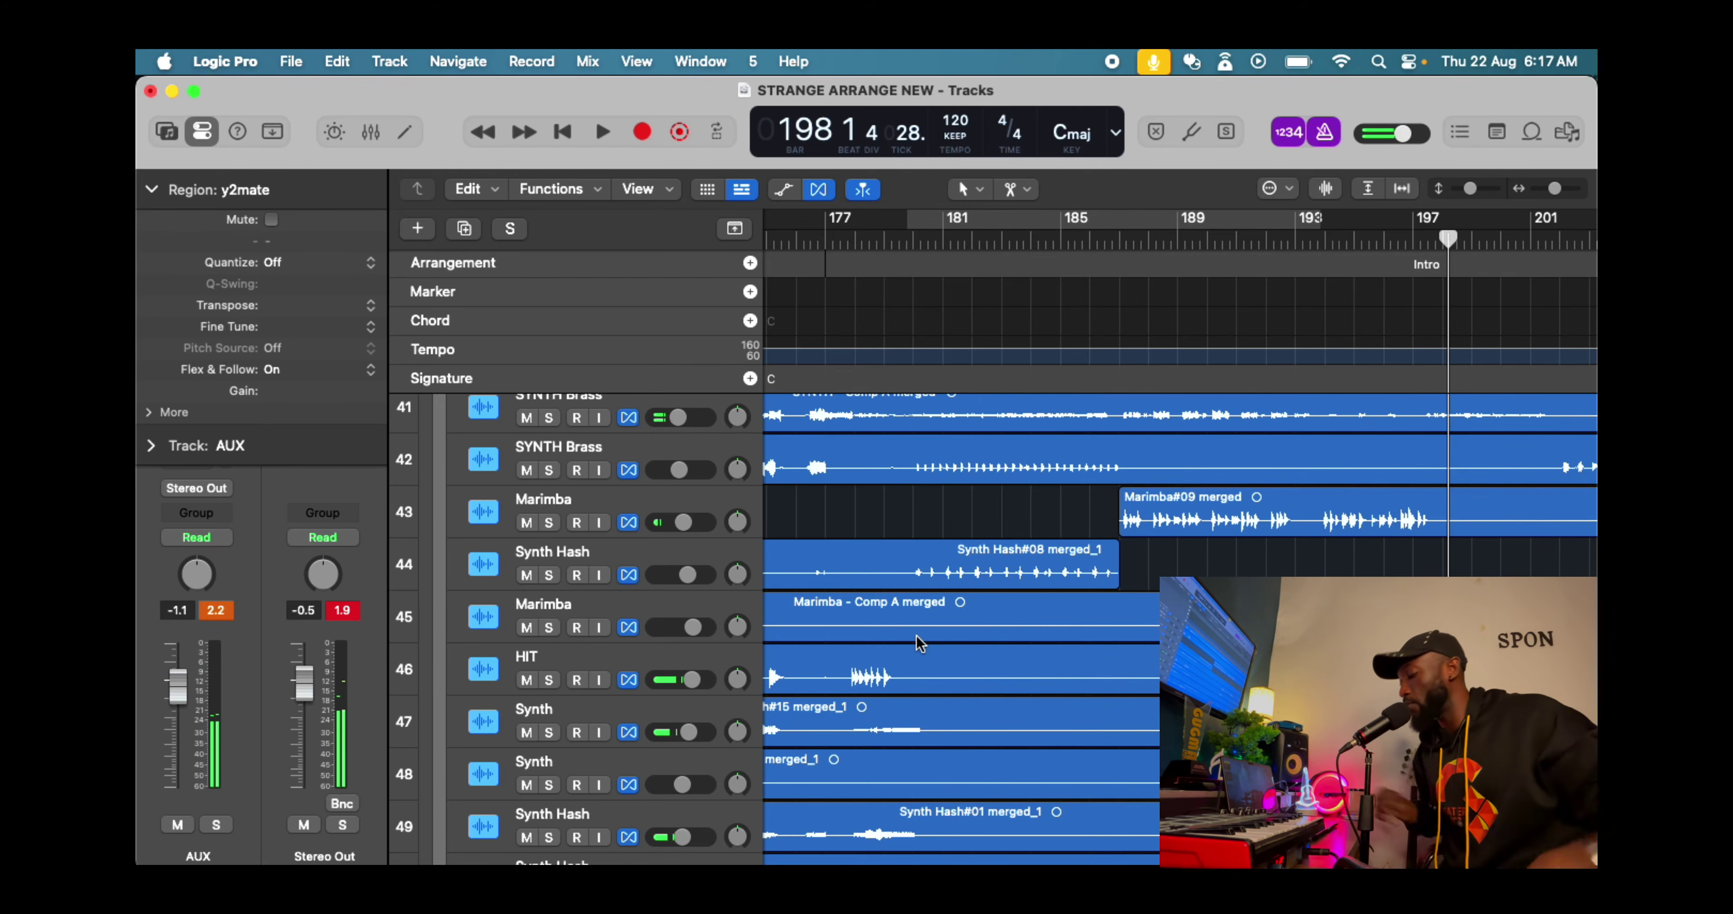
key("comma")
key("comma")
key("comma")
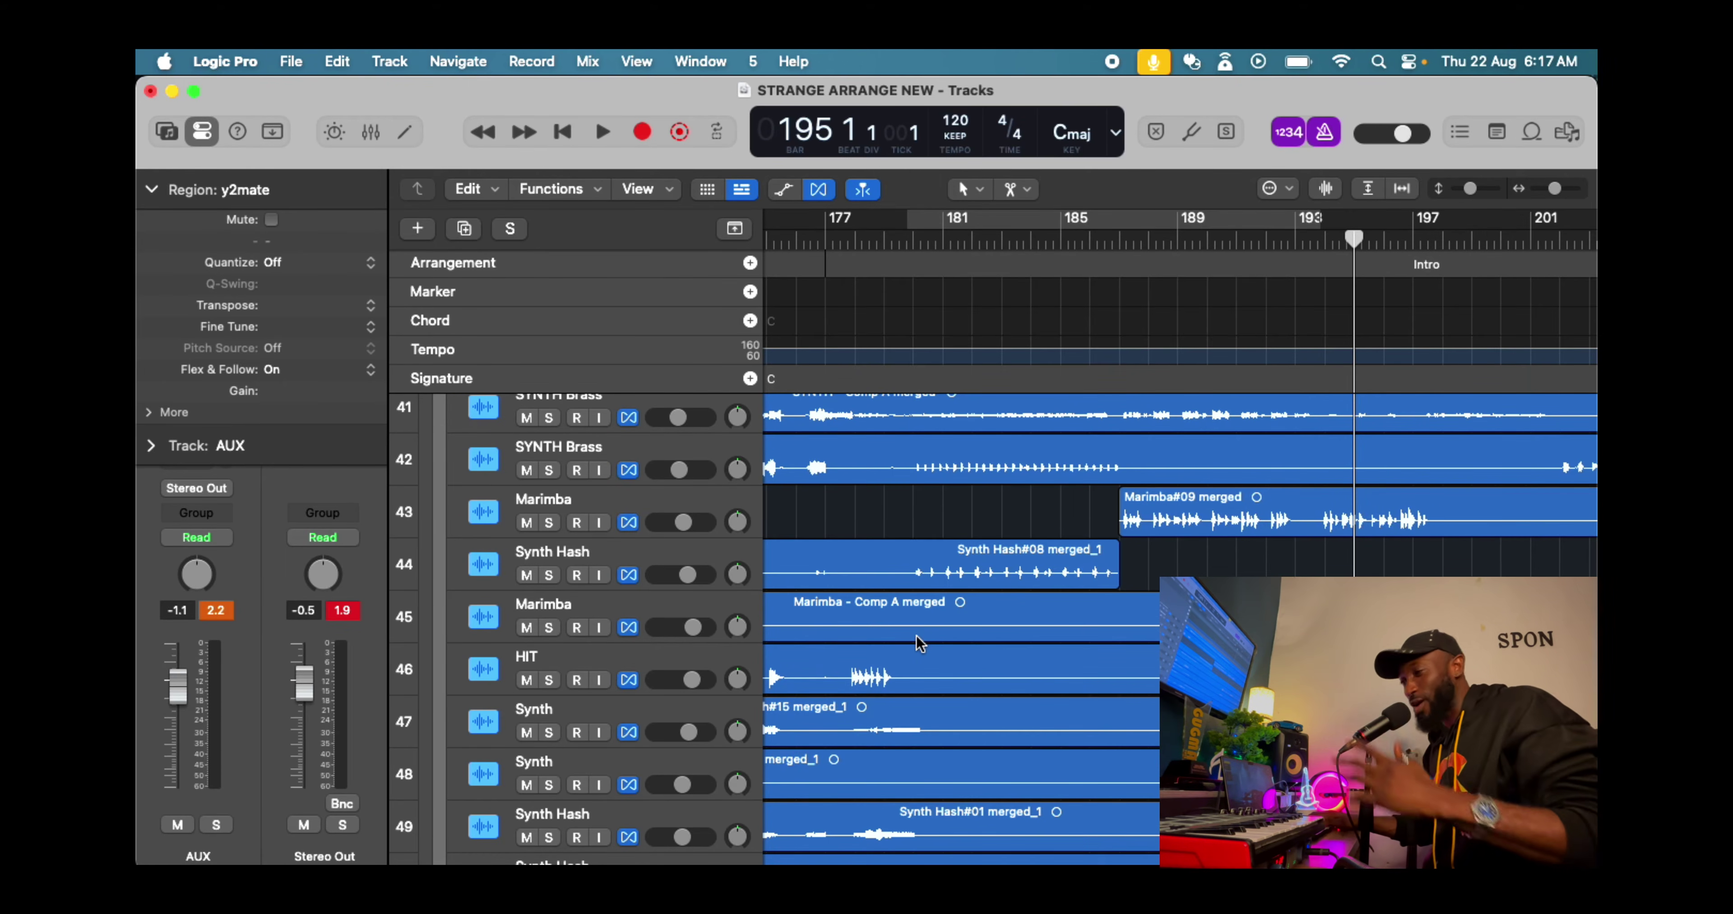
key("comma")
key("comma")
key("space")
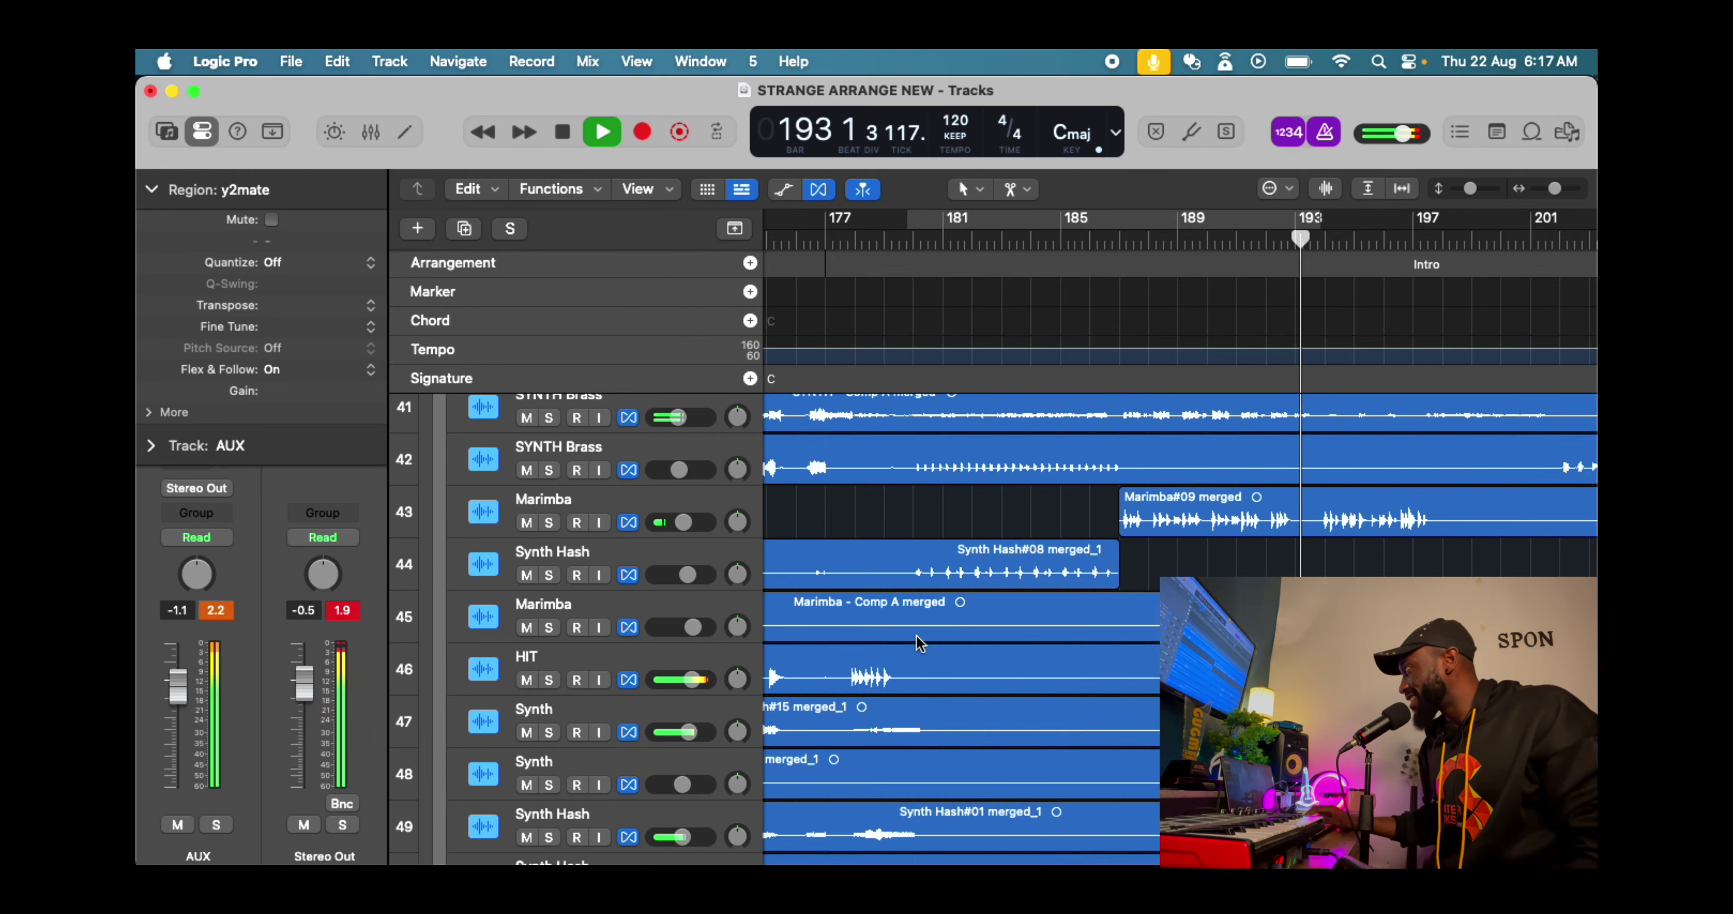
Stop playback, reposition the playhead at bar 196 and resume playing with all parts audible
key("space")
key("comma")
key("comma")
key("comma")
key("period")
key("period")
key("period")
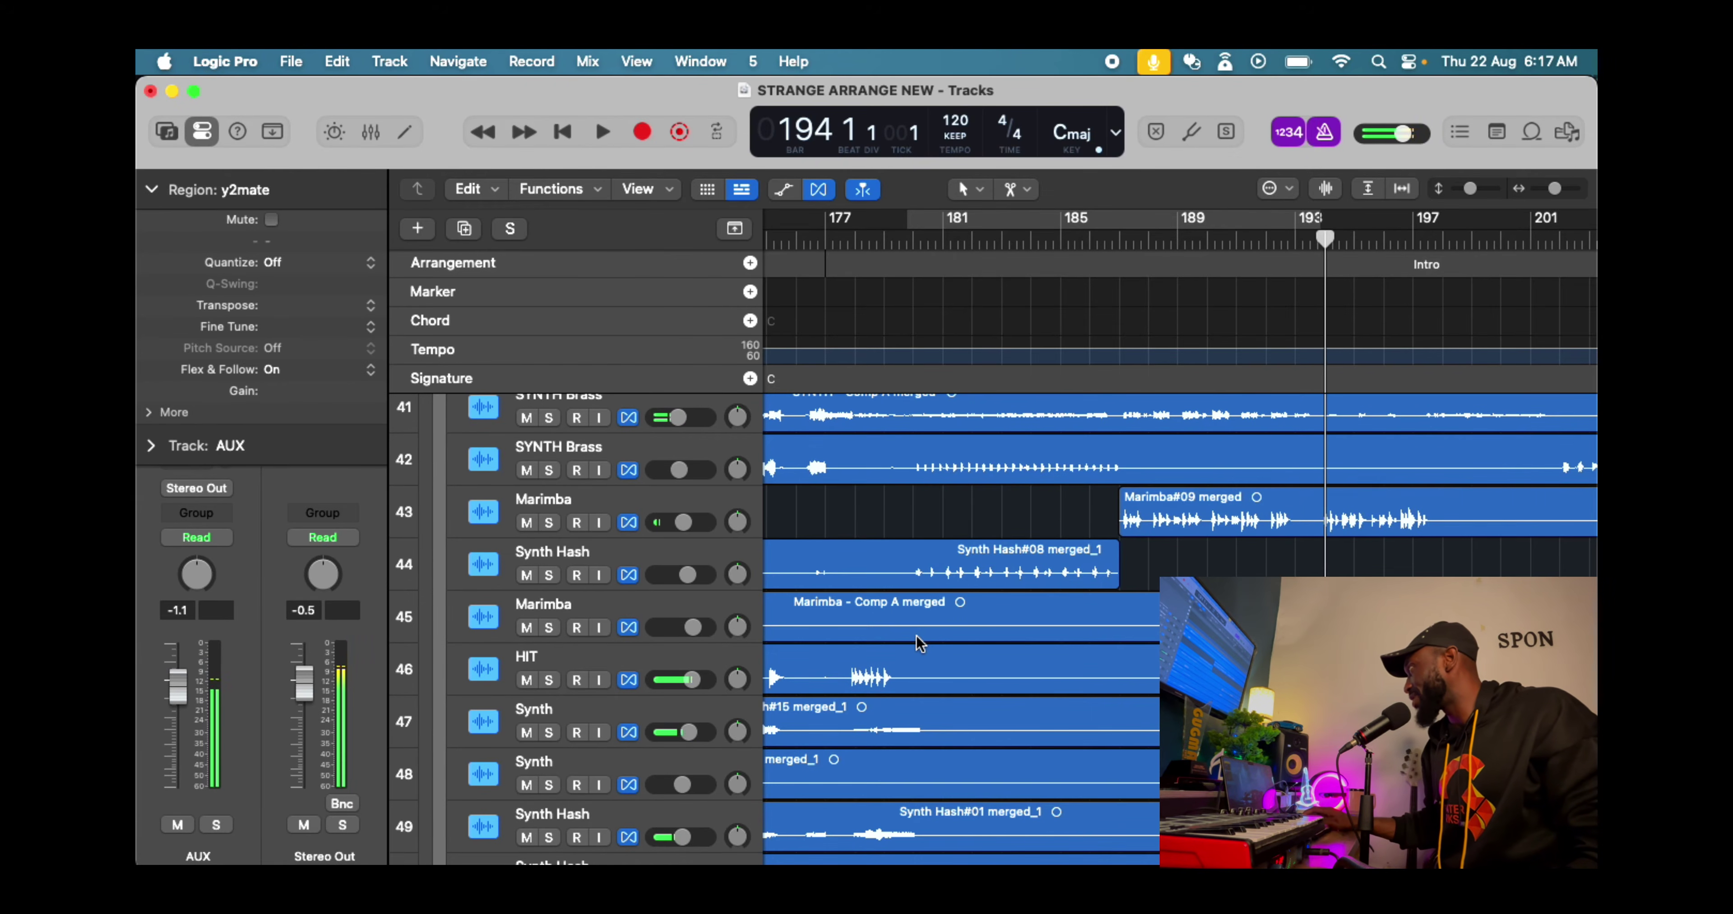
key("period")
key("period")
key("space")
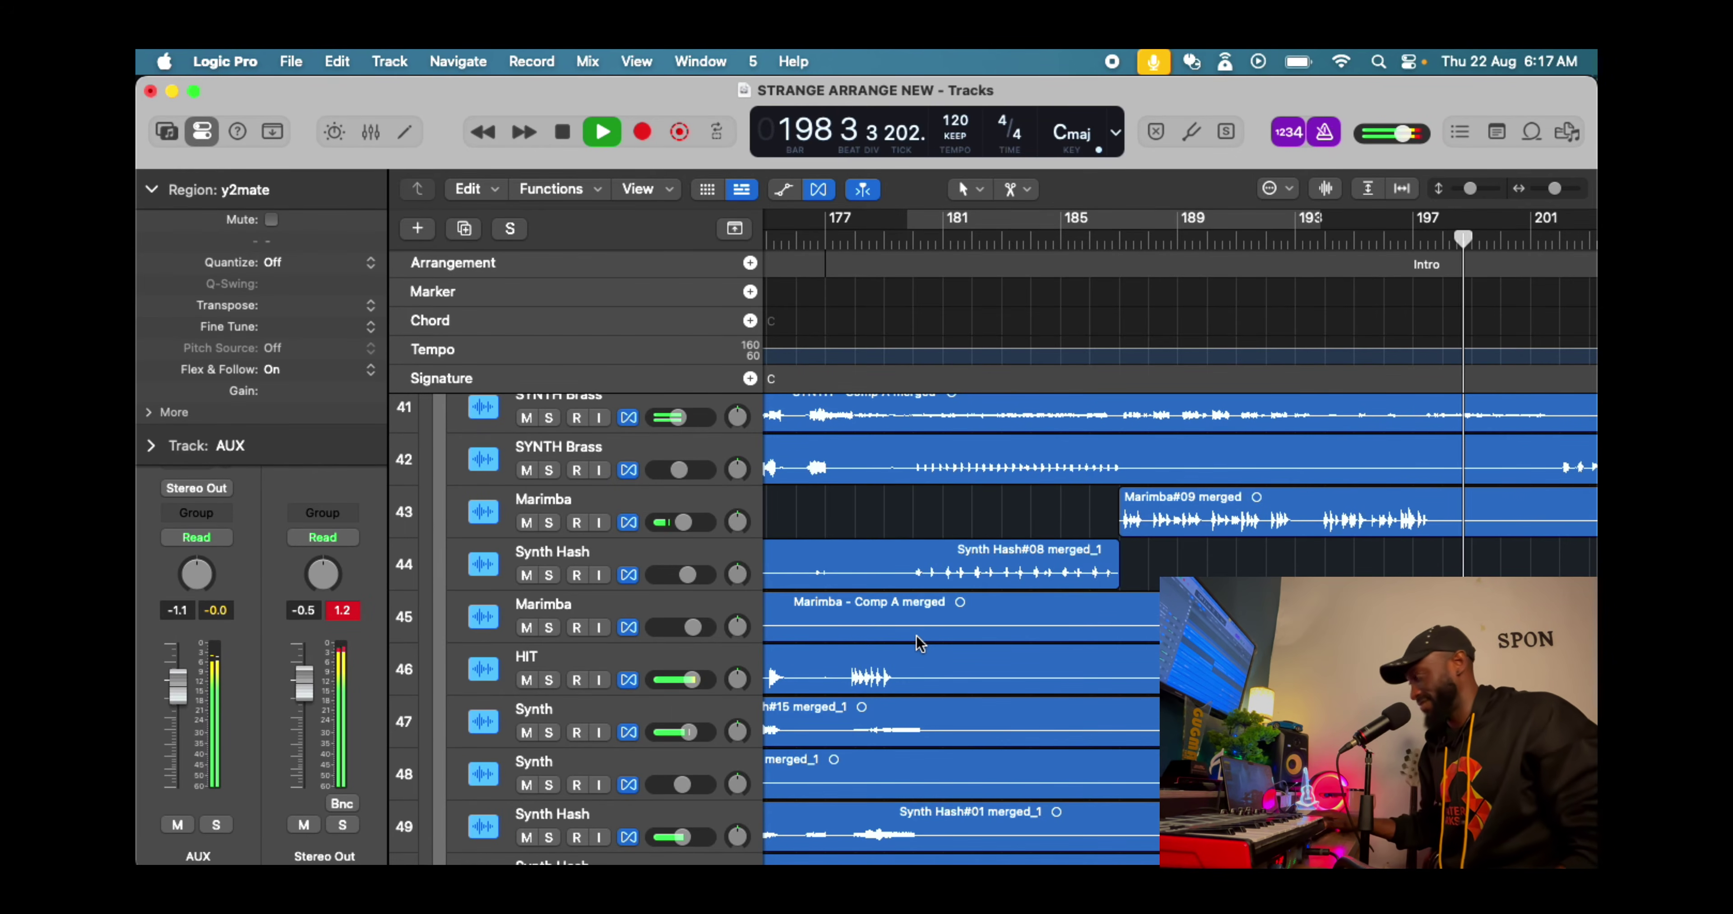
Solo the Synth on track 47 around bar 200 during playback, stepping back to rehear it, and clear the solo
scroll(1020, 703, "down", 5)
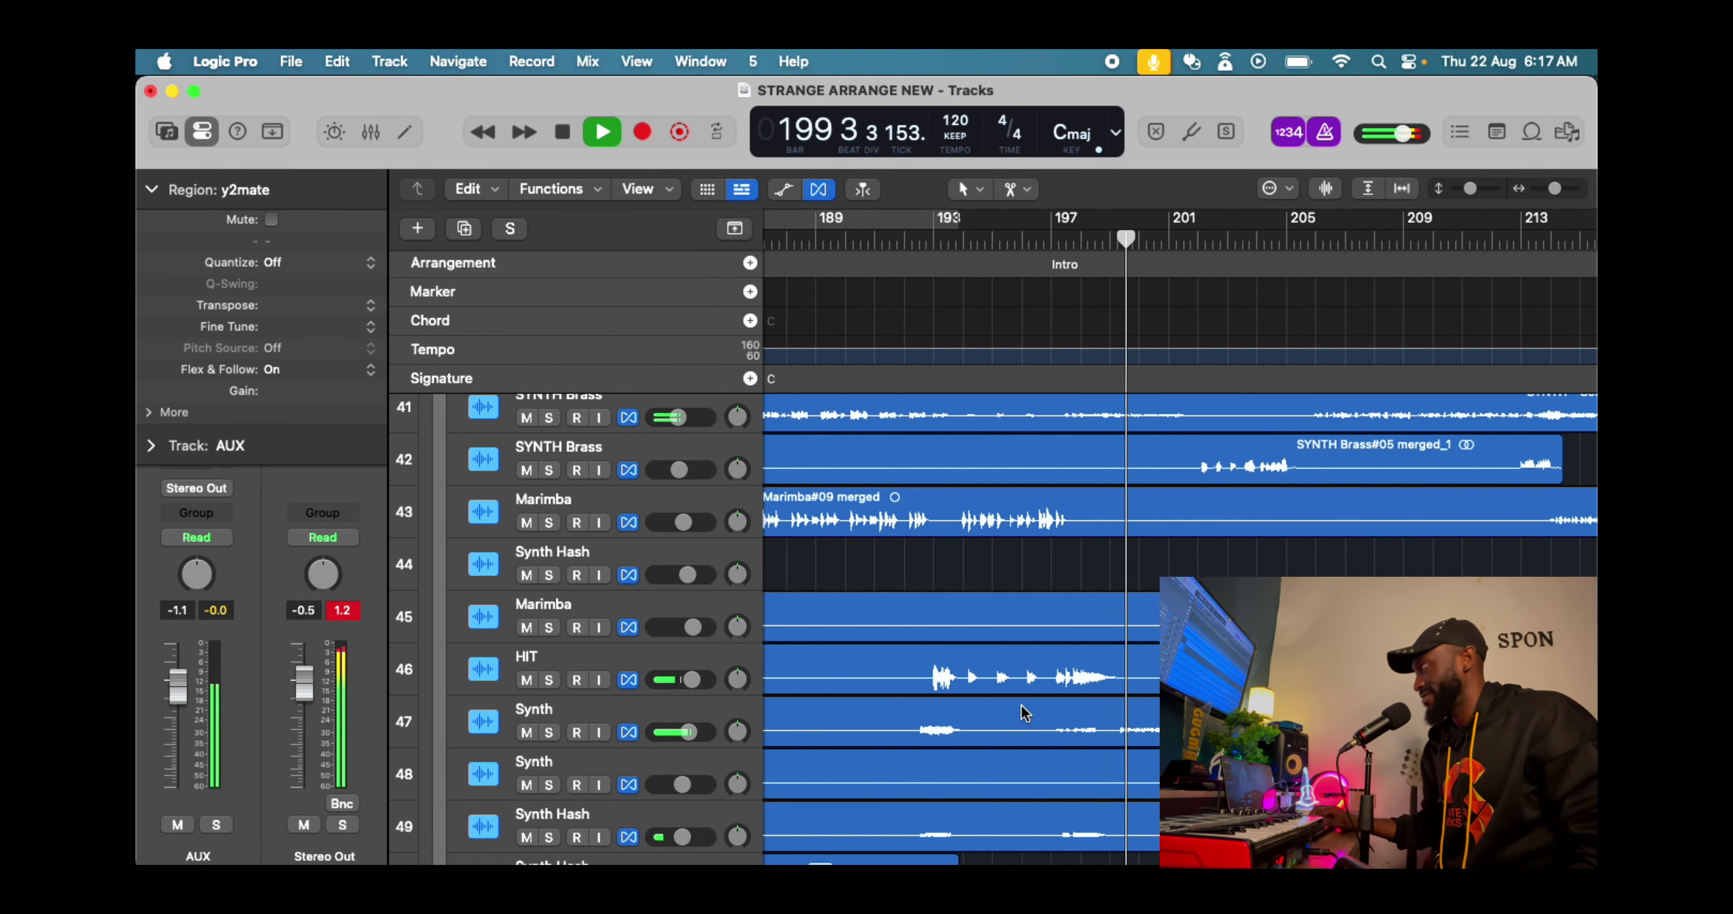
scroll(1002, 692, "down", 2)
scroll(991, 683, "up", 5)
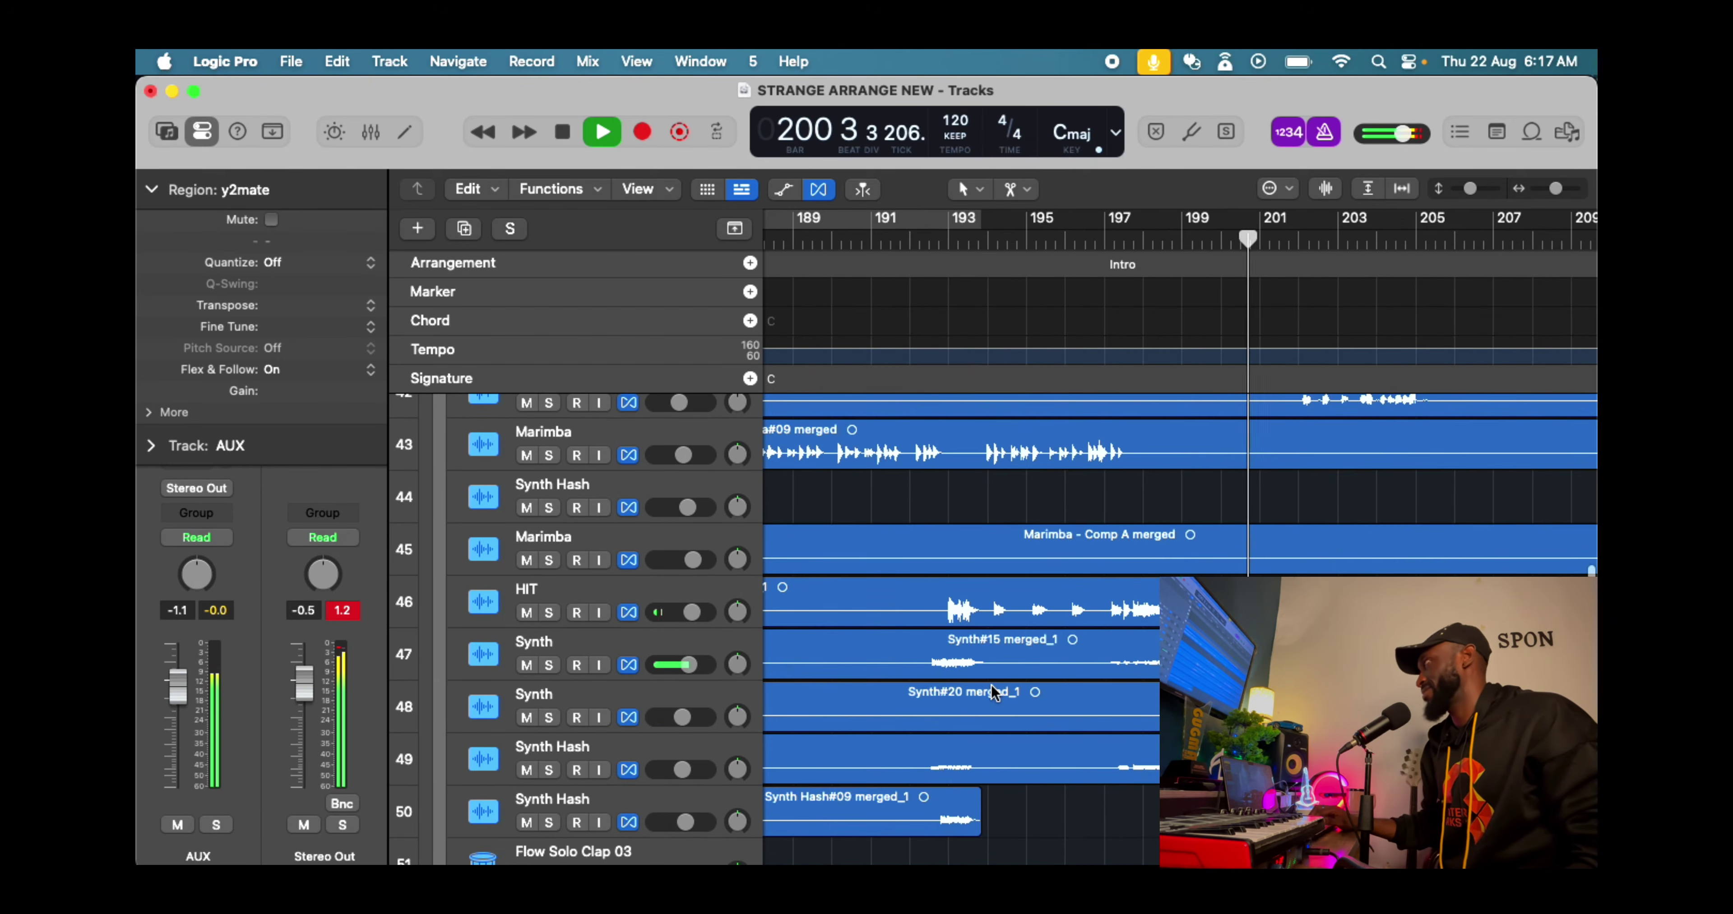
left_click(549, 664)
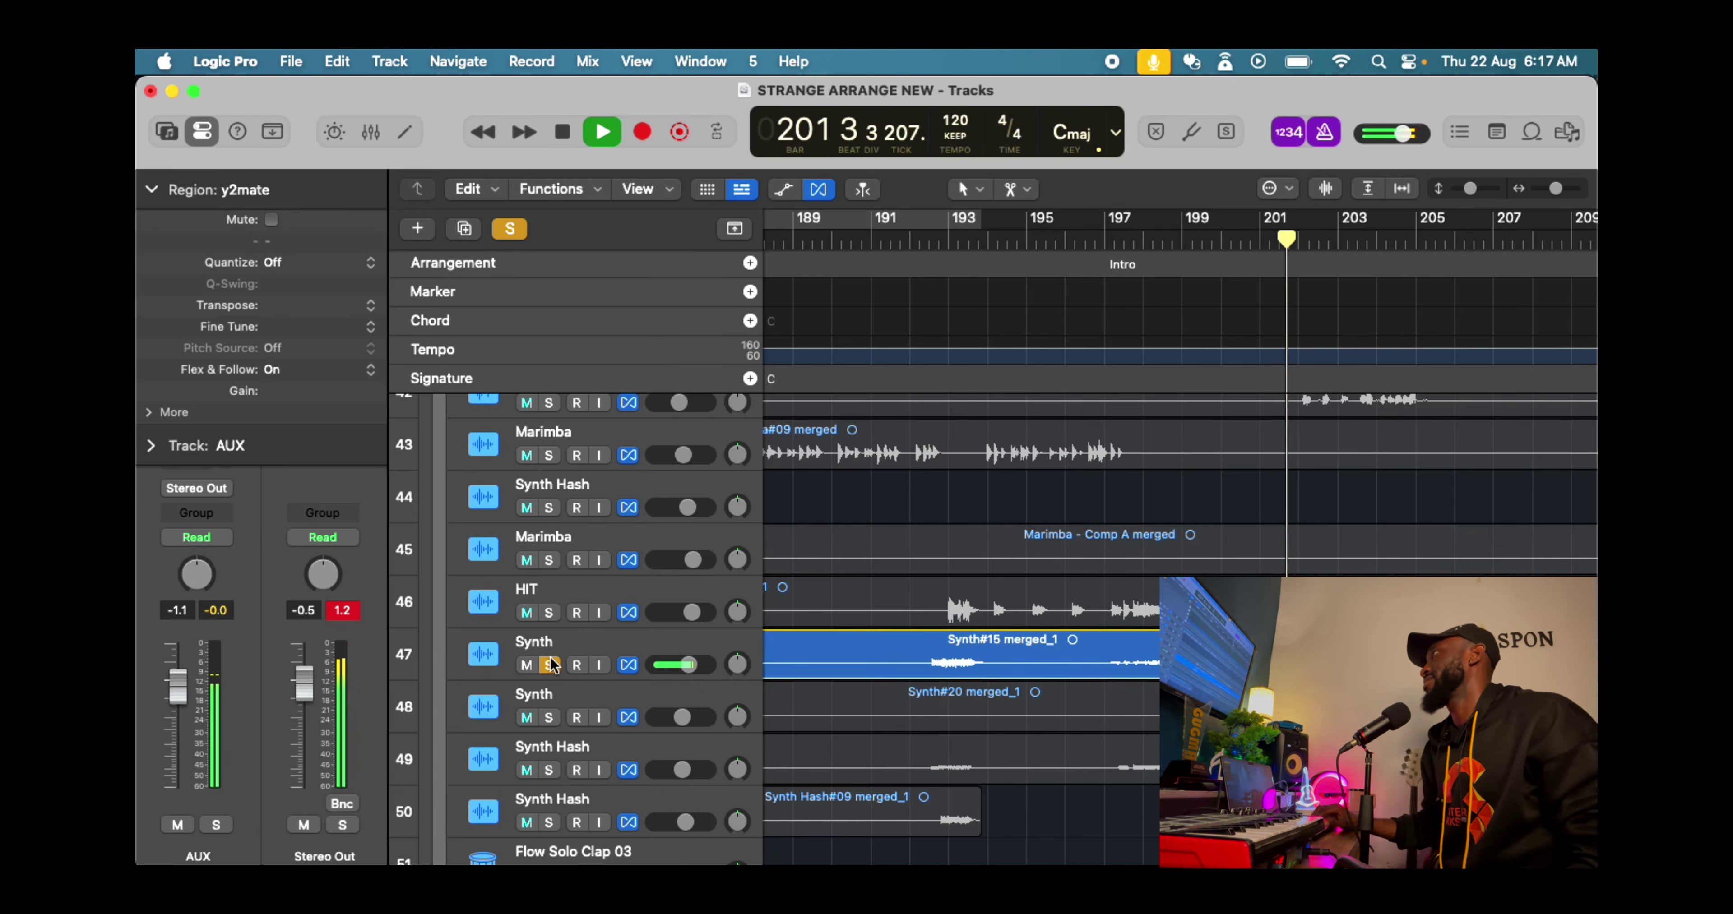
key("comma")
key("comma")
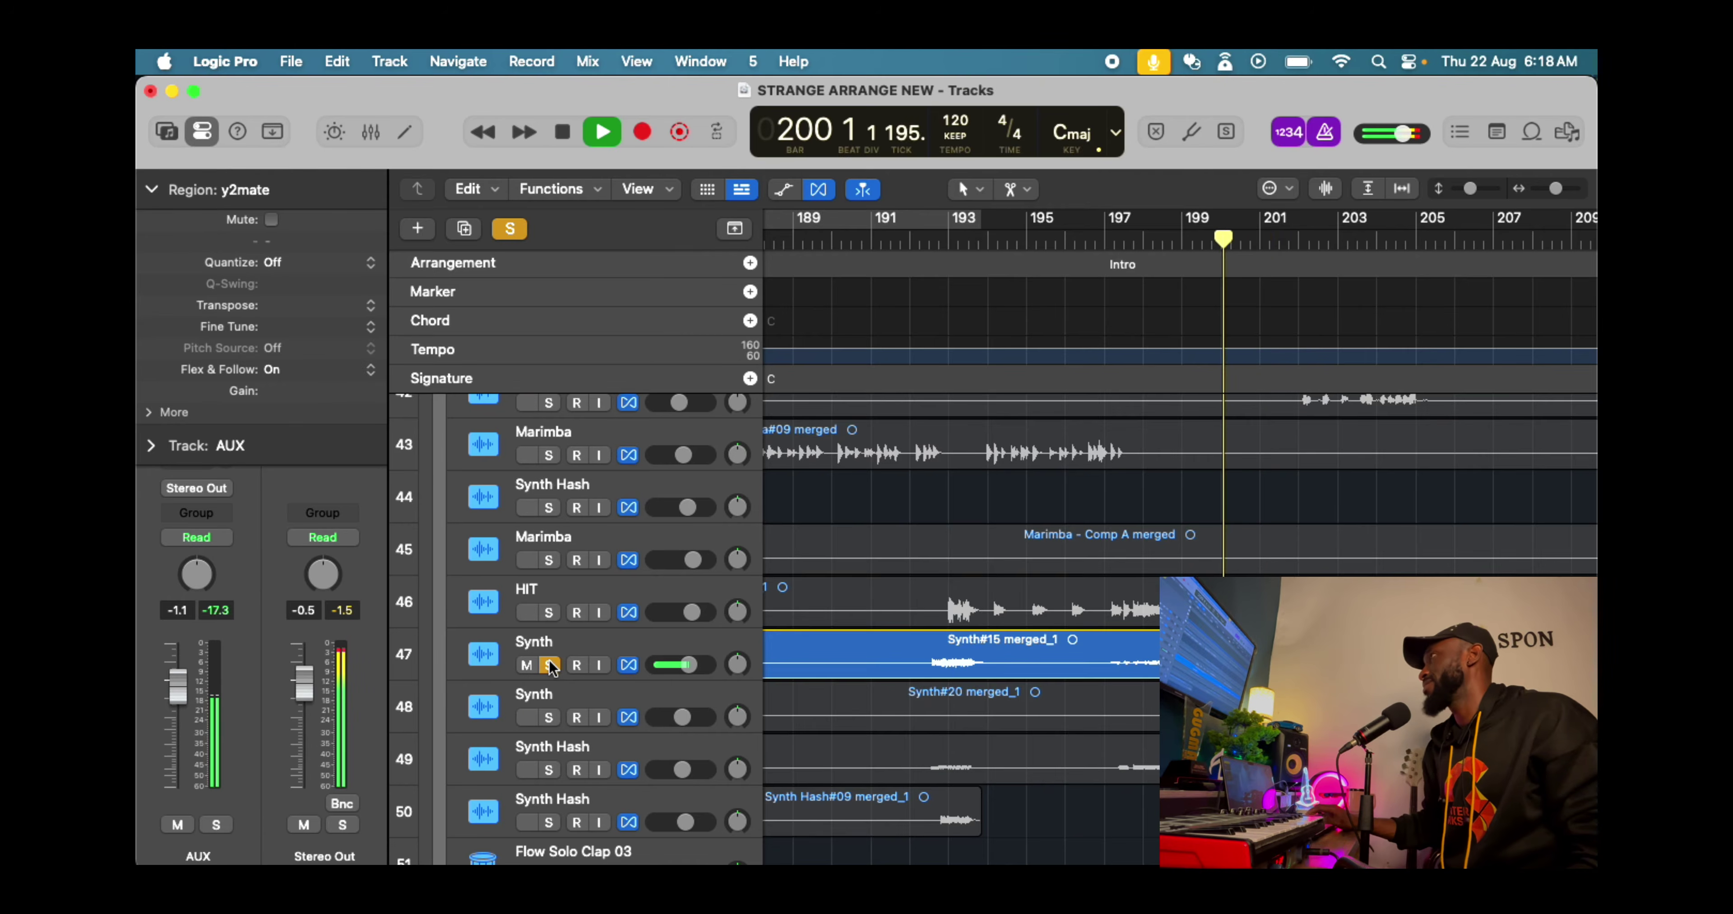
left_click(549, 664)
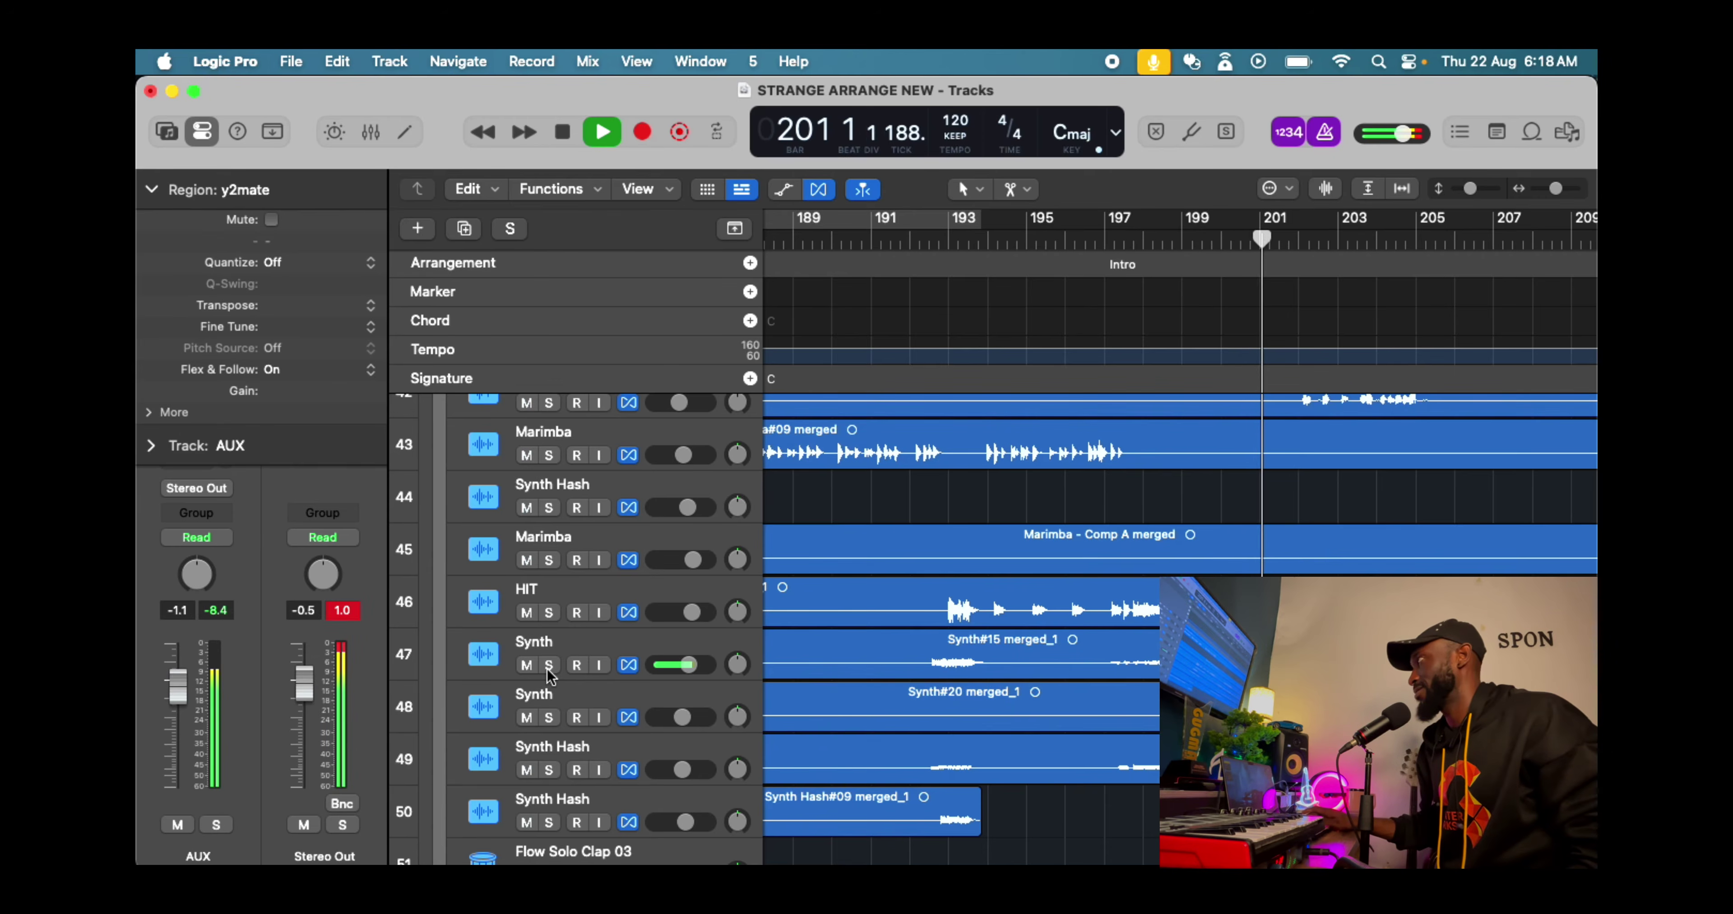
Step back four bars to replay the full mix up to bar 206, stop and return the playhead to bar 203
key("comma")
key("comma")
key("comma")
key("comma")
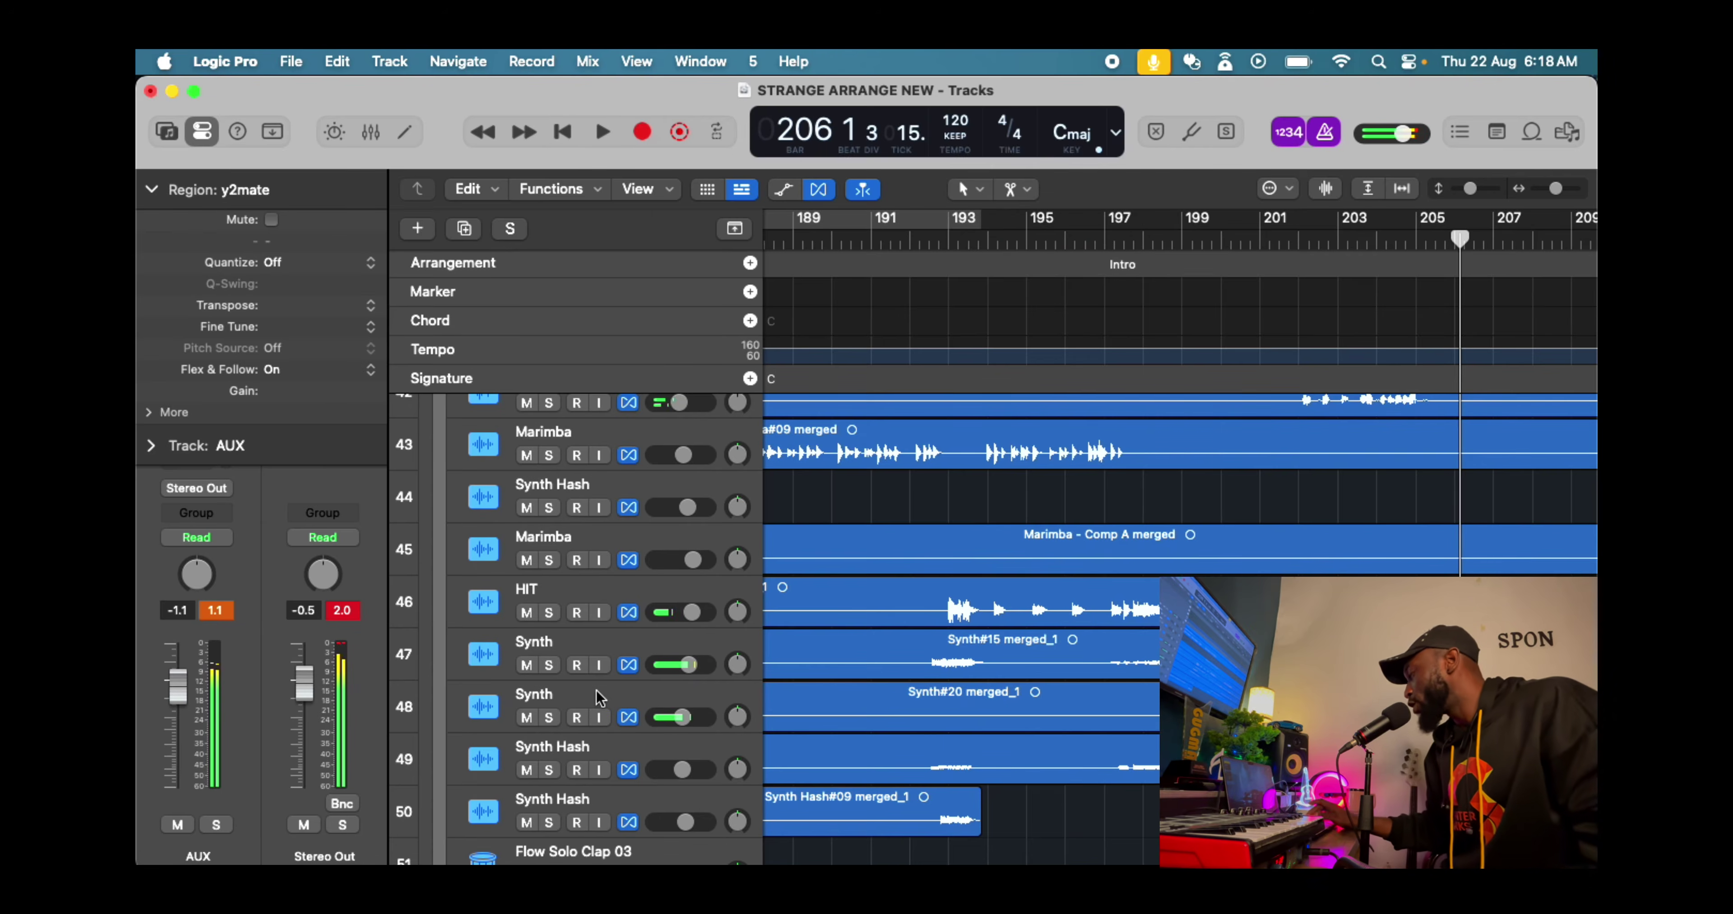
key("space")
key("comma")
key("comma")
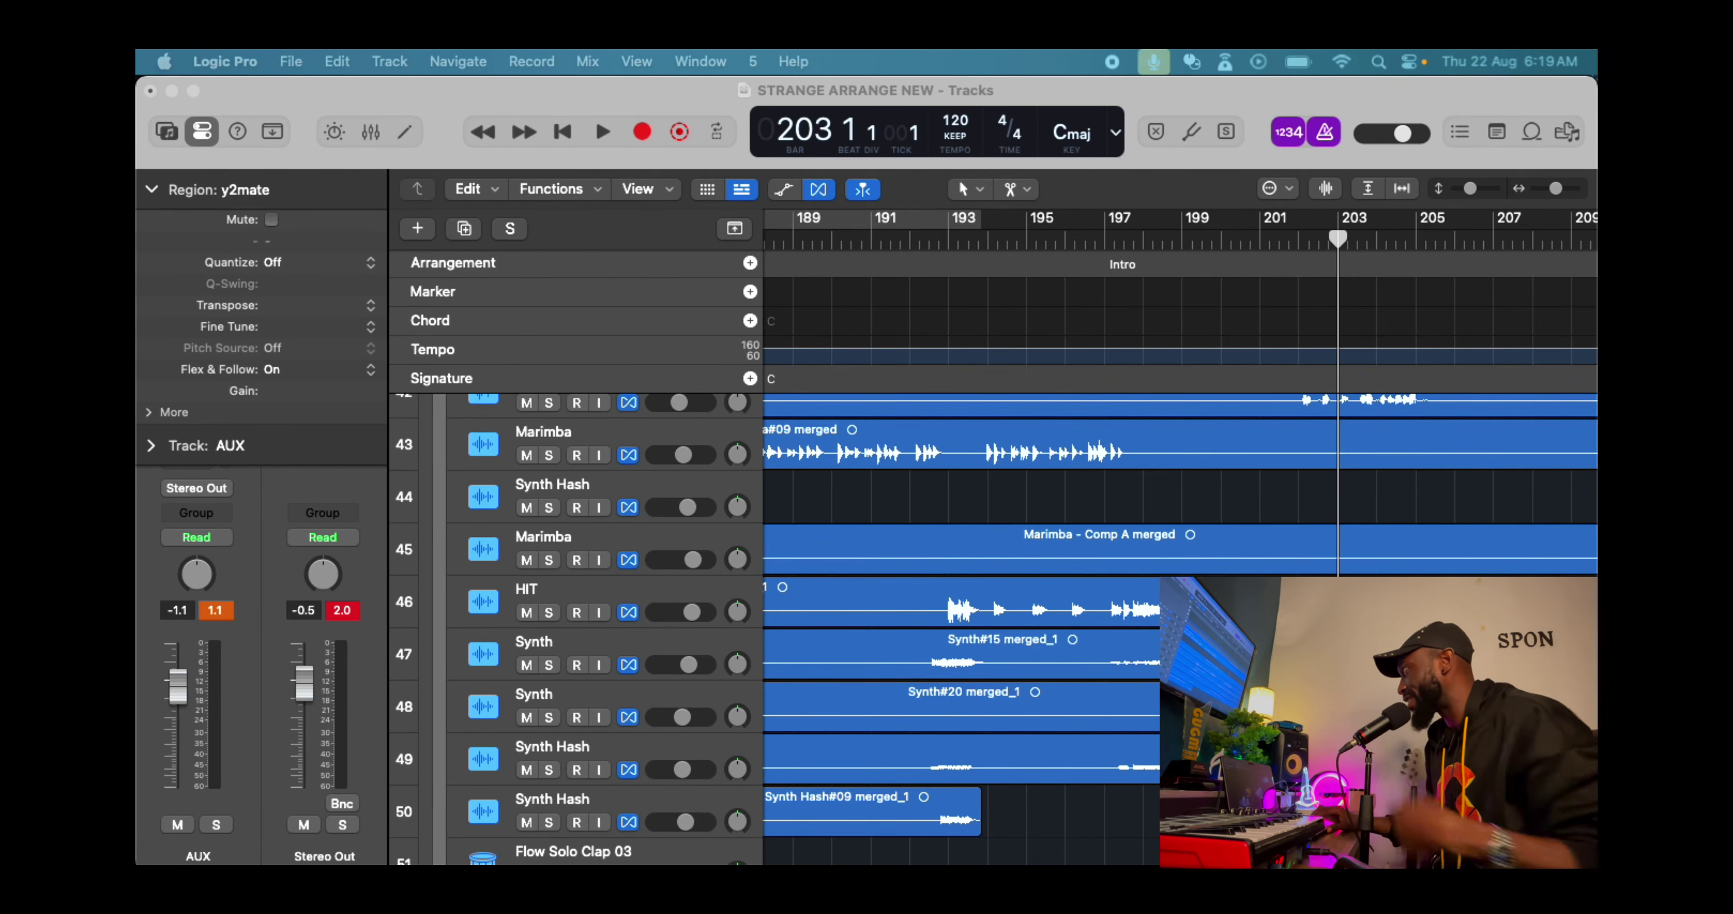
Play from bar 203 with all parts audible, pause at bar 206 and resume playback
left_click(1313, 492)
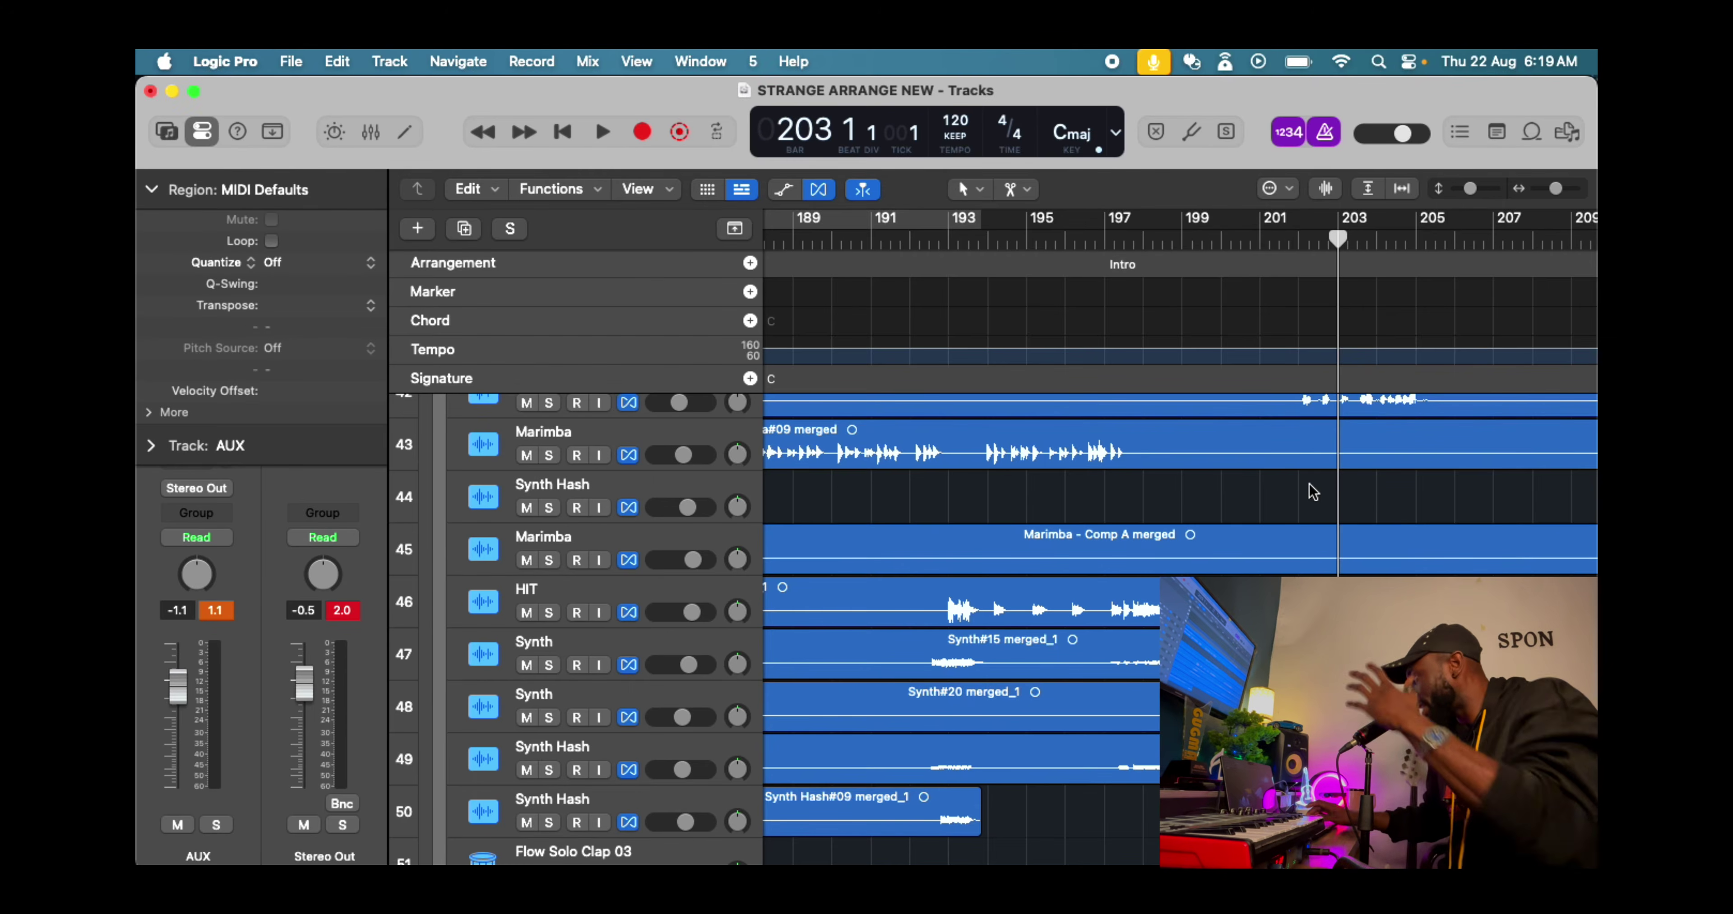
key("space")
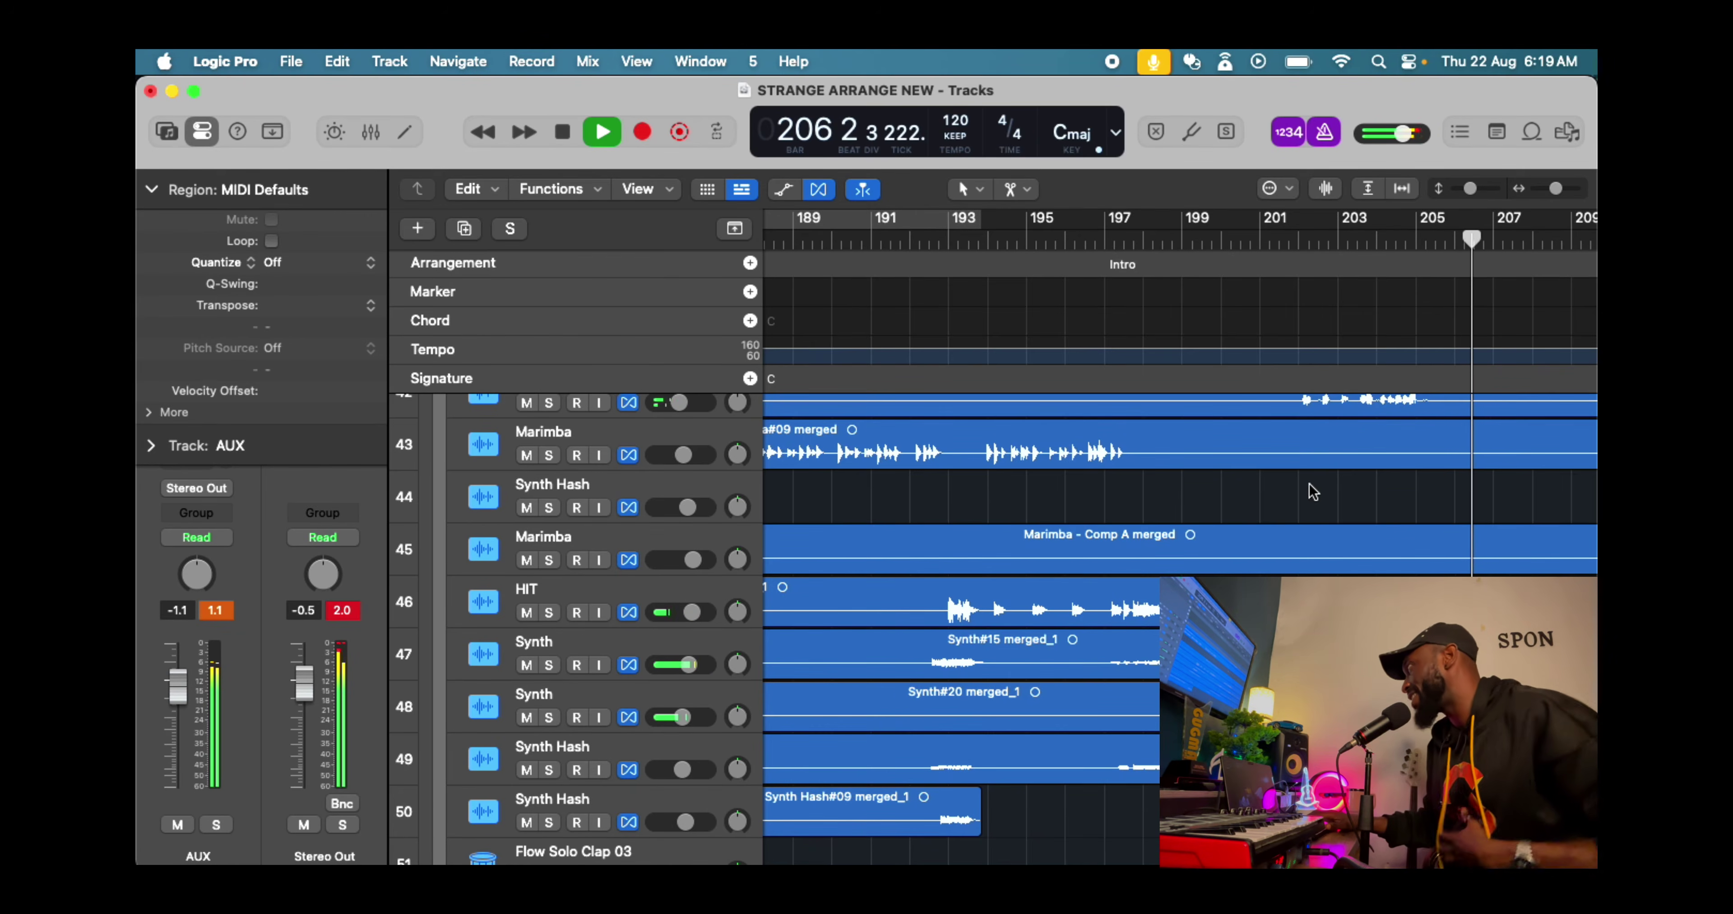
key("space")
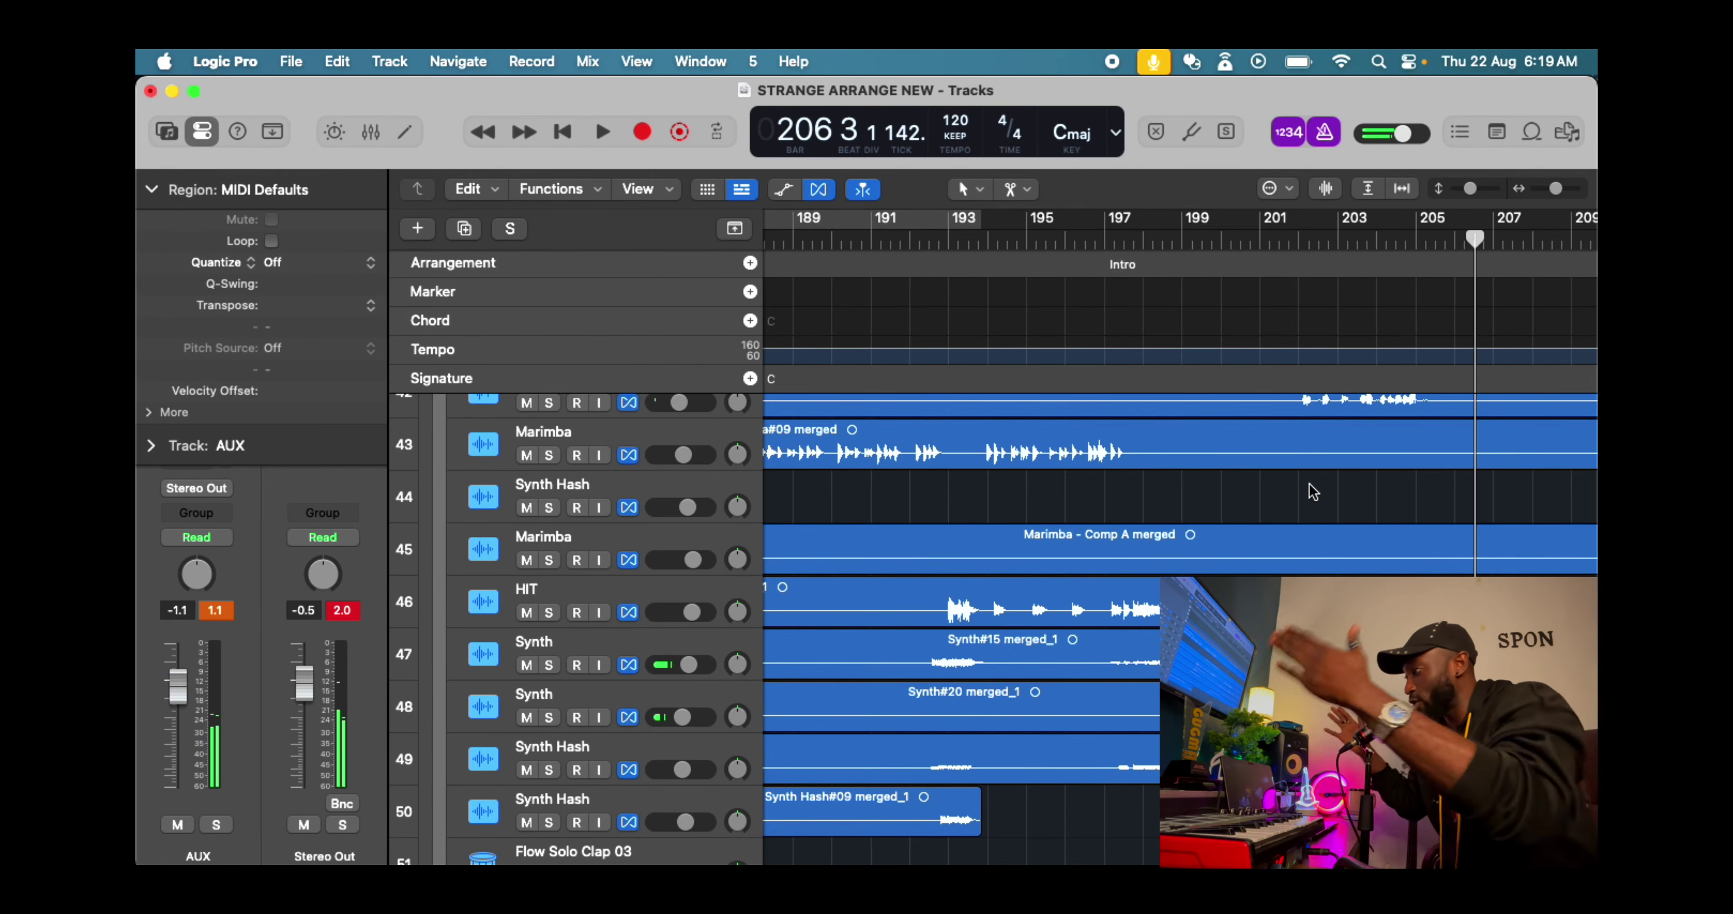
key("space")
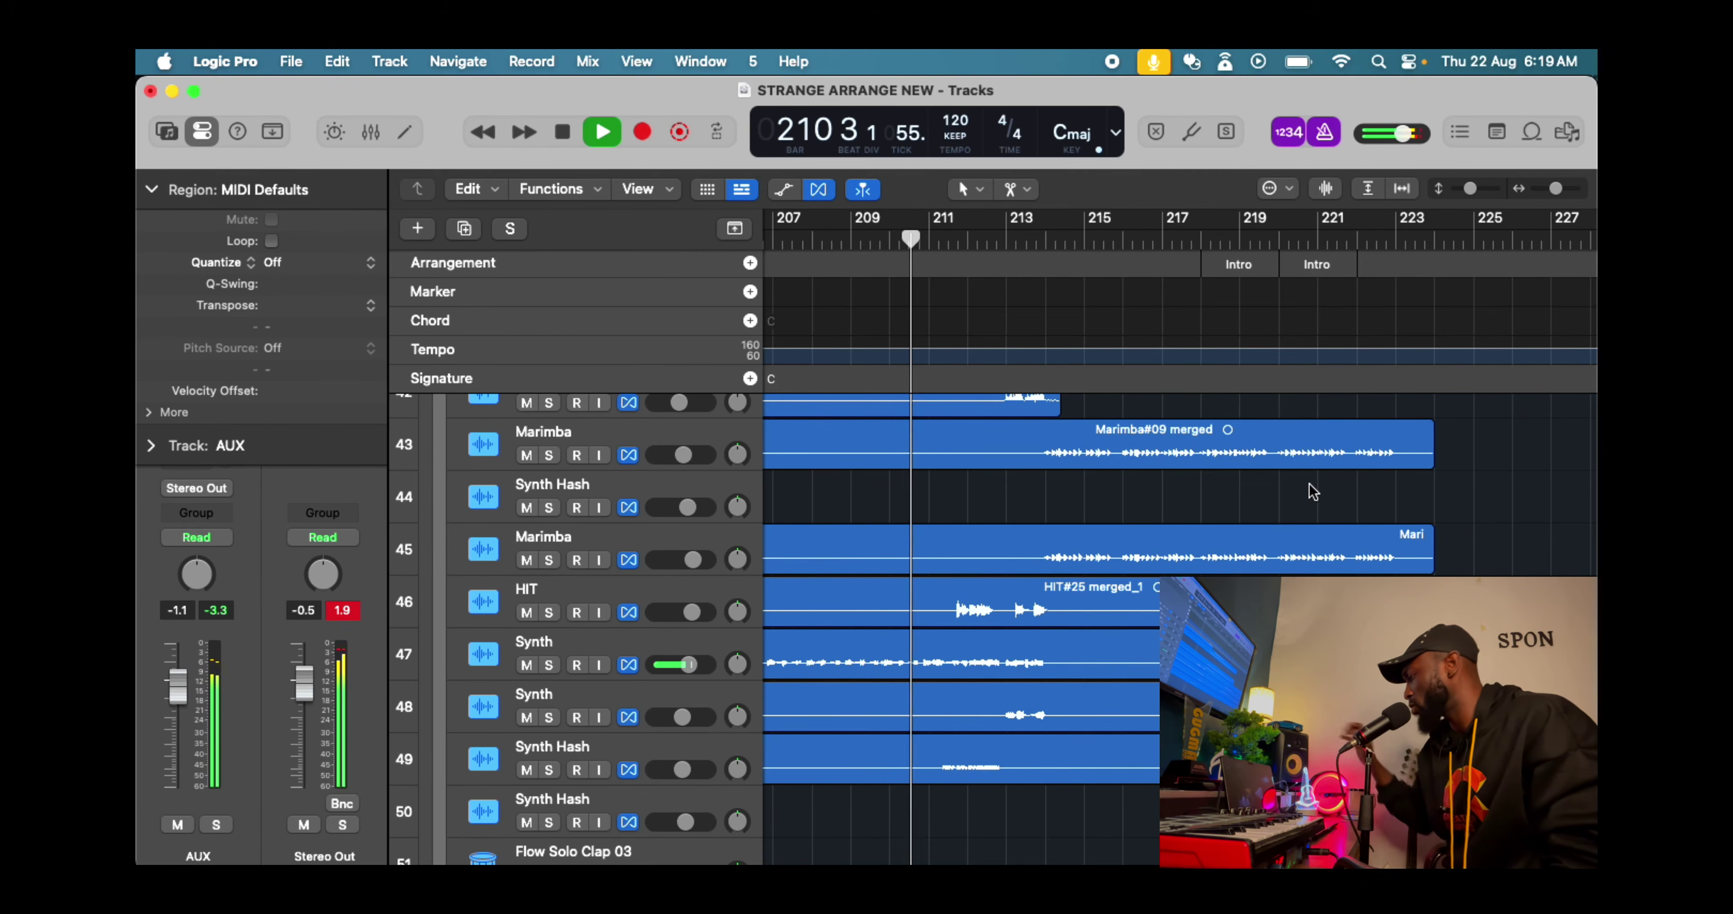
Stop playback near bar 210 and move the playhead back to bar 206
key("space")
key("comma")
key("comma")
key("comma")
key("comma")
key("comma")
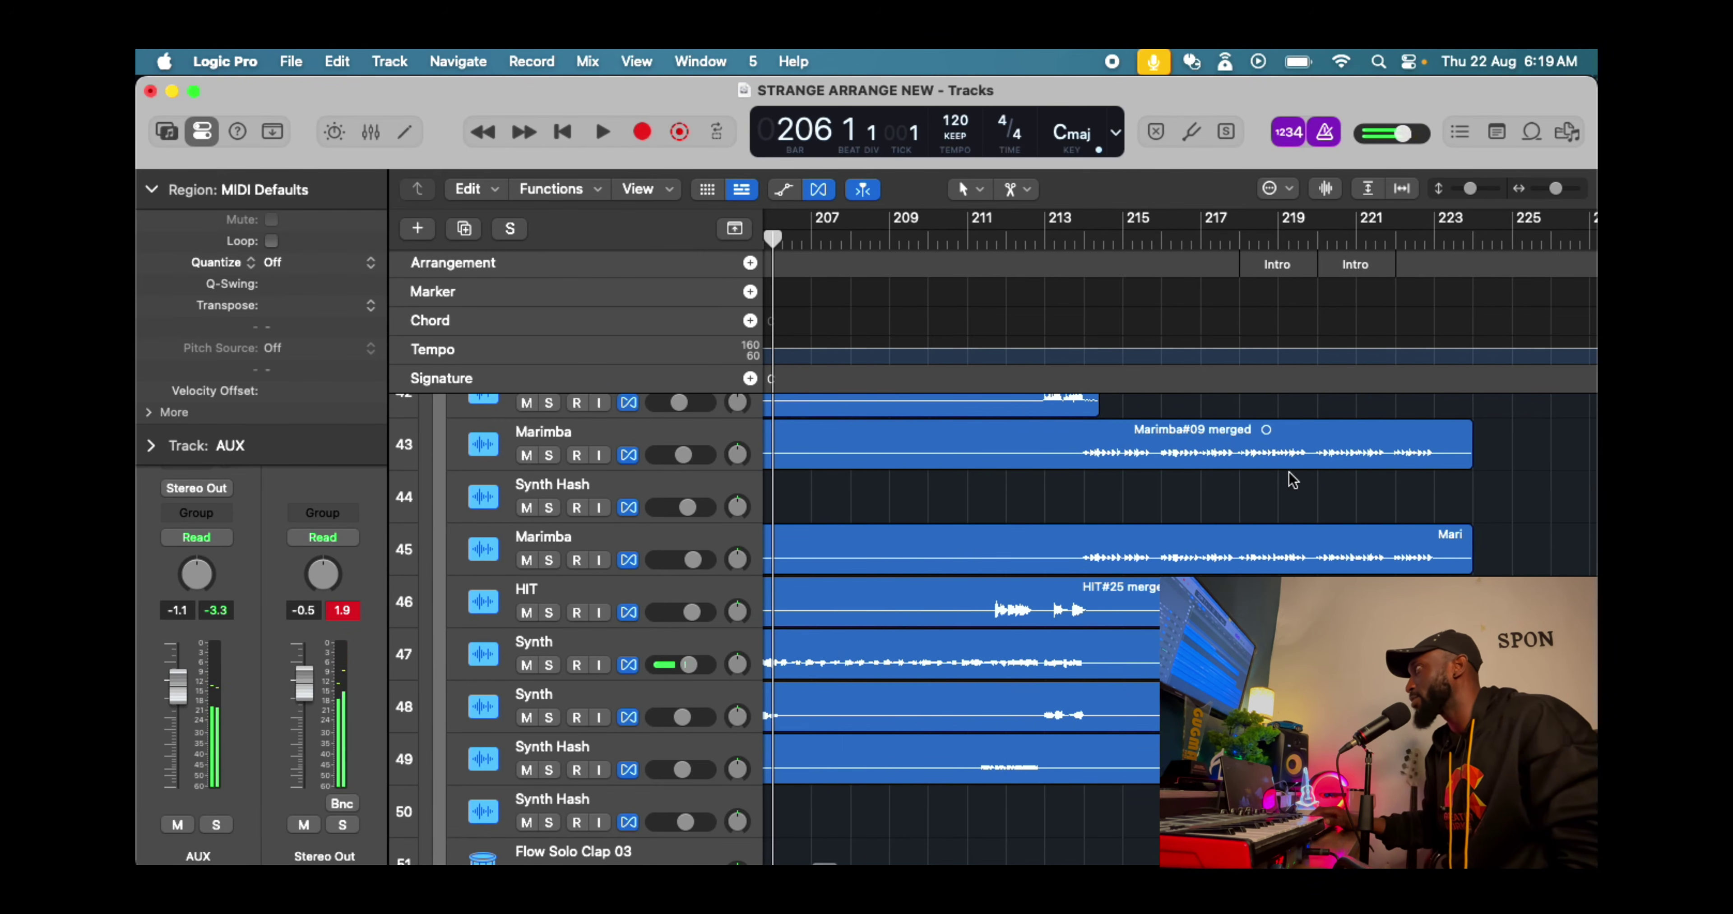
Play the Synth on track 47 in solo from bar 206, clear the solo and continue with the full mix
left_click(548, 665)
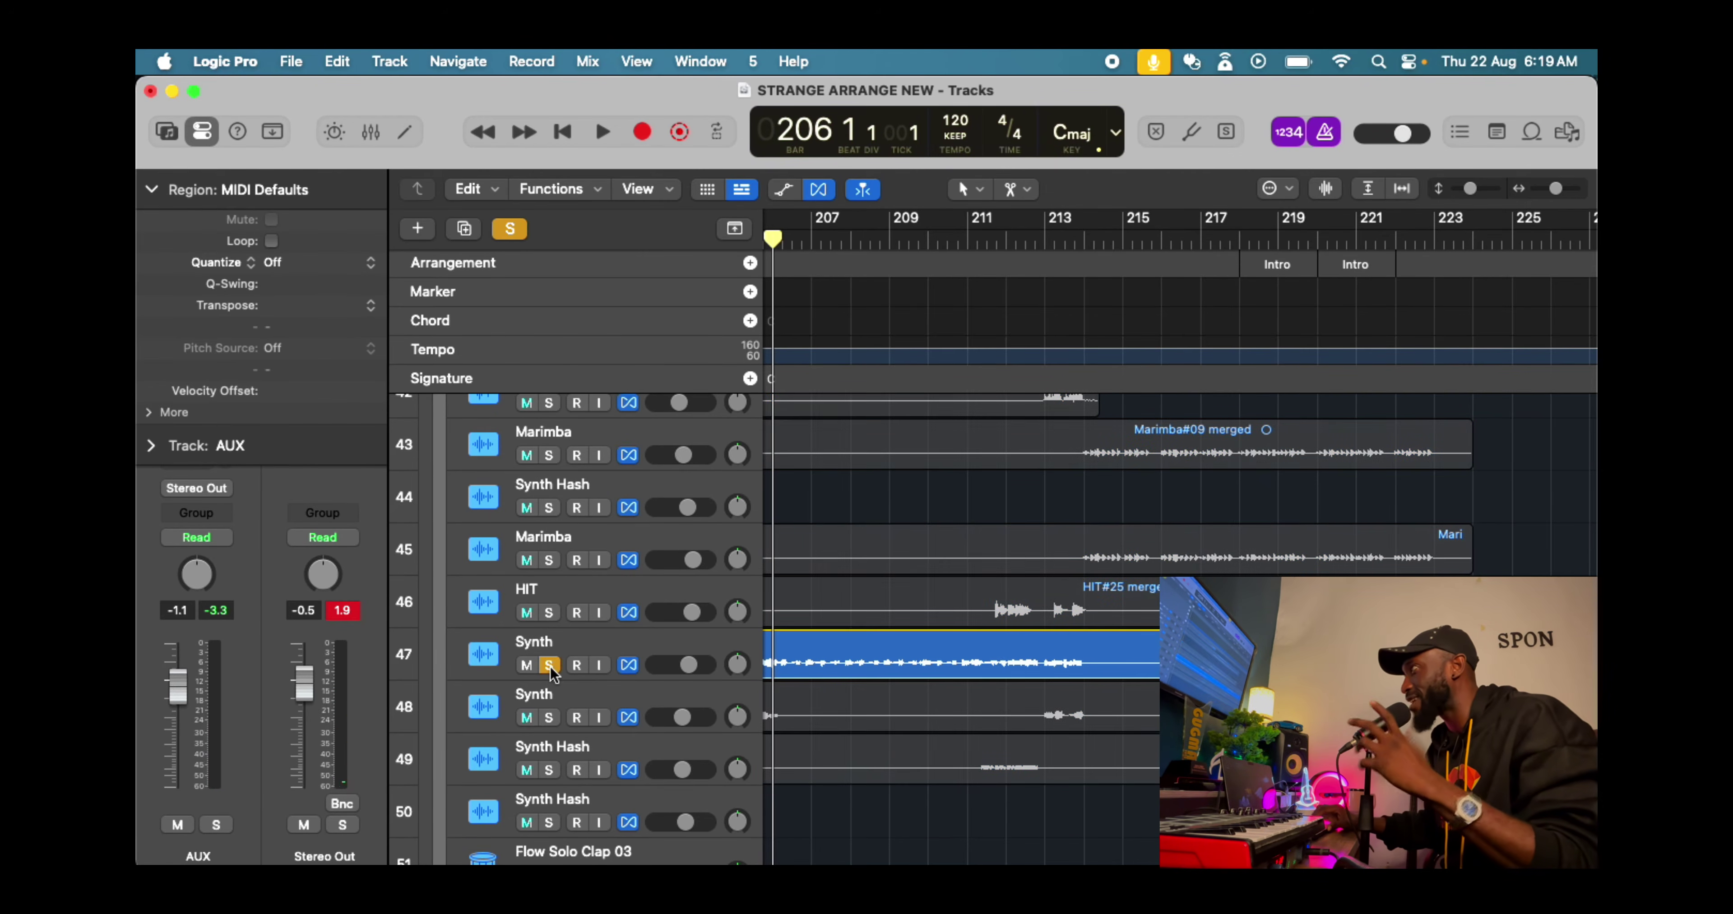
key("space")
scroll(666, 502, "up", 8)
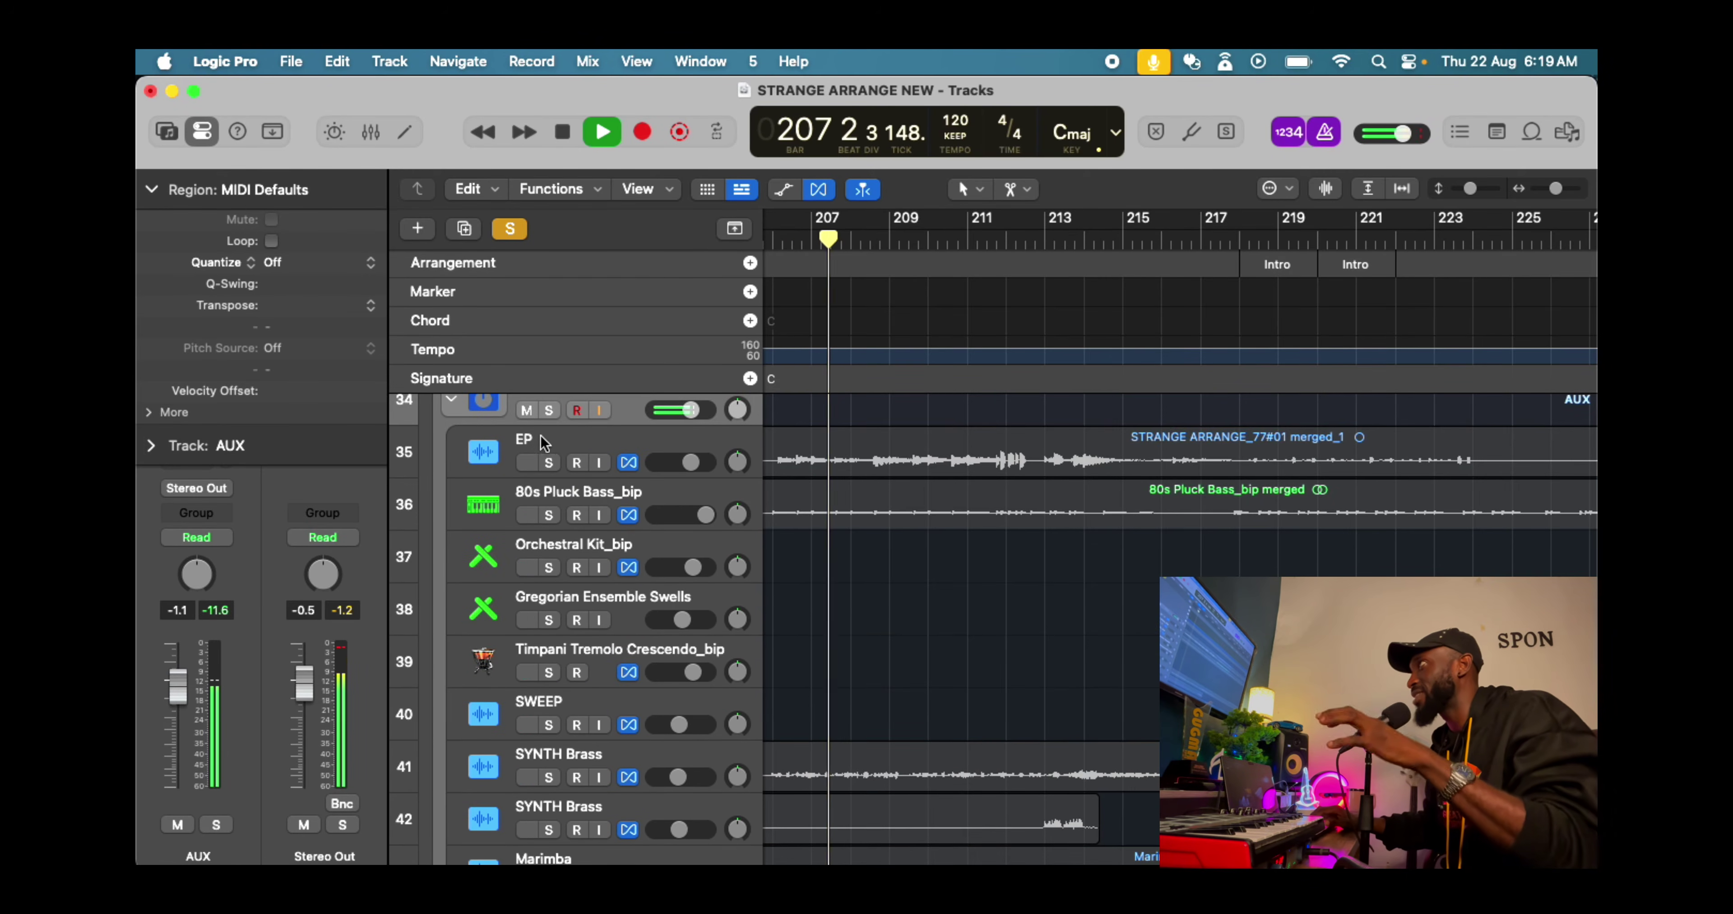
scroll(550, 417, "up", 1)
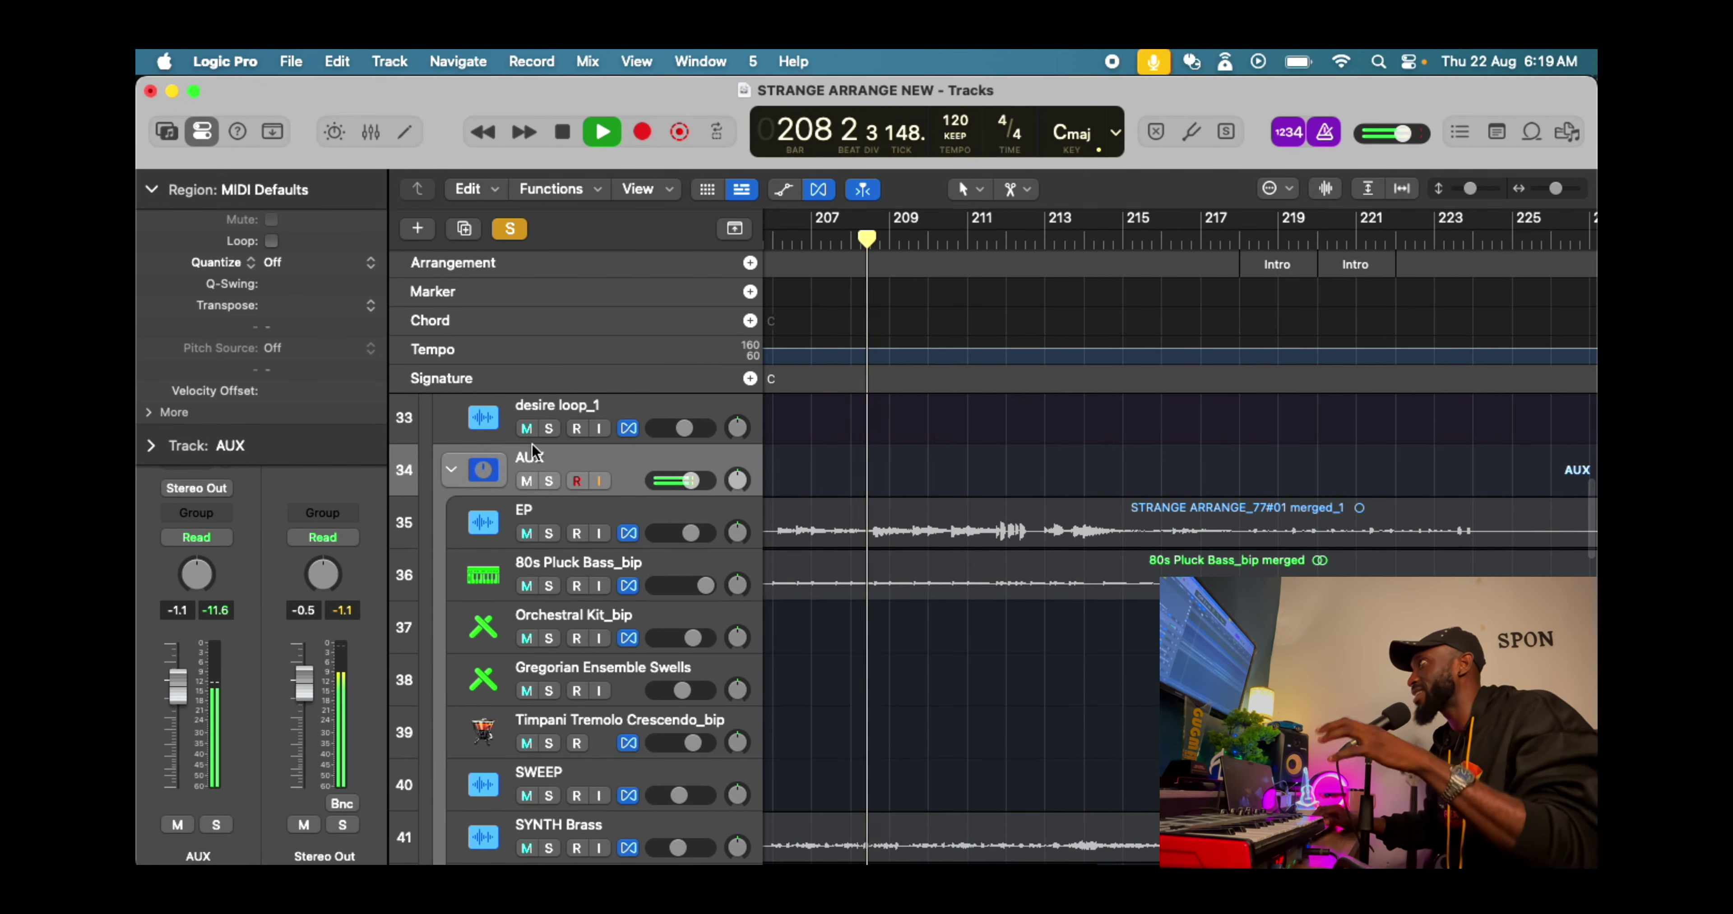
left_click(511, 230)
scroll(648, 566, "down", 10)
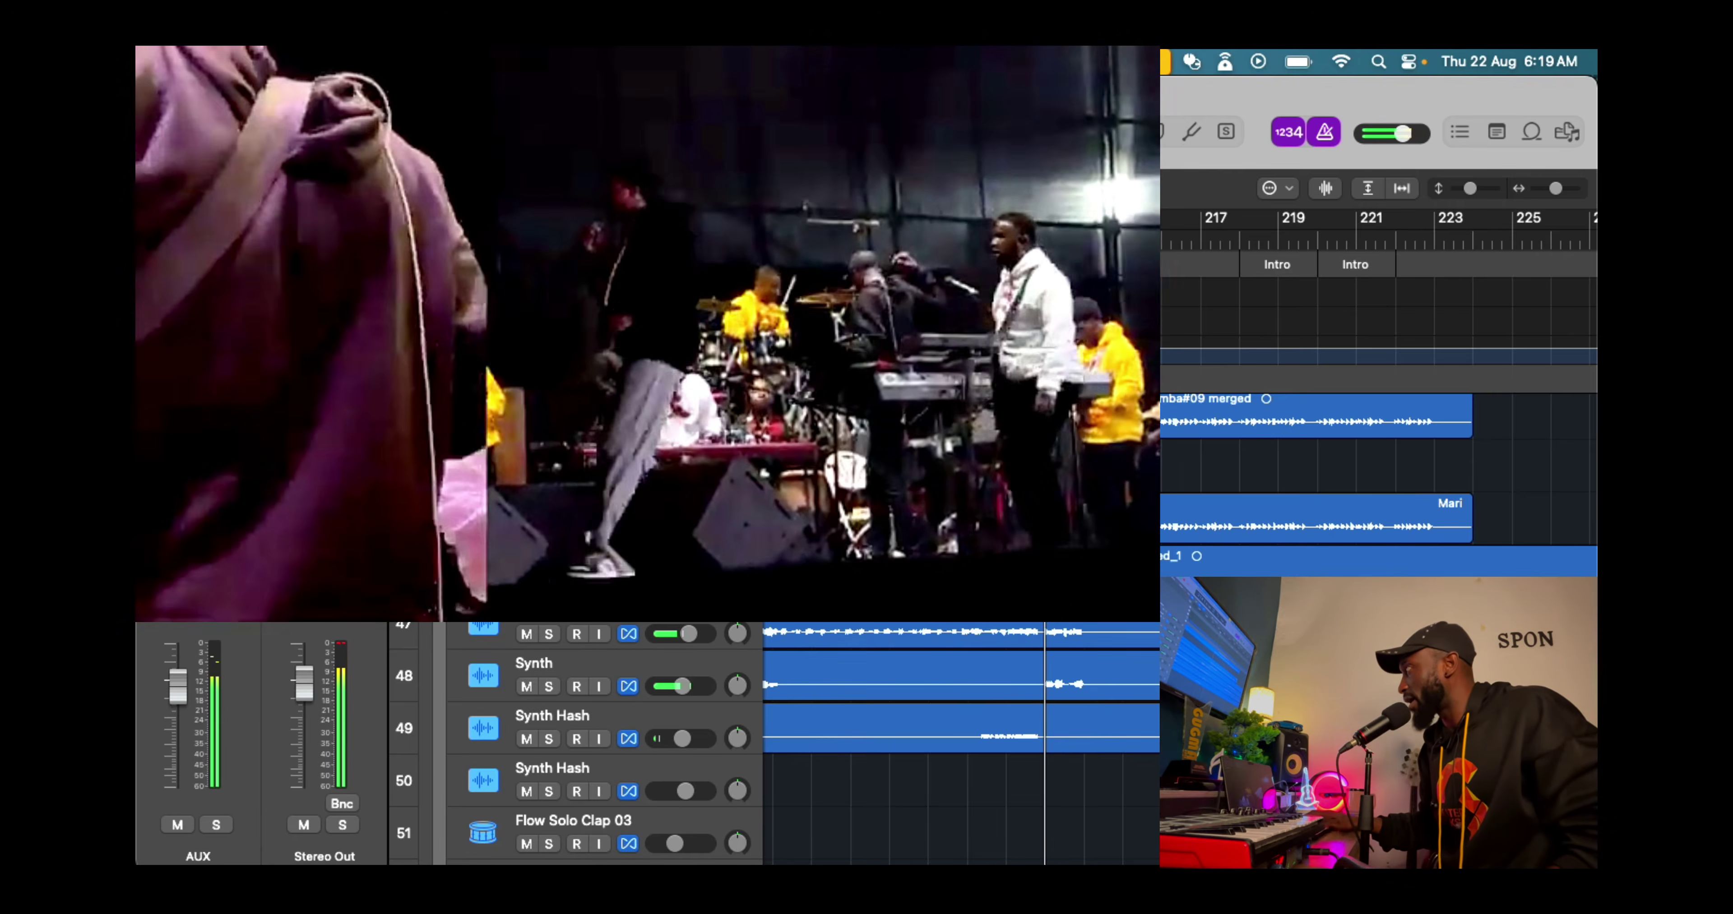
Stop playback, solo the whole AUX stack, play it from bar 211 and clear the solo around bar 214
key("space")
scroll(529, 468, "up", 3)
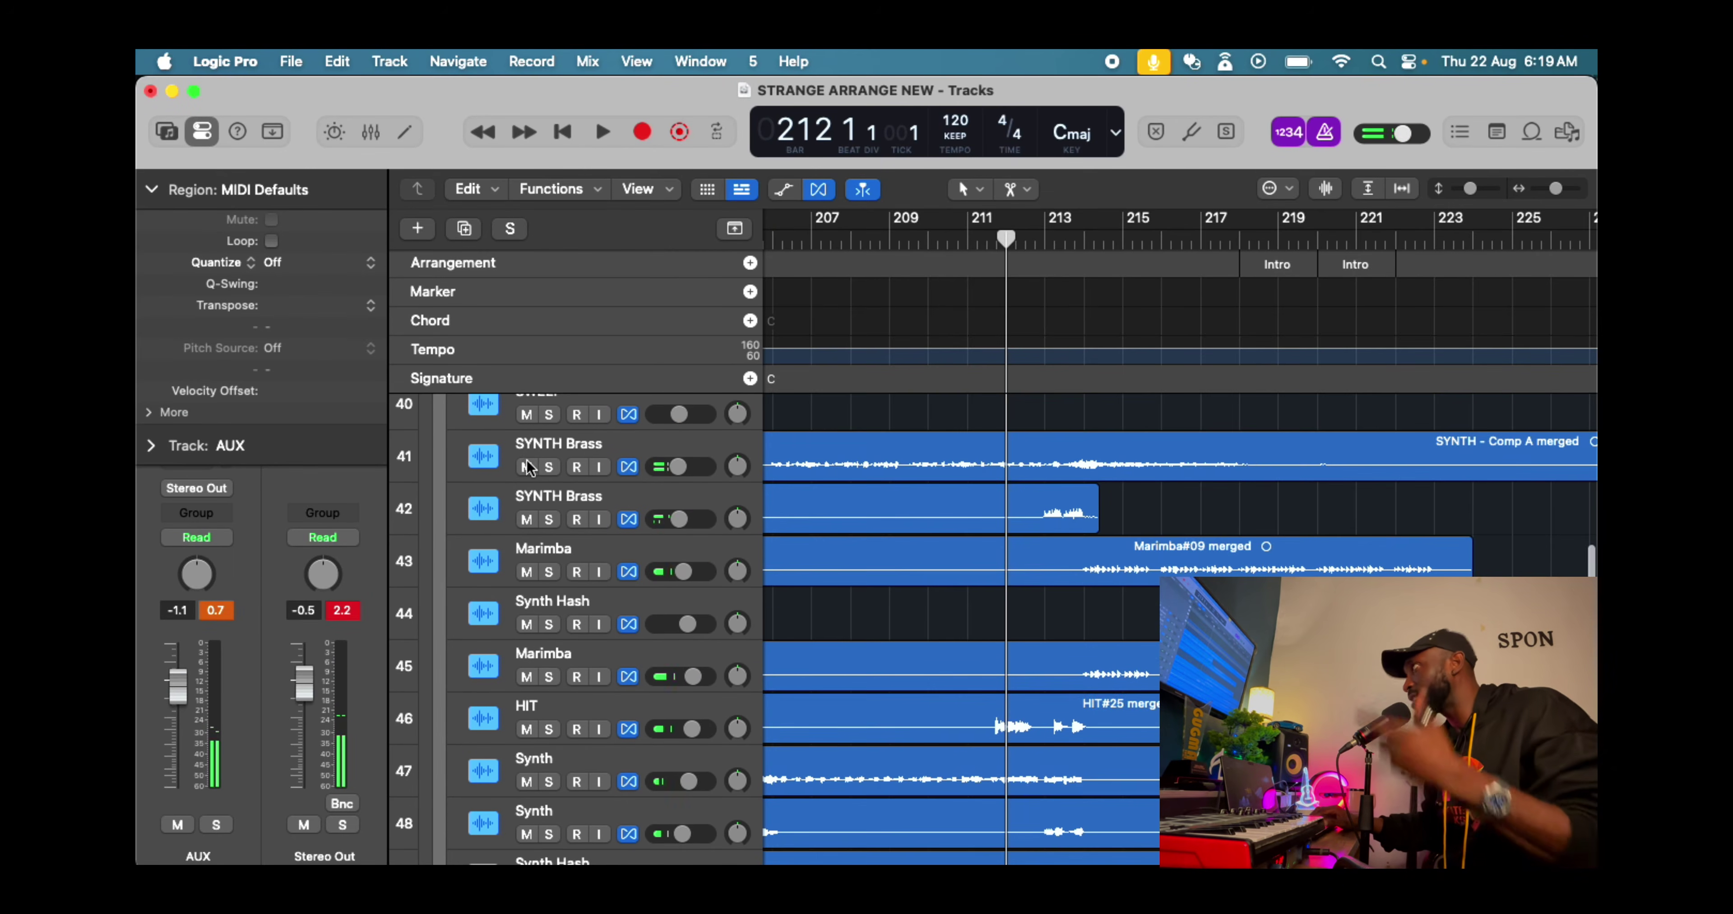
scroll(616, 463, "up", 3)
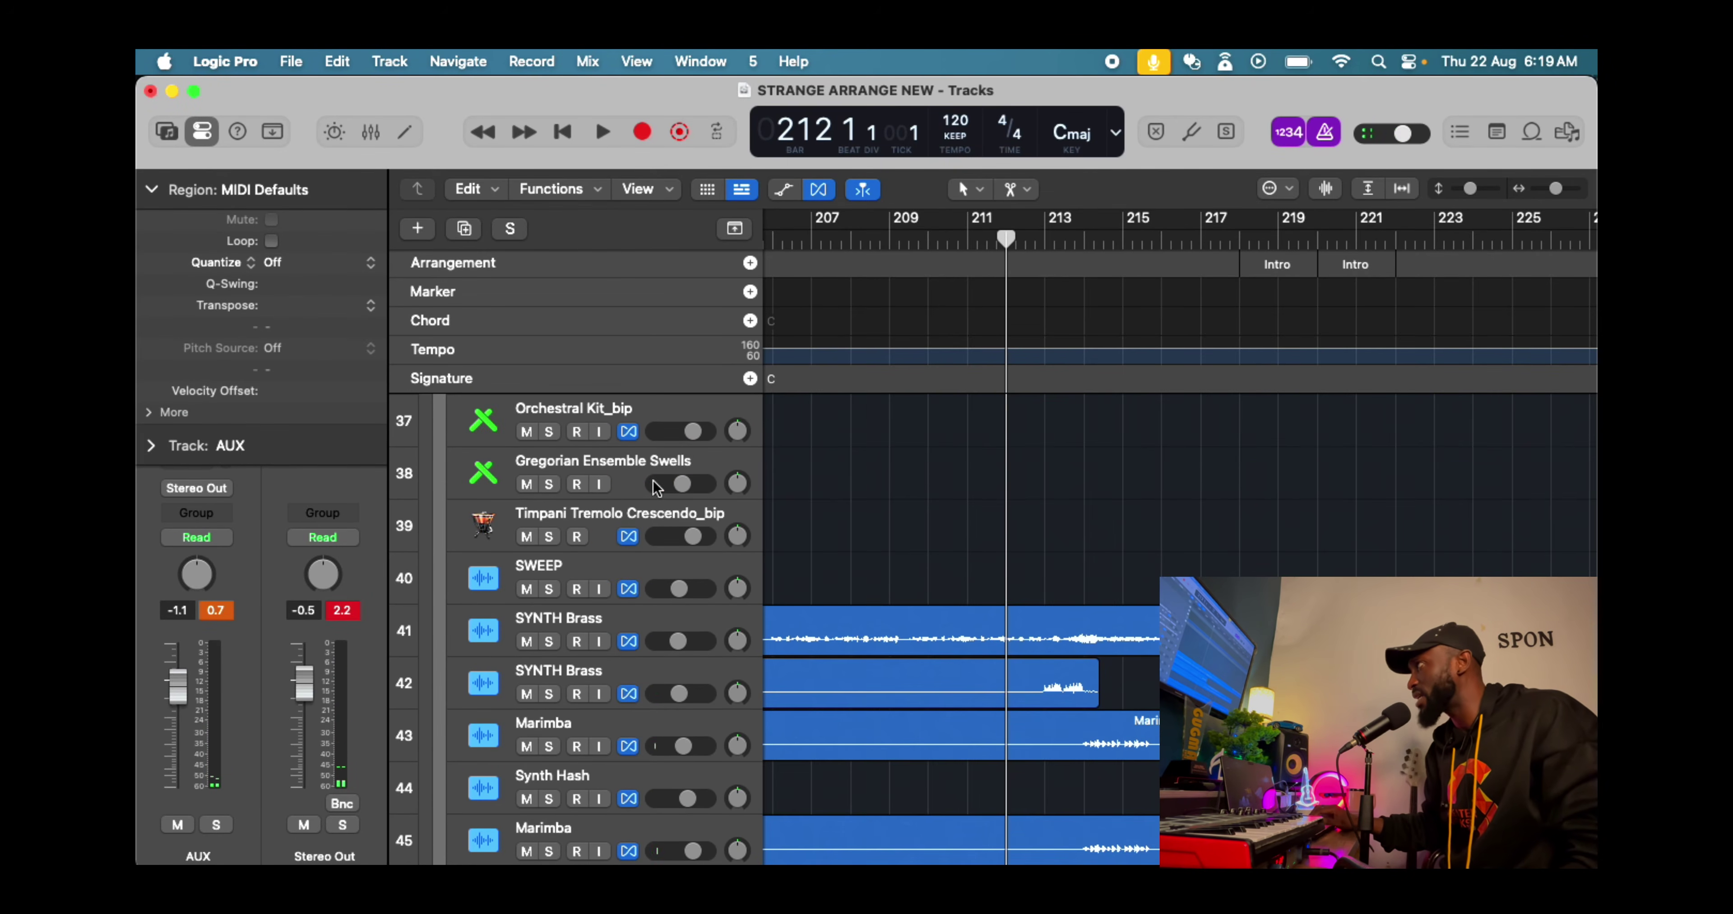
scroll(657, 487, "up", 3)
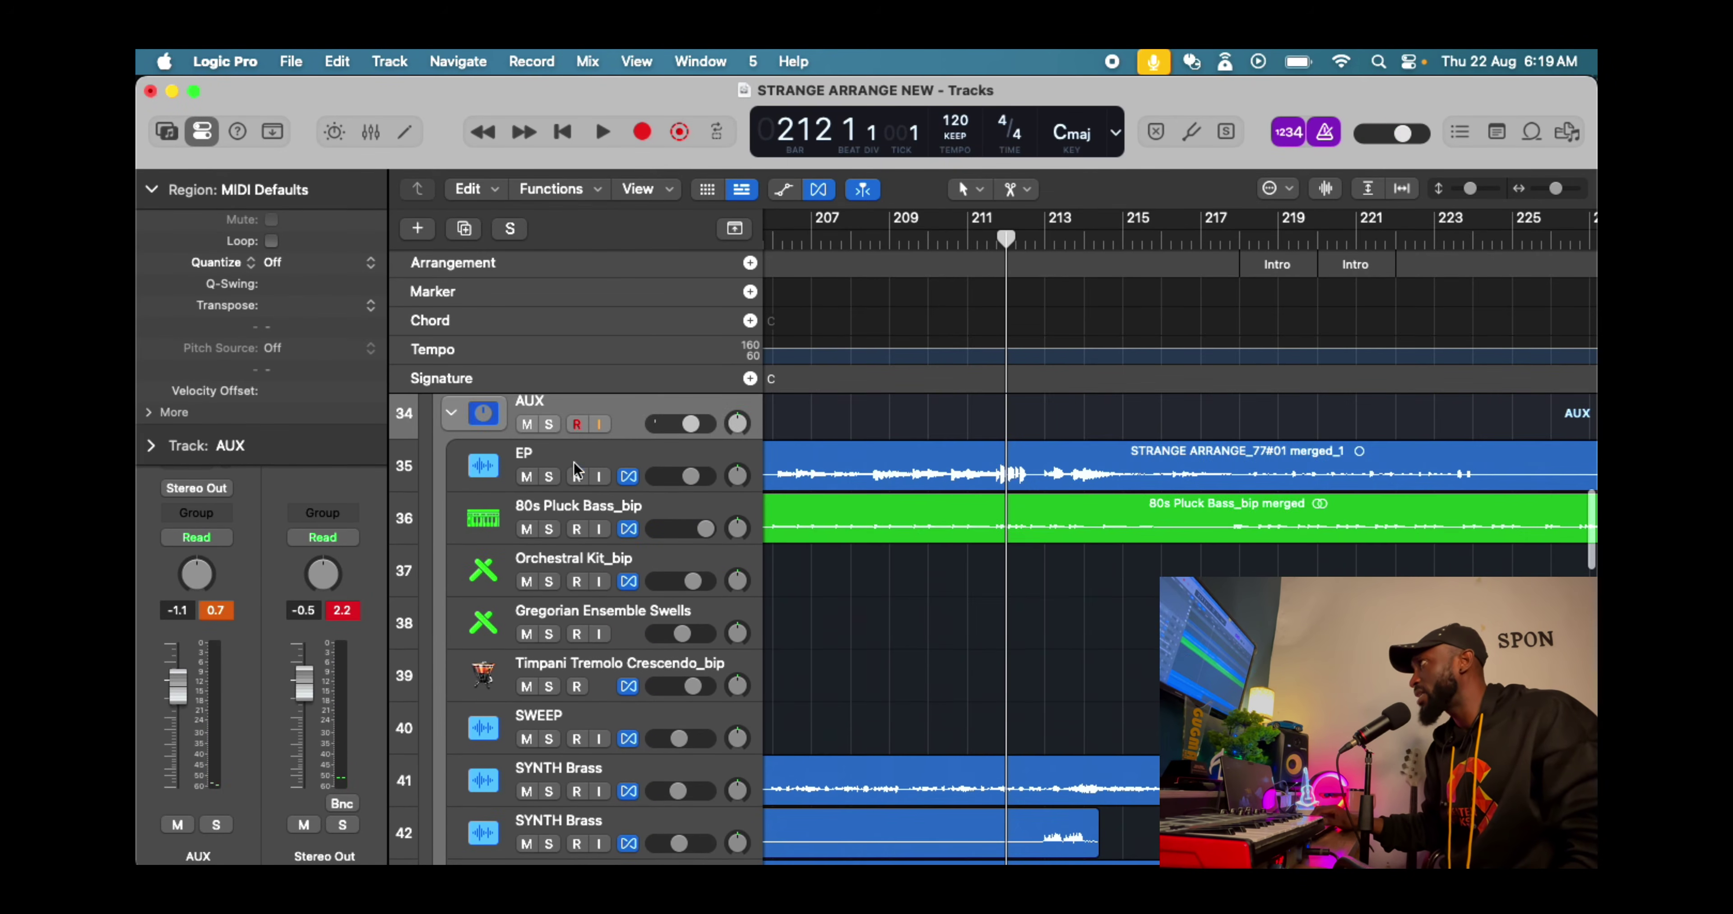
left_click(550, 424)
key("comma")
key("space")
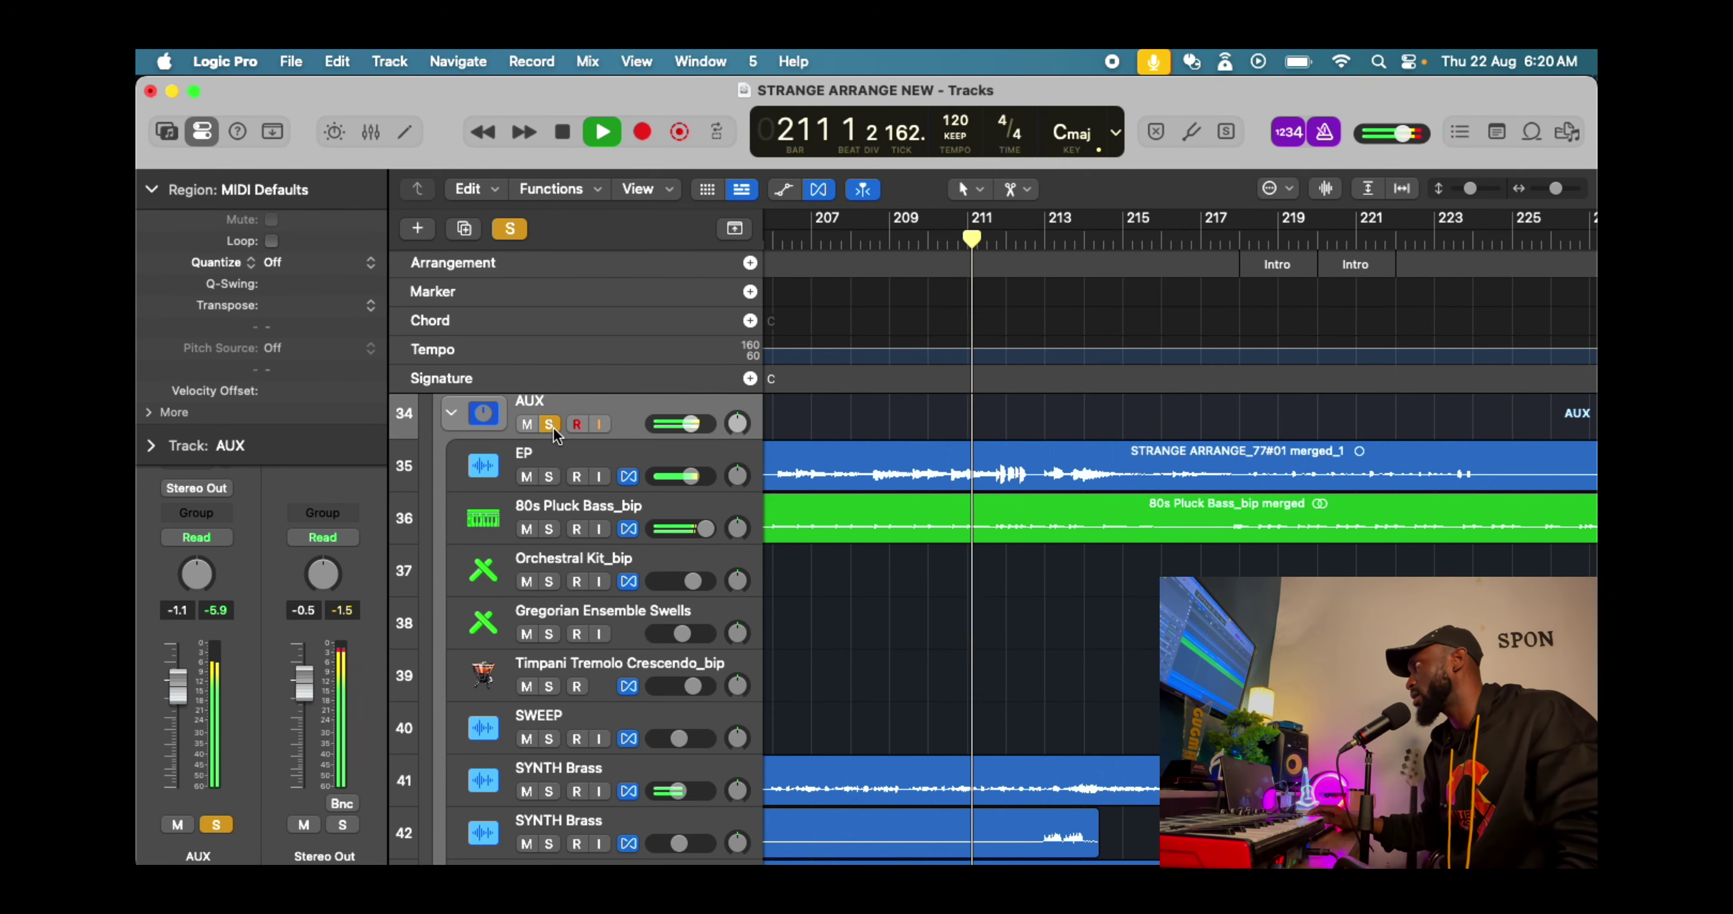
scroll(710, 525, "down", 9)
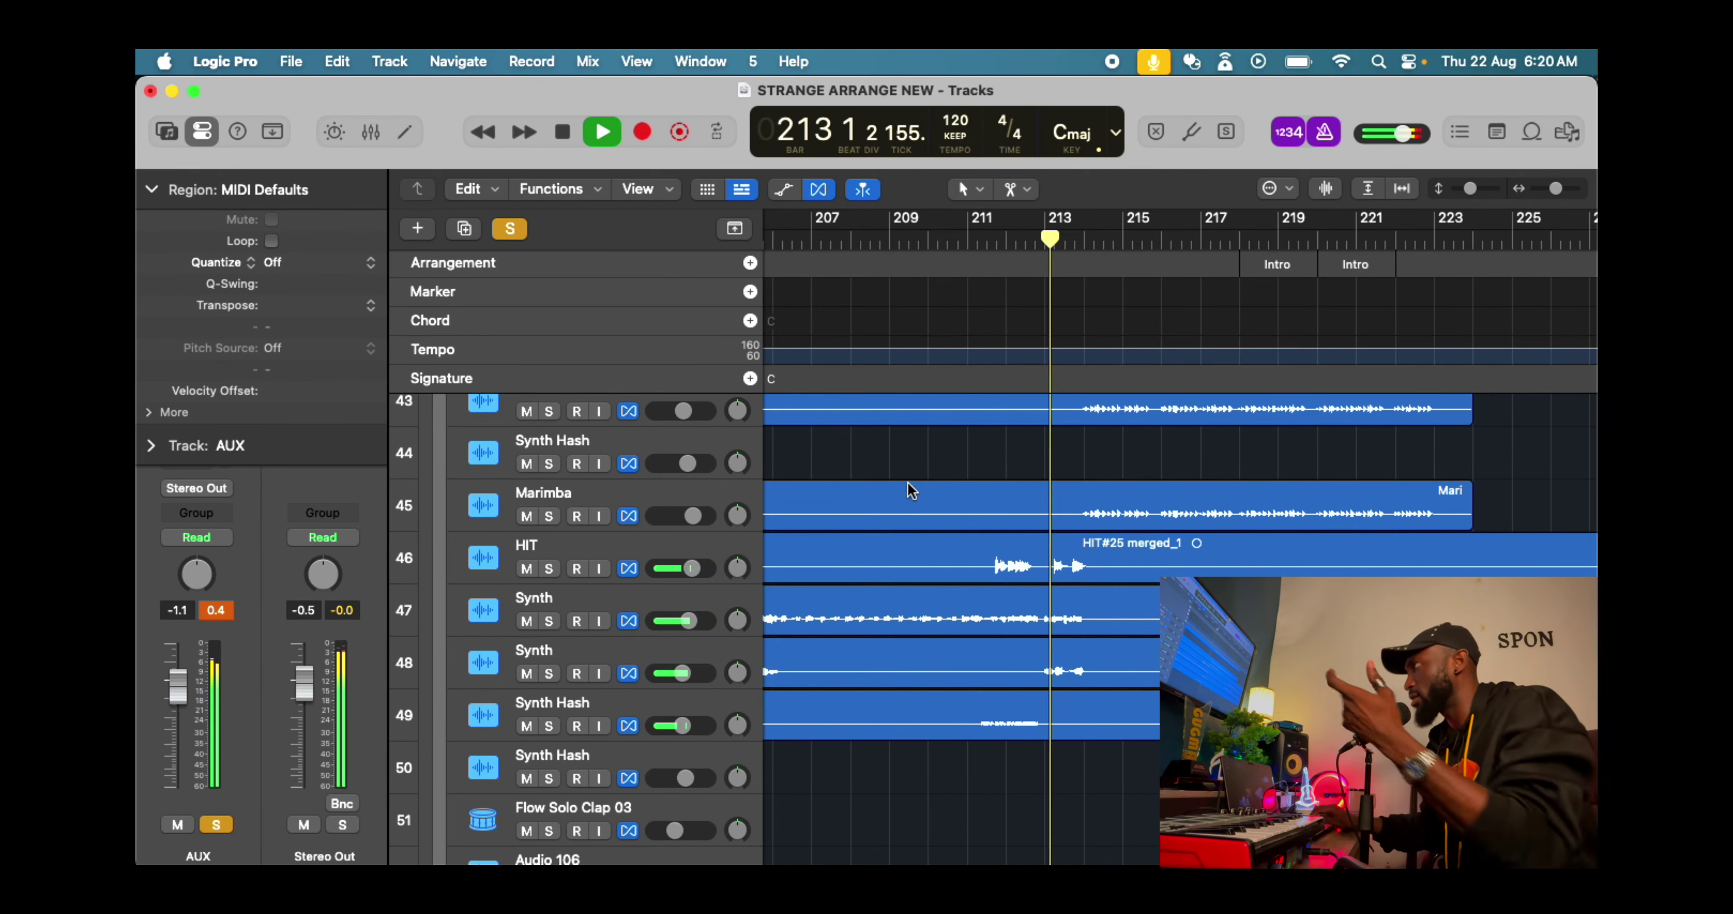
key("s")
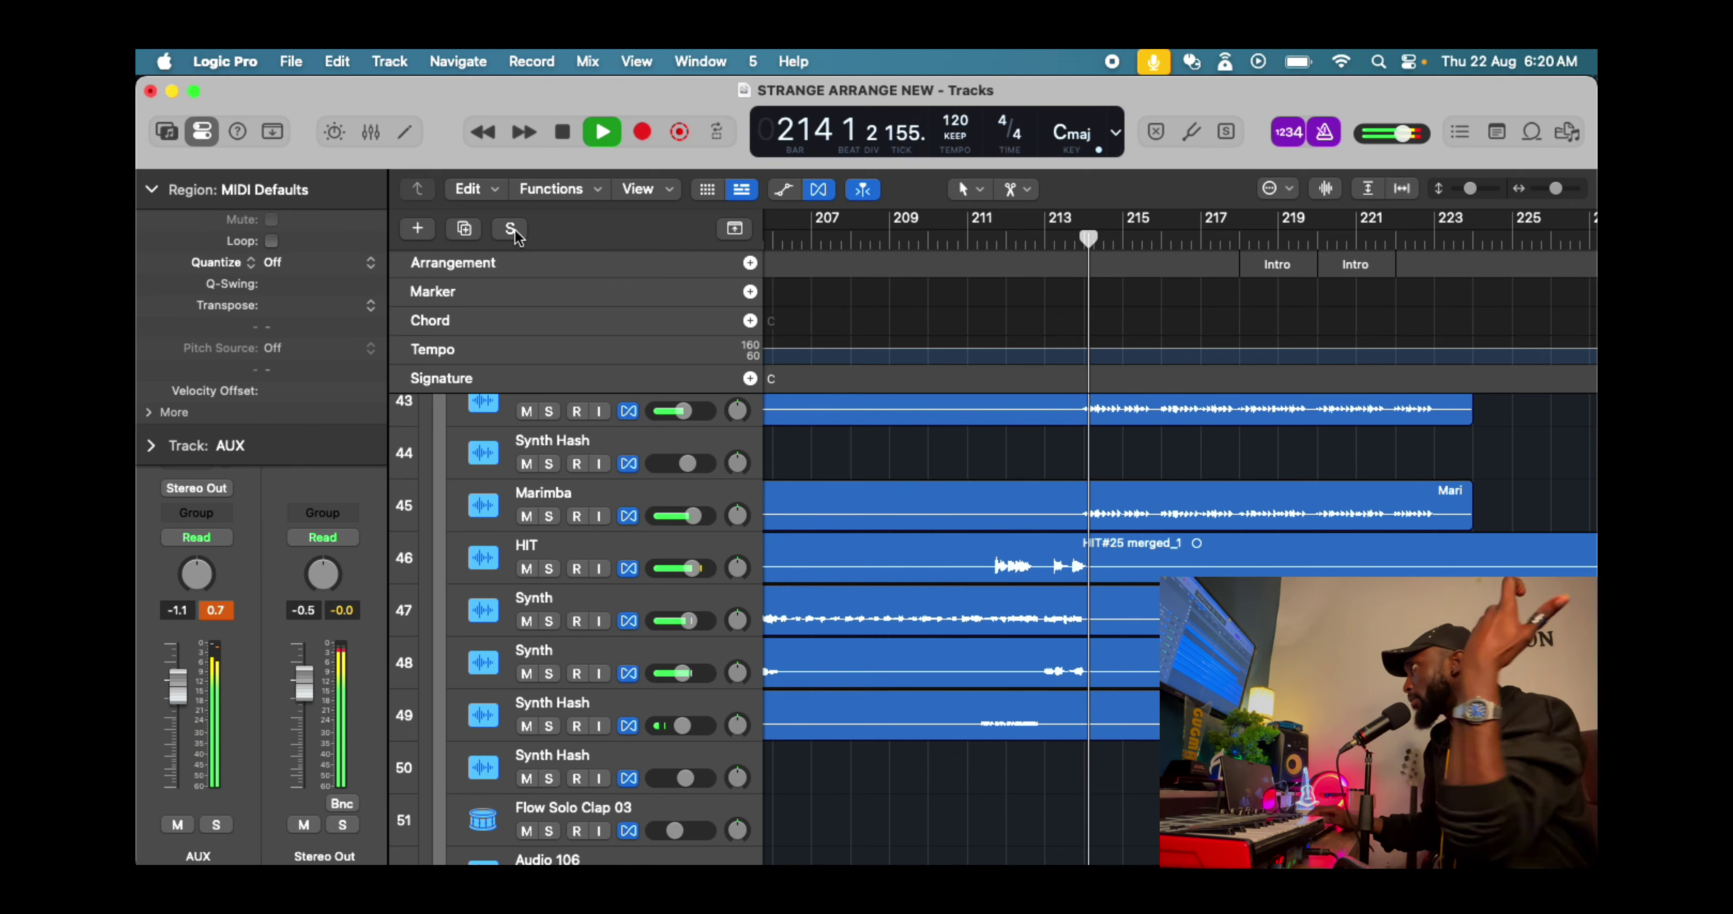
Solo the Marimba on track 45 during playback around bar 216, clear the solo and stop playback
left_click(549, 516)
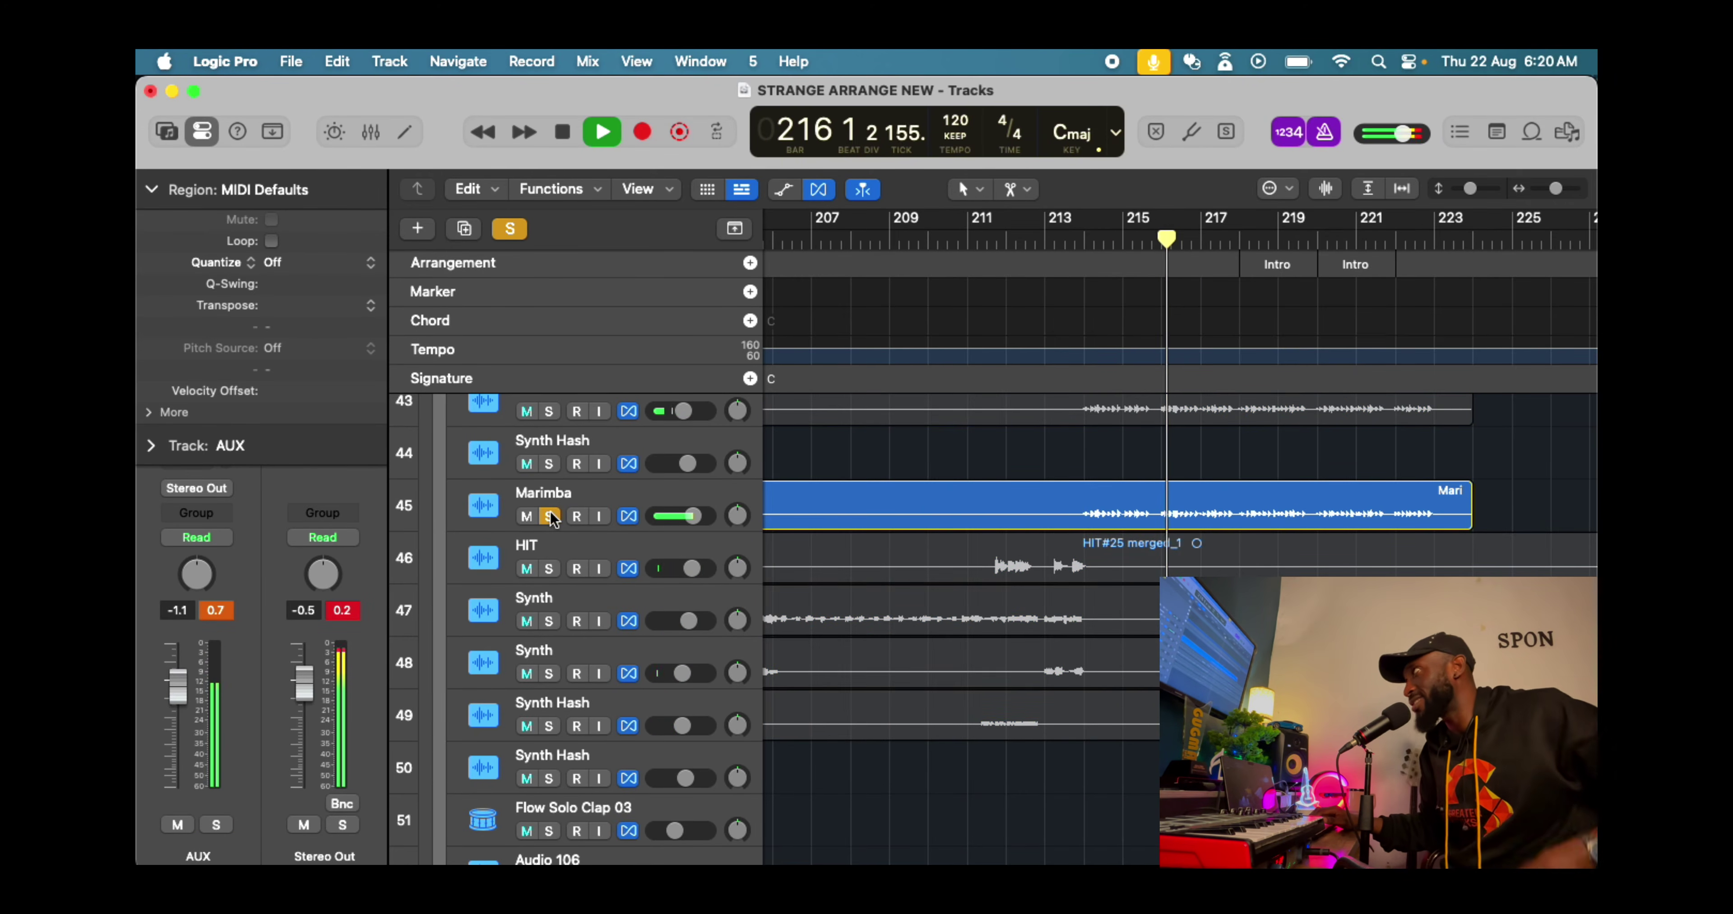
left_click(549, 516)
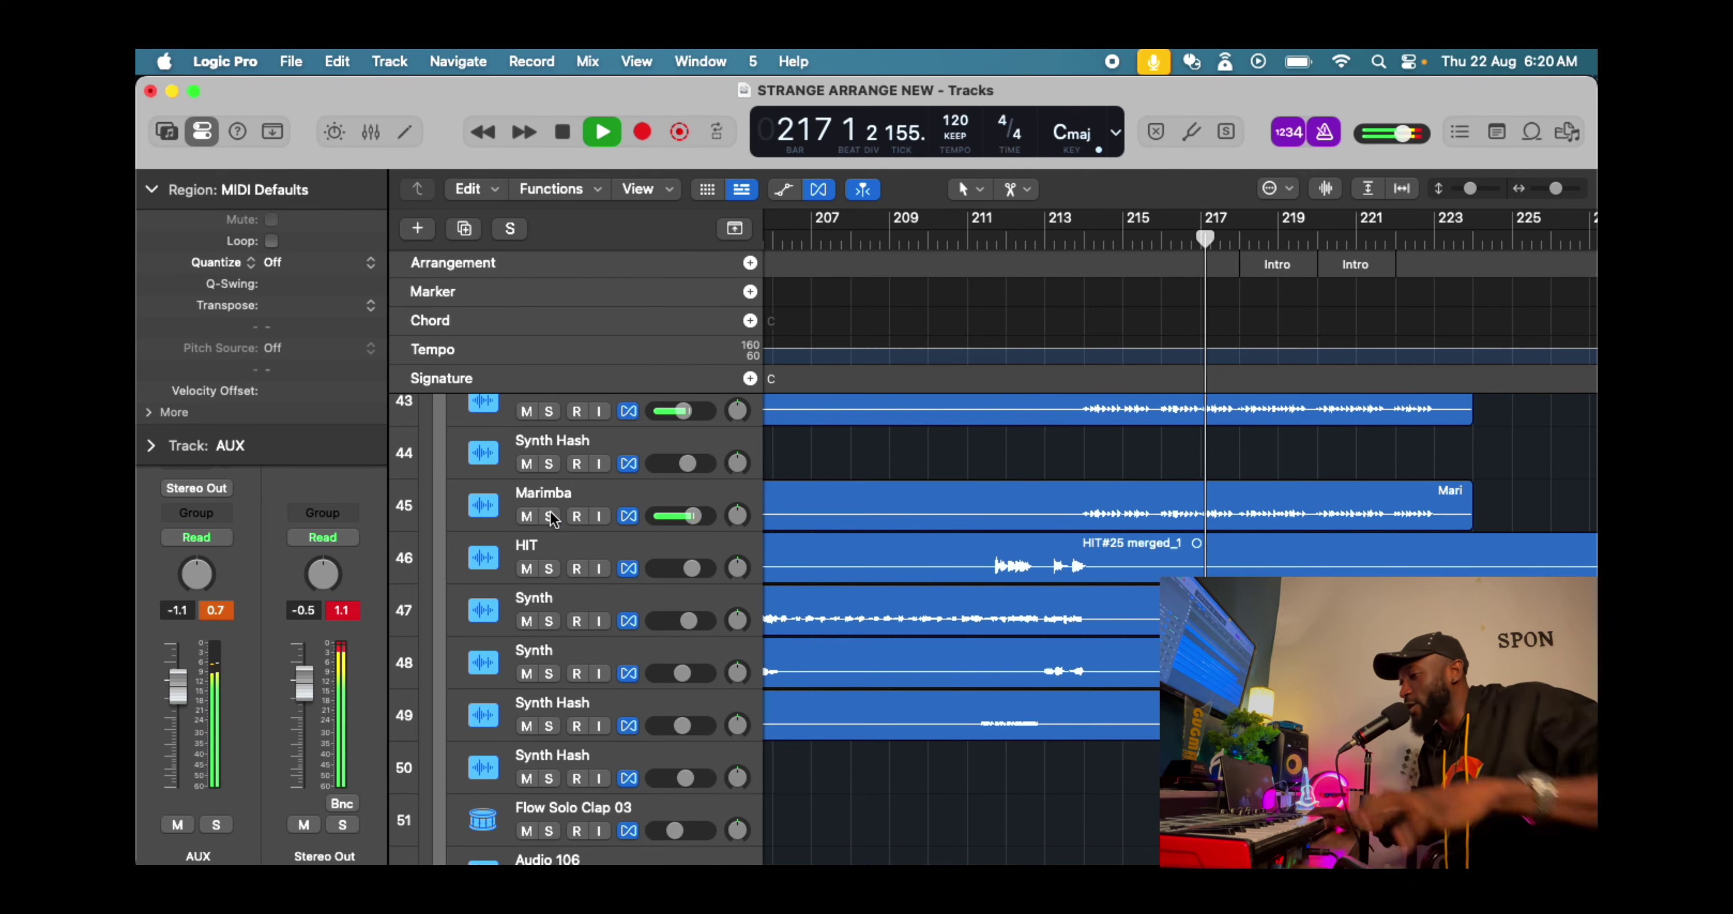
key("space")
Move the playhead back to bar 214 and replay the transition with the AUX stack tracks in view
key("comma")
scroll(550, 511, "up", 5)
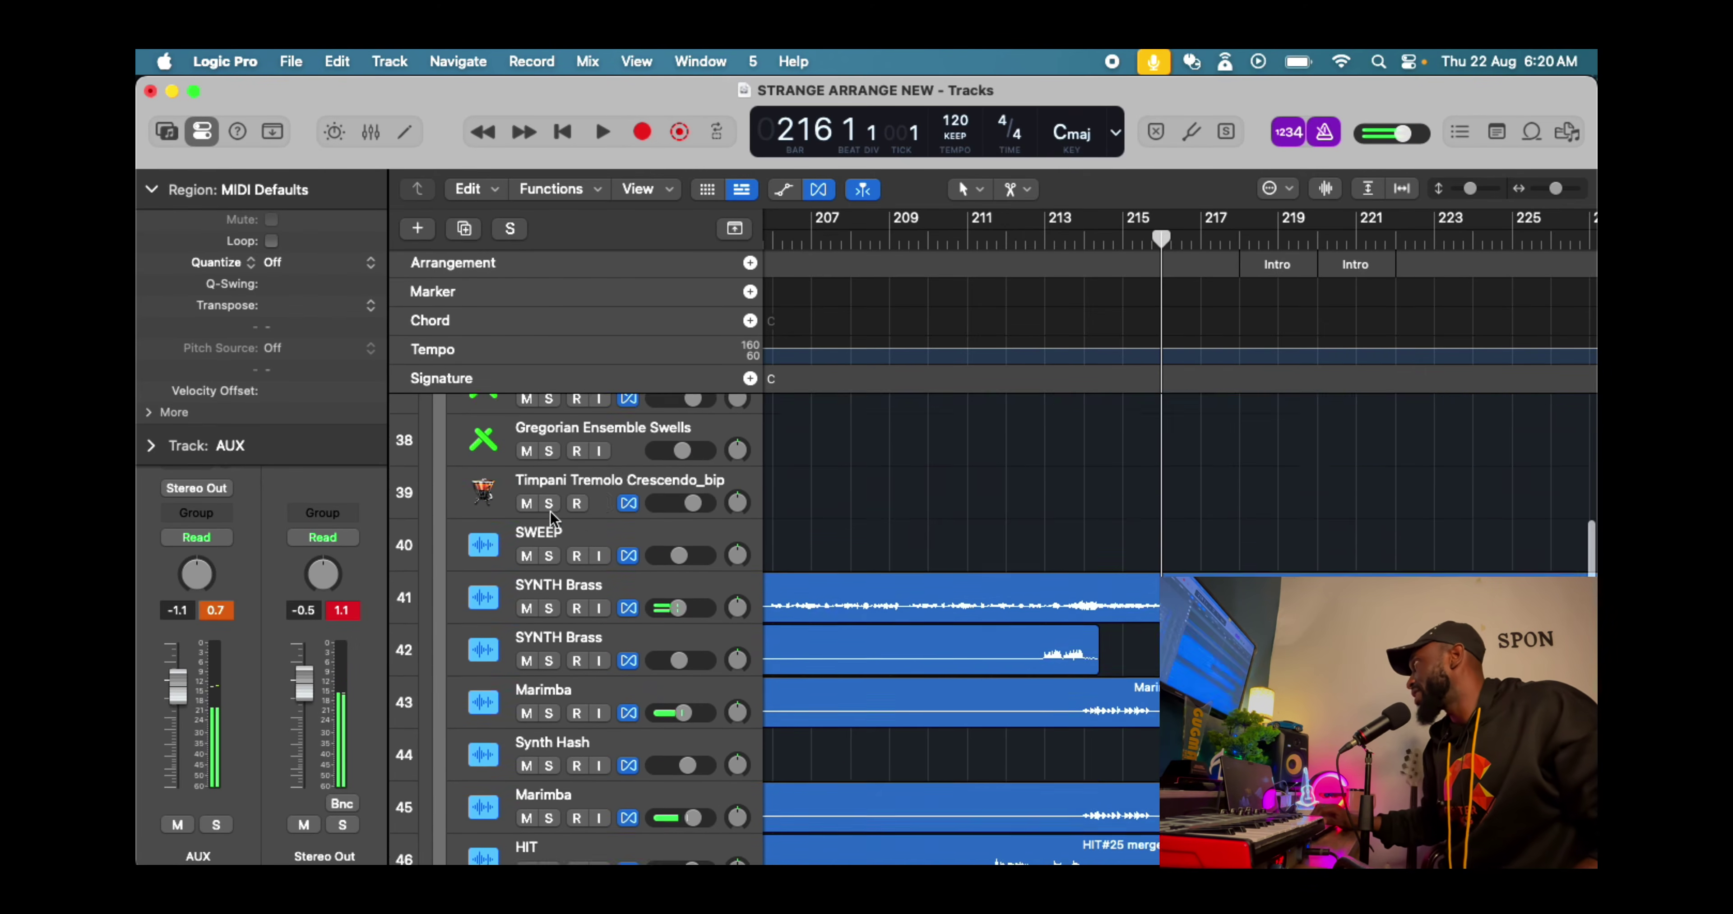
key("comma")
key("comma")
key("space")
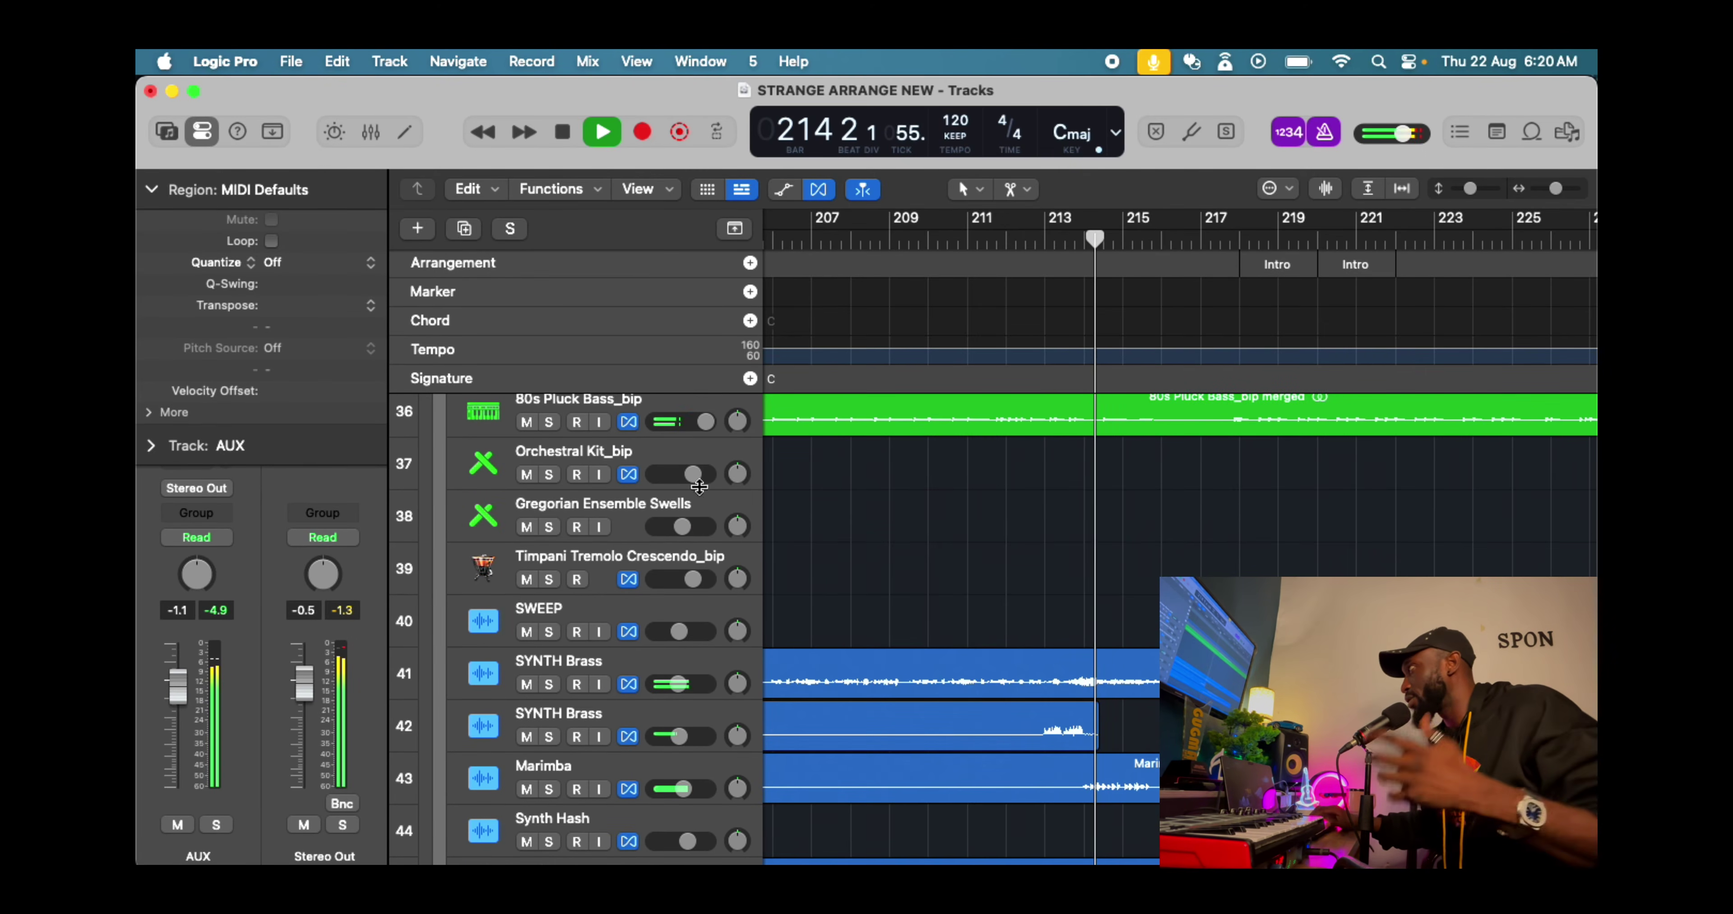
Play the transition from bar 214 to about bar 221 while viewing the EP, bass, SYNTH Brass and Marimba tracks in the AUX stack
scroll(934, 537, "up", 3)
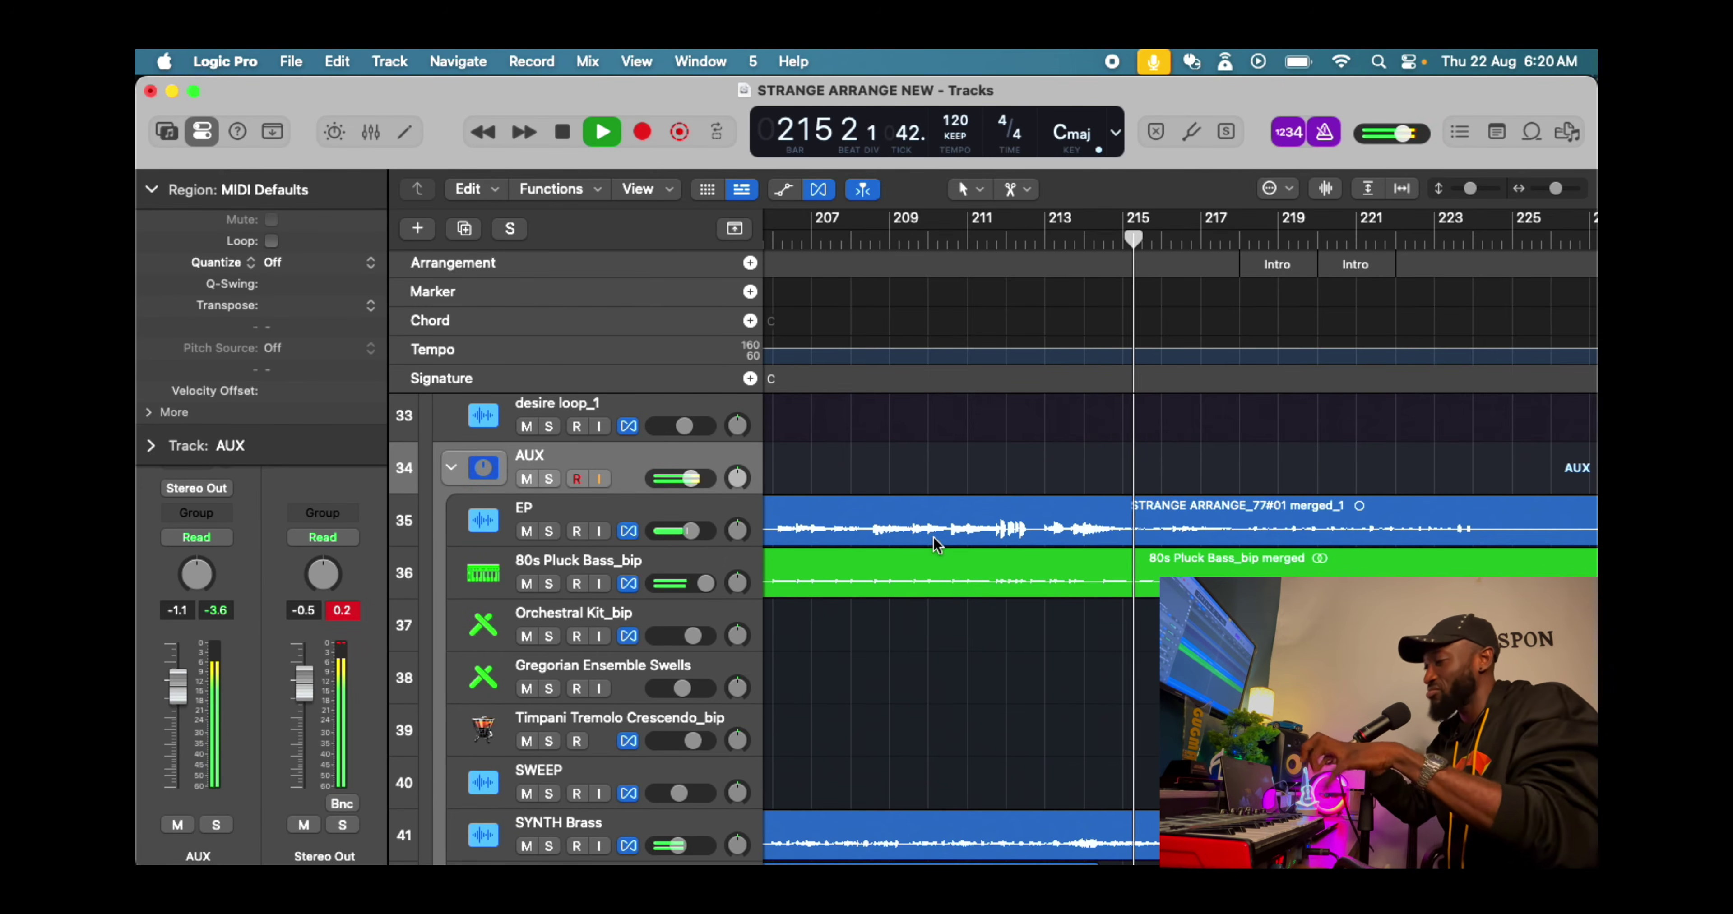
scroll(934, 535, "down", 1)
scroll(934, 542, "down", 1)
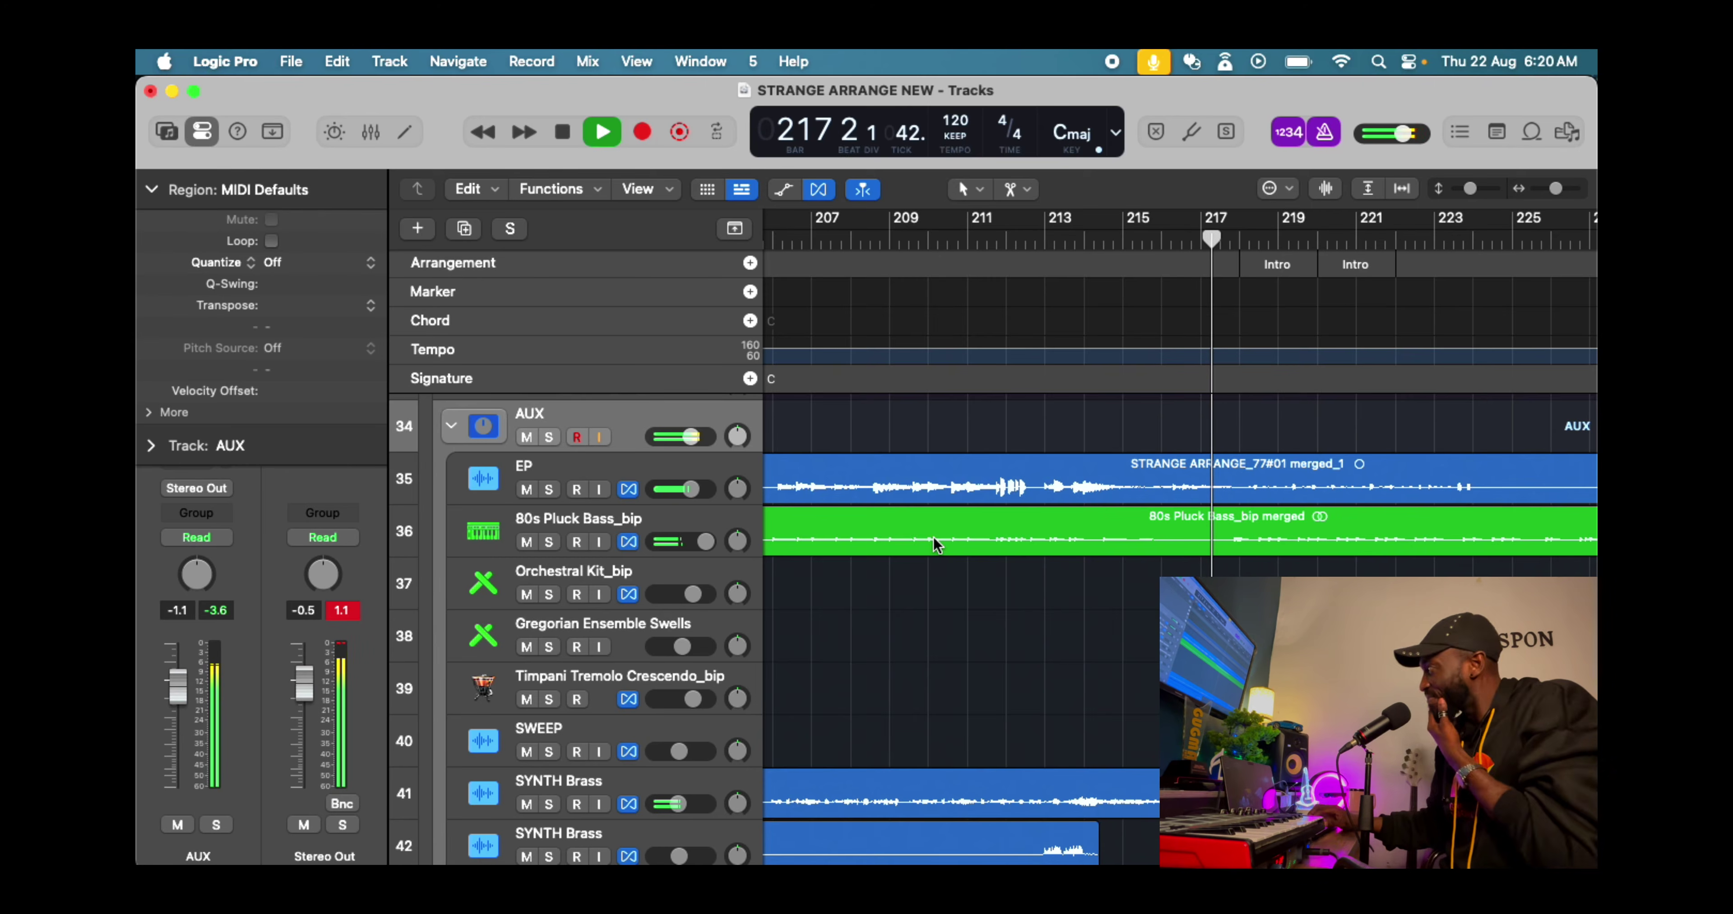
scroll(1054, 561, "down", 1)
scroll(1052, 558, "down", 1)
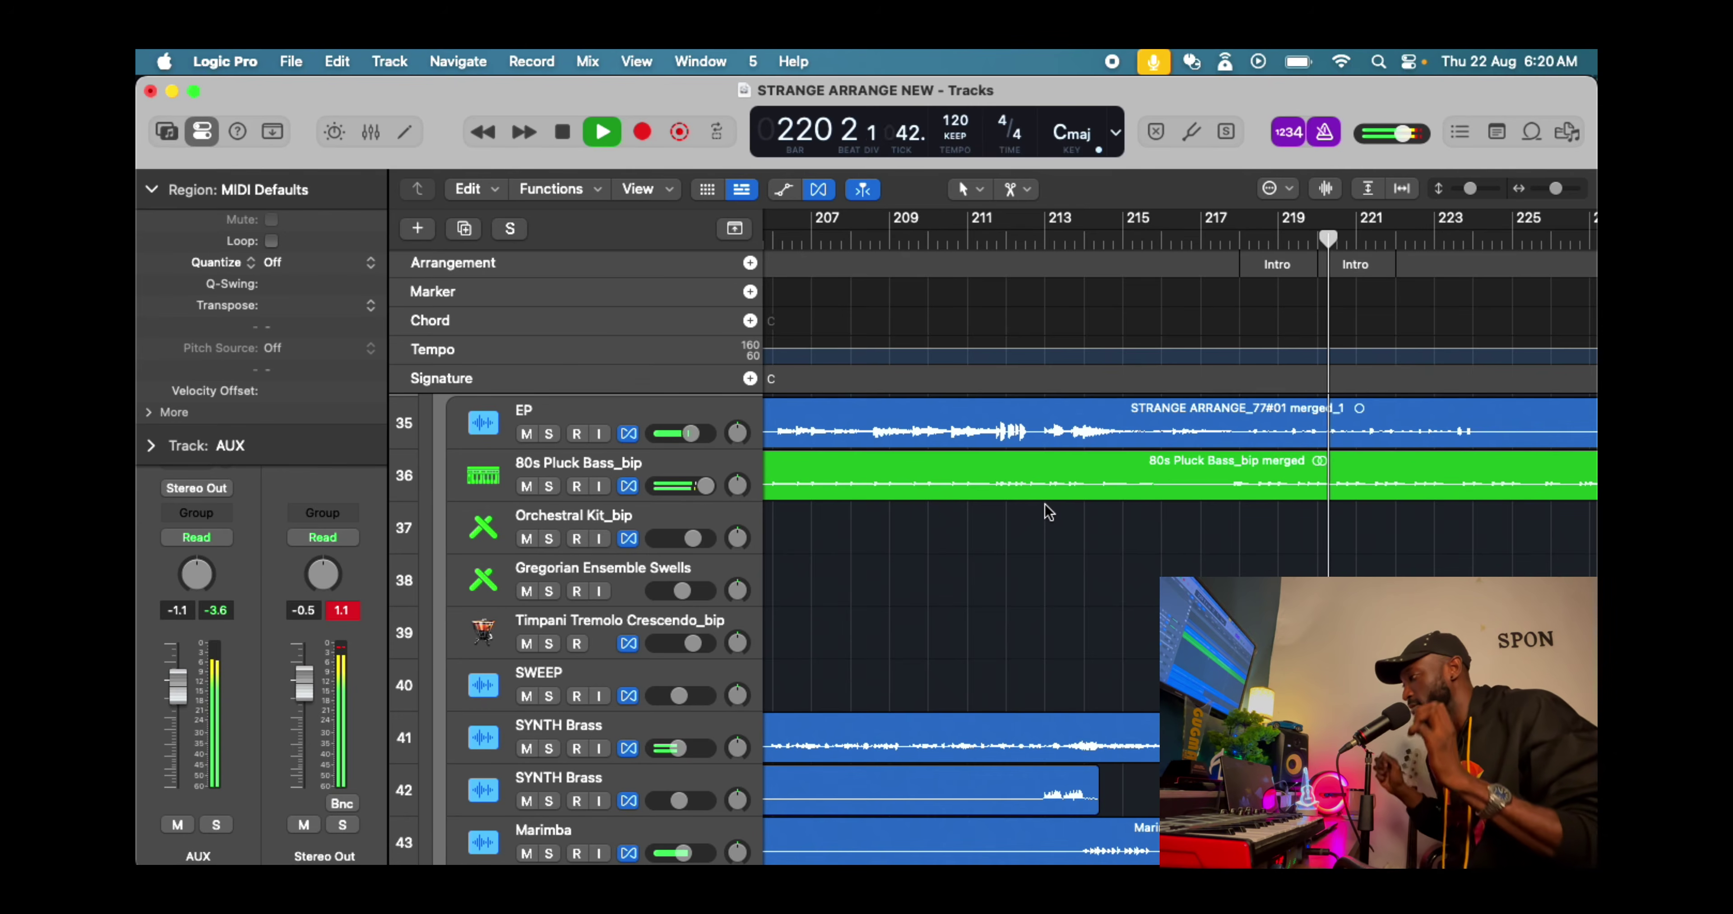
key("space")
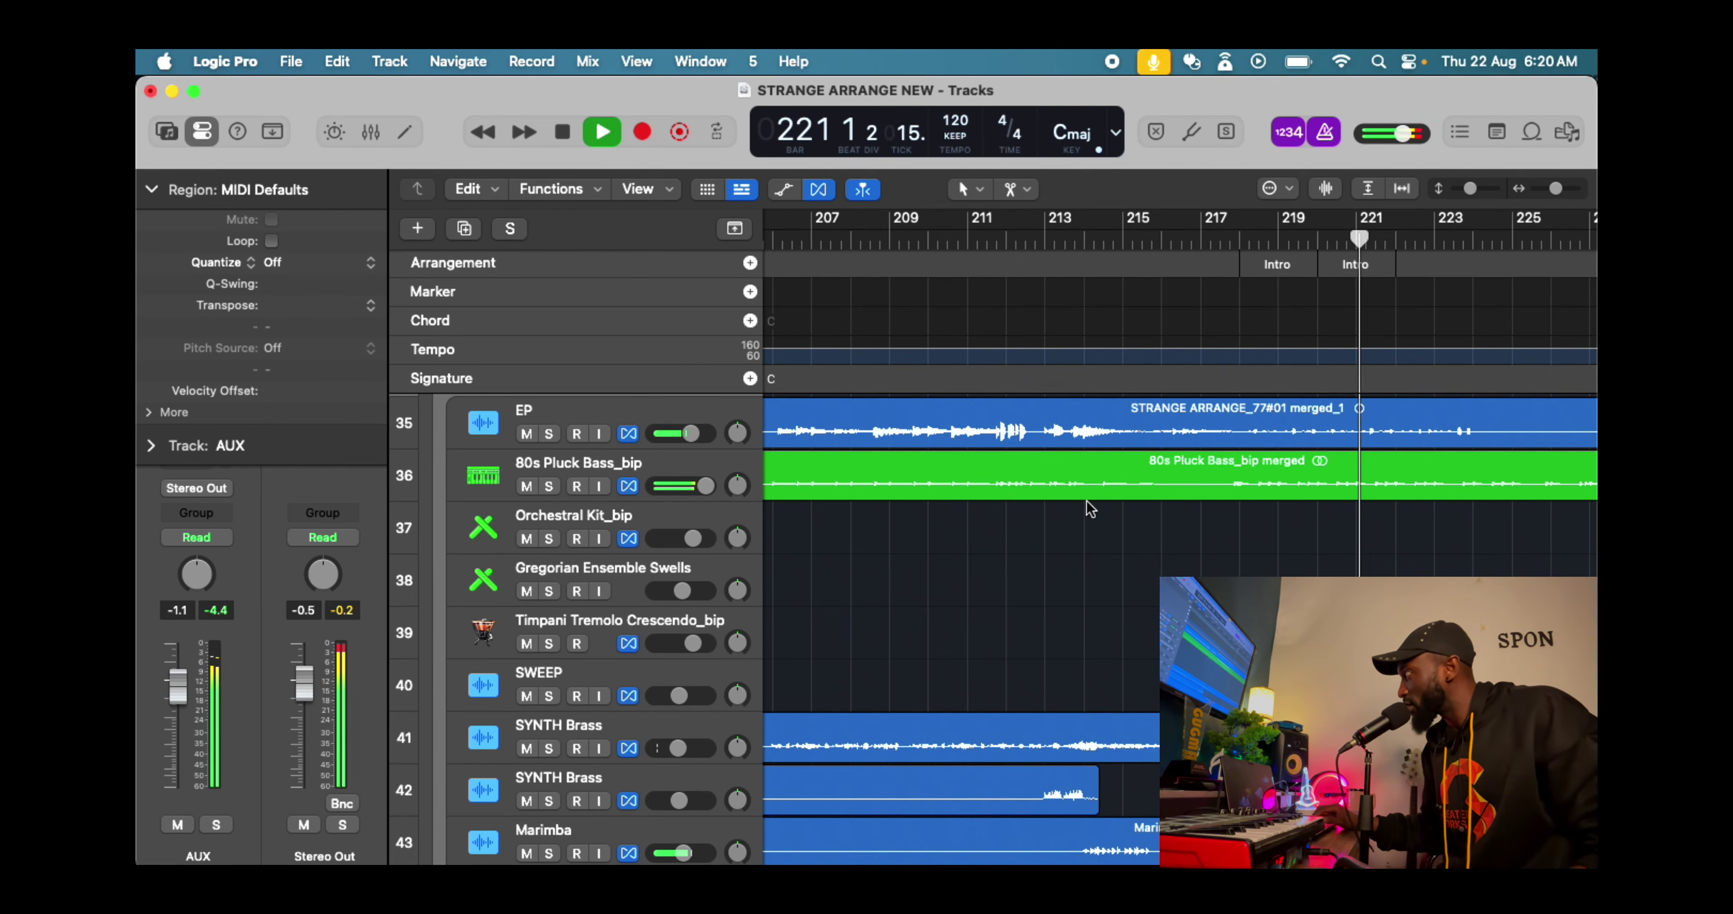
Follow playback from bar 221 to about bar 238 while reviewing the AUX stack regions down to the J POP track
scroll(1082, 501, "down", 6)
scroll(1140, 505, "right", 2)
scroll(1083, 605, "up", 6)
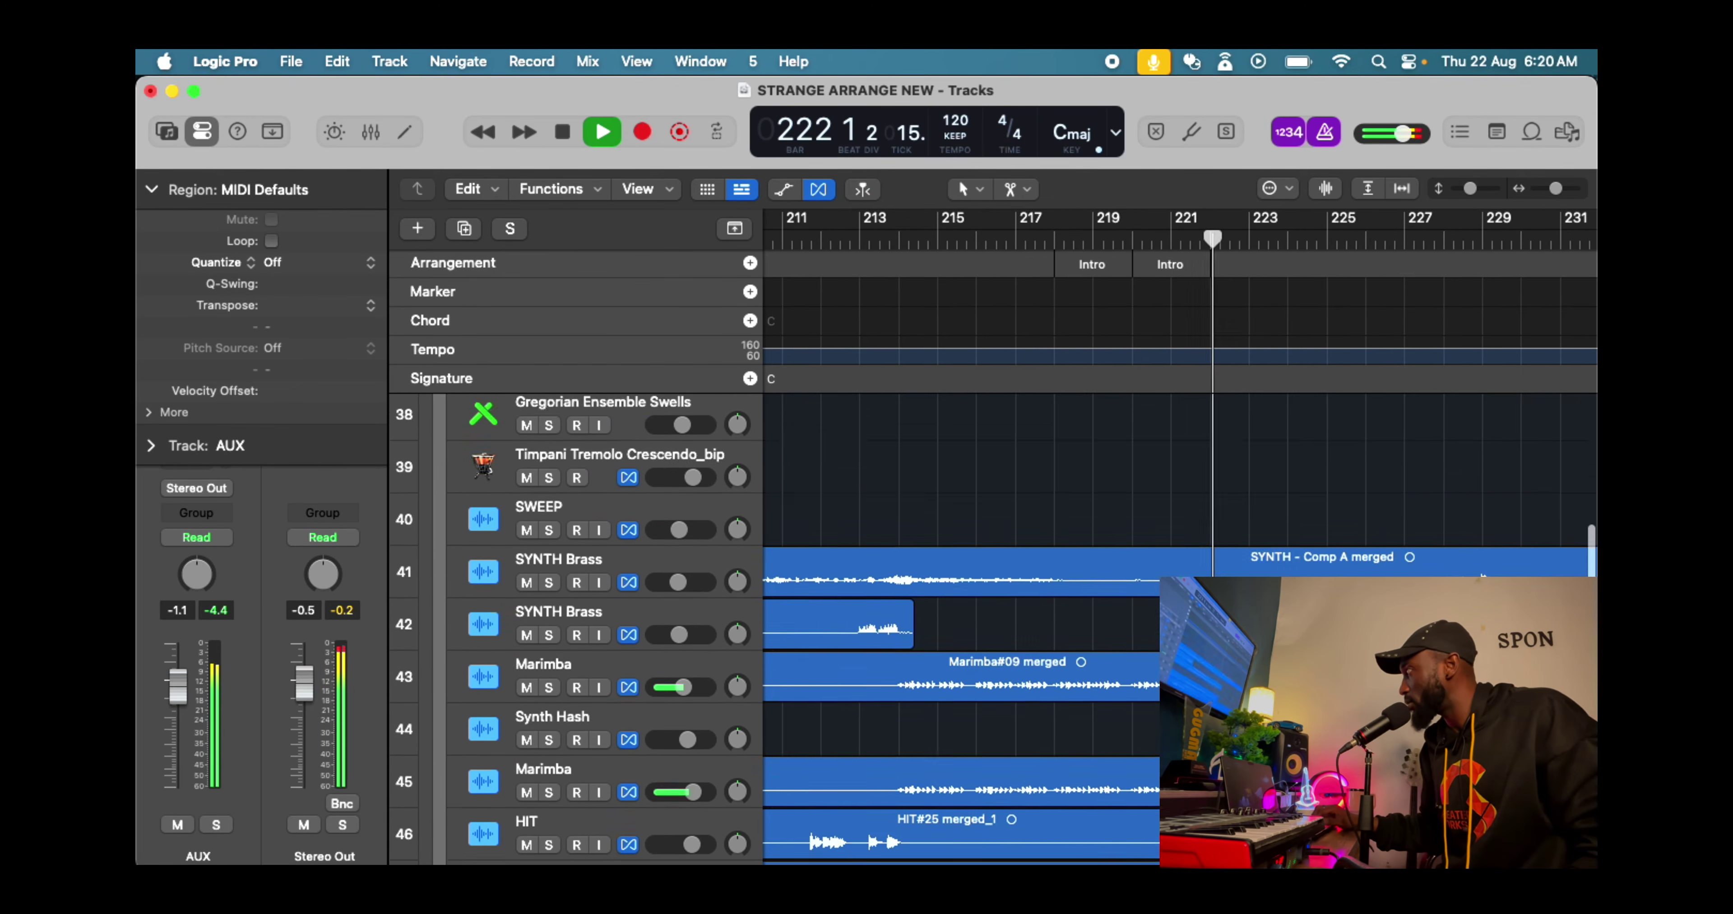
scroll(1082, 605, "right", 2)
scroll(1083, 605, "down", 3)
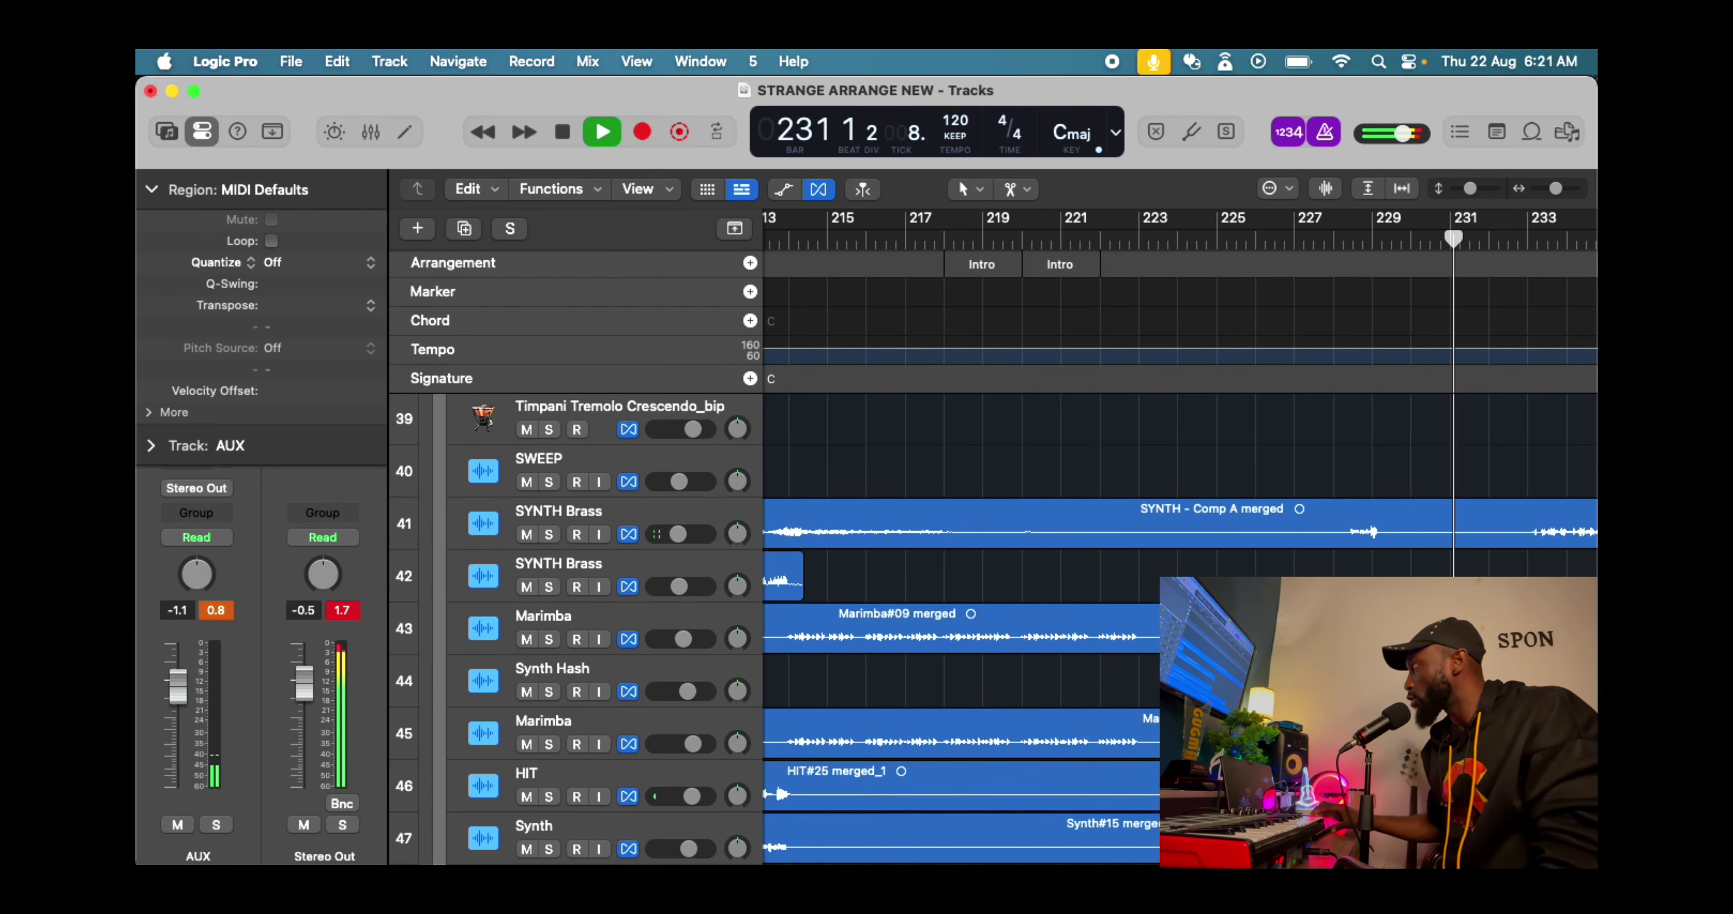
scroll(1336, 565, "right", 5)
scroll(1335, 564, "down", 5)
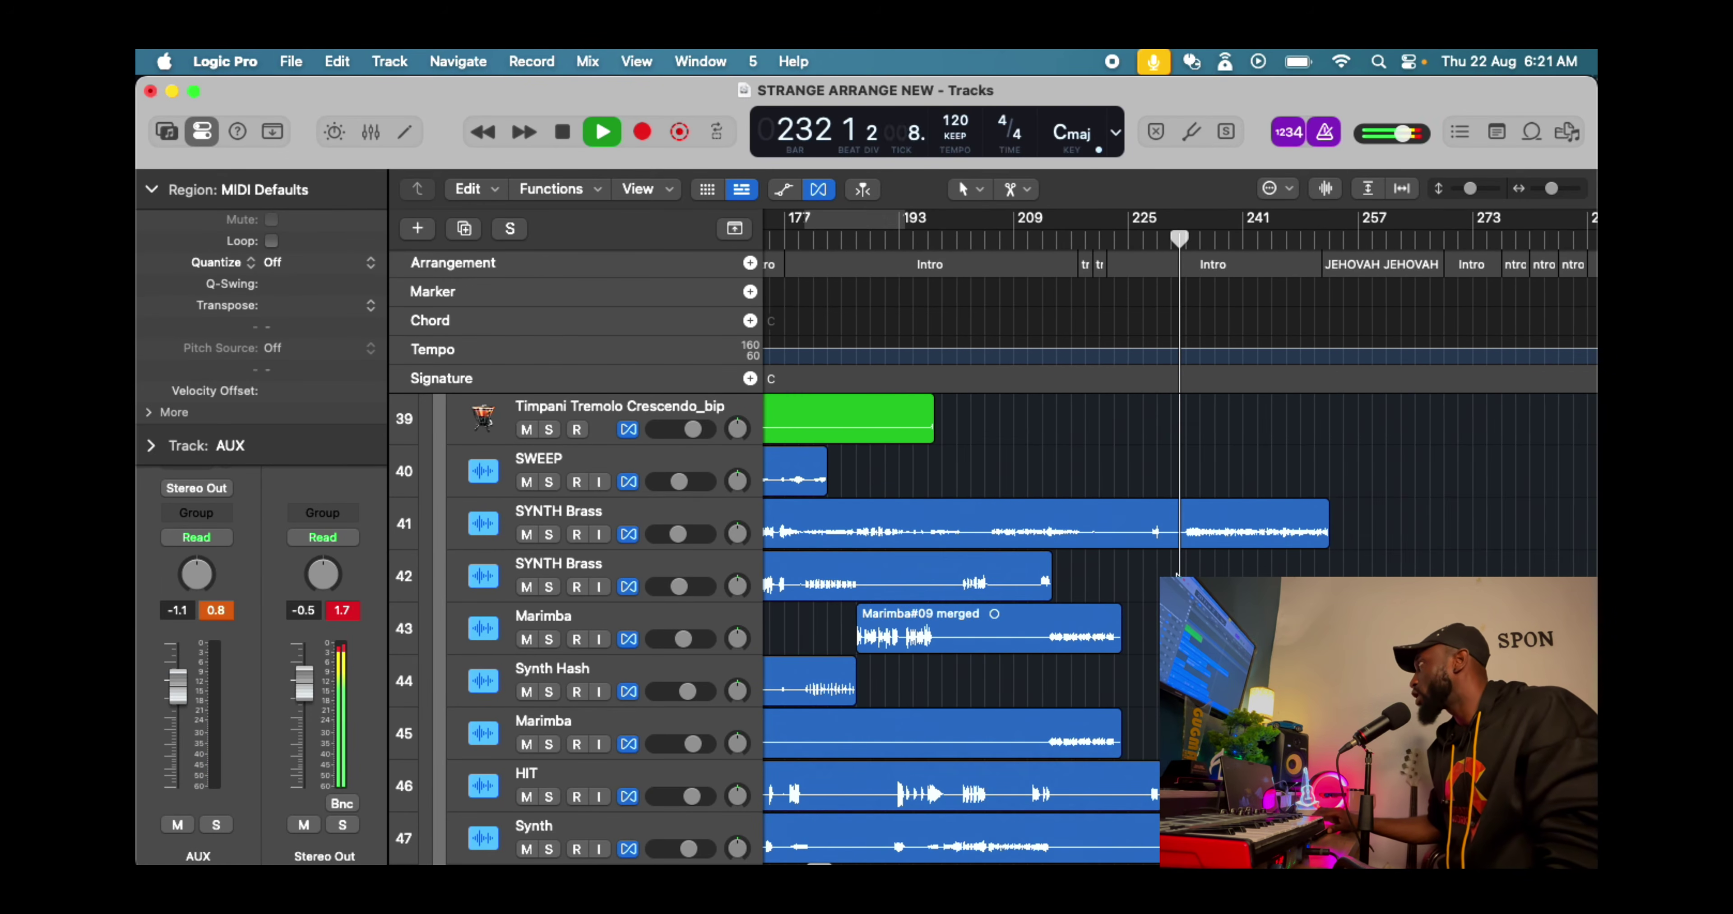
scroll(962, 629, "down", 10)
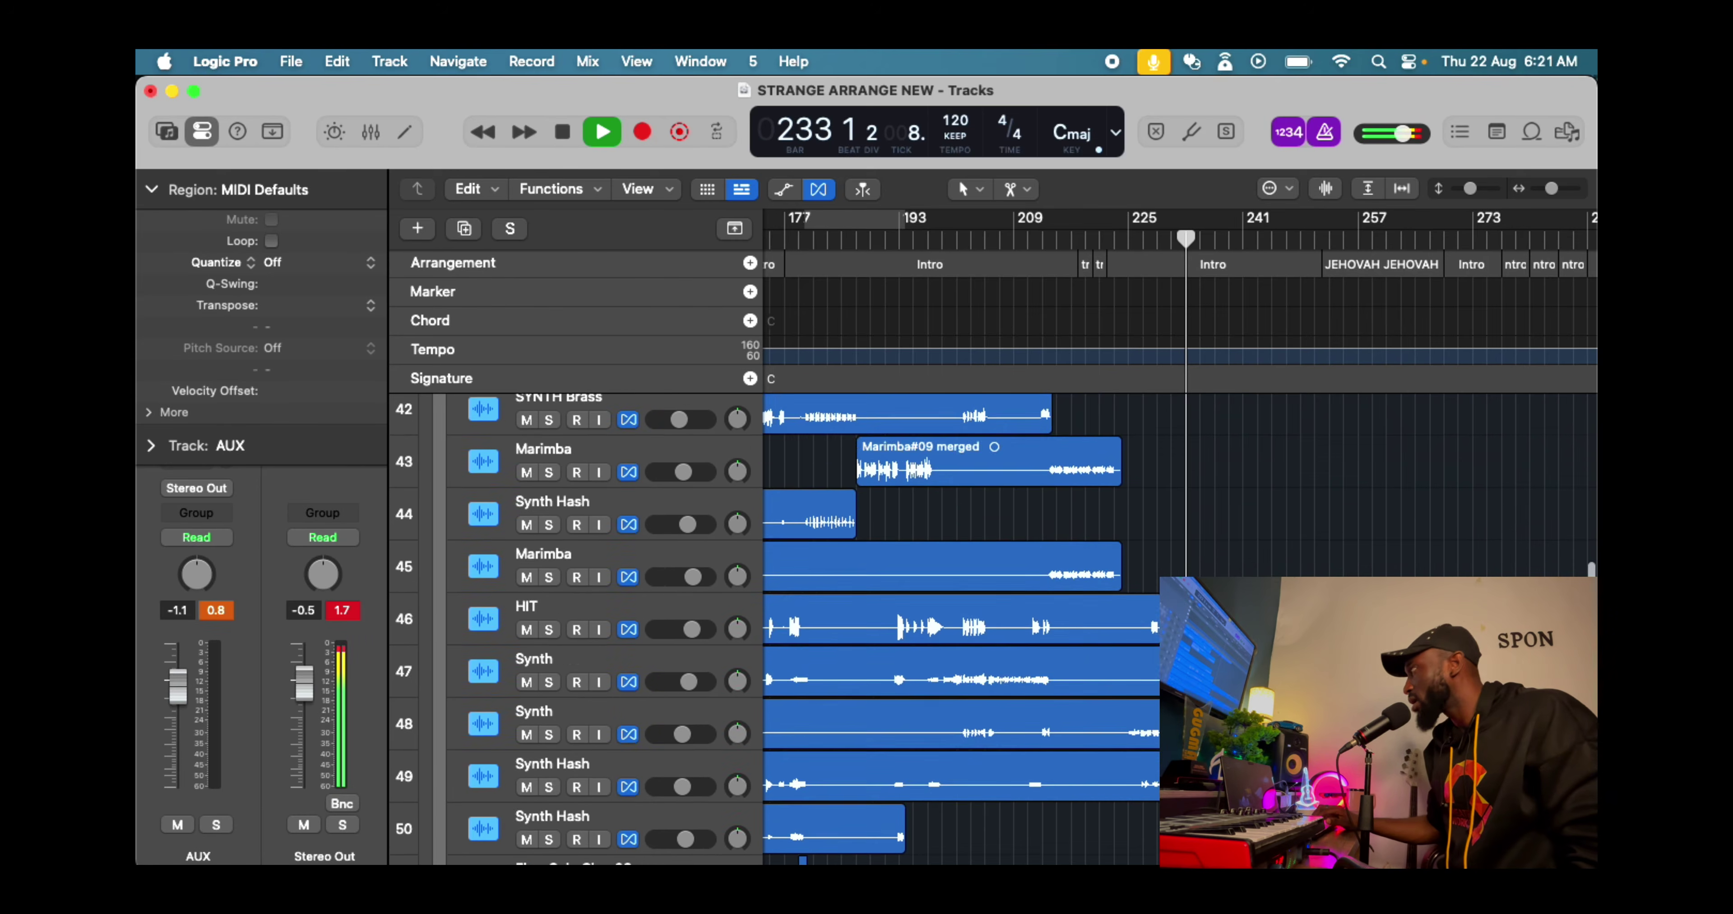
scroll(962, 628, "down", 3)
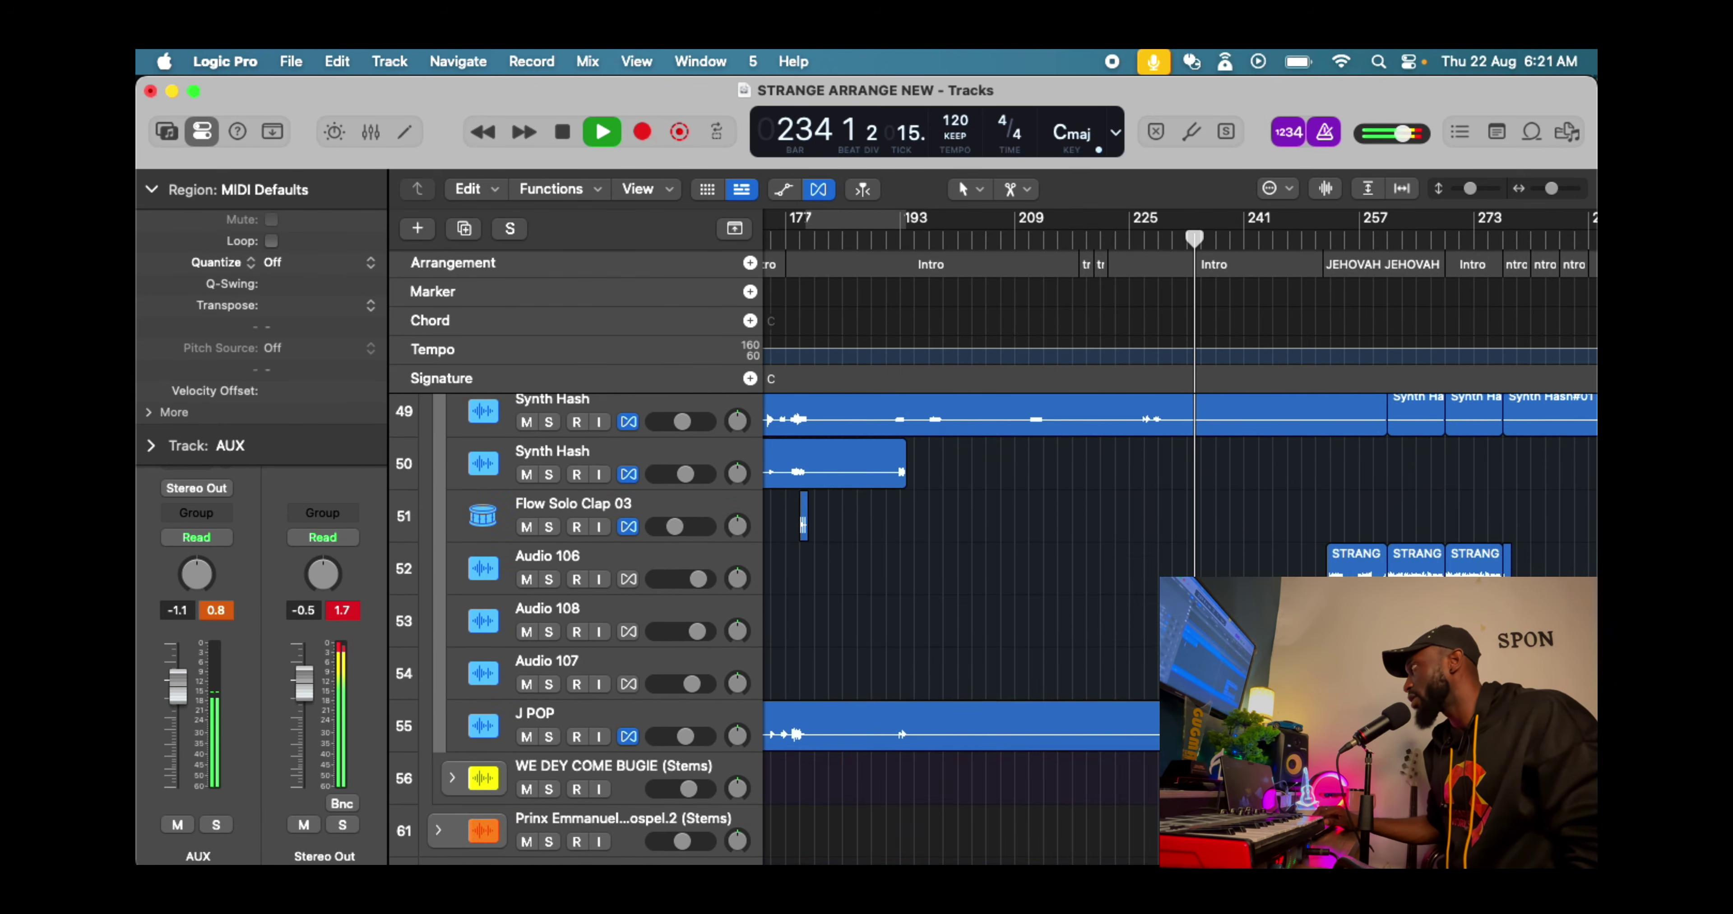
scroll(962, 629, "up", 20)
scroll(962, 629, "up", 1)
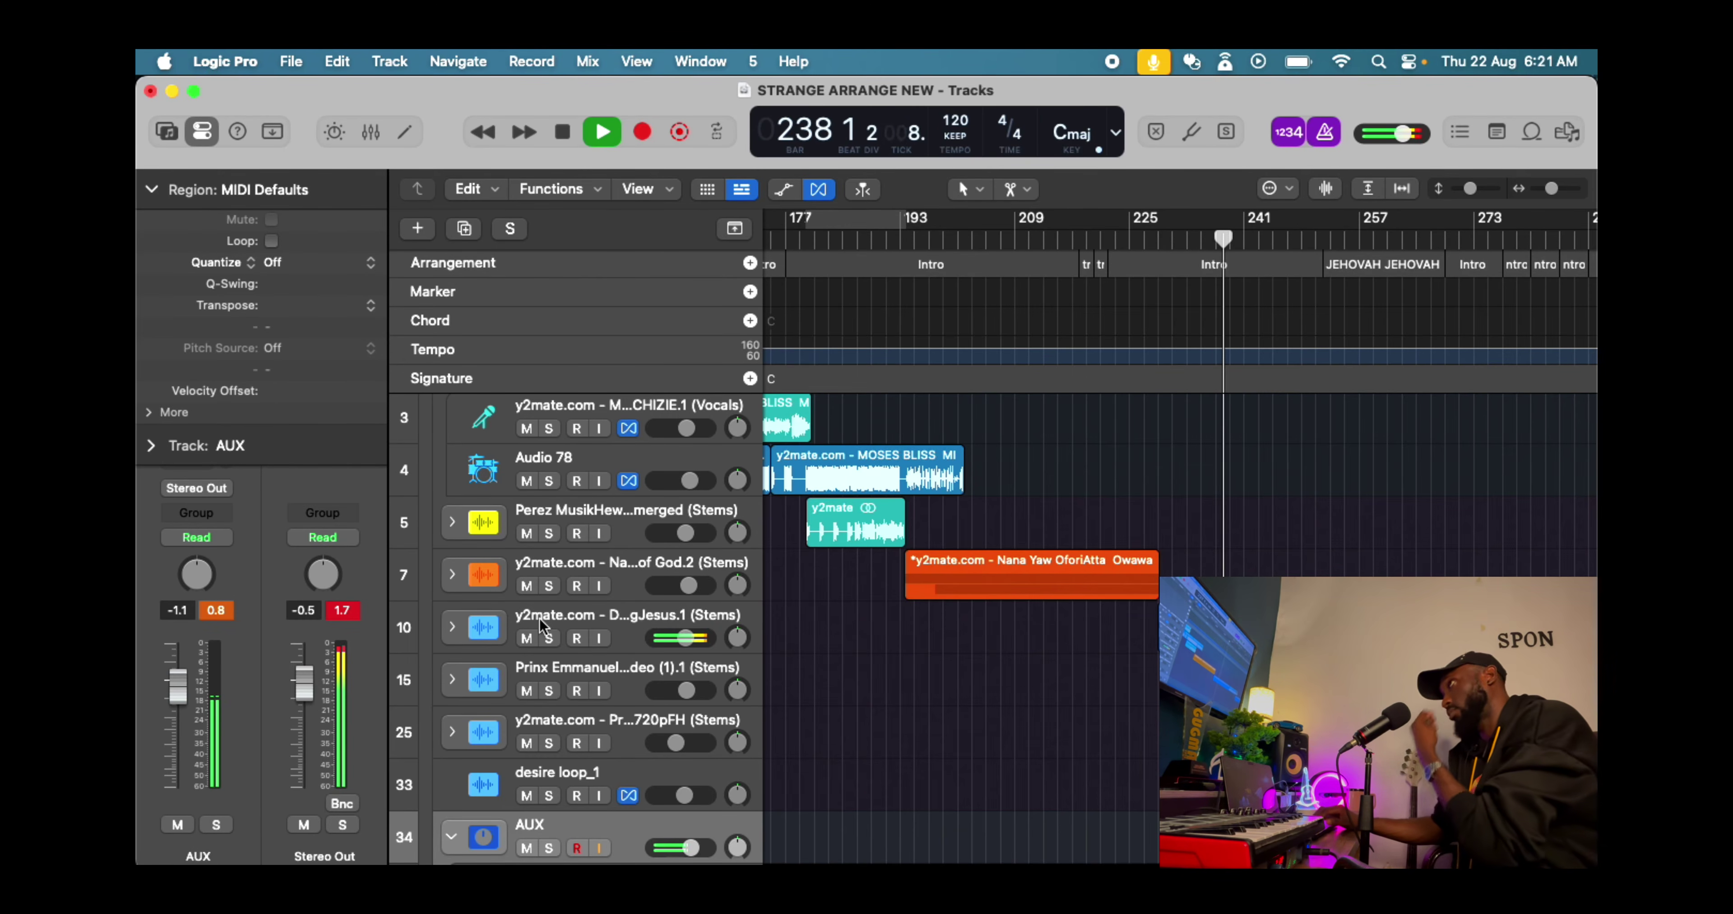
Expand the Darling Jesus stems stack on track 10, jump playback to about bar 250 and stop it
left_click(451, 629)
scroll(841, 625, "down", 4)
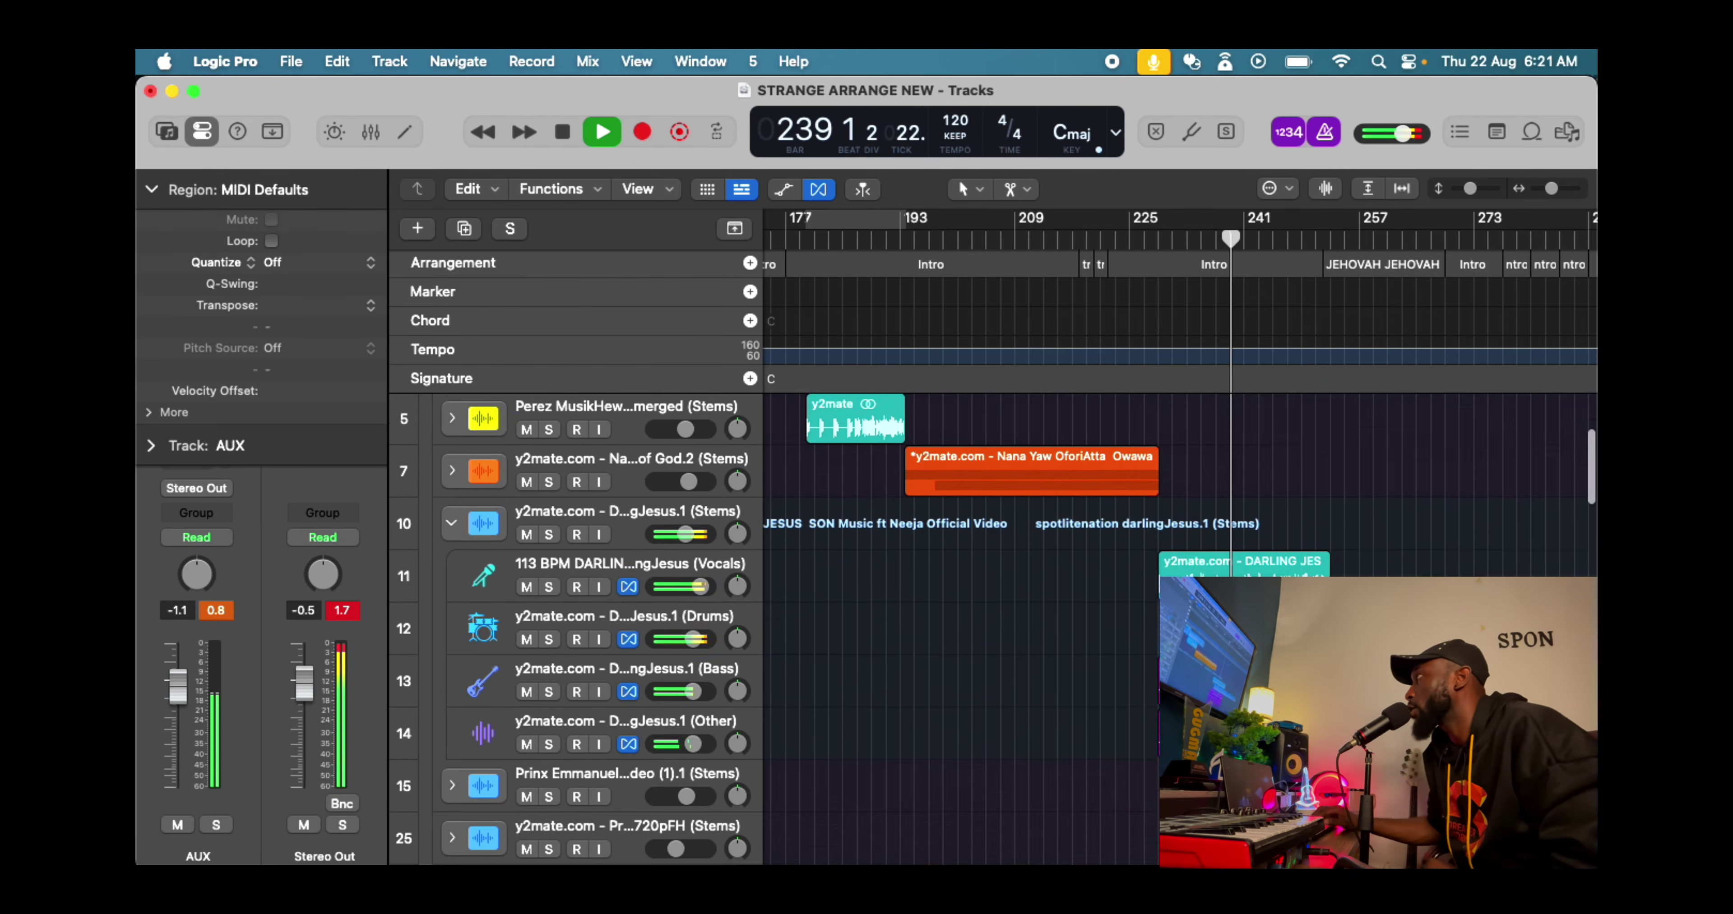
scroll(1191, 430, "down", 2)
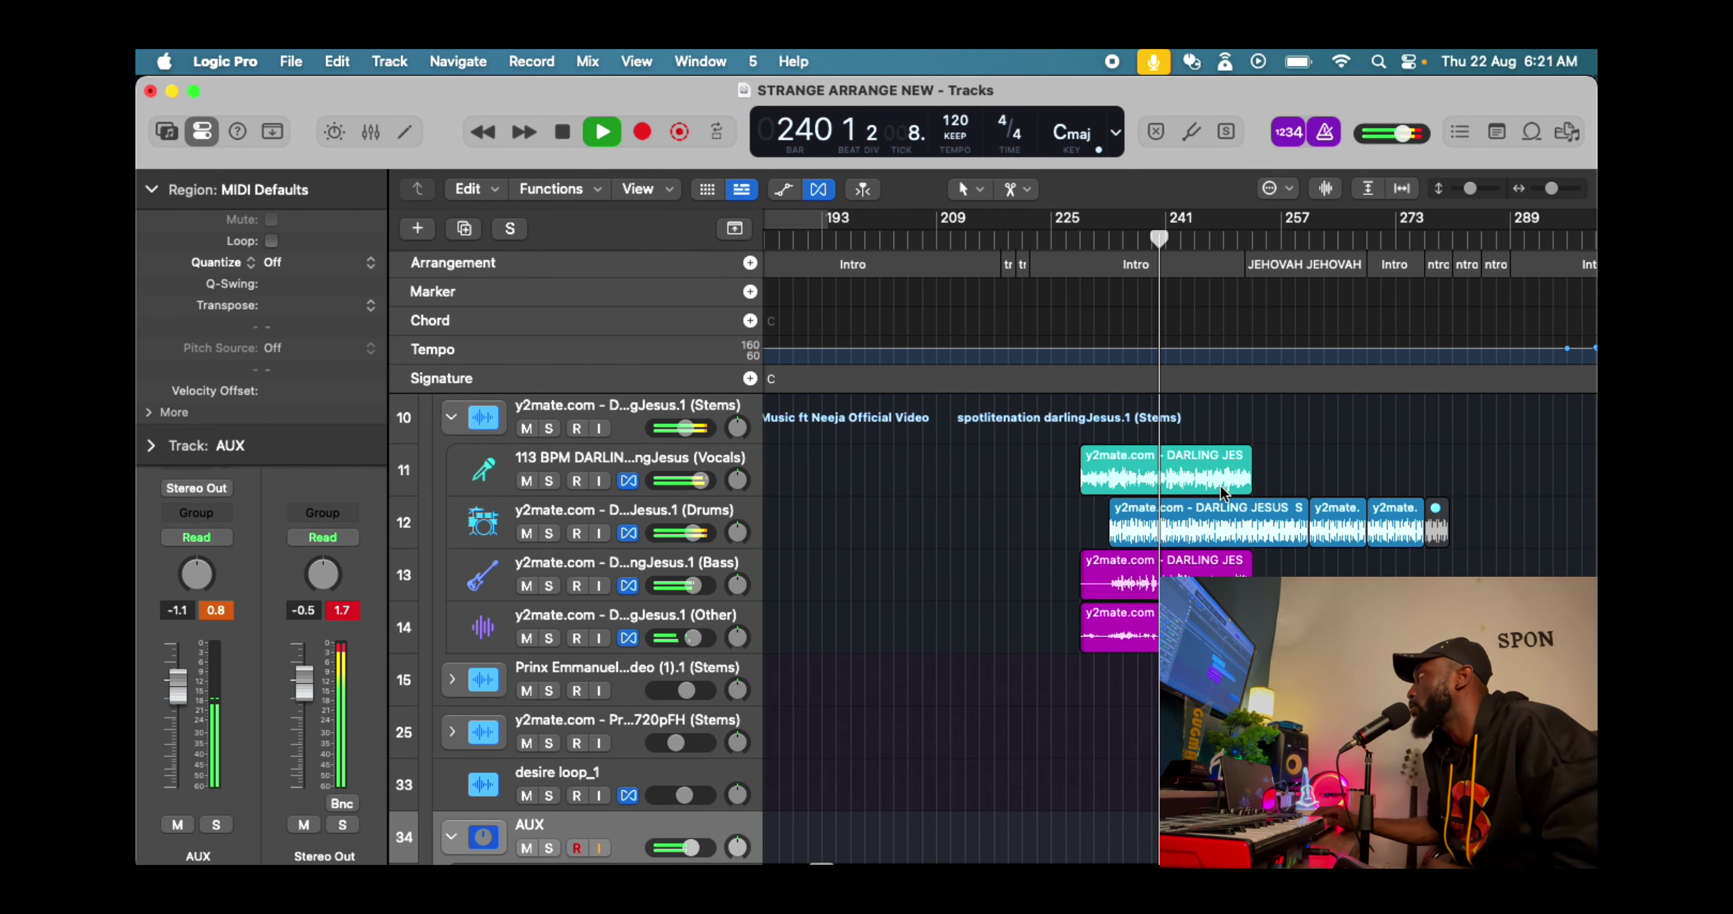
left_click(1227, 245)
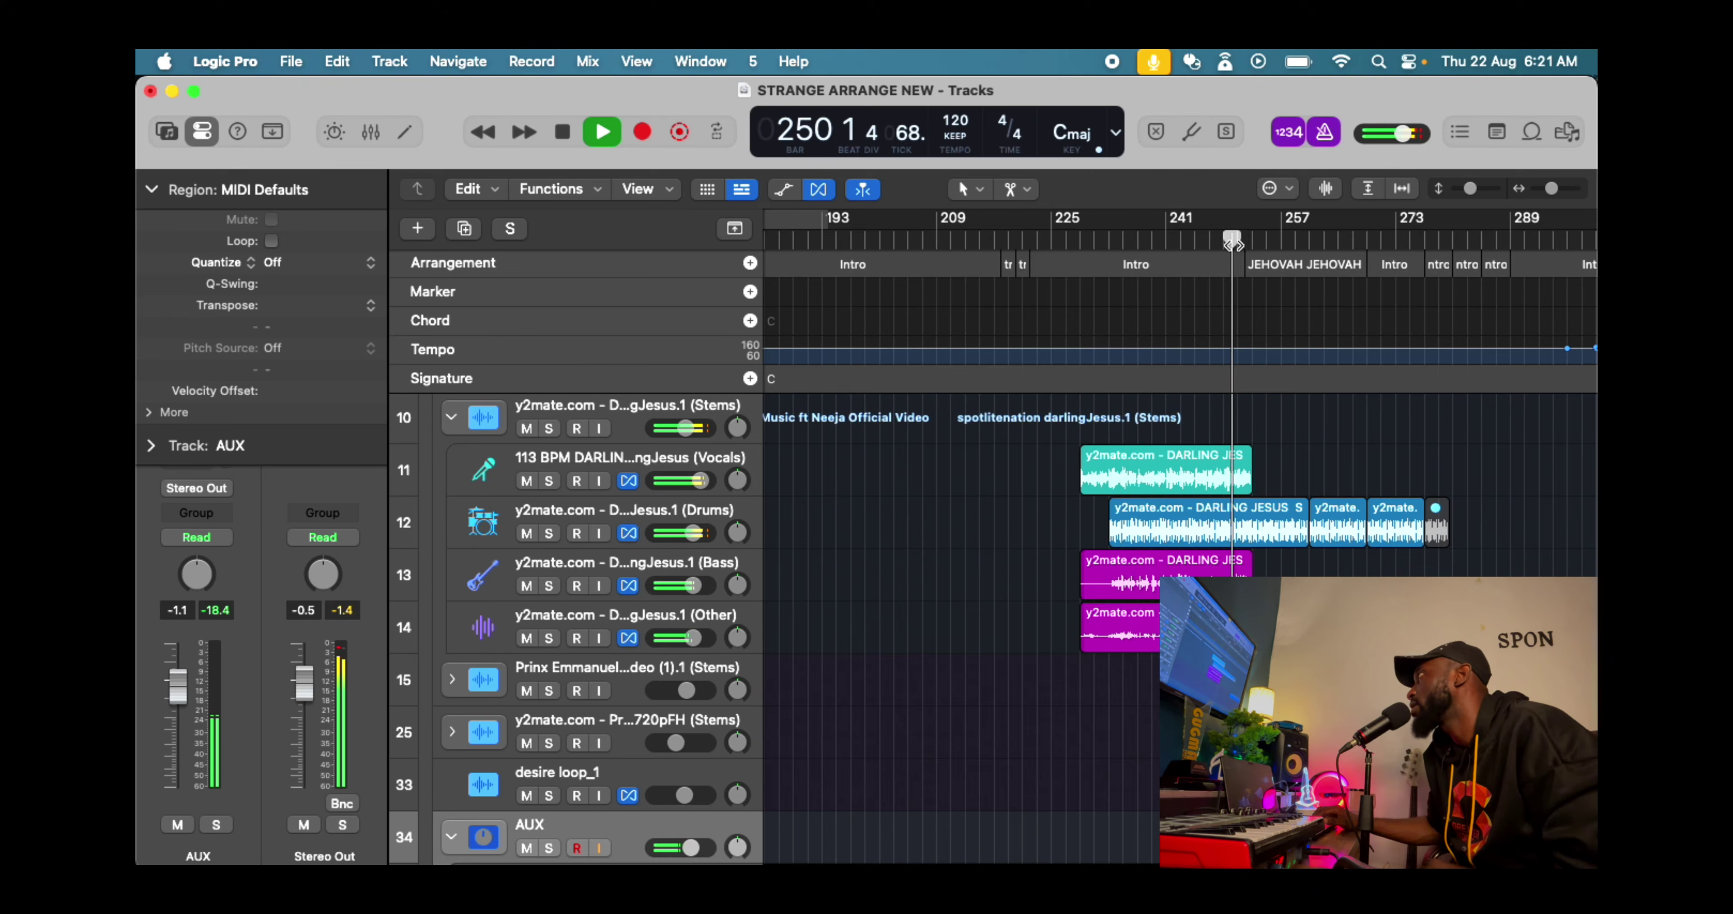
key("space")
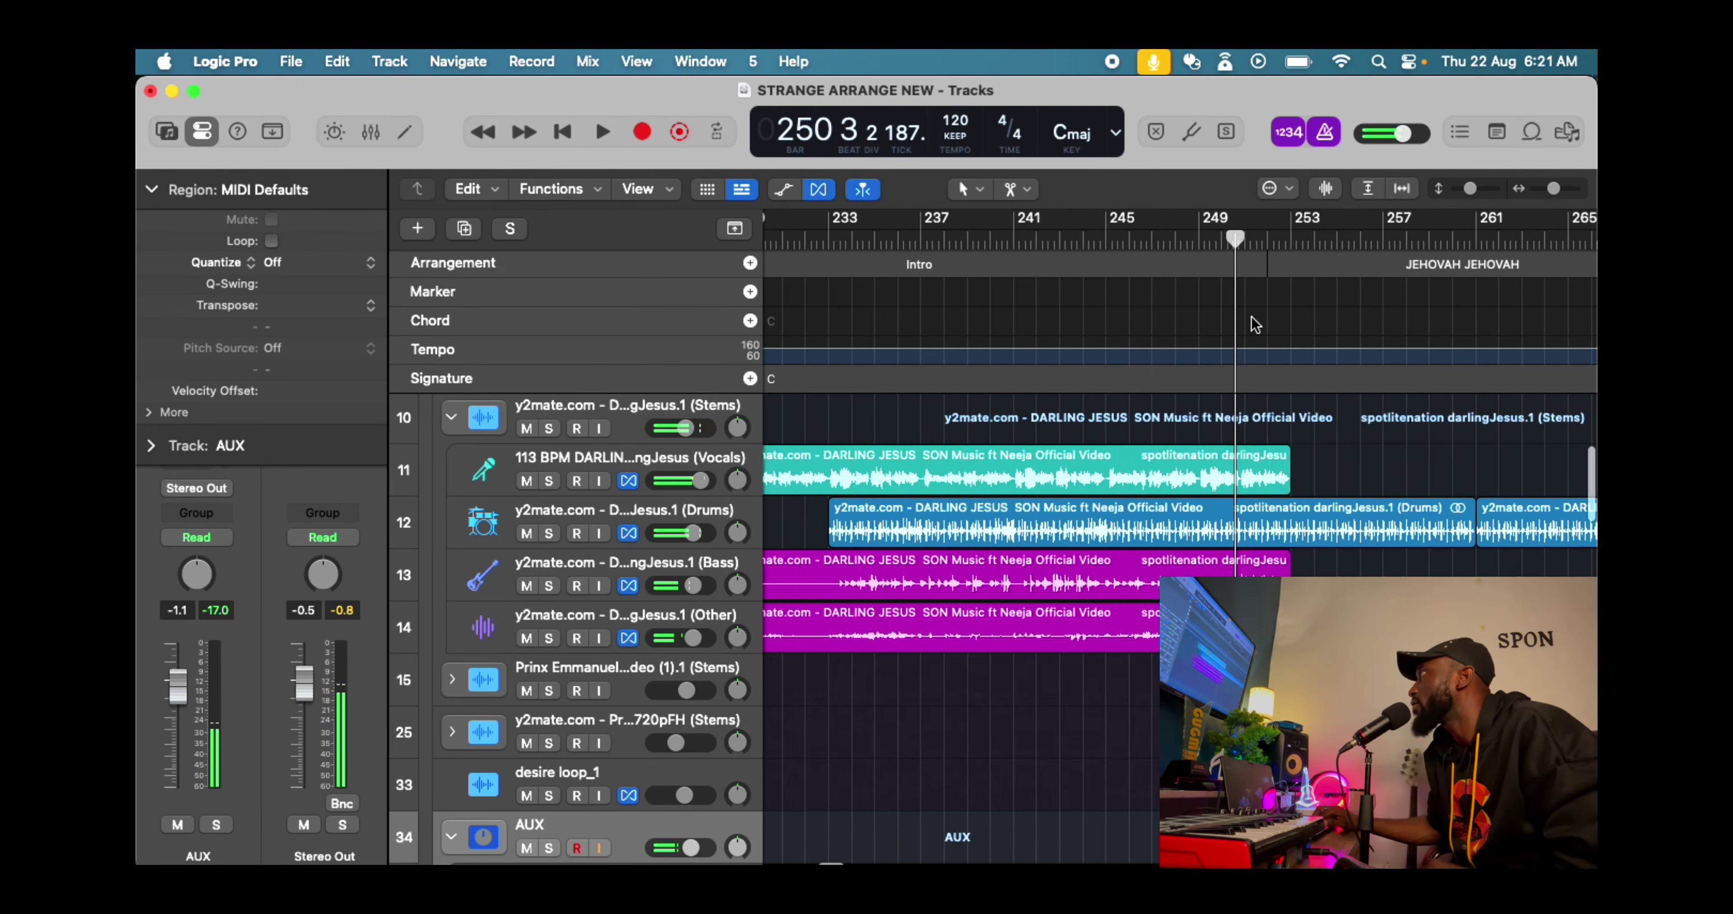
Select the Darling Jesus vocals region on track 11 and resume playback from bar 250
key("super+Right")
key("super+Right")
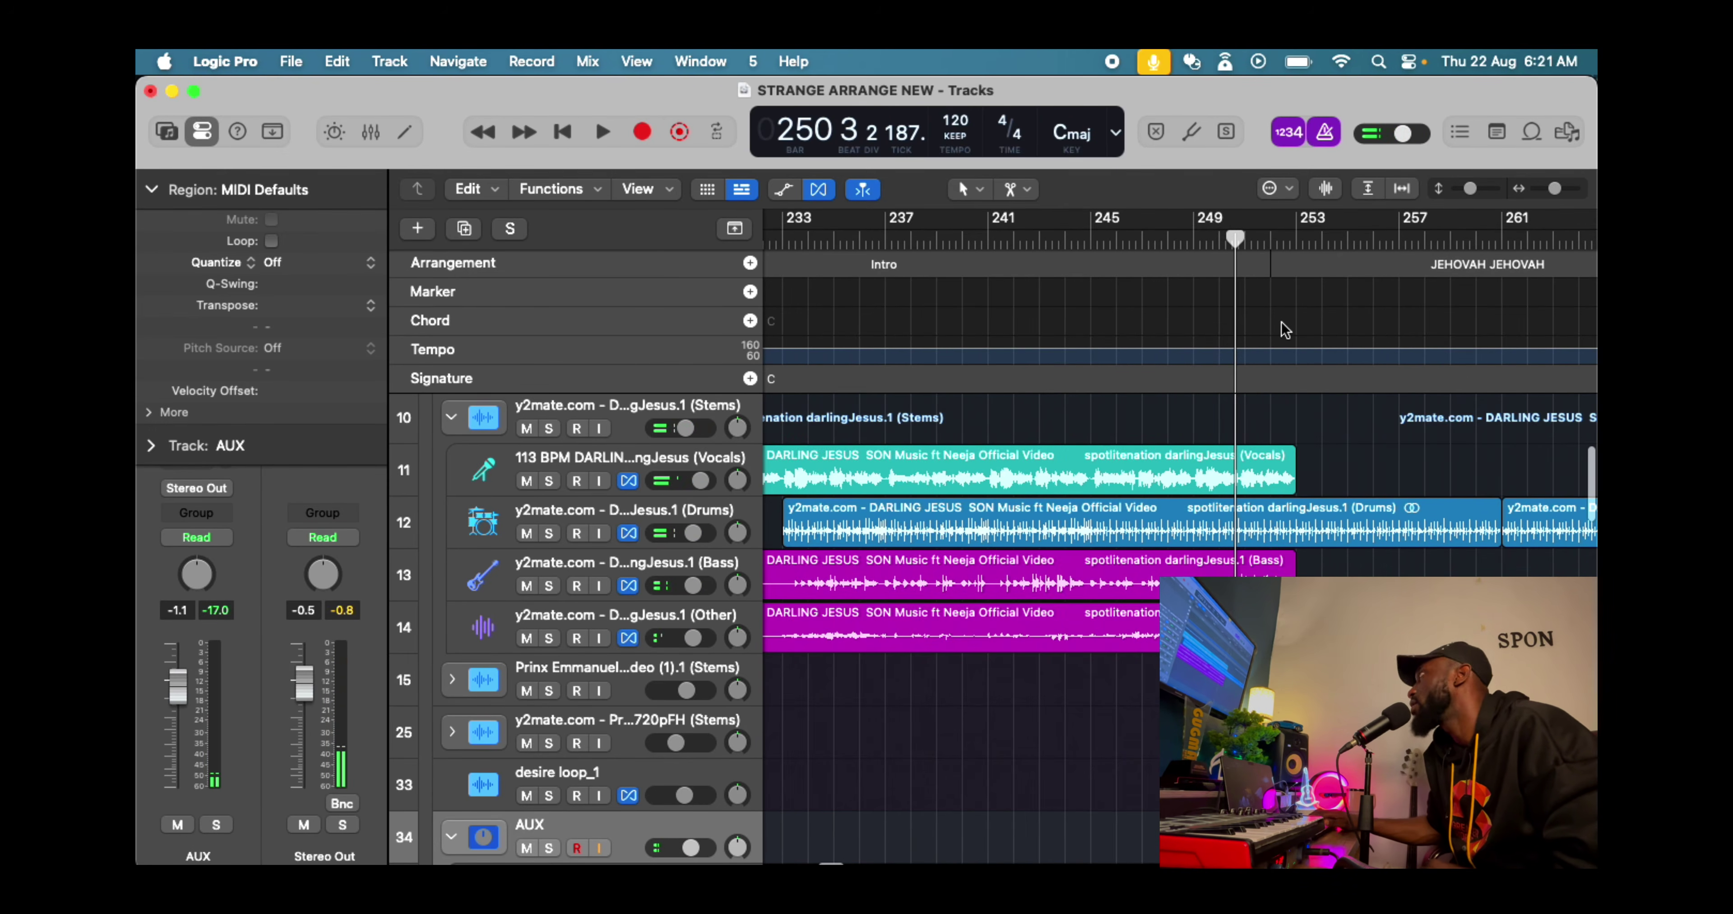
right_click(1285, 330)
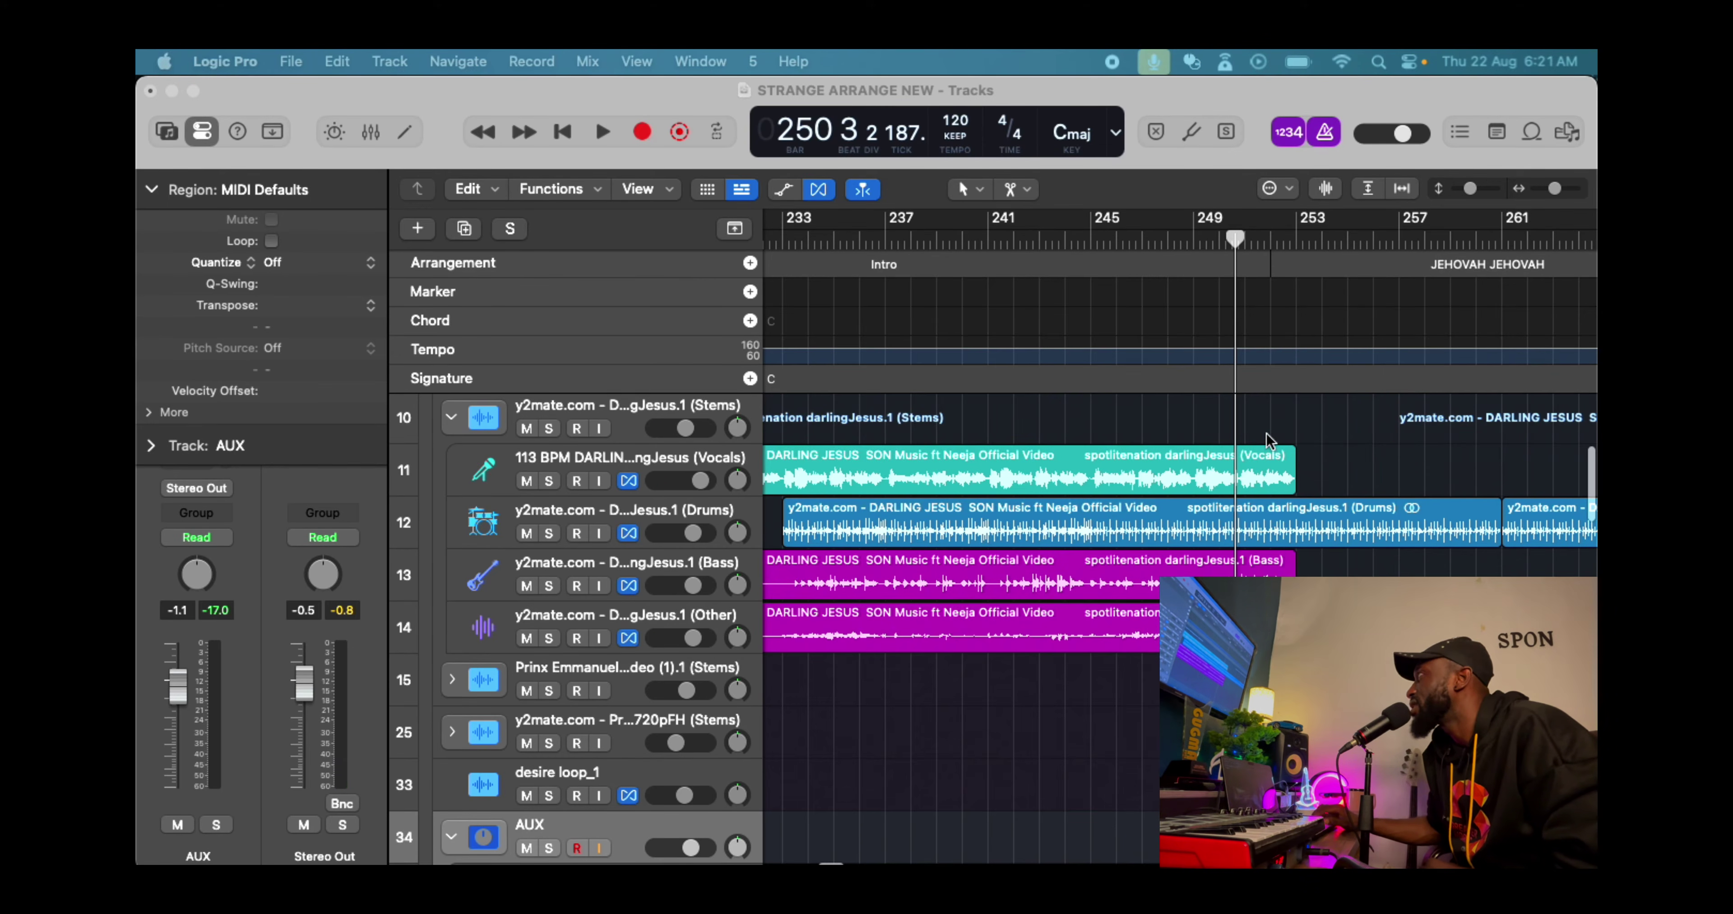
left_click(1273, 483)
key("space")
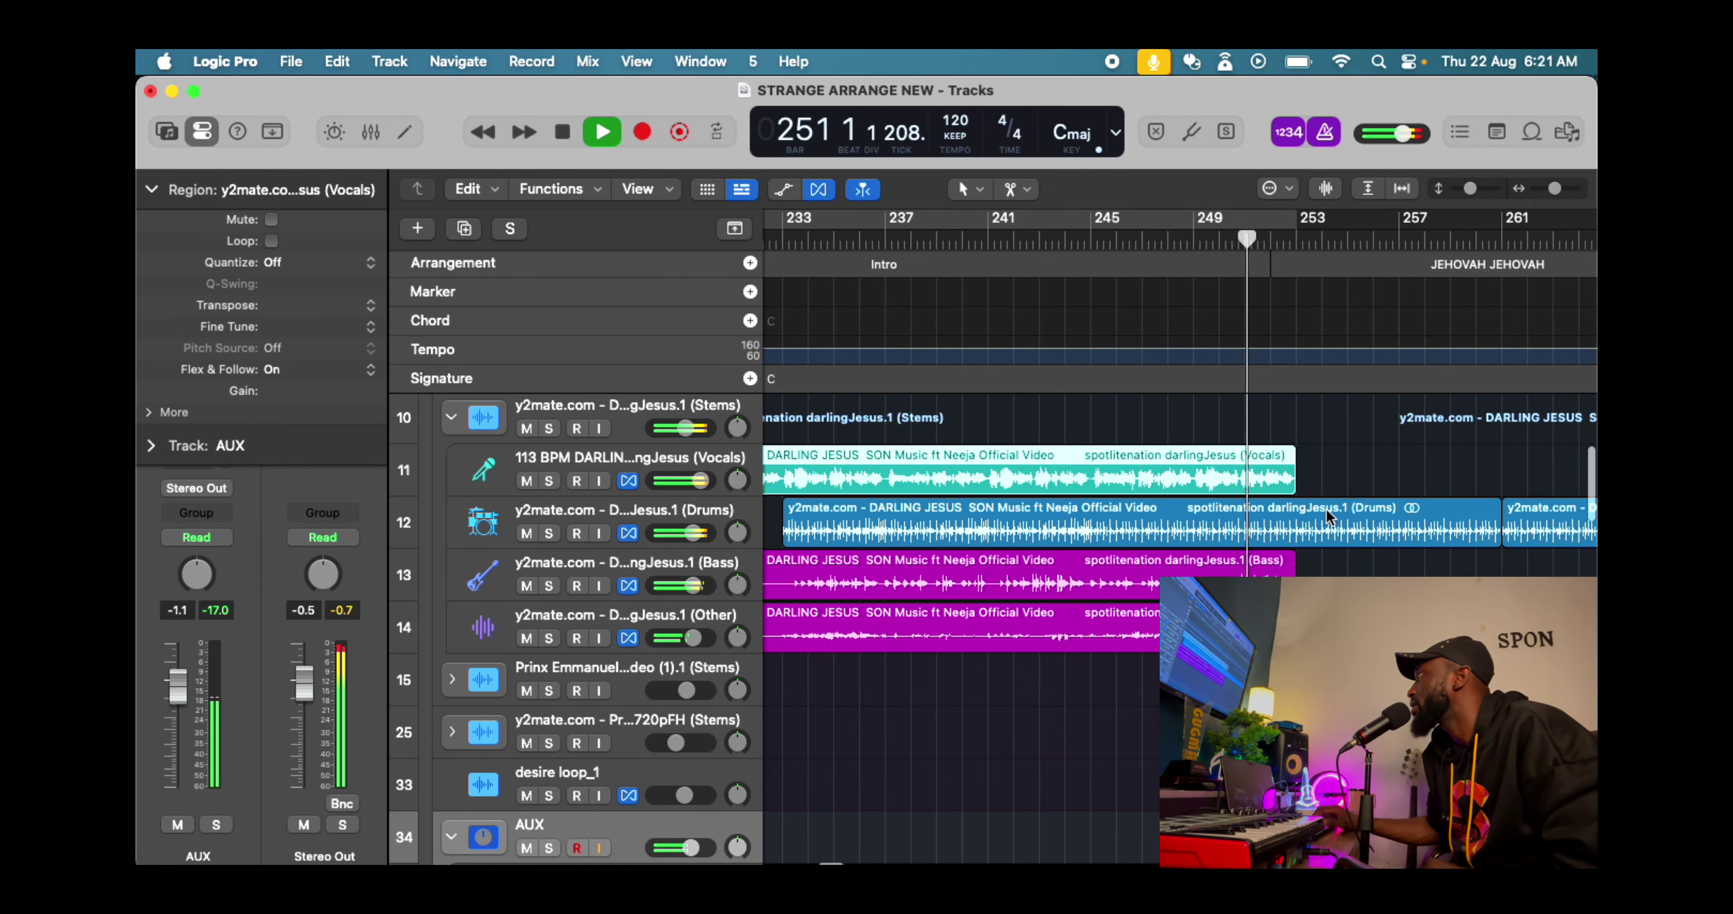
Play the JEHOVAH JEHOVAH section from bar 252 with one pause, examining the Darling Jesus drums and the AUX tracks
scroll(1339, 534, "down", 10)
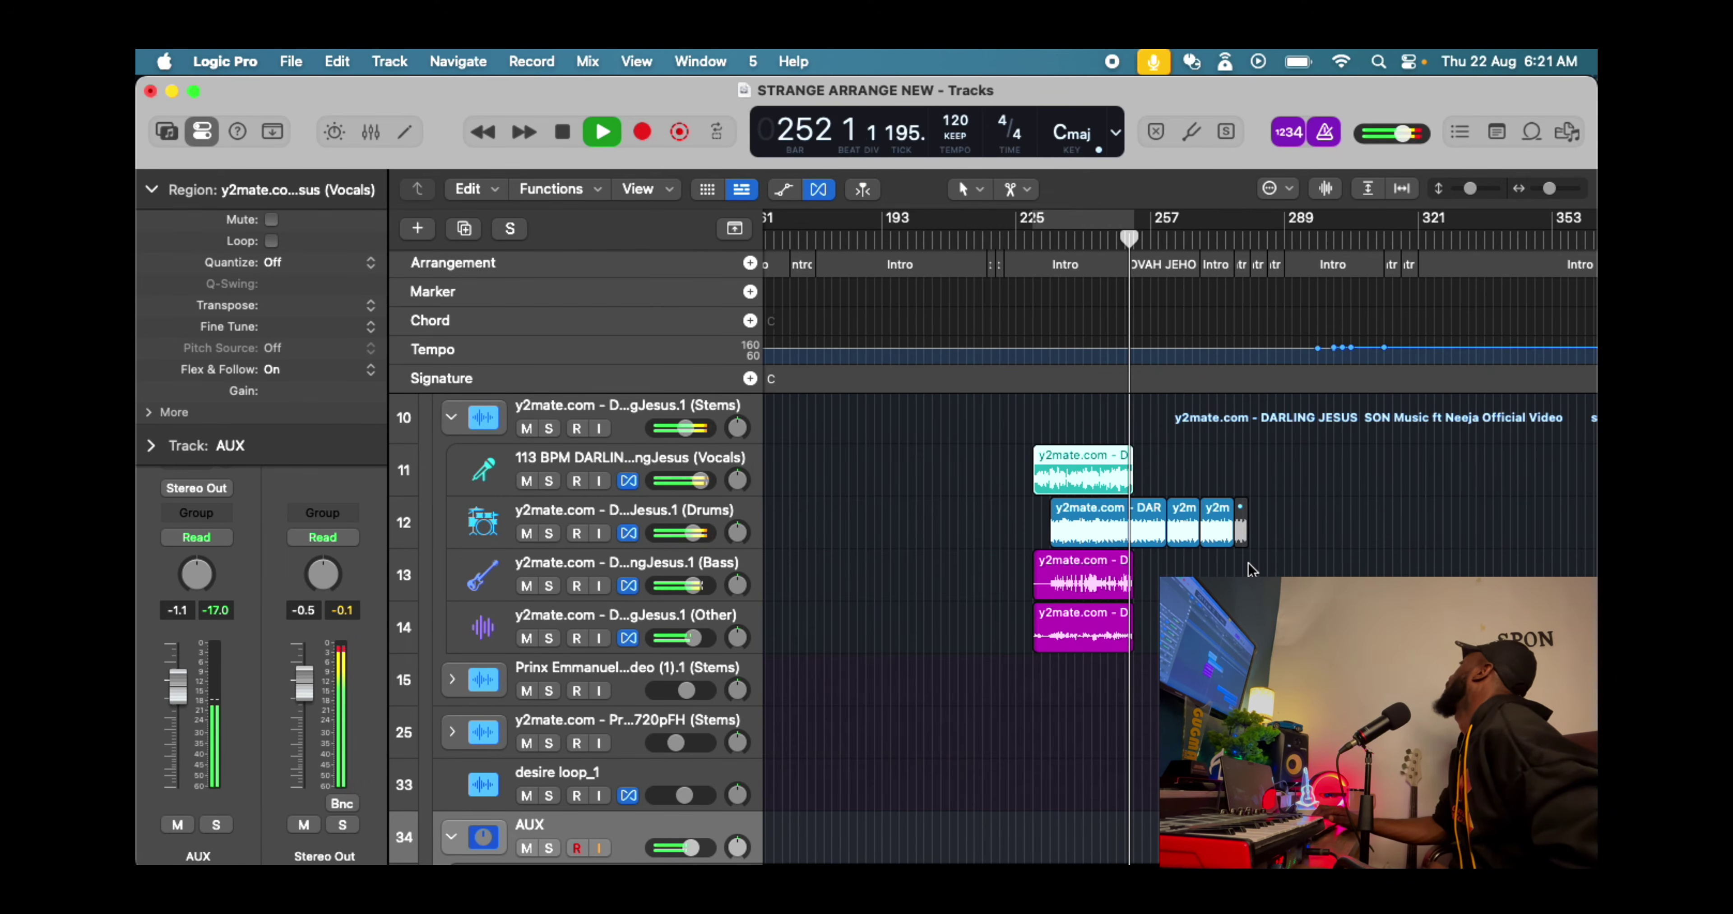
scroll(1199, 545, "up", 8)
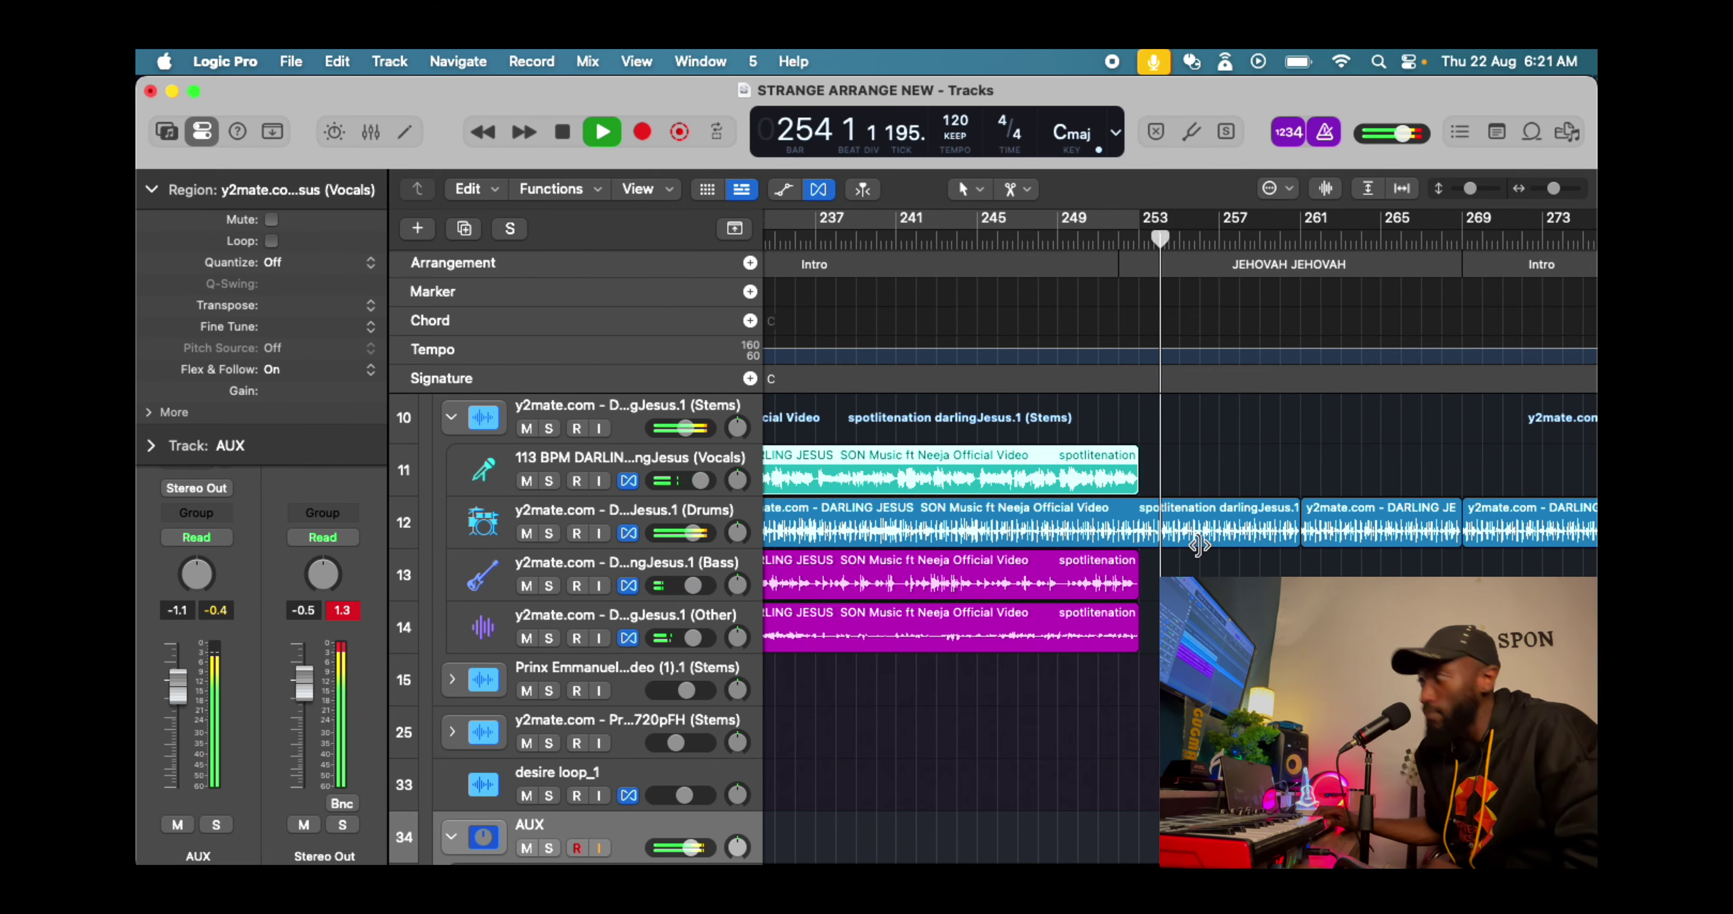
scroll(1200, 545, "down", 3)
scroll(1200, 545, "down", 2)
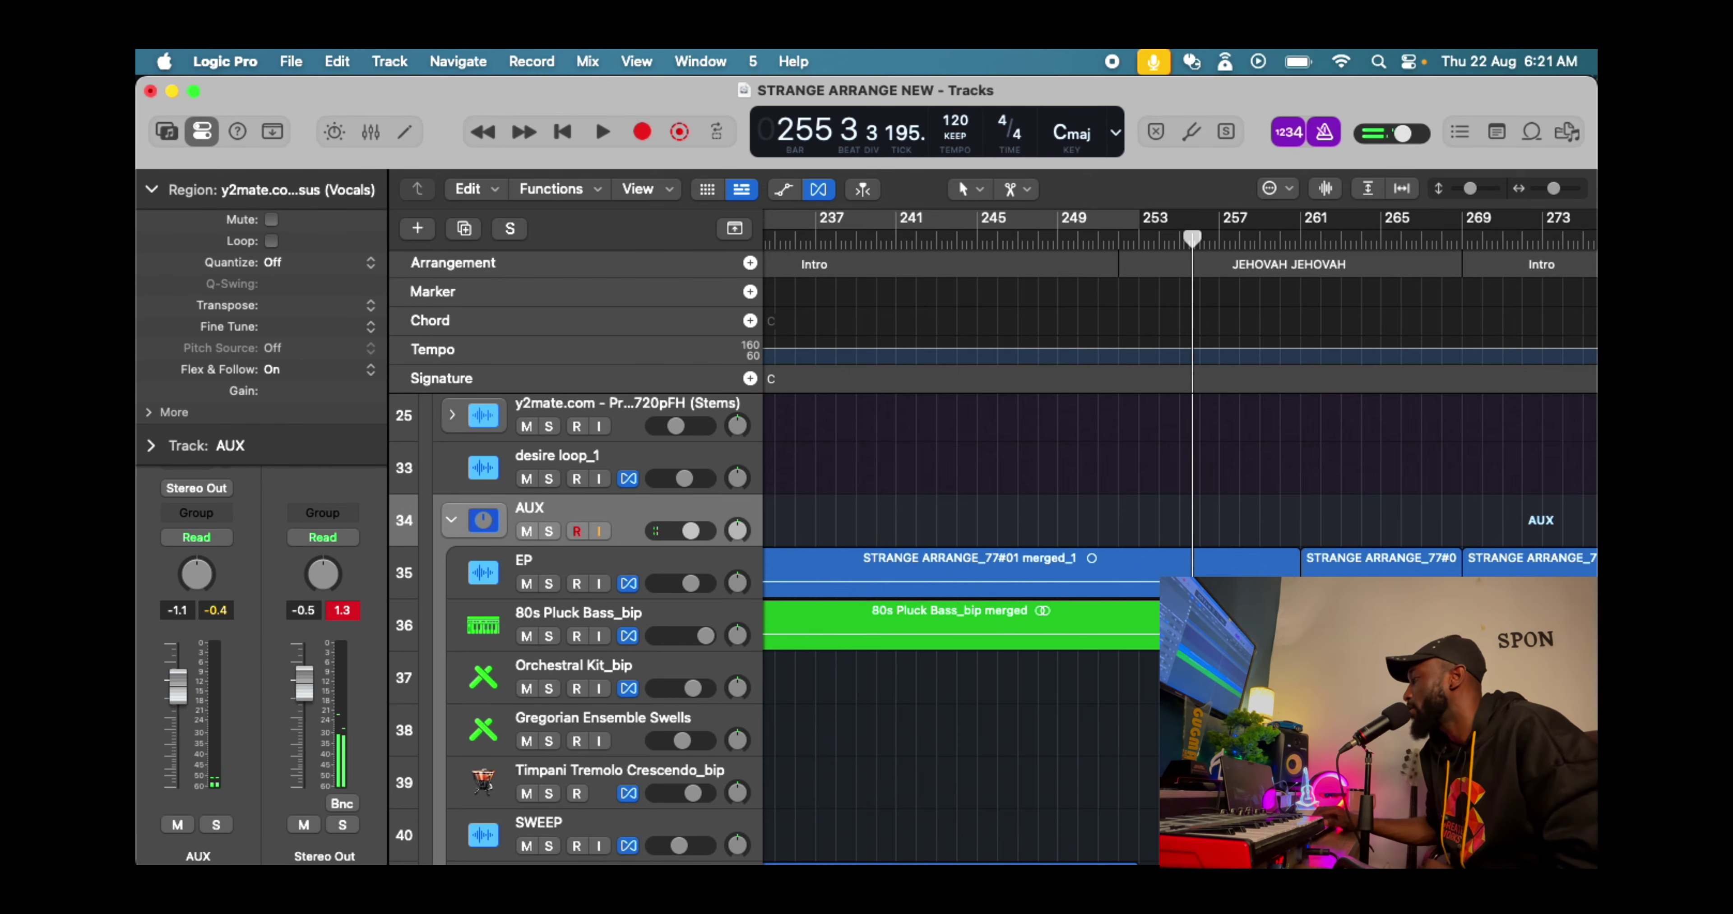
key("space")
scroll(1249, 480, "up", 8)
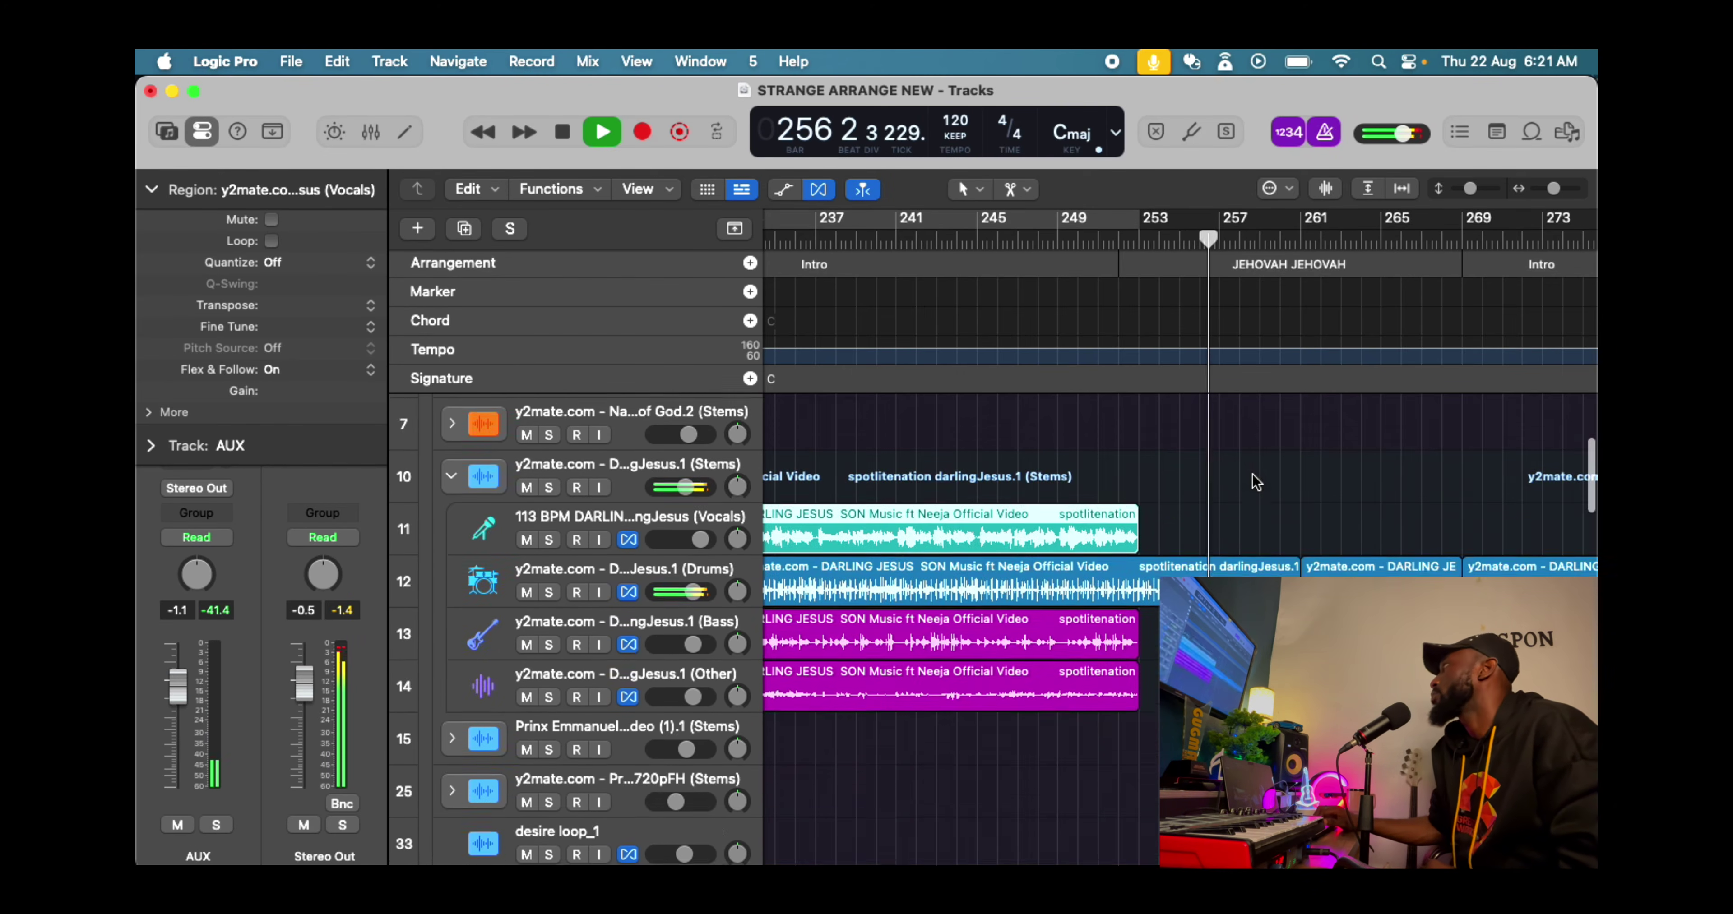
scroll(1257, 481, "up", 1)
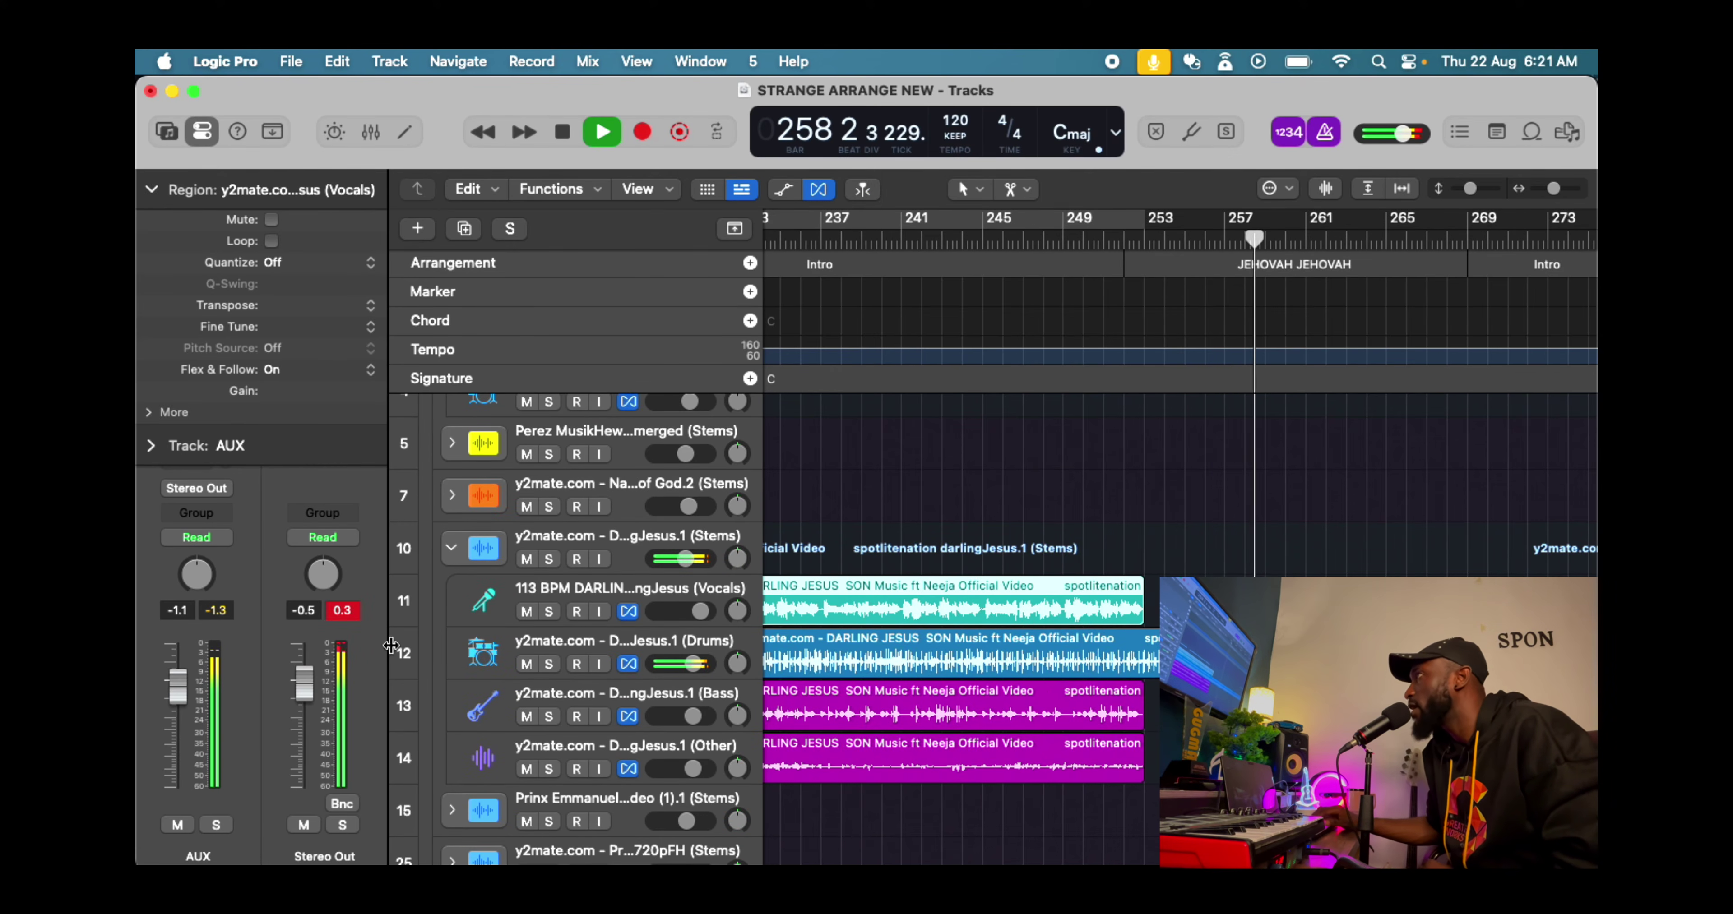
Reset the Stereo Out peak level, continue through the extended drum regions on track 12 and stop playback around bar 262
left_click(343, 612)
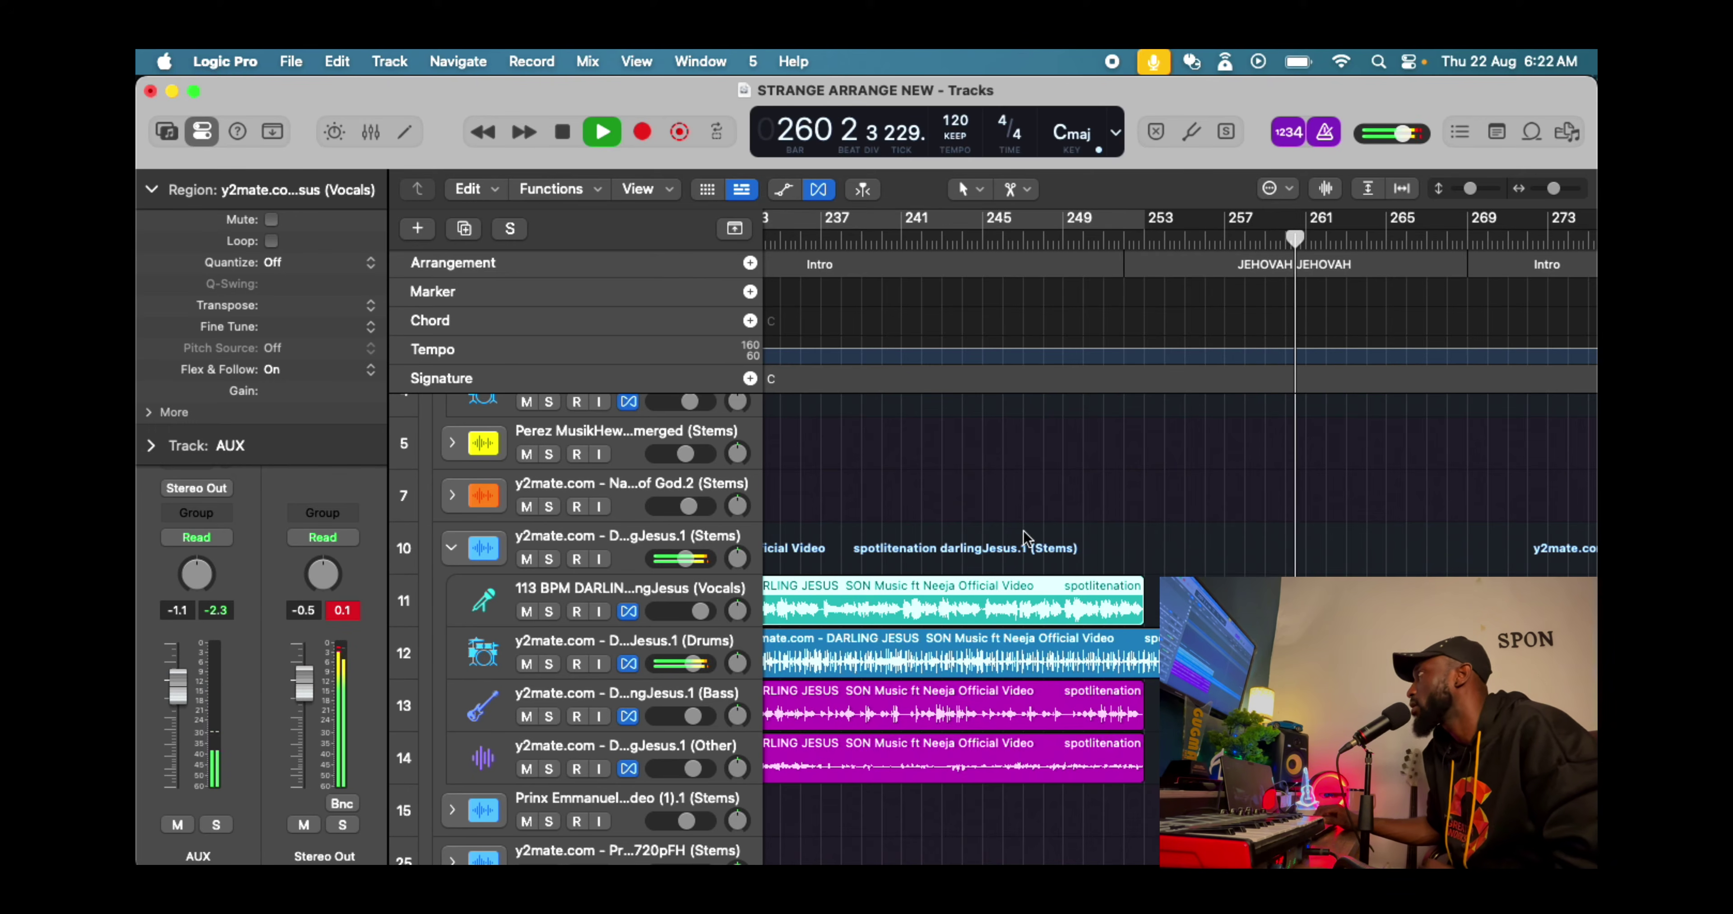
scroll(1322, 537, "down", 5)
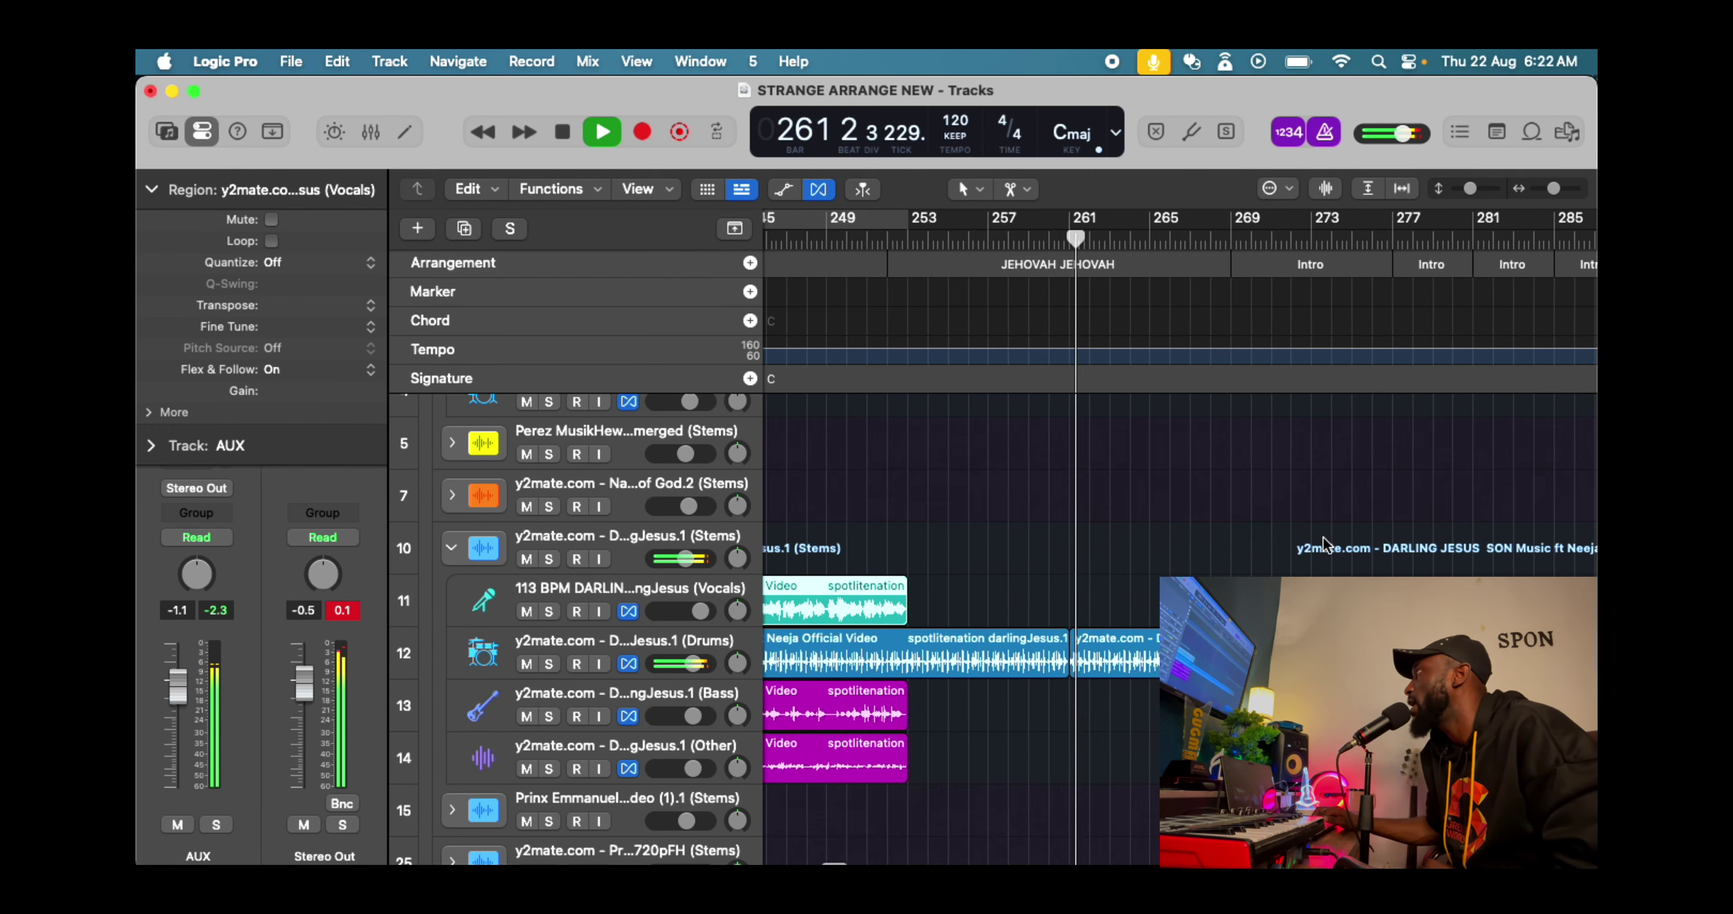
scroll(995, 503, "up", 5)
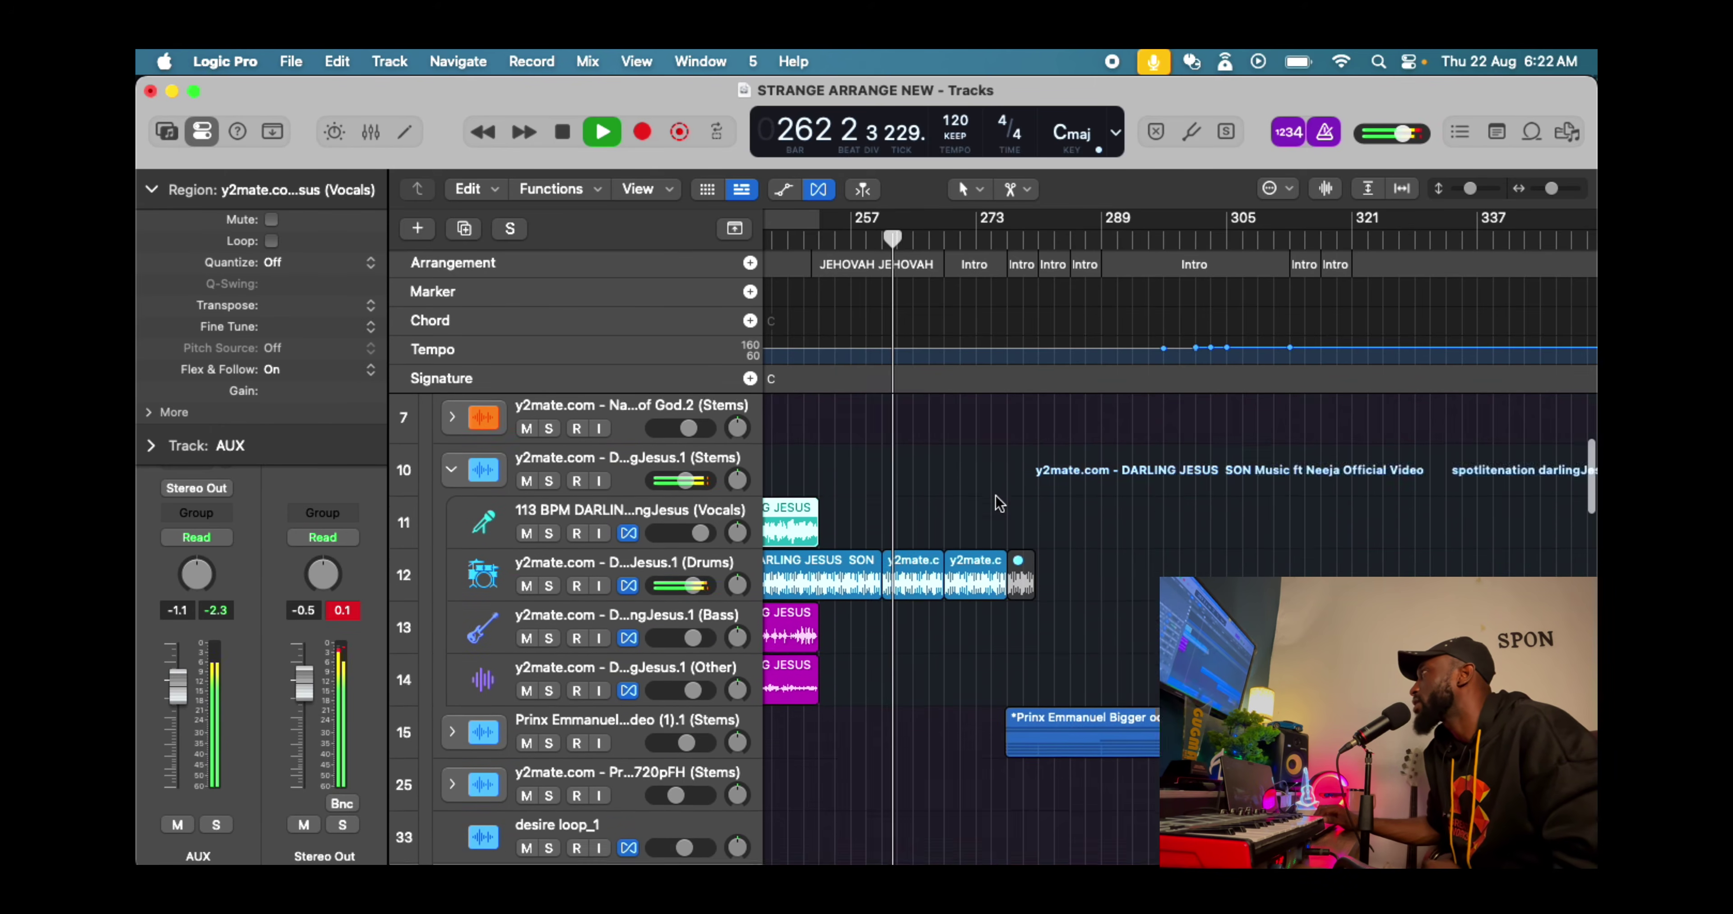
key("space")
scroll(995, 496, "down", 8)
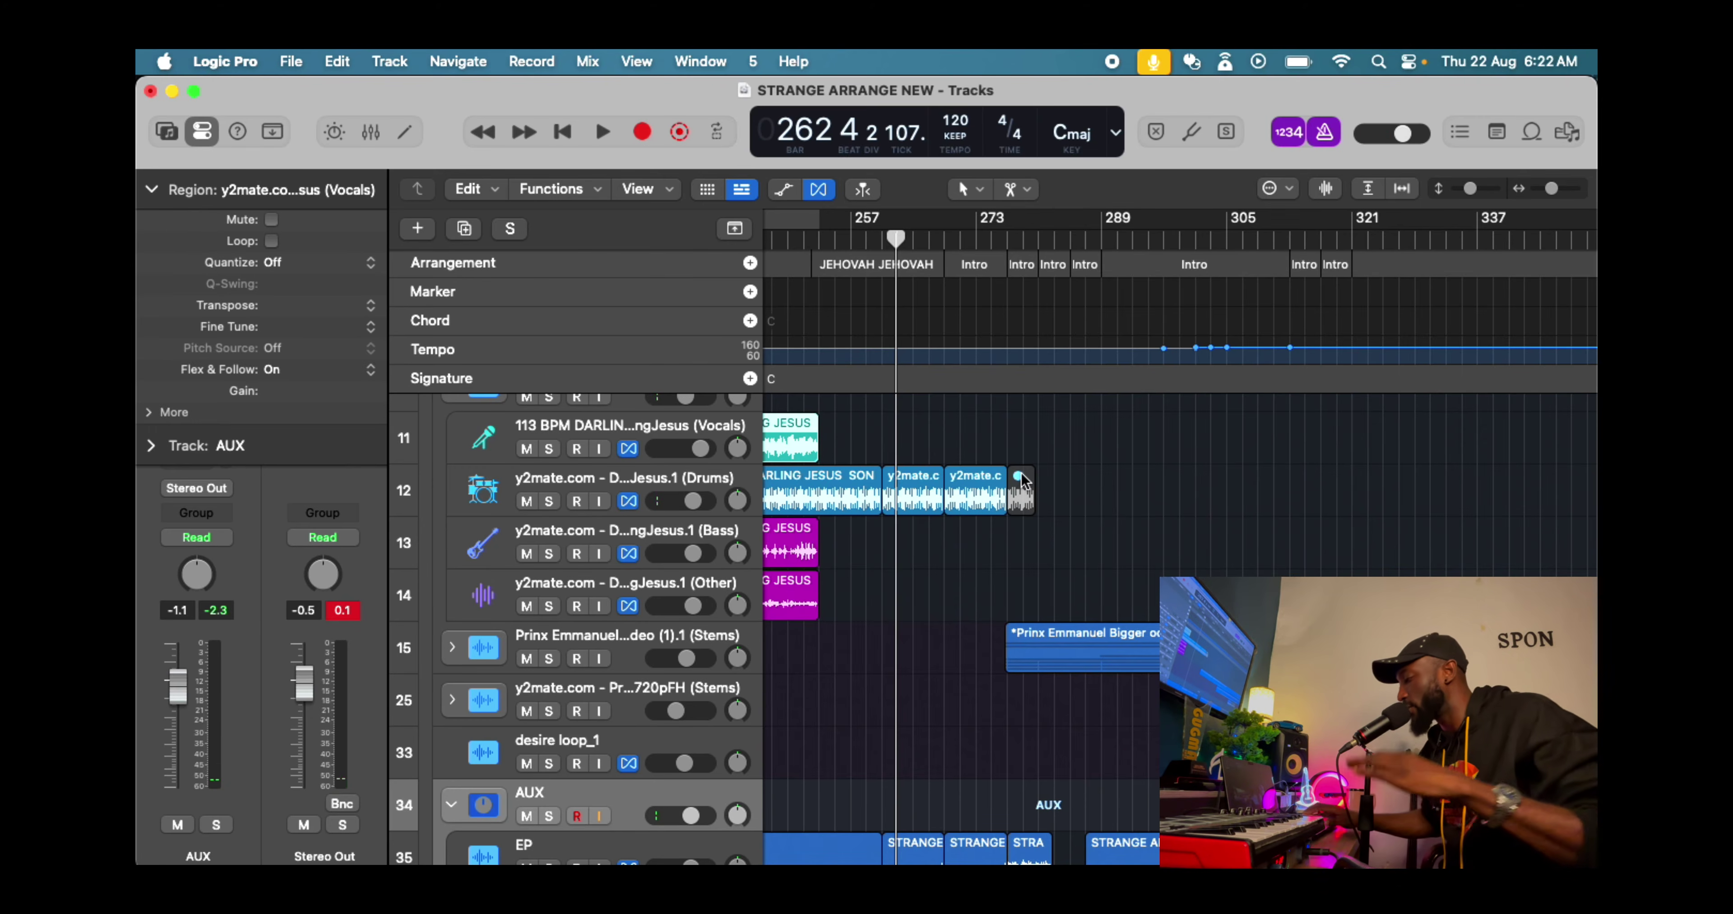
Audition the arrangement around bar 267 with the AUX tracks in view and resume playback from about bar 273
key("space")
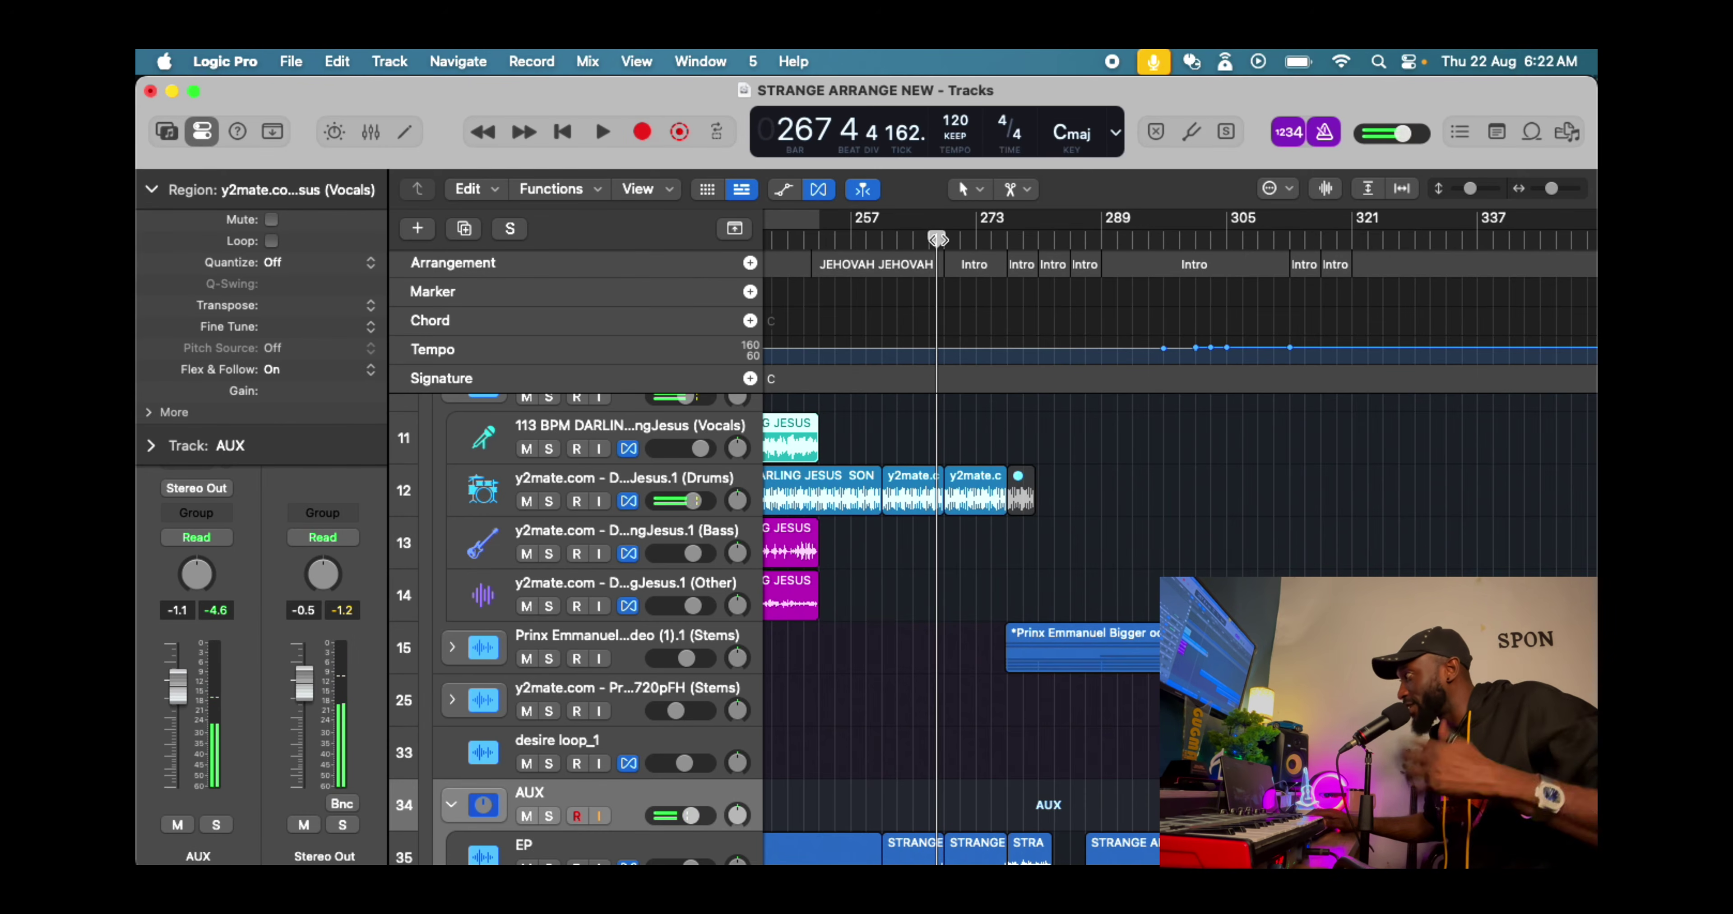
scroll(956, 236, "down", 5)
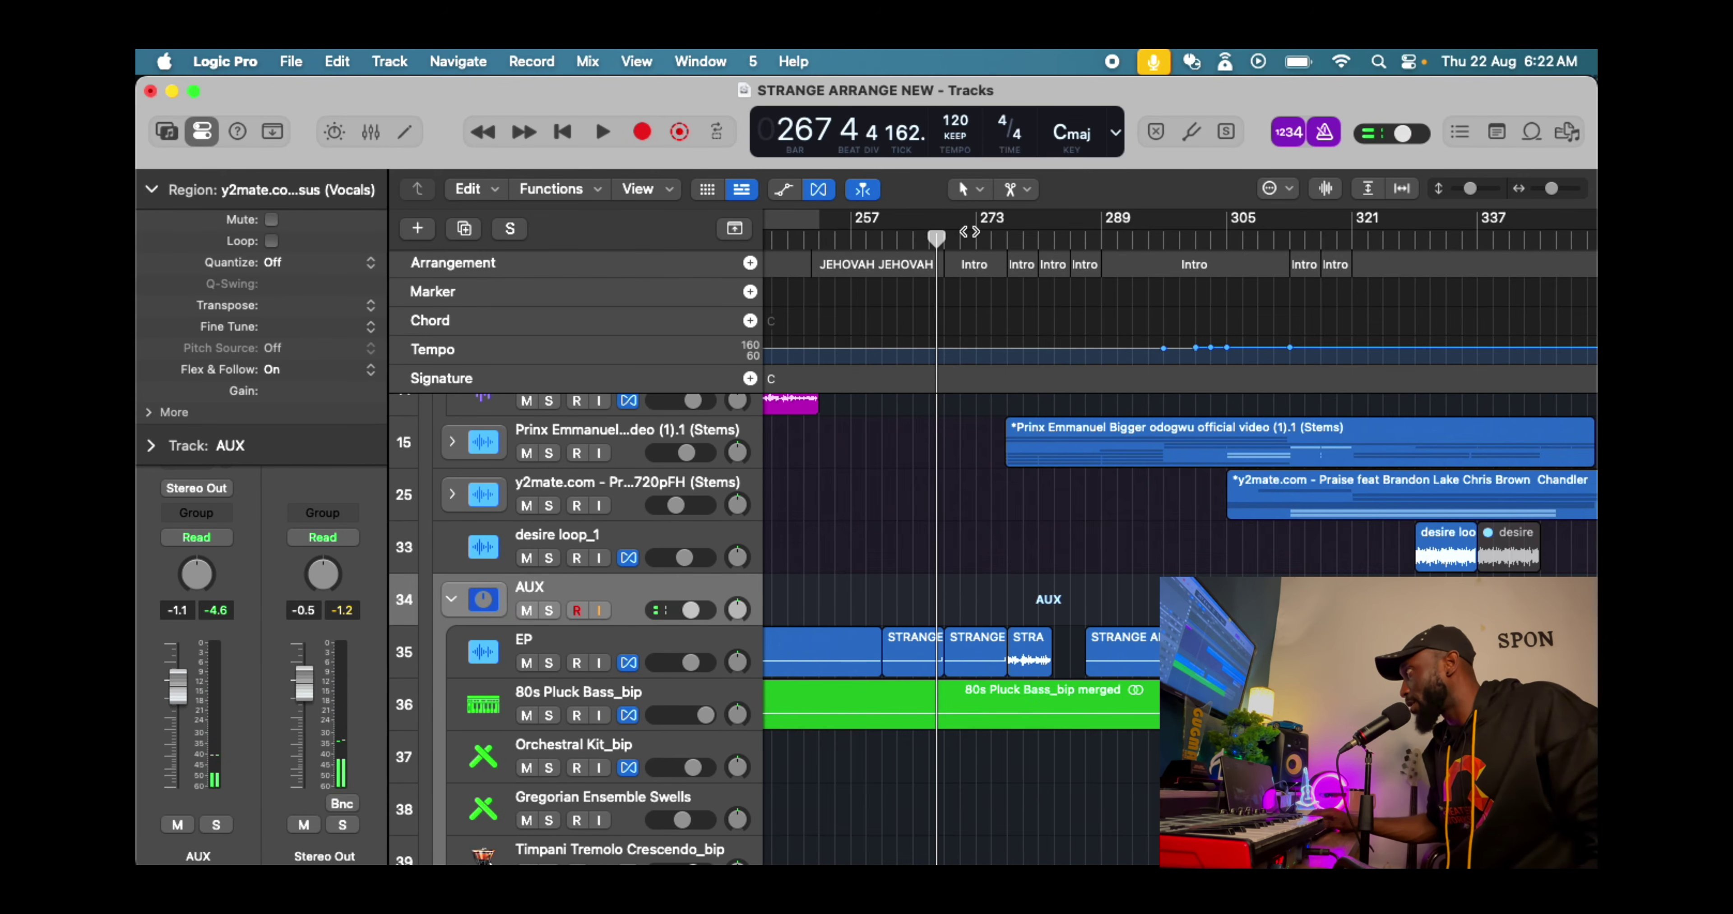
key("space")
left_click(973, 241)
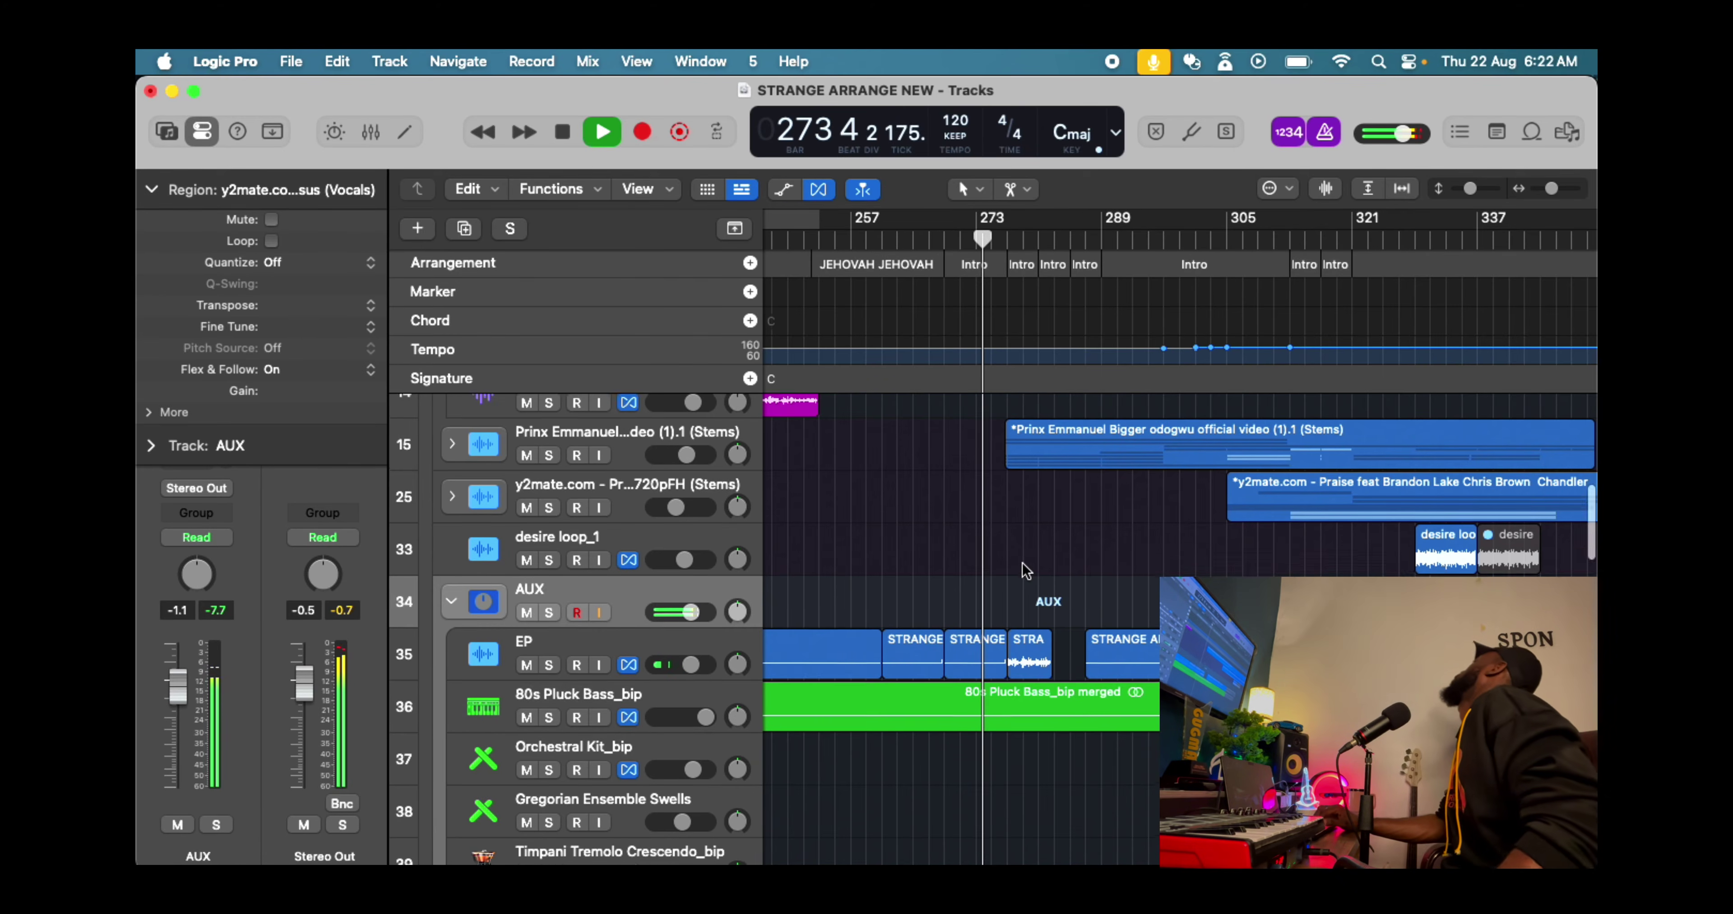
Play the transition from the Darling Jesus drums into the track 15 stems, viewing the regions around bar 277
scroll(1021, 563, "up", 5)
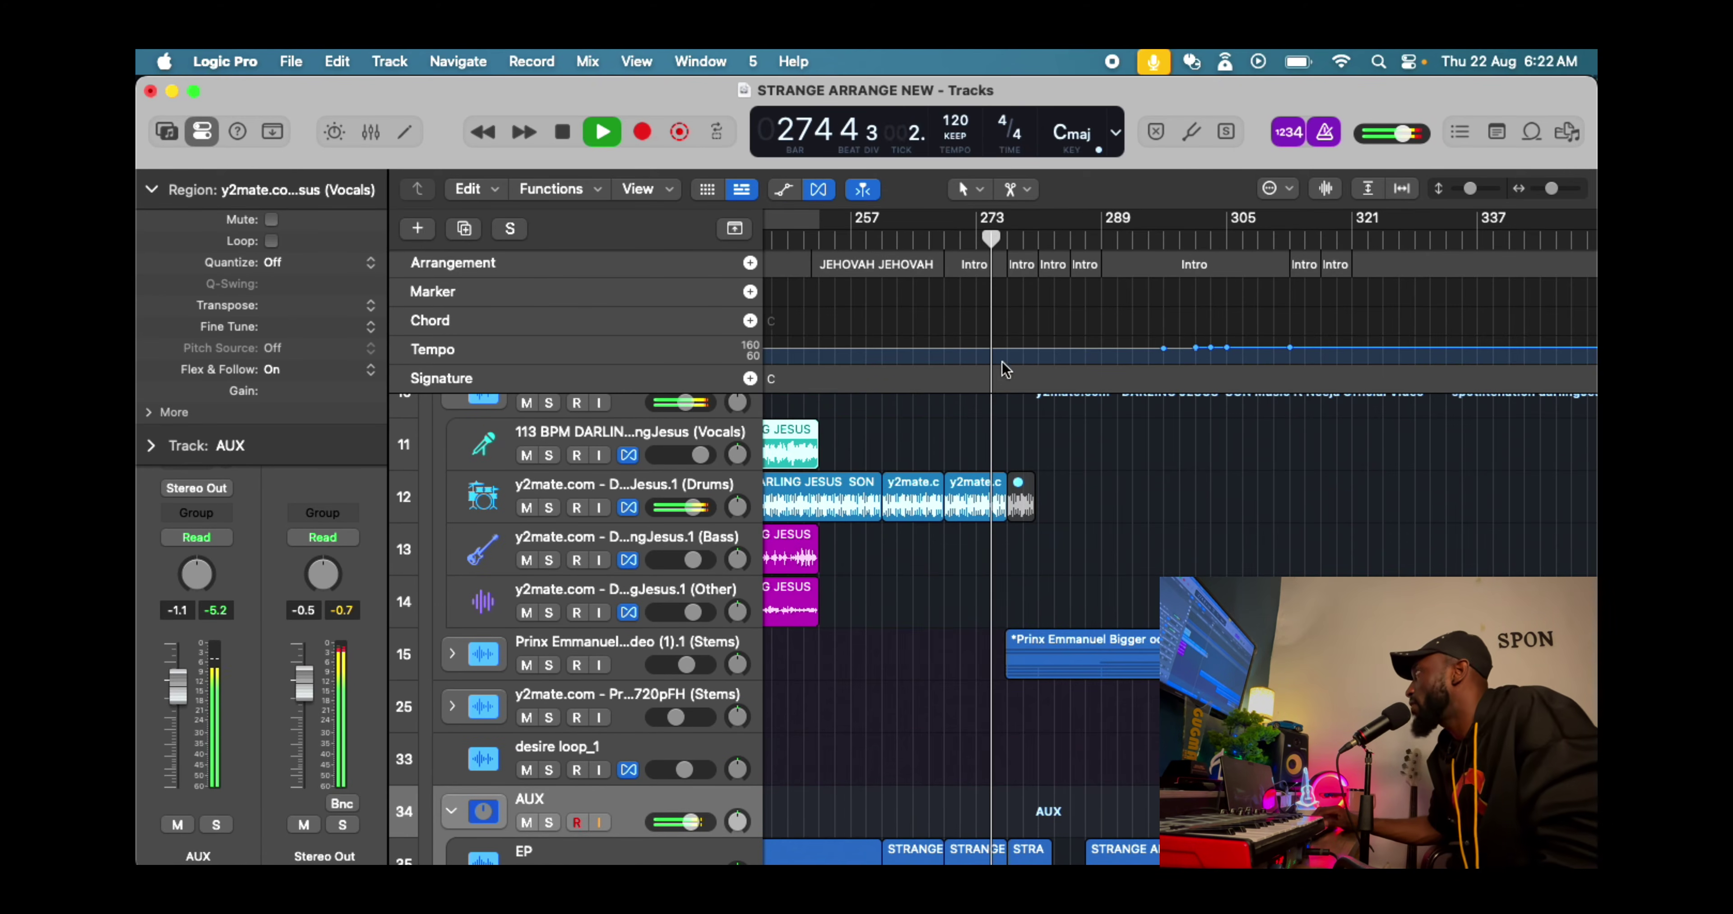
scroll(1113, 496, "up", 3)
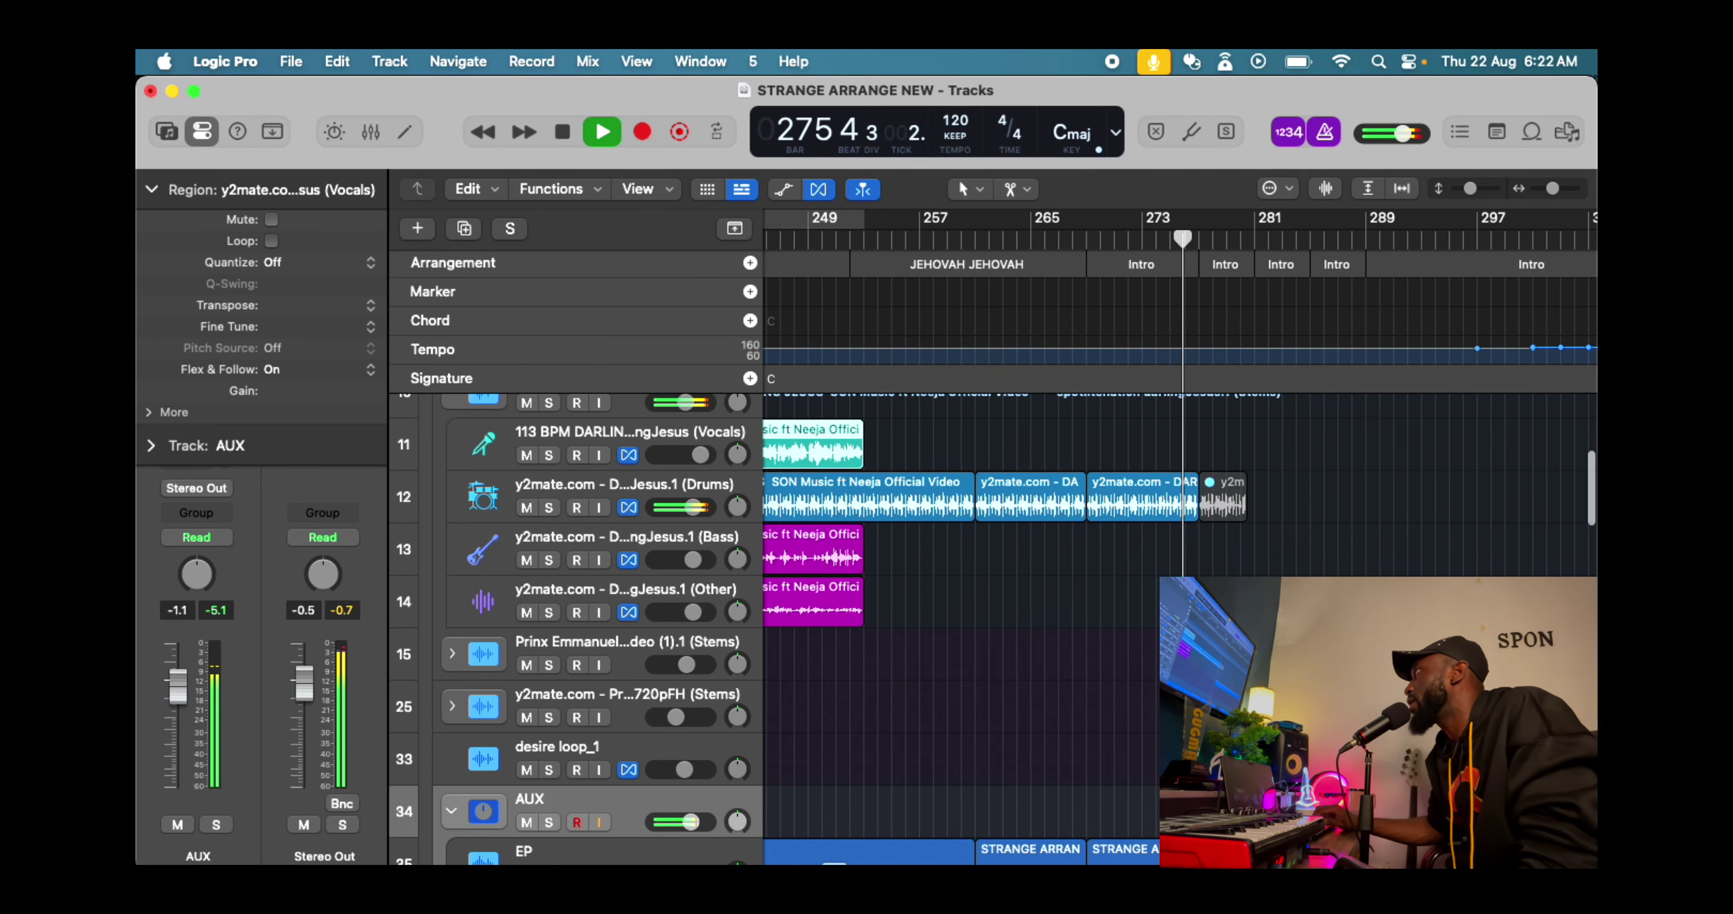
scroll(1216, 548, "up", 3)
scroll(1104, 534, "left", 3)
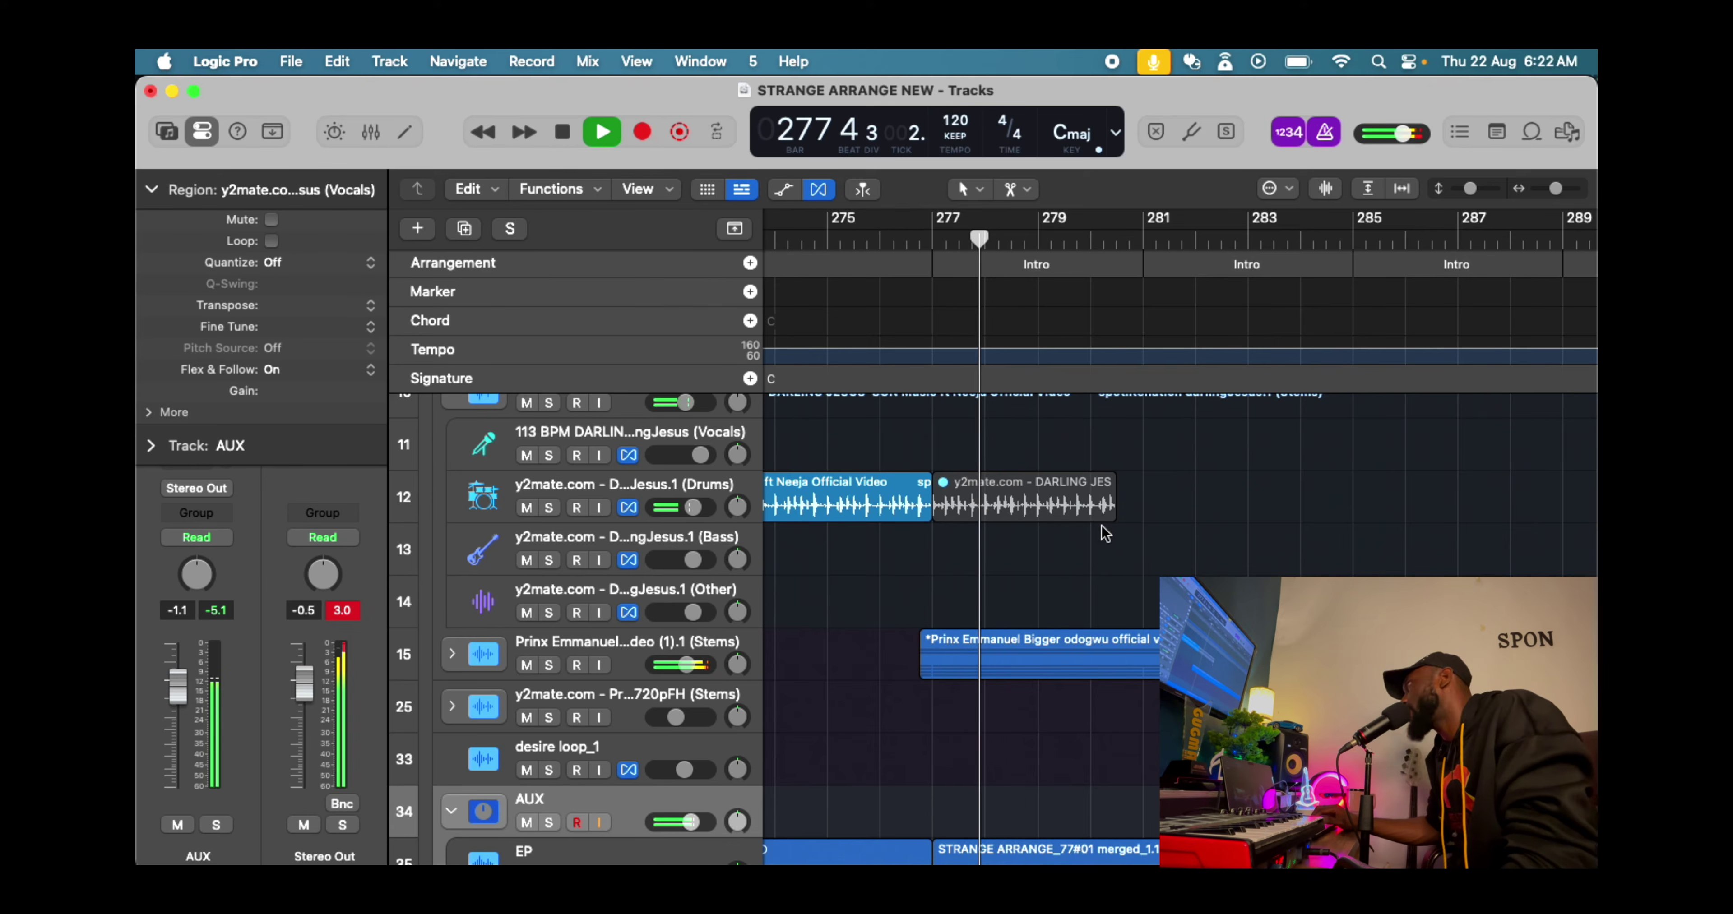
scroll(1126, 574, "down", 4)
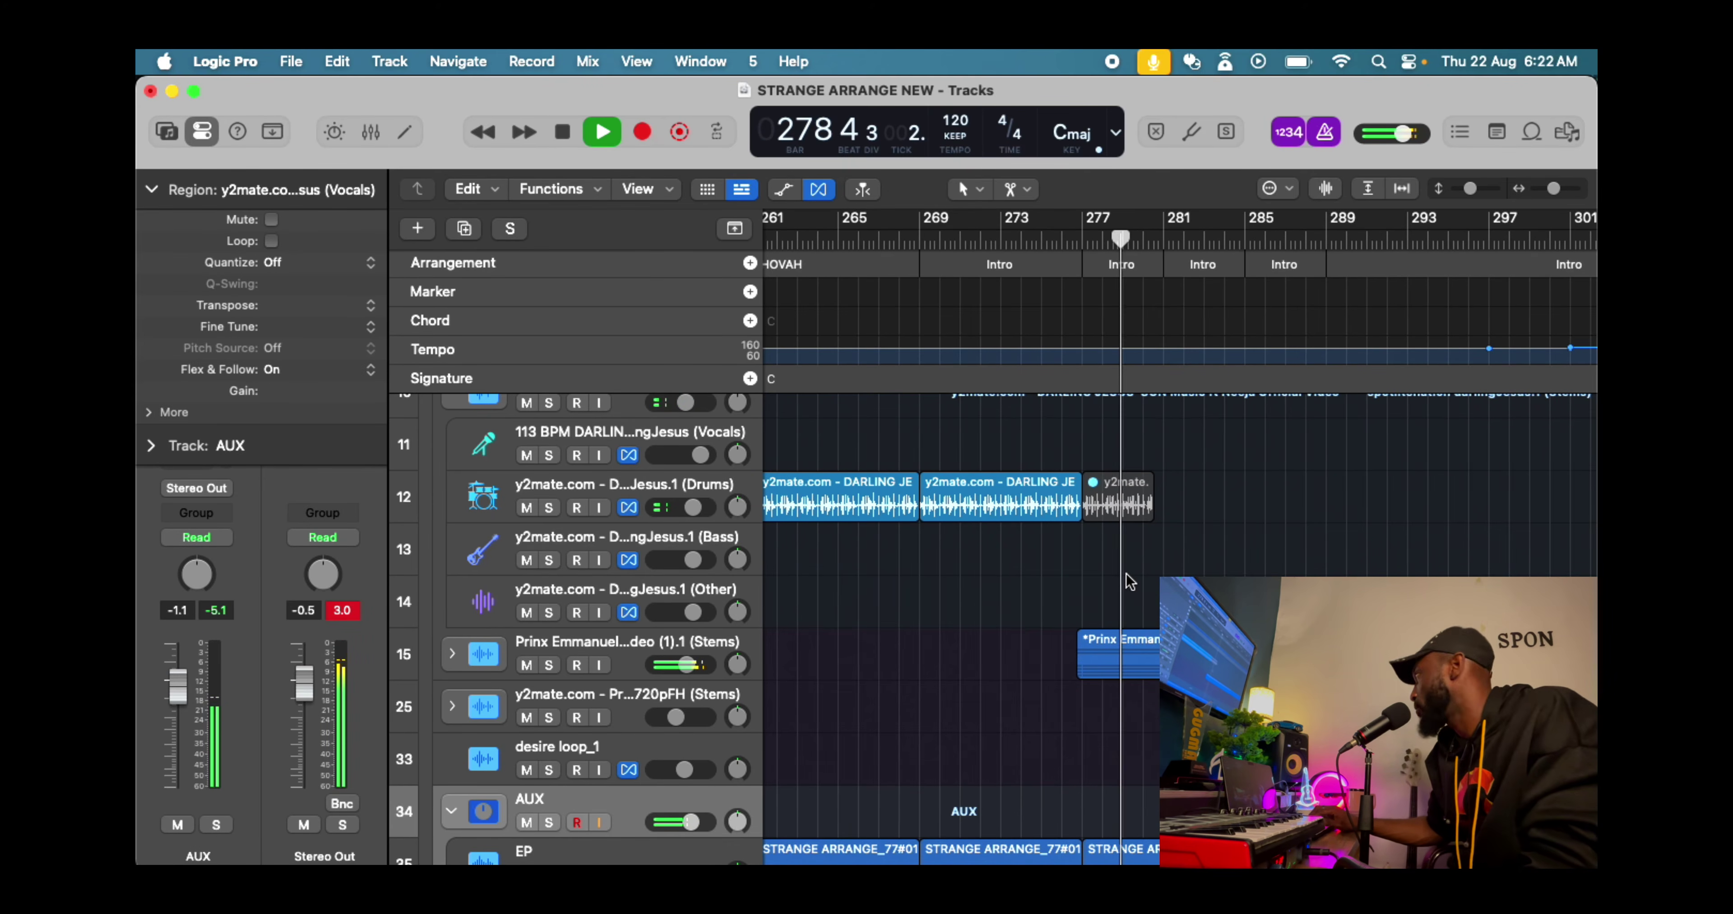
Stop playback, move the playhead back to bar 276 and briefly replay the start of the transition
key("space")
key("comma")
key("comma")
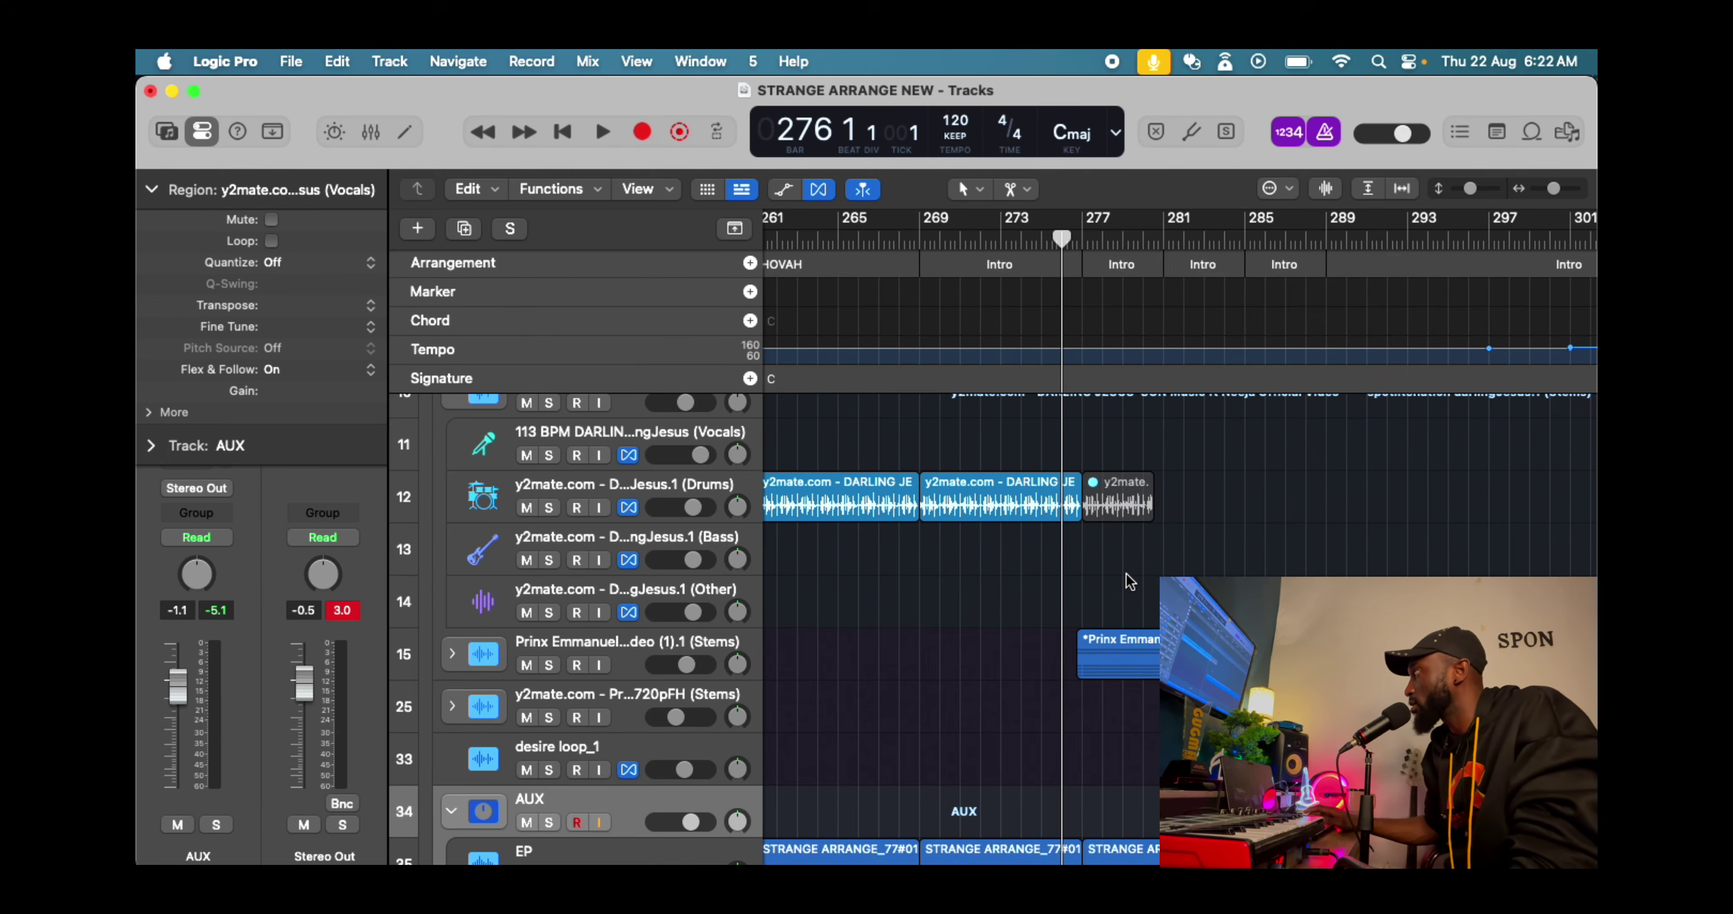
key("space")
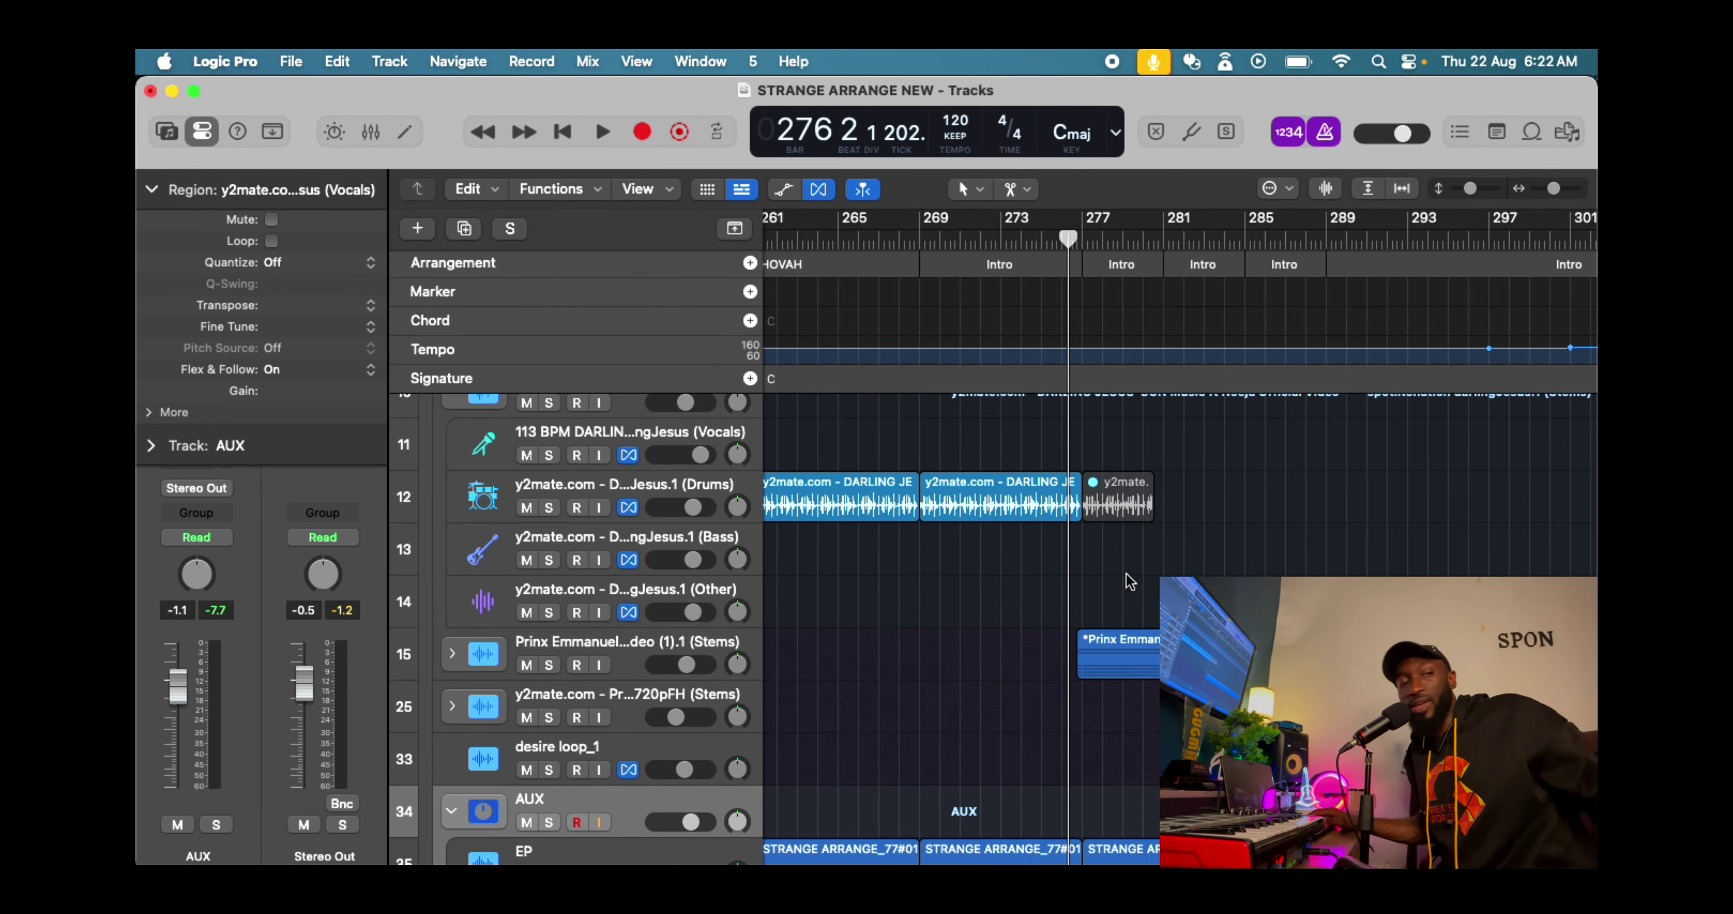
Play from bar 276 with the track 15 Prinx Emmanuel stems stack expanded, stopping around bar 284
key("space")
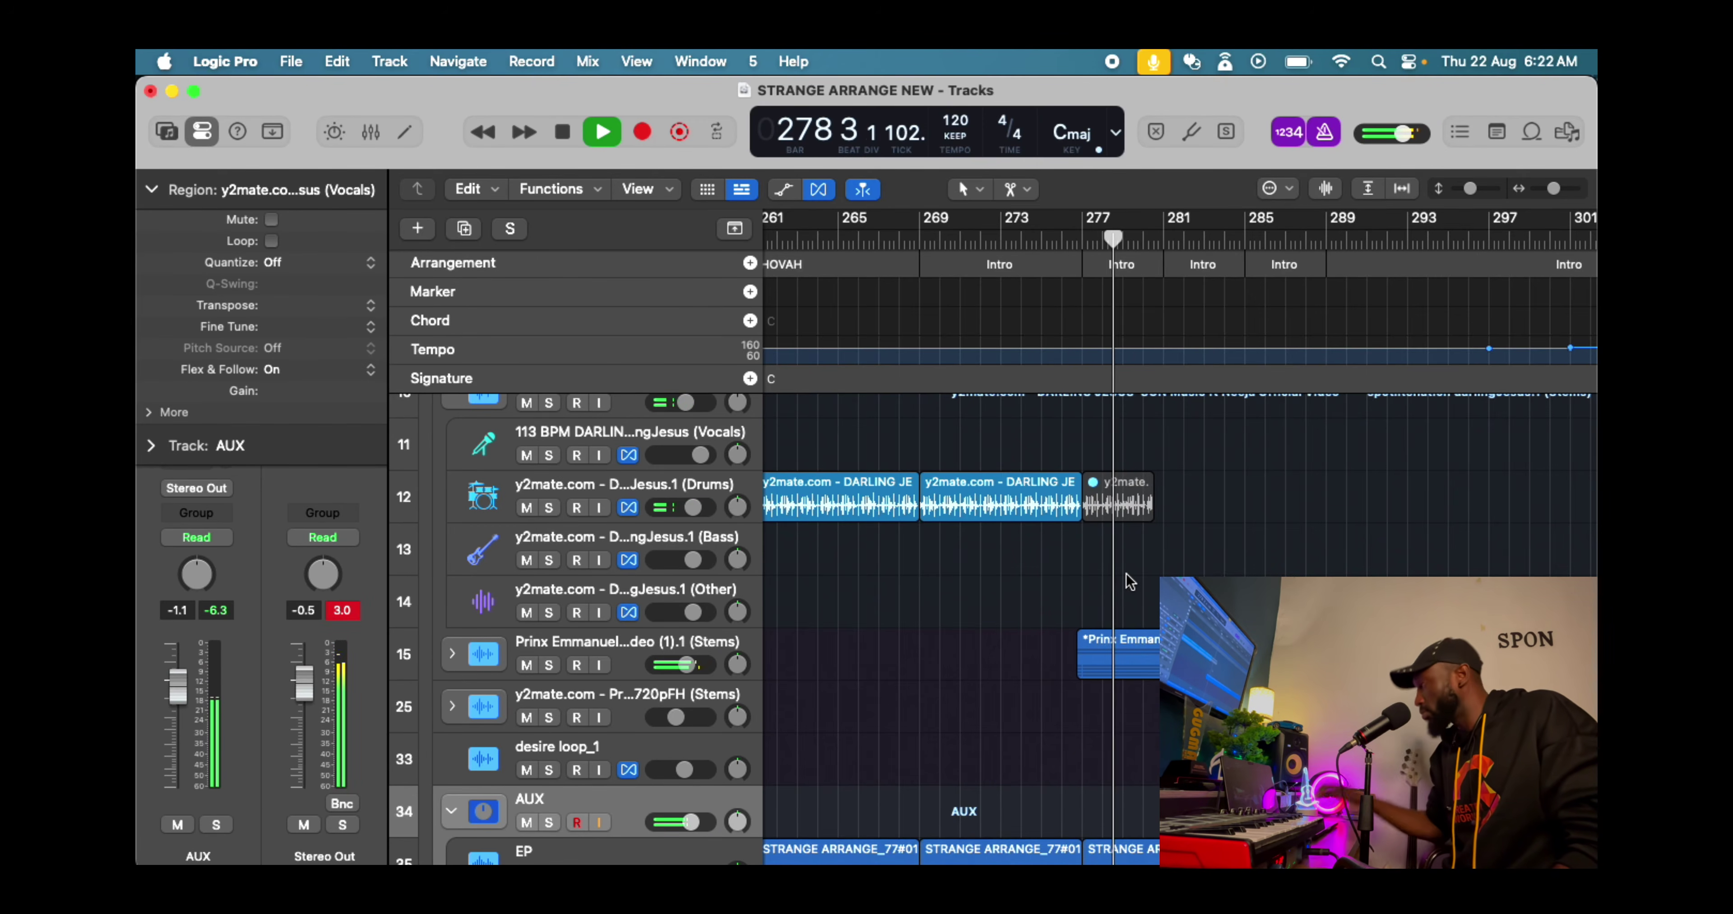
left_click(451, 653)
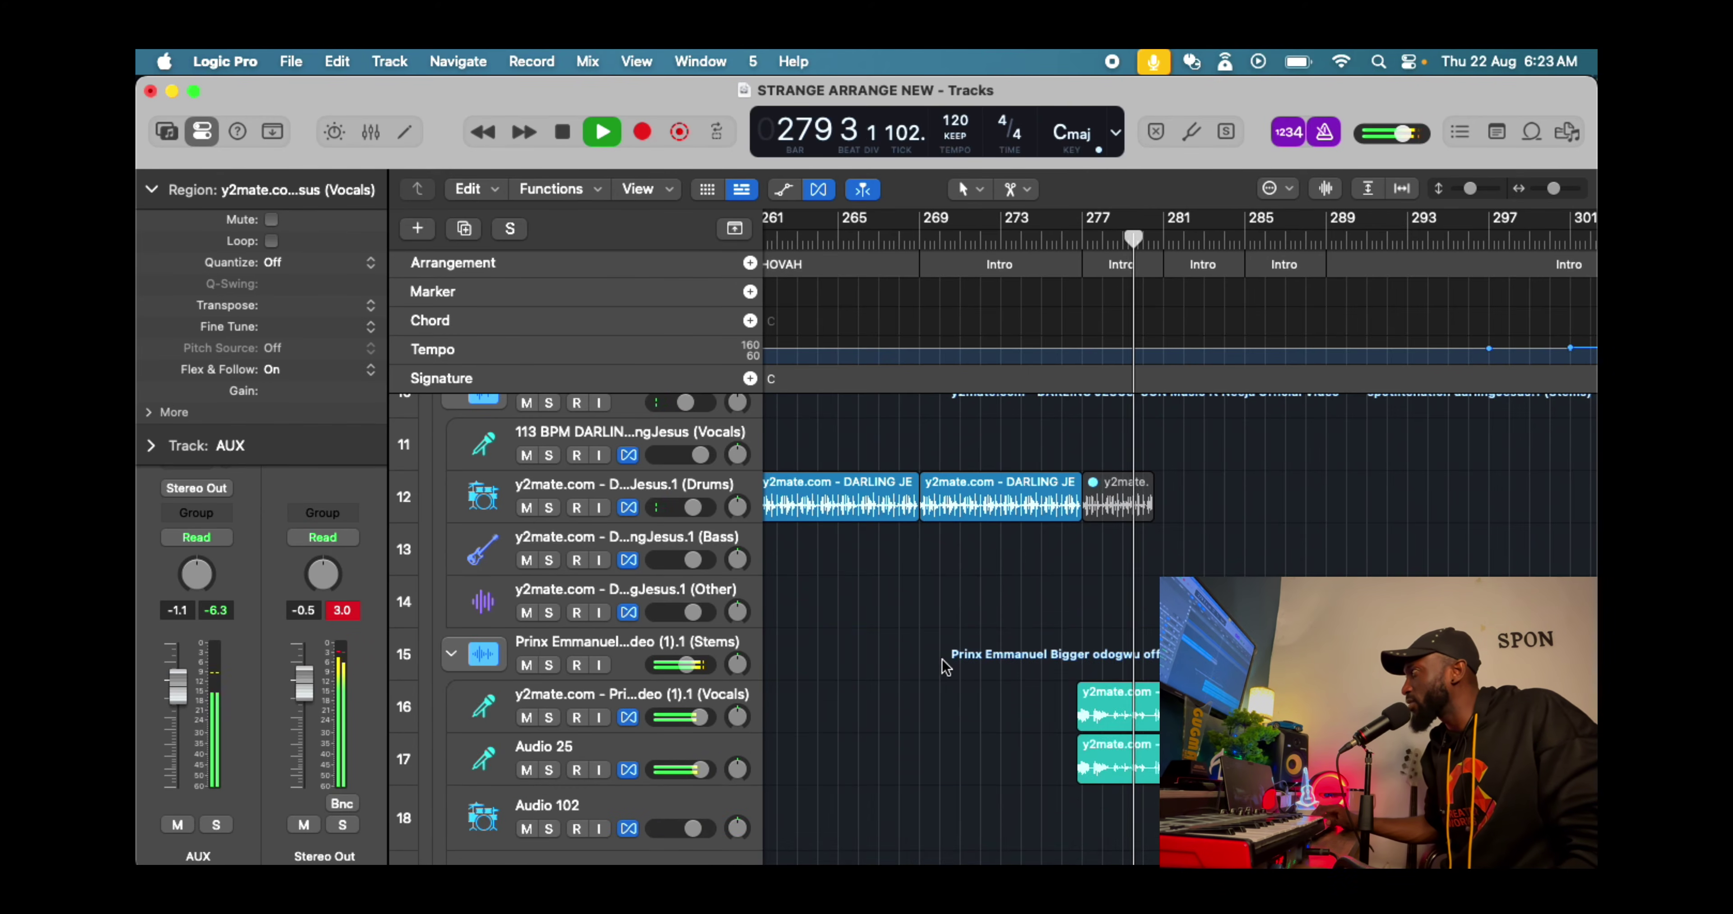
scroll(956, 666, "down", 5)
scroll(975, 673, "down", 5)
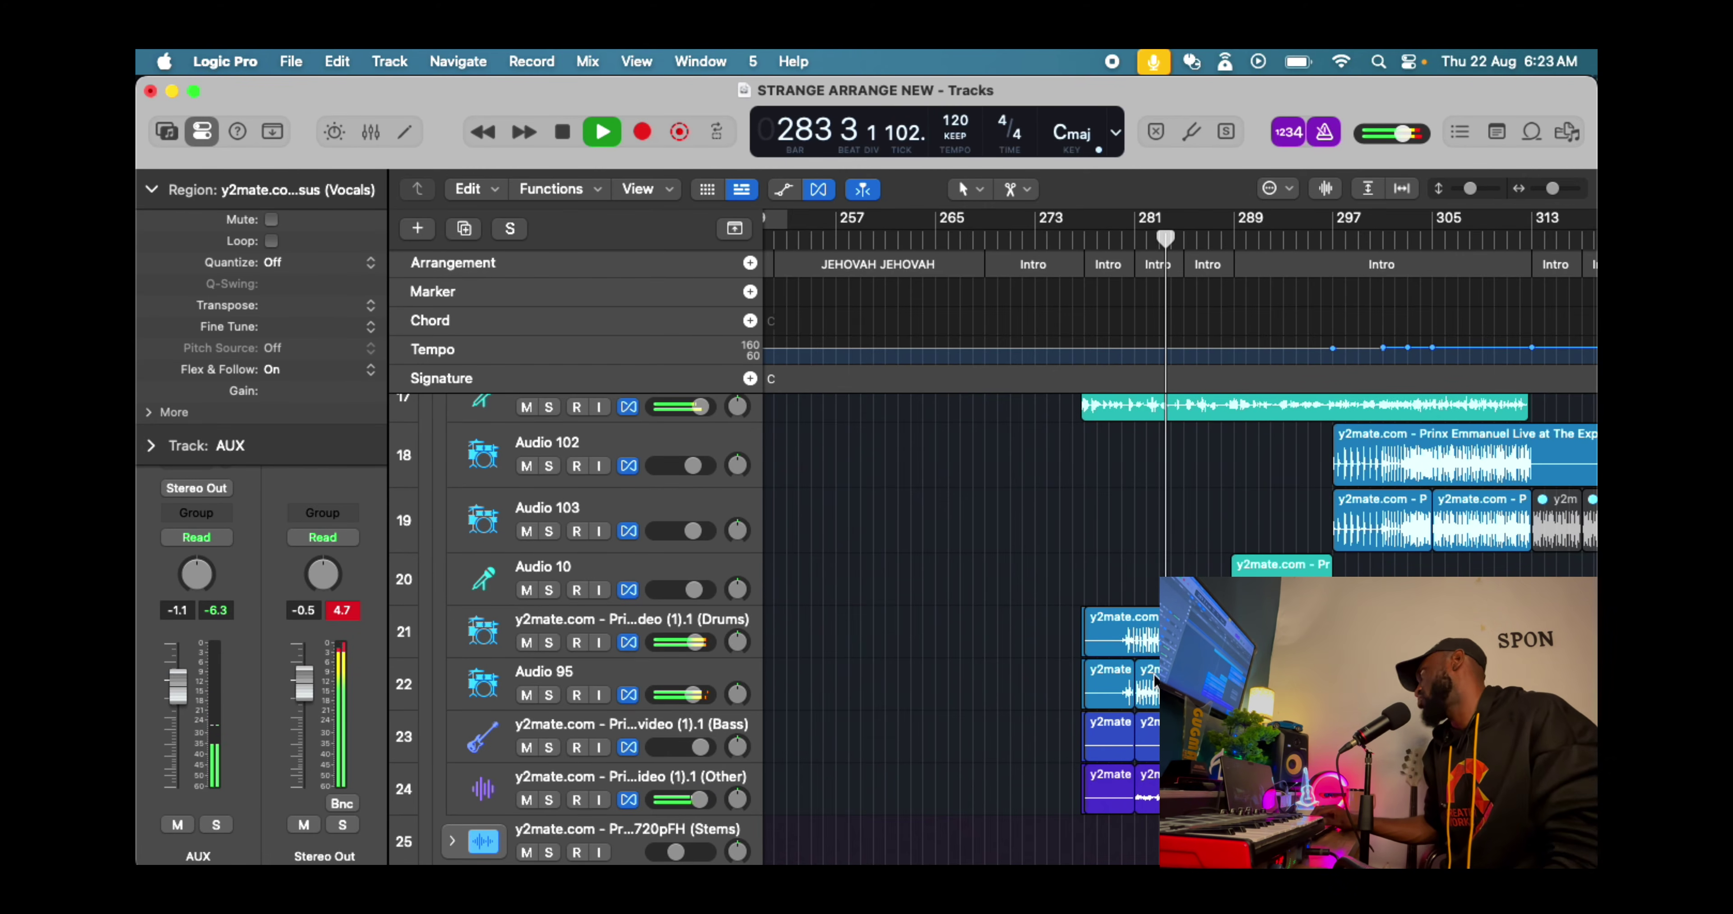
scroll(1144, 666, "up", 3)
key("space")
scroll(925, 551, "up", 1)
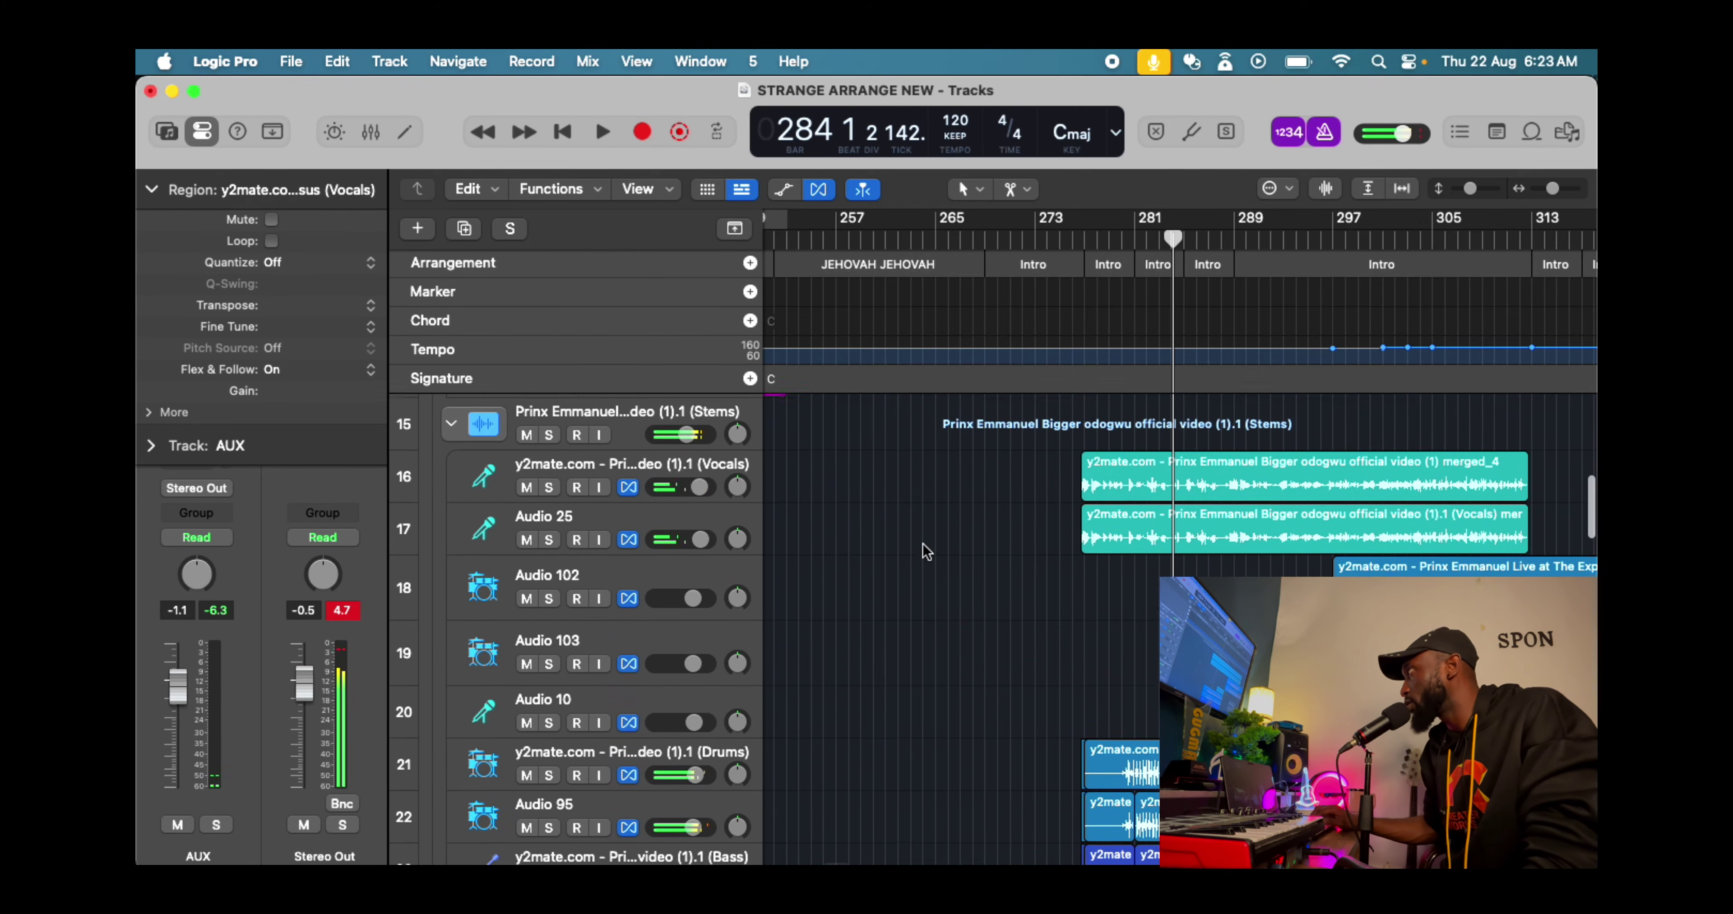
Review the Prinx Emmanuel stem tracks and resume playback from bar 284, following the regions through about bar 291
scroll(926, 551, "up", 1)
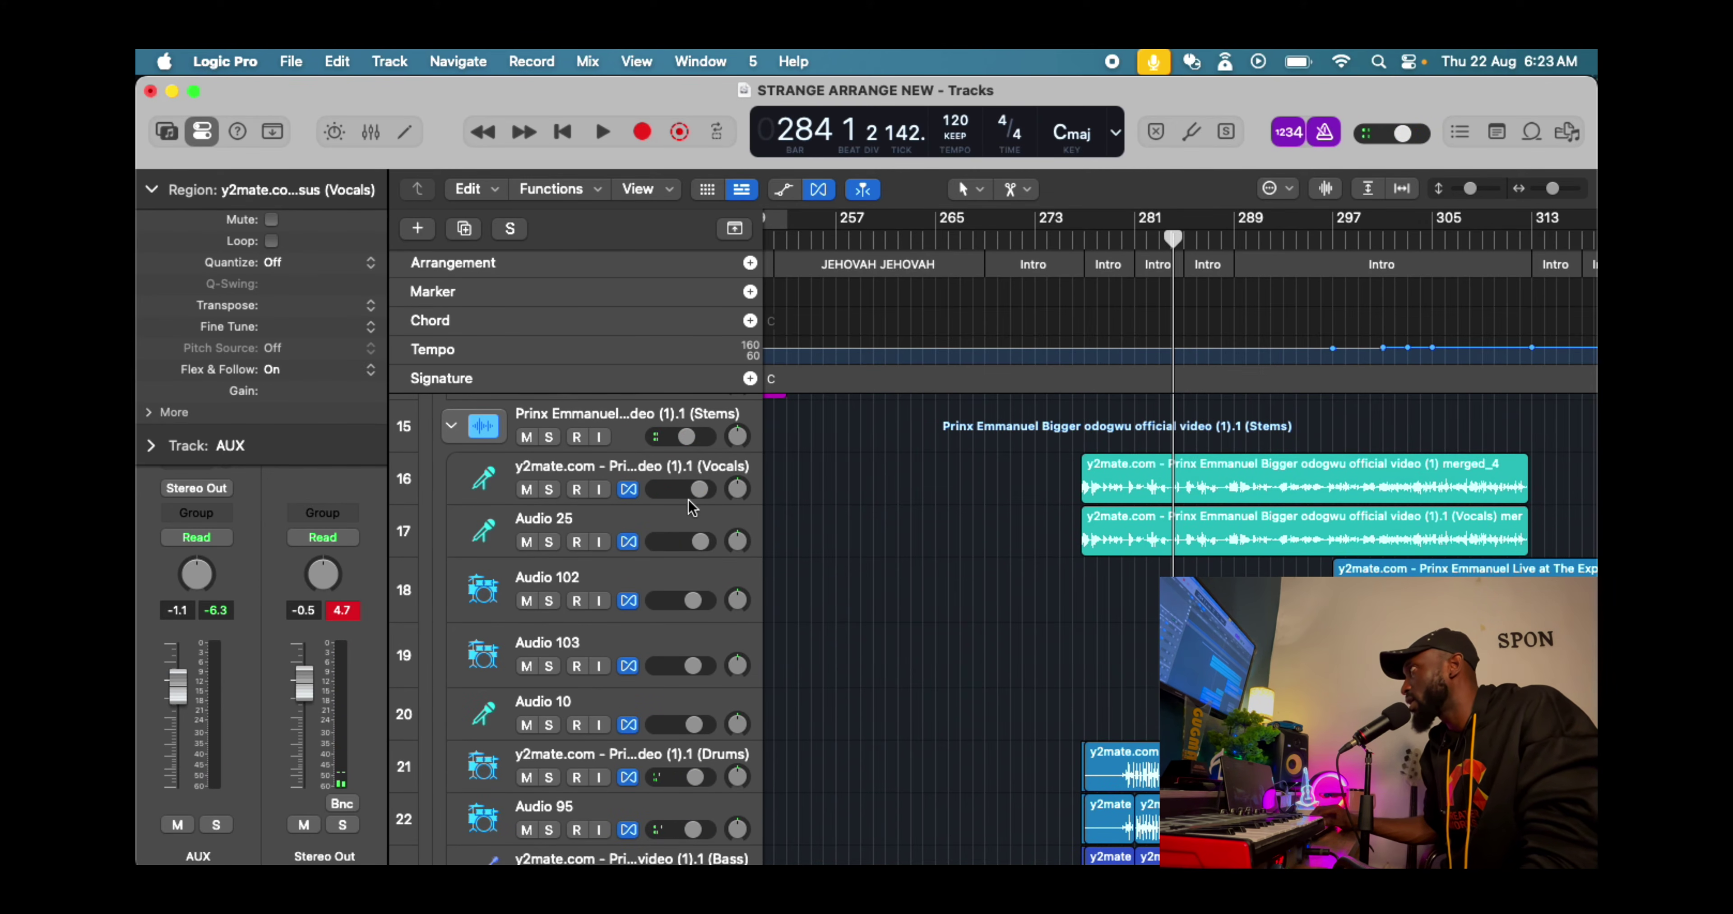
scroll(863, 616, "down", 2)
scroll(929, 662, "up", 2)
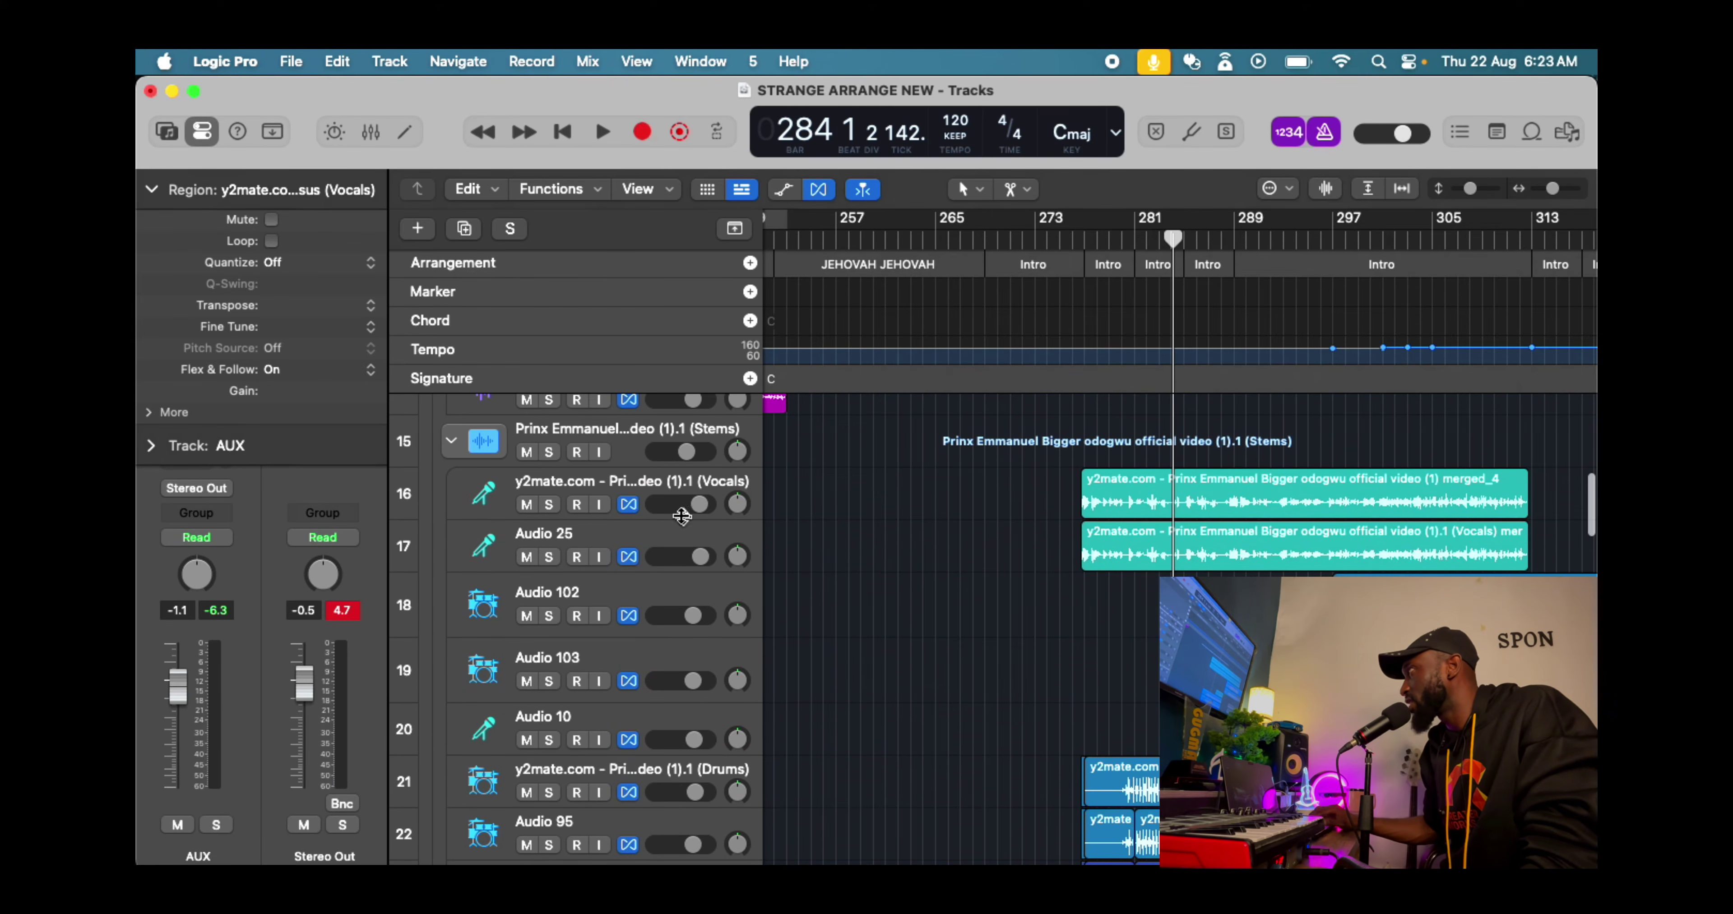
scroll(1072, 580, "down", 1)
key("space")
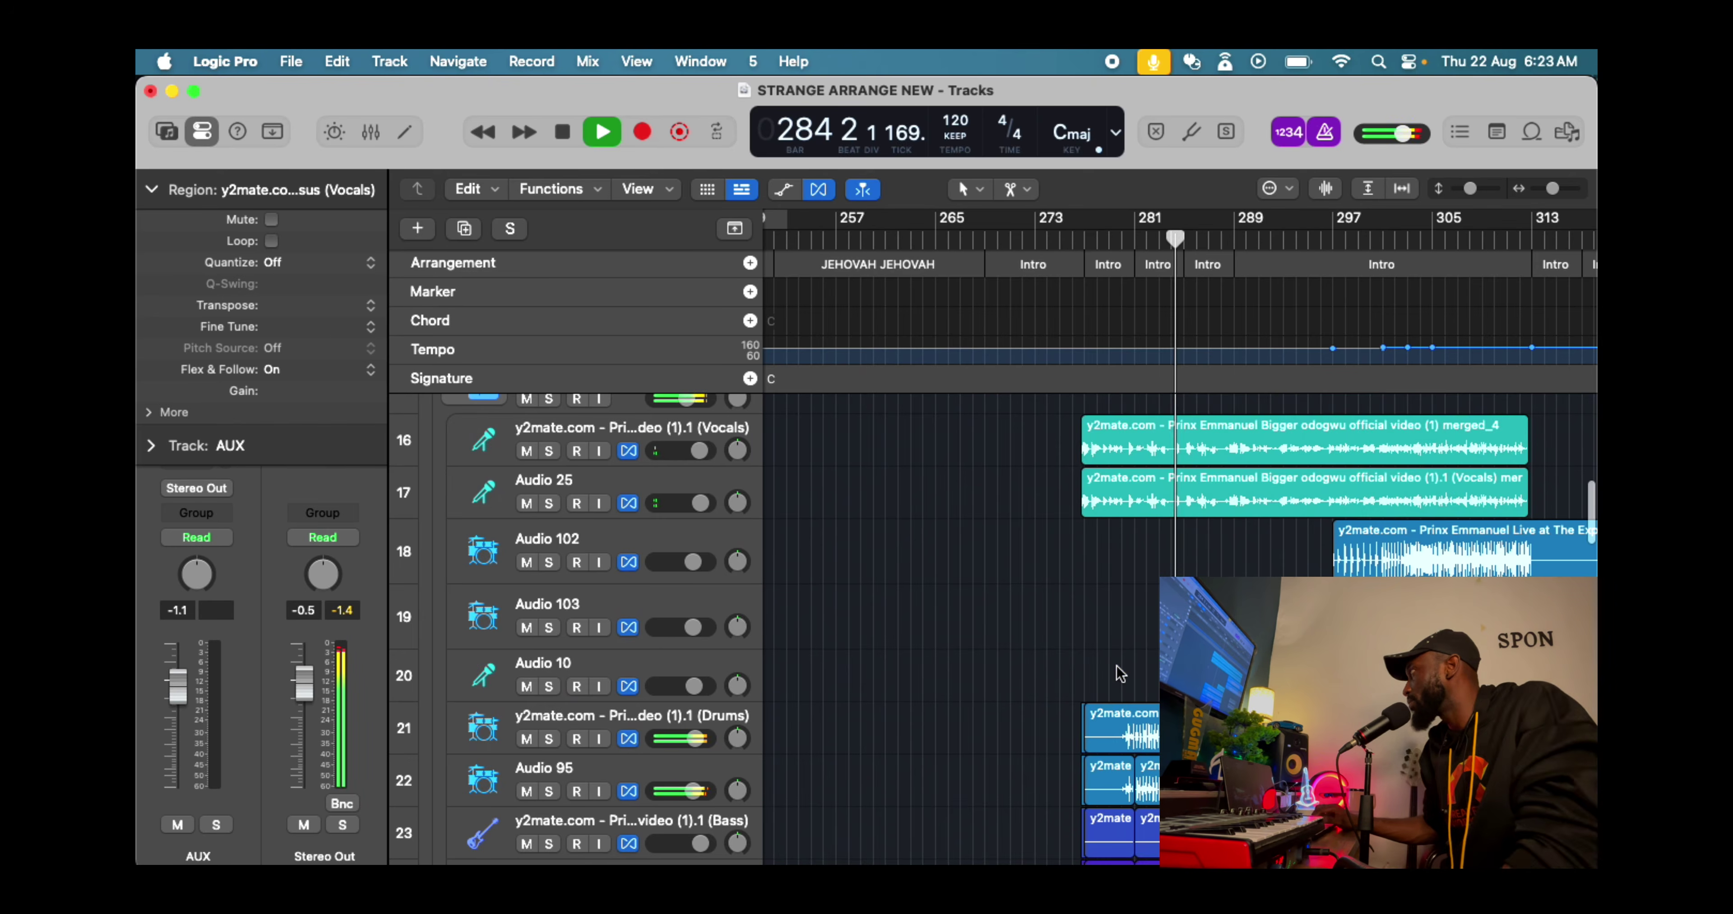
scroll(1118, 668, "down", 4)
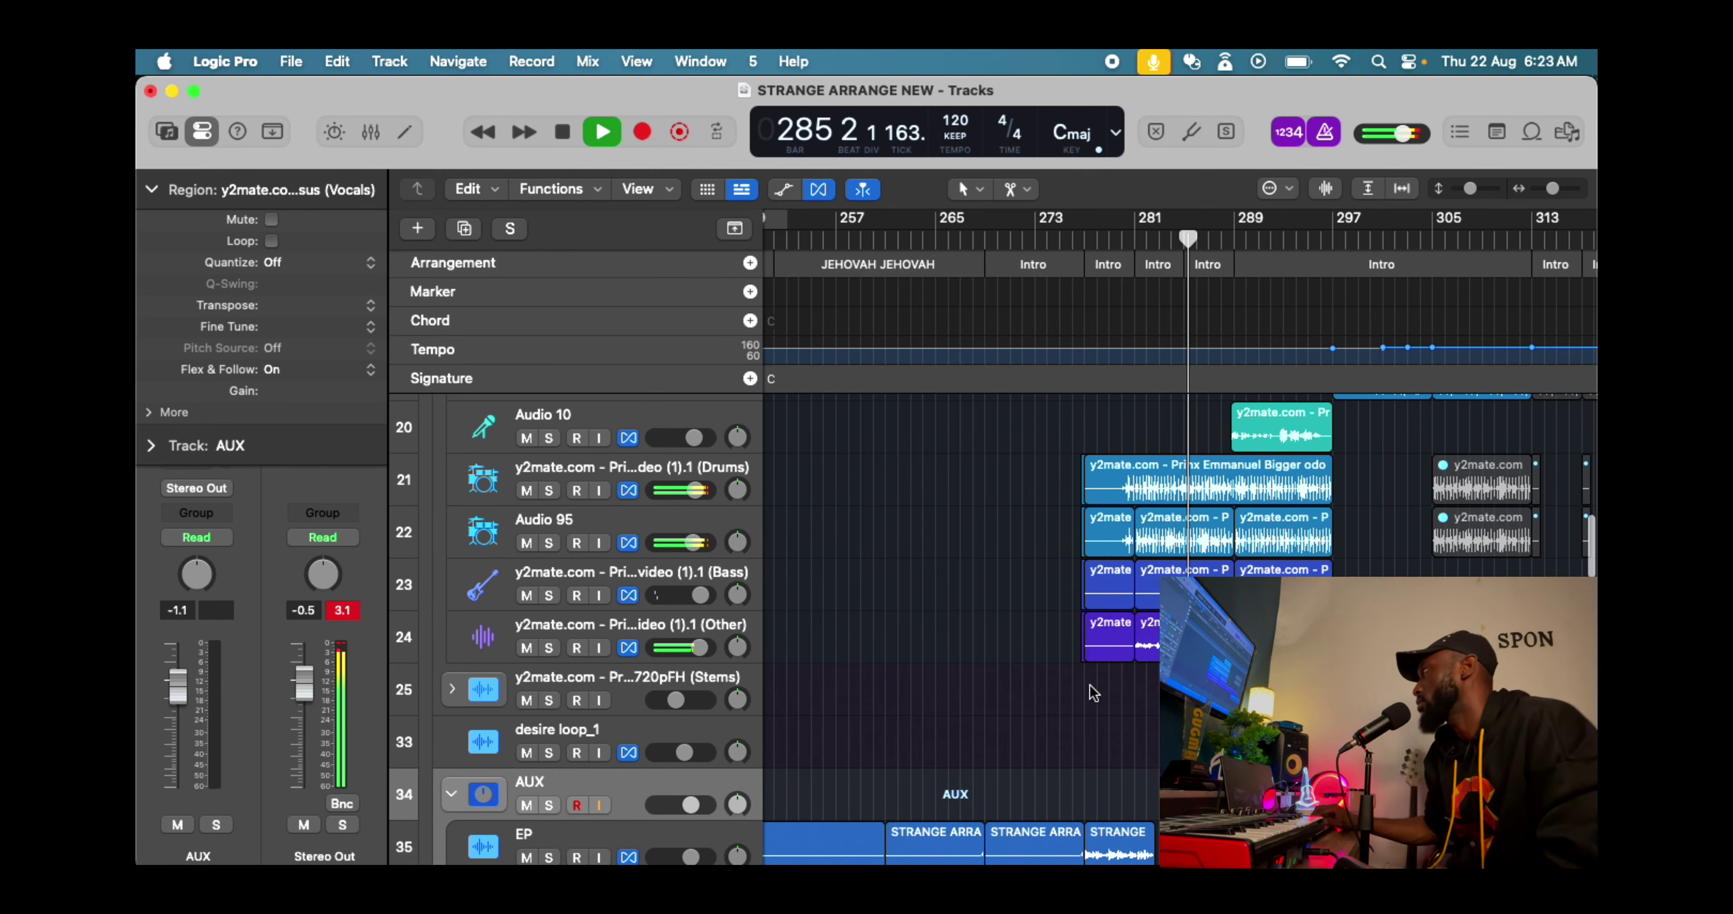
scroll(1101, 721, "down", 1)
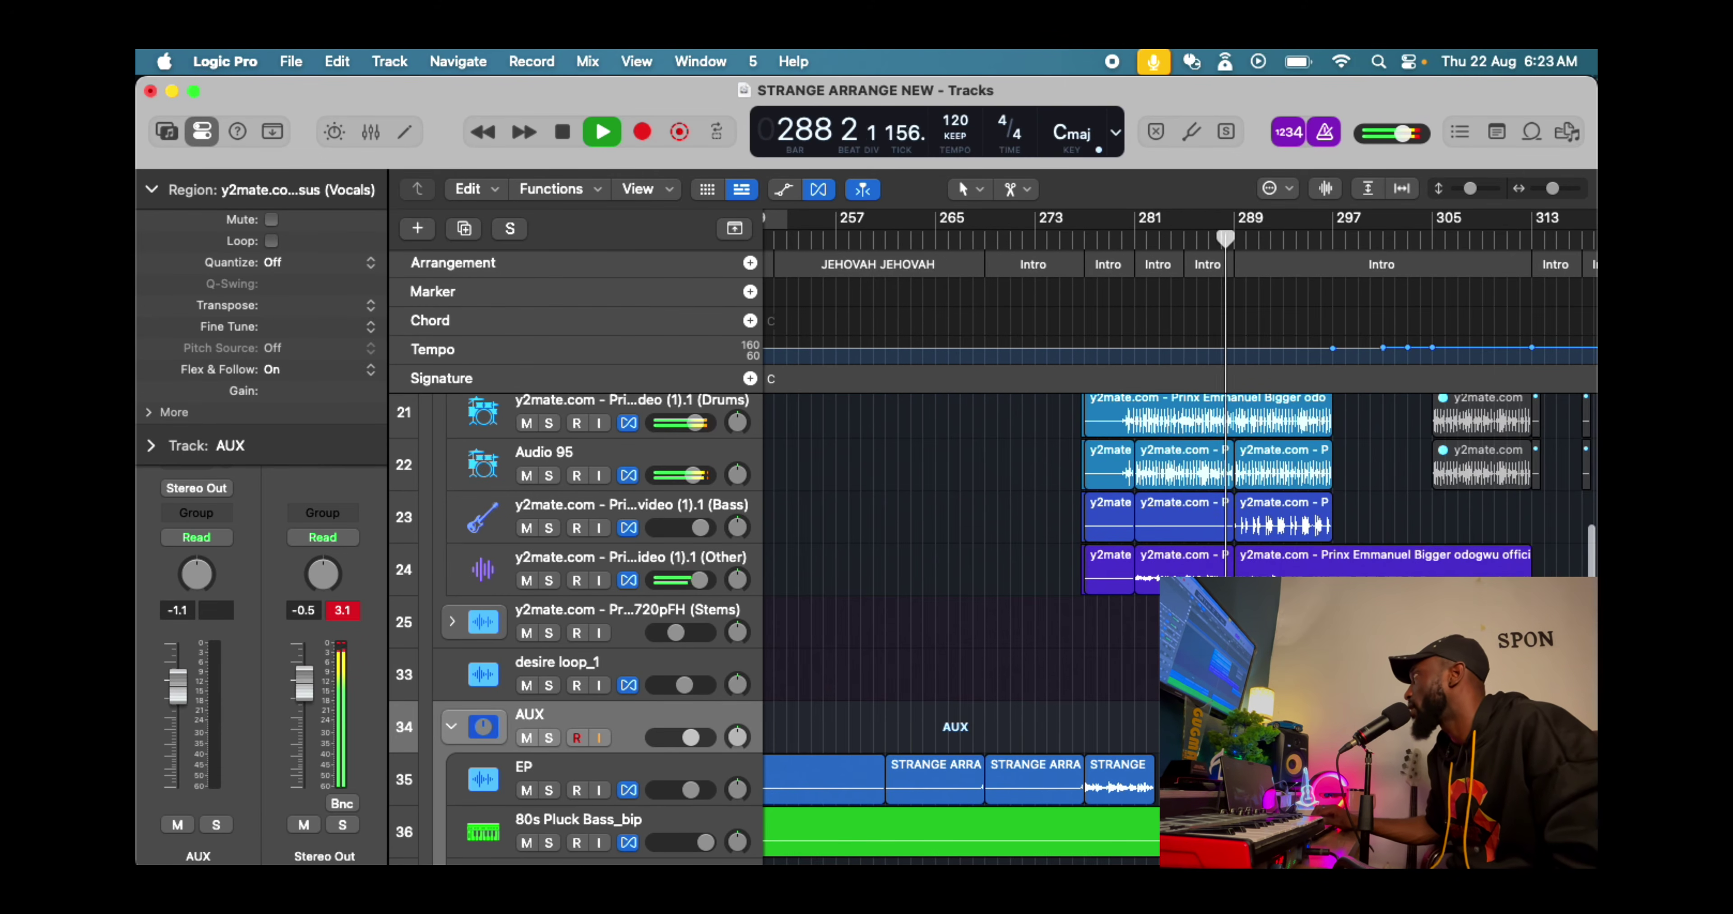
scroll(1131, 793, "right", 3)
scroll(1131, 792, "up", 2)
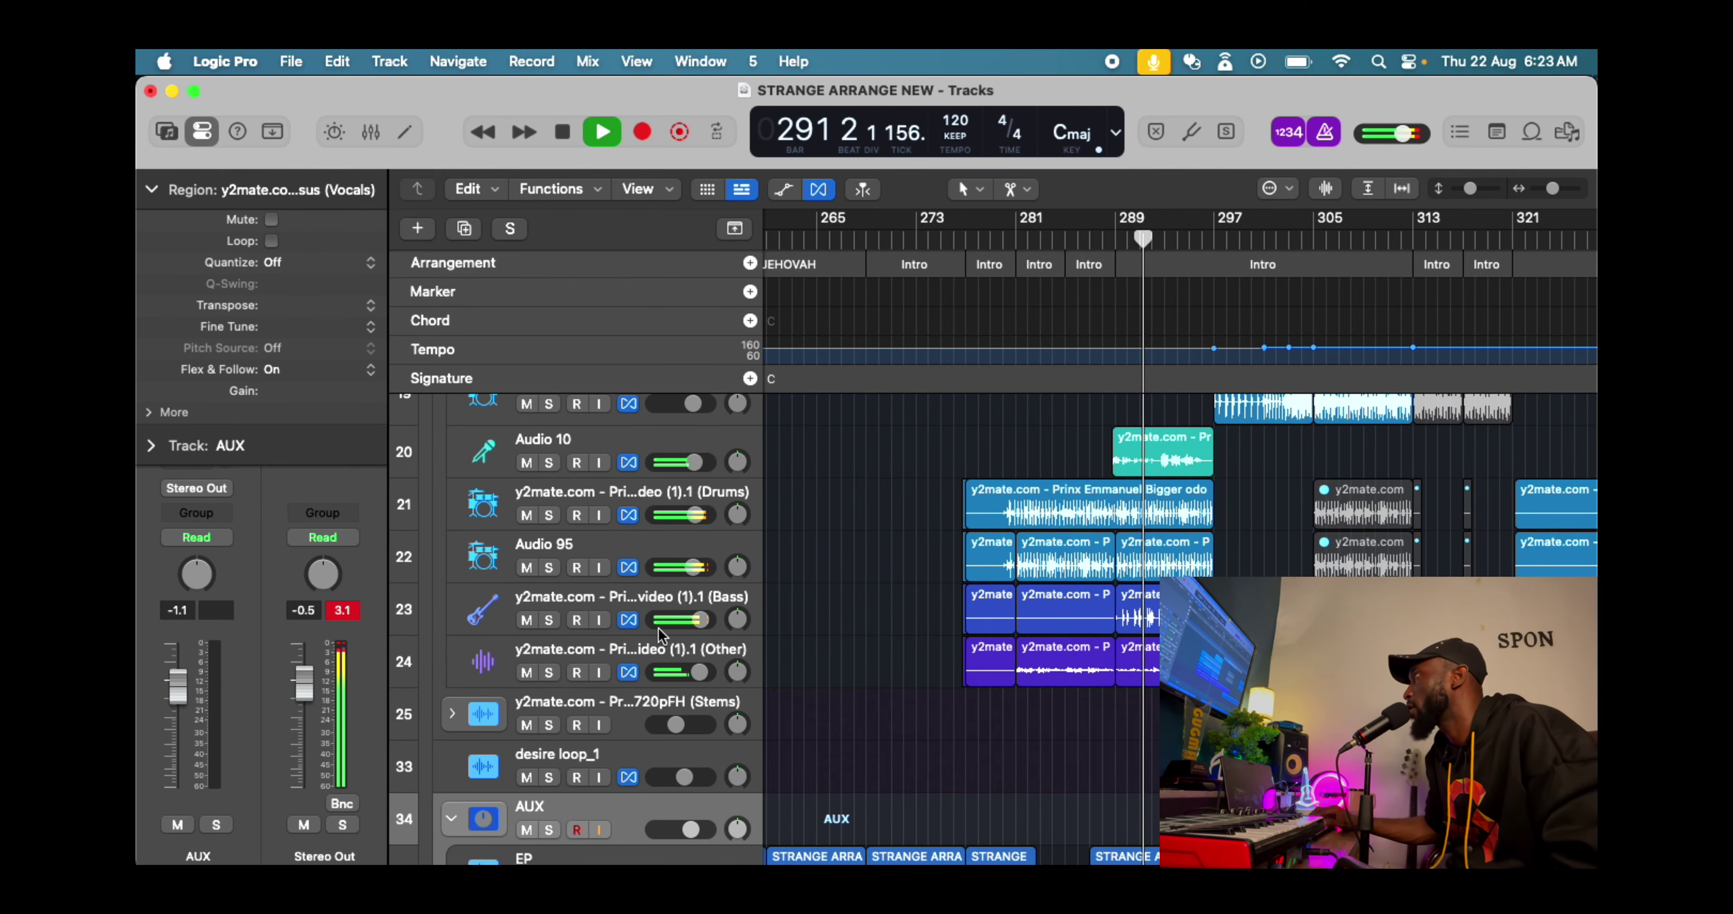
Solo the track 23 bass briefly, restore the full mix and play on to bar 297 before stopping
left_click(548, 620)
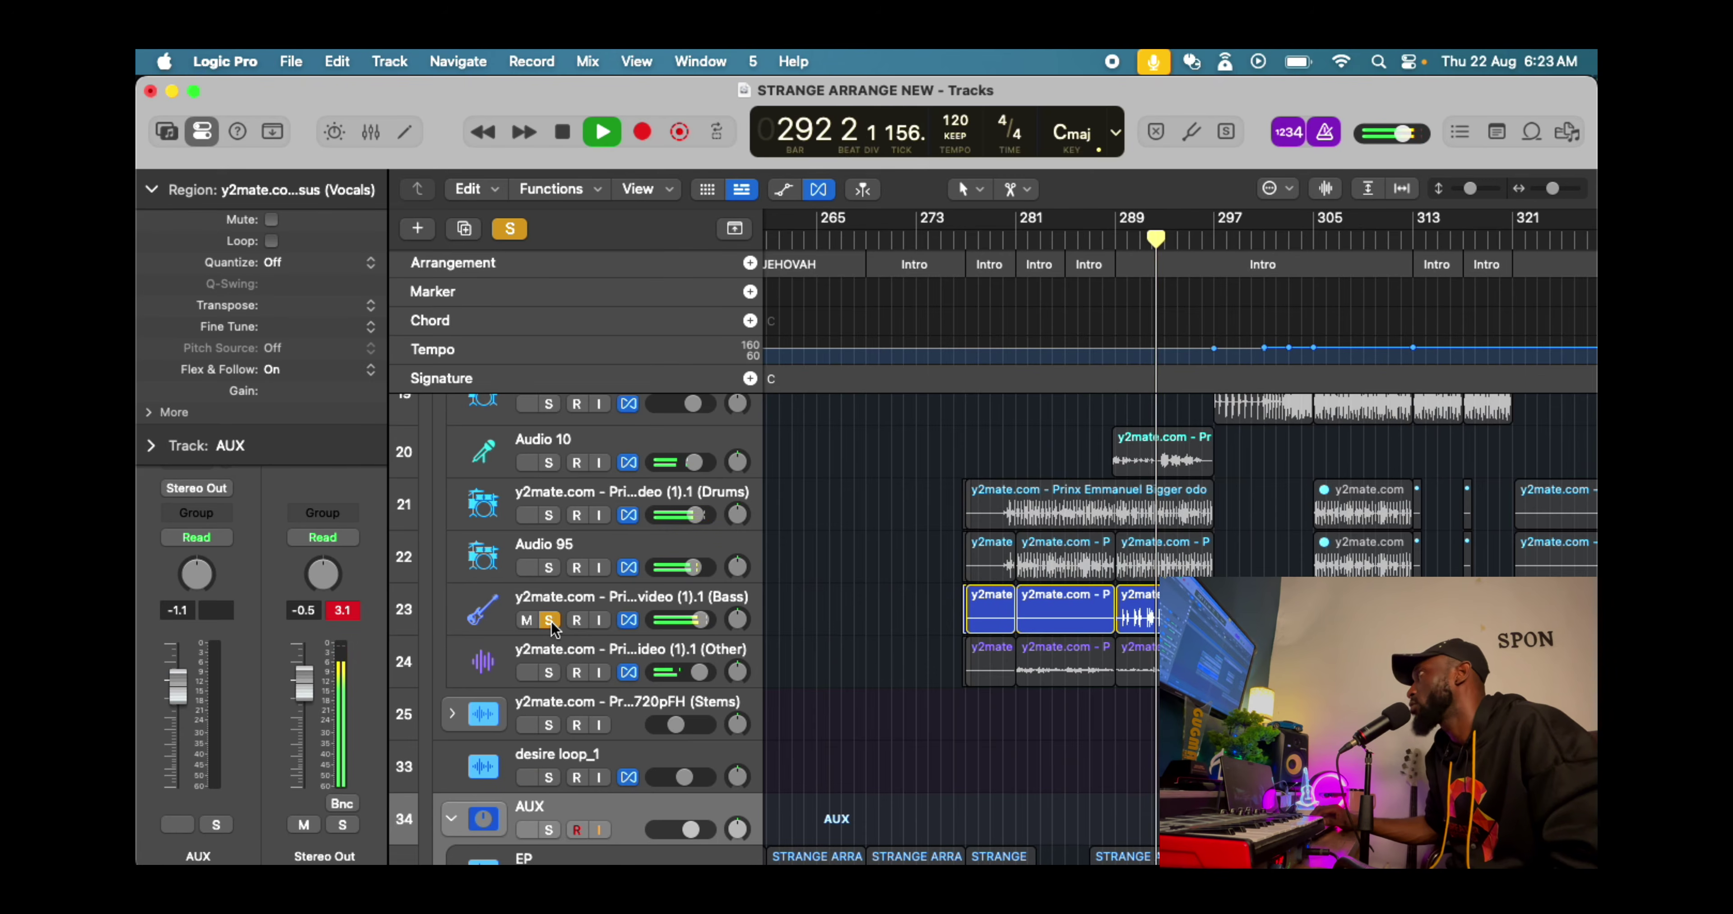
left_click(548, 620)
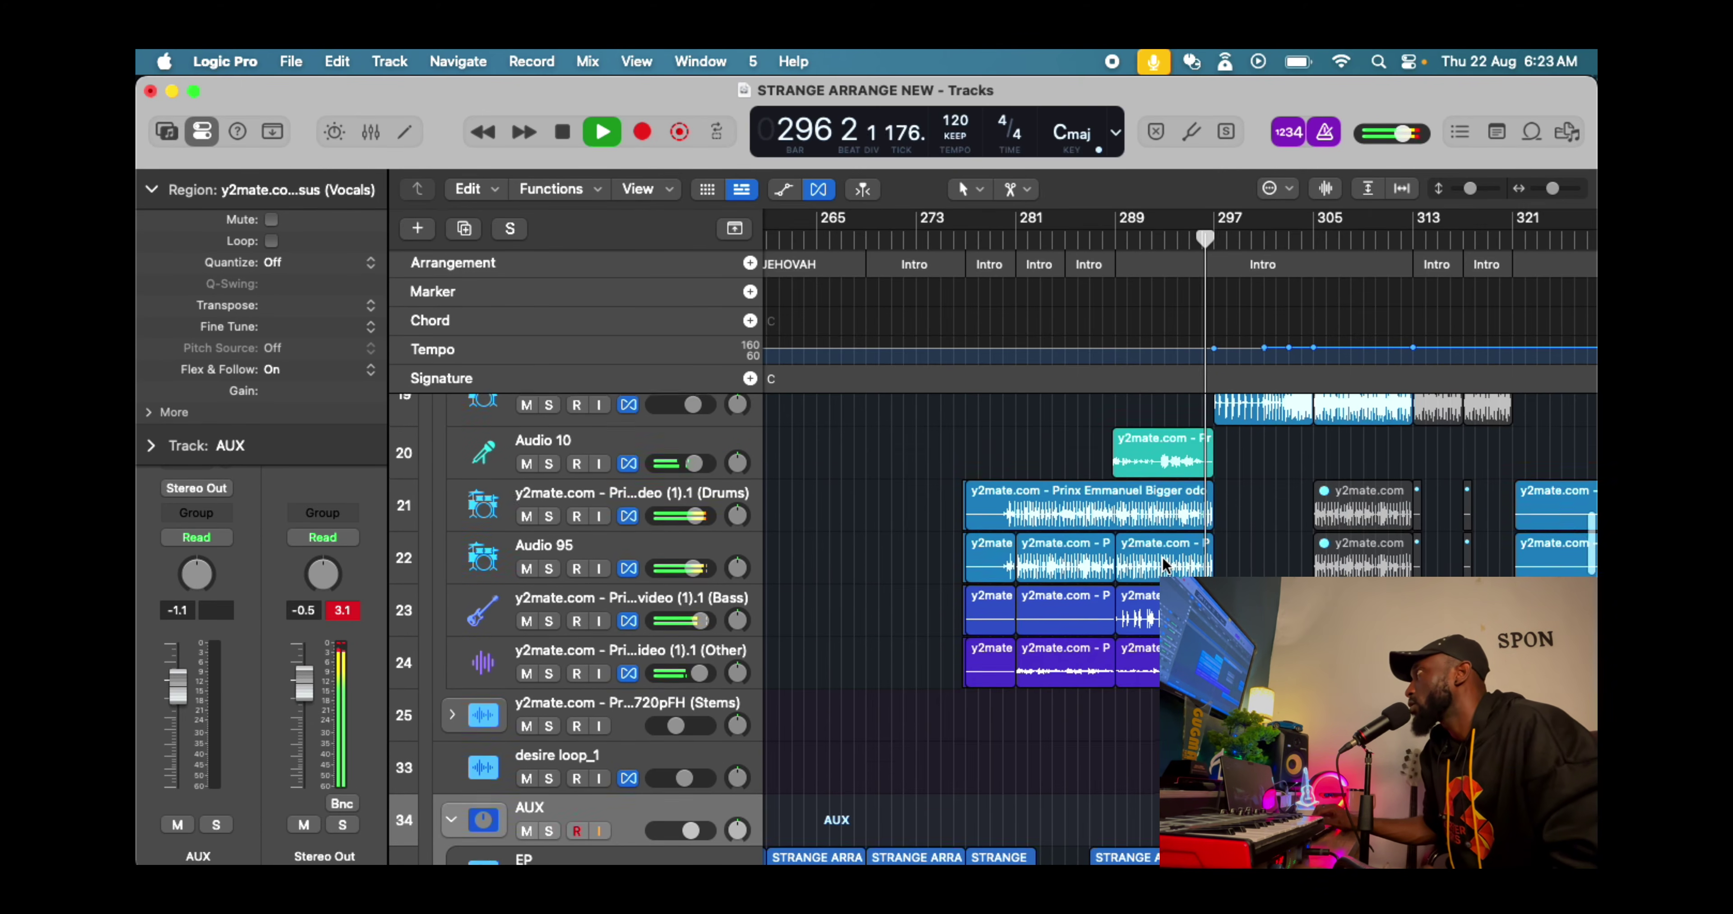
scroll(1076, 591, "up", 4)
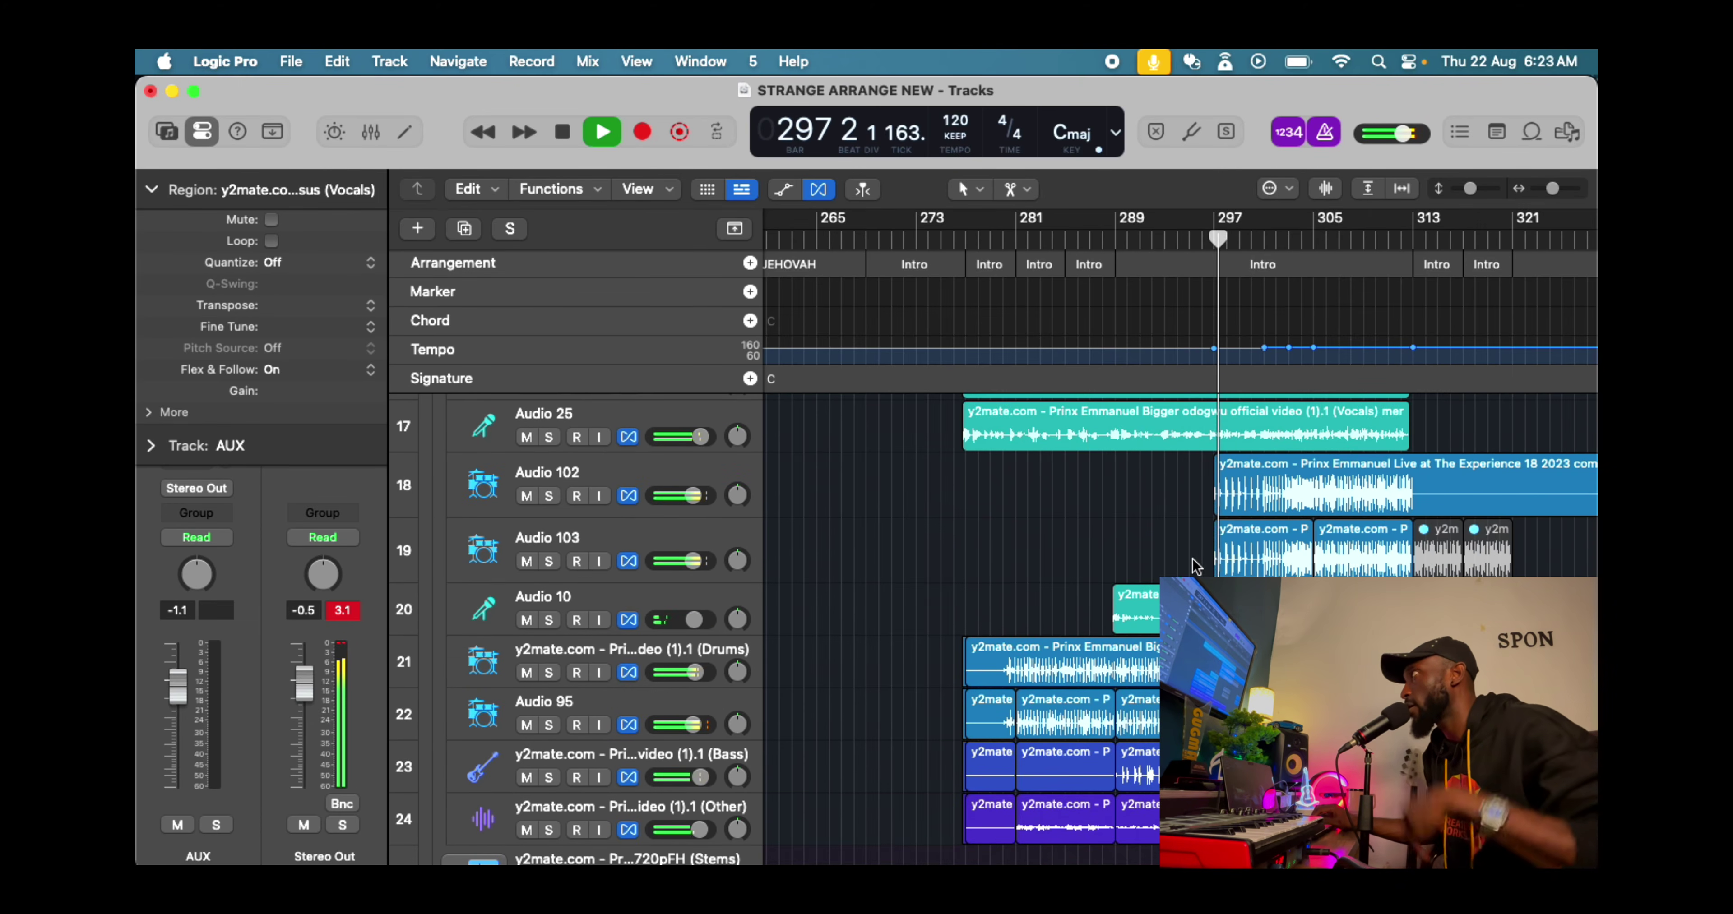
scroll(1231, 570, "up", 3)
key("space")
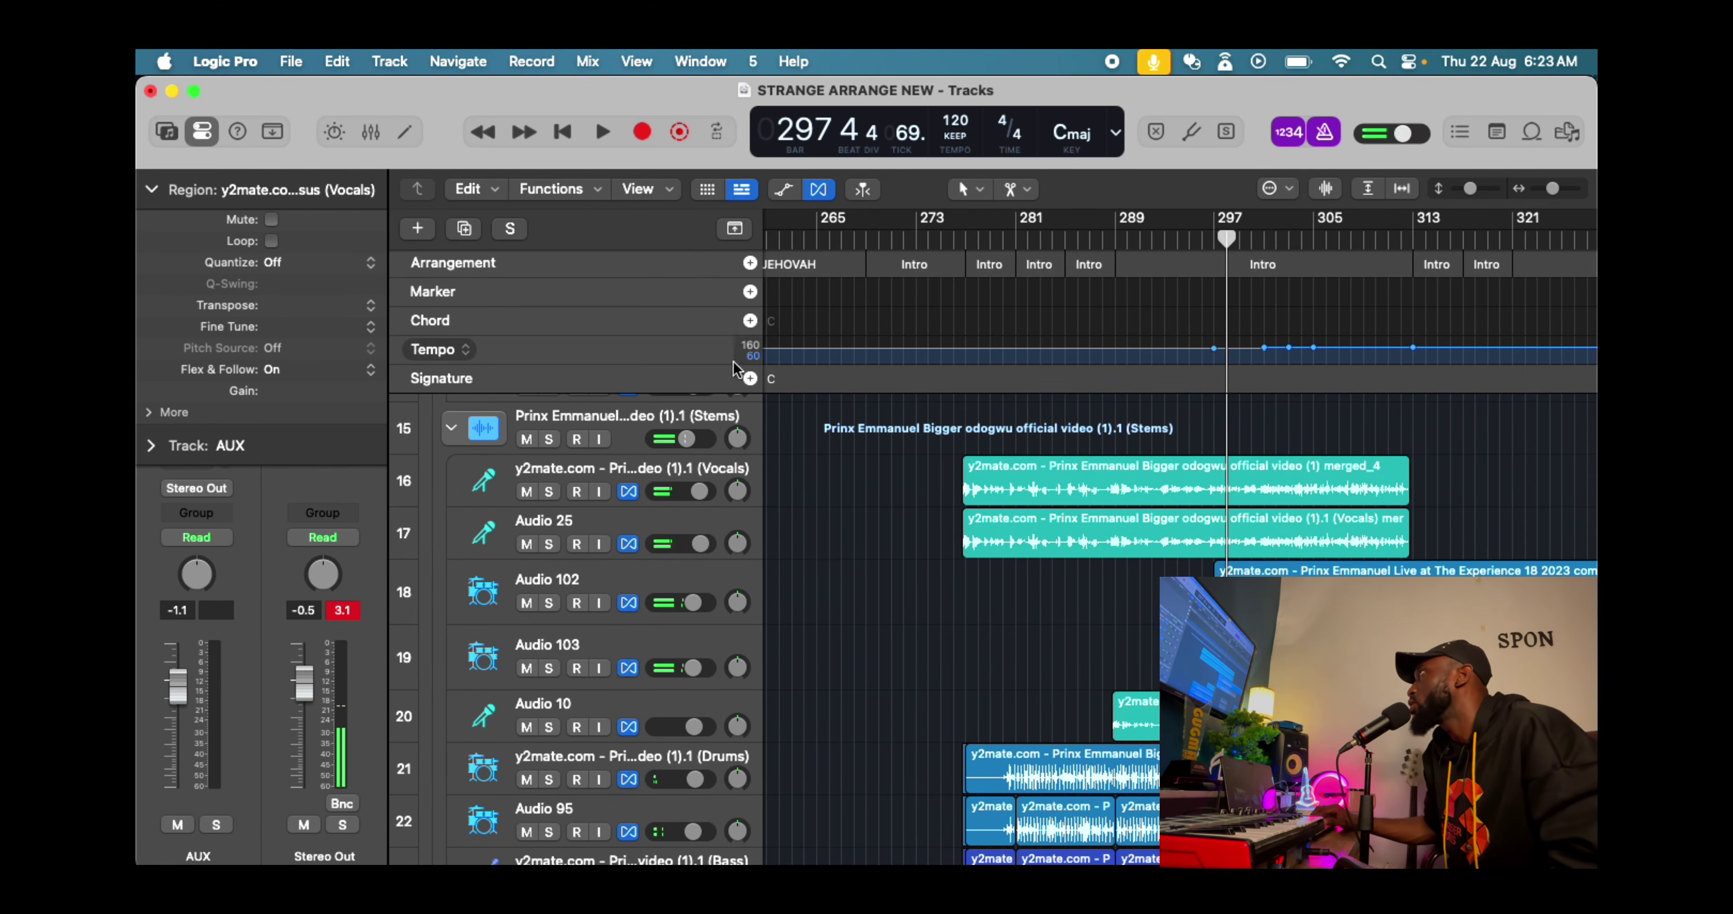
Enlarge the Tempo track to show its tempo points and start playback around bar 305
left_click_drag(719, 364, 722, 449)
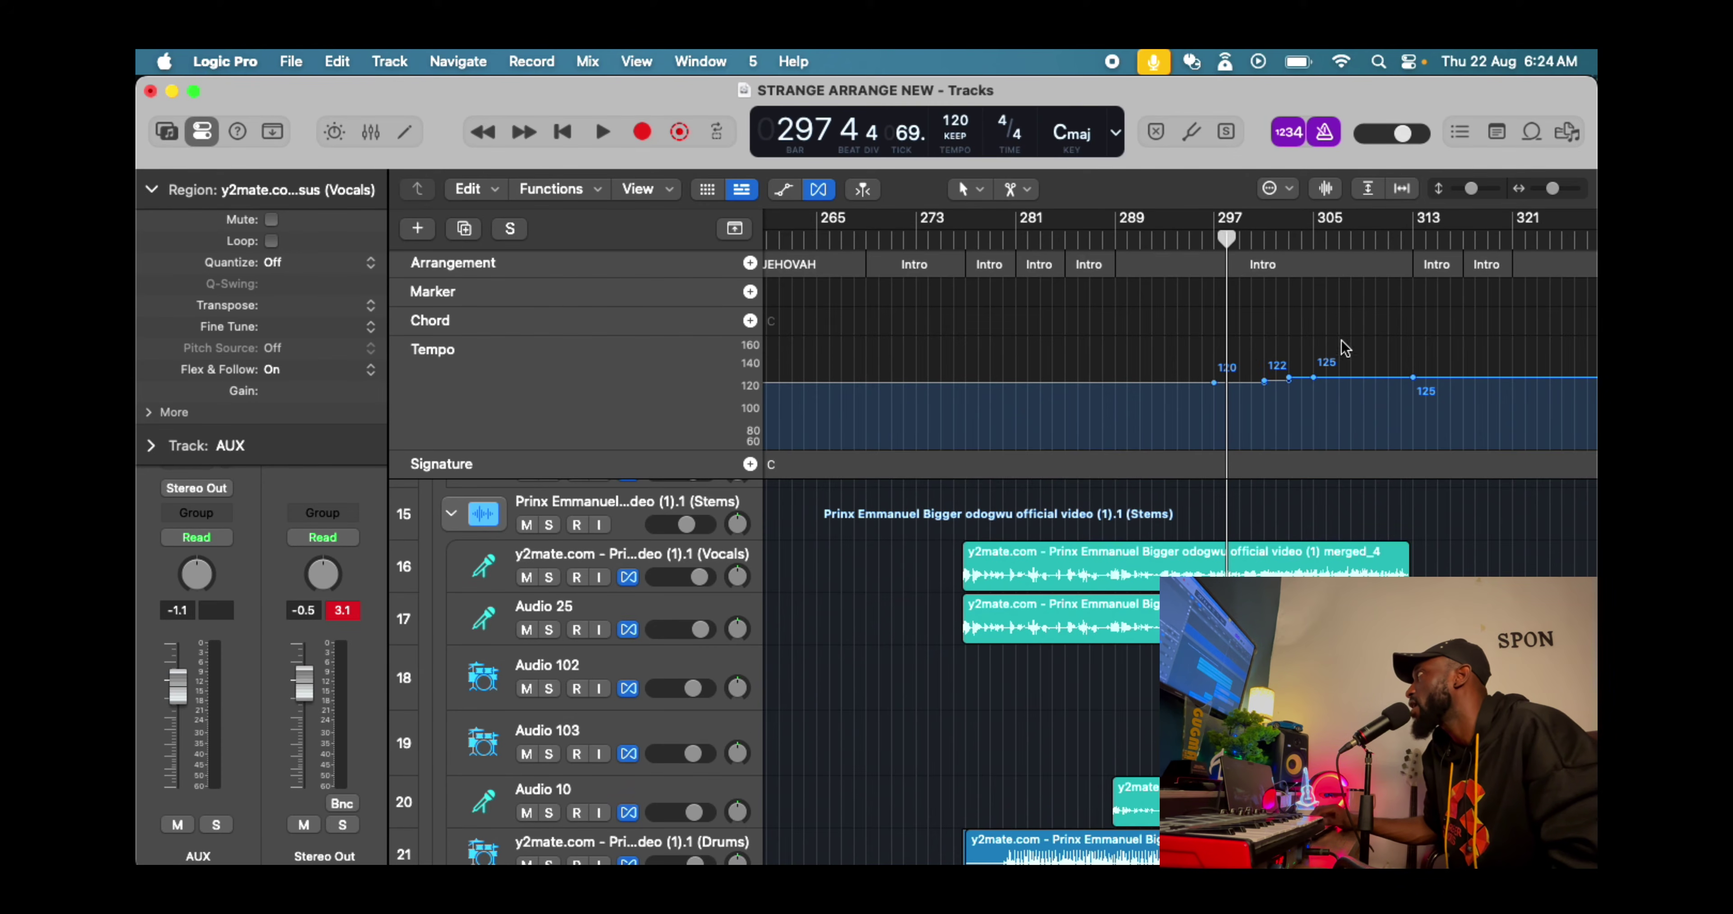
scroll(1357, 444, "down", 2)
left_click(1325, 239)
key("space")
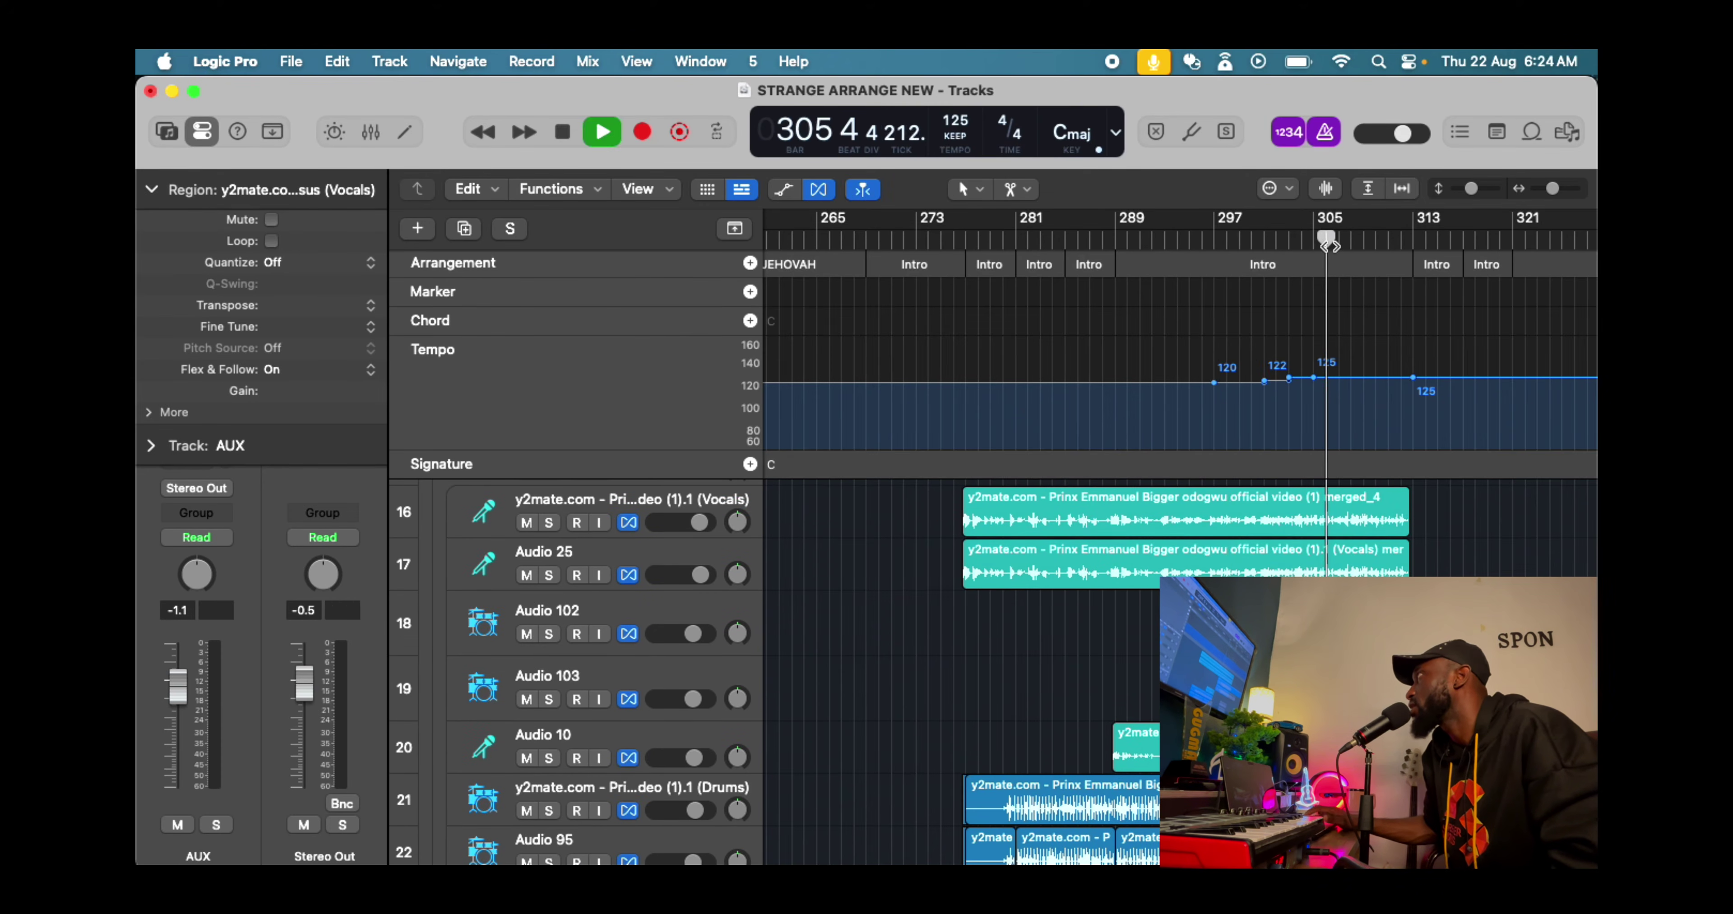
Skip playback ahead to bar 313 and on to bar 321, stopping around bar 322
left_click(1416, 239)
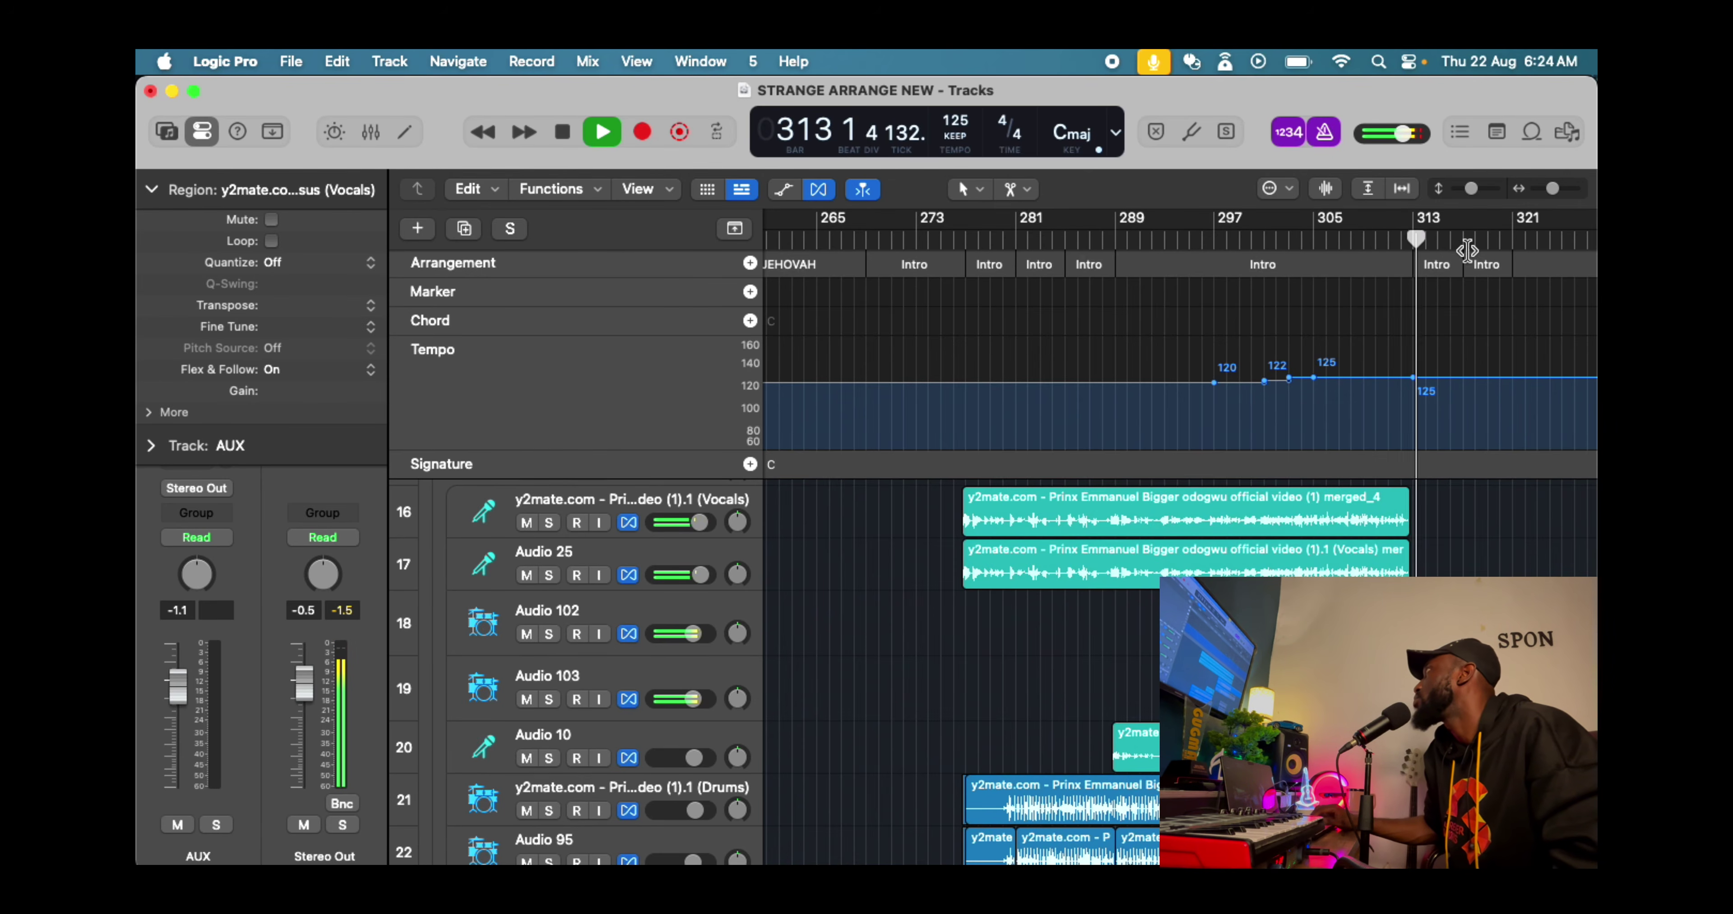
left_click(1467, 251)
left_click(1511, 242)
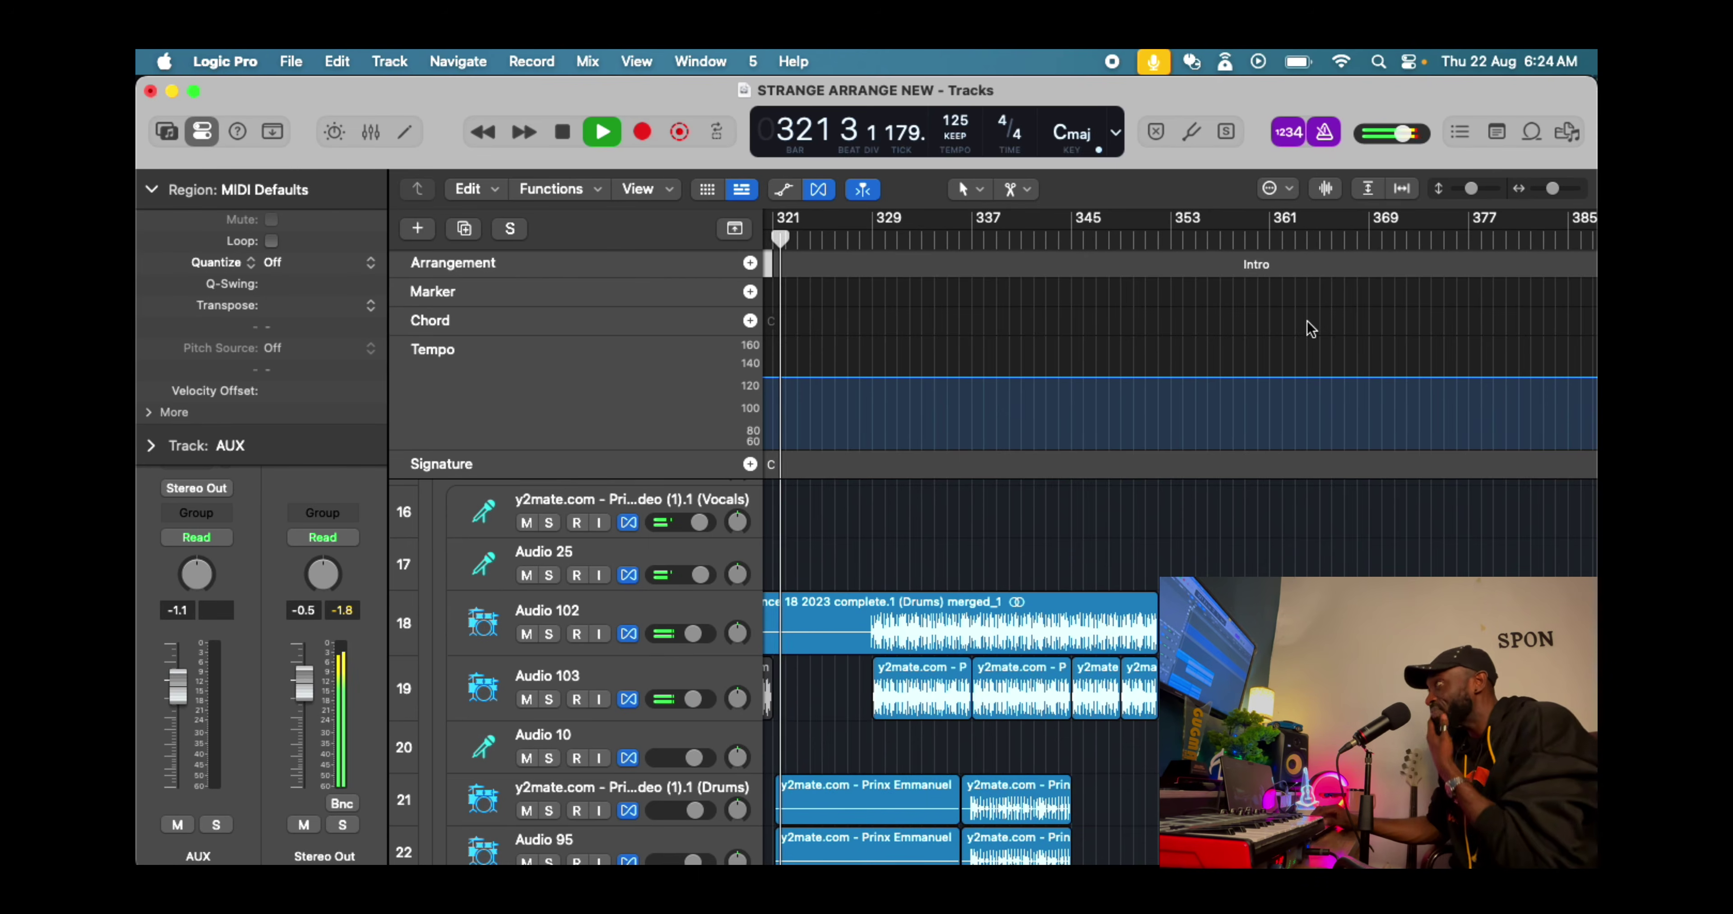
scroll(1268, 422, "left", 3)
key("space")
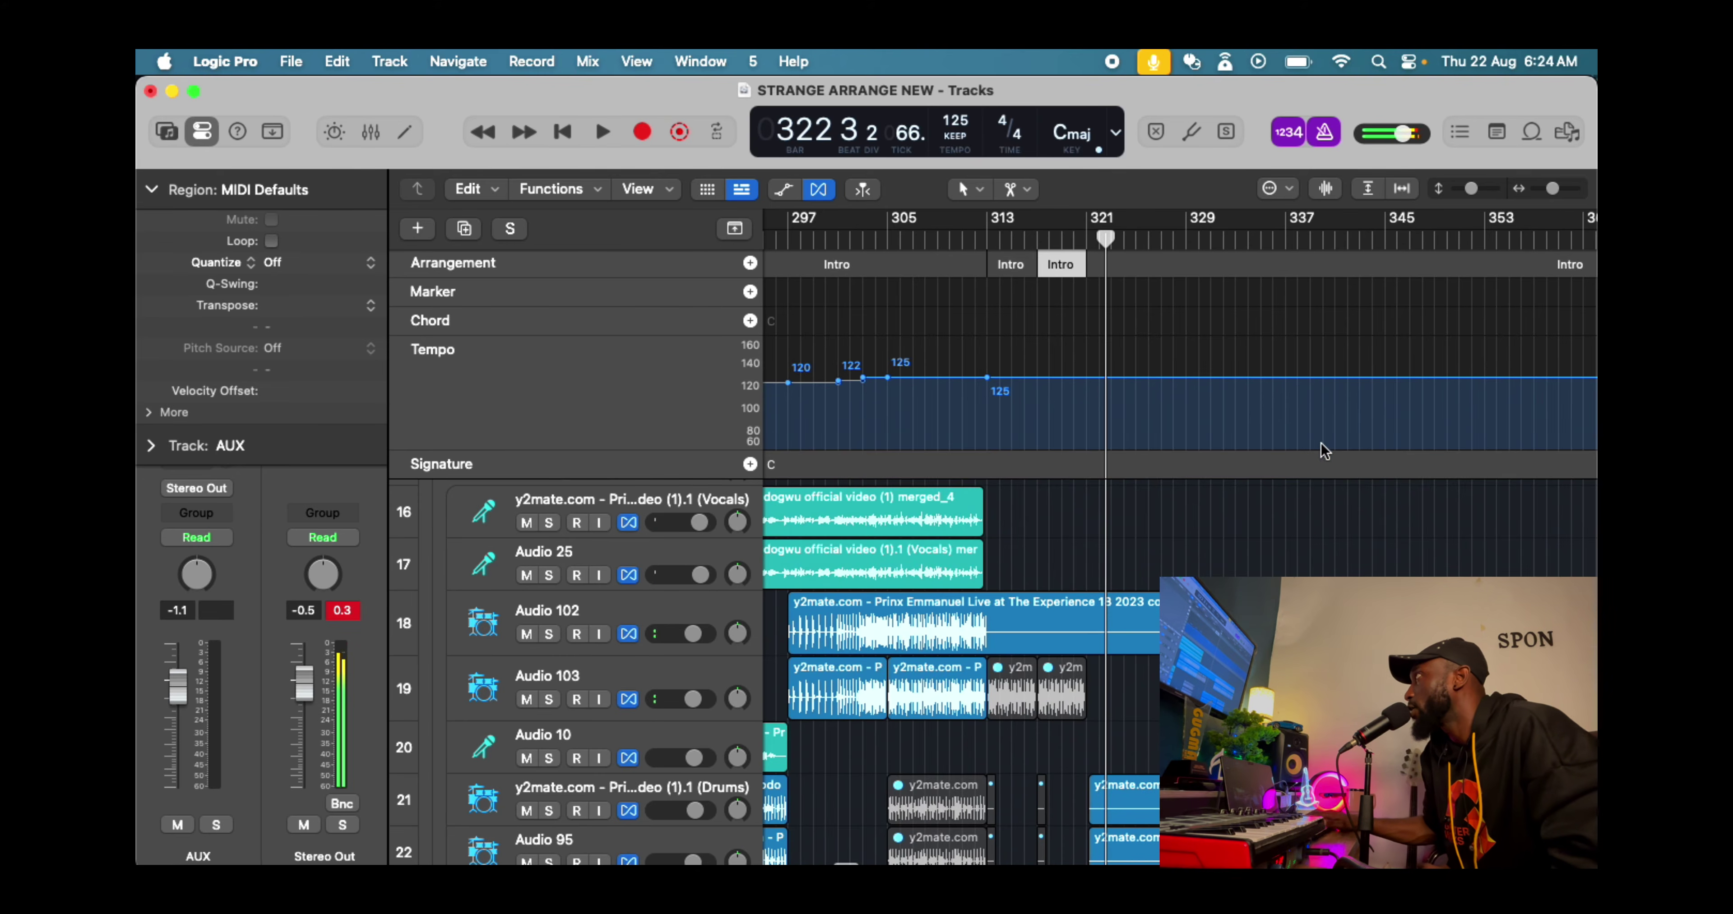
Move the playhead back to bar 297 and briefly play the start of the tempo change
scroll(1091, 387, "left", 5)
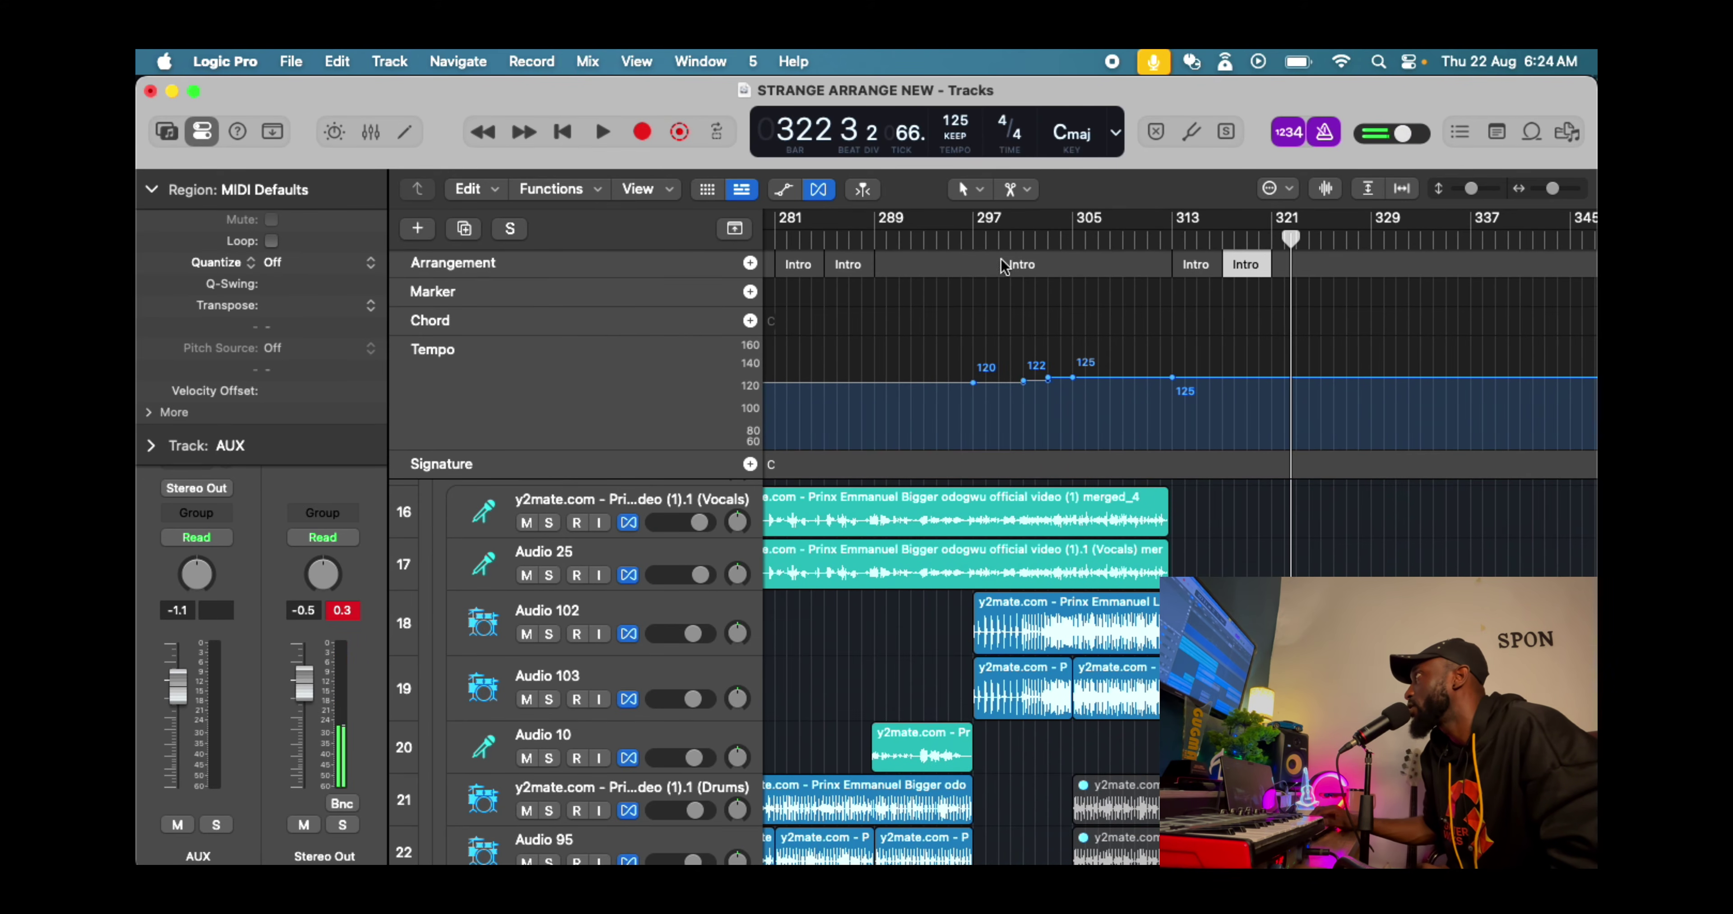
left_click(974, 241)
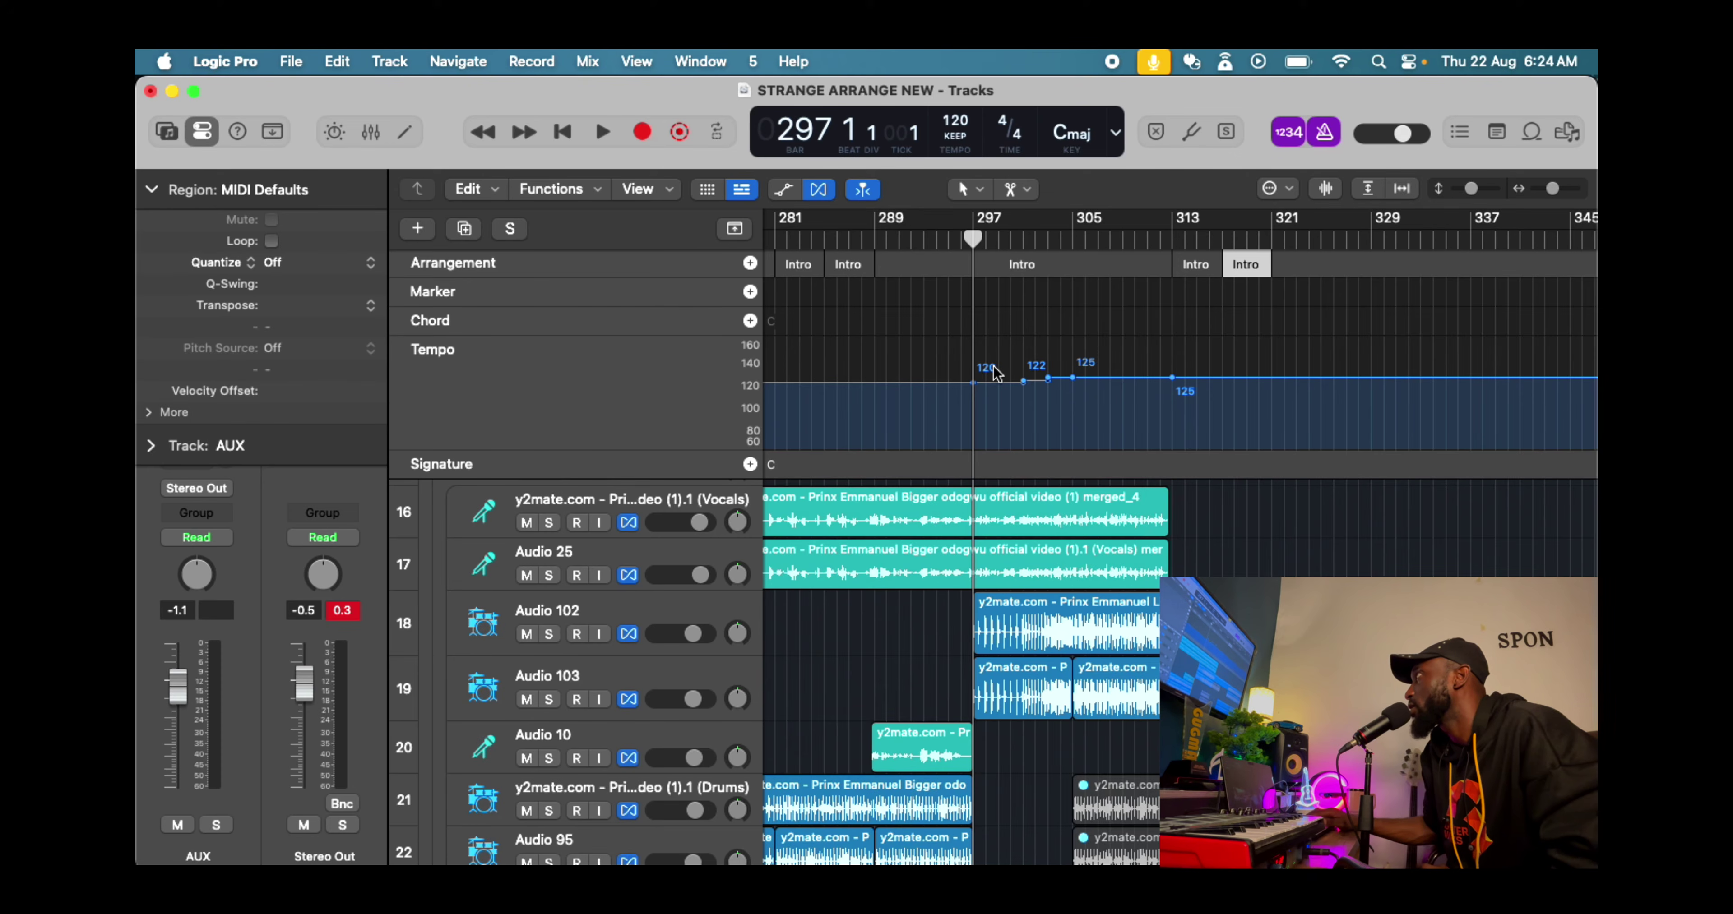
key("space")
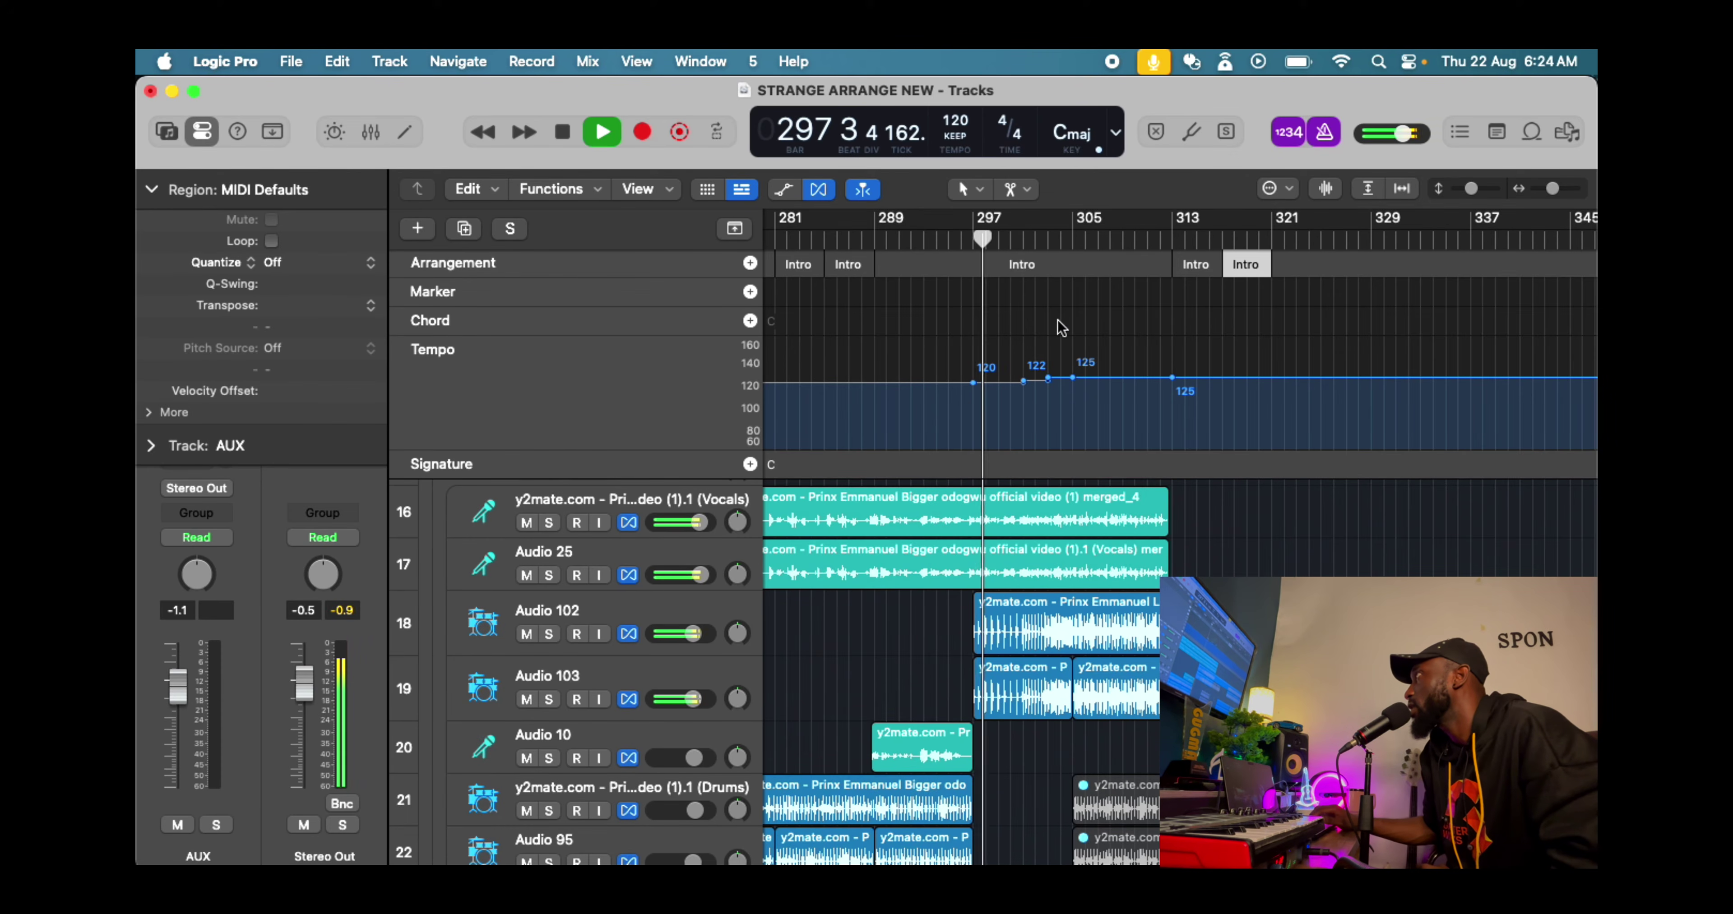
key("space")
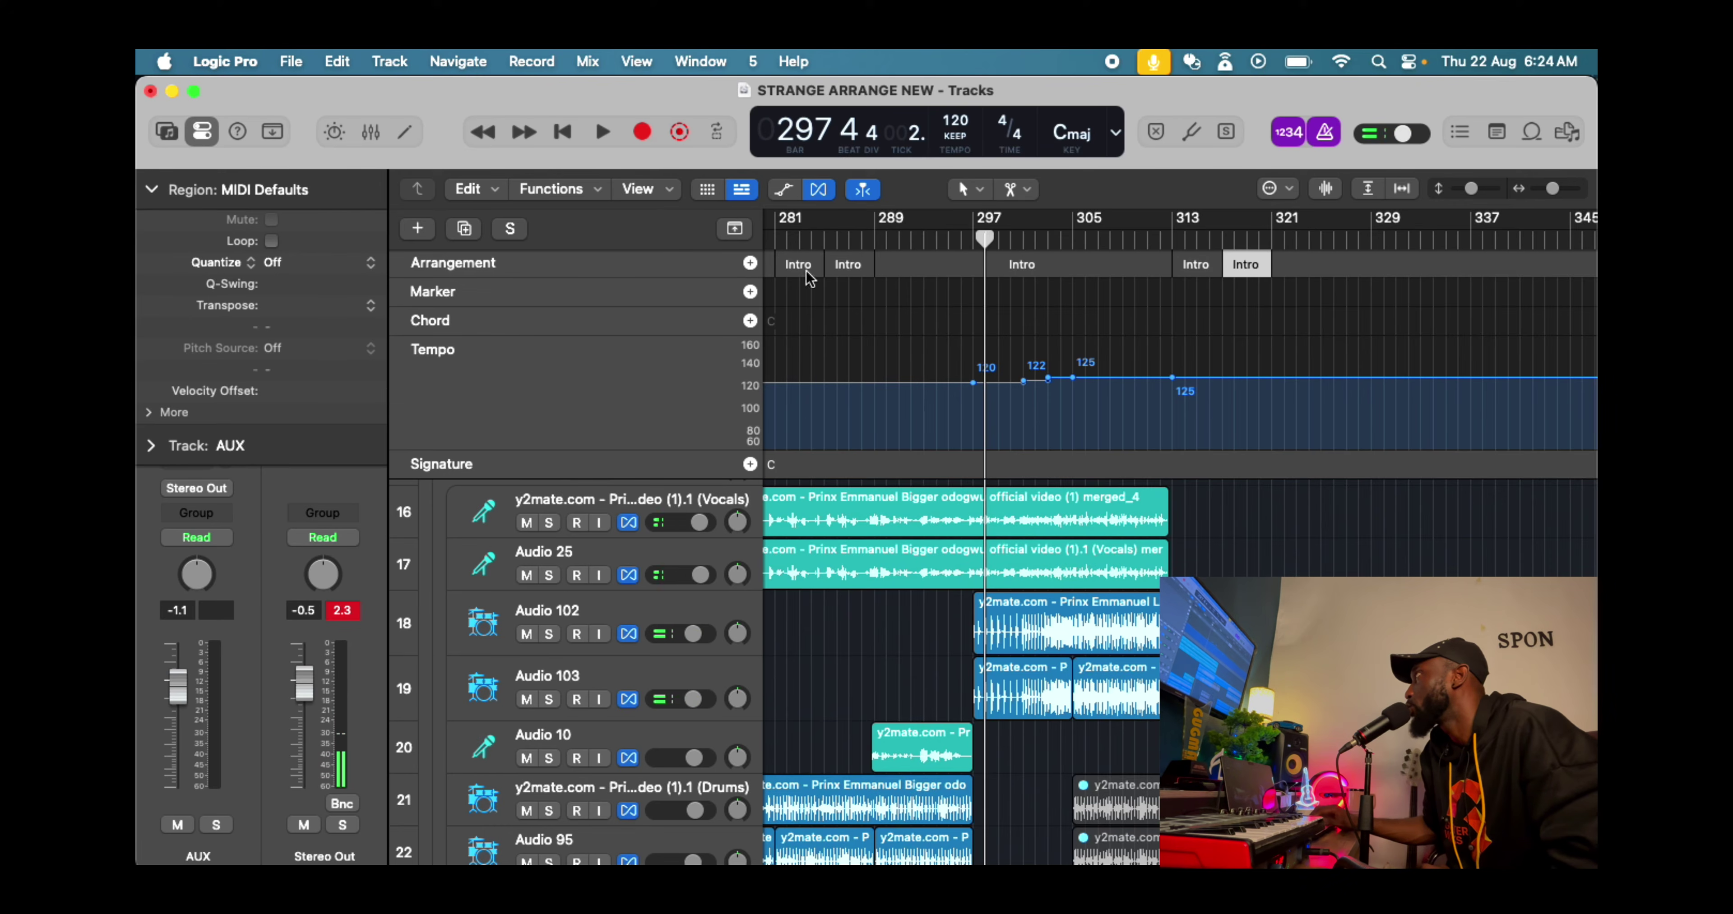
Resume playback through the tempo rise and briefly solo the track 25 stems stack around bar 308
key("space")
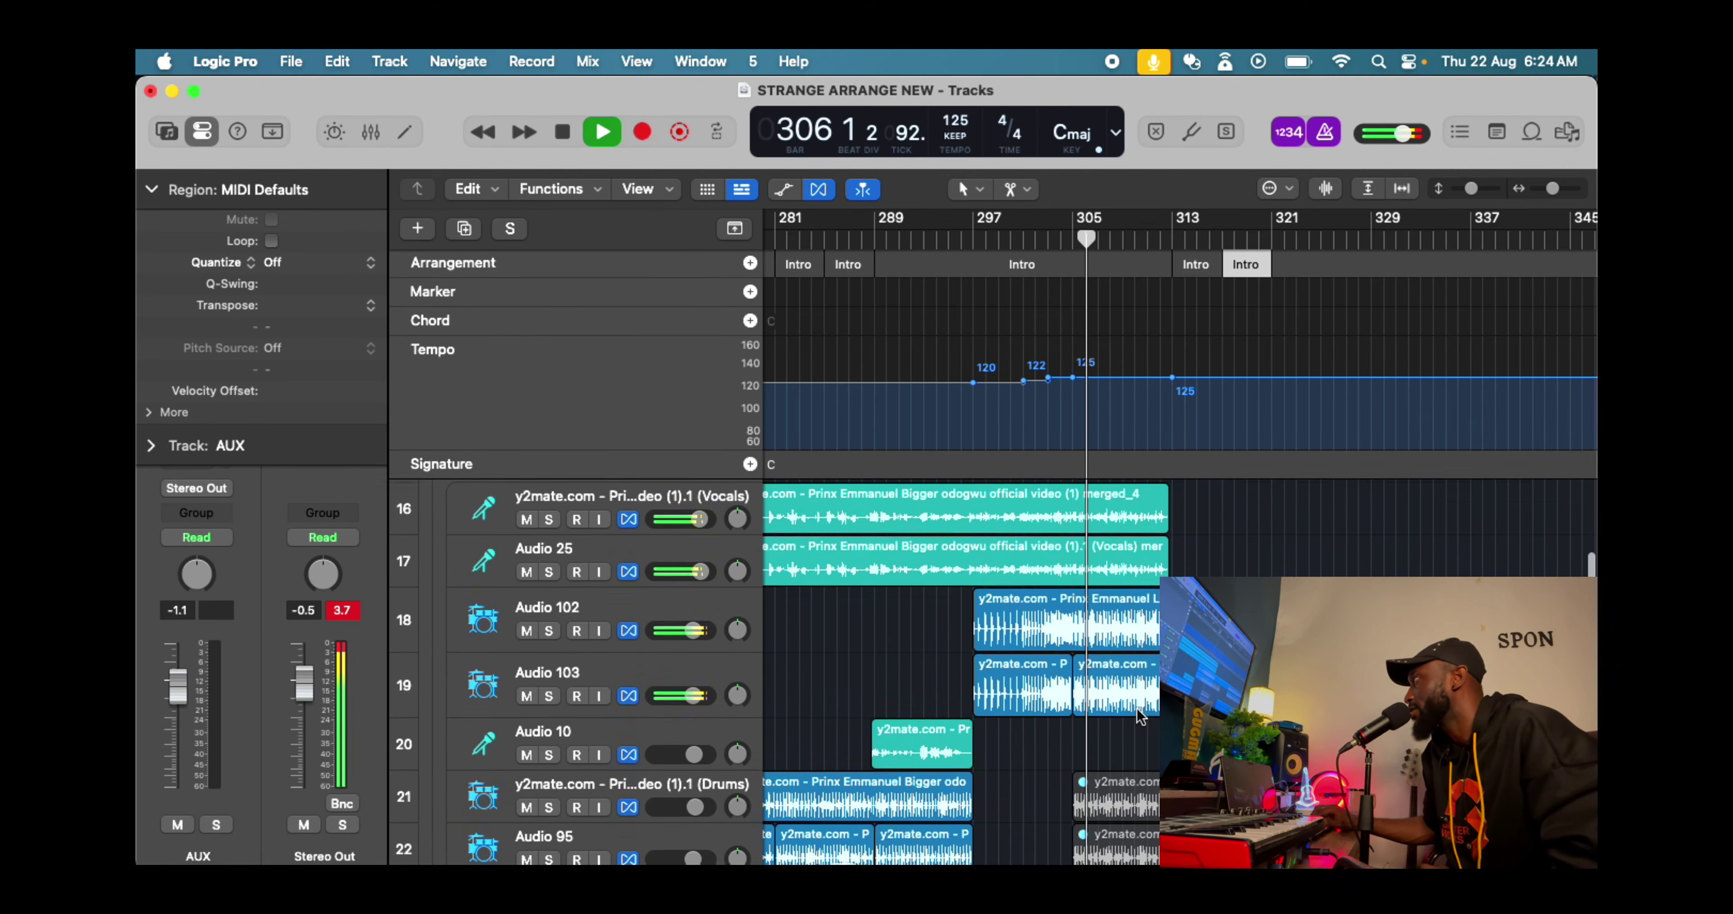
scroll(1138, 714, "down", 5)
scroll(1137, 713, "down", 2)
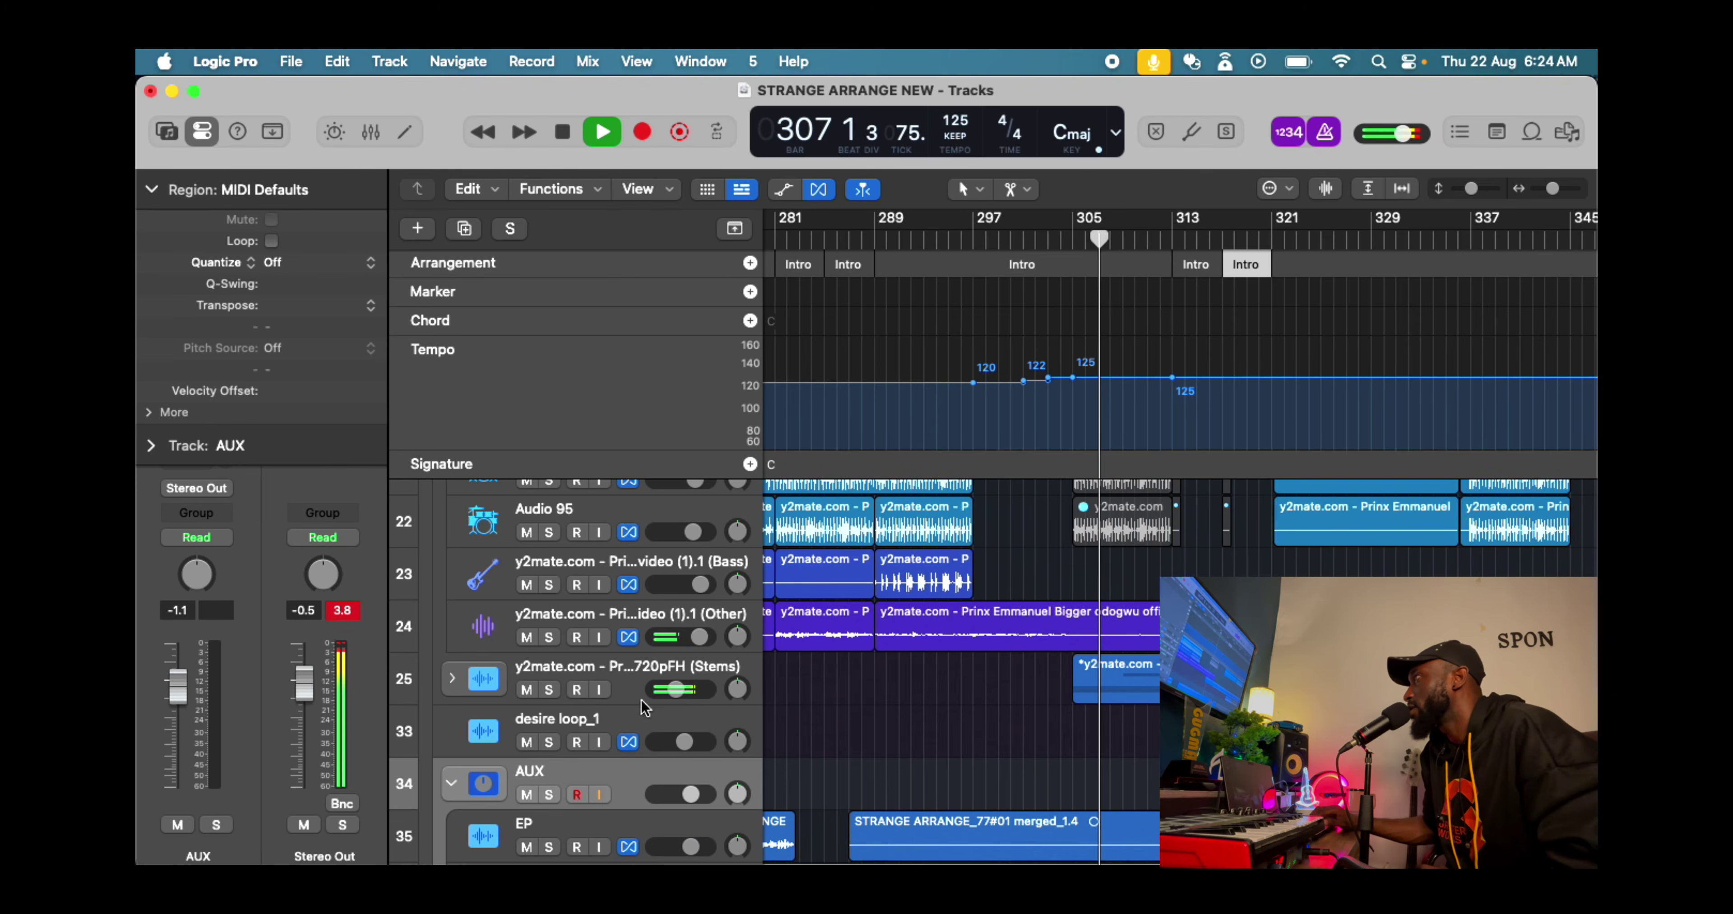
left_click(548, 689)
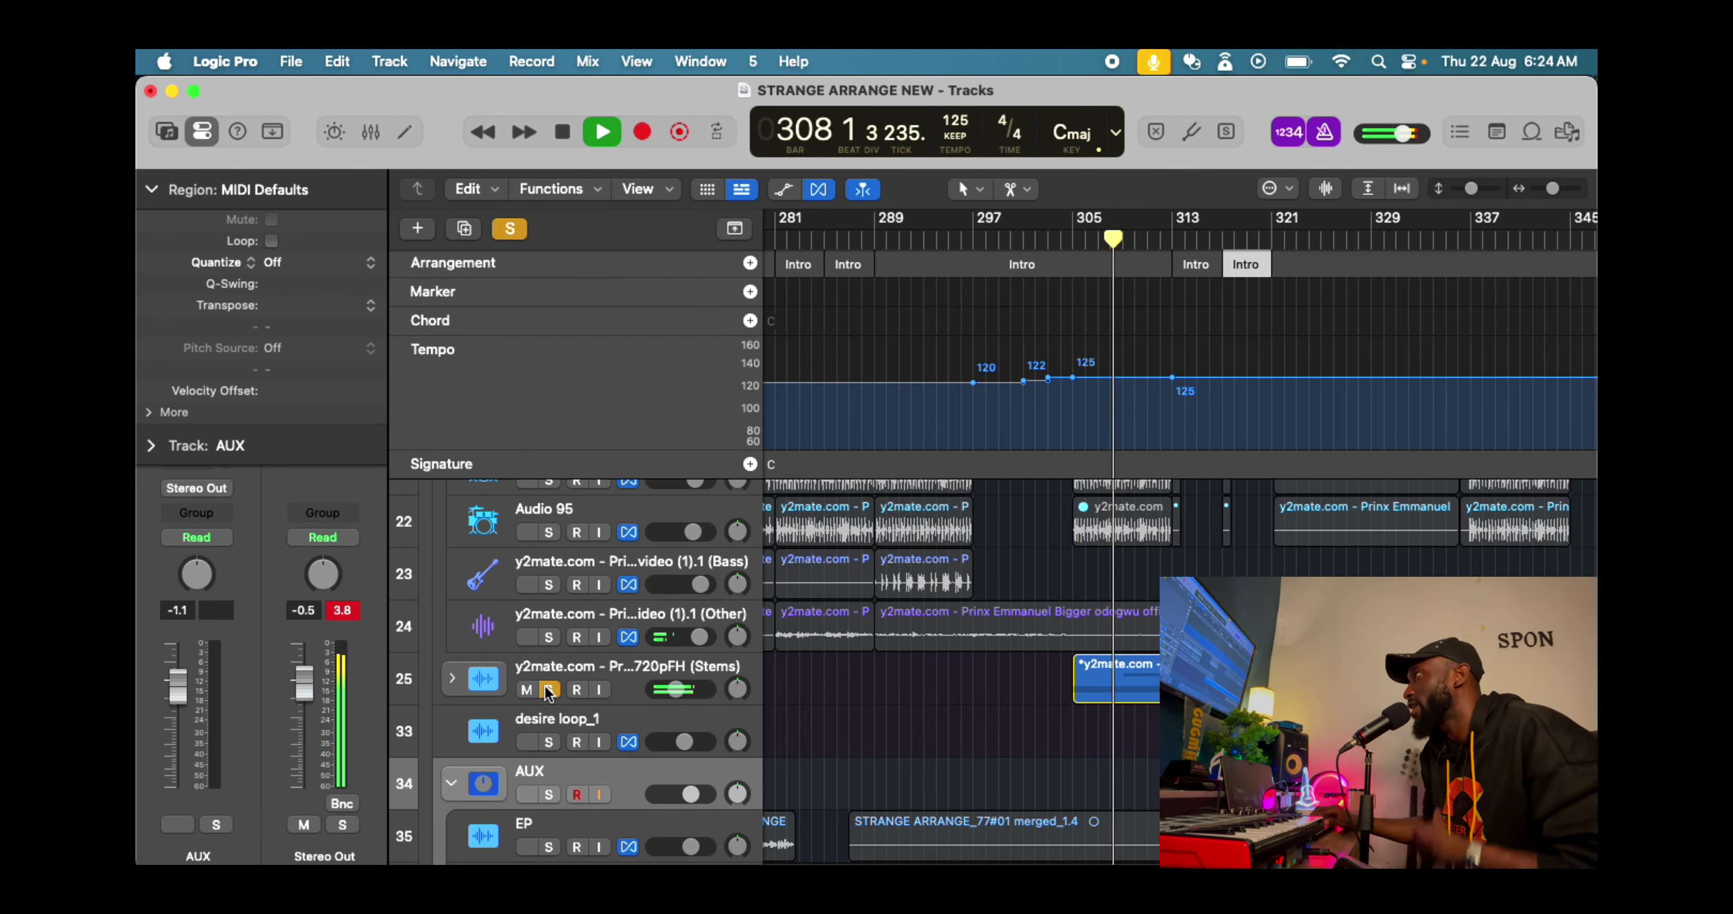
left_click(548, 689)
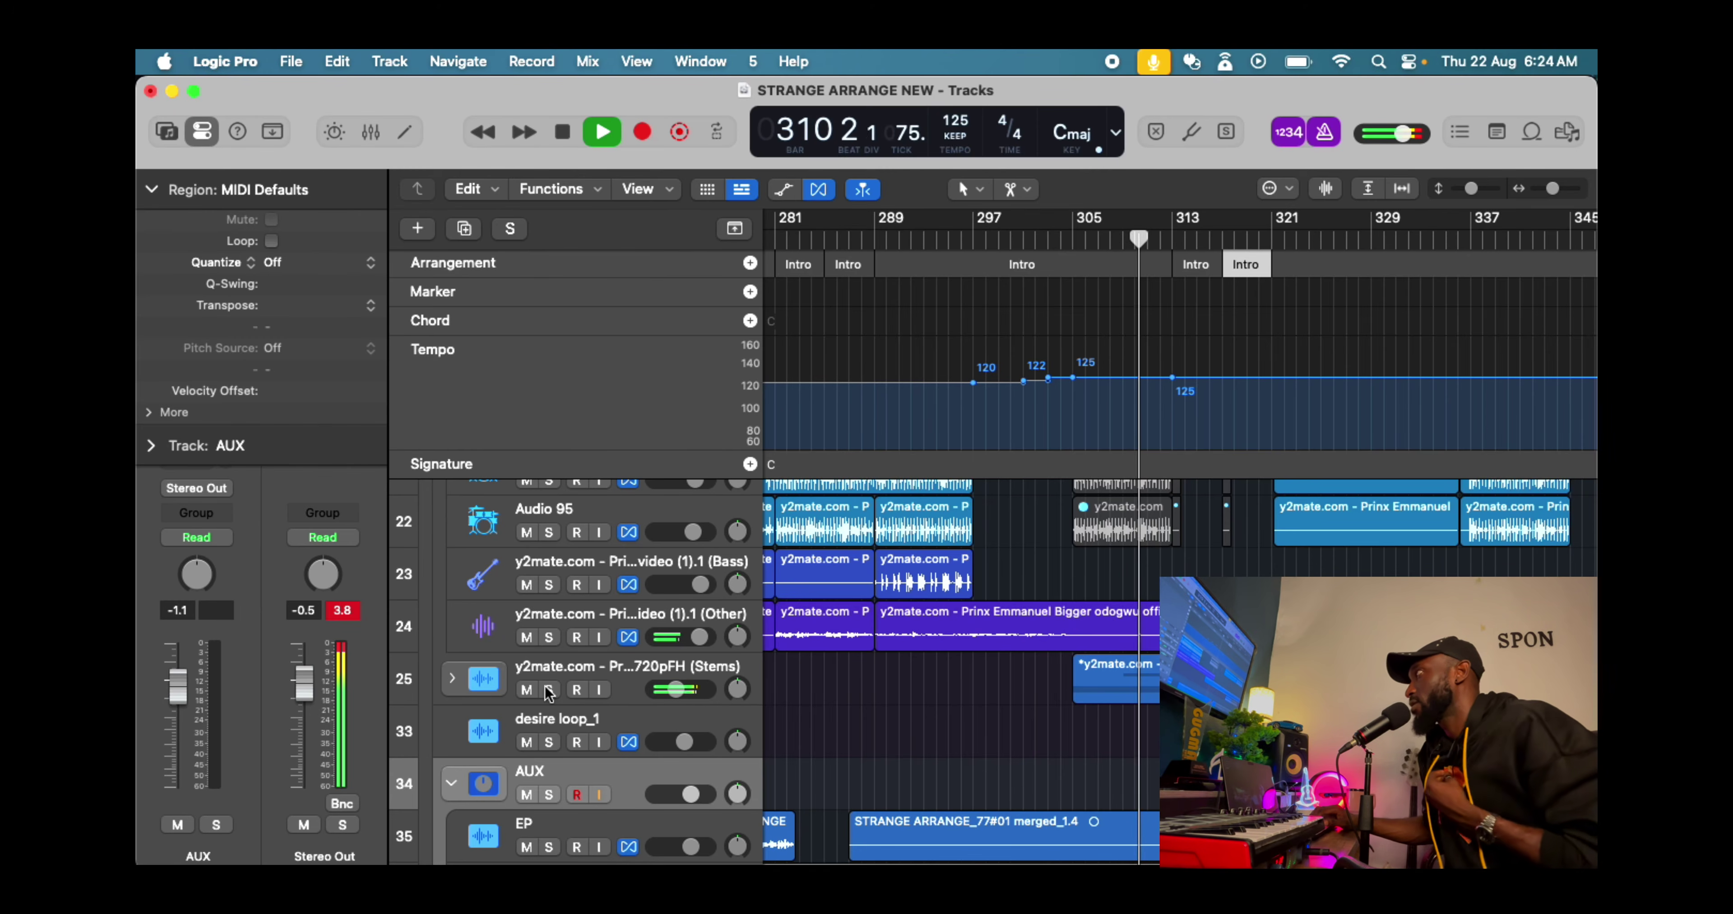
Expand the track 25 stems stack while playback continues and stop around bar 319
scroll(918, 679, "up", 8)
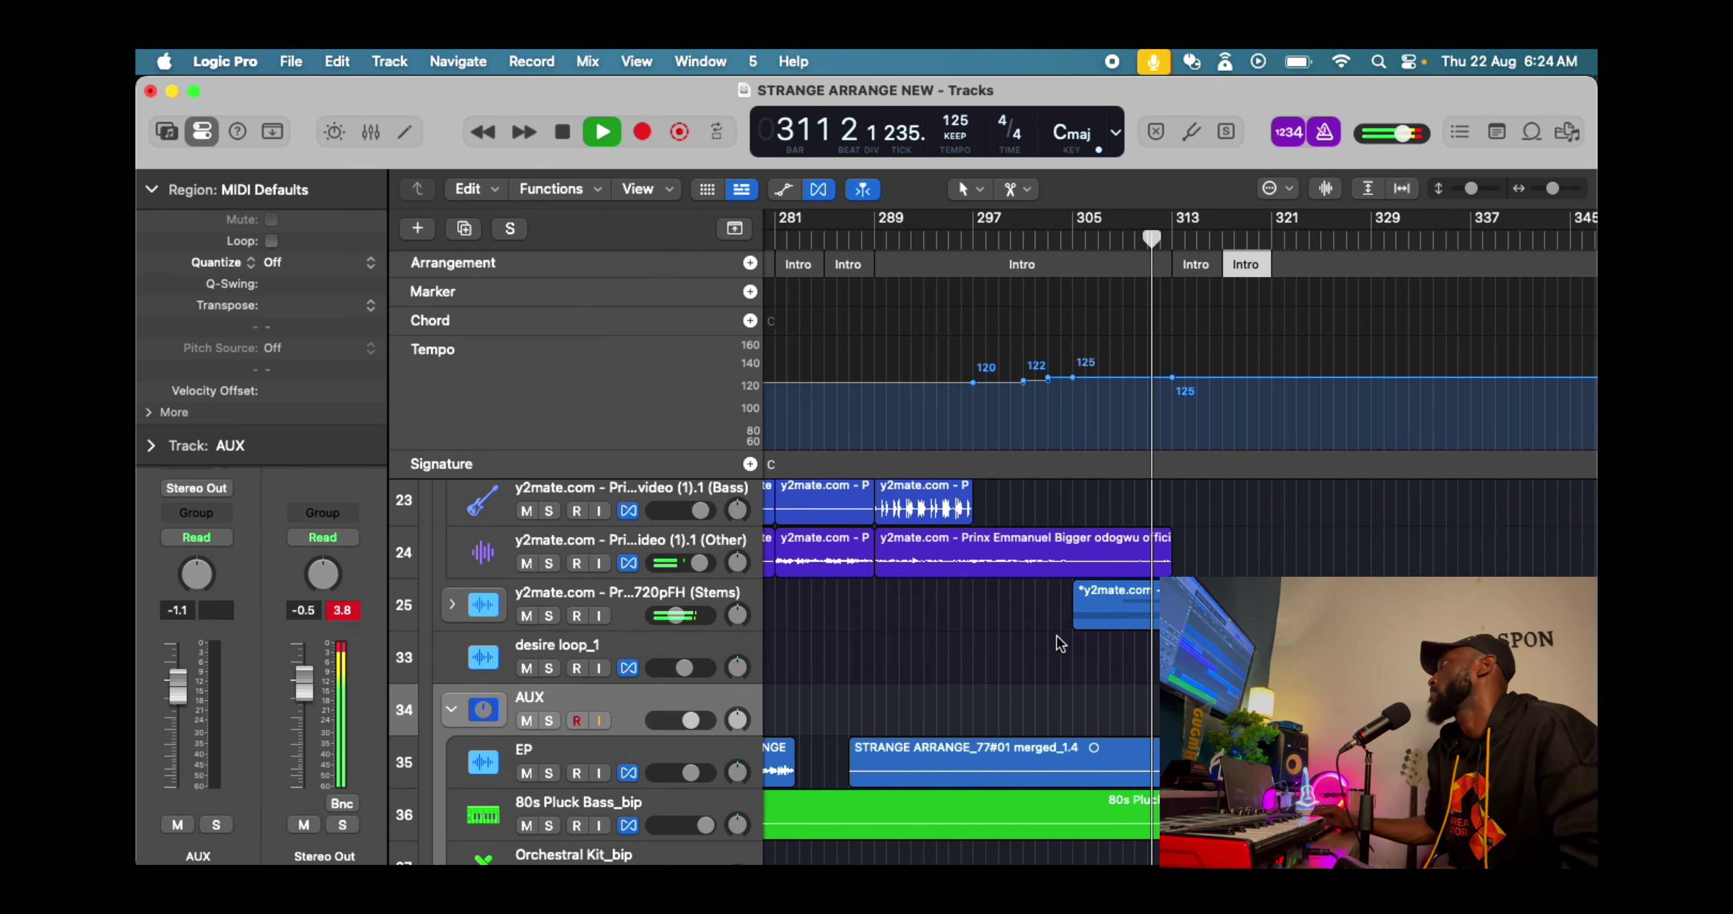
scroll(942, 740, "down", 10)
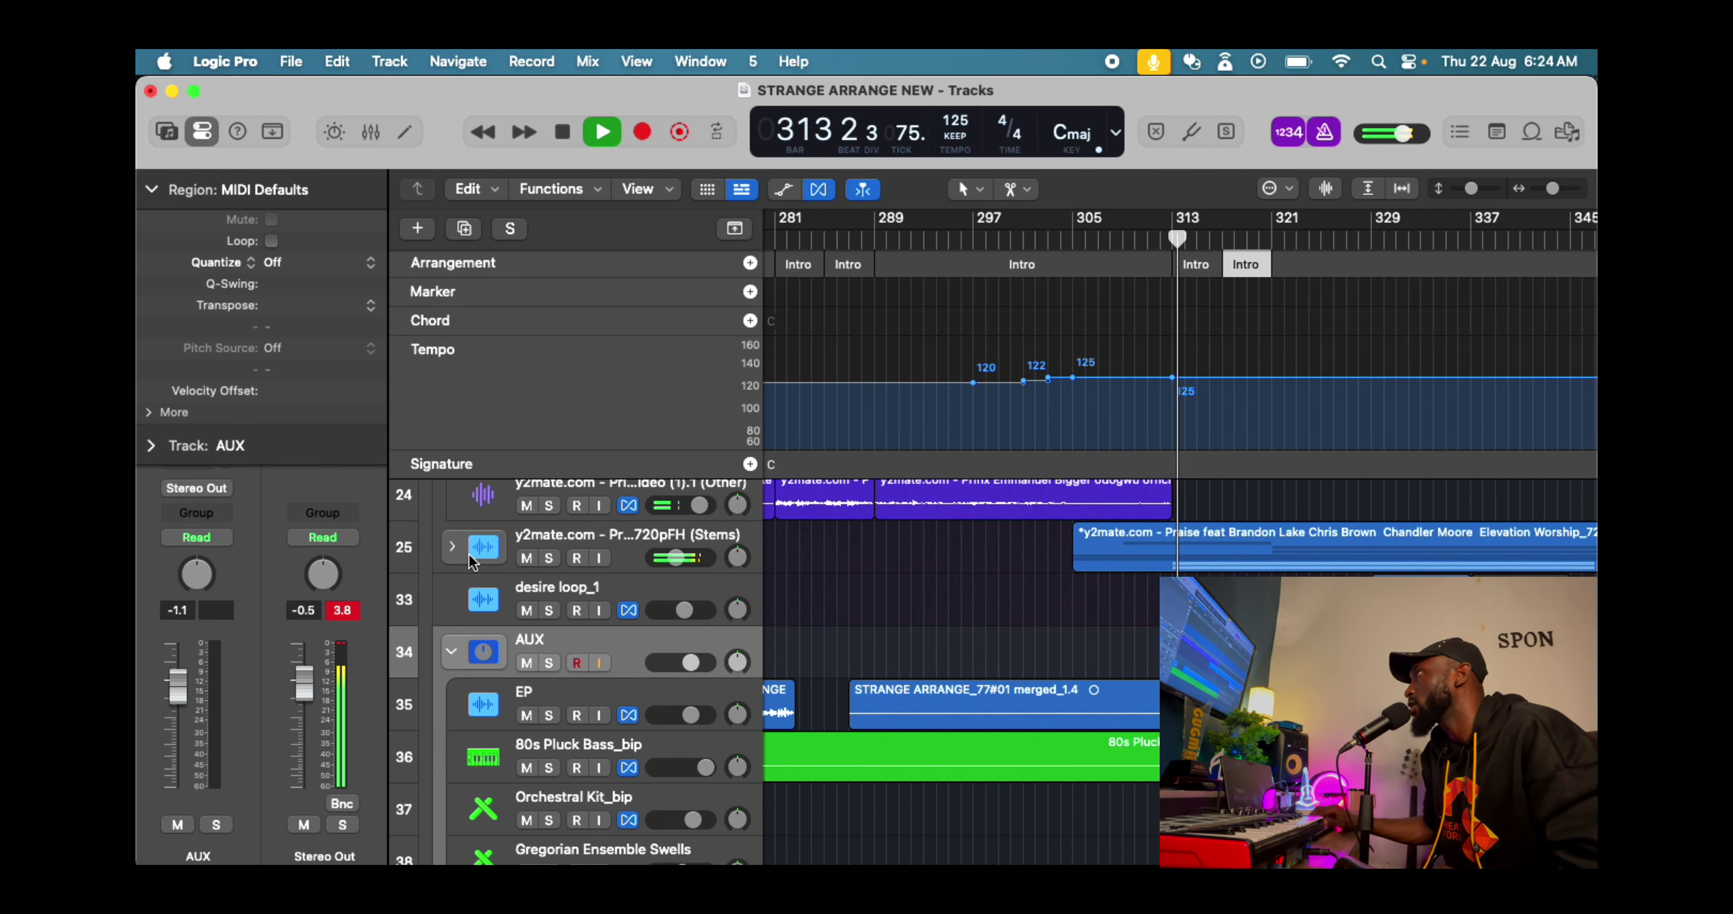
left_click(451, 547)
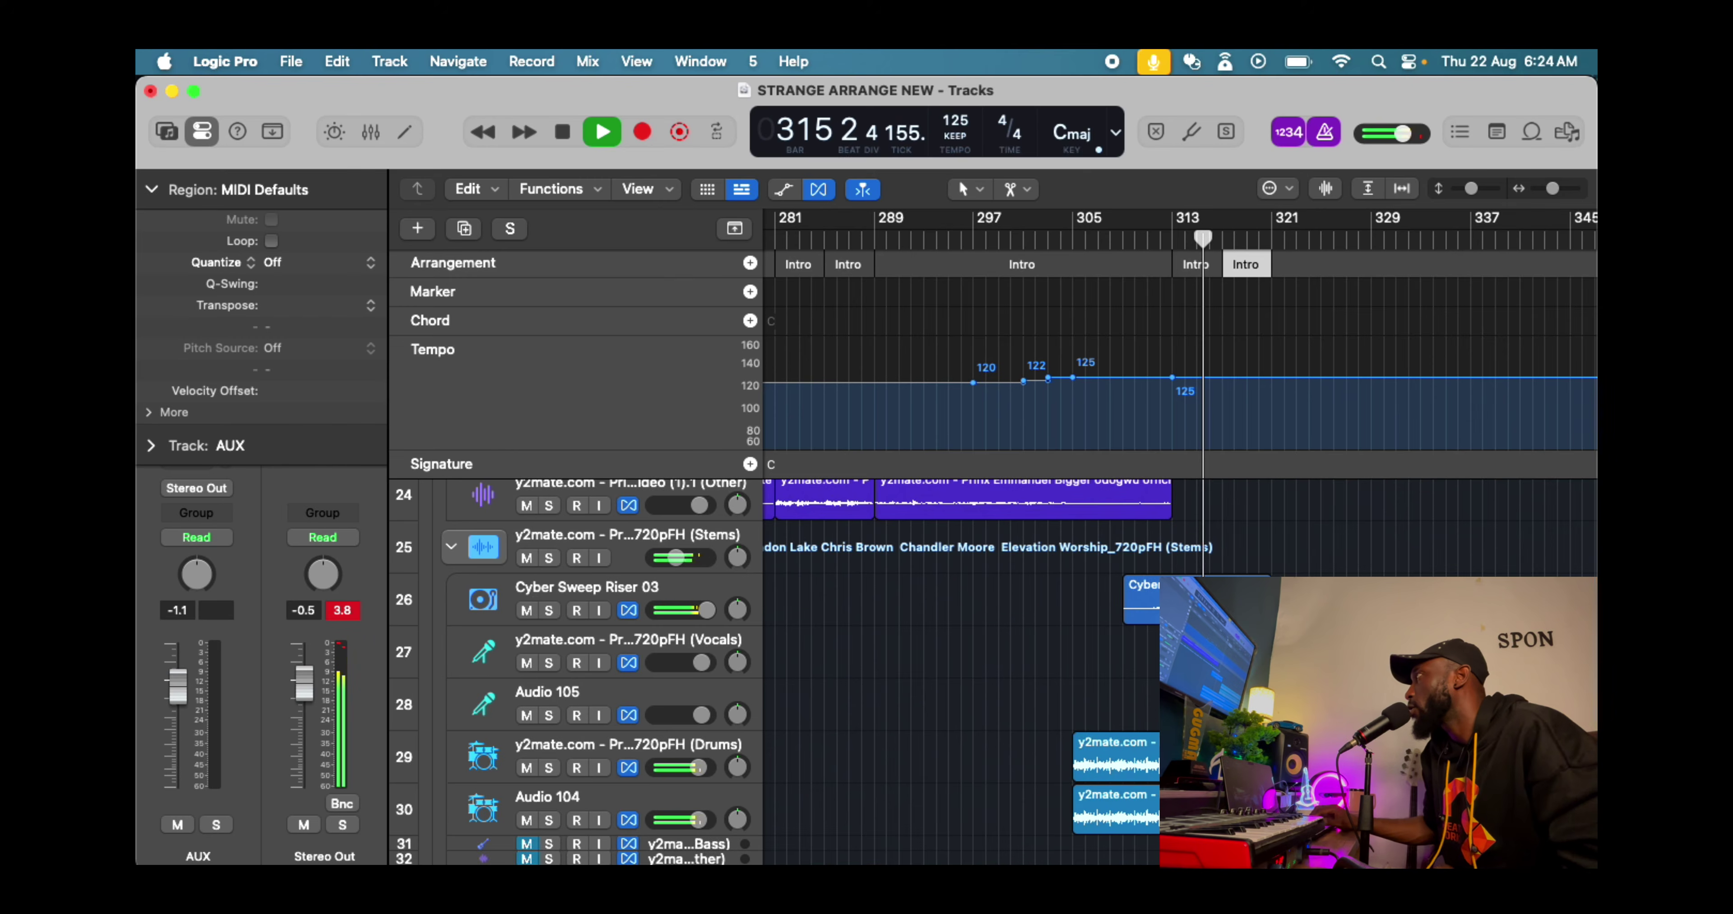
scroll(606, 672, "up", 4)
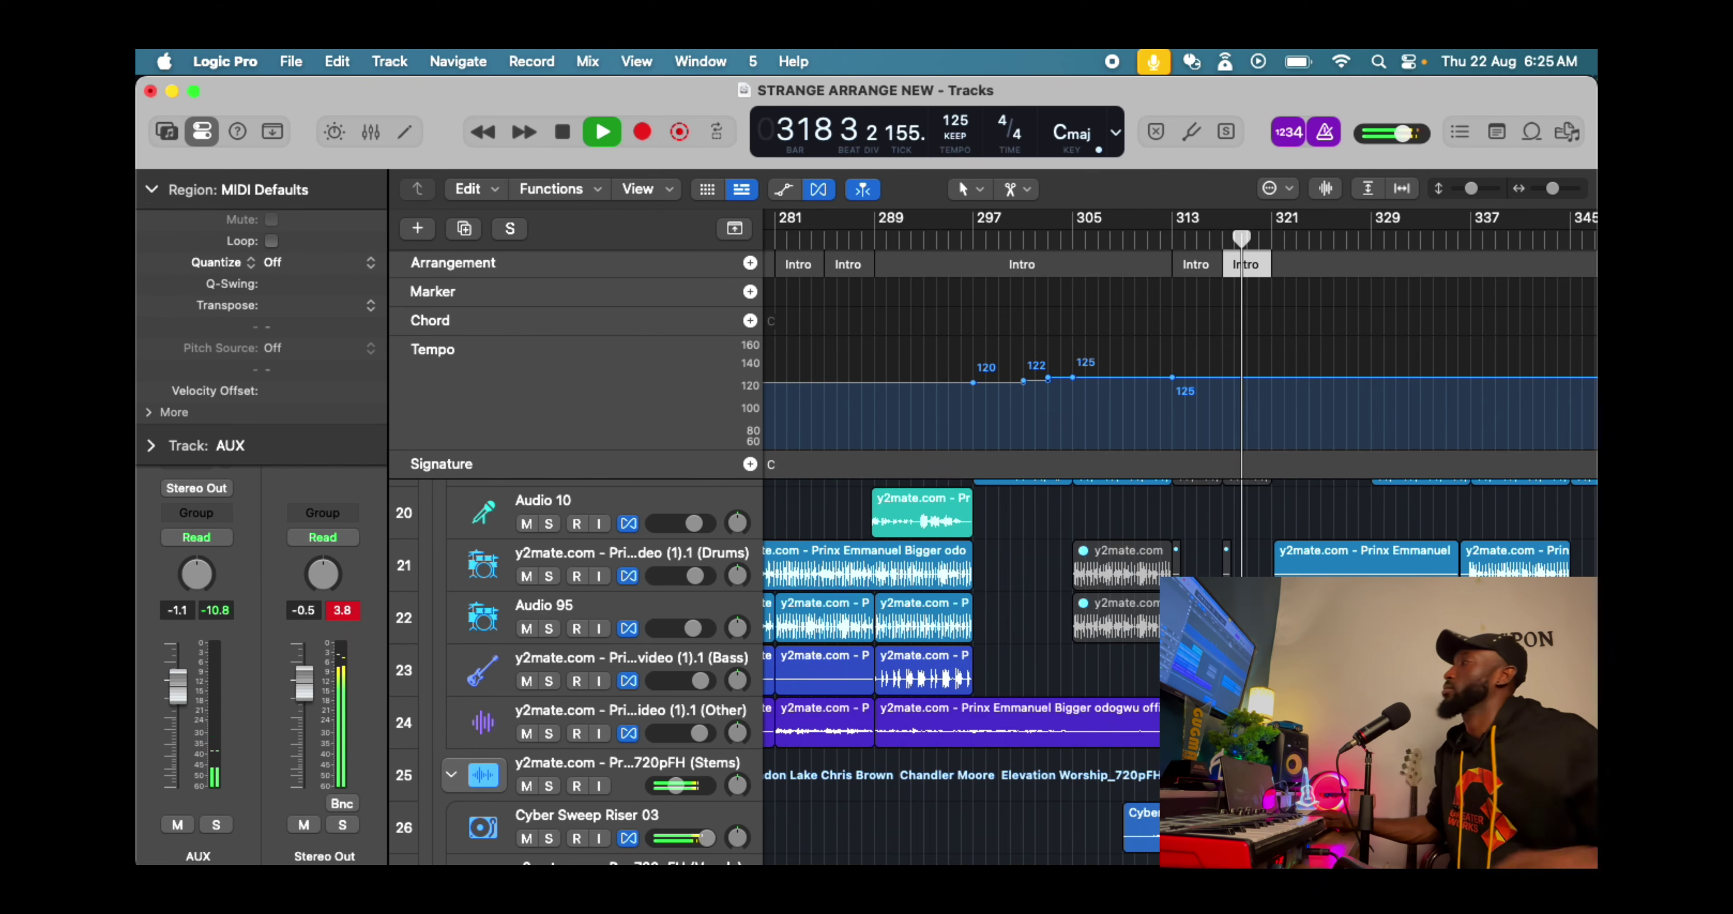
key("space")
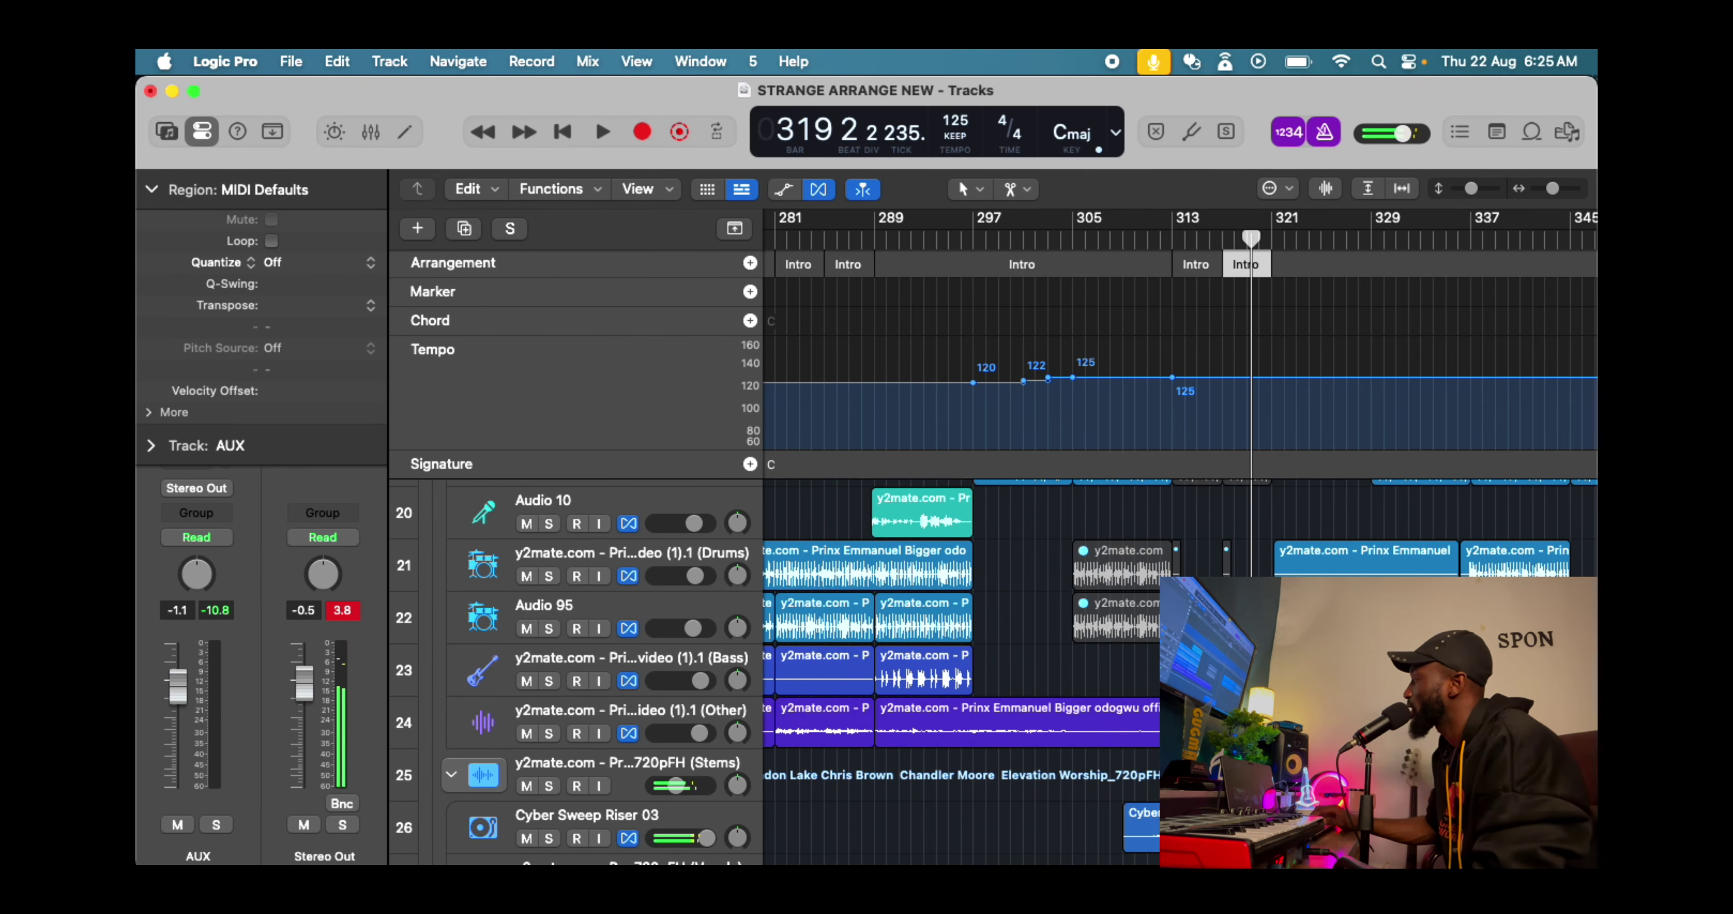
Resume playback from bar 319 and view the drum regions and track 25 stems around bar 321
scroll(1243, 543, "up", 4)
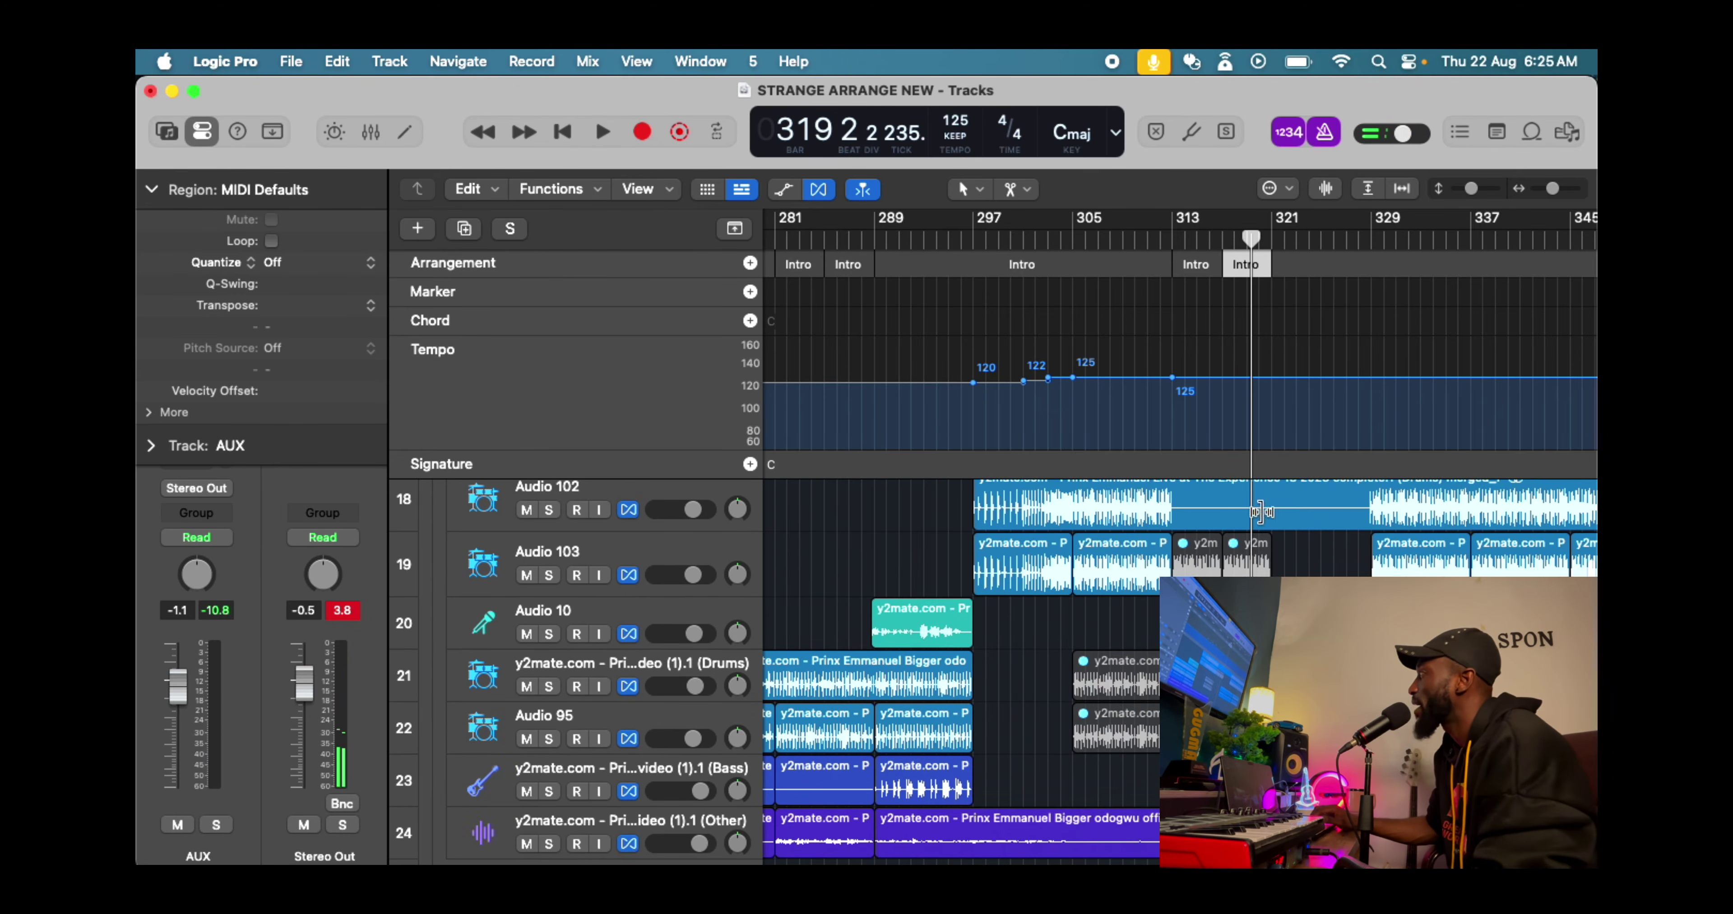
key("space")
scroll(1264, 524, "down", 10)
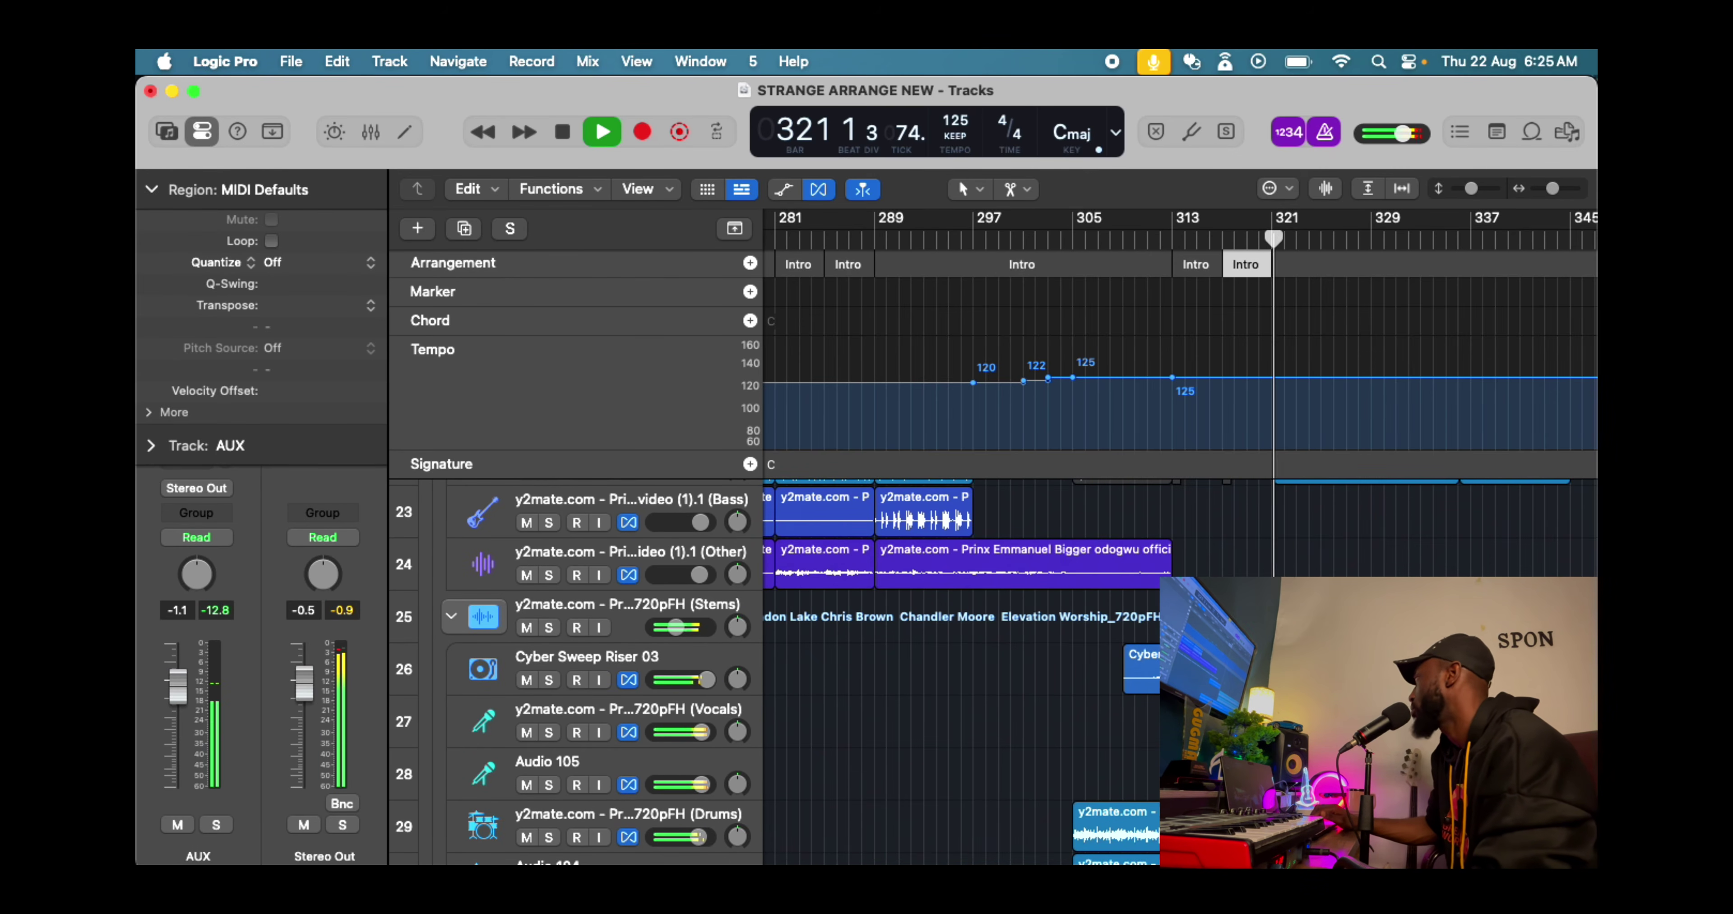
scroll(962, 645, "up", 5)
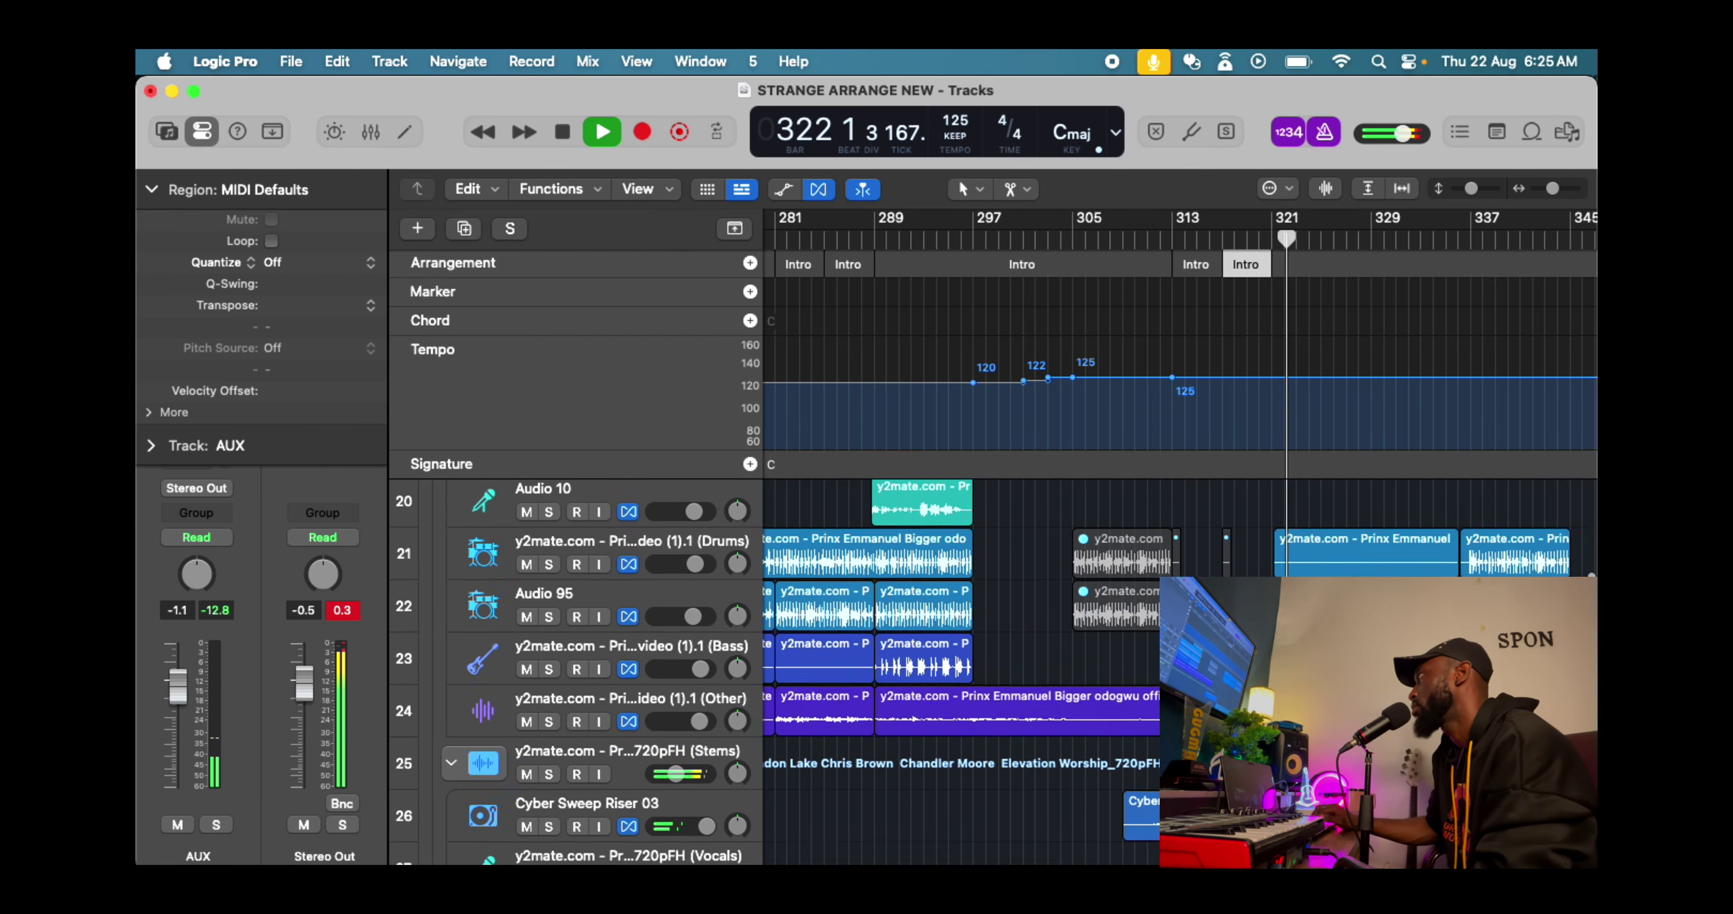
View the drum tracks during playback, stop around bar 323 and select the merged drums region on Audio 102
scroll(962, 645, "up", 4)
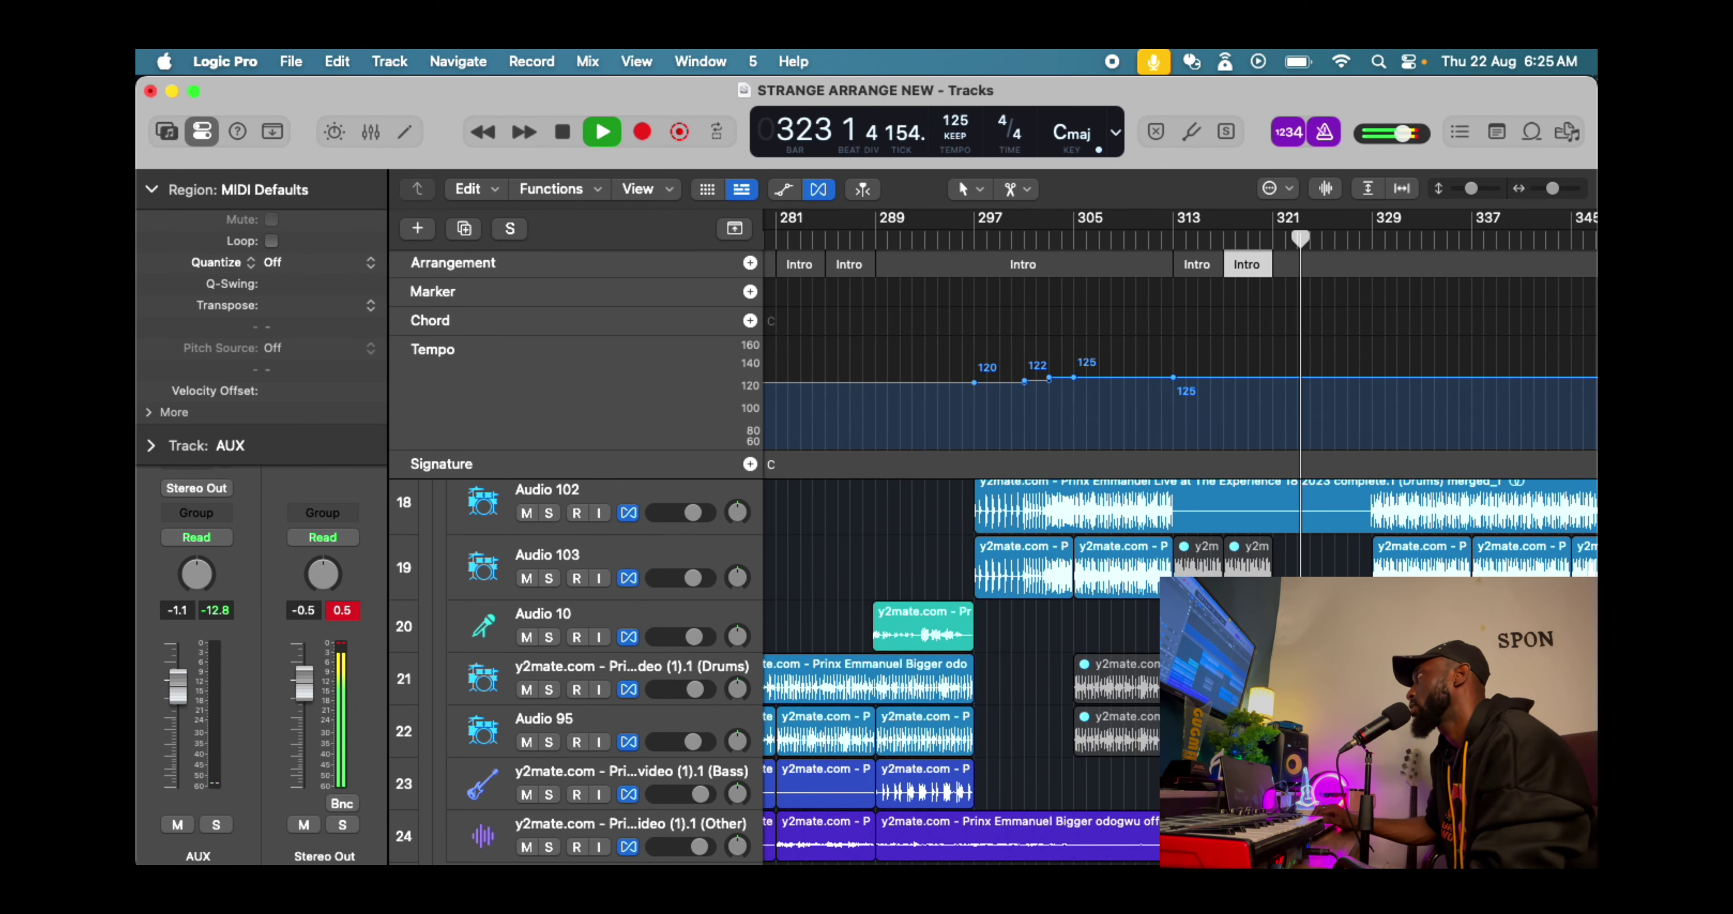
scroll(962, 645, "up", 1)
key("space")
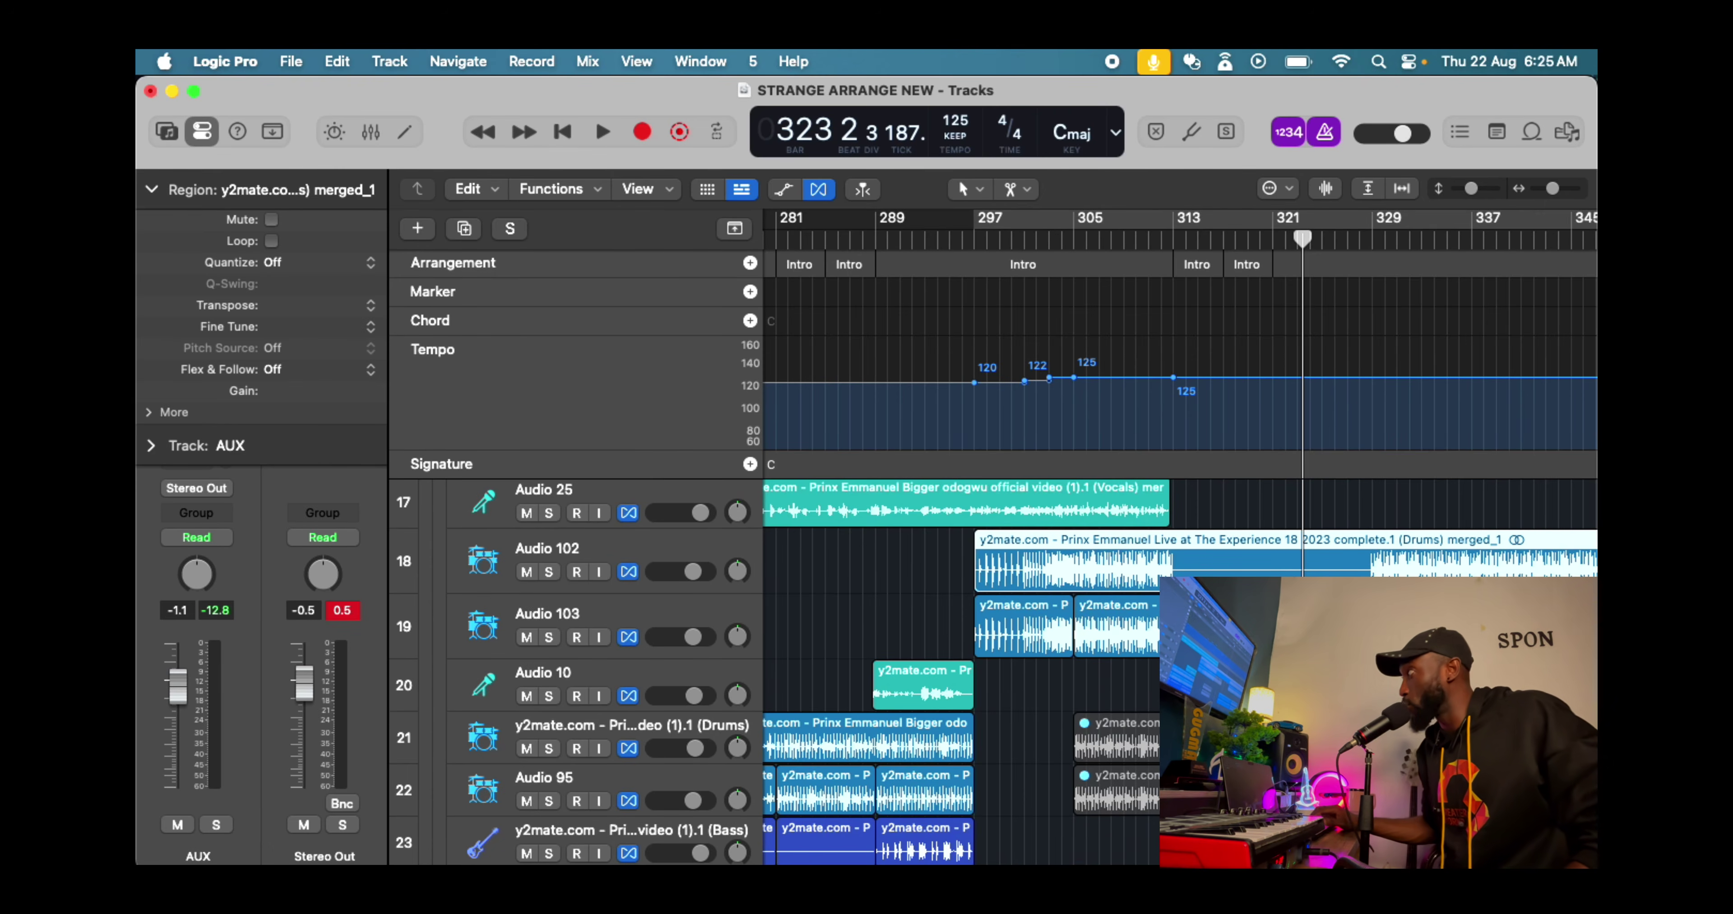
Resume playback from bar 323 to hear the section following the tempo change and stop around bar 325
scroll(1128, 634, "left", 4)
key("super+Left")
key("super+Left")
key("super+Left")
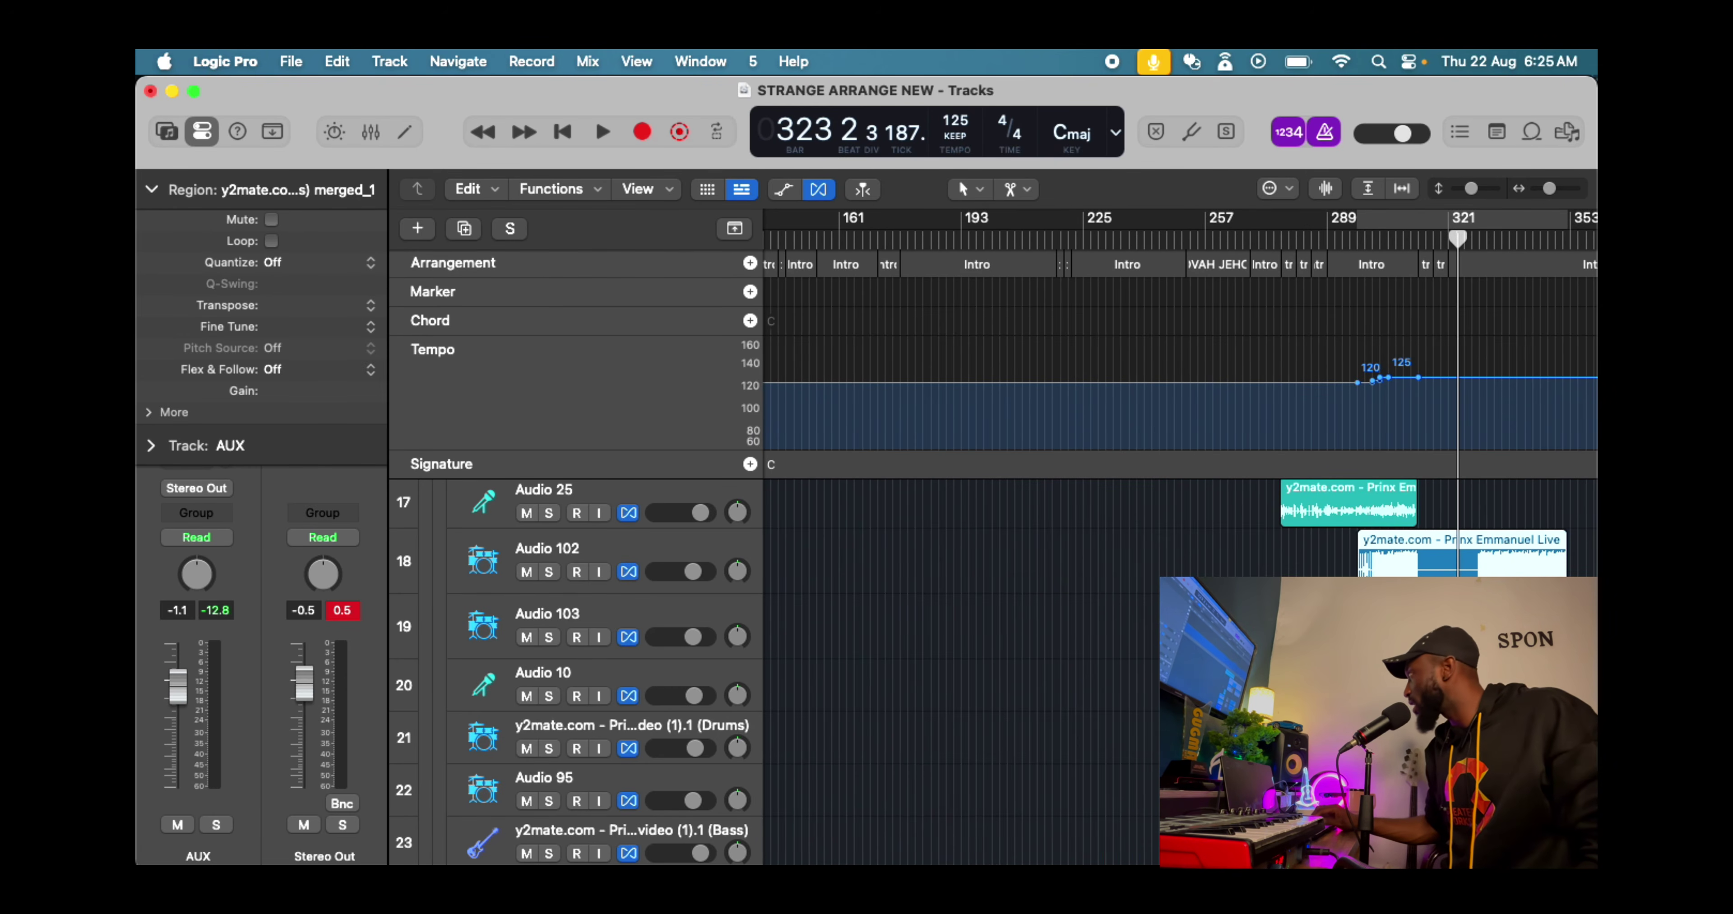
key("super+Right")
key("super+Right")
key("super+Right")
left_click(596, 117)
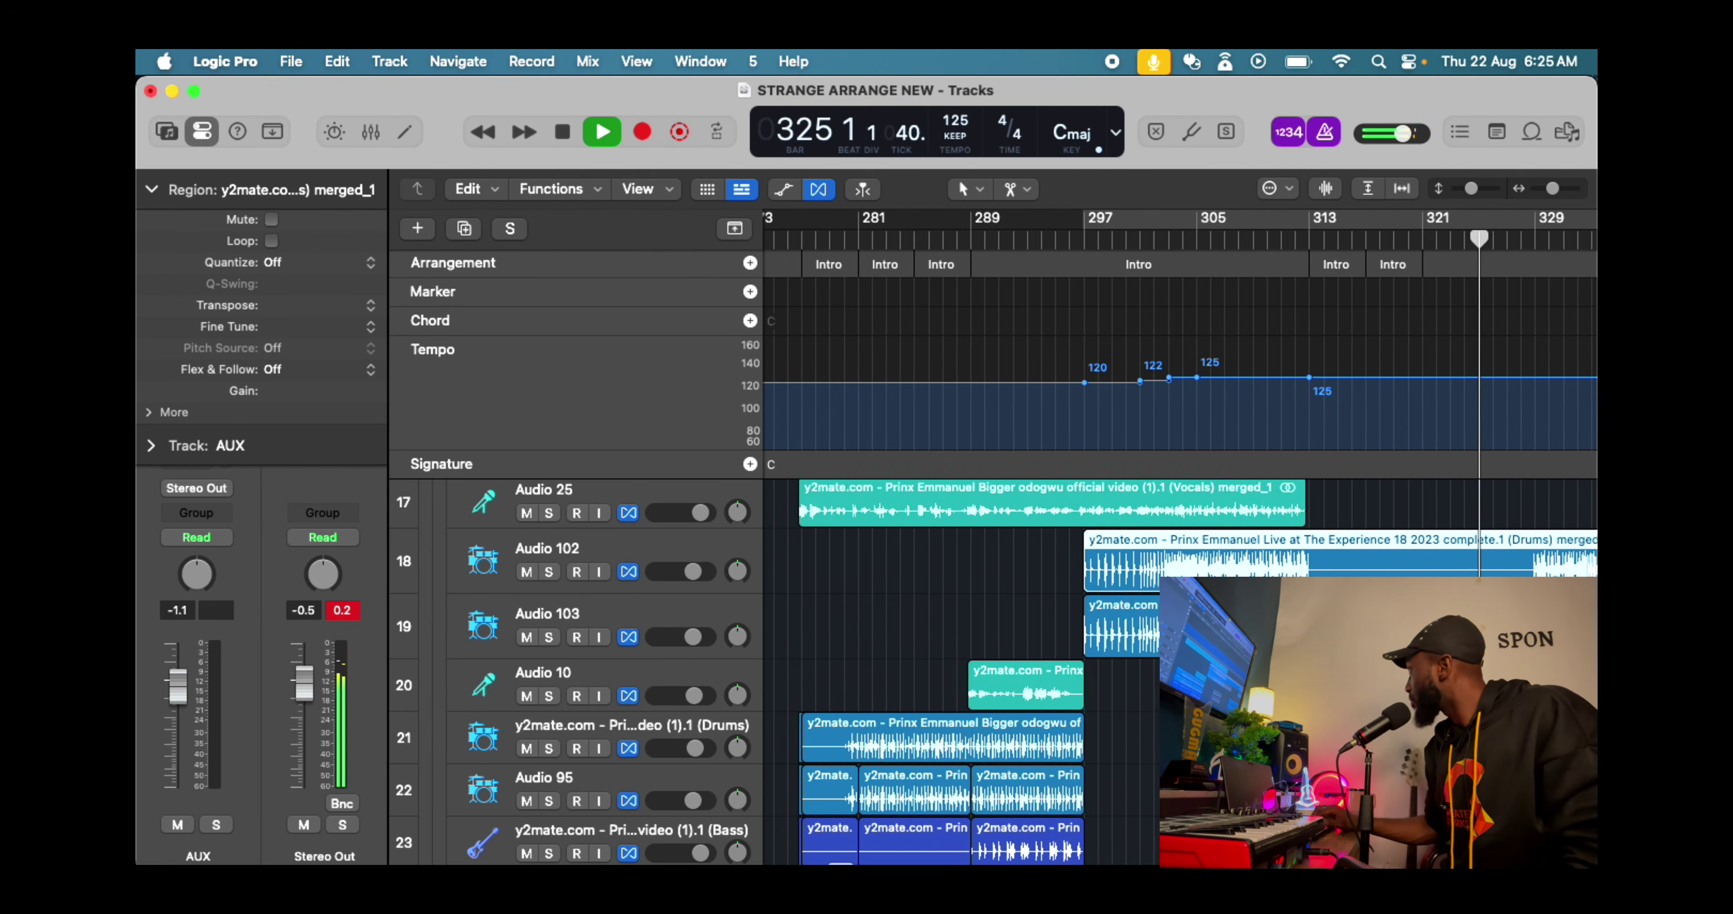
scroll(1178, 538, "right", 5)
key("space")
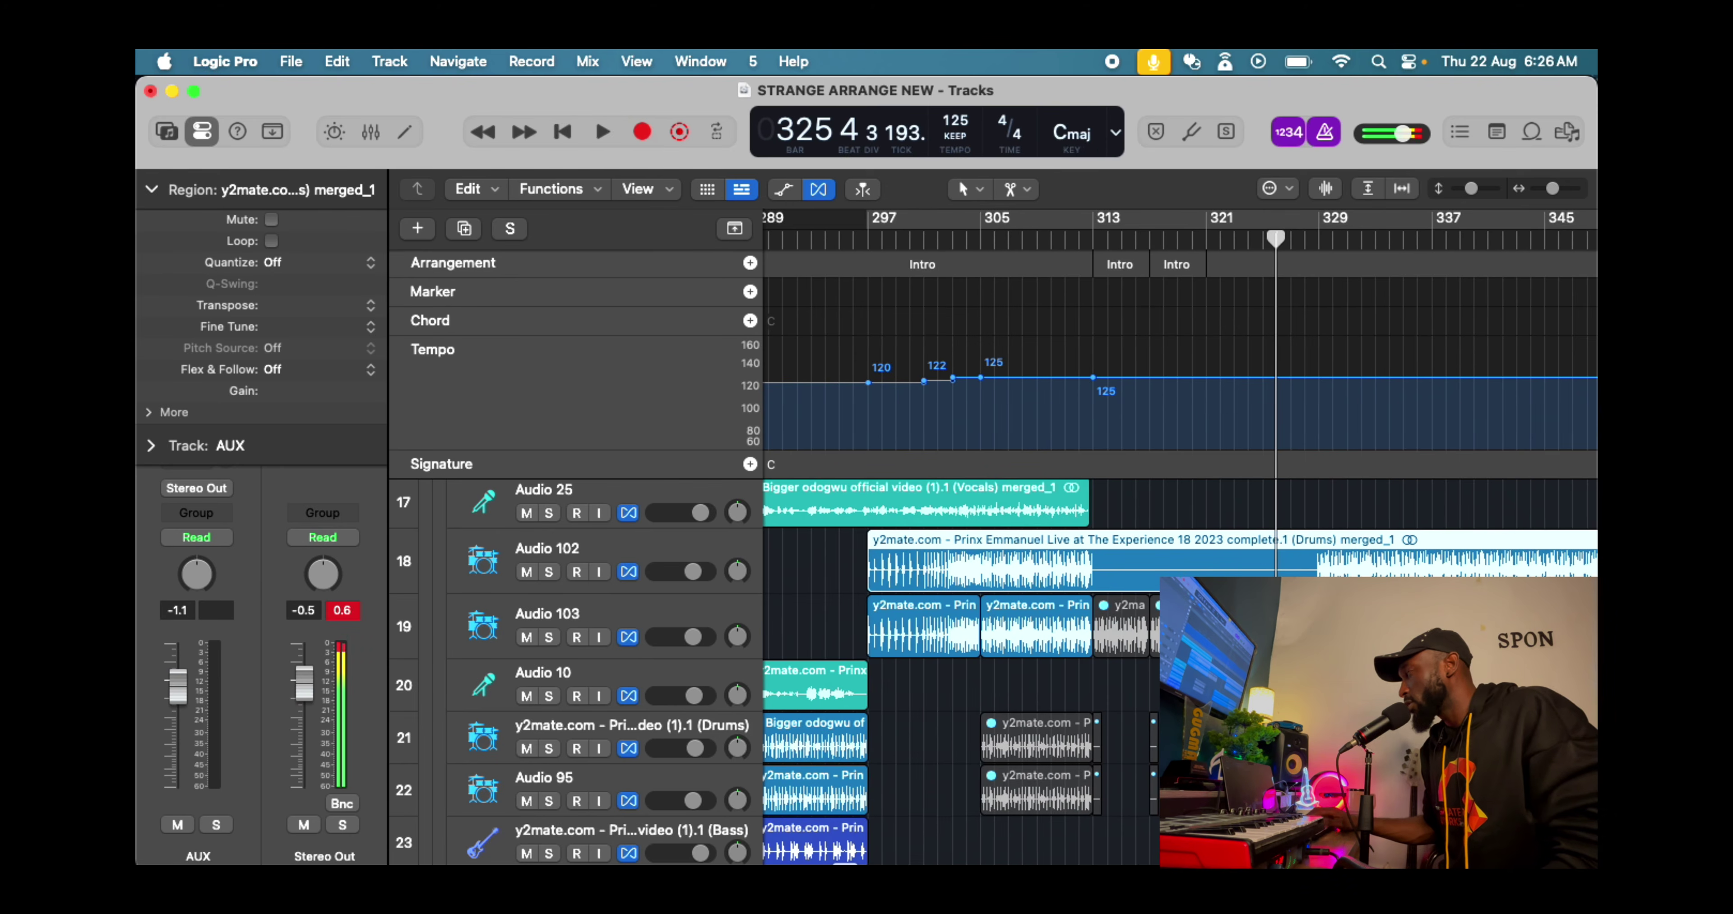
Play on through the re-entry of the Audio 102 and Audio 103 drums at bar 329 and stop around bar 332
key("space")
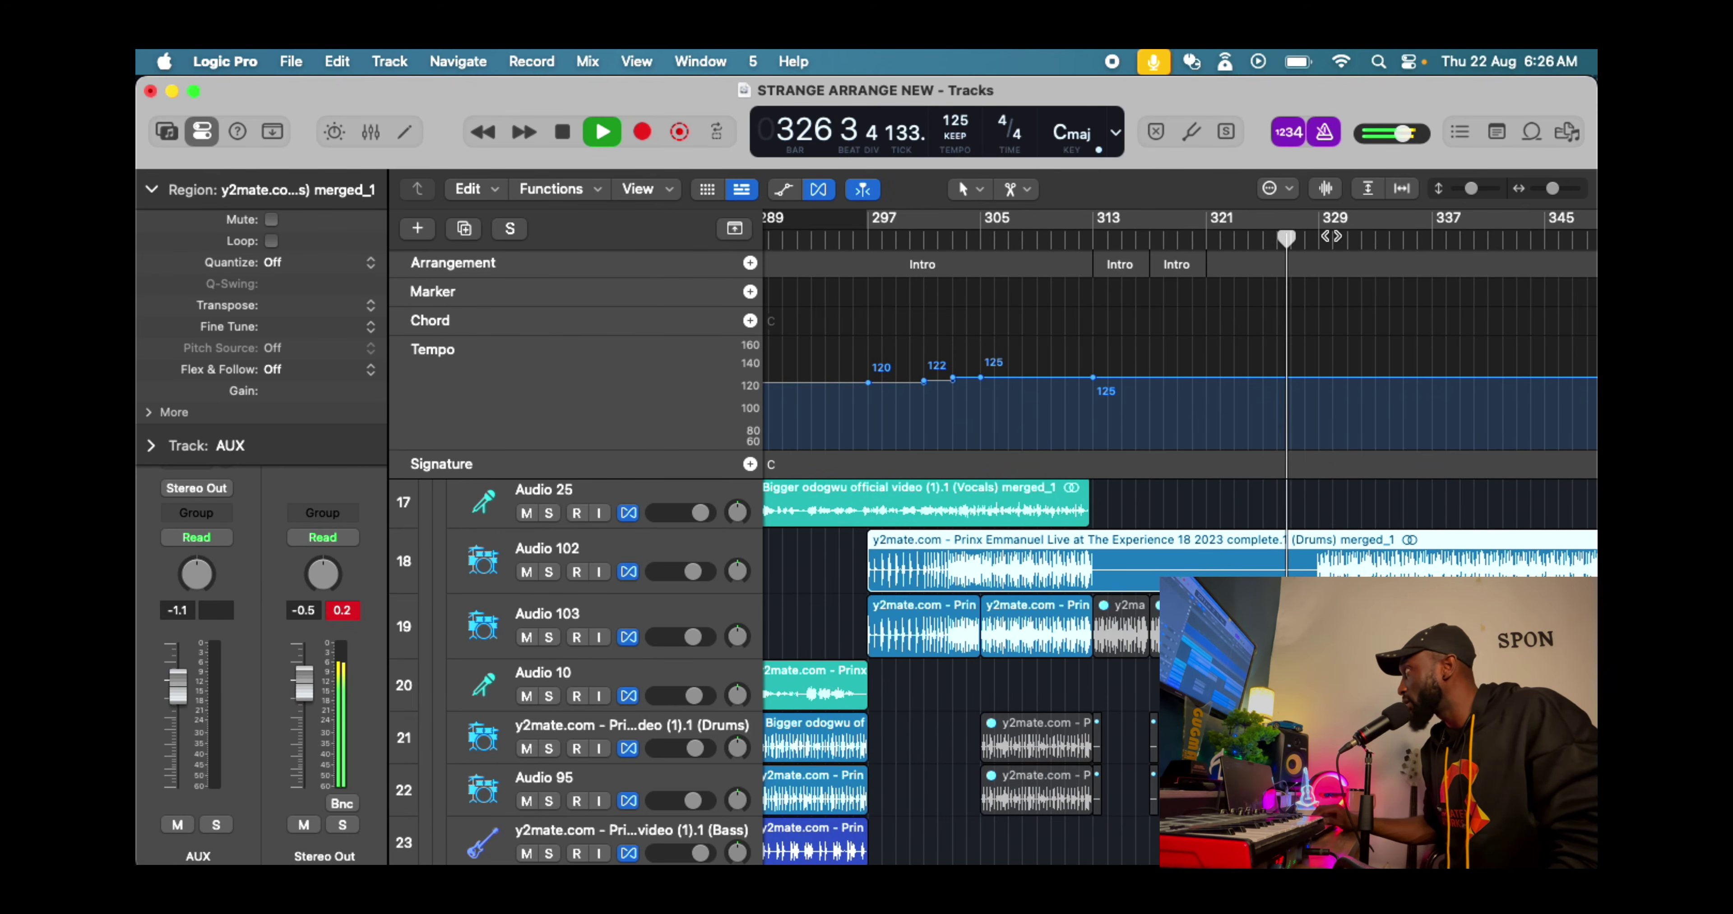
scroll(1177, 538, "right", 4)
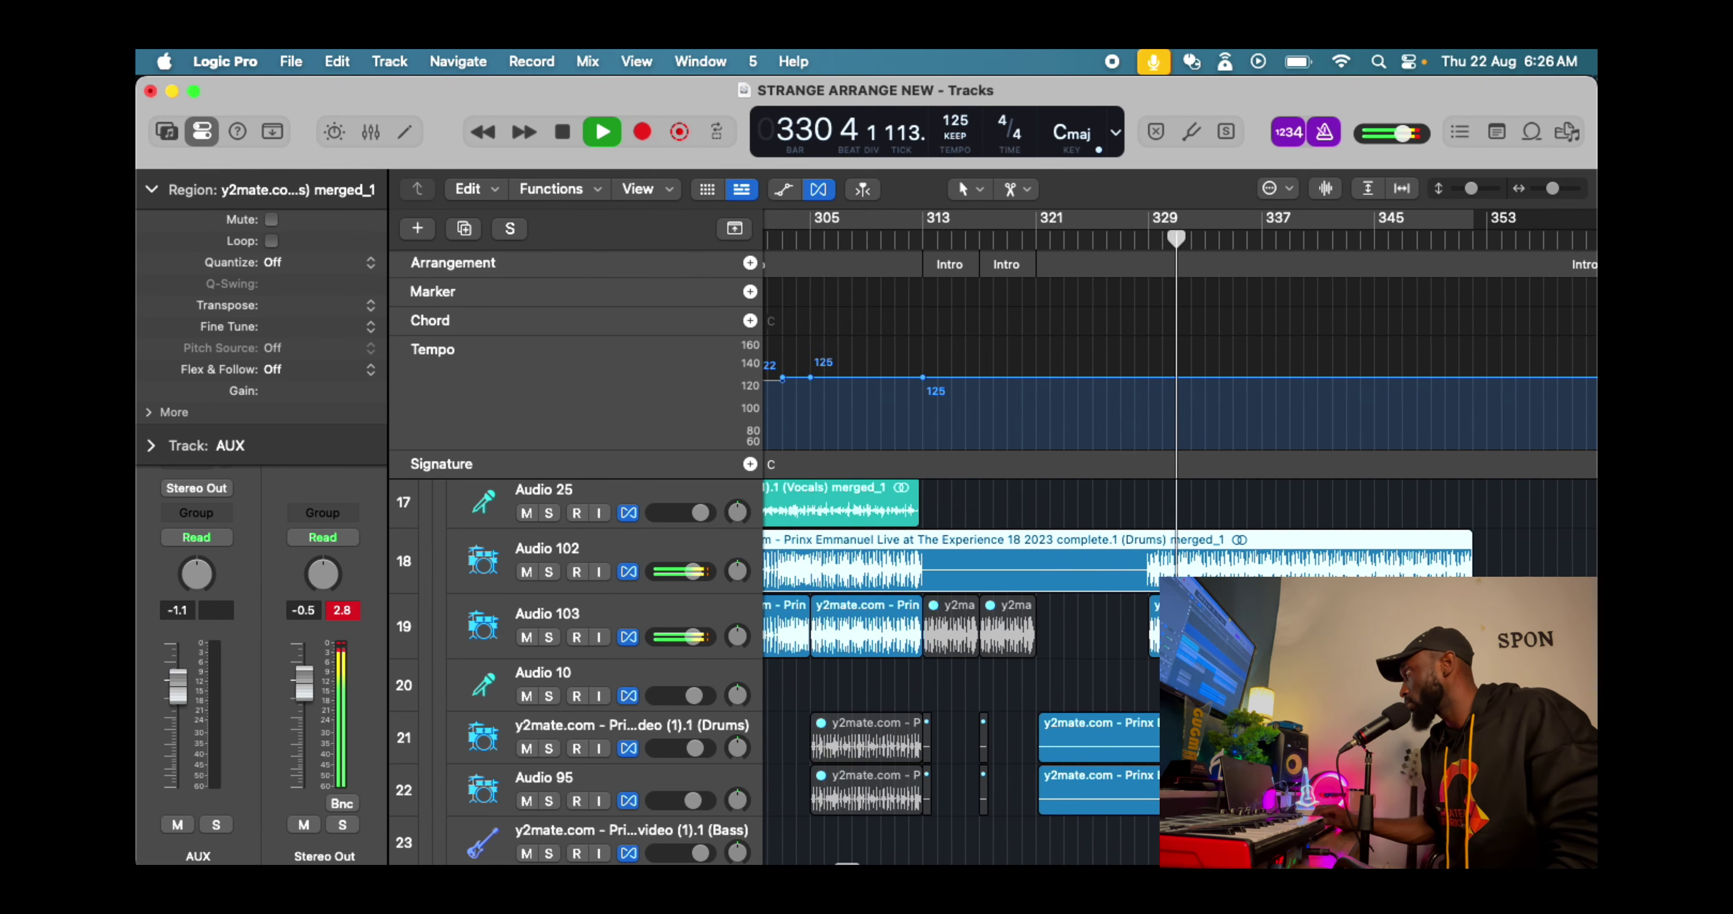
scroll(1177, 537, "right", 2)
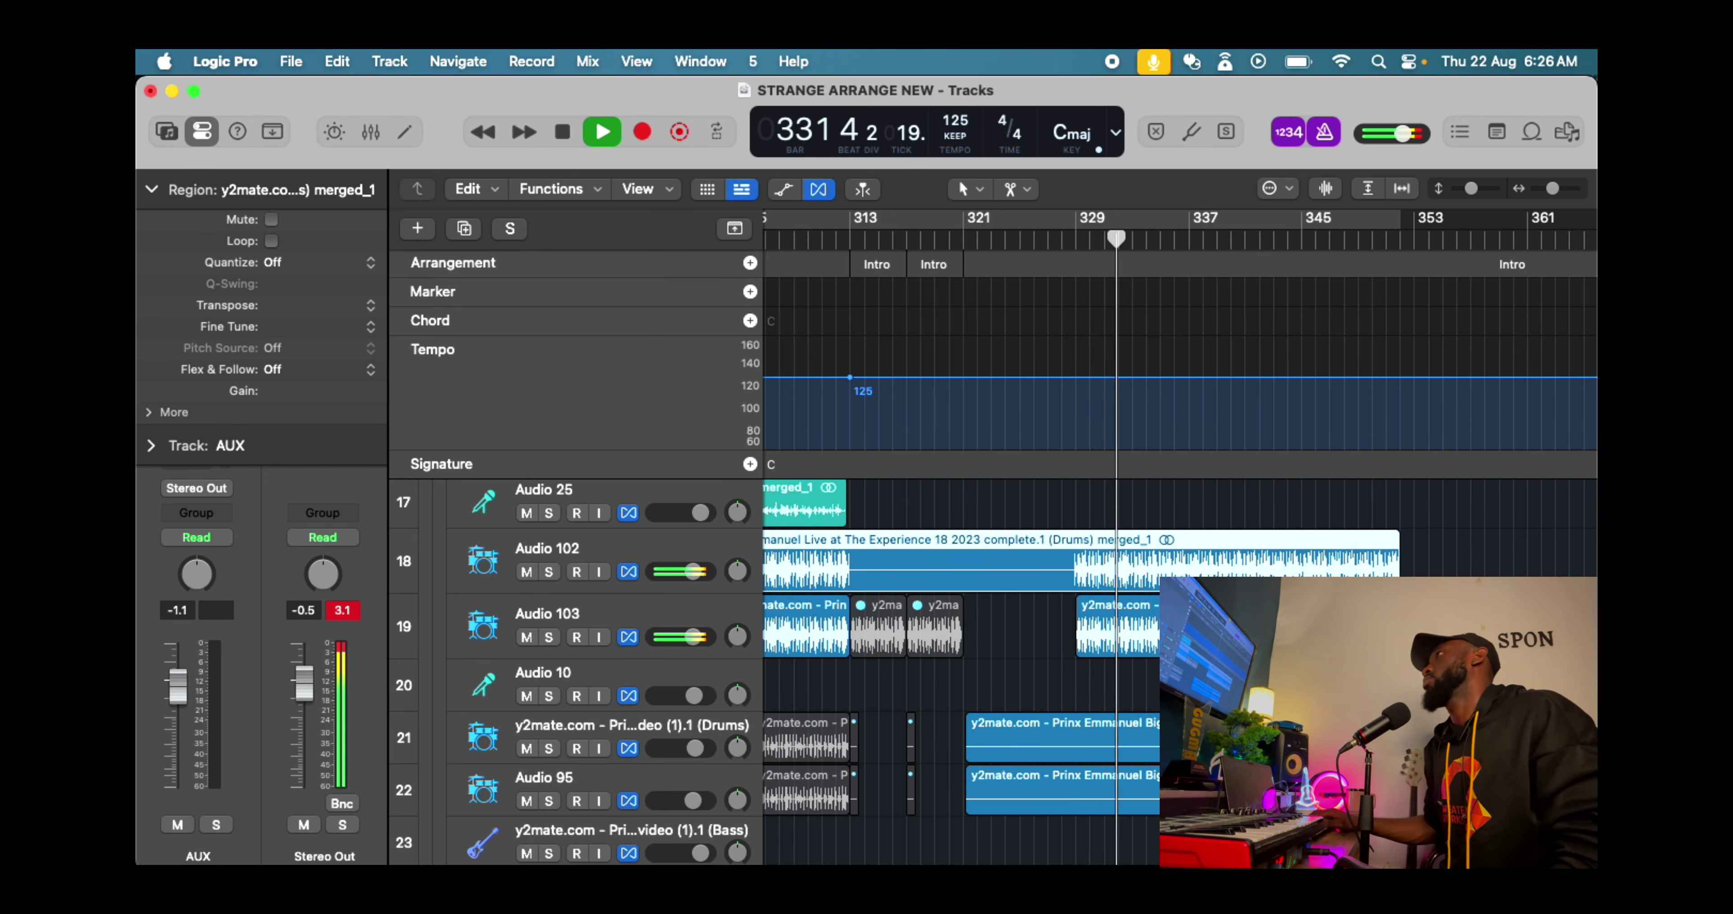
key("space")
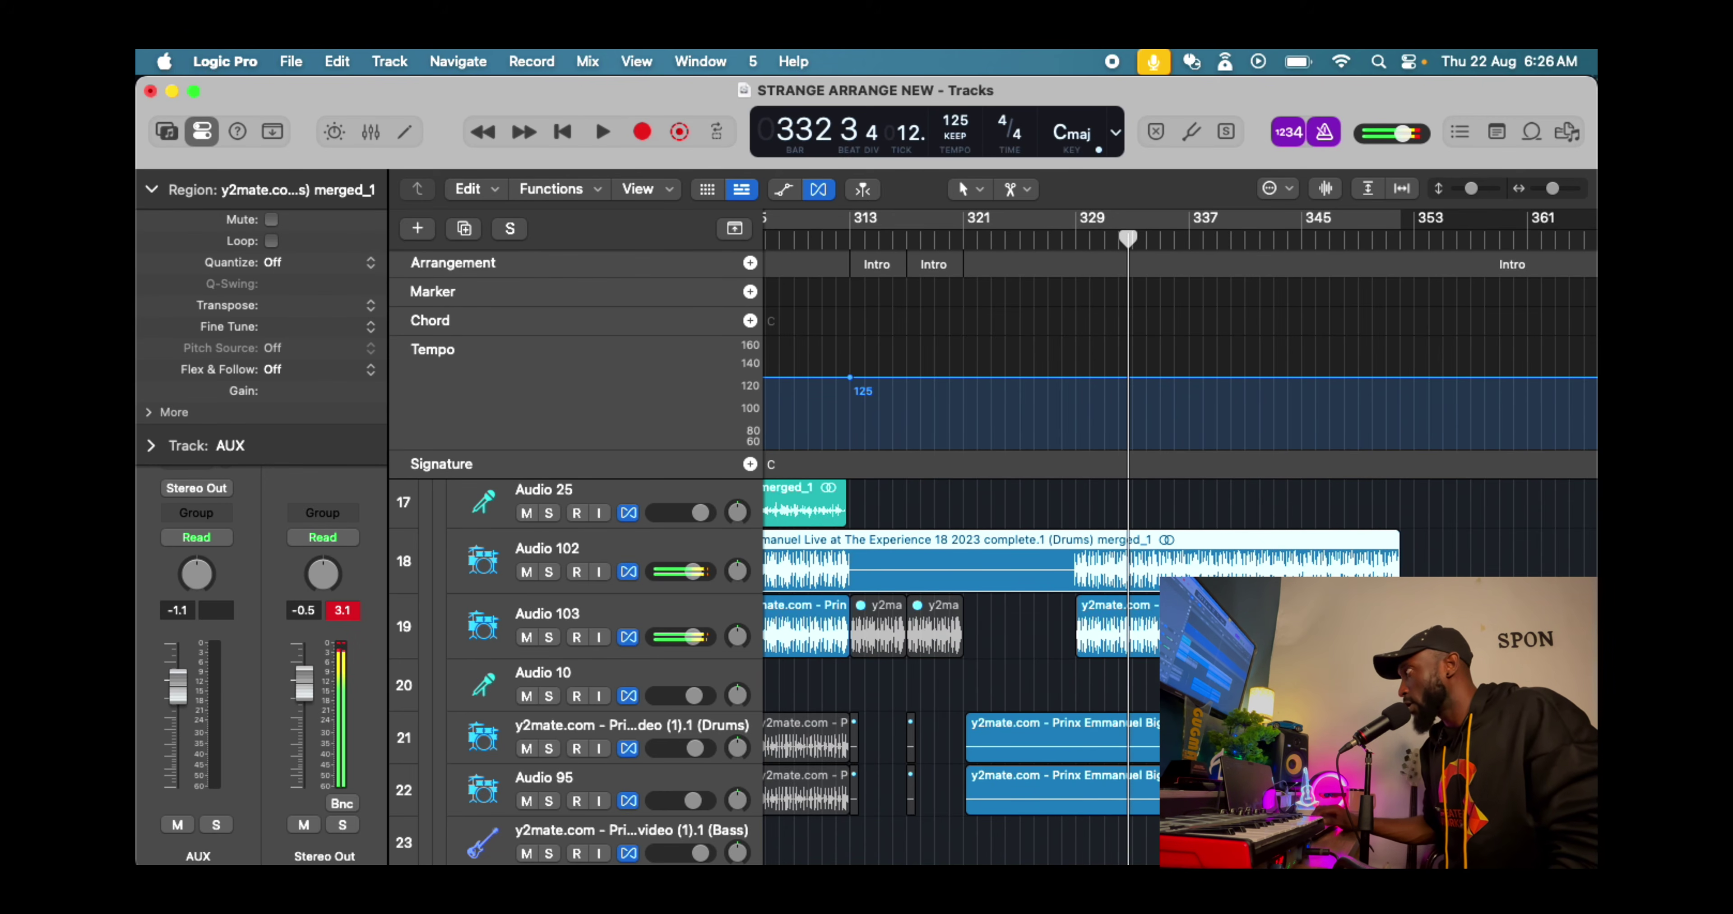
Solo the desire loop_1 track and play it briefly from bar 332
scroll(1047, 604, "down", 5)
key("super+Right")
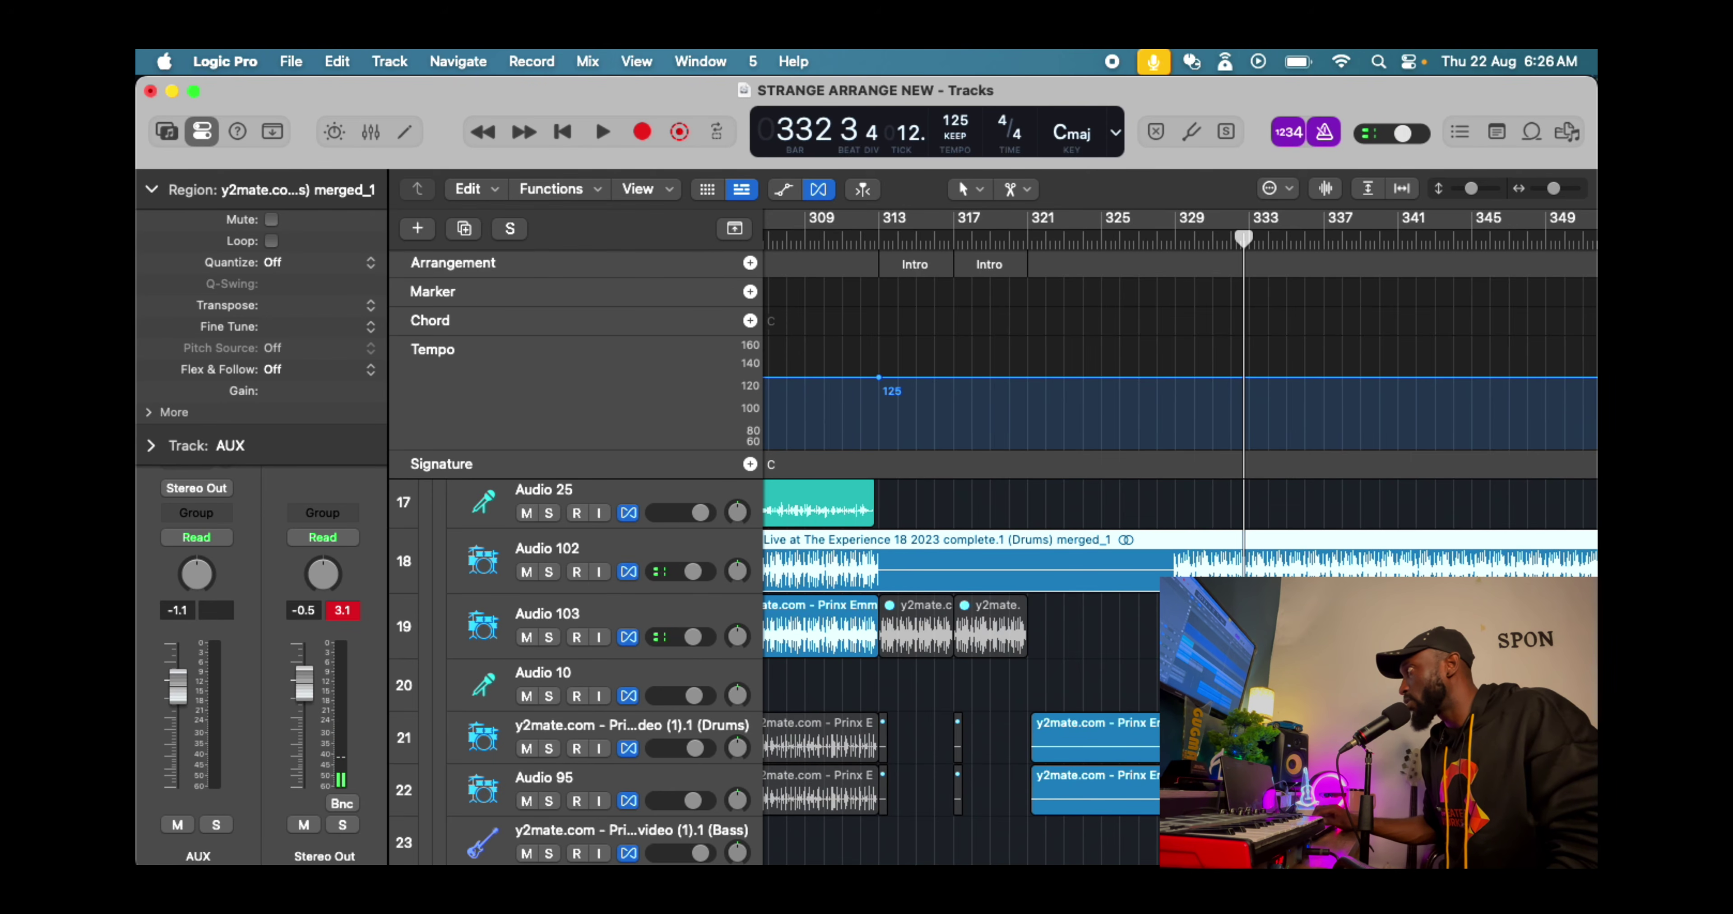
scroll(1177, 538, "right", 5)
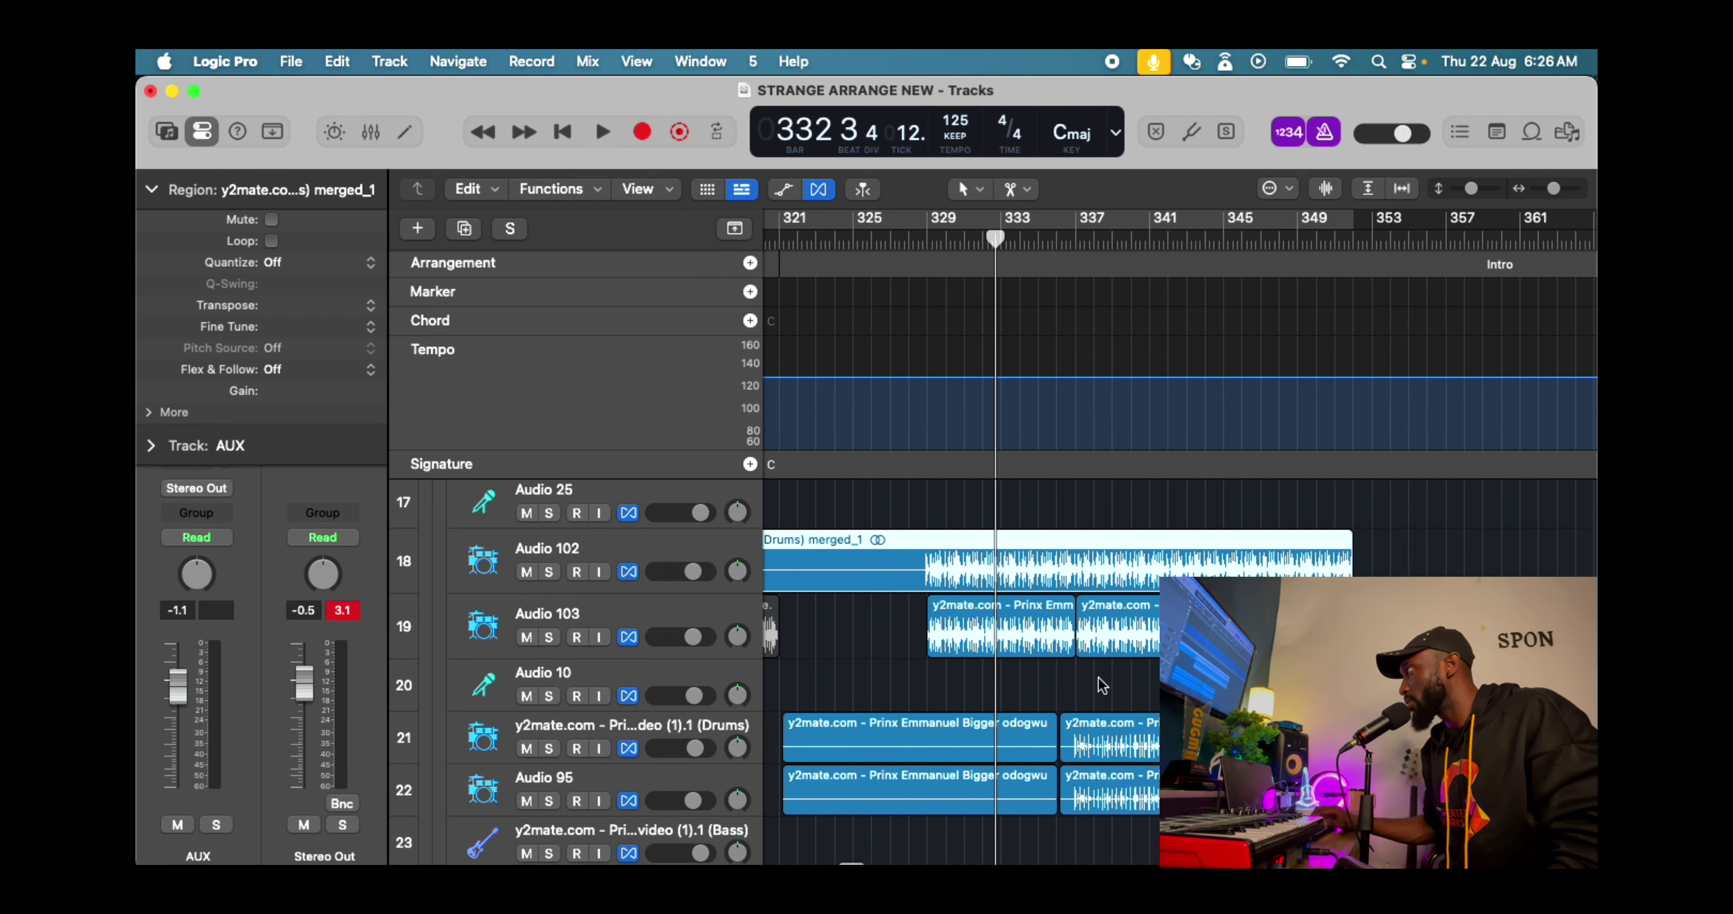
scroll(1076, 726, "down", 5)
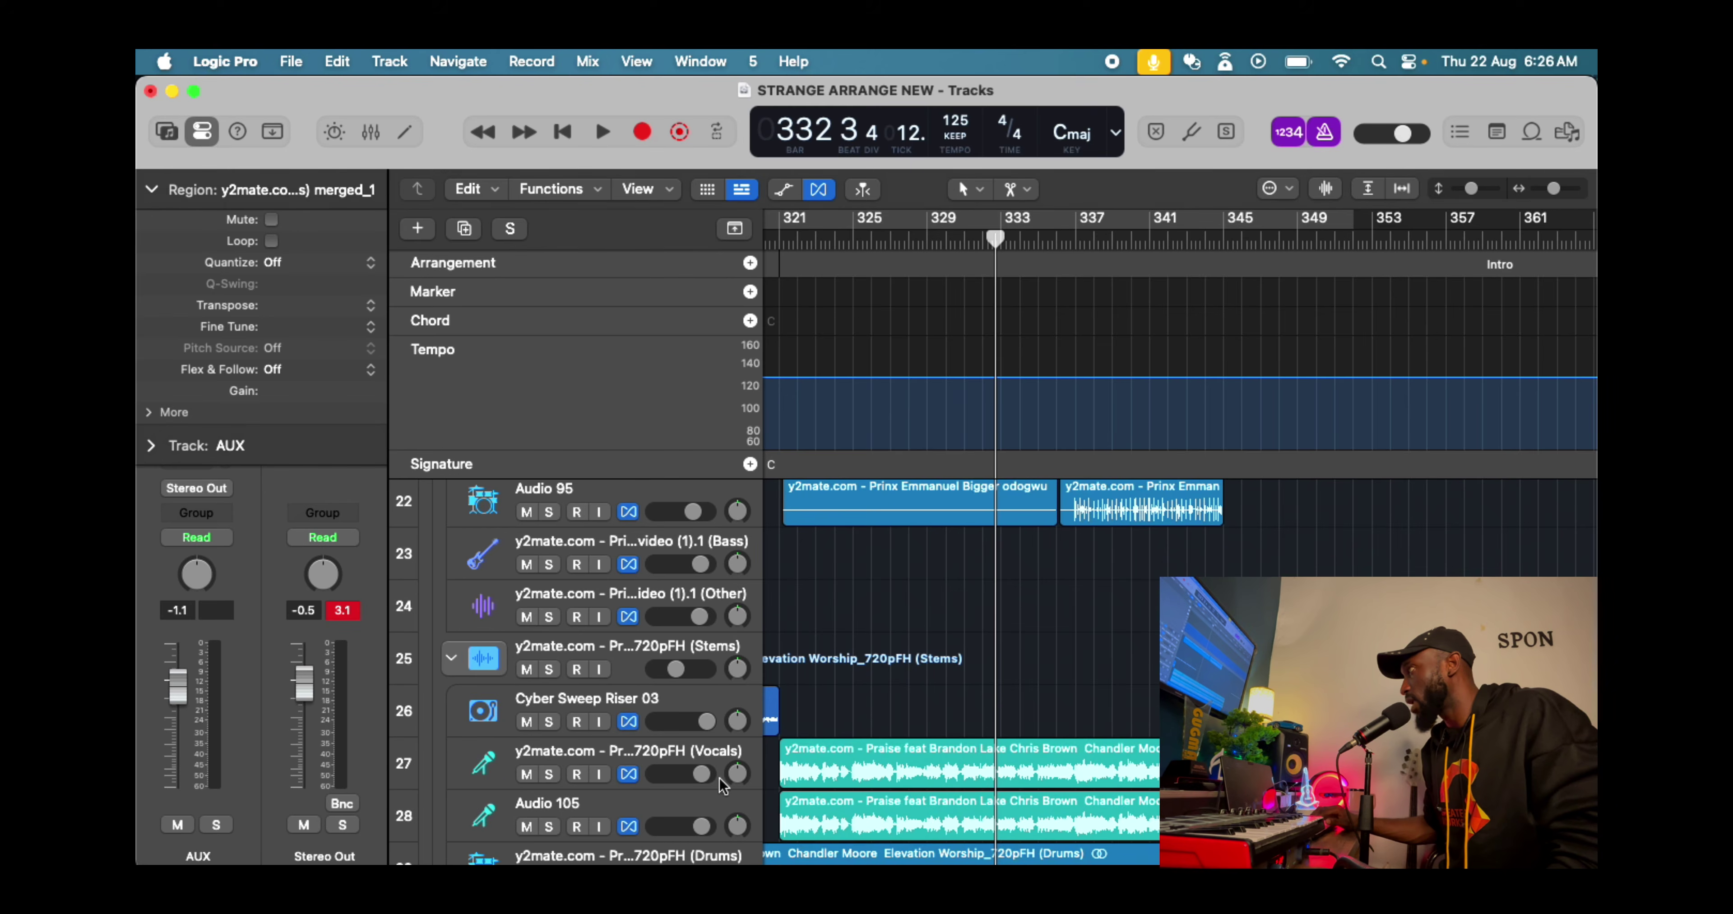
scroll(777, 744, "down", 5)
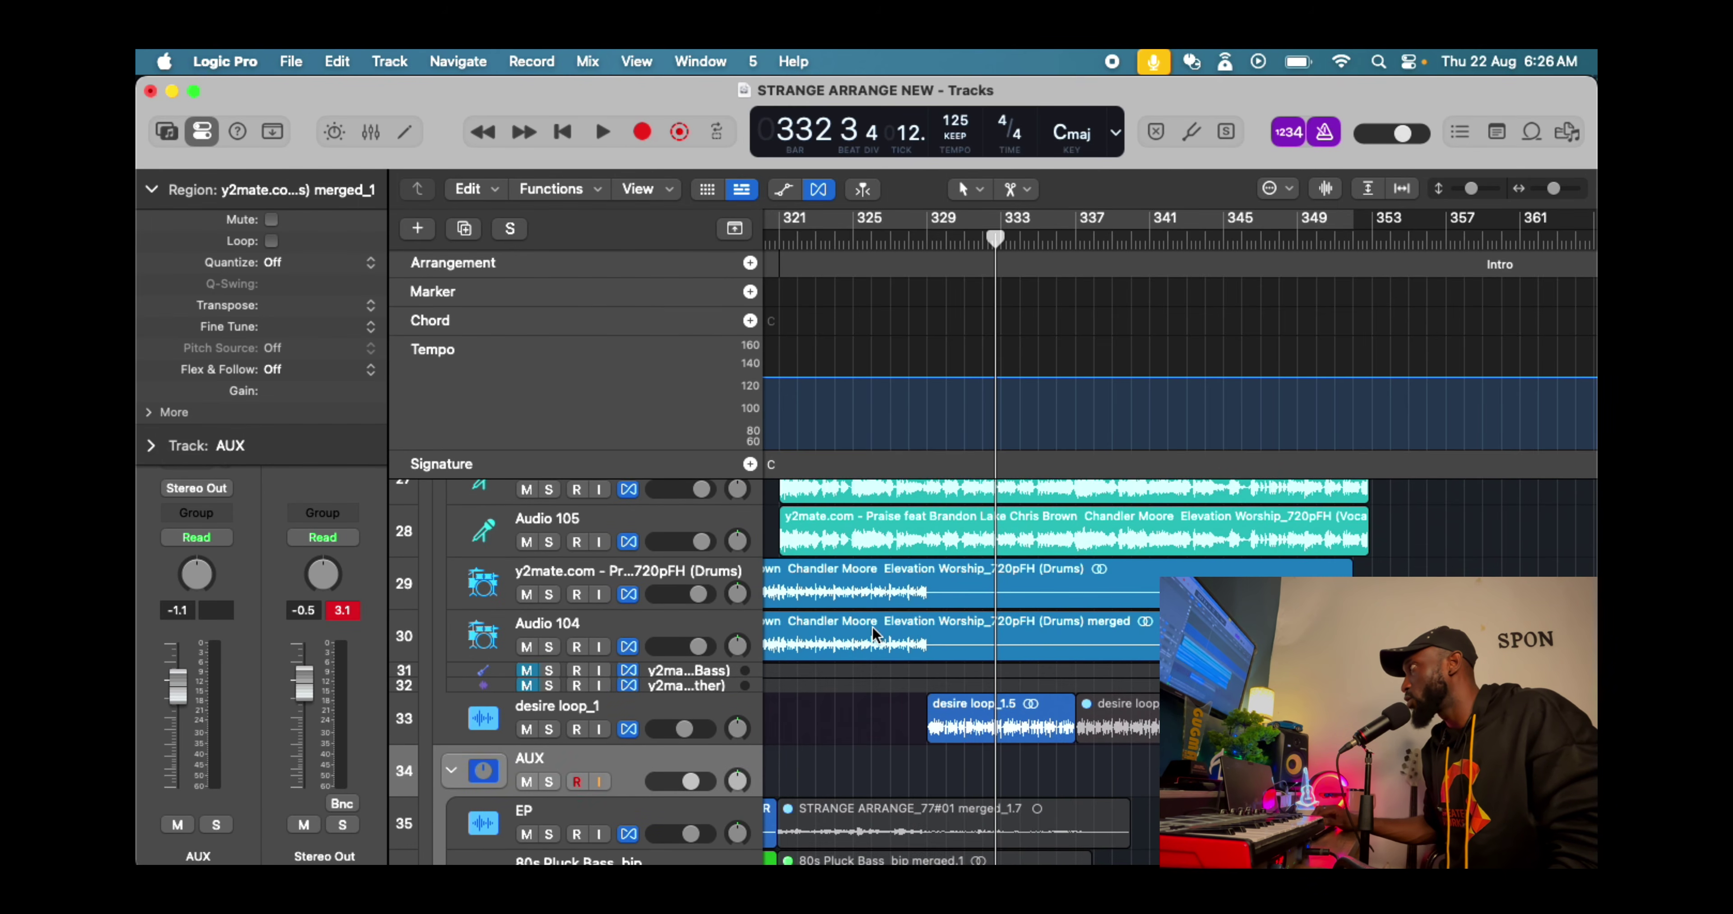
scroll(908, 659, "down", 3)
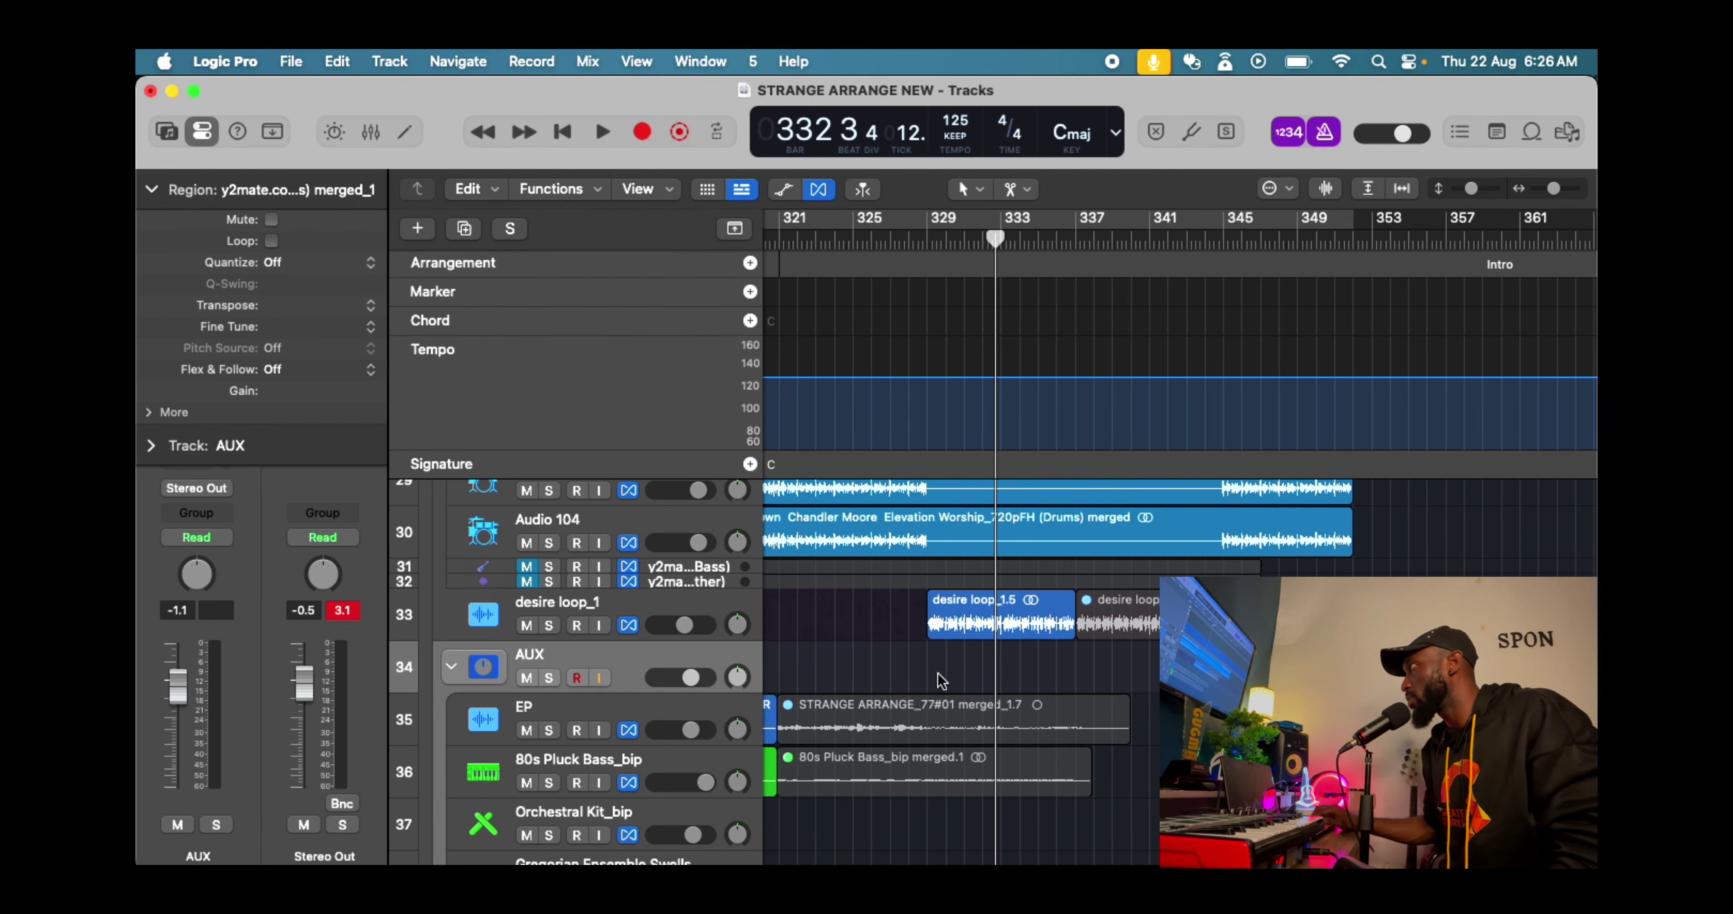
left_click(548, 624)
key("space")
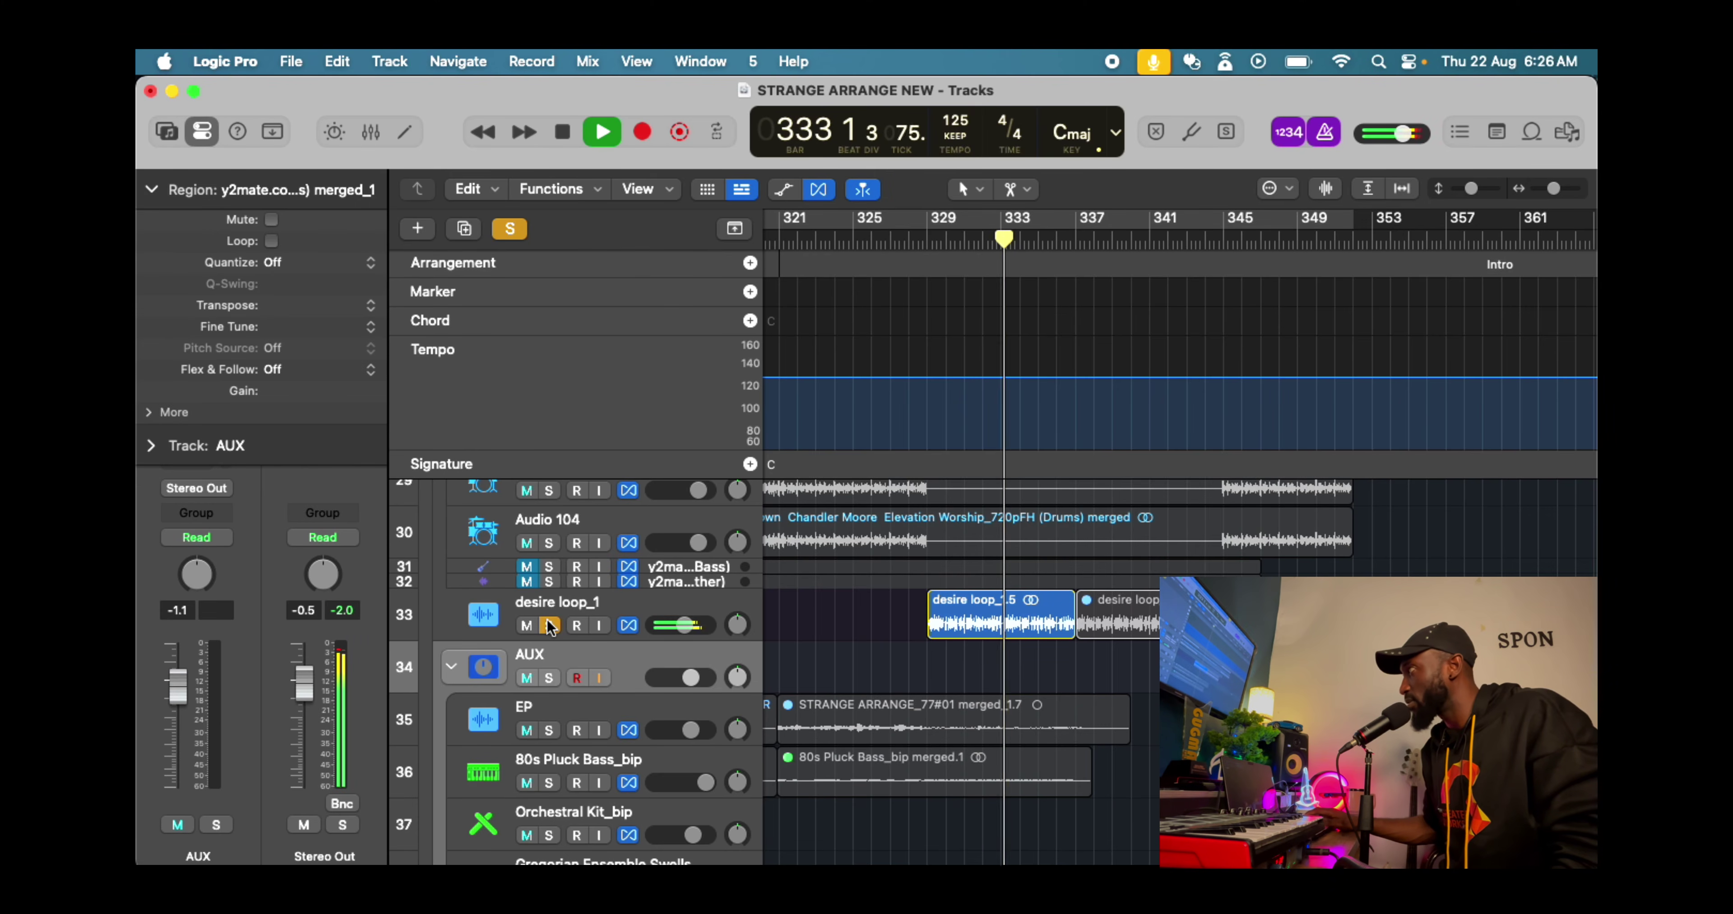
key("space")
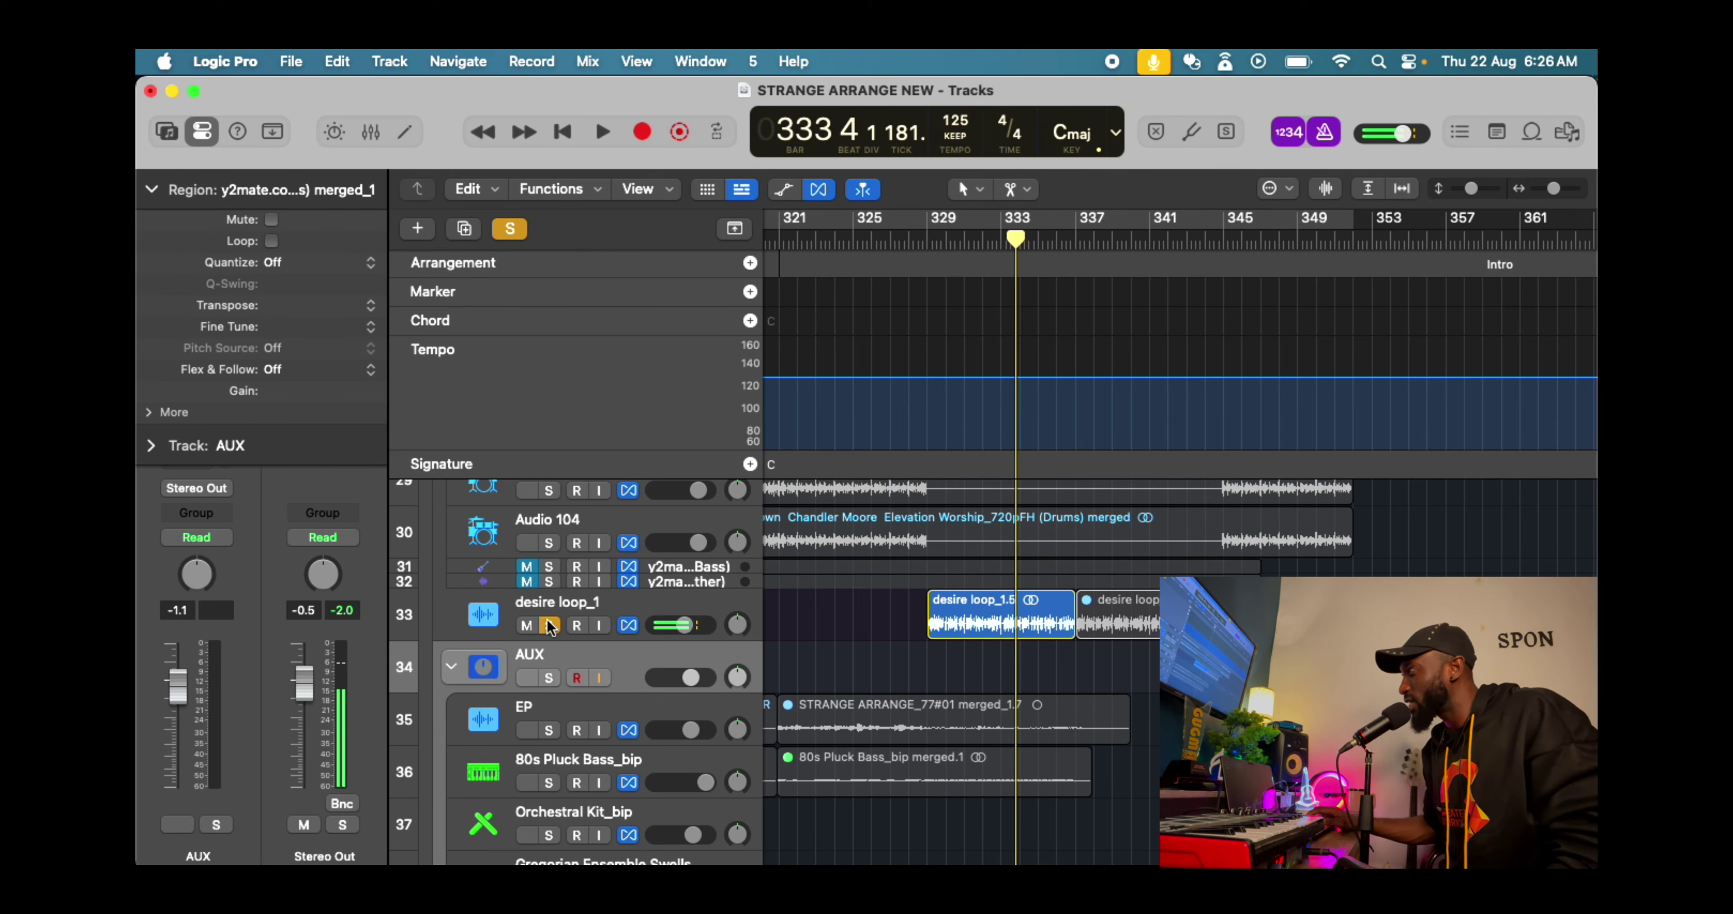
Unsolo desire loop_1, play the full mix while viewing the drum and stem tracks, and stop around bar 353
left_click(549, 625)
key("space")
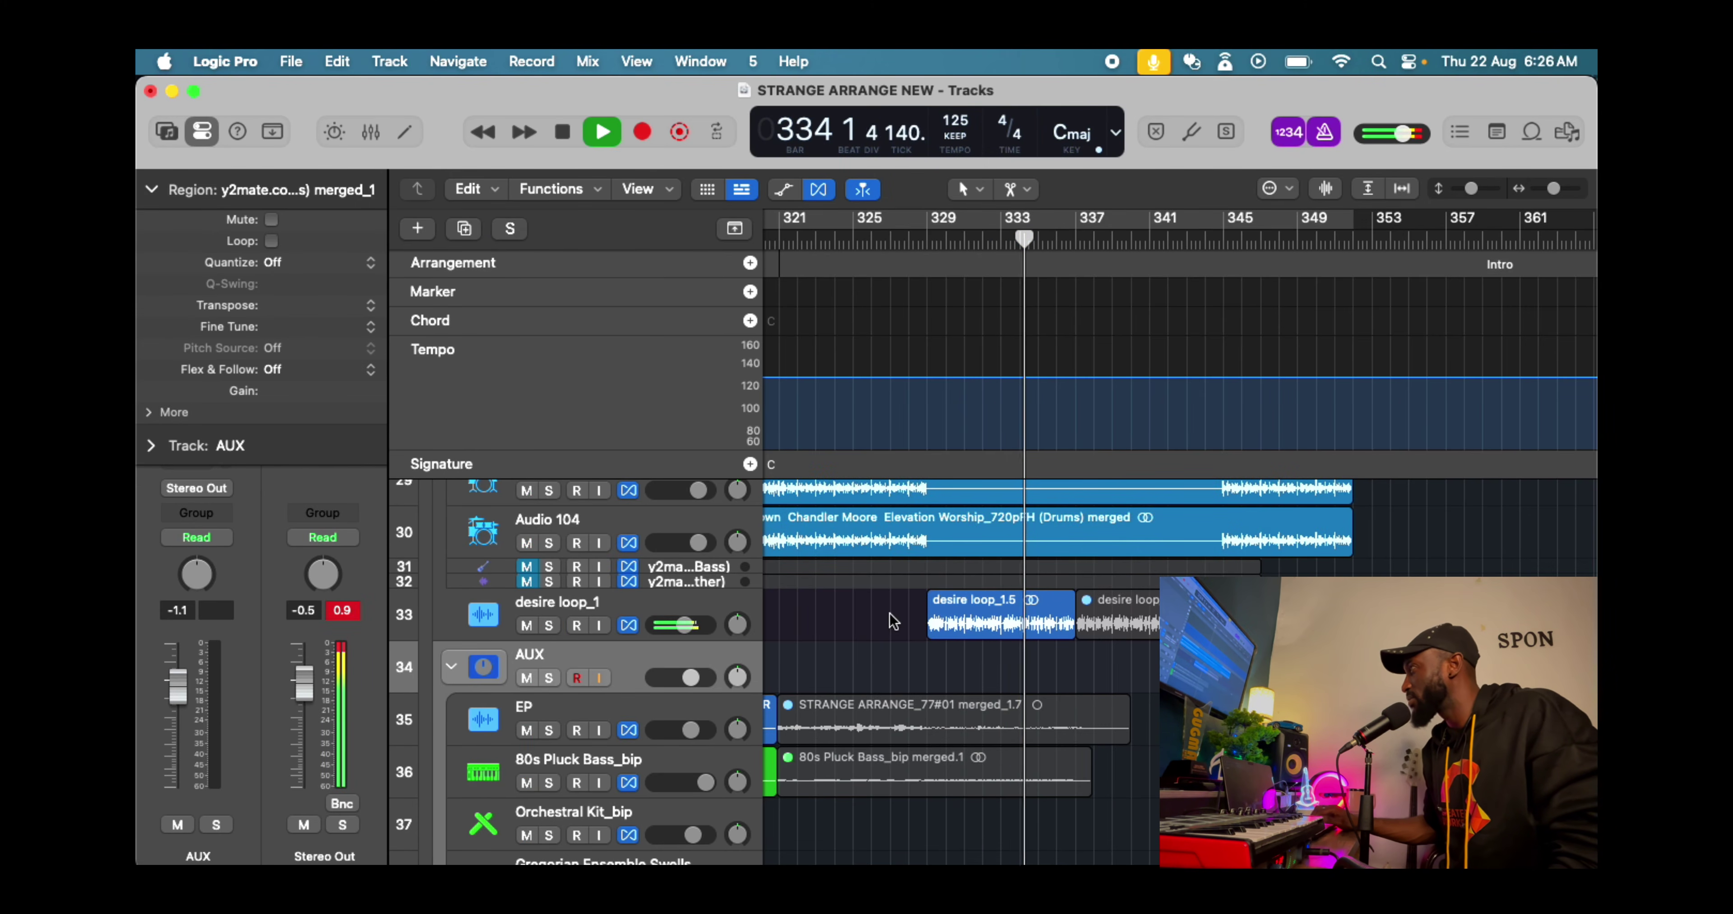
scroll(889, 612, "up", 8)
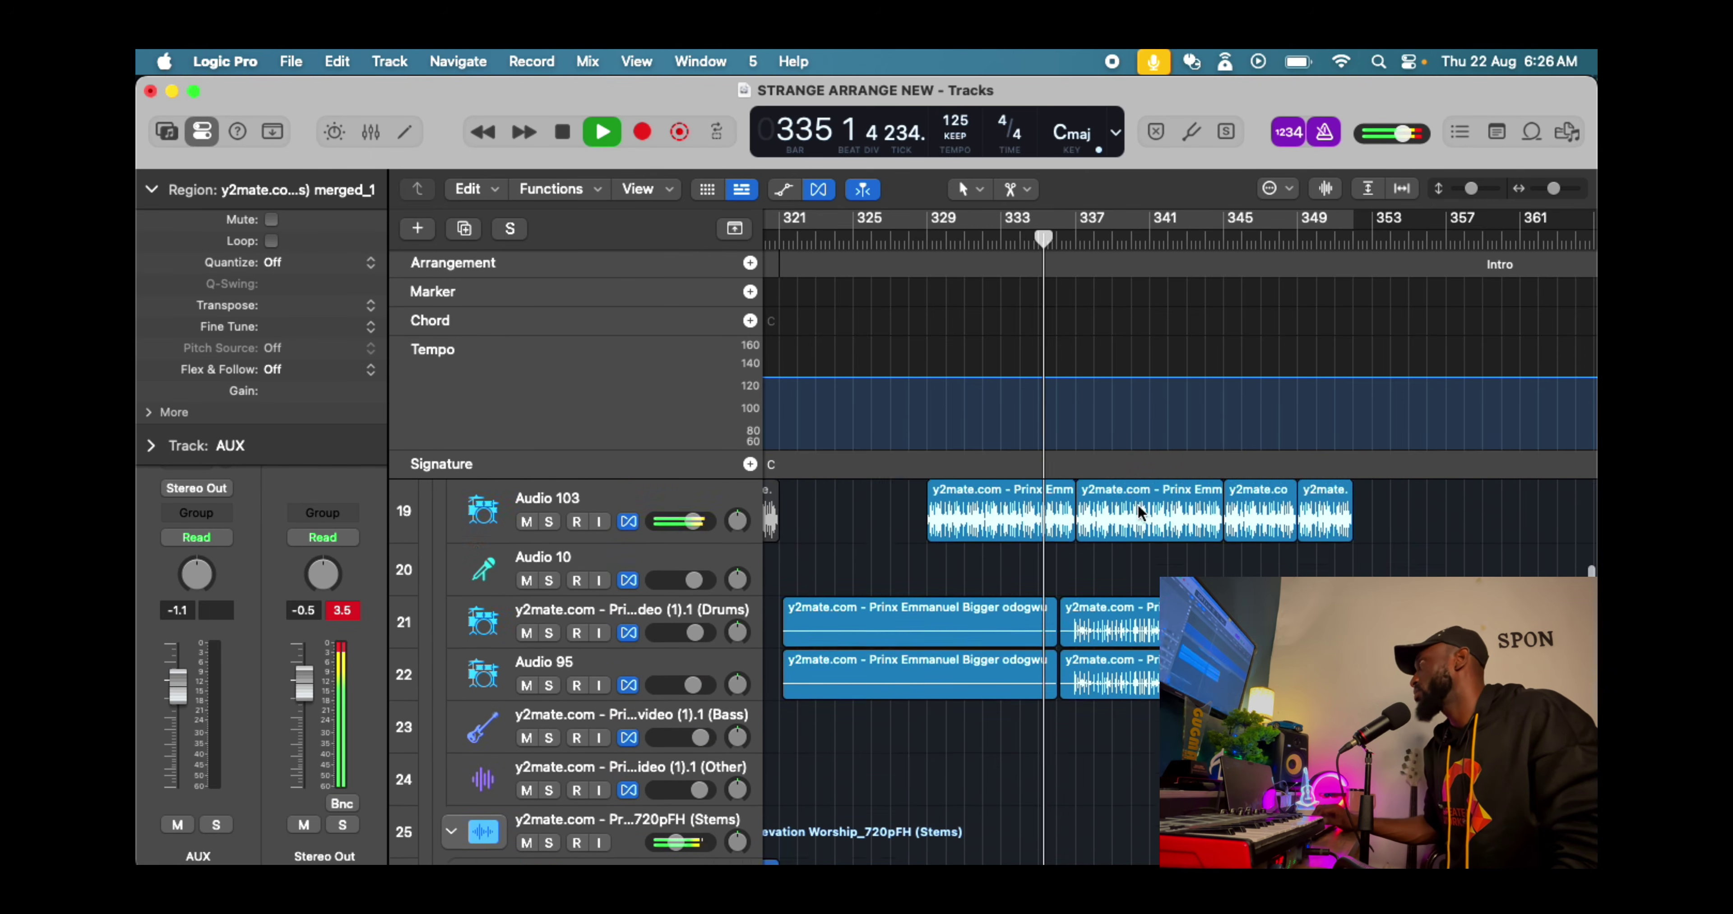
scroll(1148, 524, "up", 3)
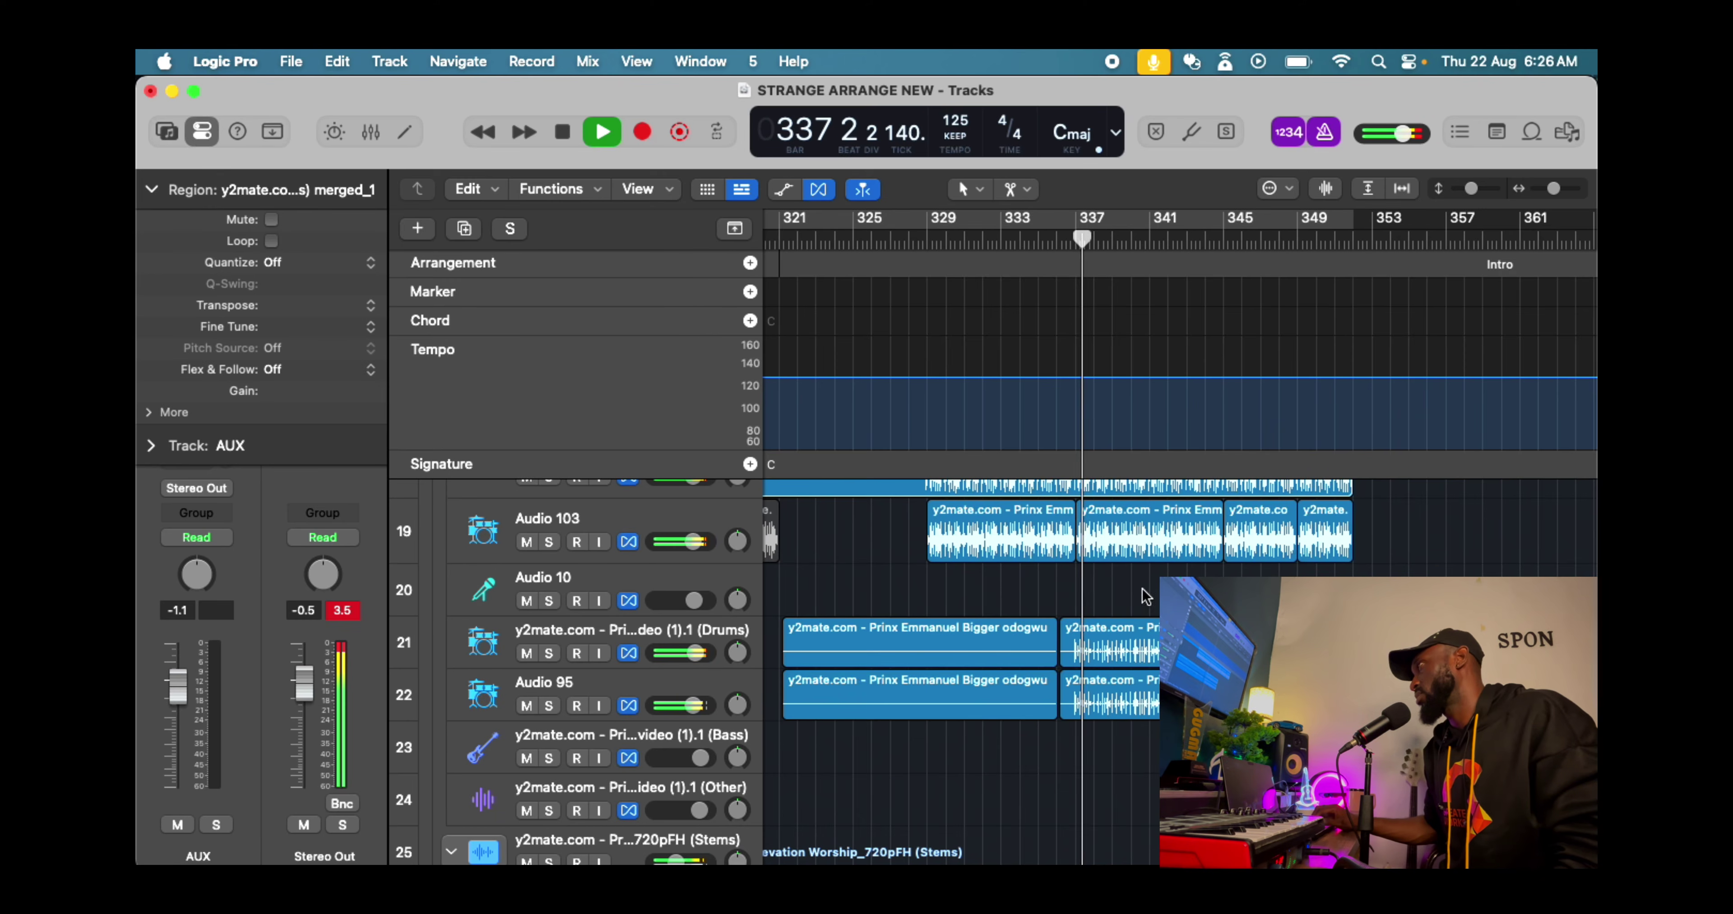
scroll(1134, 629, "up", 1)
scroll(1134, 629, "left", 3)
scroll(1134, 632, "up", 3)
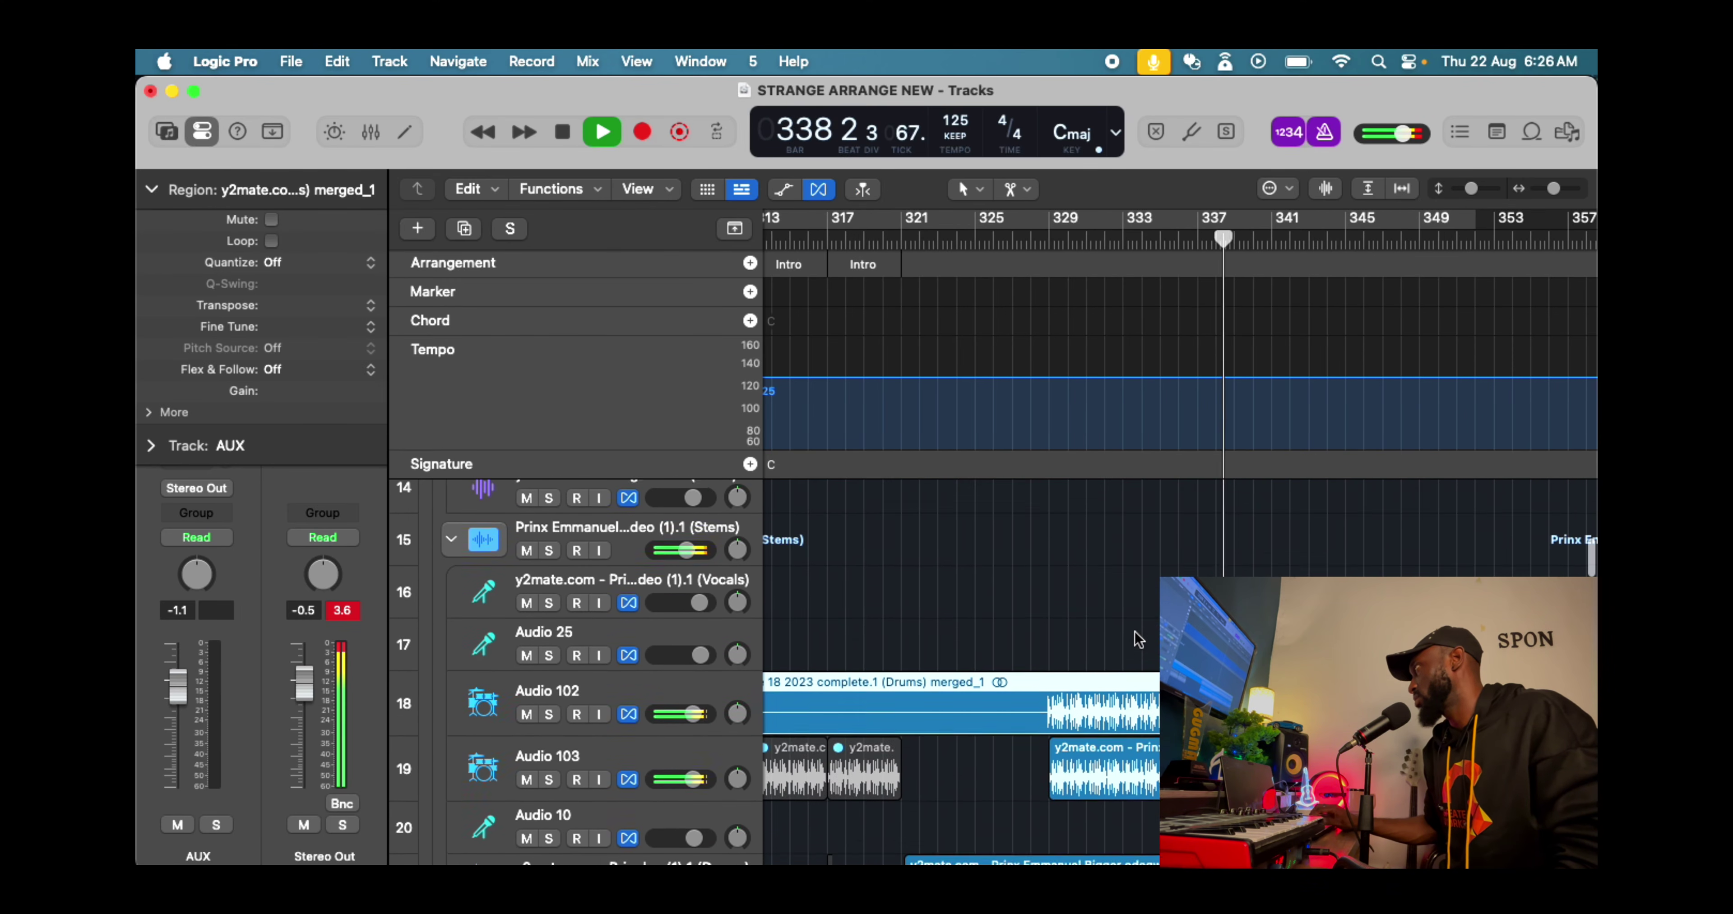
scroll(1134, 632, "down", 4)
scroll(1134, 632, "down", 2)
scroll(1134, 638, "down", 1)
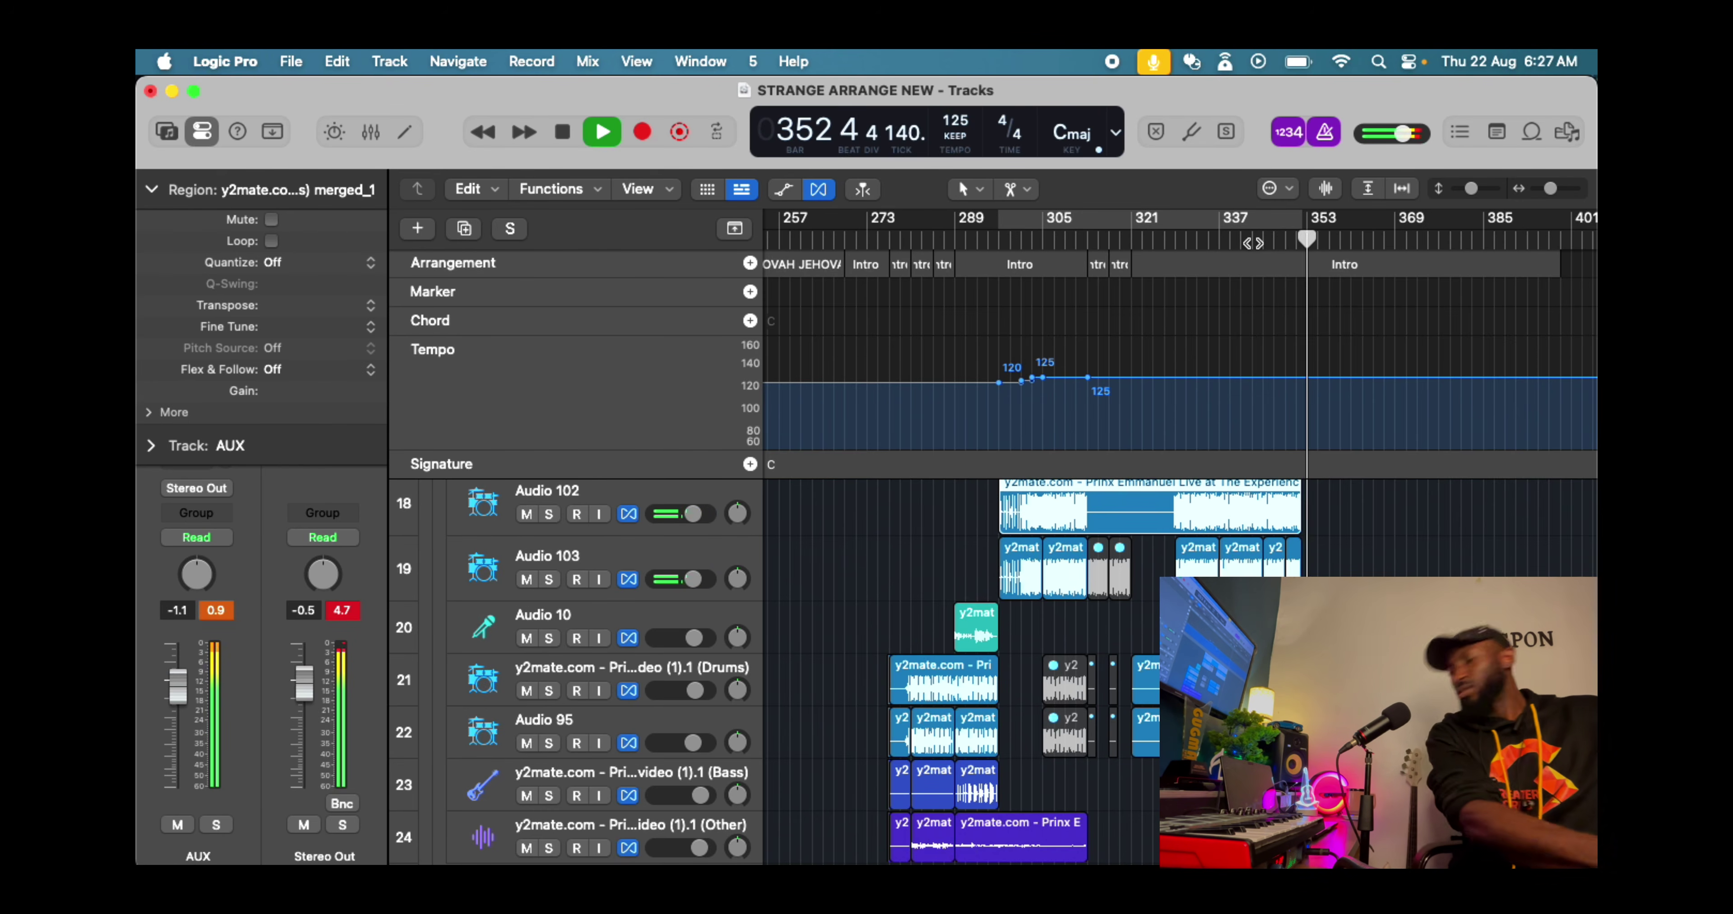
key("space")
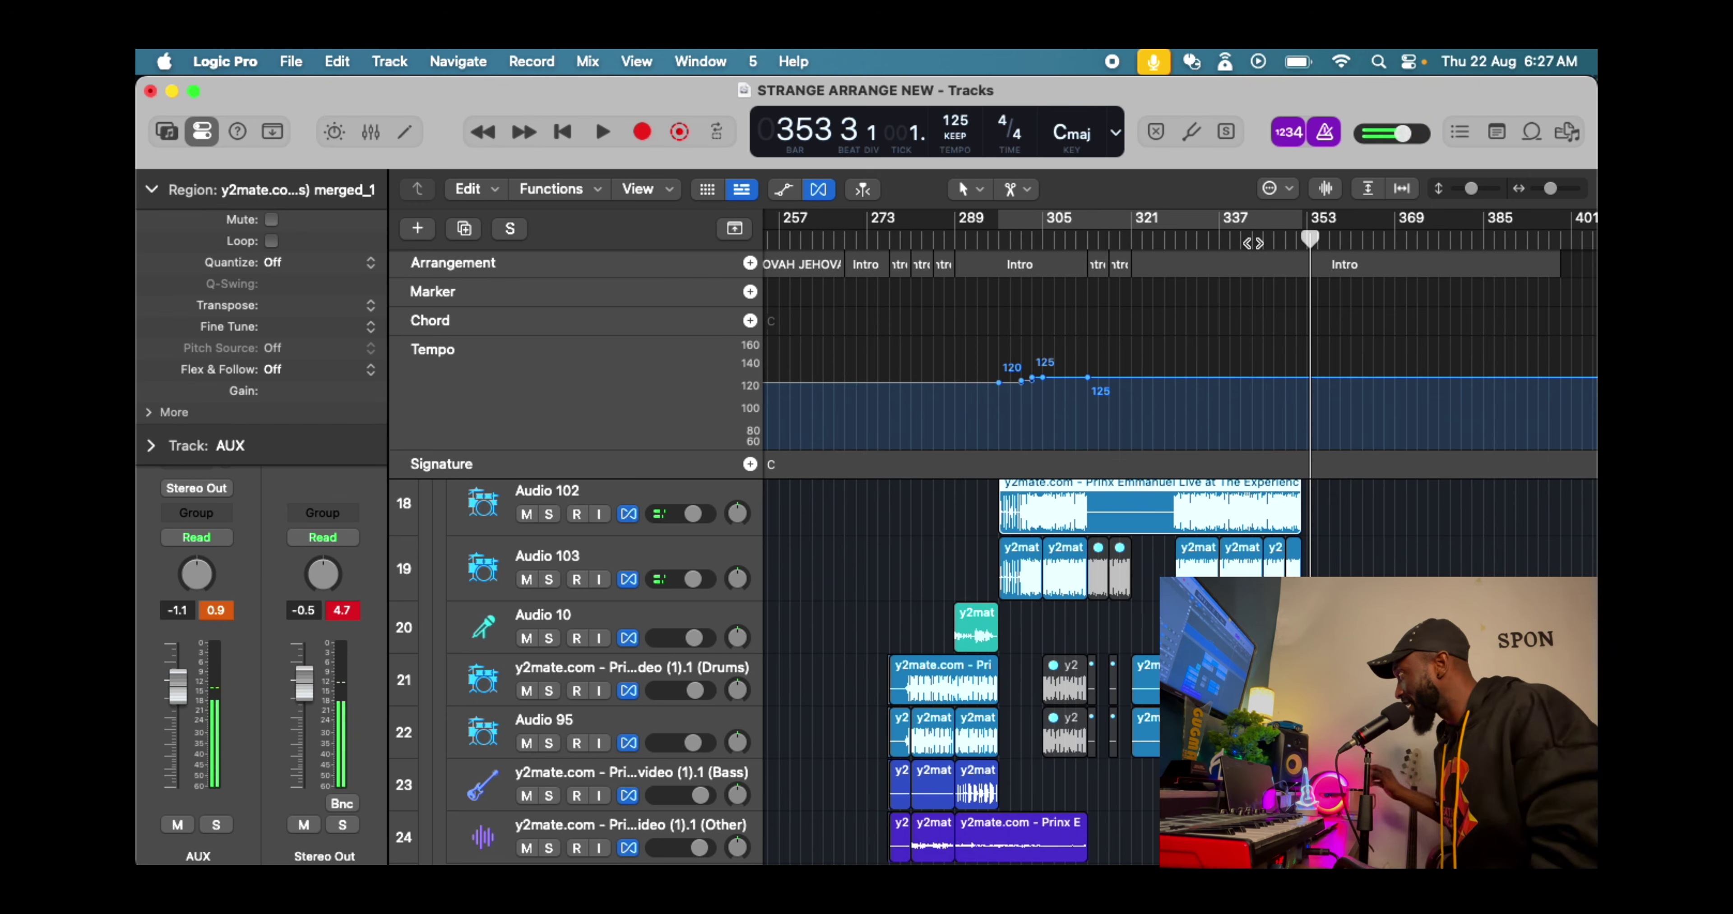
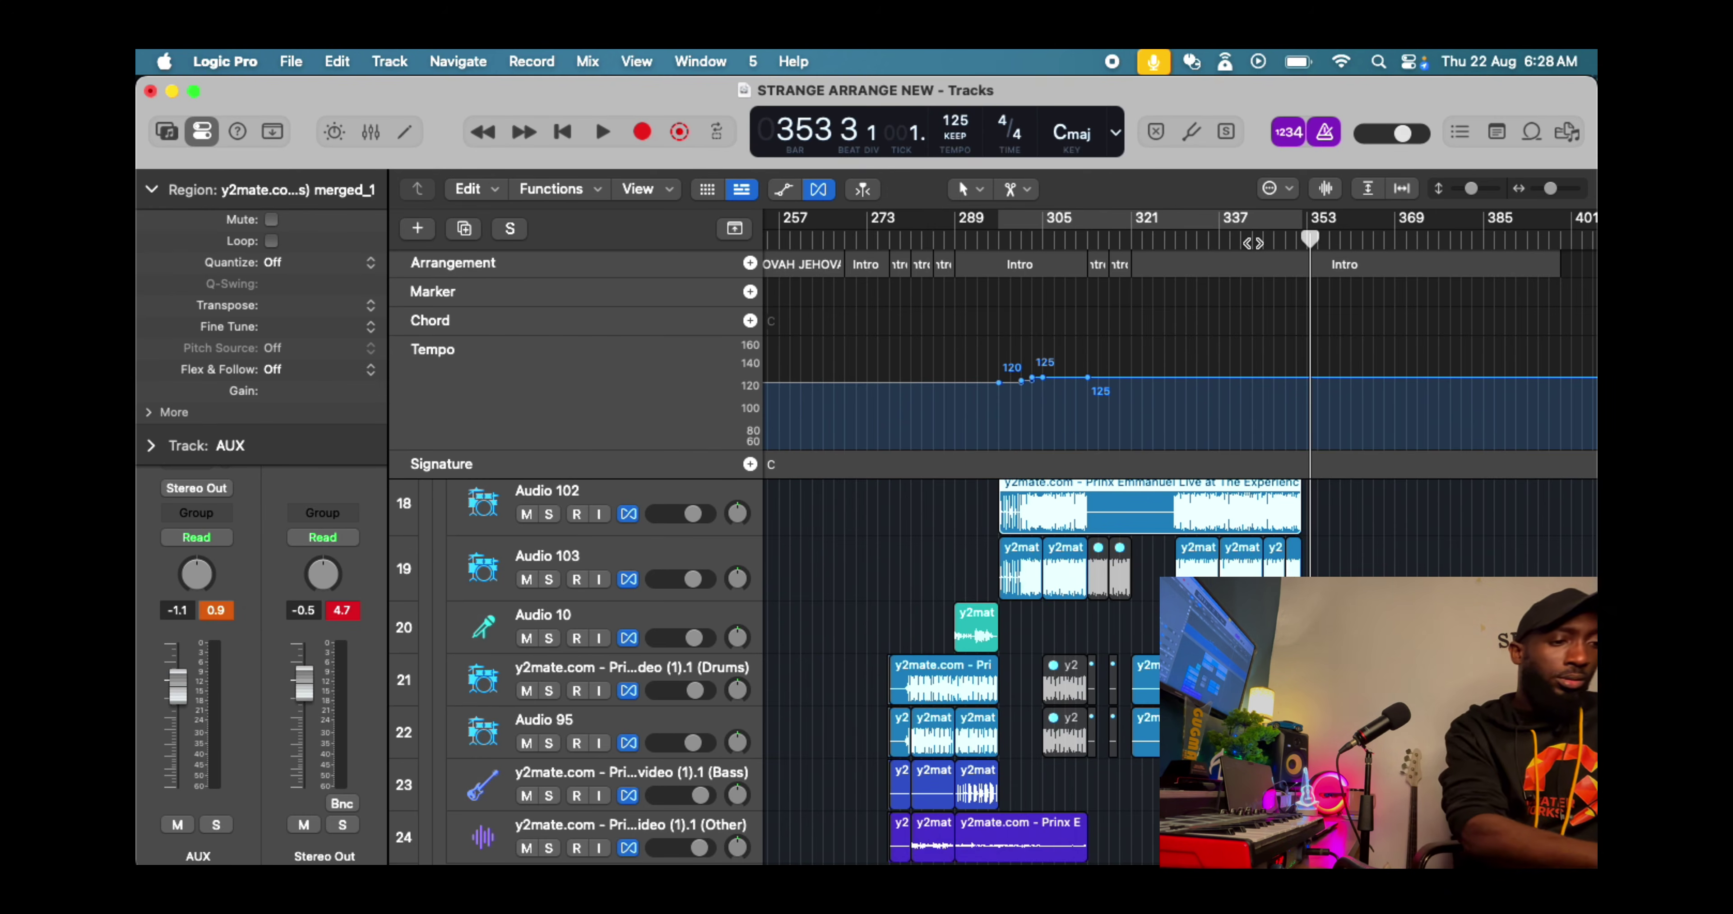
Collapse the stems stacks on tracks 15 and 25
key("comma")
key("comma")
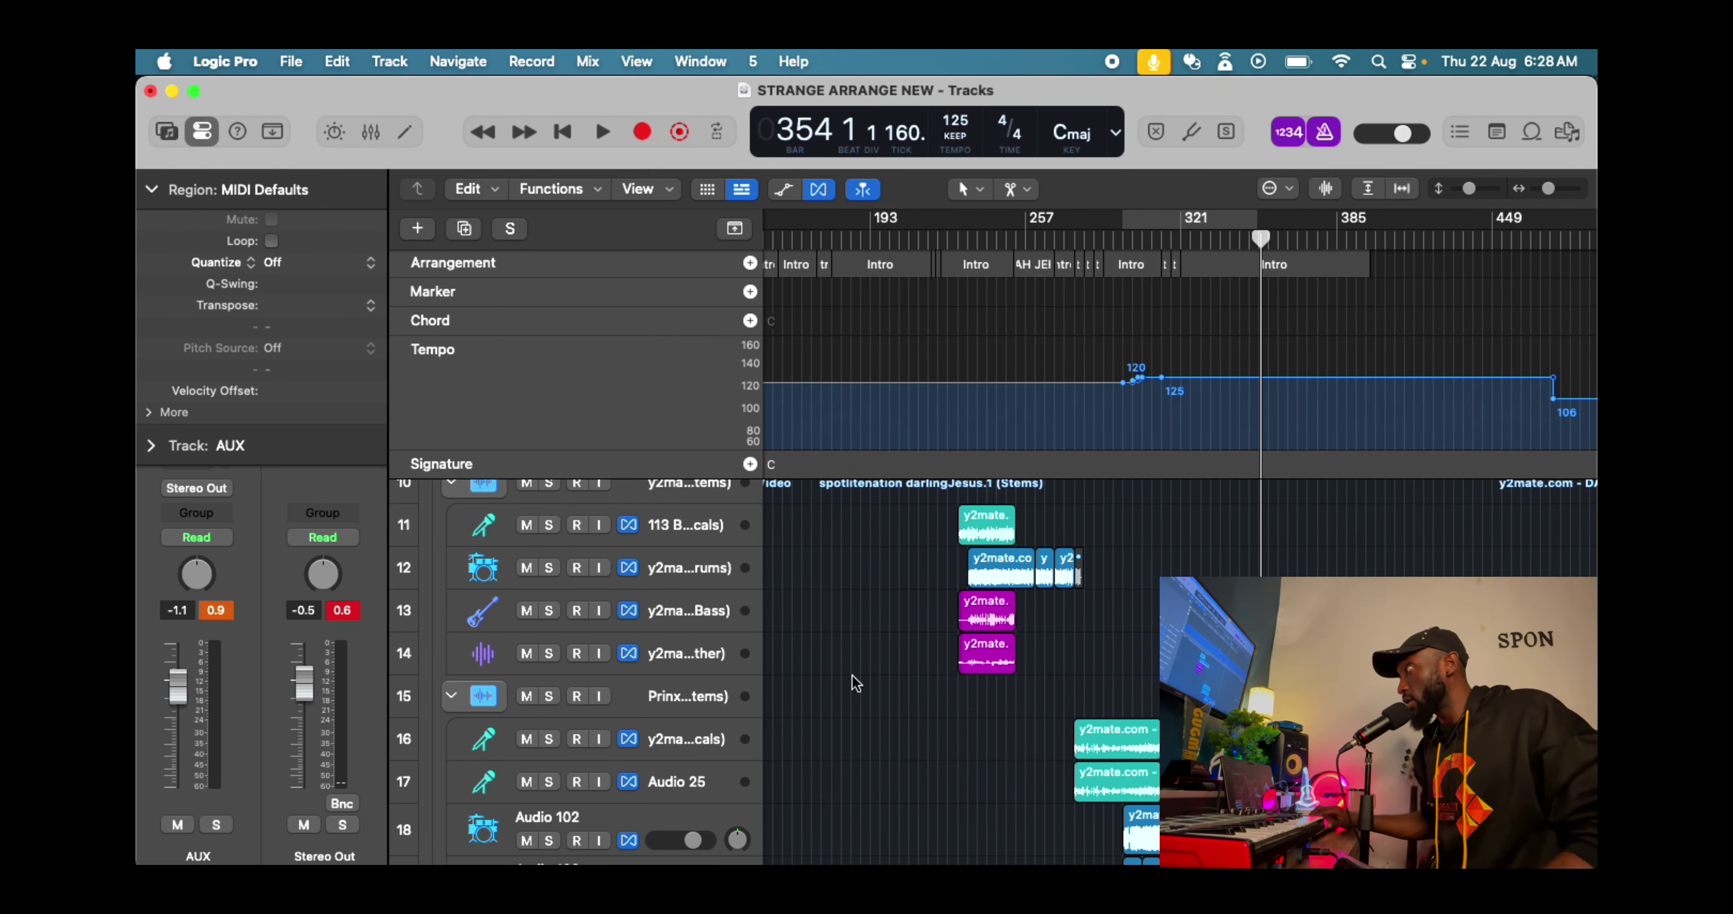
left_click(453, 696)
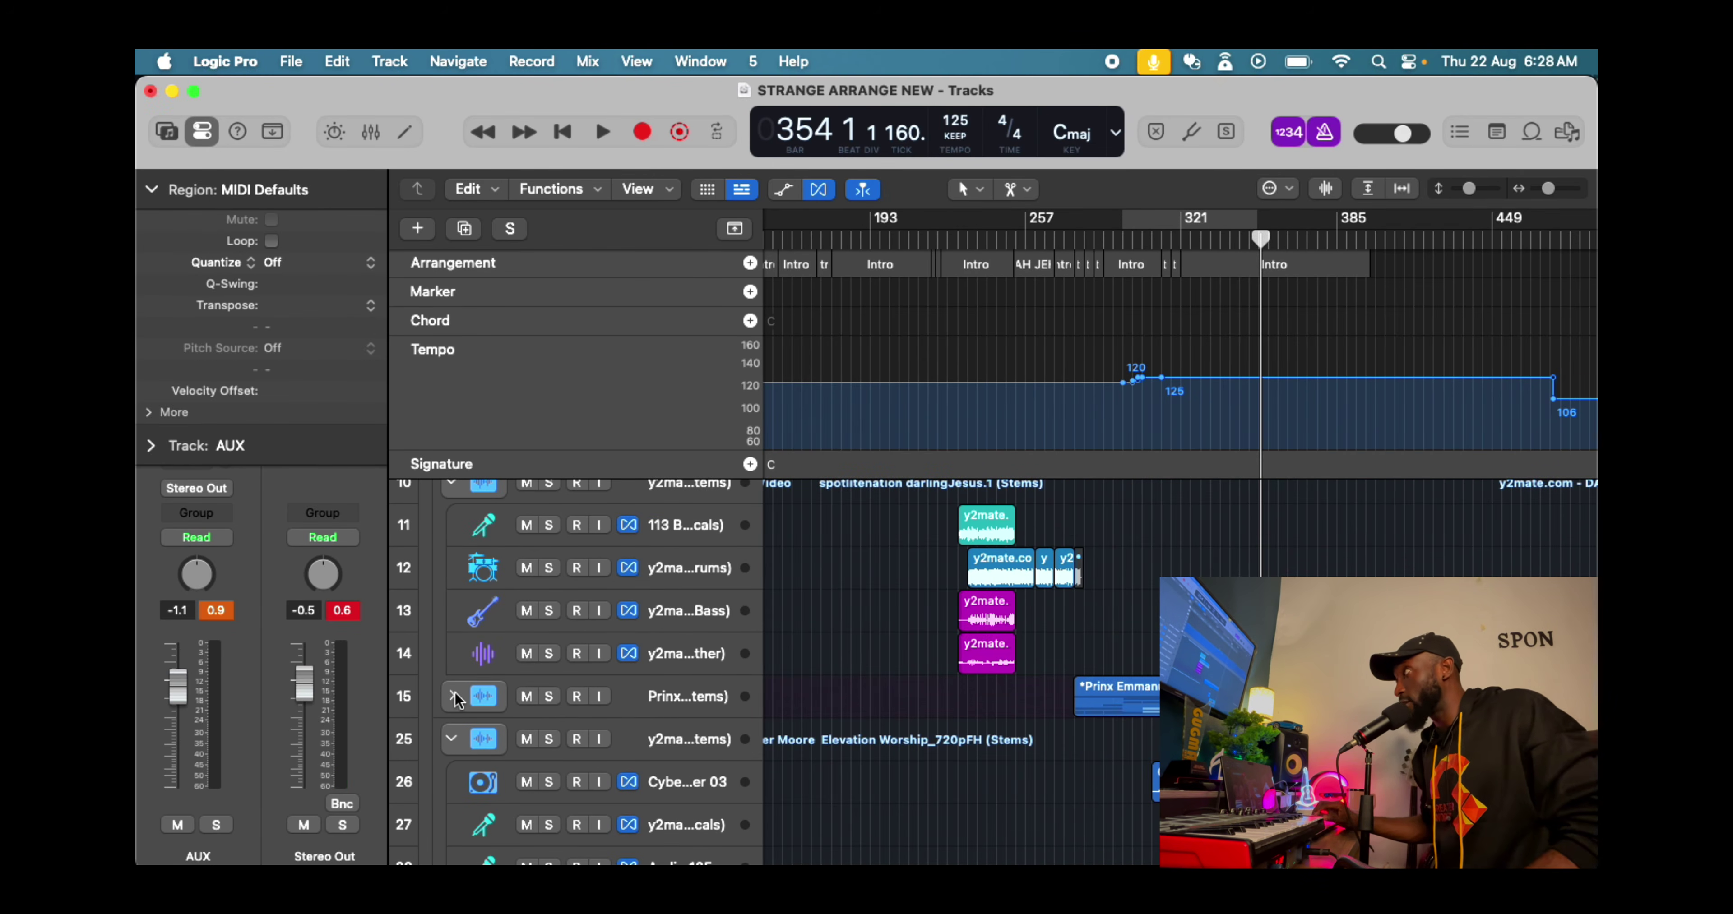
left_click(451, 739)
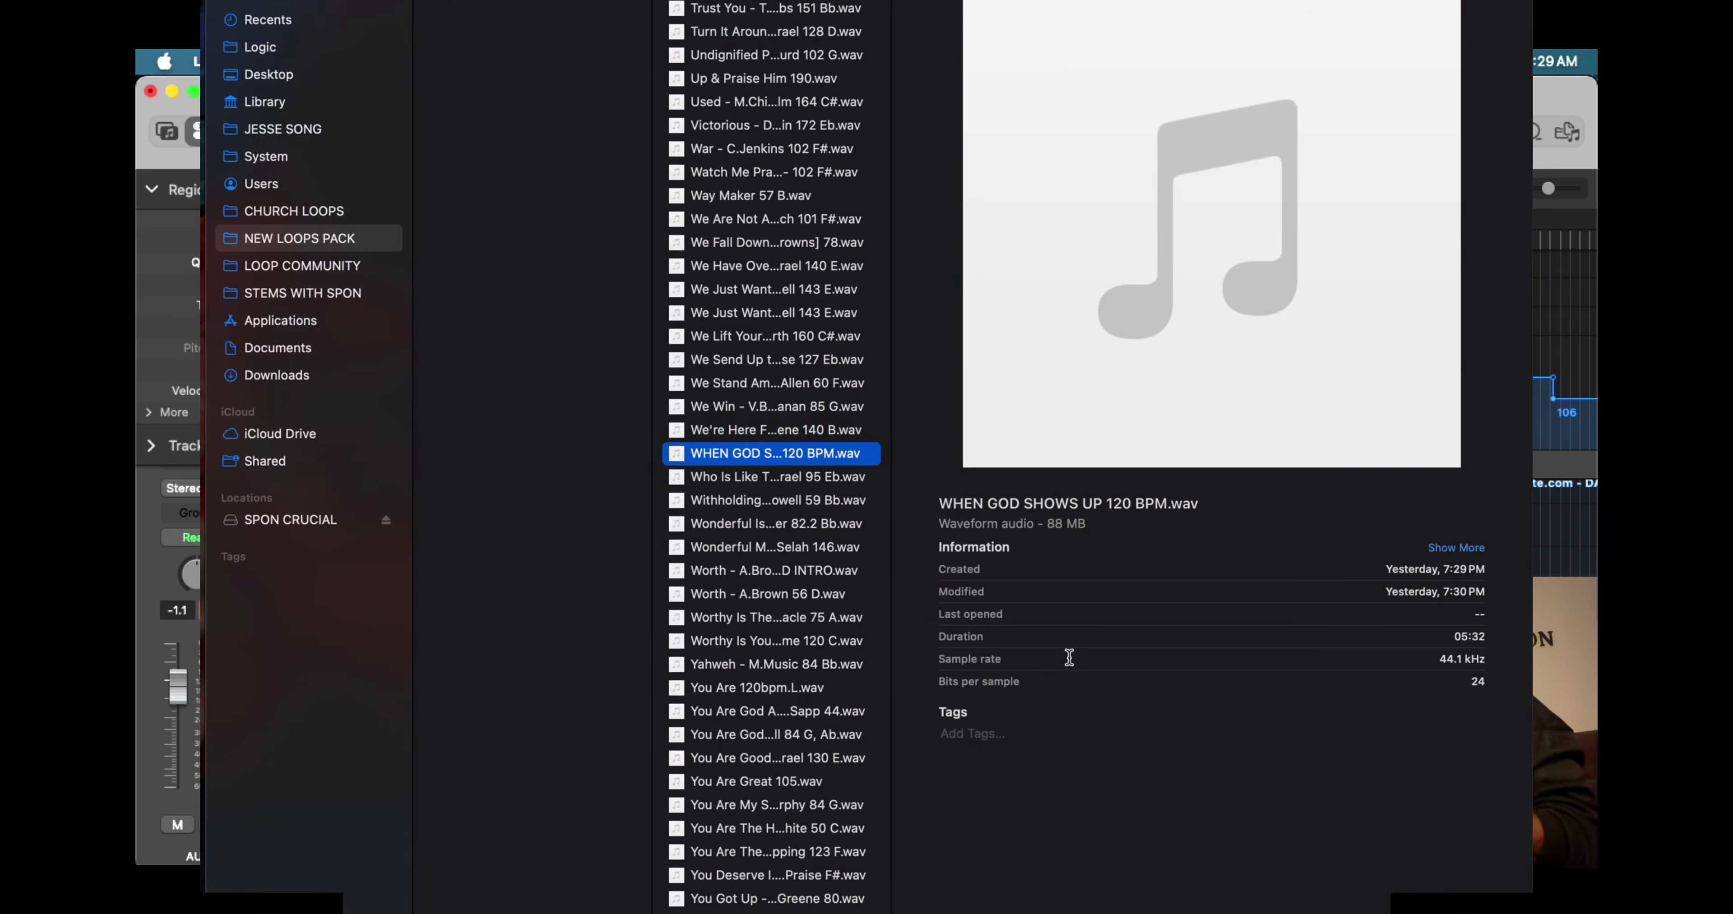
Preview the file WHEN GOD SHOWS UP 120 BPM.wav from the NEW LOOPS PACK folder in Finder
key("space")
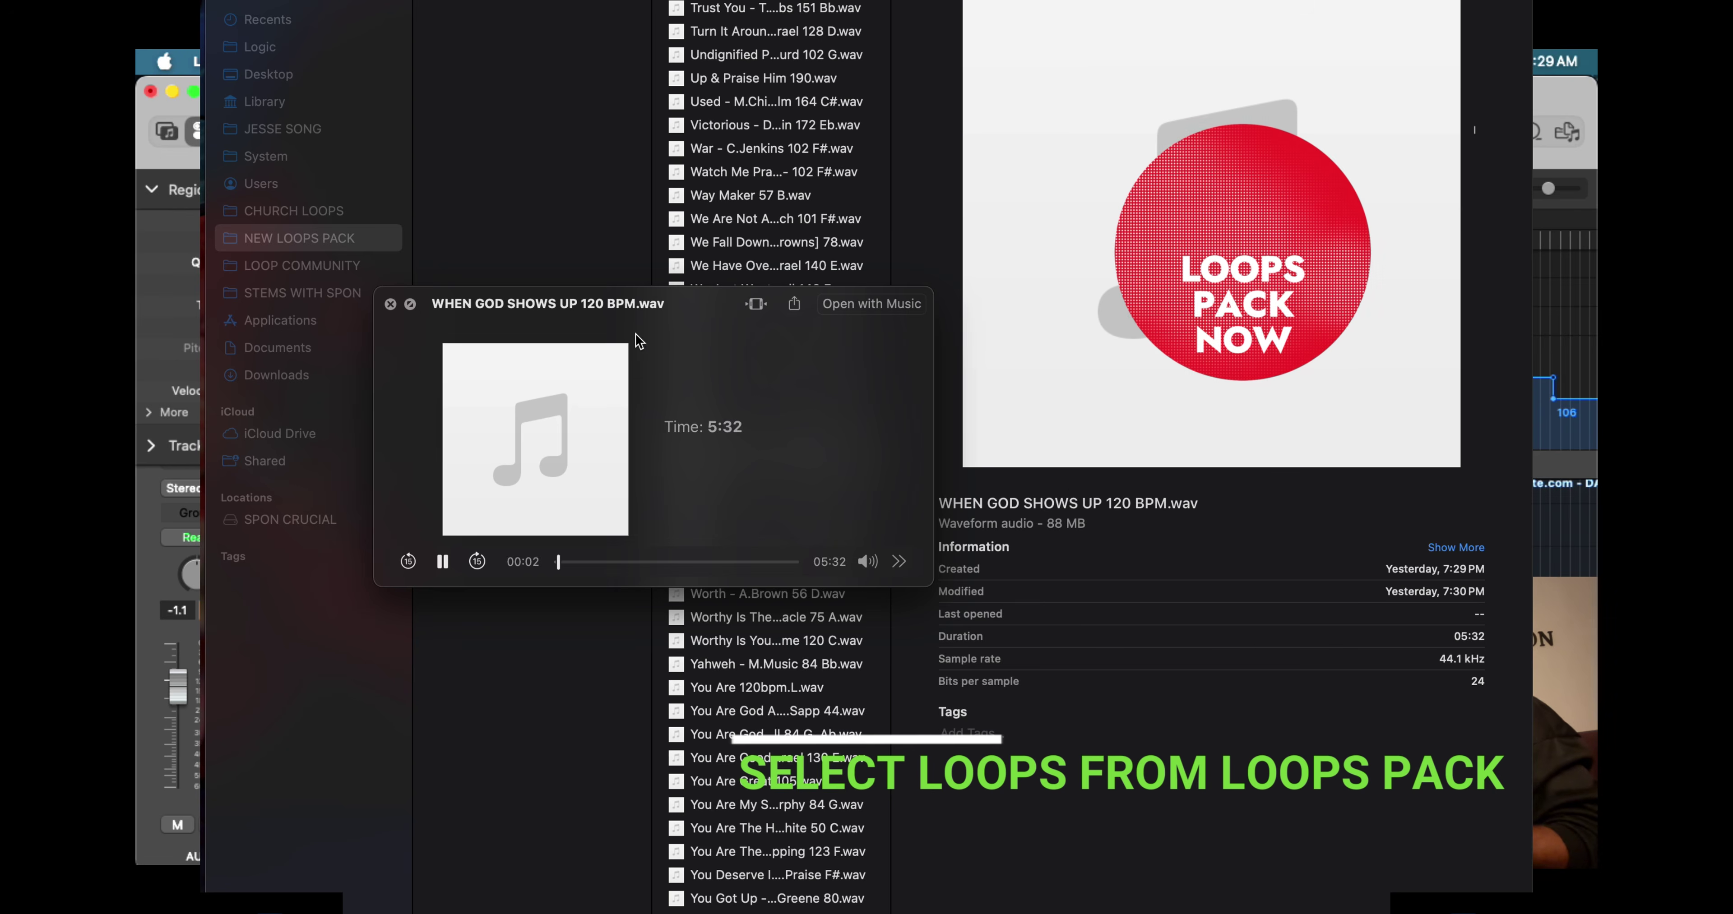
left_click_drag(636, 334, 874, 574)
left_click_drag(688, 453, 470, 463)
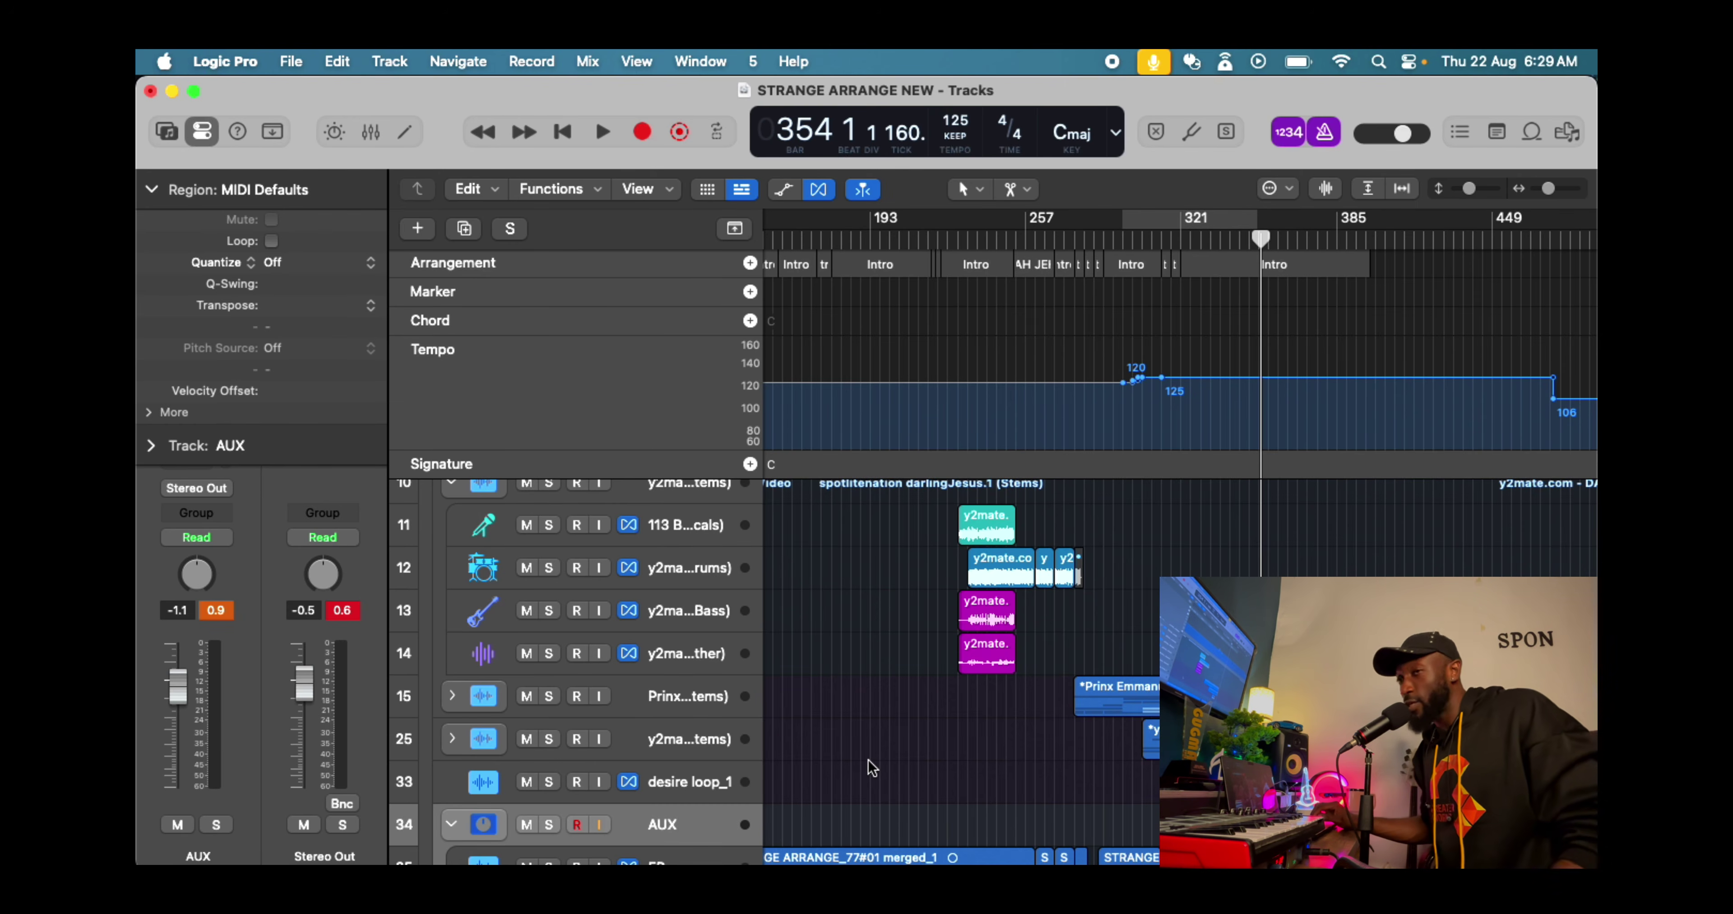
Return to the Logic Pro project and view the whole mash-up arrangement, closing in on the collapsed stacks around bar 321
key("z")
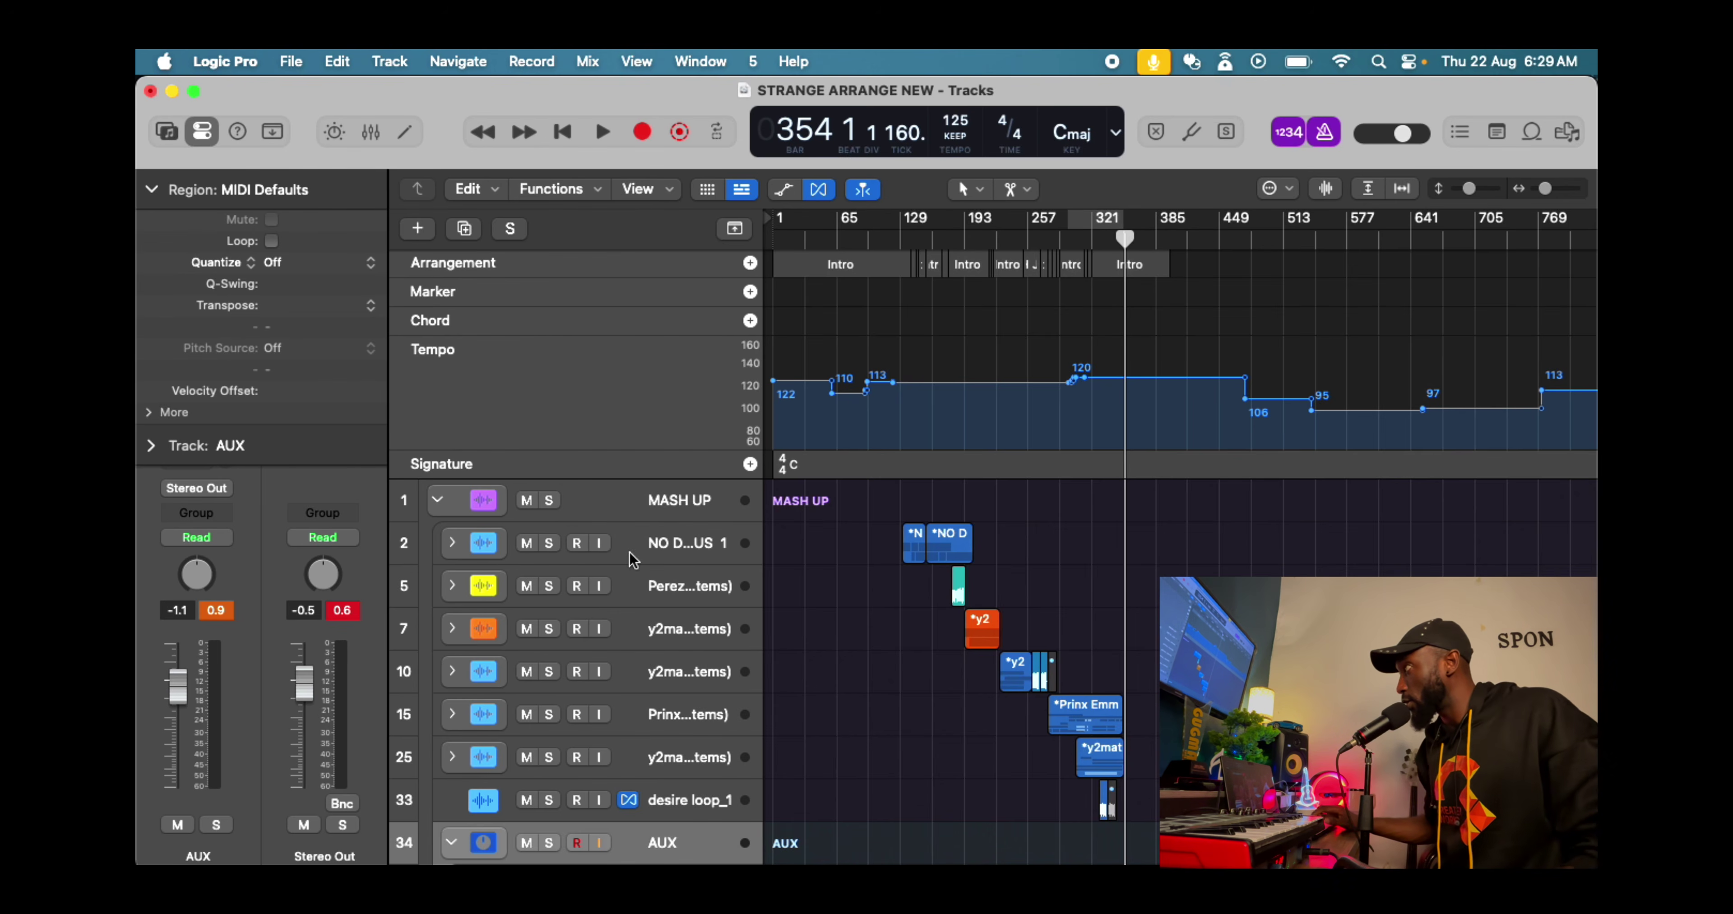
key("super+Right")
key("super+Right")
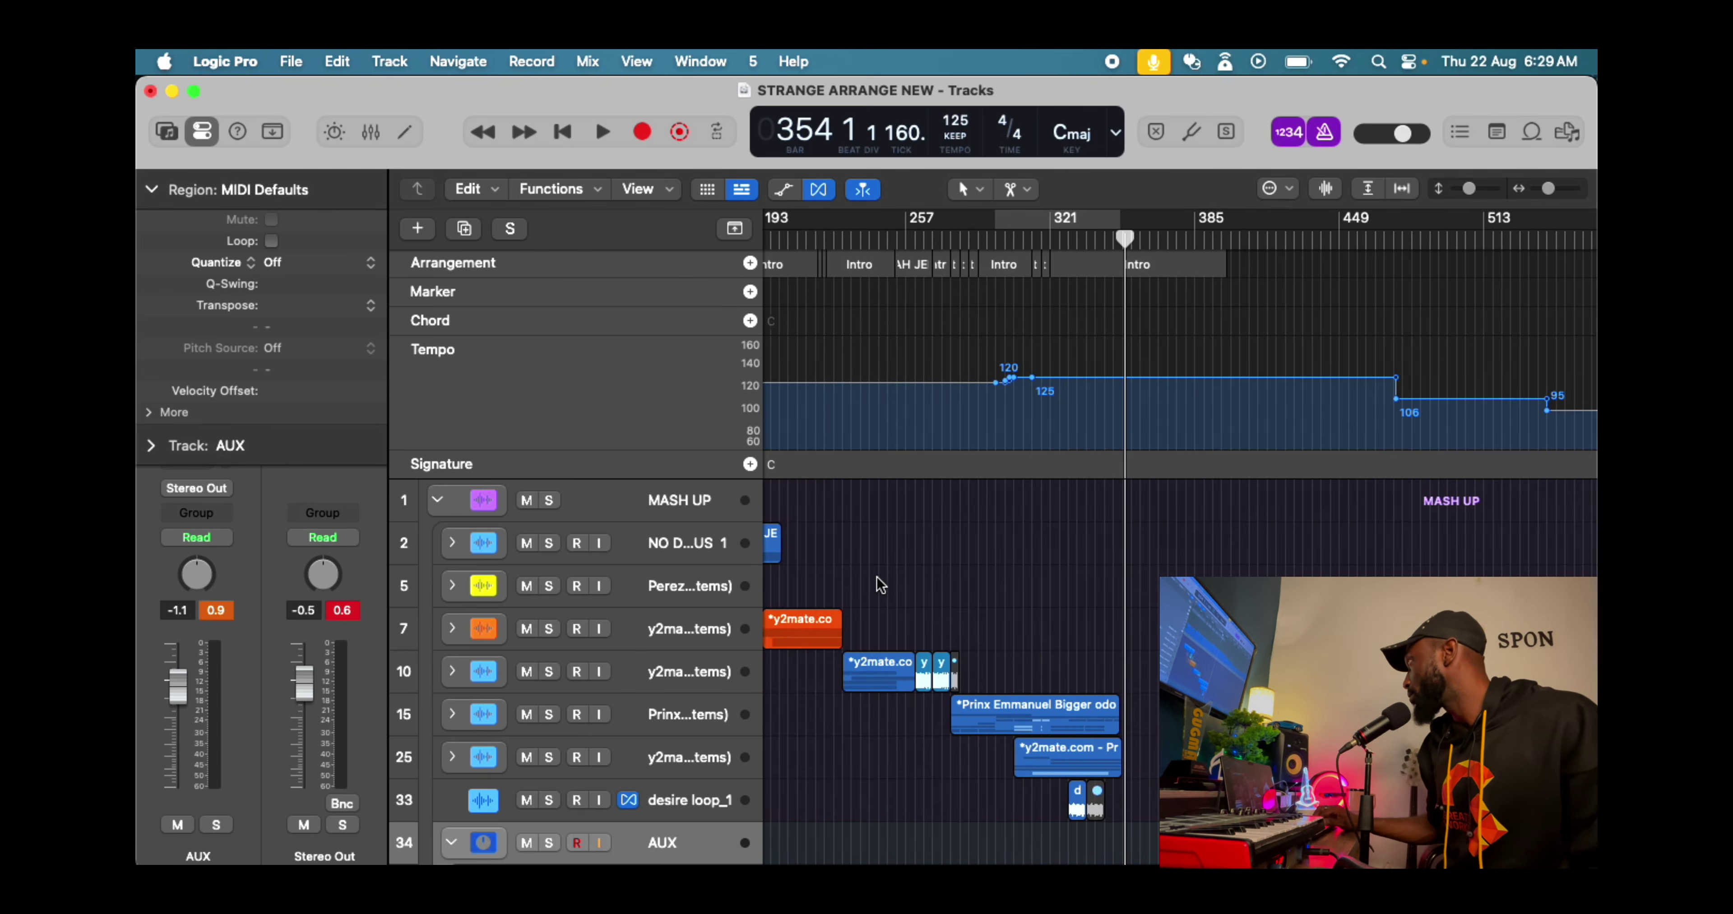